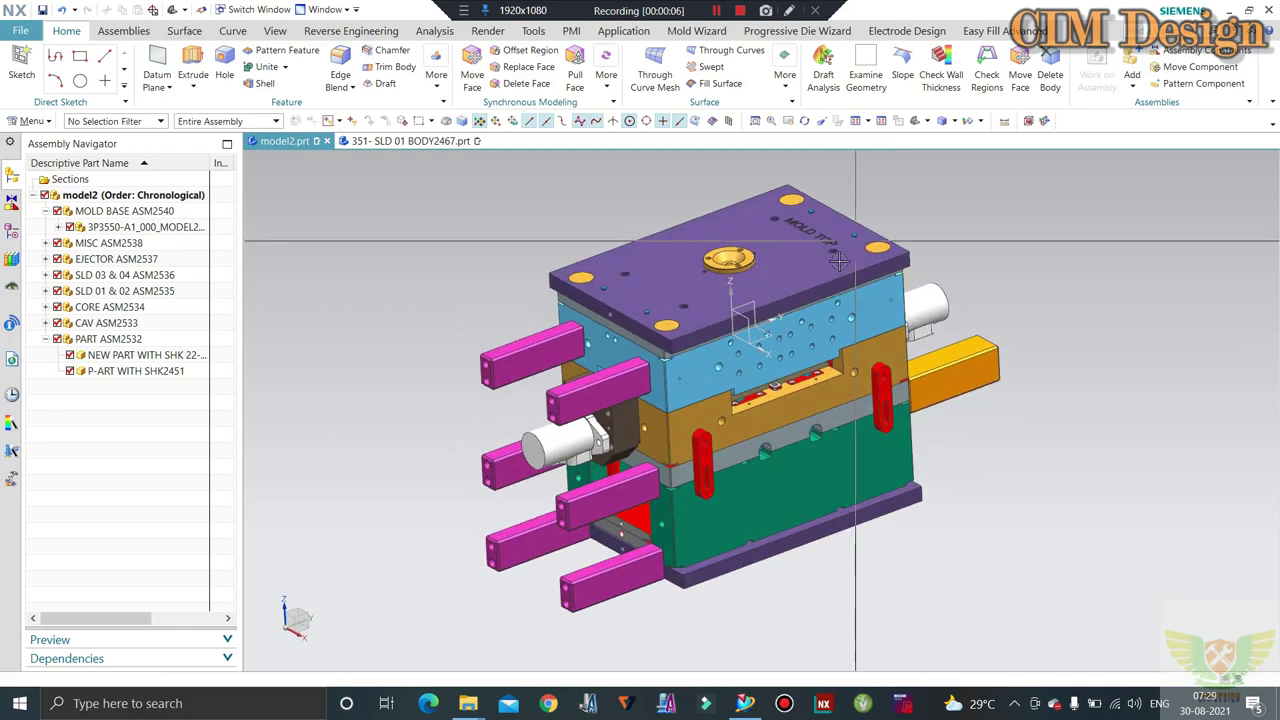
# Orbit the mold assembly around to look down on the top plate
pyautogui.moveTo(840, 261); pyautogui.dragTo(1099, 250, button='middle')
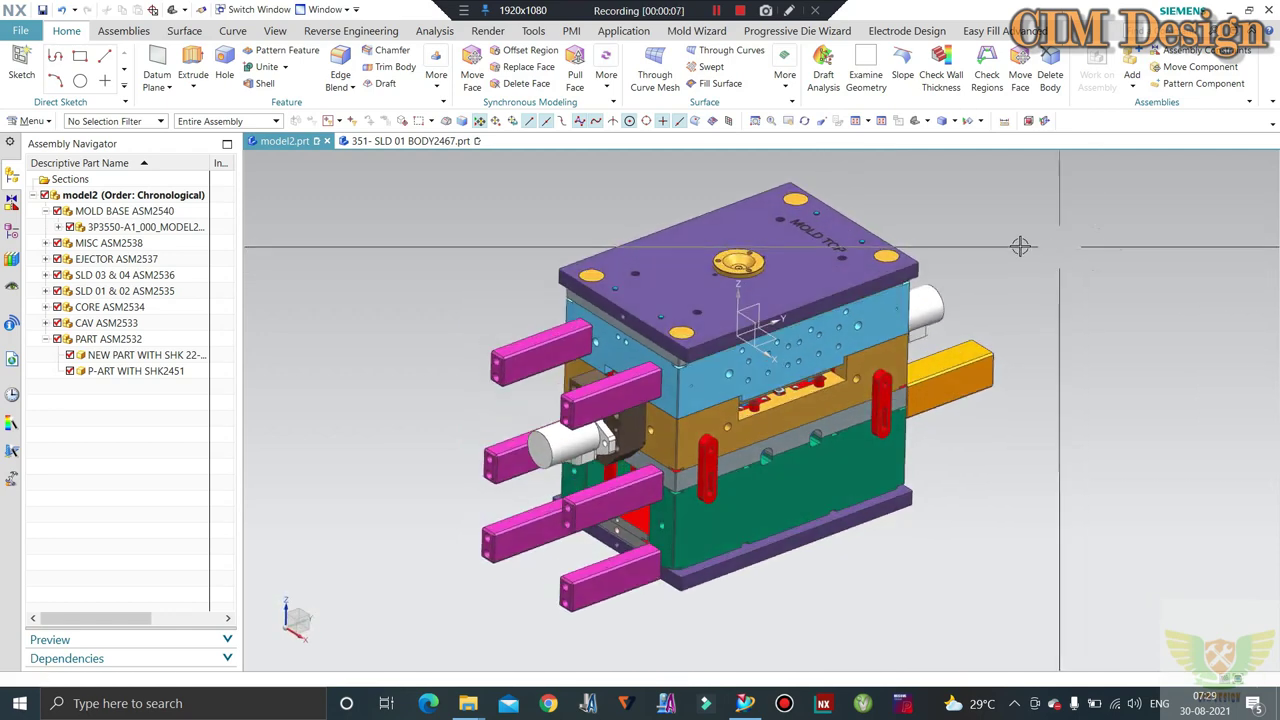
pyautogui.moveTo(1020, 246); pyautogui.dragTo(951, 238, button='middle')
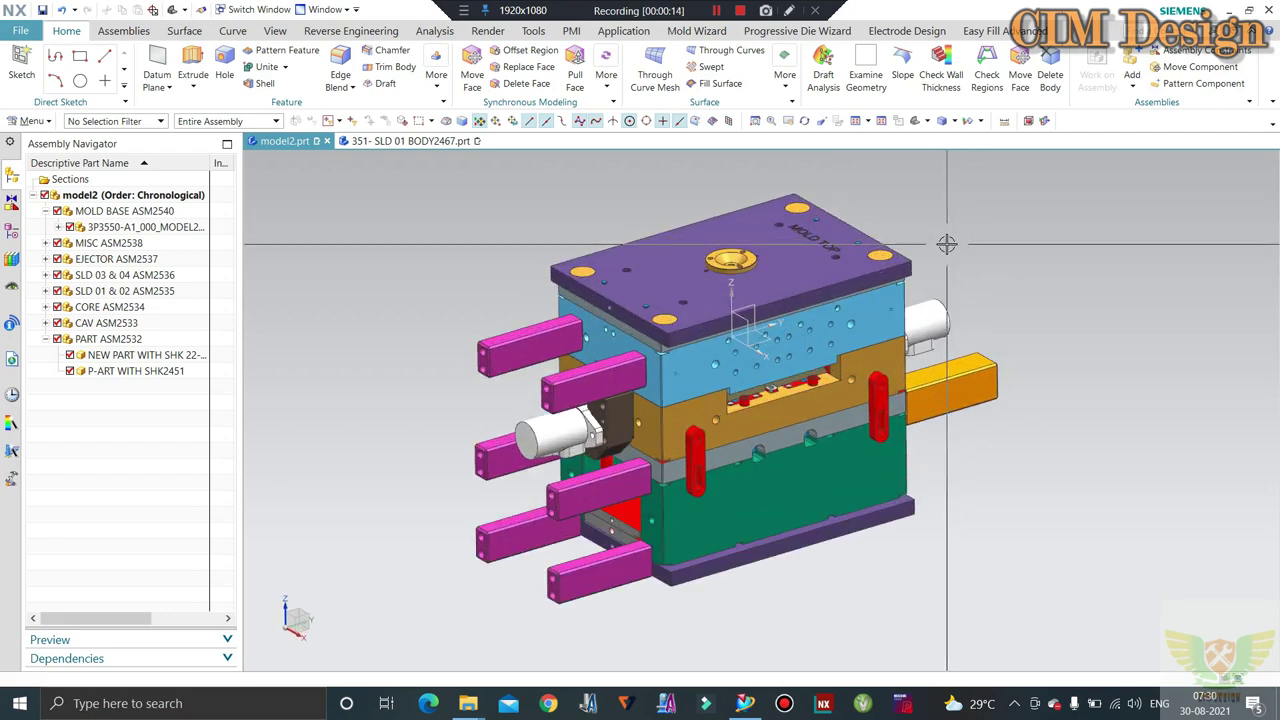
pyautogui.moveTo(959, 253); pyautogui.dragTo(961, 254, button='middle')
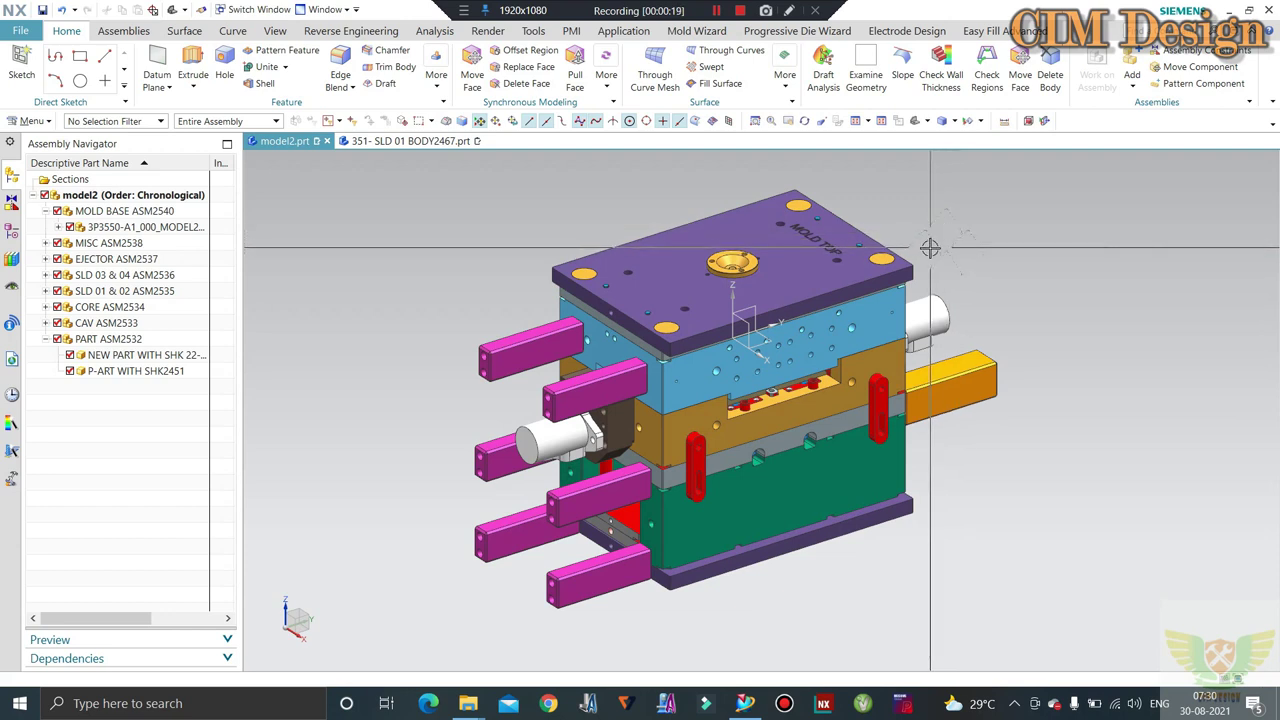
pyautogui.moveTo(930, 248)
pyautogui.mouseDown(button='middle')
pyautogui.moveTo(934, 265)
pyautogui.moveTo(936, 233)
pyautogui.mouseUp(button='middle')
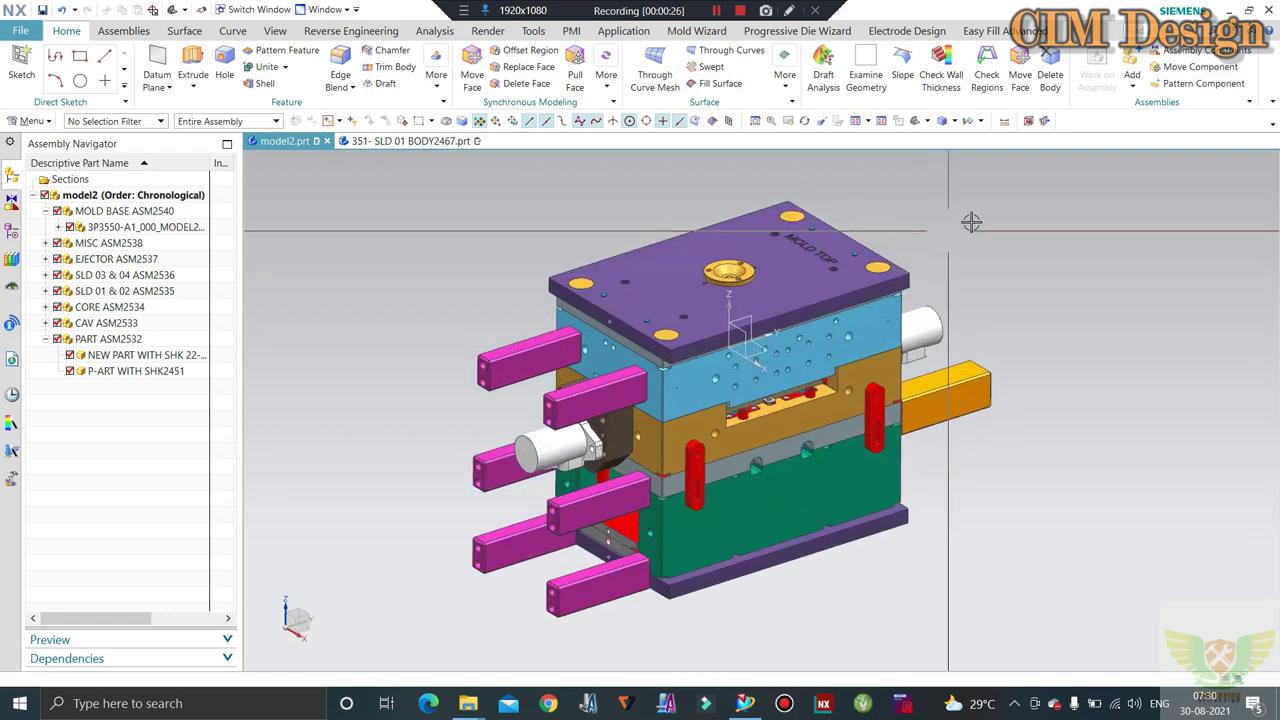
pyautogui.moveTo(966, 205); pyautogui.dragTo(970, 217, button='middle')
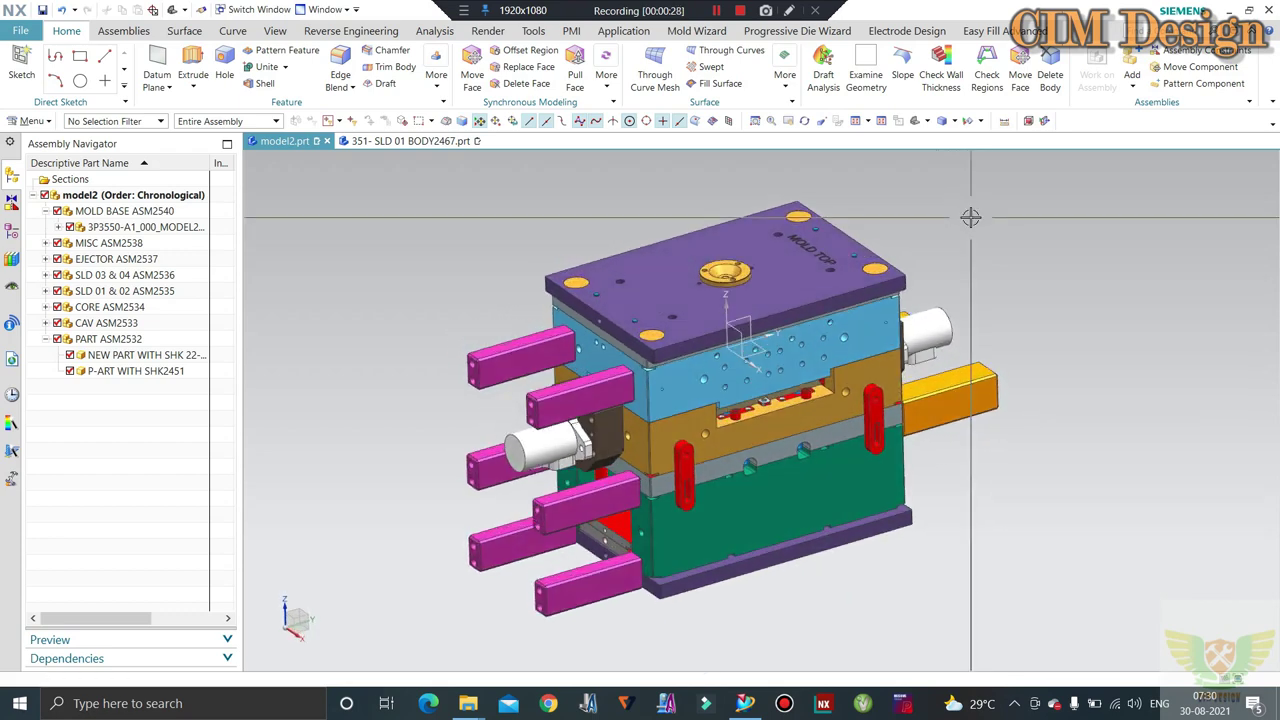
pyautogui.moveTo(929, 260); pyautogui.dragTo(929, 263, button='middle')
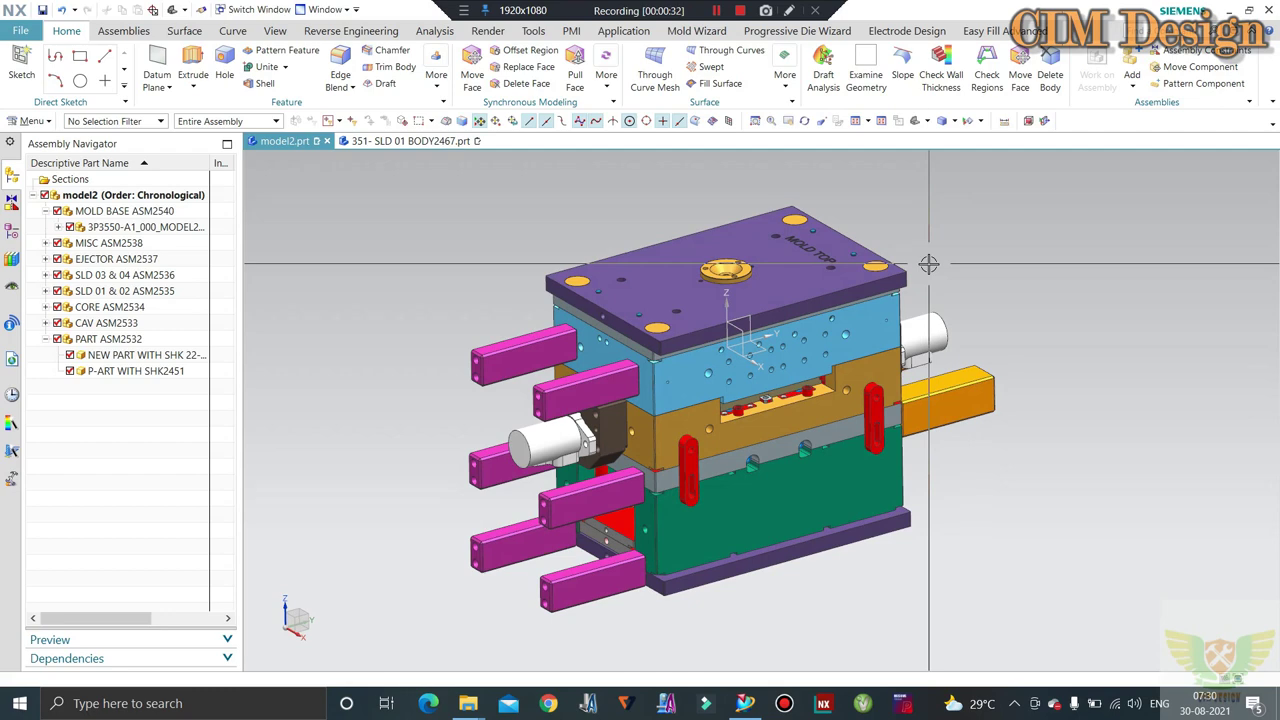
pyautogui.moveTo(938, 209); pyautogui.dragTo(920, 256, button='middle')
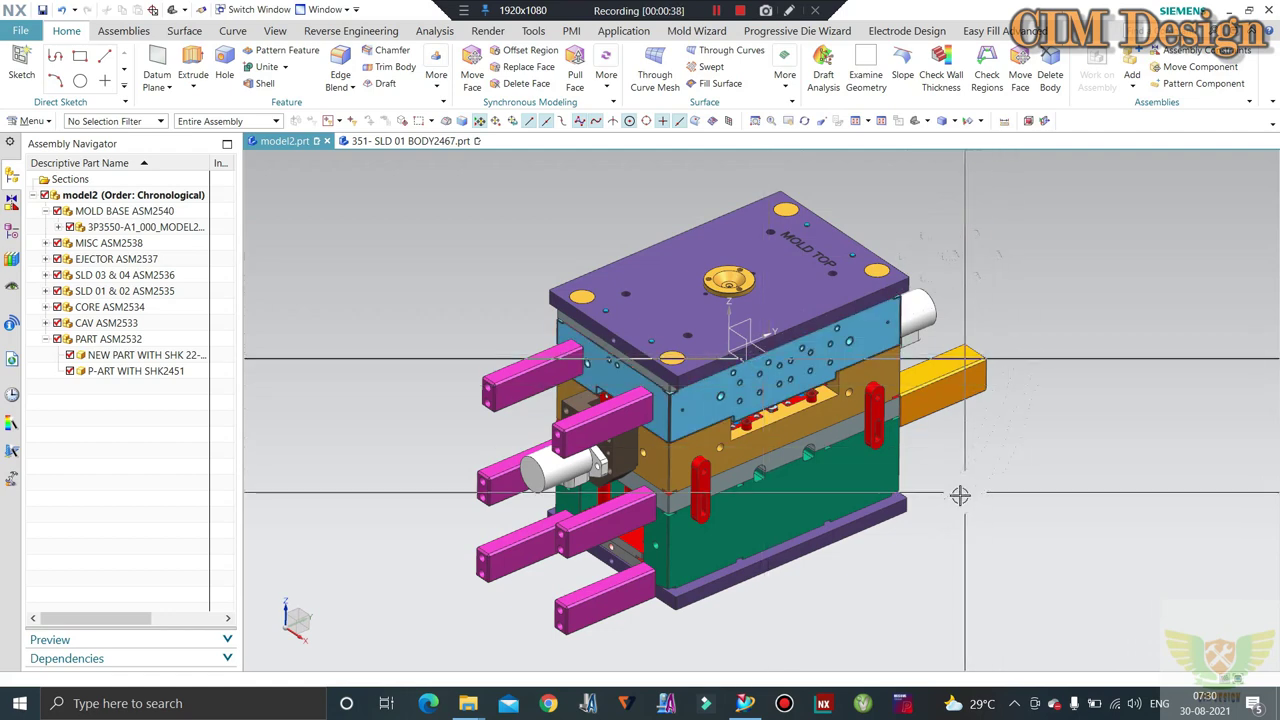
pyautogui.moveTo(960, 491)
pyautogui.mouseDown(button='middle')
pyautogui.moveTo(946, 463)
pyautogui.moveTo(979, 463)
pyautogui.mouseUp(button='middle')
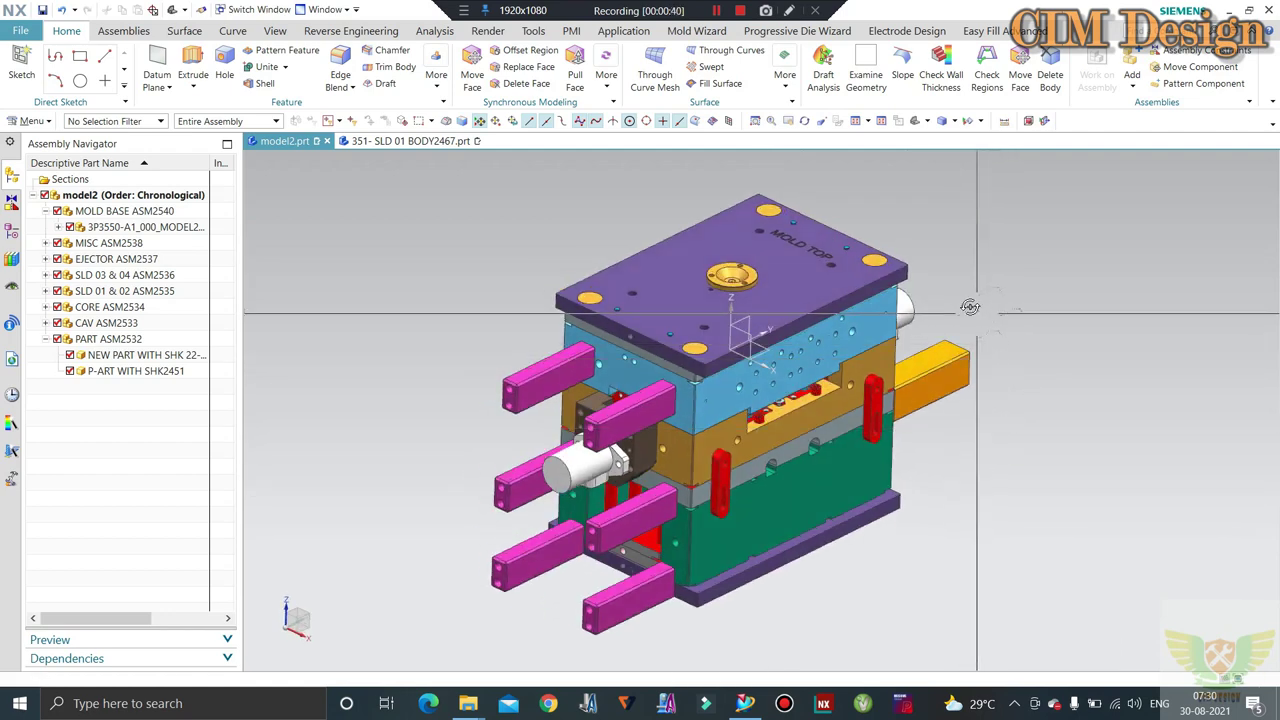
pyautogui.moveTo(970, 307); pyautogui.dragTo(971, 309, button='middle')
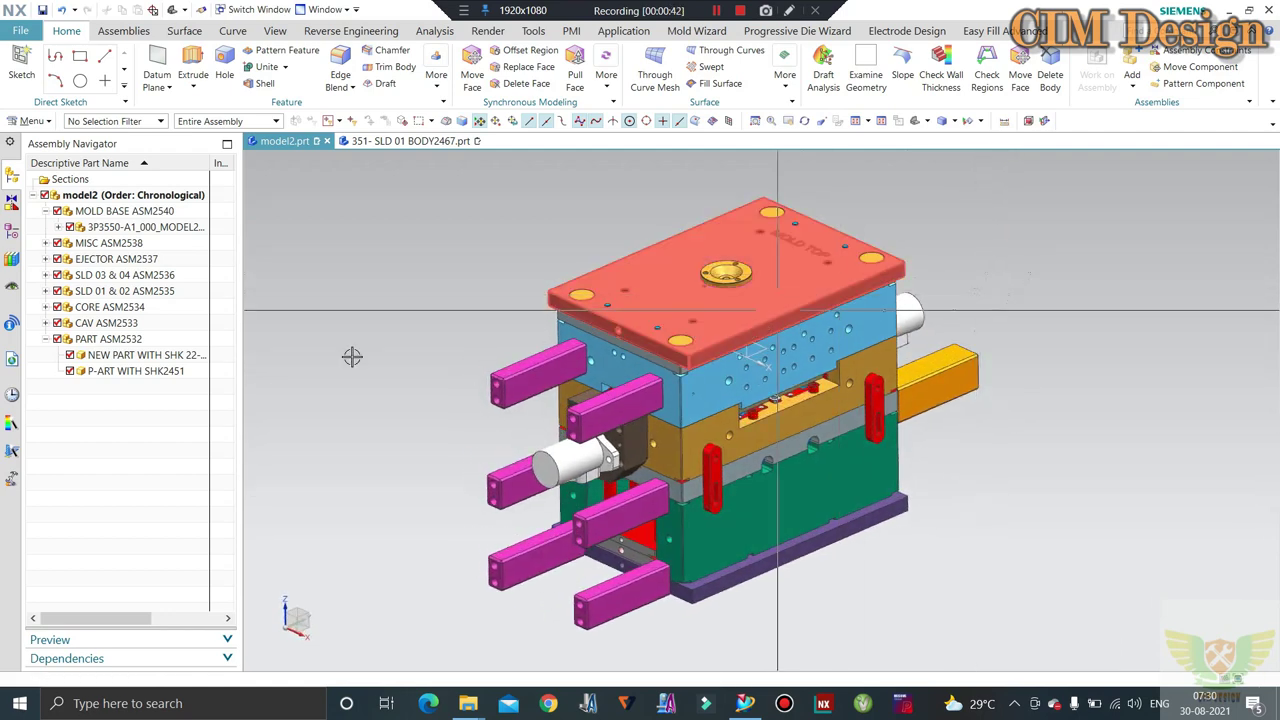
# Isolate the two plastic parts and orbit them to inspect their open tops and sides
pyautogui.click(44, 195)
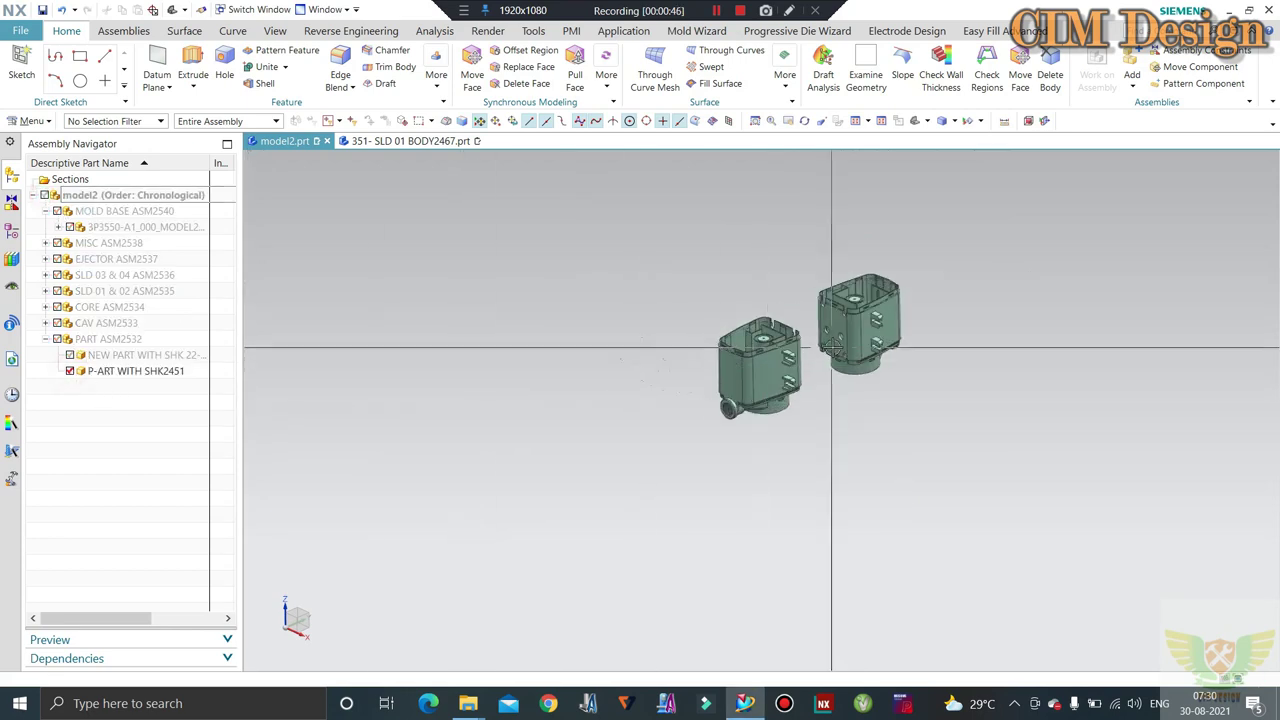
pyautogui.moveTo(831, 348)
pyautogui.mouseDown(button='middle')
pyautogui.moveTo(705, 335)
pyautogui.moveTo(715, 438)
pyautogui.moveTo(661, 265)
pyautogui.moveTo(786, 277)
pyautogui.mouseUp(button='middle')
pyautogui.scroll(-2, 778, 405)
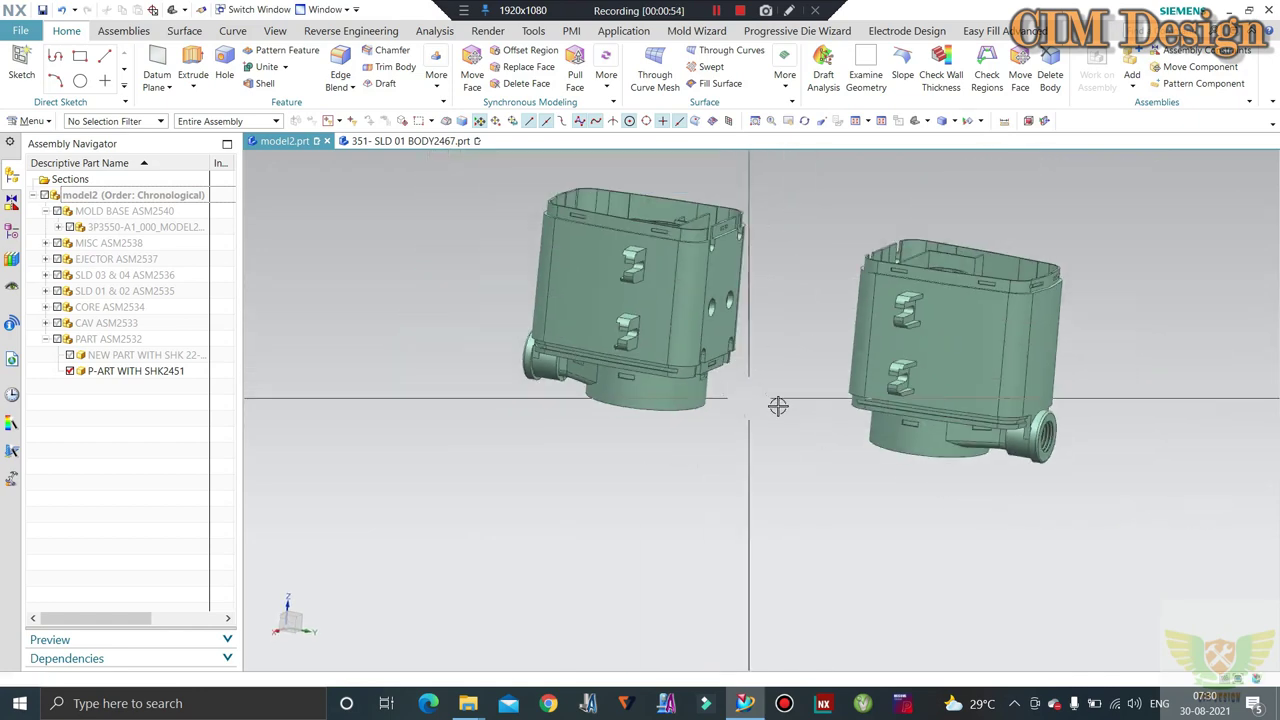
pyautogui.moveTo(778, 405)
pyautogui.mouseDown(button='middle')
pyautogui.moveTo(851, 363)
pyautogui.moveTo(826, 420)
pyautogui.mouseUp(button='middle')
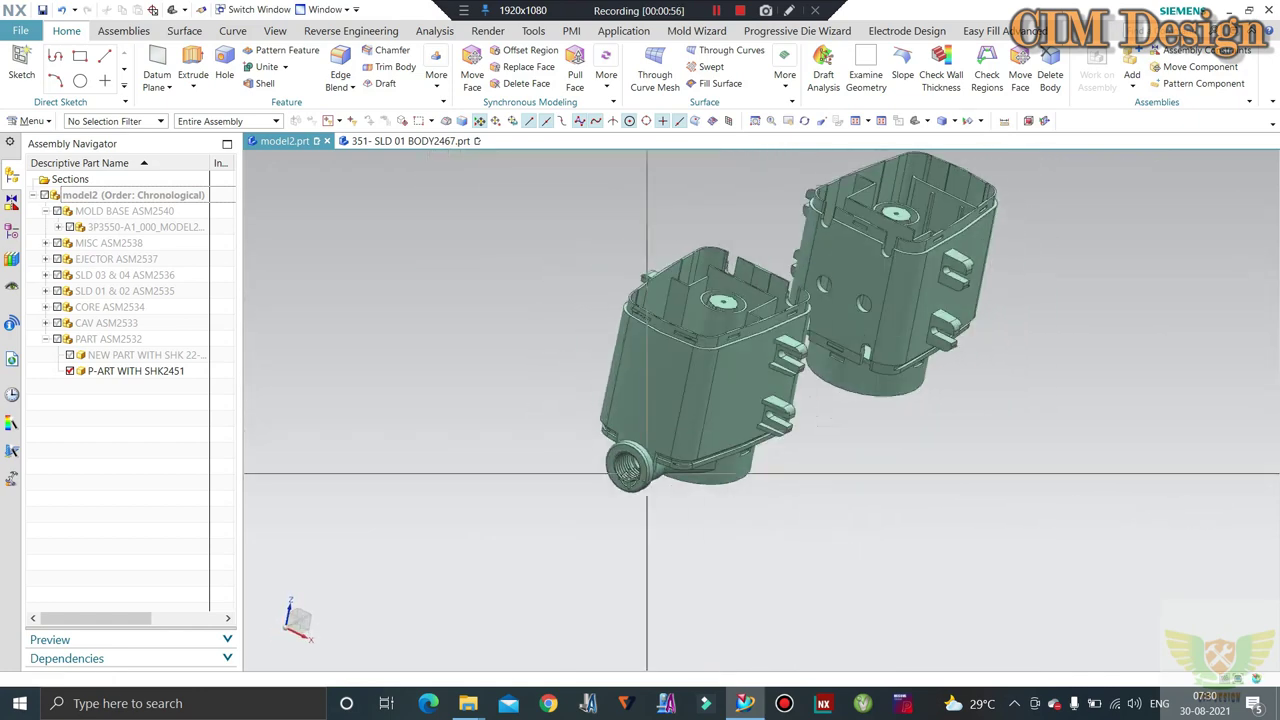
pyautogui.scroll(3, 646, 472)
pyautogui.scroll(-3, 550, 491)
pyautogui.moveTo(550, 491)
pyautogui.mouseDown(button='middle')
pyautogui.moveTo(688, 449)
pyautogui.moveTo(722, 463)
pyautogui.moveTo(674, 480)
pyautogui.moveTo(543, 354)
pyautogui.moveTo(680, 431)
pyautogui.mouseUp(button='middle')
pyautogui.scroll(3, 543, 354)
pyautogui.scroll(-2, 623, 386)
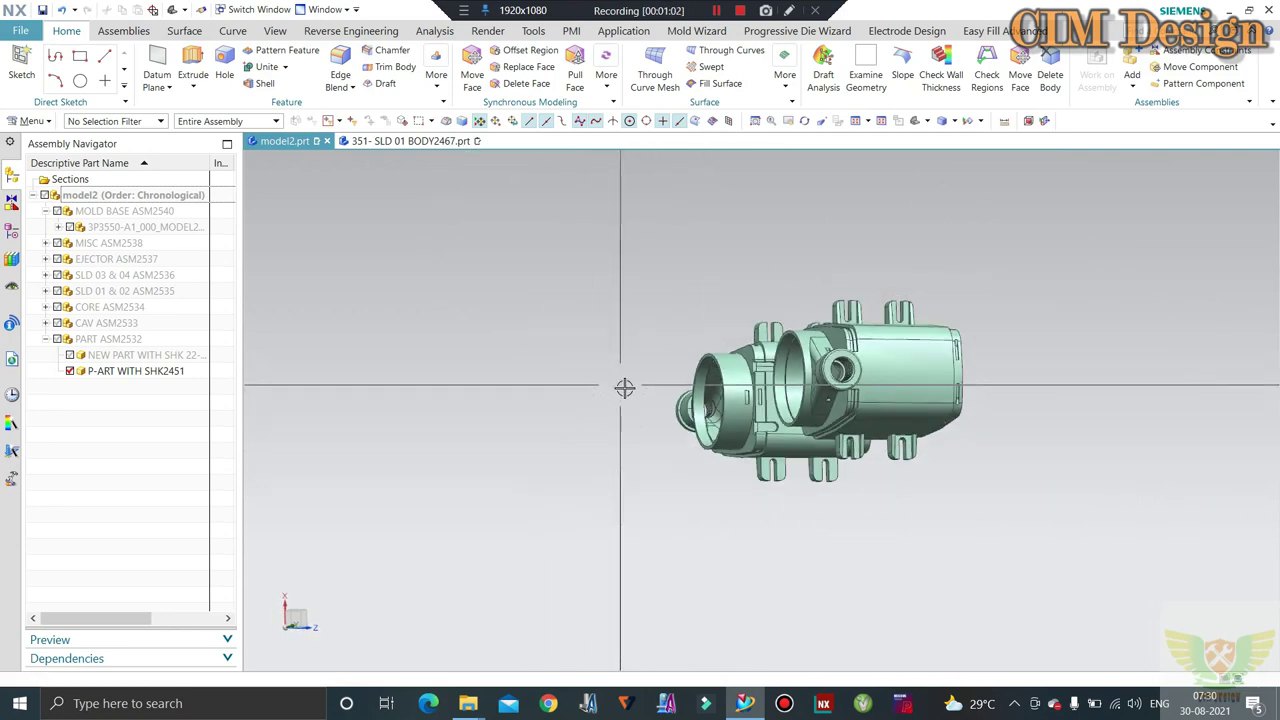
pyautogui.moveTo(623, 386)
pyautogui.mouseDown(button='middle')
pyautogui.moveTo(749, 494)
pyautogui.moveTo(720, 543)
pyautogui.moveTo(709, 537)
pyautogui.moveTo(804, 508)
pyautogui.mouseUp(button='middle')
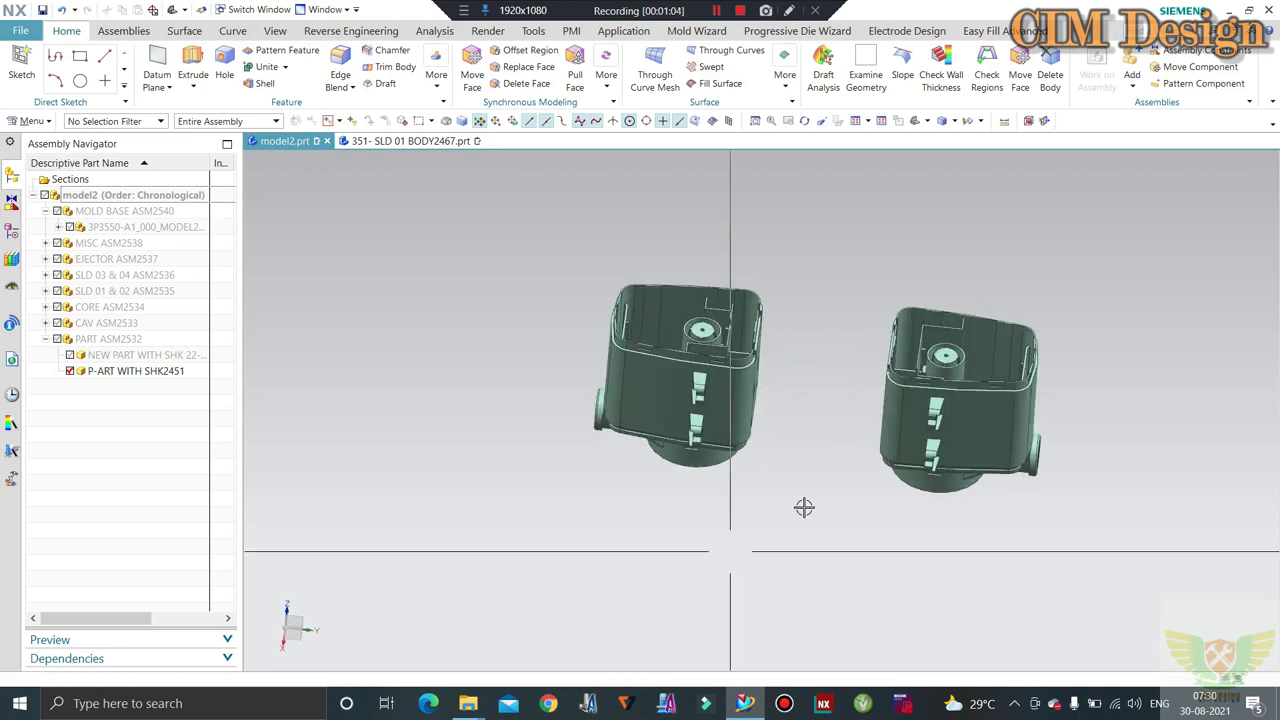
pyautogui.moveTo(742, 373); pyautogui.dragTo(972, 293, button='middle')
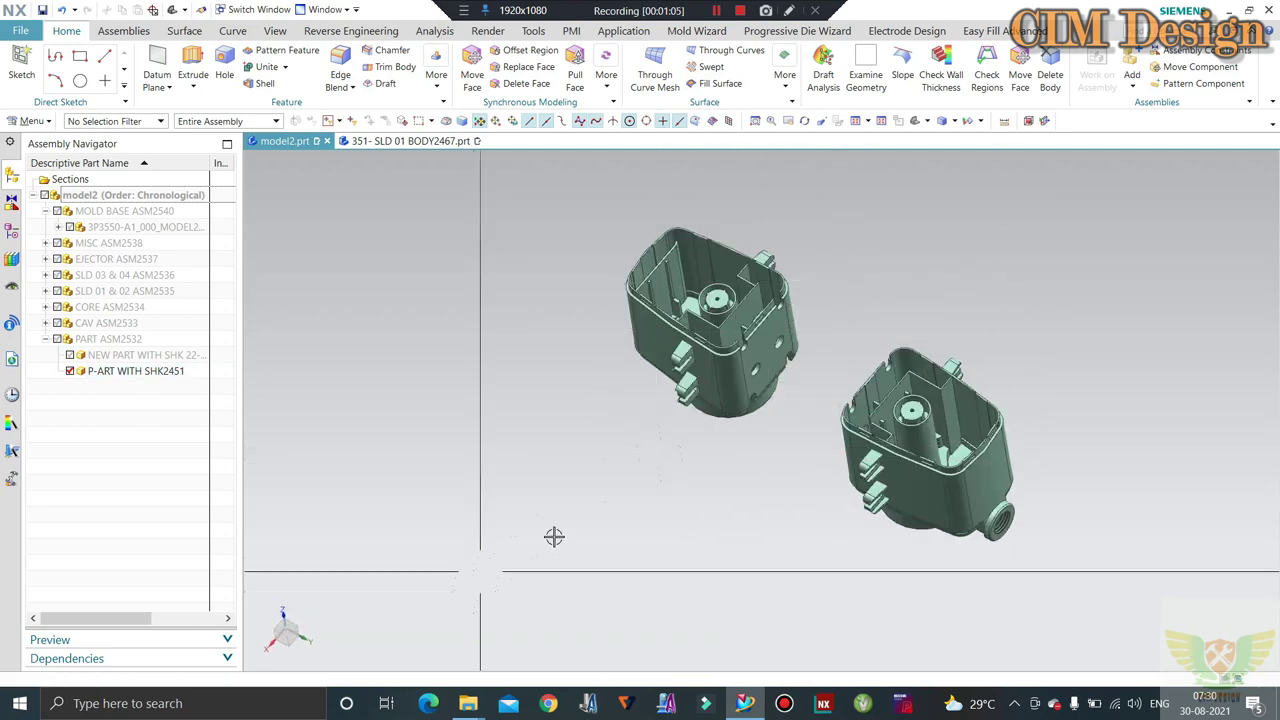
pyautogui.moveTo(594, 434)
pyautogui.mouseDown(button='middle')
pyautogui.moveTo(557, 463)
pyautogui.moveTo(853, 410)
pyautogui.mouseUp(button='middle')
pyautogui.moveTo(740, 446); pyautogui.dragTo(743, 429, button='middle')
# Show all mold components again and make the top plate translucent
pyautogui.hotkey('ctrl', 'shift', 'u')
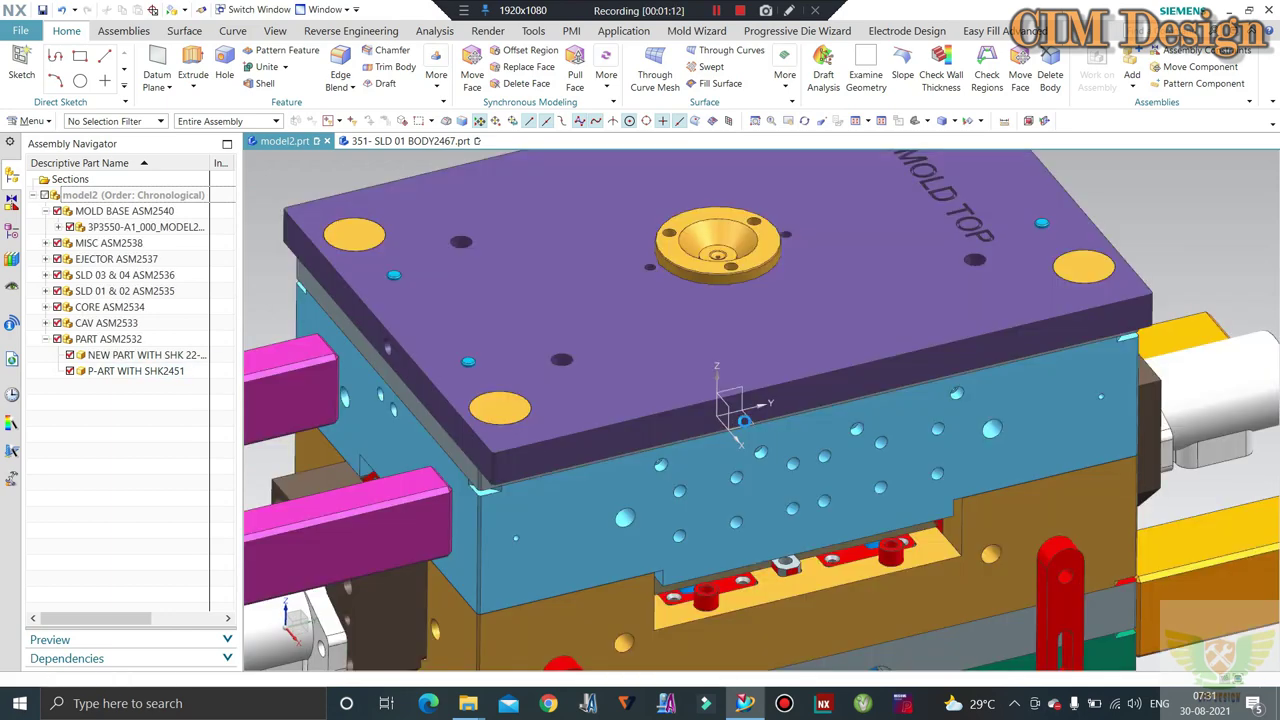
pyautogui.hotkey('ctrl', 'j')
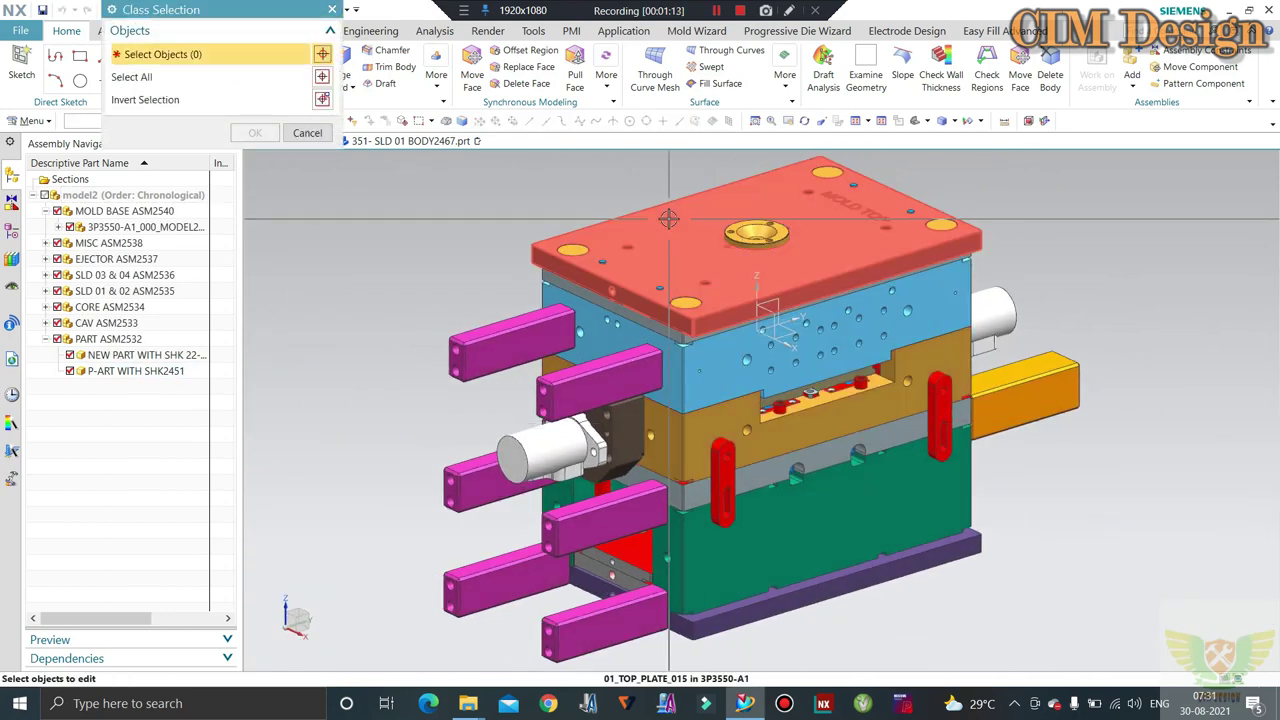
pyautogui.click(700, 280)
pyautogui.click(255, 132)
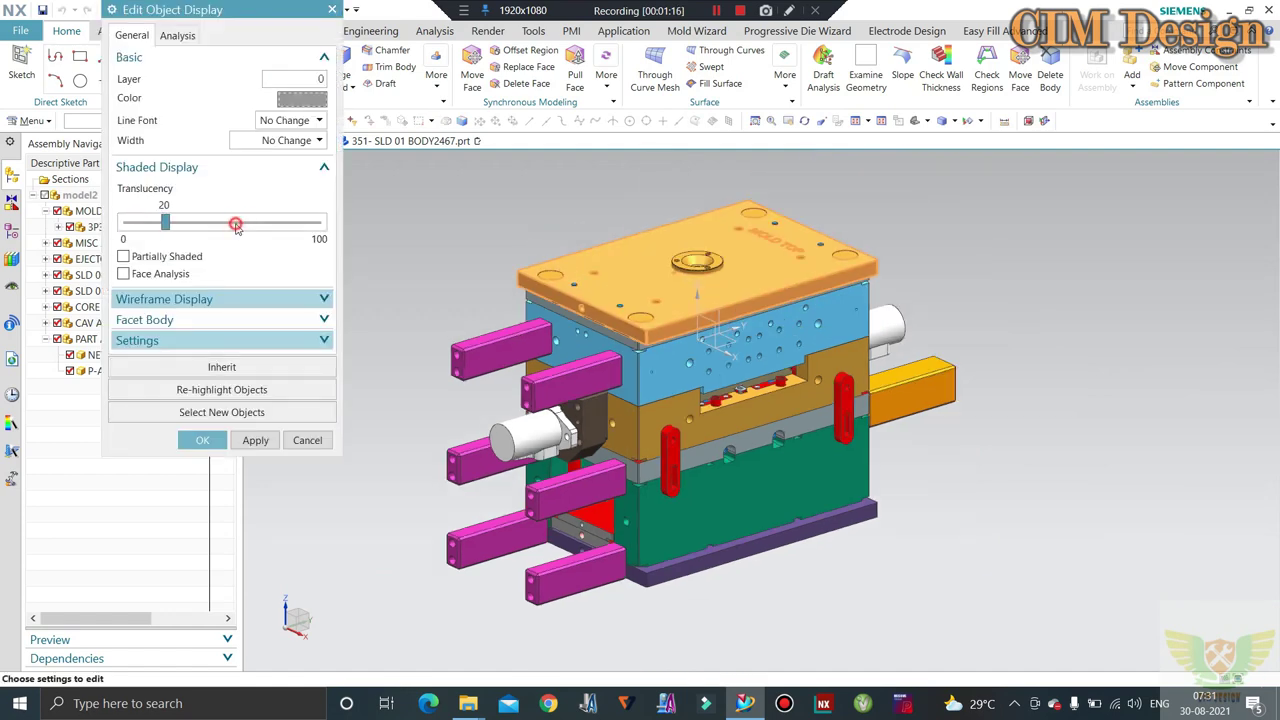
pyautogui.click(236, 224)
pyautogui.middleClick(626, 252)
pyautogui.scroll(2, 630, 290)
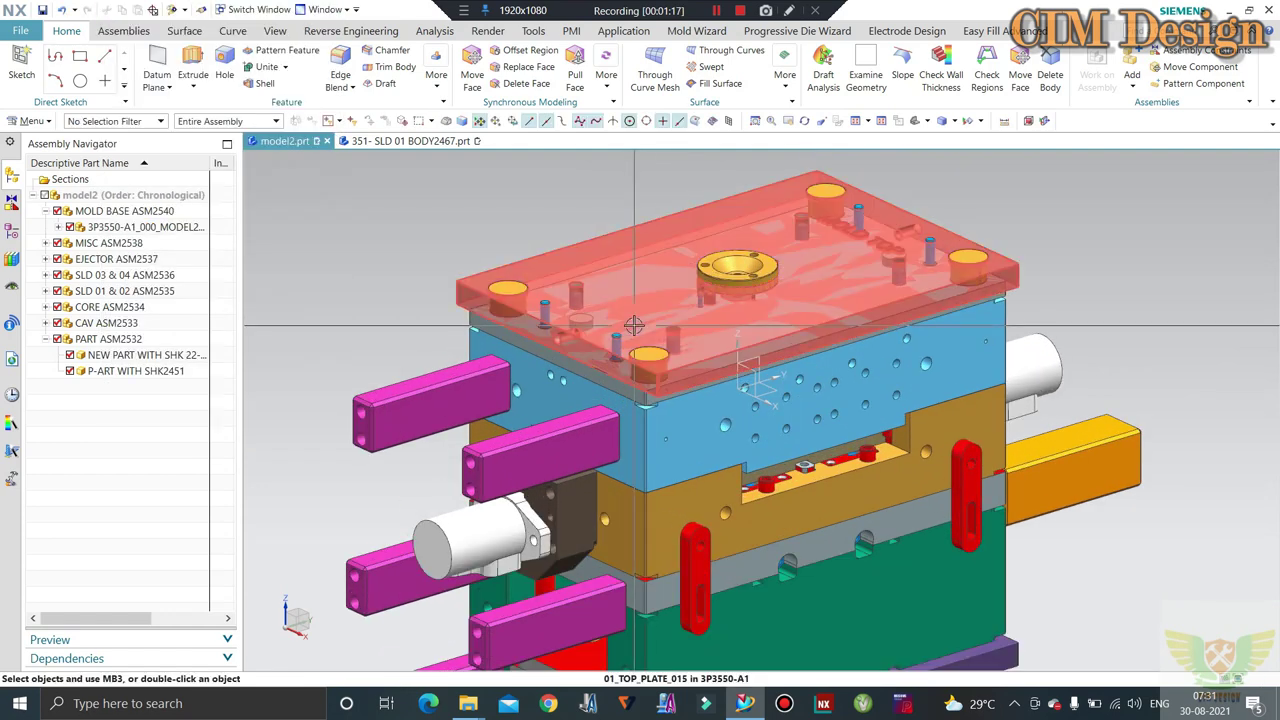
pyautogui.scroll(1, 640, 322)
# Set the plate beneath the top plate to translucency 40
pyautogui.hotkey('ctrl', 'j')
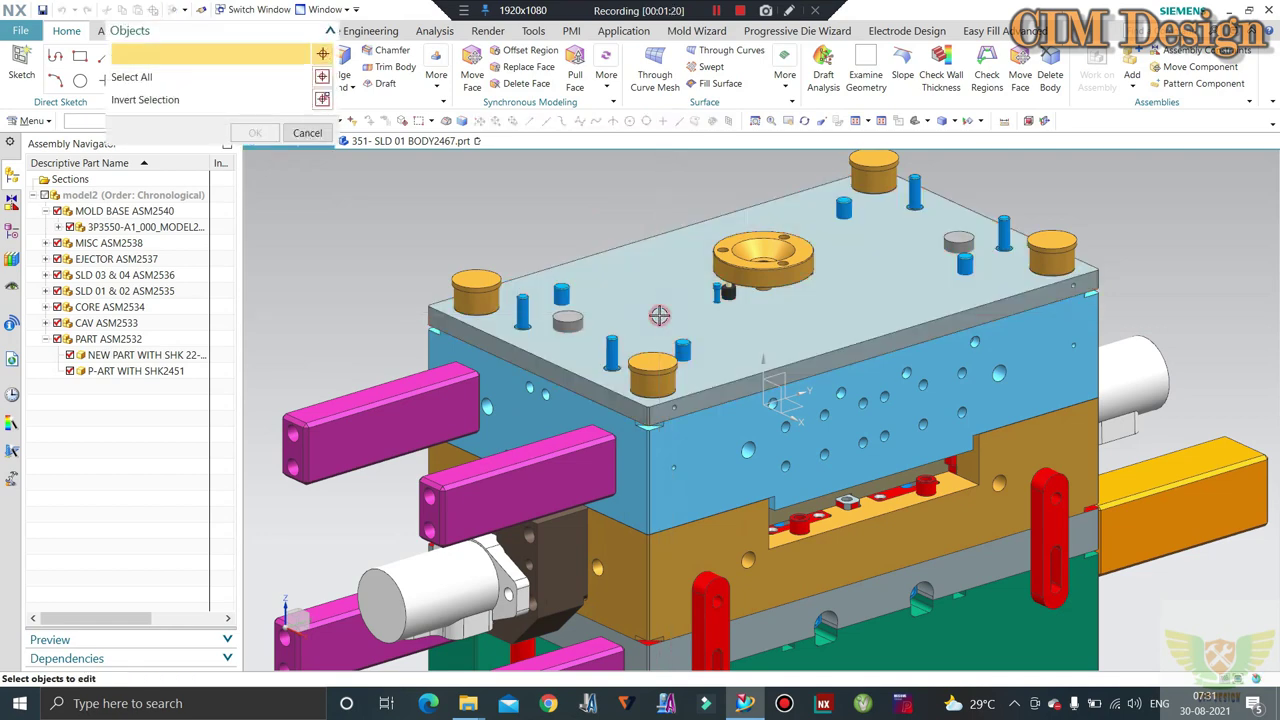
pyautogui.click(670, 318)
pyautogui.middleClick(670, 318)
pyautogui.click(209, 220)
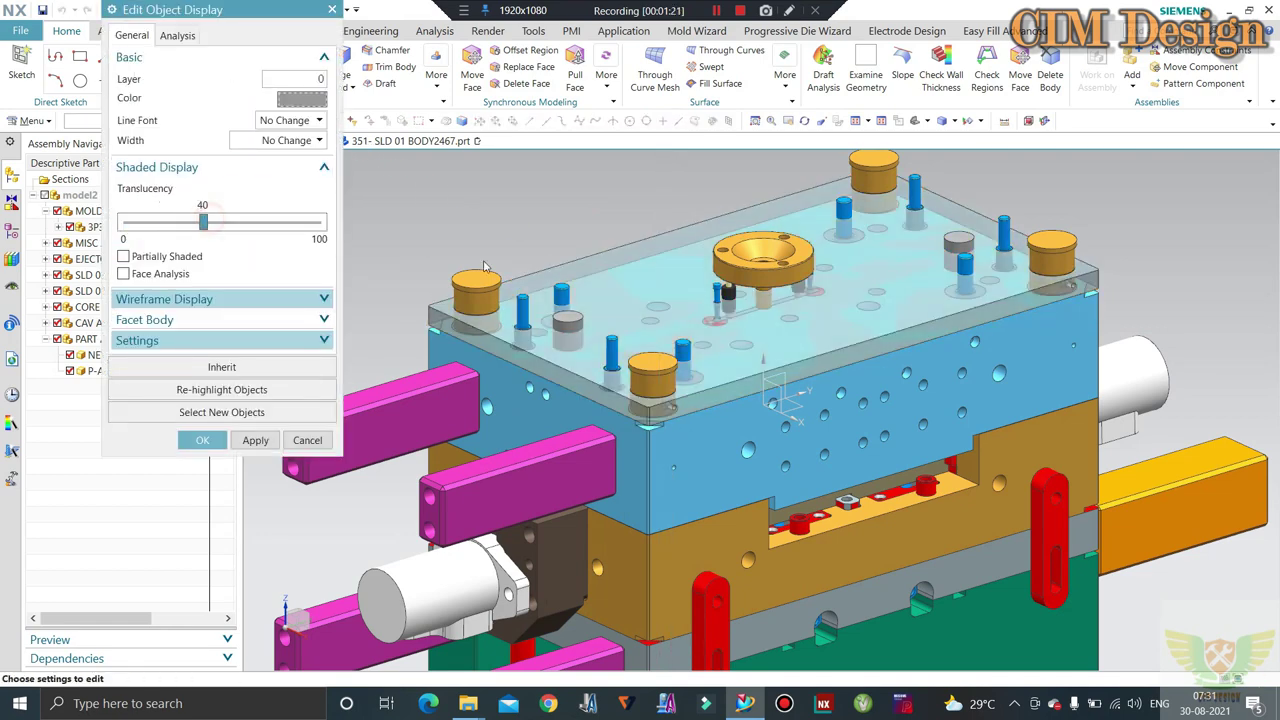
pyautogui.middleClick(707, 329)
pyautogui.scroll(-1, 707, 329)
pyautogui.scroll(-1, 707, 329)
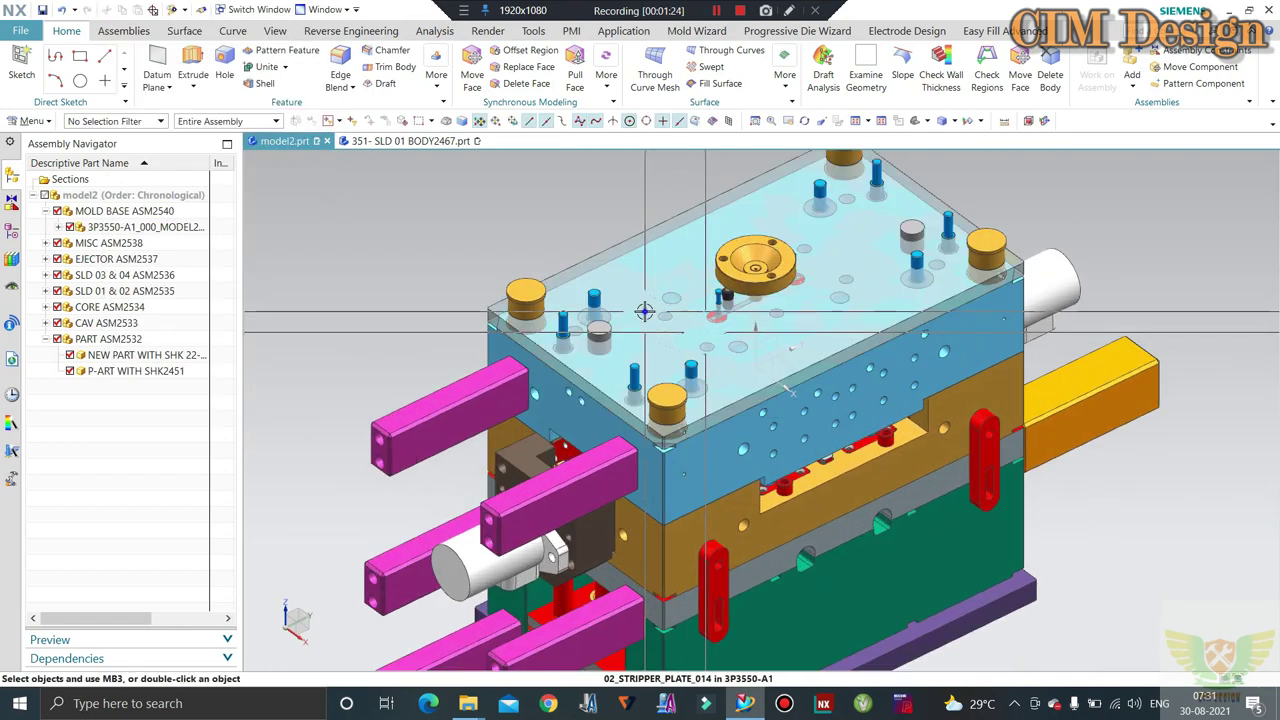
# Hide both see-through upper plates to expose the cavity insert, guide pillars and pins
pyautogui.click(707, 329)
pyautogui.hotkey('ctrl', 'b')
pyautogui.click(707, 329)
pyautogui.hotkey('ctrl', 'b')
pyautogui.scroll(2, 710, 322)
pyautogui.scroll(-1, 714, 314)
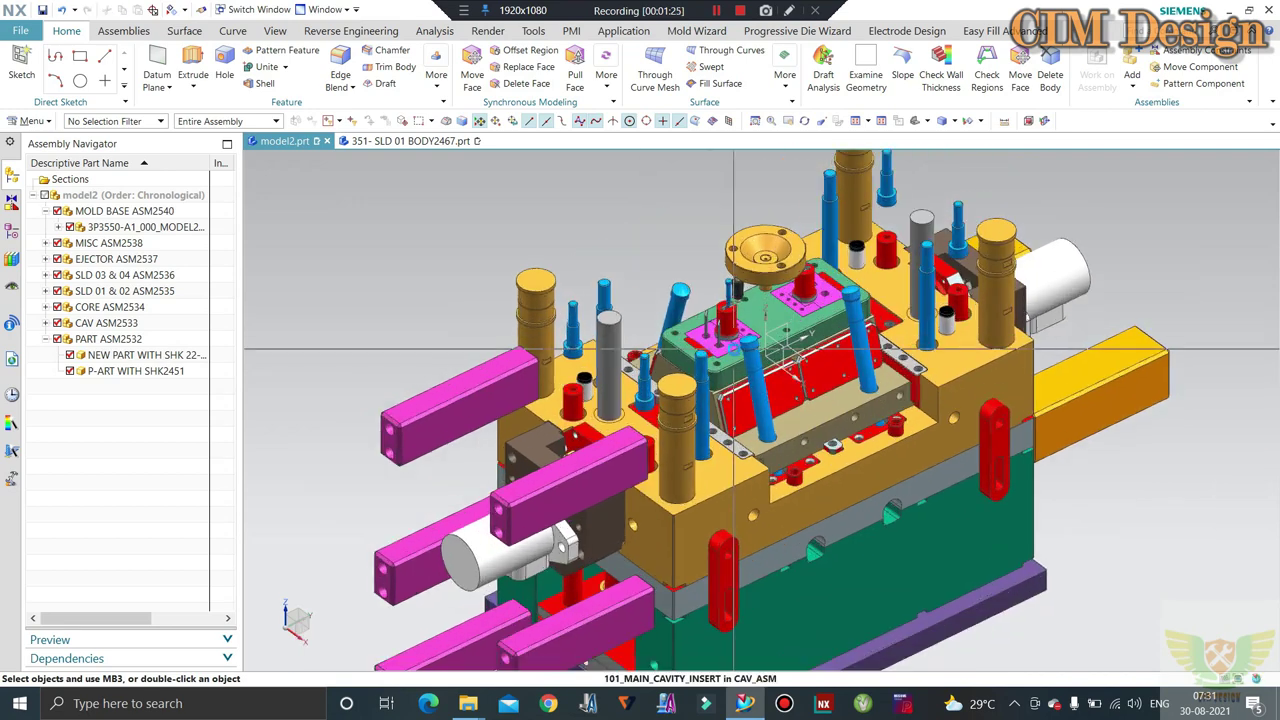
pyautogui.scroll(-2, 711, 330)
# Hide the MISC ASM2538 and MOLD BASE ASM2540 subassemblies, leaving the slider parts
pyautogui.moveTo(711, 330); pyautogui.dragTo(343, 339, button='middle')
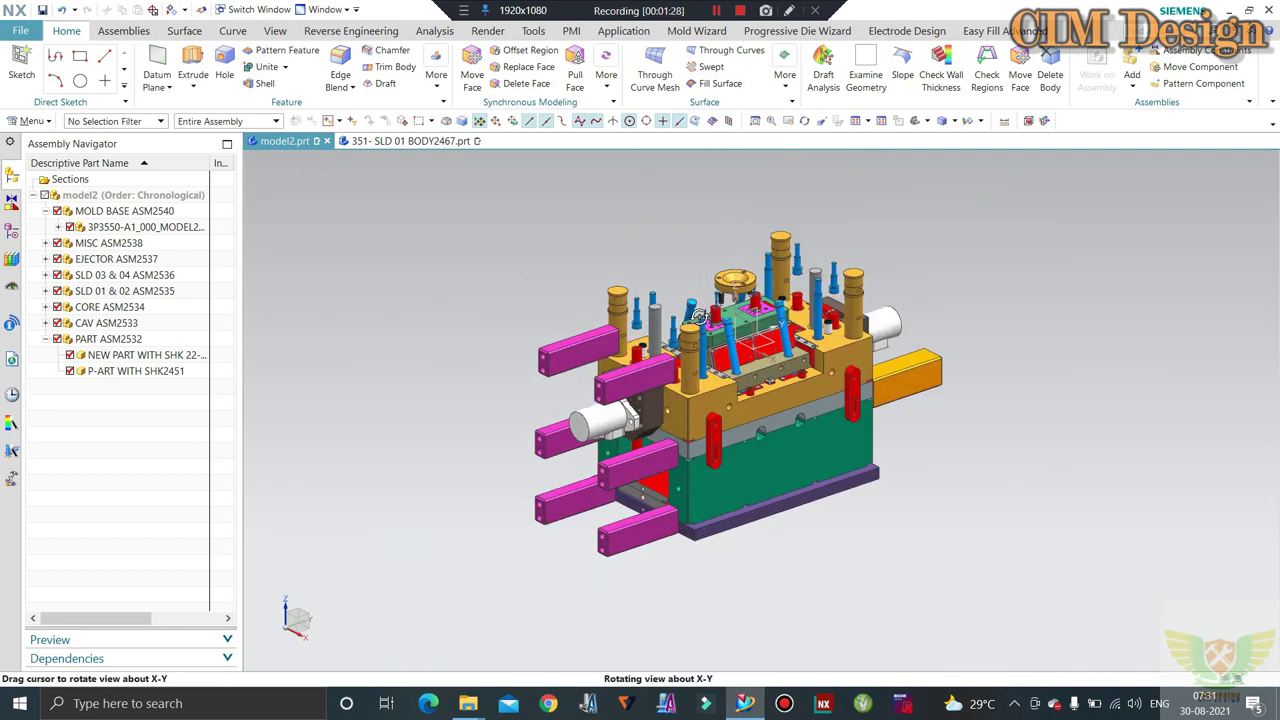
pyautogui.click(57, 243)
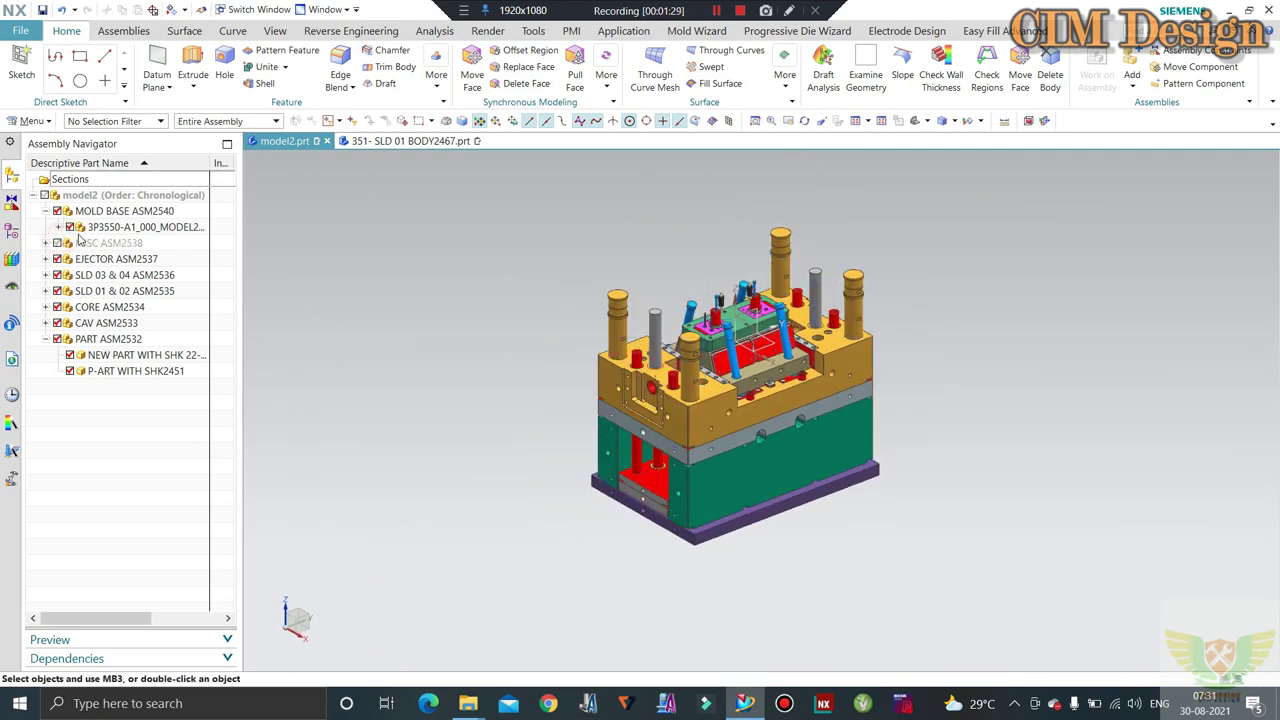
pyautogui.click(57, 211)
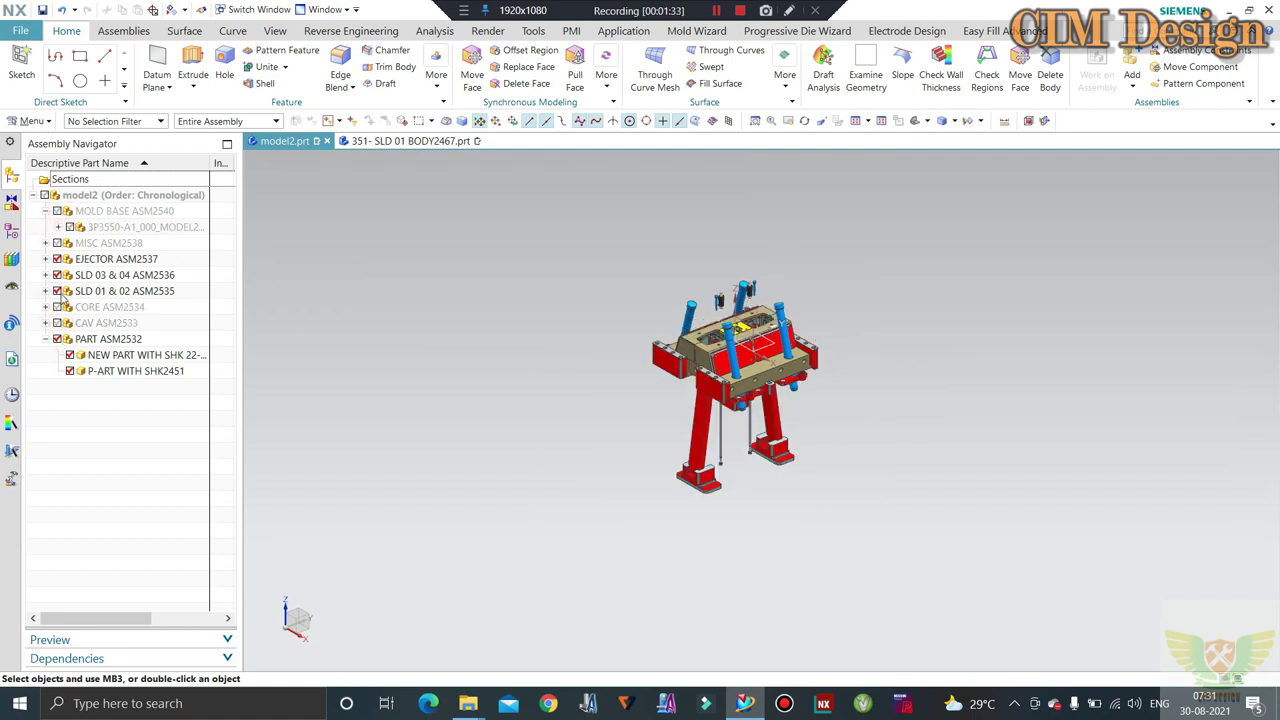
pyautogui.scroll(3, 688, 330)
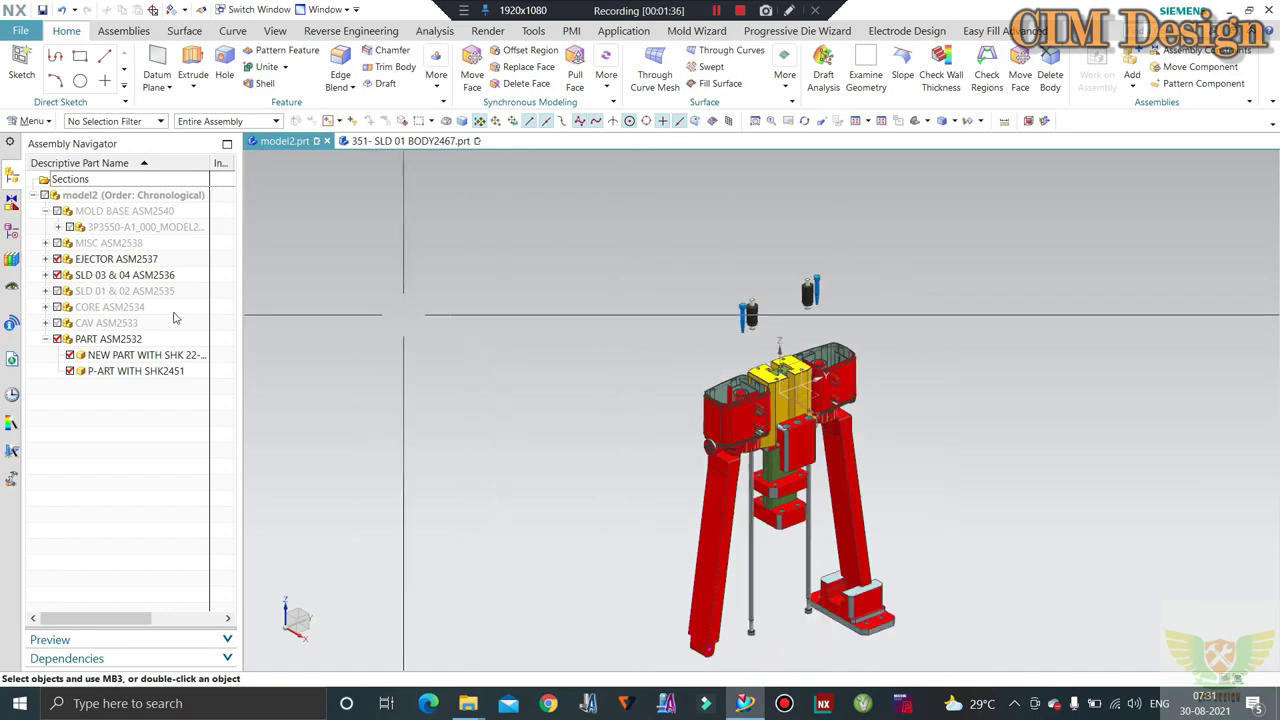
# Orbit and zoom around the remaining slider assembly from several angles
pyautogui.moveTo(846, 423); pyautogui.dragTo(754, 406, button='middle')
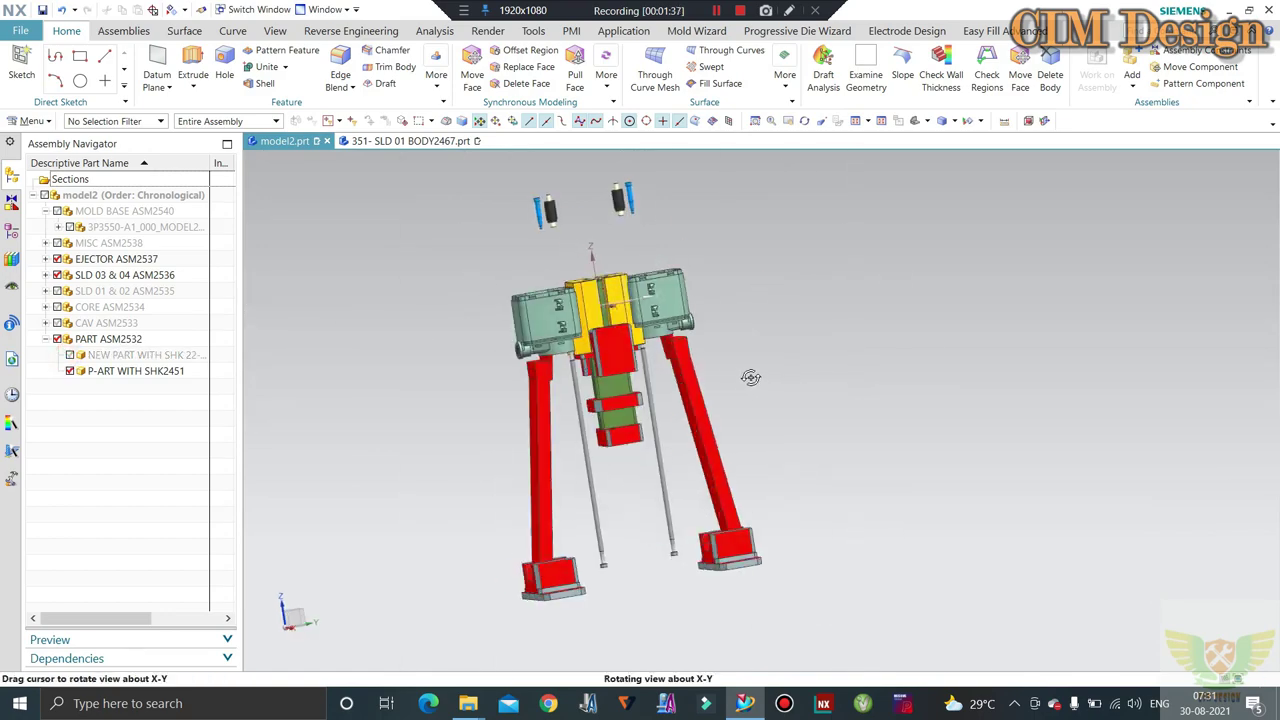
pyautogui.scroll(5, 654, 340)
pyautogui.moveTo(654, 340); pyautogui.dragTo(669, 337, button='middle')
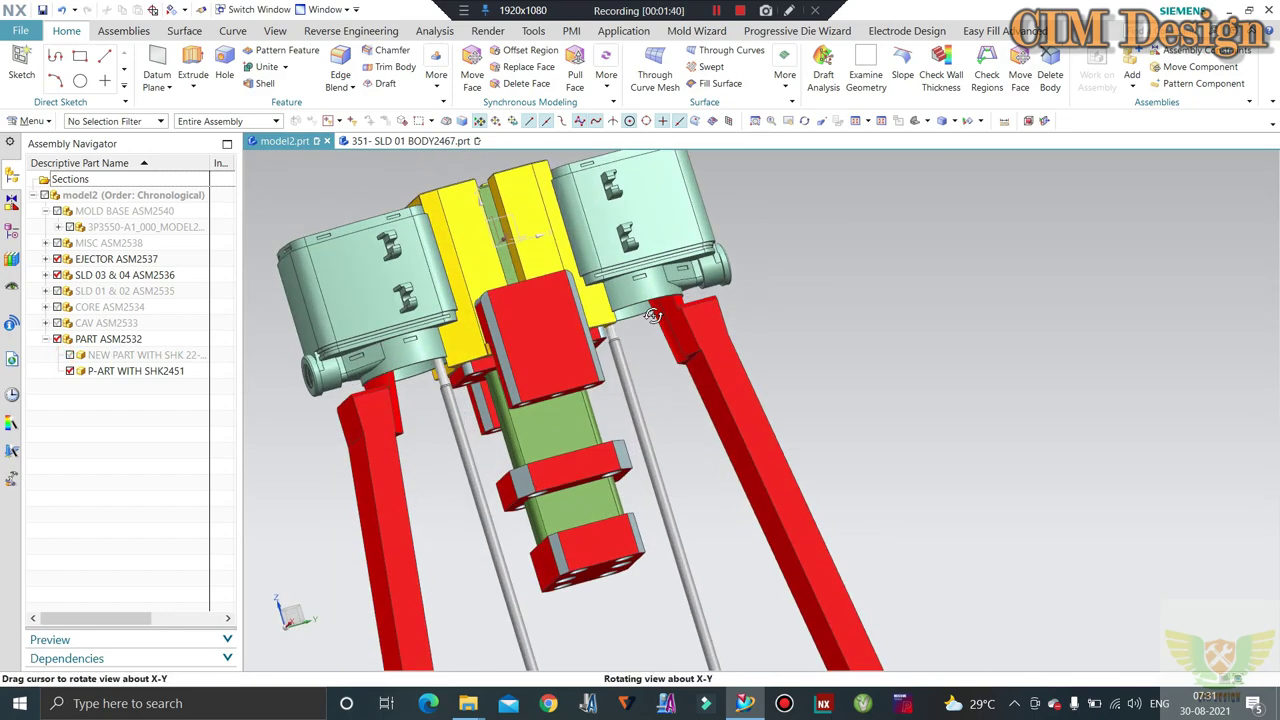
pyautogui.scroll(-2, 669, 337)
pyautogui.scroll(3, 650, 330)
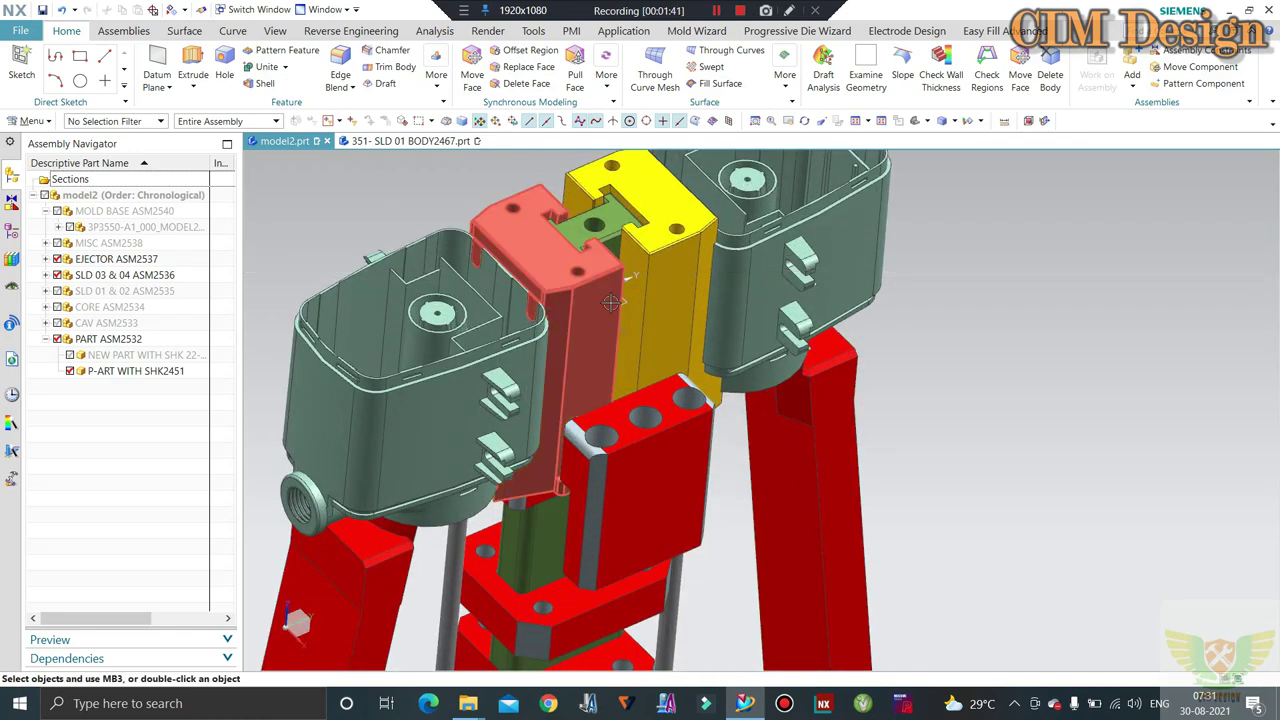
pyautogui.scroll(-4, 640, 325)
pyautogui.moveTo(640, 325)
pyautogui.mouseDown(button='middle')
pyautogui.moveTo(618, 322)
pyautogui.moveTo(655, 272)
pyautogui.moveTo(612, 288)
pyautogui.moveTo(580, 265)
pyautogui.moveTo(632, 187)
pyautogui.mouseUp(button='middle')
pyautogui.scroll(3, 662, 263)
pyautogui.scroll(-2, 583, 258)
pyautogui.scroll(3, 632, 187)
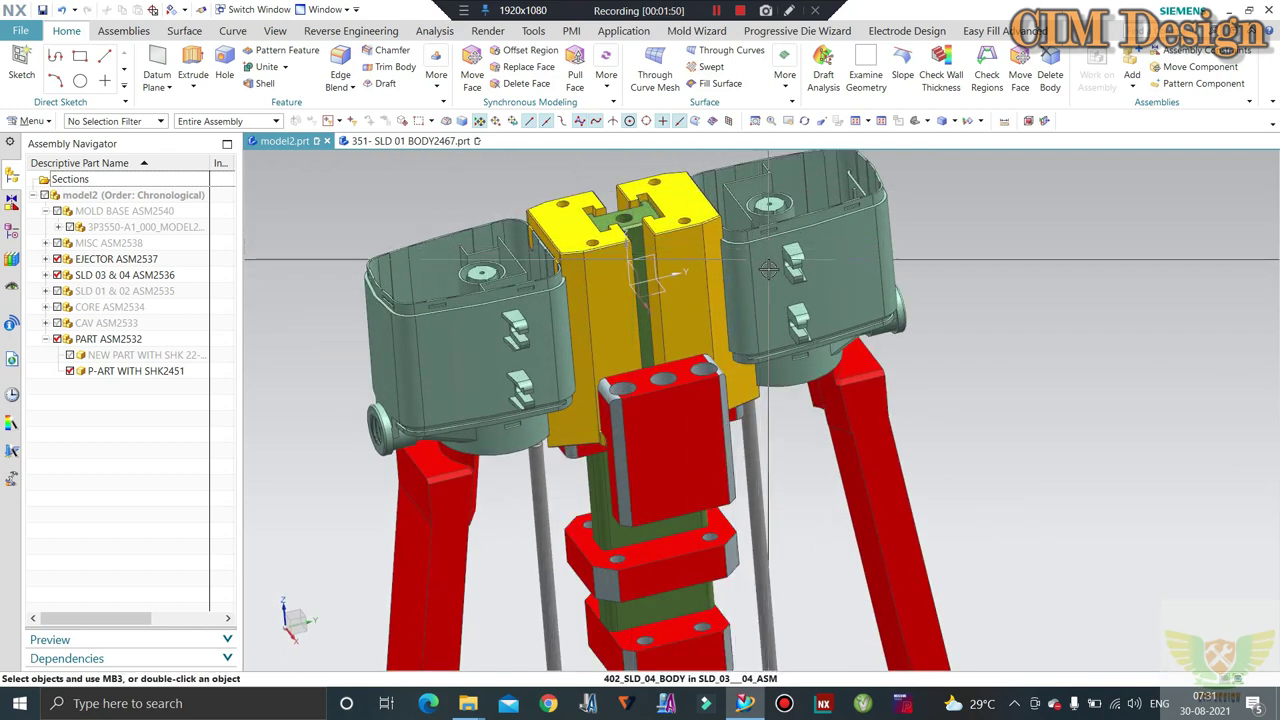
pyautogui.scroll(-3, 768, 269)
# Rotate the mold to a frontal view showing its legs and top pins
pyautogui.moveTo(768, 269); pyautogui.dragTo(718, 289, button='middle')
pyautogui.scroll(-2, 730, 293)
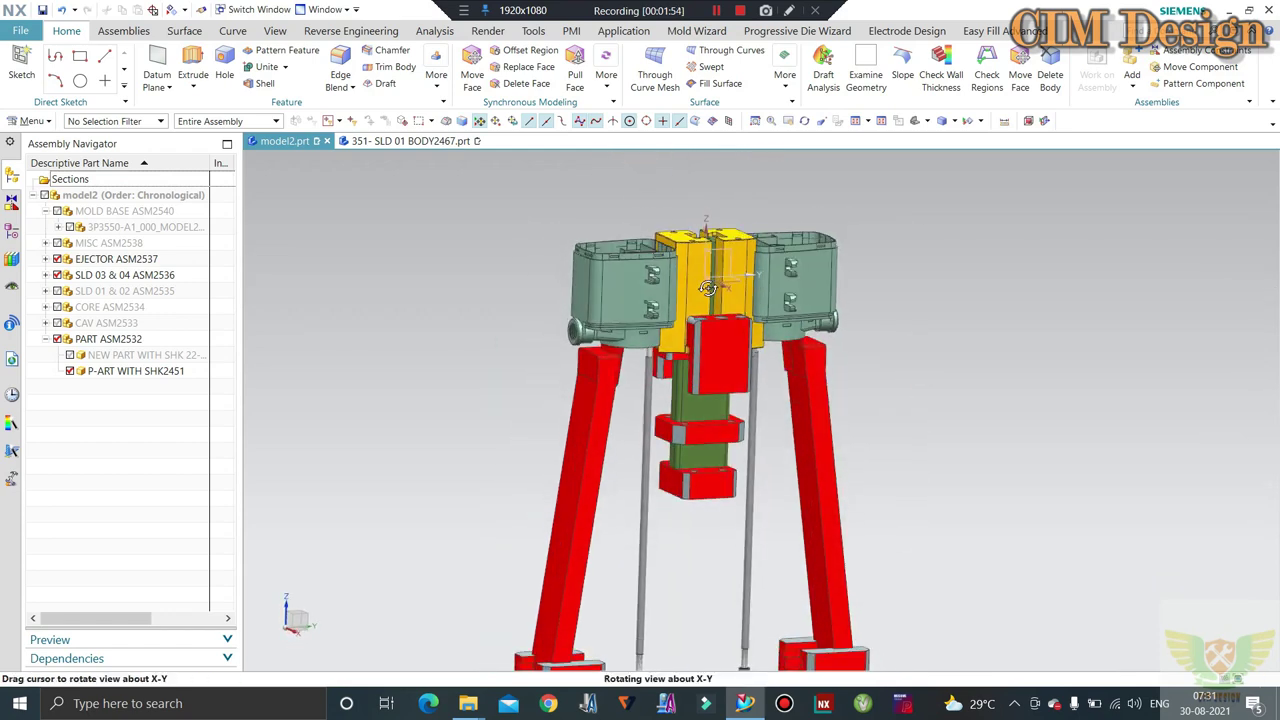
pyautogui.scroll(2, 712, 287)
pyautogui.scroll(3, 712, 287)
pyautogui.scroll(2, 692, 254)
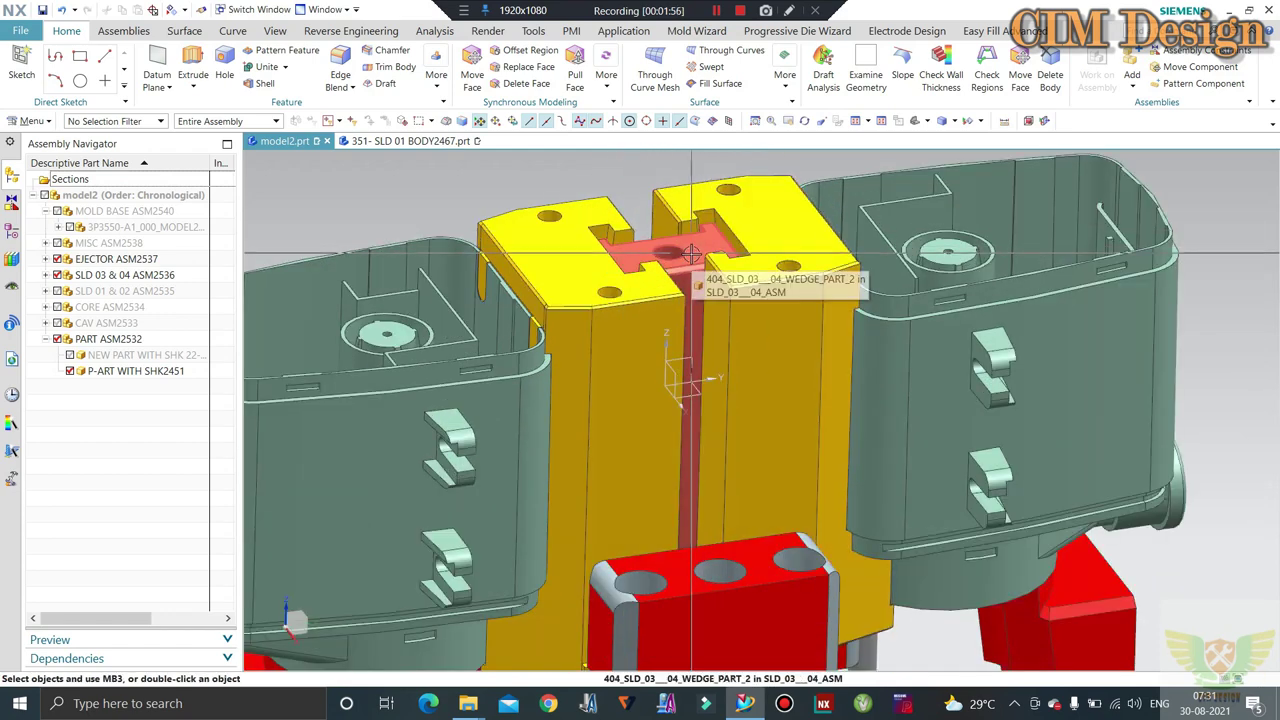
pyautogui.scroll(-3, 692, 254)
pyautogui.moveTo(636, 268)
pyautogui.mouseDown(button='middle')
pyautogui.moveTo(653, 290)
pyautogui.moveTo(695, 302)
pyautogui.mouseUp(button='middle')
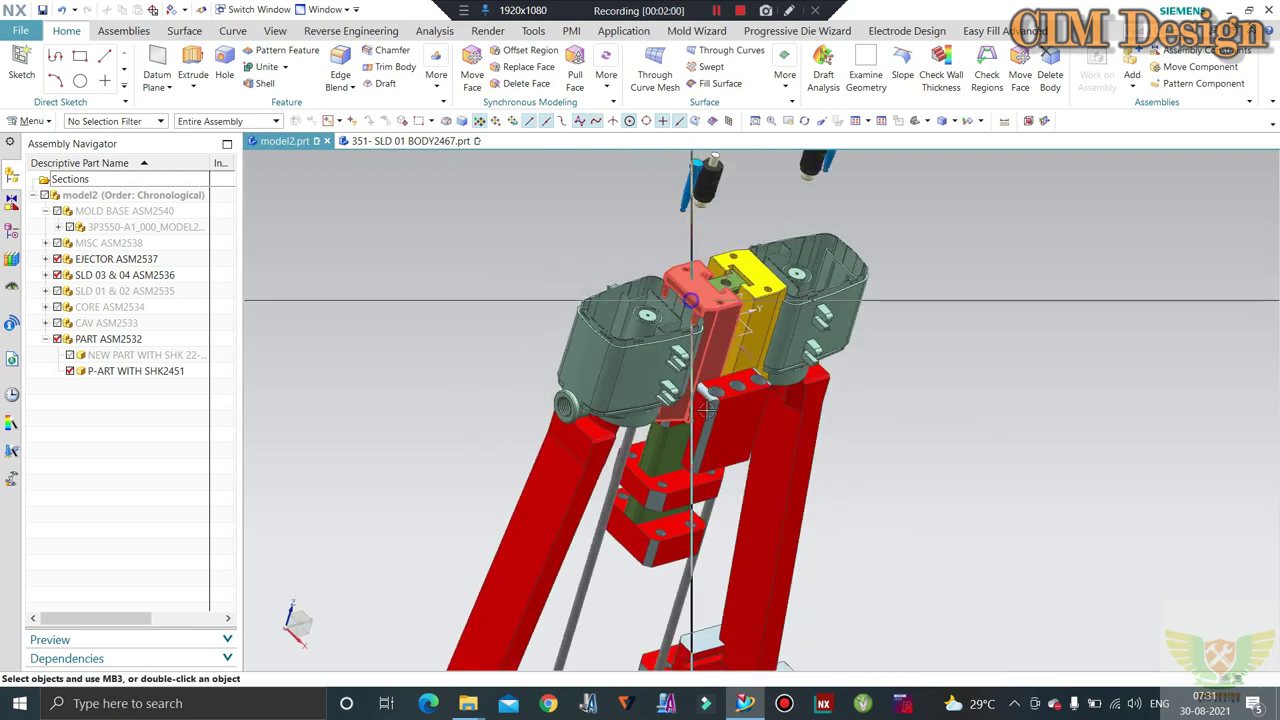
pyautogui.moveTo(706, 408); pyautogui.dragTo(683, 300, button='middle')
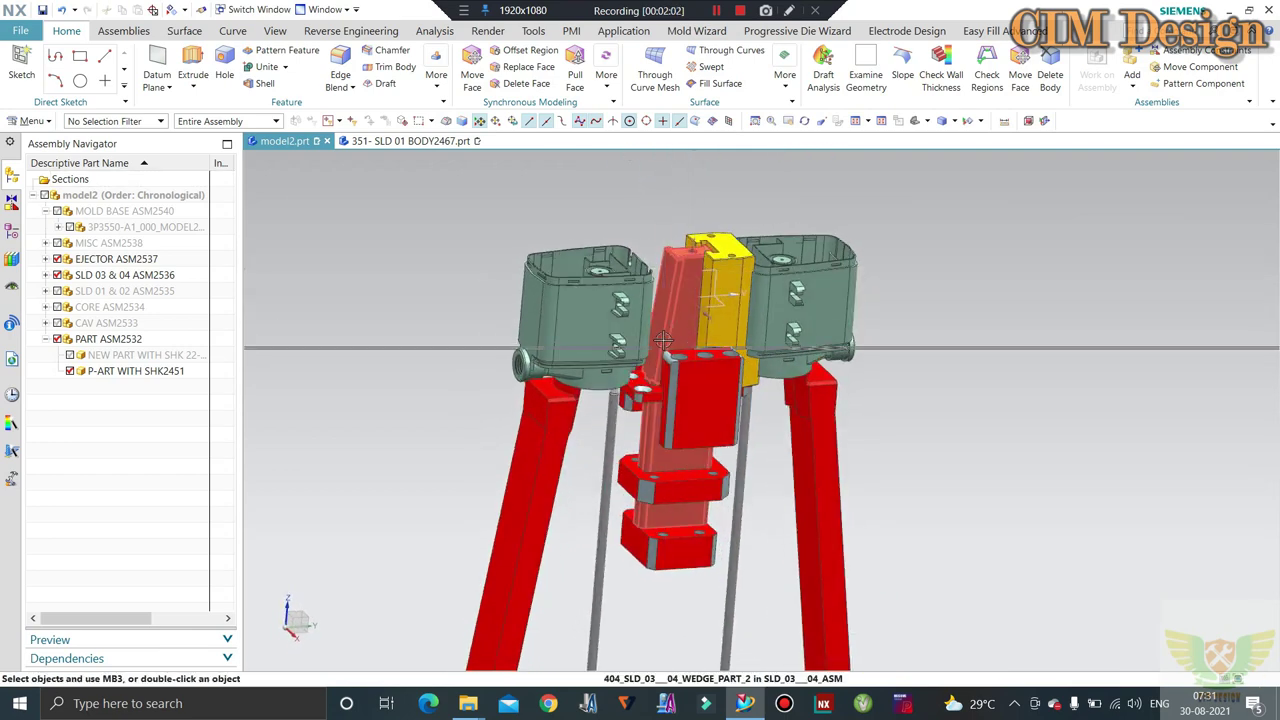
pyautogui.moveTo(663, 341); pyautogui.dragTo(657, 333, button='middle')
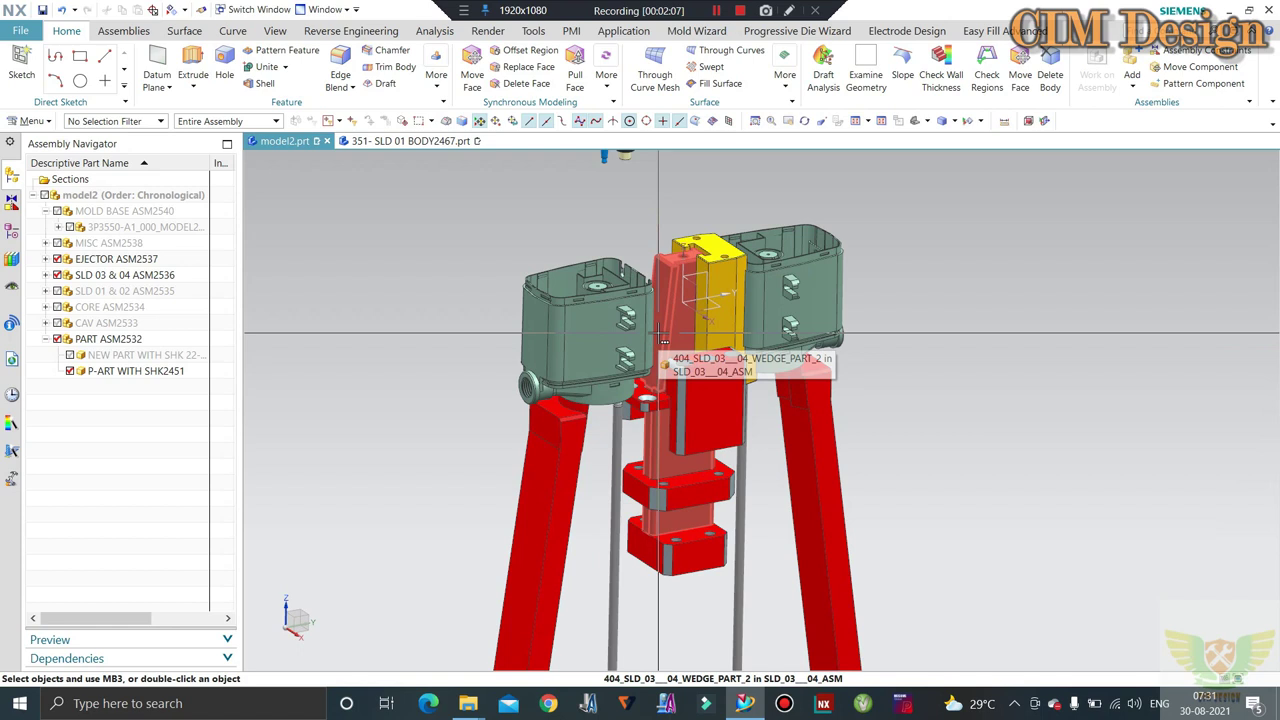
pyautogui.moveTo(679, 321); pyautogui.dragTo(664, 317, button='middle')
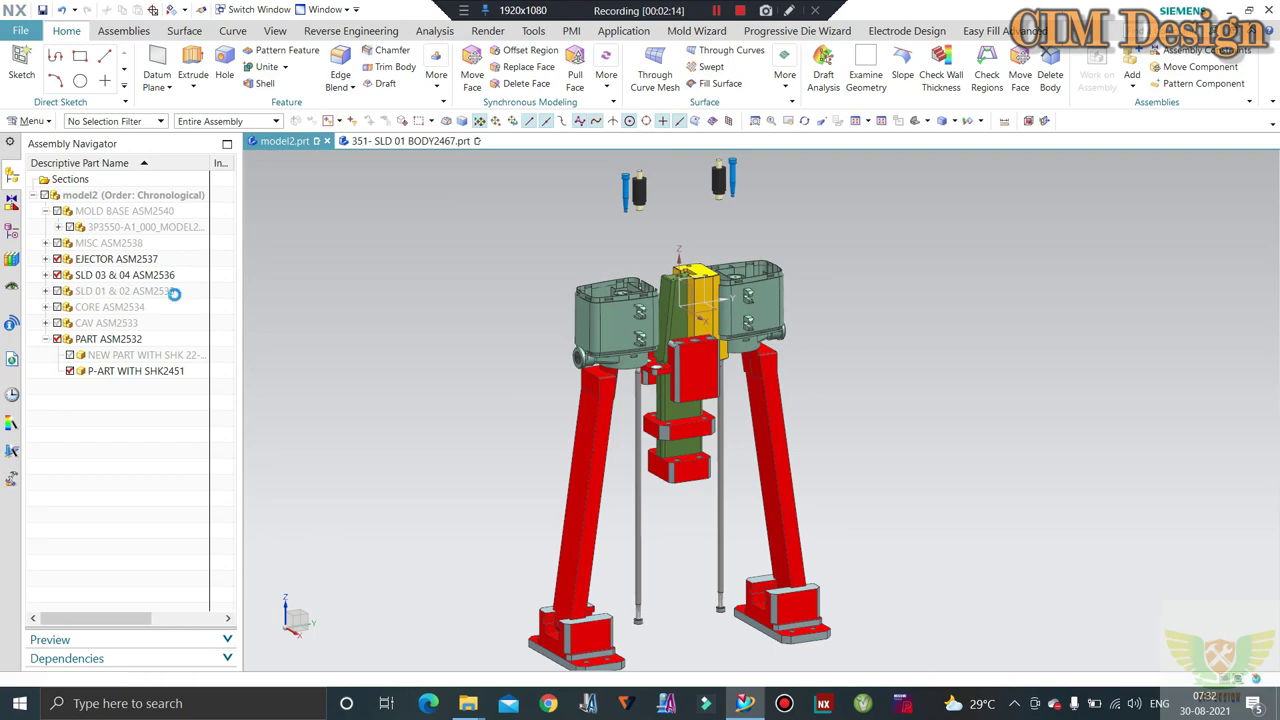
pyautogui.scroll(-3, 548, 371)
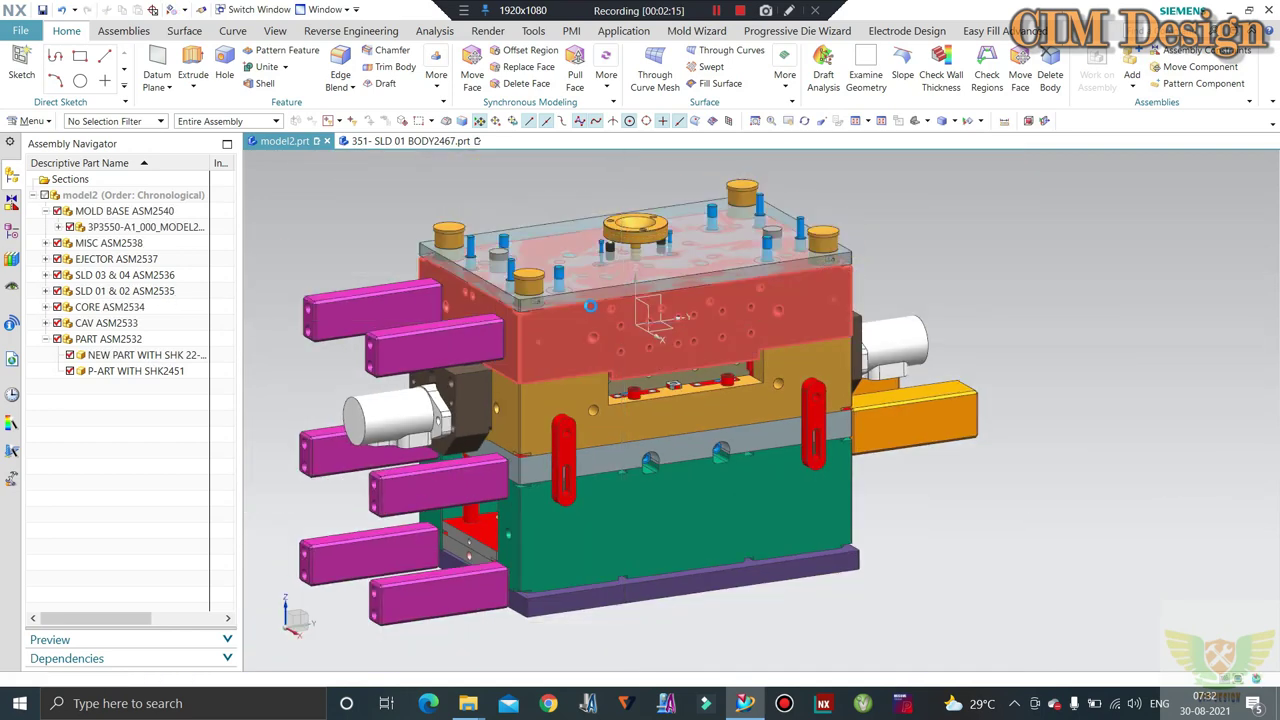
# Hide the cavity plate to expose the slider bodies
pyautogui.scroll(4, 608, 309)
pyautogui.click(608, 309)
pyautogui.hotkey('ctrl', 'b')
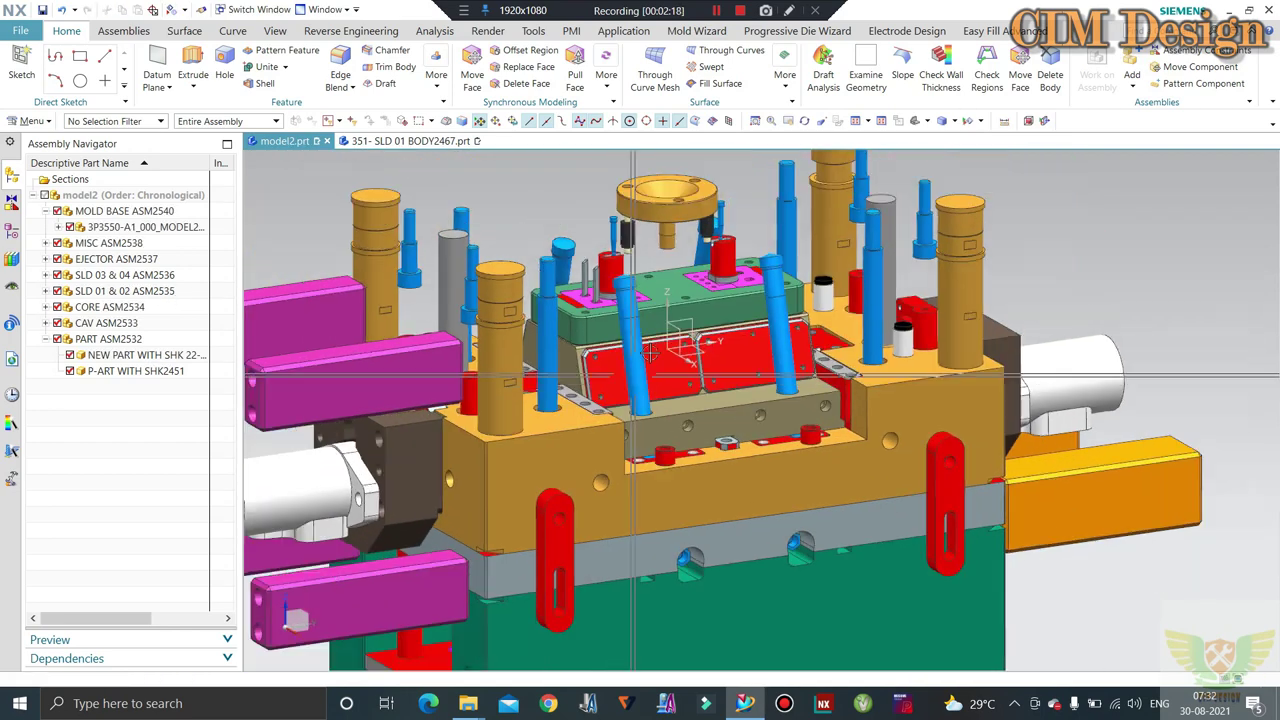
# Open the 352 SLD 02 BODY2466 slider body as its own part in a separate window
pyautogui.scroll(5, 590, 370)
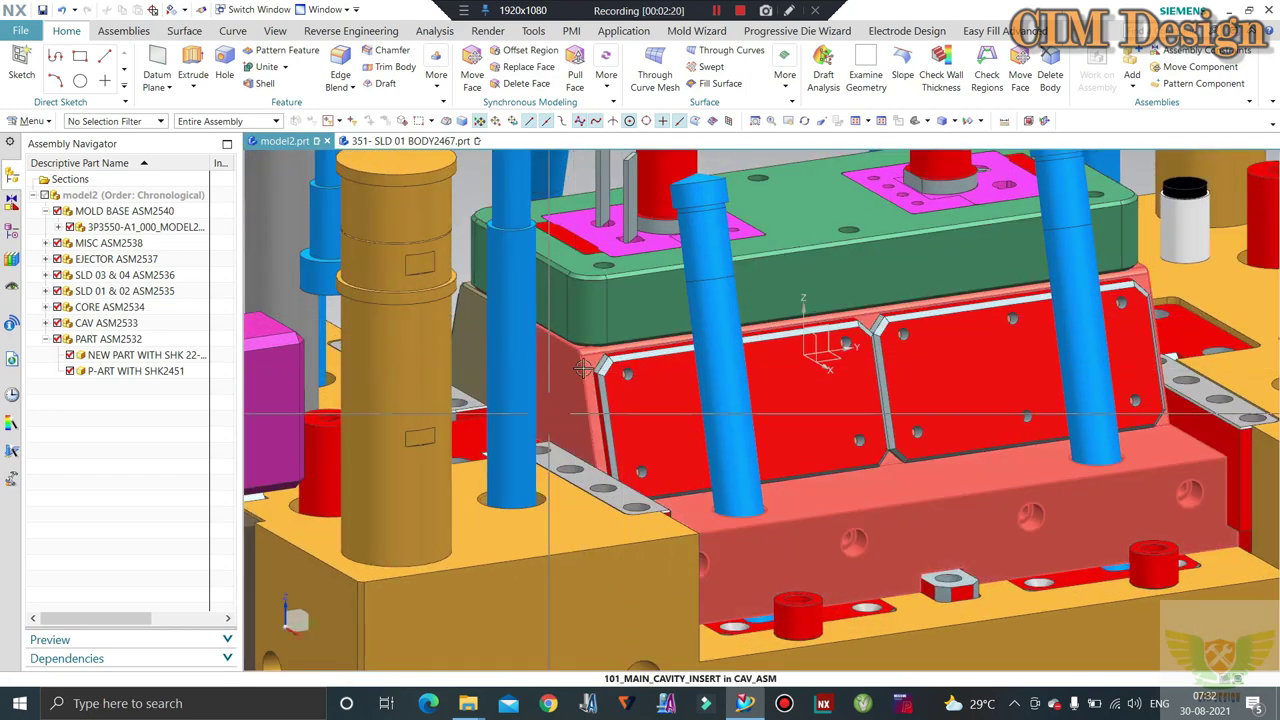
pyautogui.scroll(-2, 582, 385)
pyautogui.rightClick(579, 397)
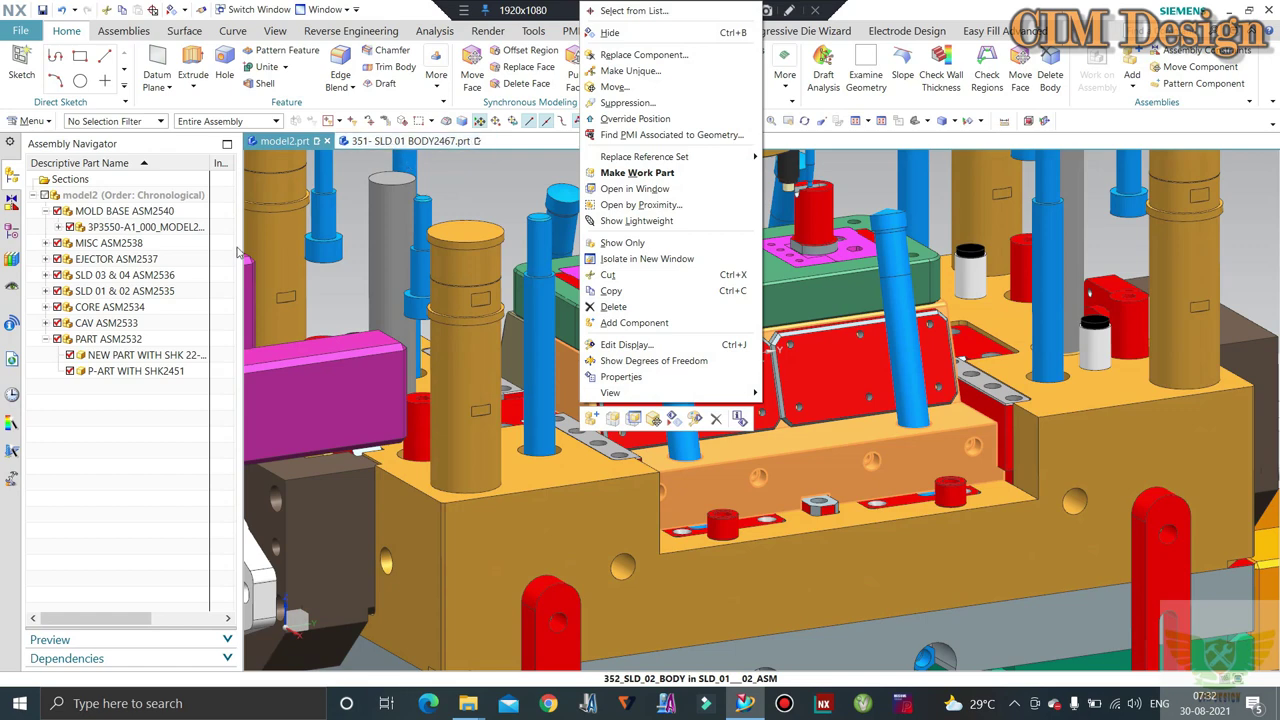
pyautogui.click(120, 452)
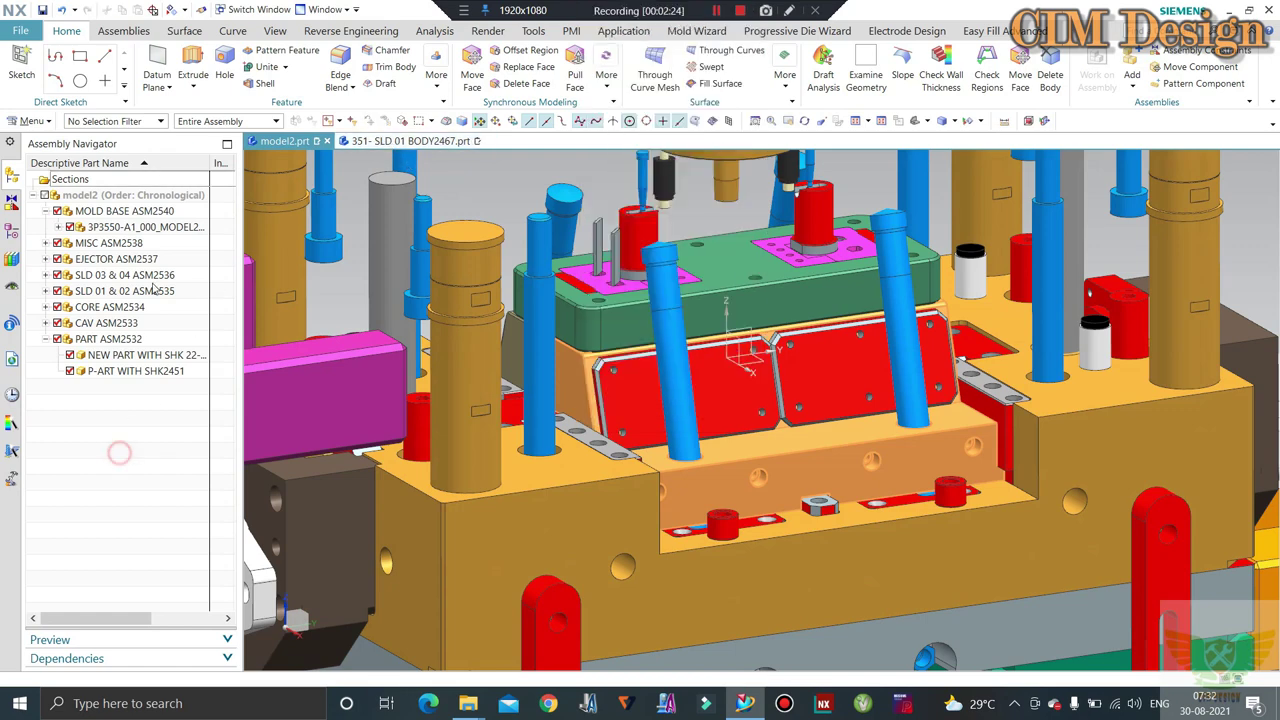
pyautogui.rightClick(578, 374)
pyautogui.click(622, 194)
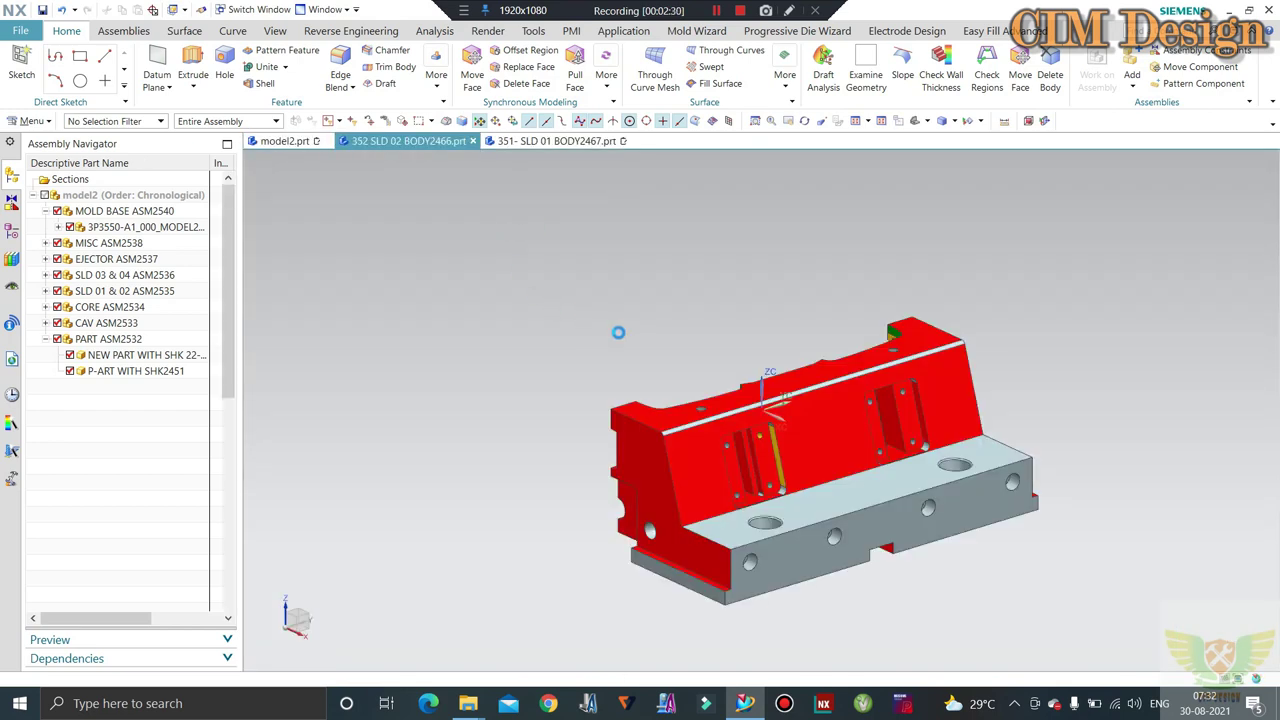
# Box-select every body of the SLD 02 slider and give them one tan colour
pyautogui.moveTo(600, 334); pyautogui.dragTo(720, 353, button='middle')
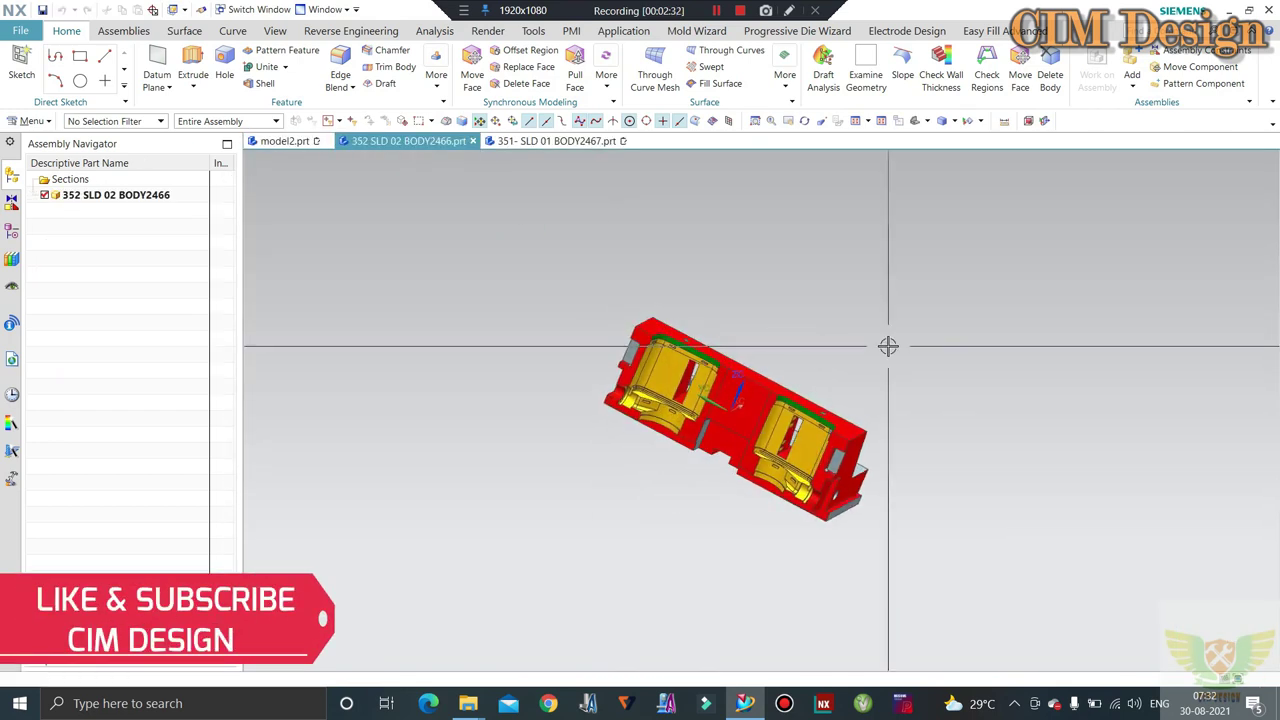
pyautogui.hotkey('ctrl', 'j')
pyautogui.moveTo(946, 235); pyautogui.dragTo(537, 598)
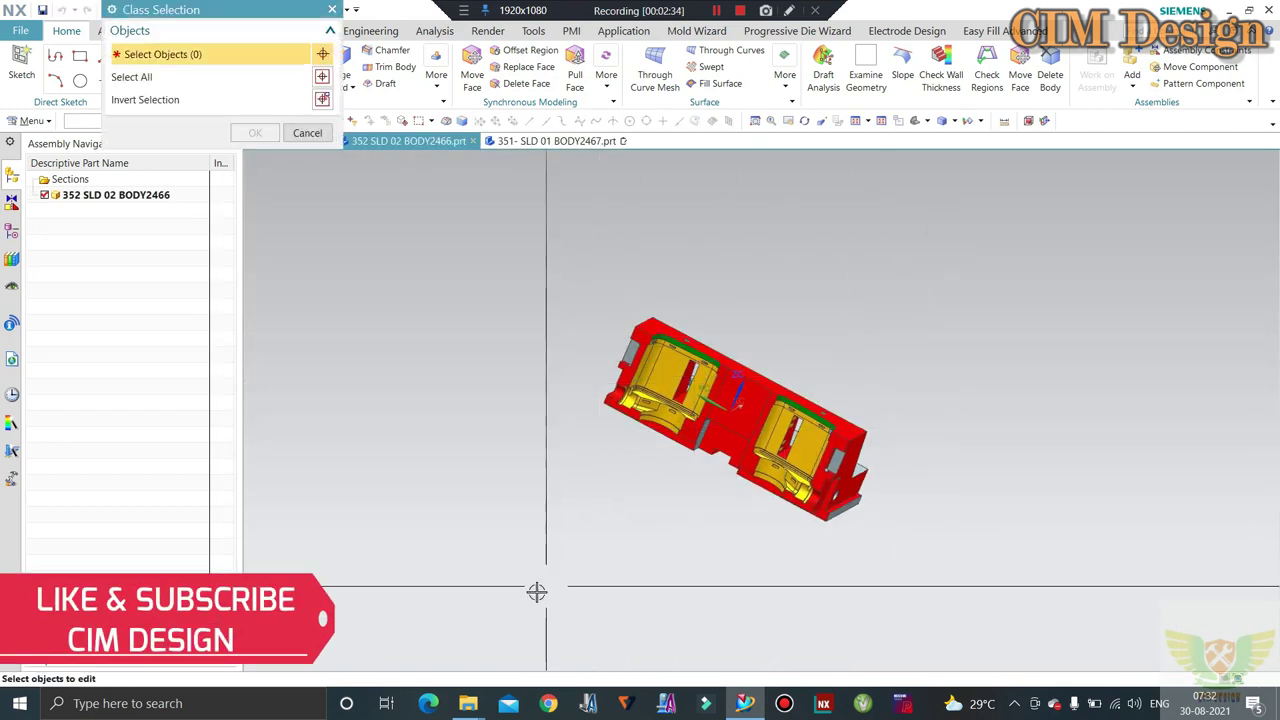
pyautogui.middleClick(355, 173)
pyautogui.click(305, 106)
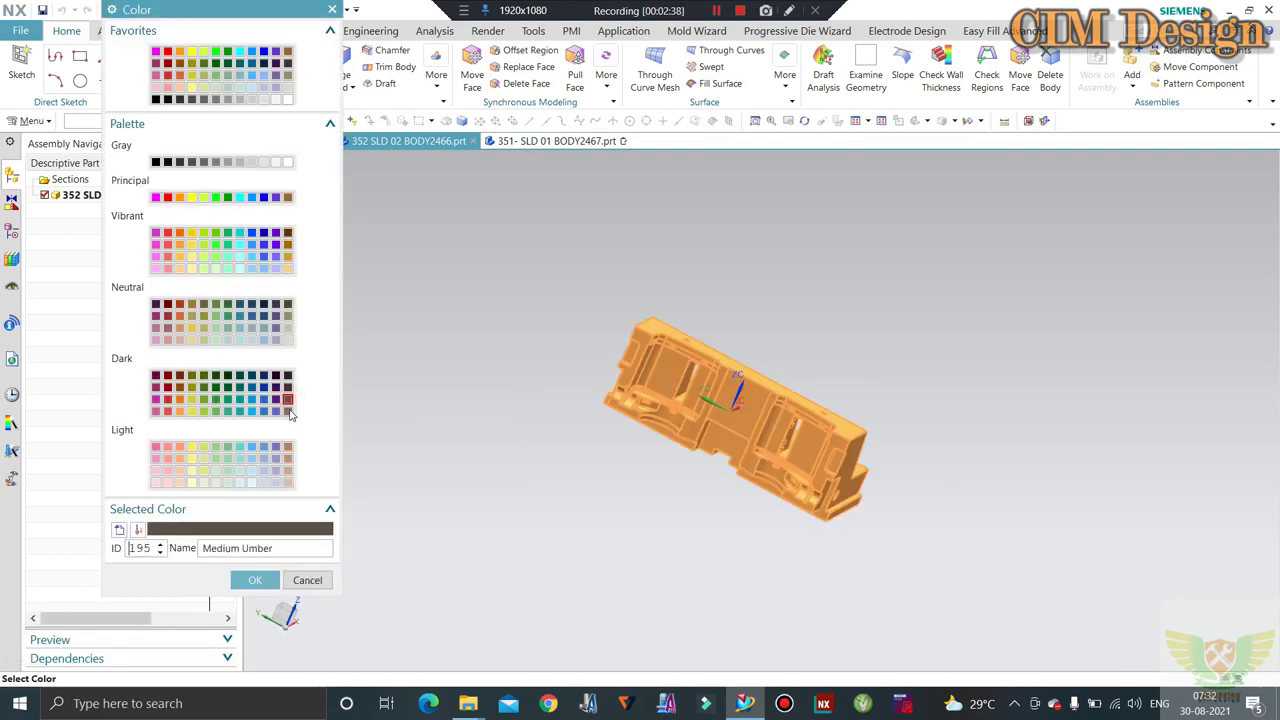
pyautogui.middleClick(424, 366)
# Apply the tan colour, then set the slider body's translucency to 50
pyautogui.middleClick(574, 417)
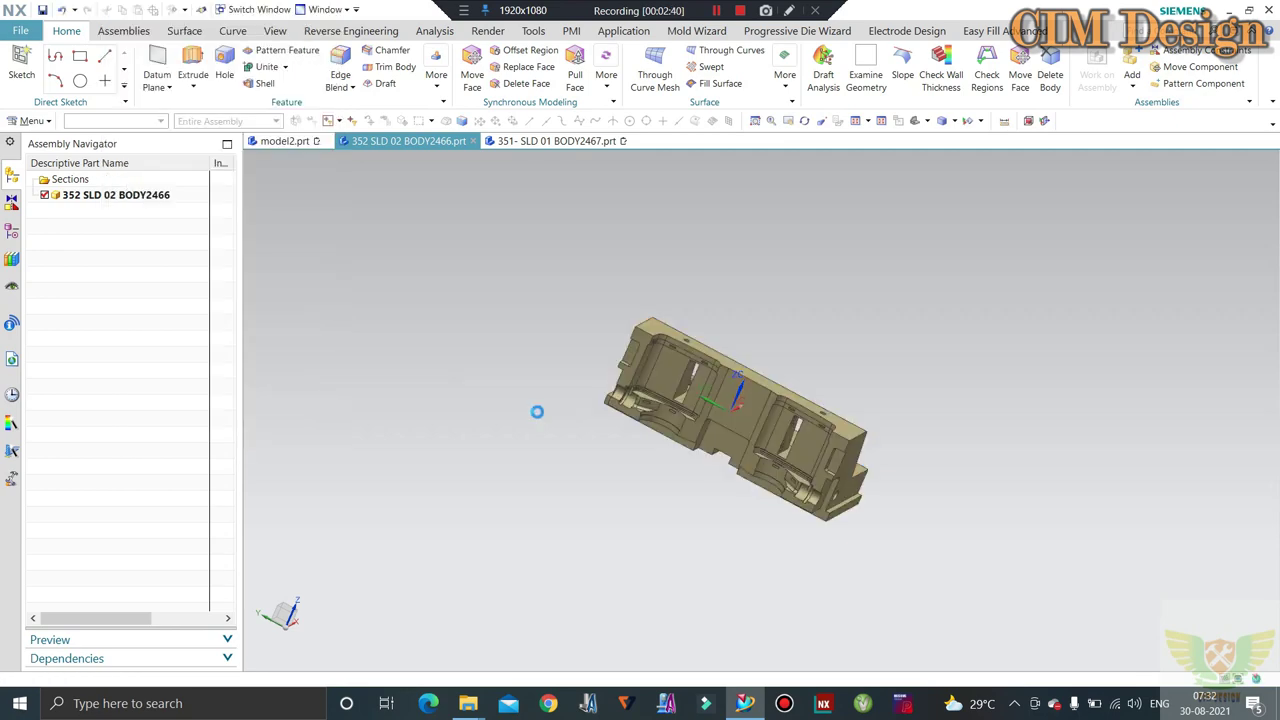
pyautogui.moveTo(534, 411)
pyautogui.mouseDown(button='middle')
pyautogui.moveTo(733, 291)
pyautogui.moveTo(760, 400)
pyautogui.moveTo(772, 368)
pyautogui.moveTo(683, 348)
pyautogui.moveTo(705, 427)
pyautogui.moveTo(608, 201)
pyautogui.mouseUp(button='middle')
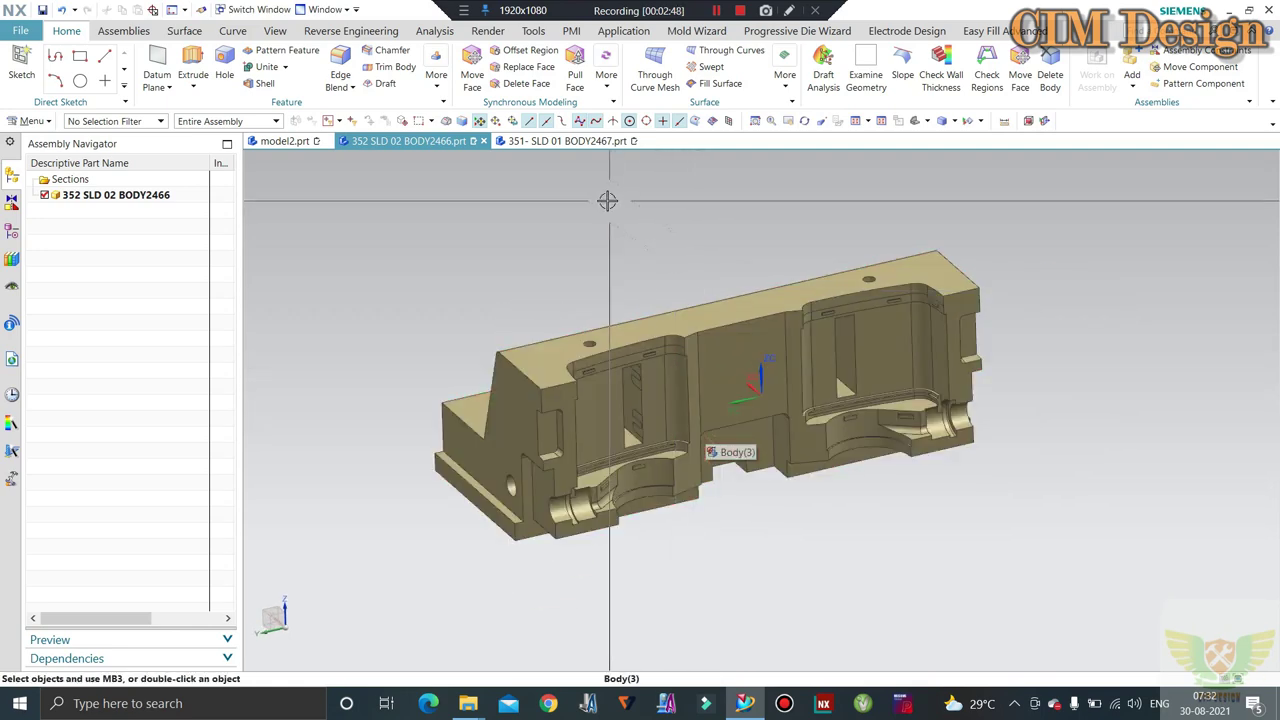
pyautogui.hotkey('ctrl', 'j')
pyautogui.click(700, 300)
pyautogui.middleClick(405, 205)
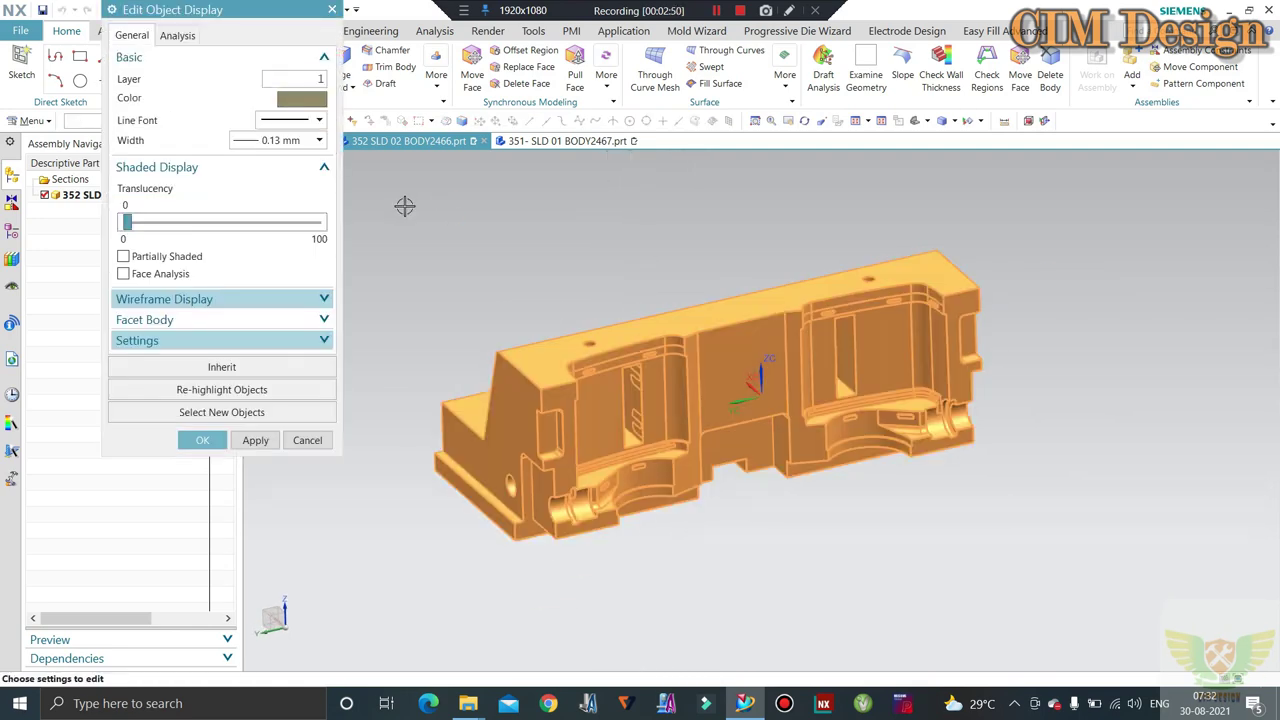
pyautogui.click(197, 231)
pyautogui.click(248, 218)
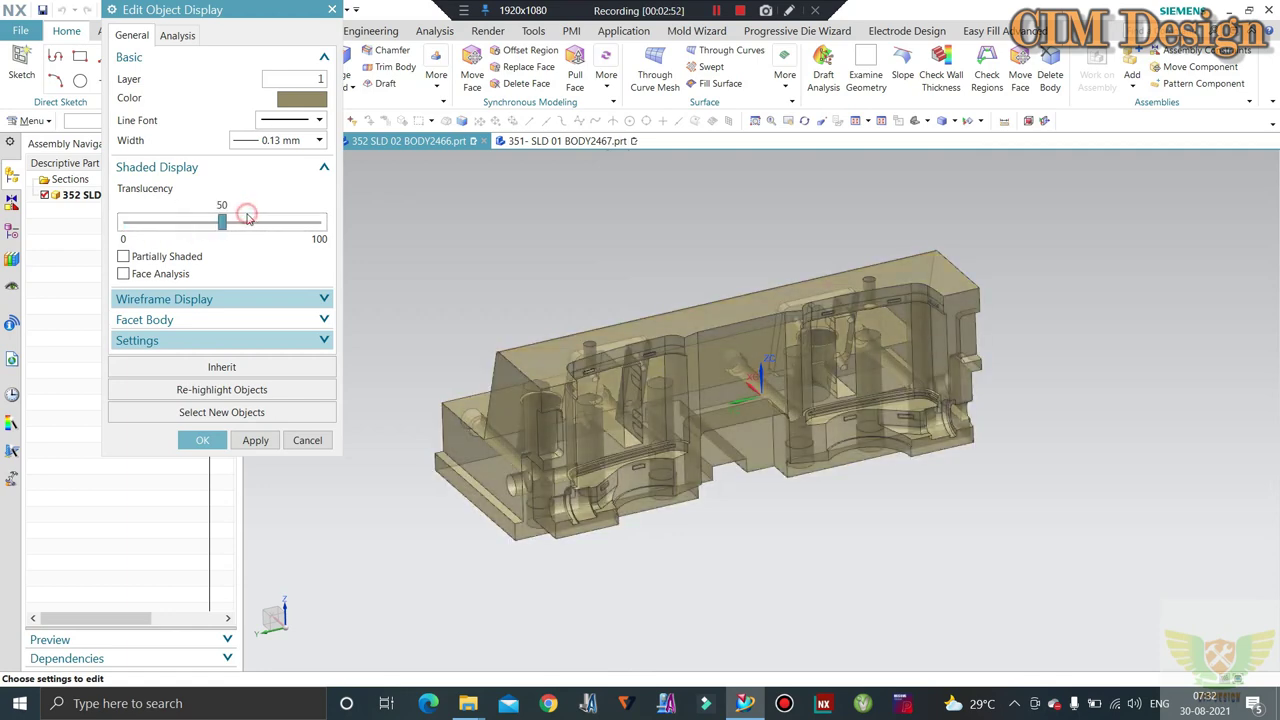
pyautogui.middleClick(373, 273)
pyautogui.moveTo(373, 273)
pyautogui.mouseDown(button='middle')
pyautogui.moveTo(532, 292)
pyautogui.moveTo(620, 324)
pyautogui.moveTo(780, 440)
pyautogui.moveTo(973, 410)
pyautogui.moveTo(884, 407)
pyautogui.moveTo(816, 257)
pyautogui.moveTo(783, 297)
pyautogui.mouseUp(button='middle')
# Zoom in on the translucent body and check a hole's geometric properties
pyautogui.scroll(1, 880, 200)
pyautogui.scroll(4, 600, 328)
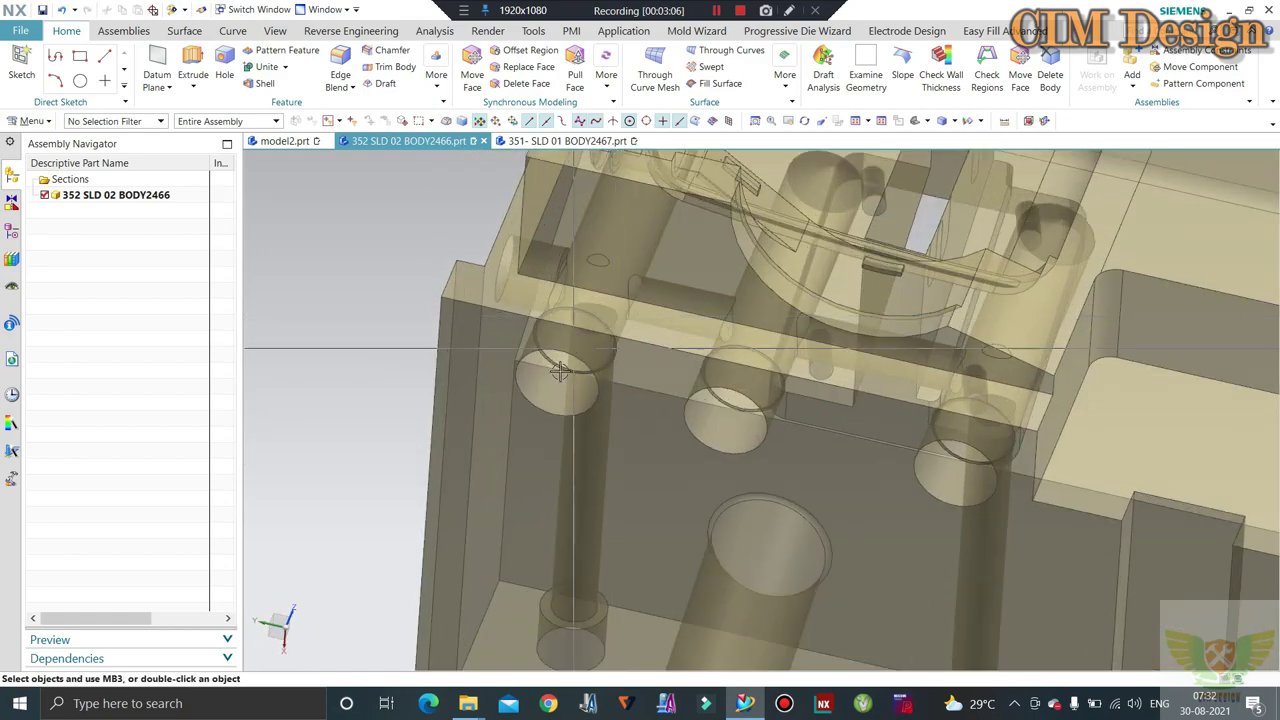
pyautogui.scroll(3, 600, 328)
pyautogui.moveTo(516, 390); pyautogui.dragTo(557, 305, button='middle')
pyautogui.moveTo(604, 228)
pyautogui.mouseDown(button='middle')
pyautogui.moveTo(514, 386)
pyautogui.moveTo(476, 396)
pyautogui.moveTo(404, 297)
pyautogui.mouseUp(button='middle')
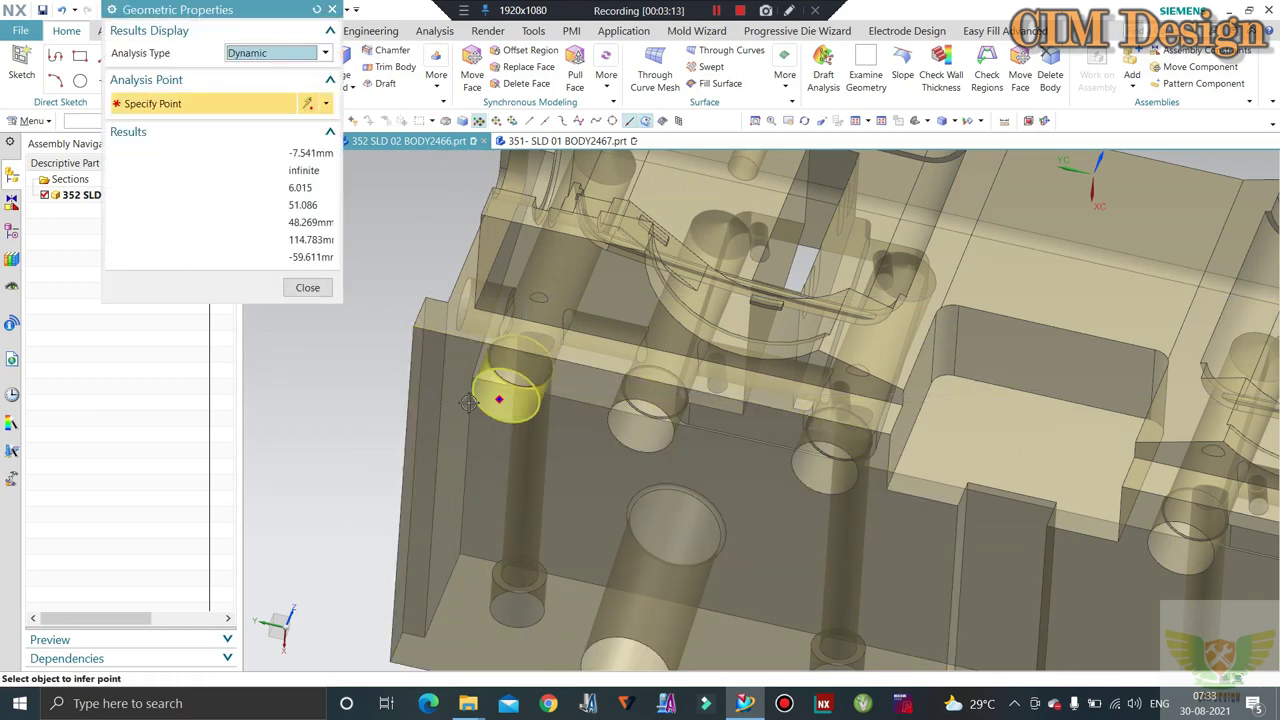
pyautogui.click(310, 288)
pyautogui.moveTo(324, 295)
pyautogui.mouseDown(button='middle')
pyautogui.moveTo(554, 265)
pyautogui.moveTo(534, 290)
pyautogui.mouseUp(button='middle')
# Rotate the part to a new angle and launch Mold EX-Press
pyautogui.scroll(-2, 558, 268)
pyautogui.scroll(-3, 558, 268)
pyautogui.moveTo(499, 321)
pyautogui.mouseDown(button='middle')
pyautogui.moveTo(510, 342)
pyautogui.moveTo(565, 299)
pyautogui.mouseUp(button='middle')
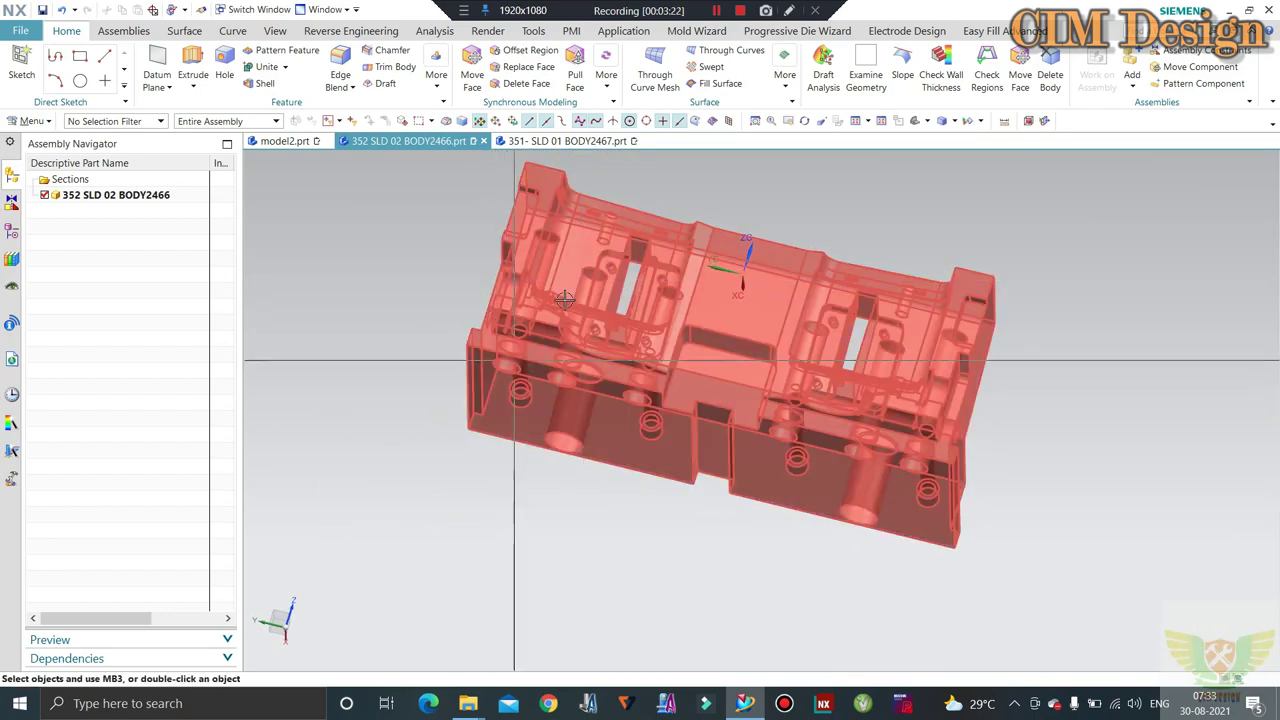
pyautogui.click(898, 703)
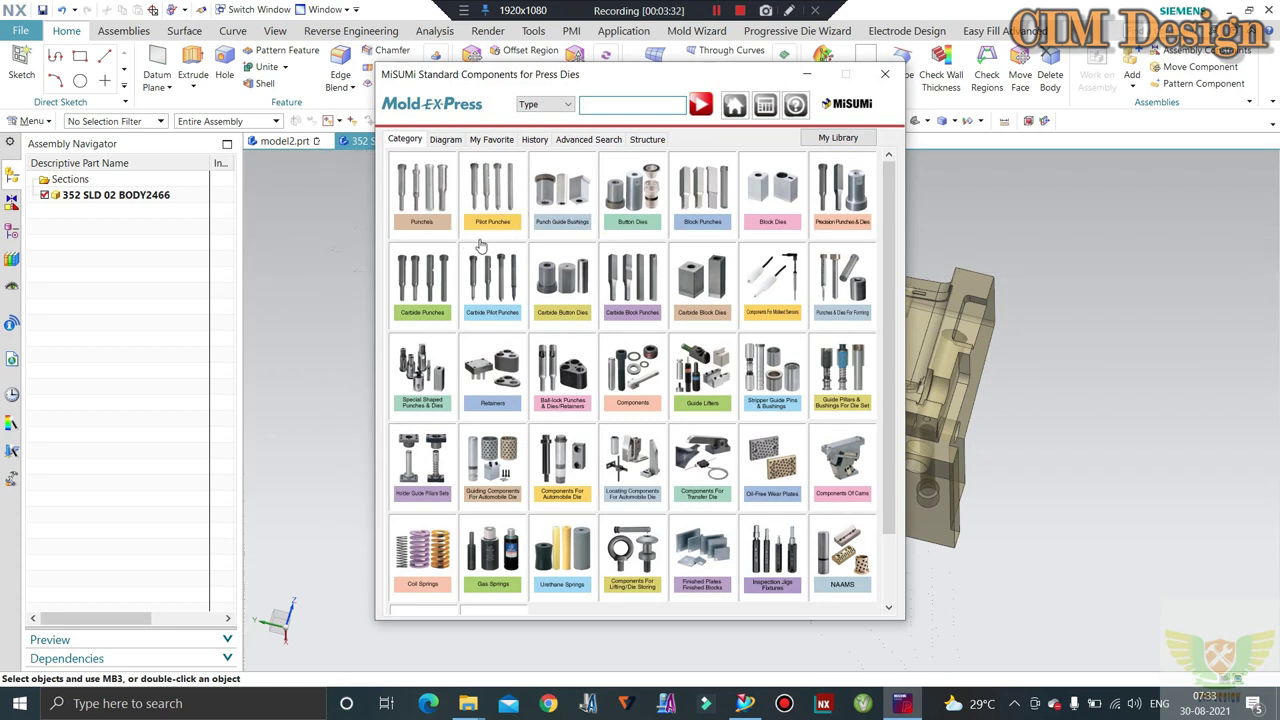
# View the Coil Springs listings in Mold EX-Press, then close the catalogue
pyautogui.click(440, 550)
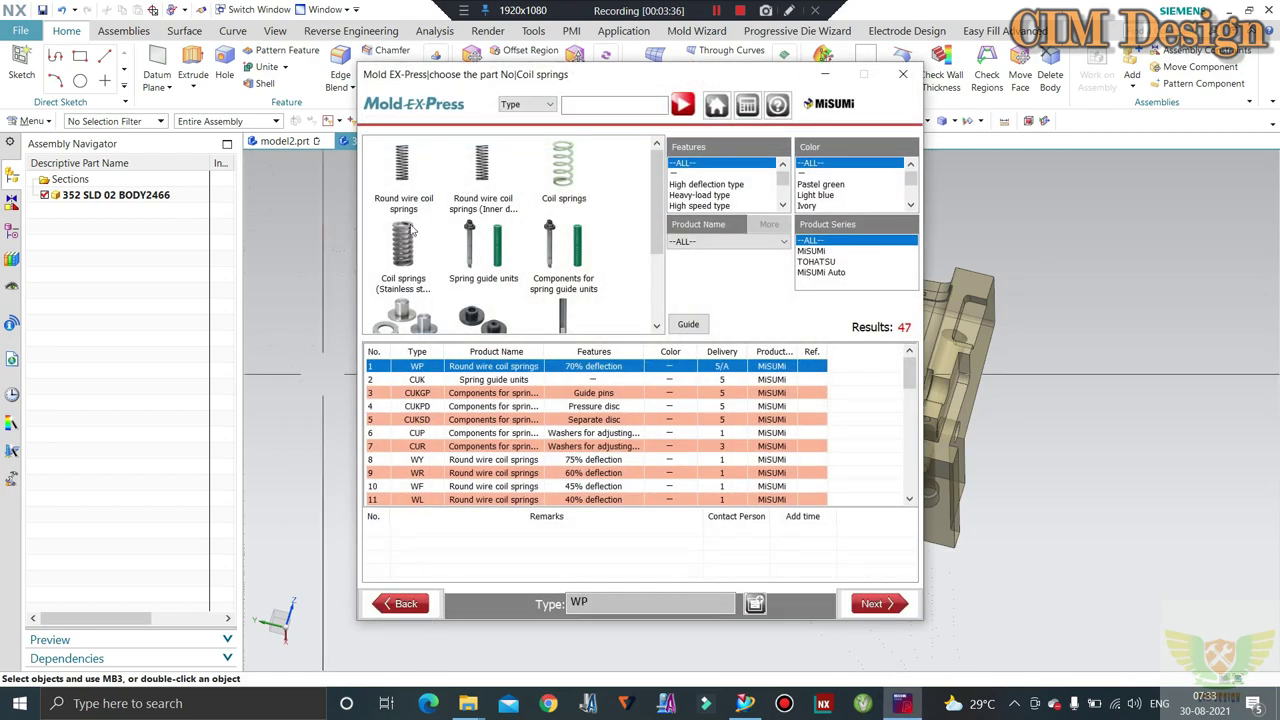
pyautogui.click(908, 76)
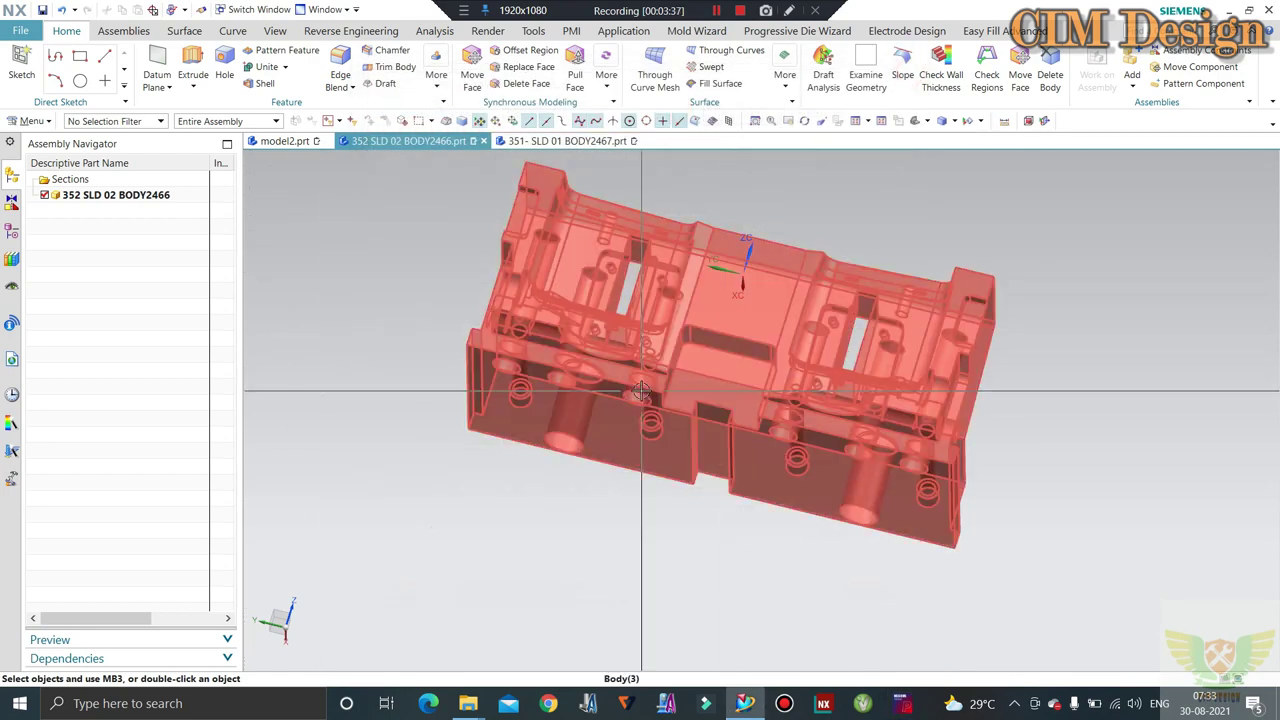
pyautogui.moveTo(641, 390)
pyautogui.mouseDown(button='middle')
pyautogui.moveTo(822, 390)
pyautogui.moveTo(1014, 457)
pyautogui.mouseUp(button='middle')
pyautogui.moveTo(994, 400)
pyautogui.mouseDown(button='middle')
pyautogui.moveTo(1046, 406)
pyautogui.moveTo(1014, 395)
pyautogui.mouseUp(button='middle')
pyautogui.moveTo(731, 343)
pyautogui.mouseDown(button='middle')
pyautogui.moveTo(671, 377)
pyautogui.moveTo(857, 645)
pyautogui.moveTo(928, 650)
pyautogui.mouseUp(button='middle')
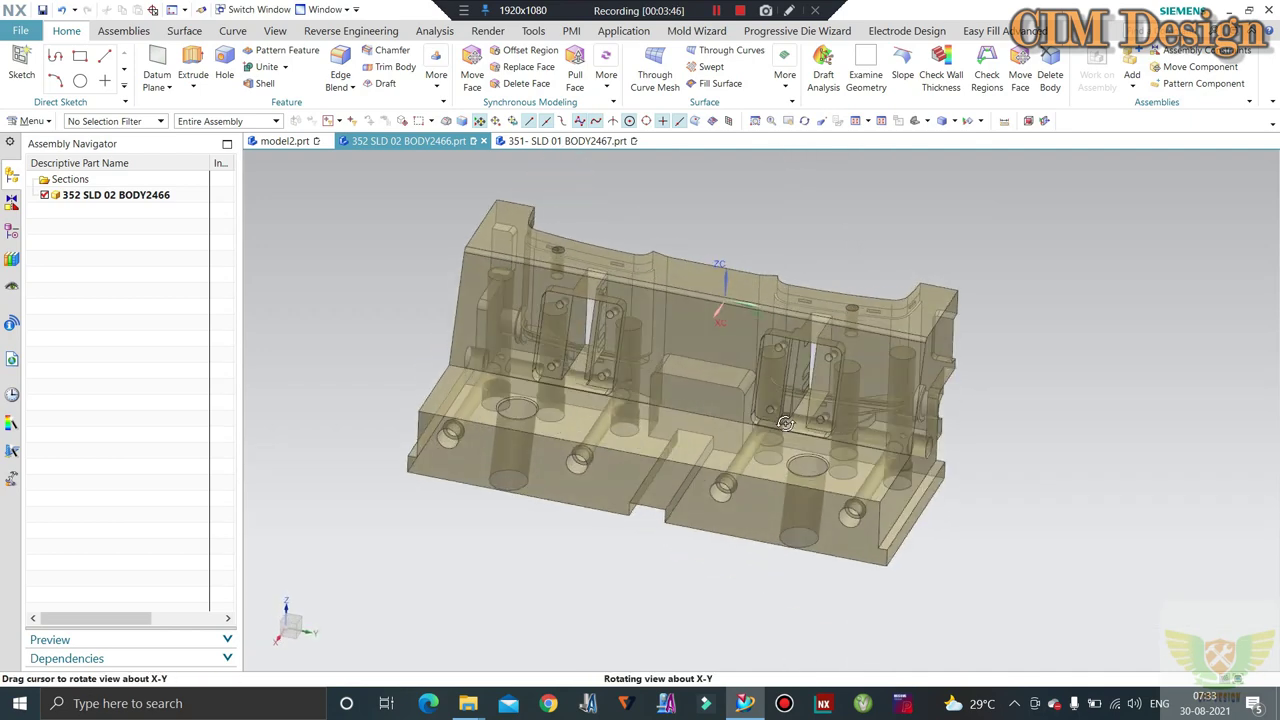
pyautogui.click(903, 704)
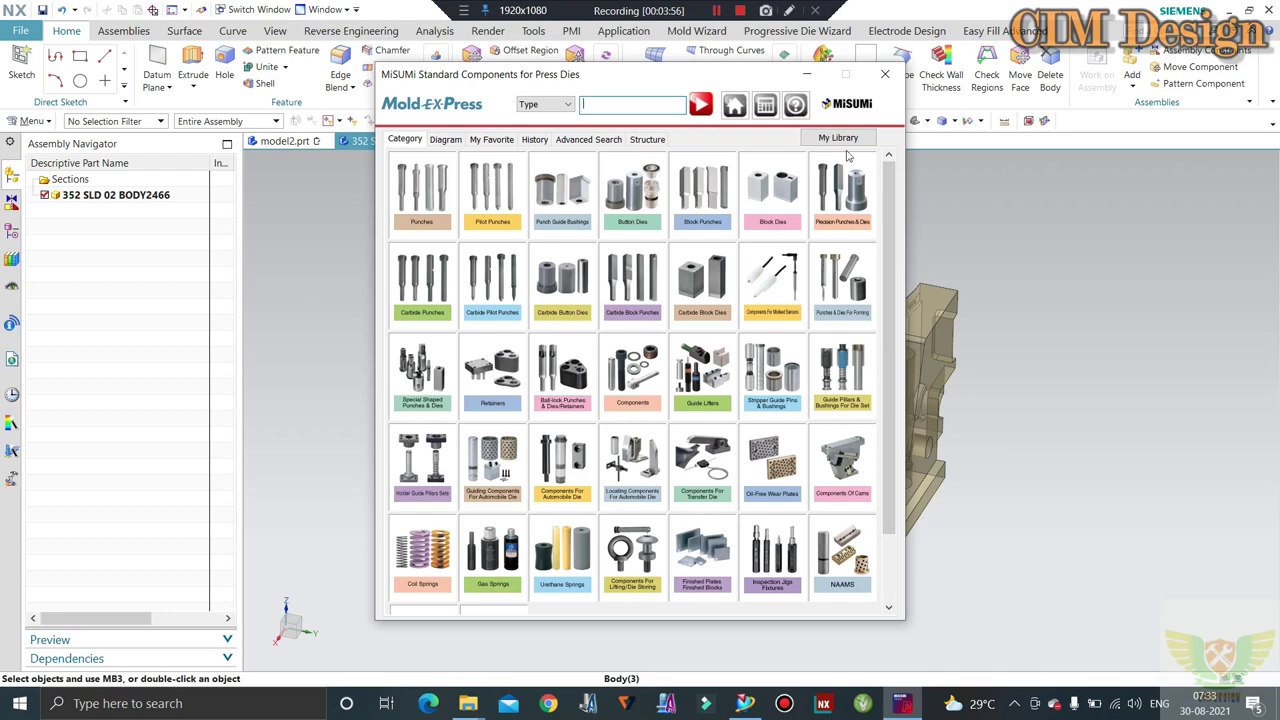
pyautogui.click(886, 76)
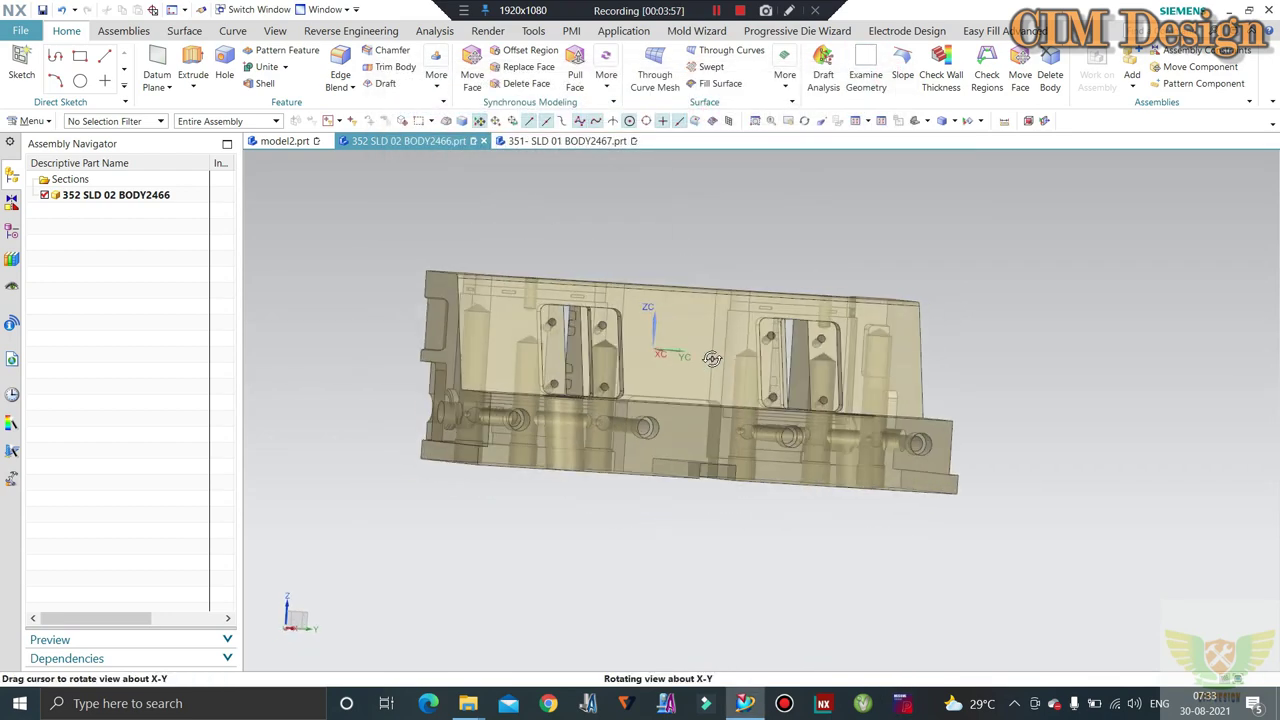
pyautogui.moveTo(709, 357)
pyautogui.mouseDown(button='middle')
pyautogui.moveTo(621, 443)
pyautogui.moveTo(486, 503)
pyautogui.moveTo(420, 356)
pyautogui.mouseUp(button='middle')
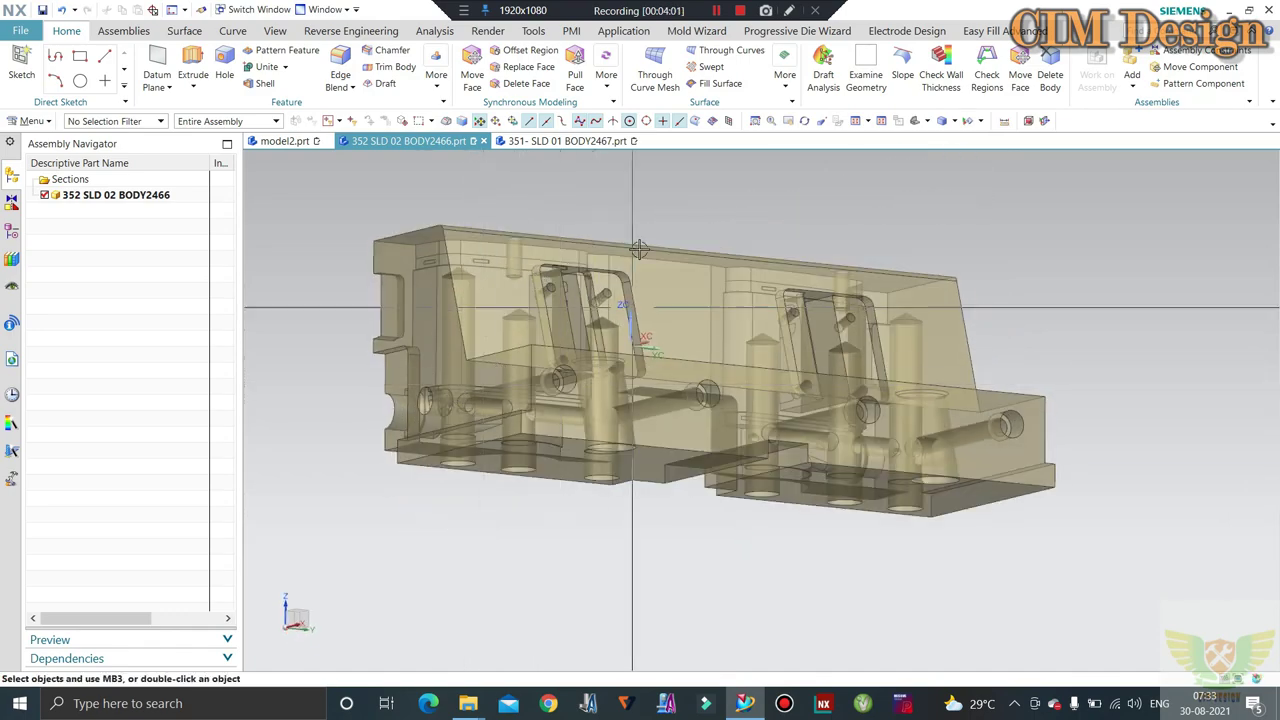
pyautogui.moveTo(638, 249)
pyautogui.mouseDown(button='middle')
pyautogui.moveTo(633, 420)
pyautogui.moveTo(608, 455)
pyautogui.moveTo(663, 403)
pyautogui.moveTo(680, 440)
pyautogui.mouseUp(button='middle')
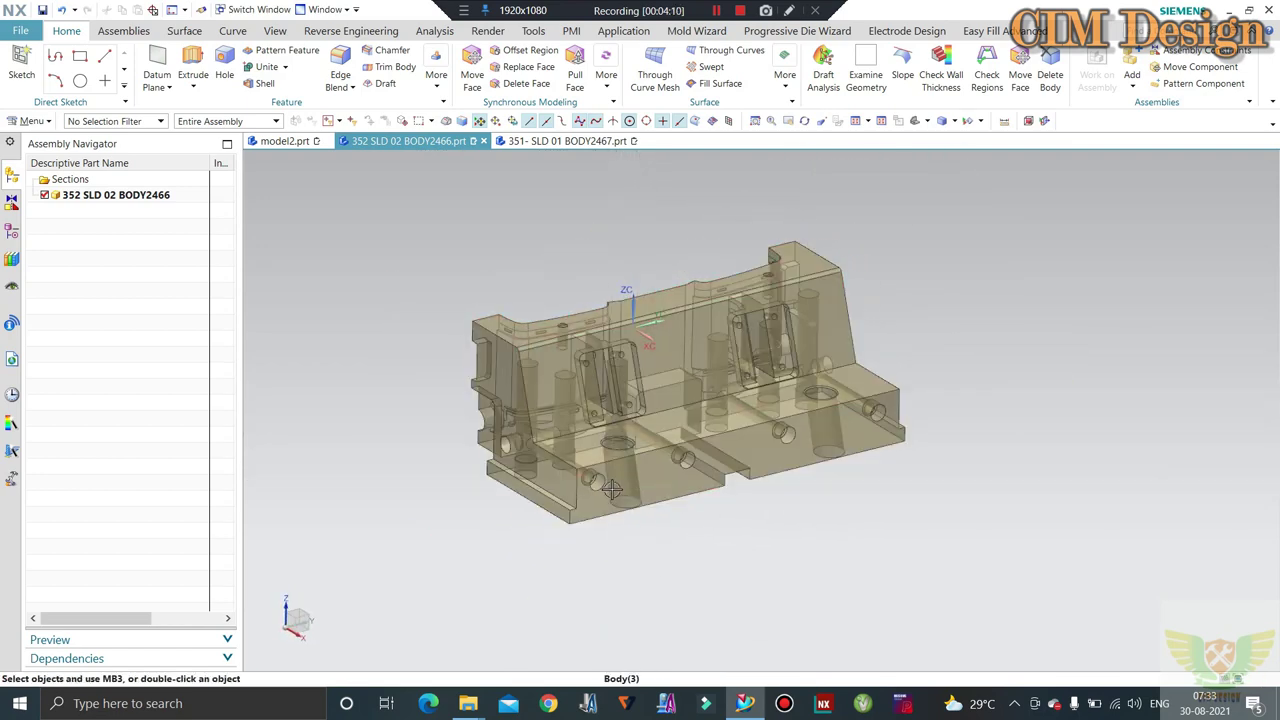
pyautogui.hotkey('ctrl', 'j')
# Set the slider body's translucency to 0 so it is fully opaque
pyautogui.click(649, 432)
pyautogui.middleClick(649, 432)
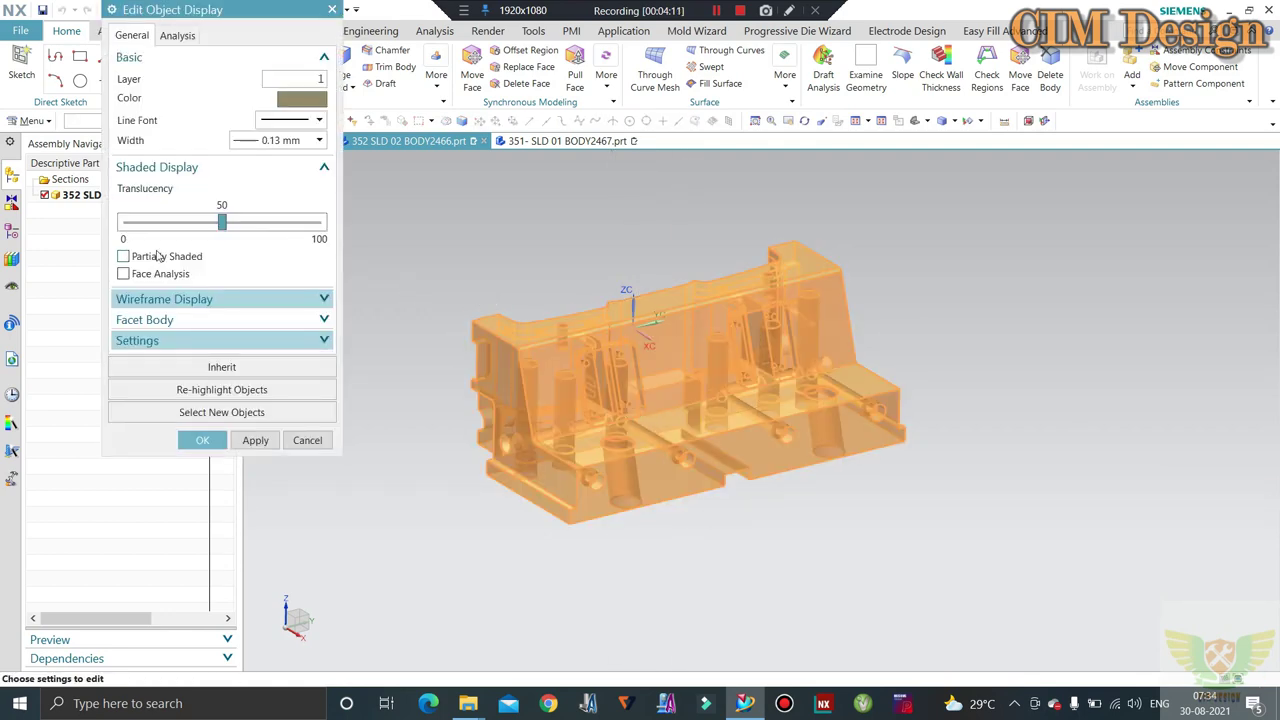
pyautogui.click(131, 226)
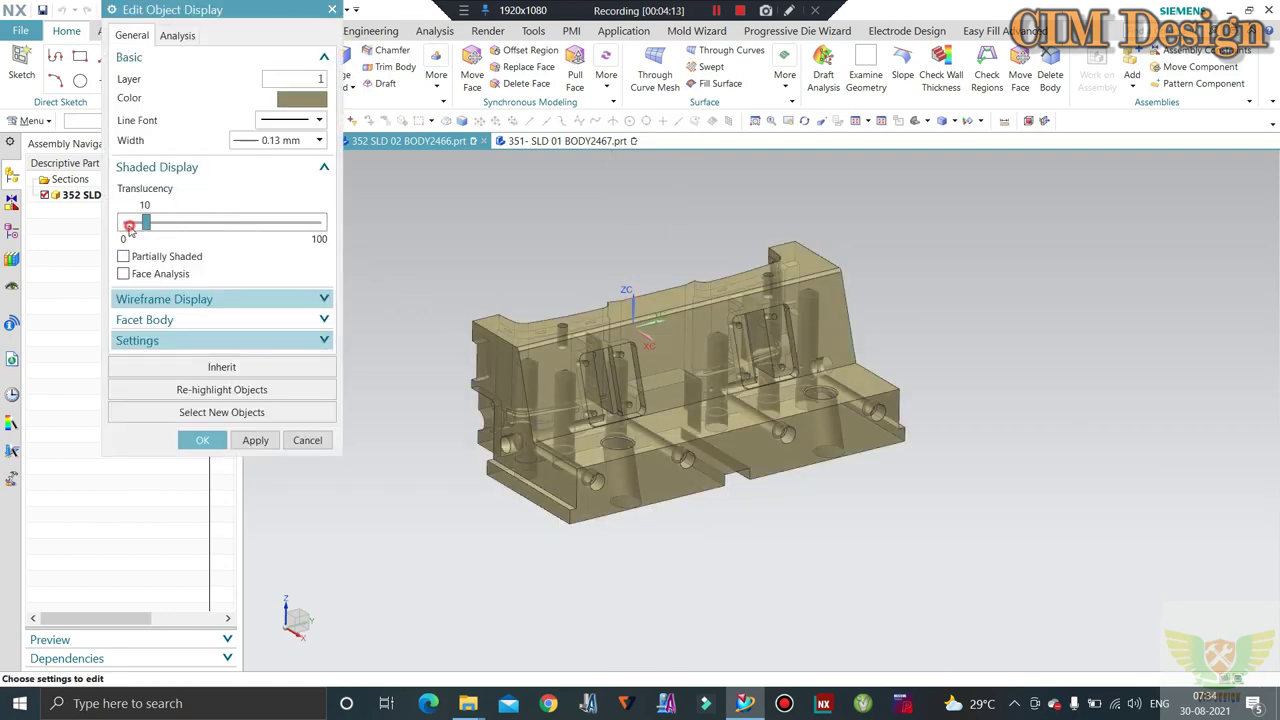
pyautogui.click(217, 443)
# Orbit and zoom the opaque slider body to an oblique 3-D view
pyautogui.moveTo(1189, 314); pyautogui.dragTo(901, 285, button='middle')
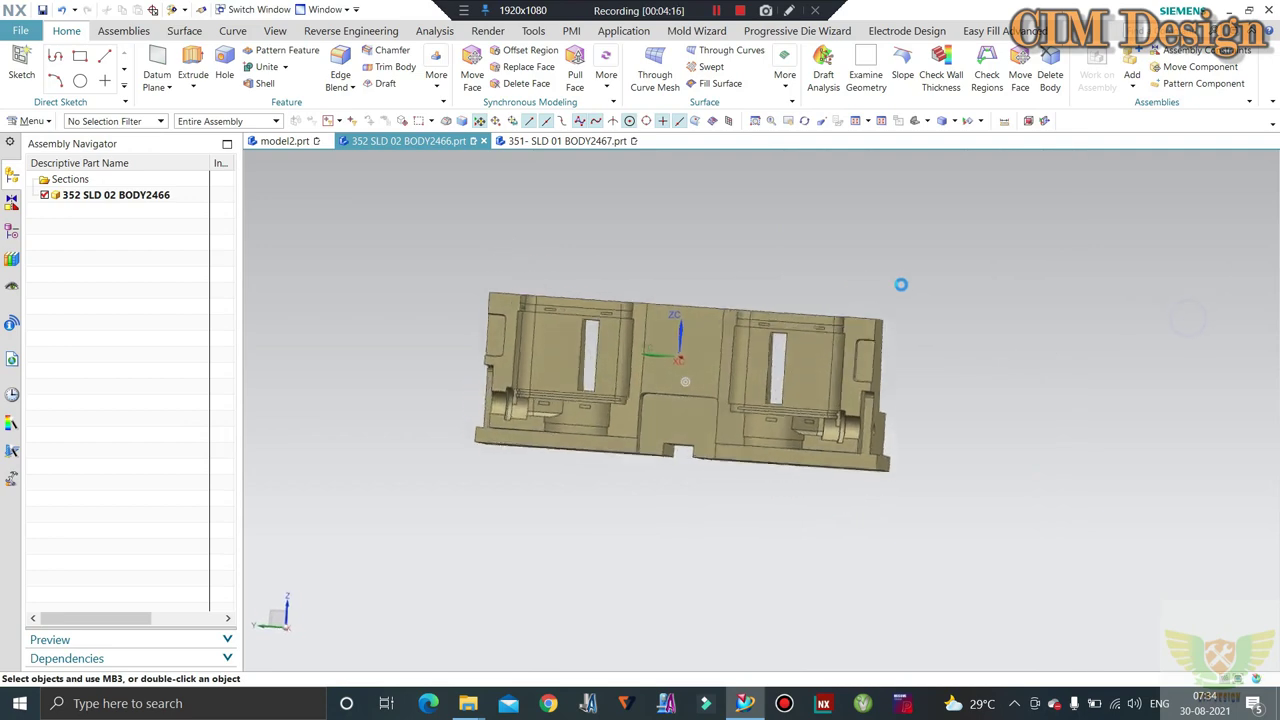
pyautogui.scroll(1, 583, 456)
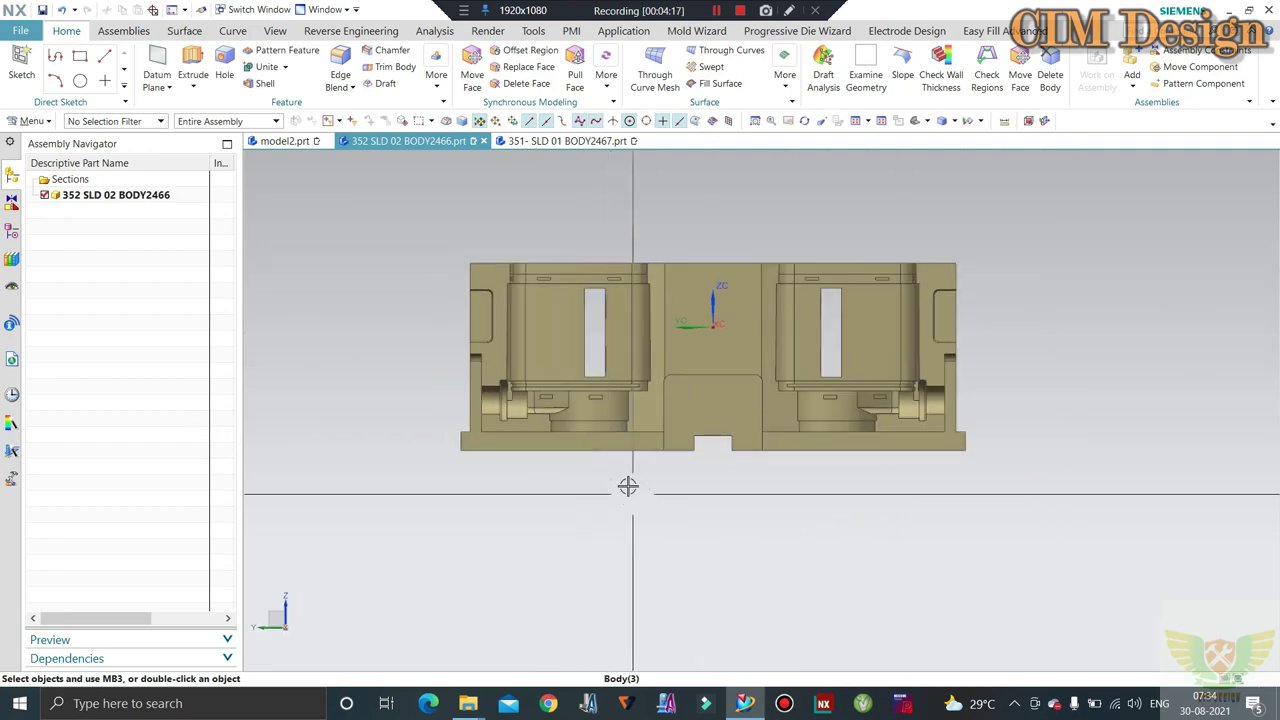
pyautogui.moveTo(608, 357); pyautogui.dragTo(580, 251, button='middle')
pyautogui.scroll(2, 530, 405)
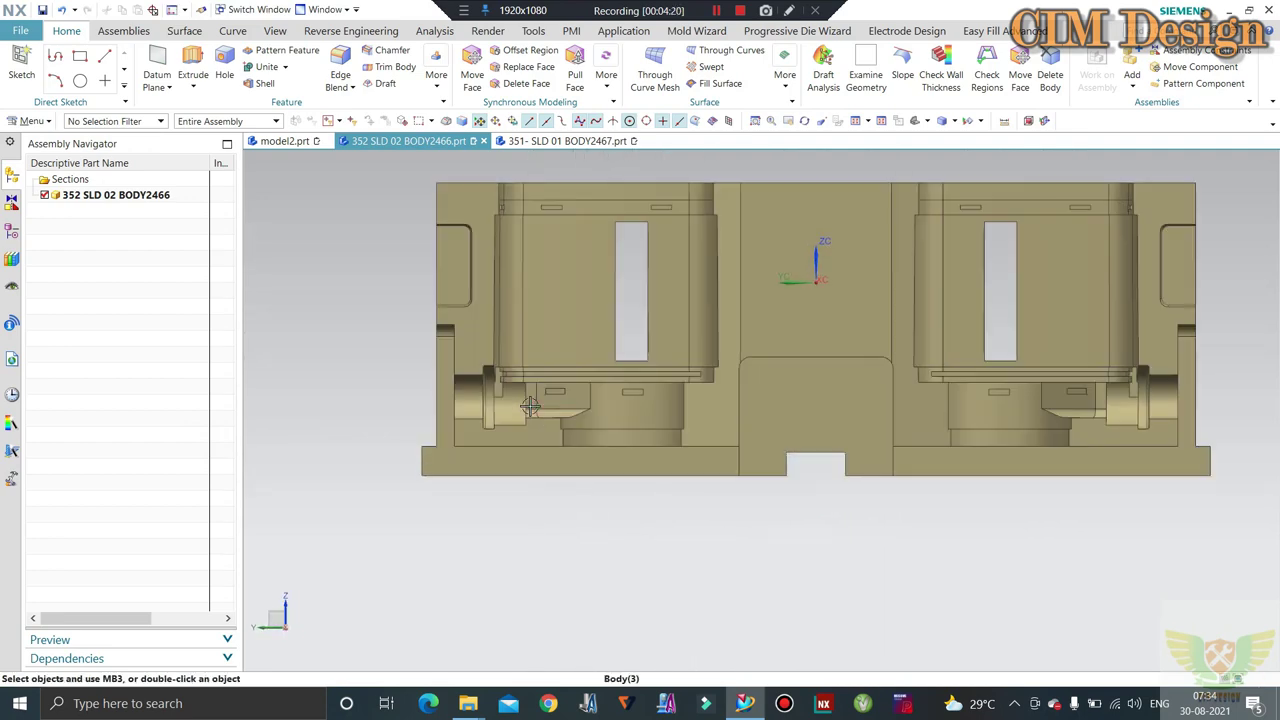
pyautogui.moveTo(530, 405)
pyautogui.mouseDown(button='middle')
pyautogui.moveTo(616, 222)
pyautogui.moveTo(554, 301)
pyautogui.mouseUp(button='middle')
pyautogui.scroll(-4, 616, 222)
pyautogui.scroll(3, 554, 301)
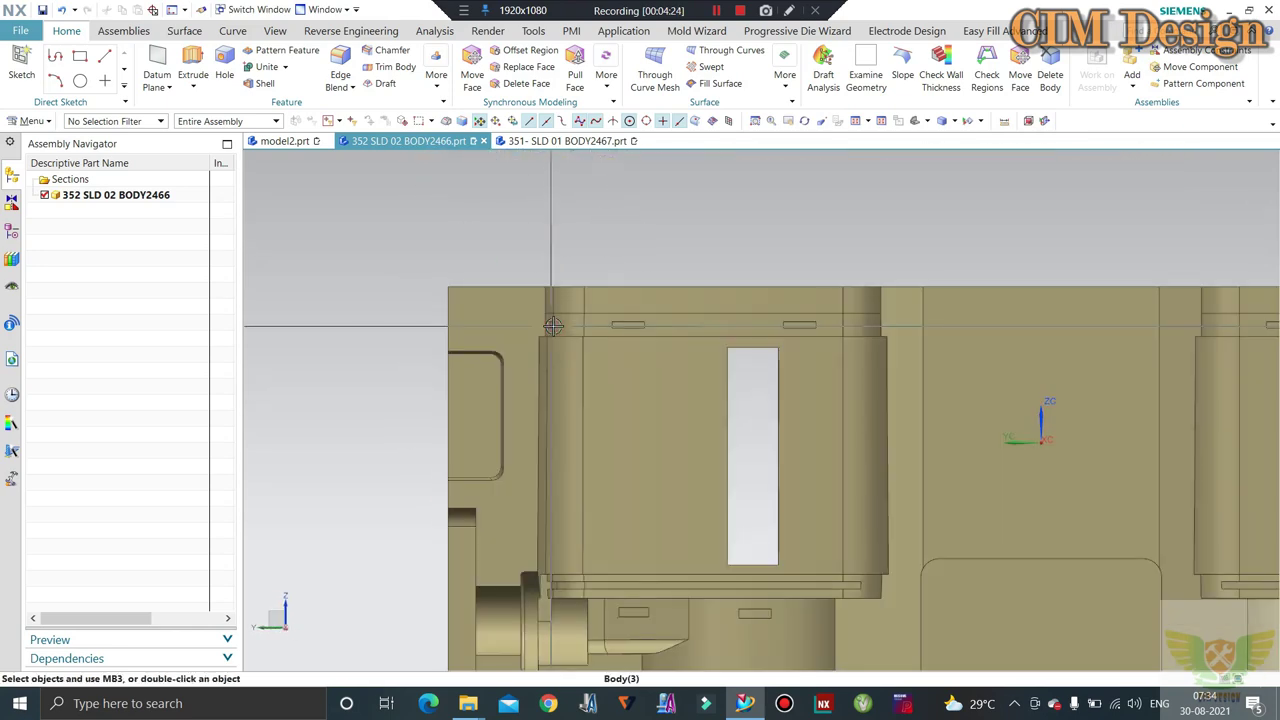
pyautogui.scroll(2, 554, 301)
pyautogui.scroll(3, 554, 301)
pyautogui.scroll(2, 554, 301)
pyautogui.scroll(2, 563, 309)
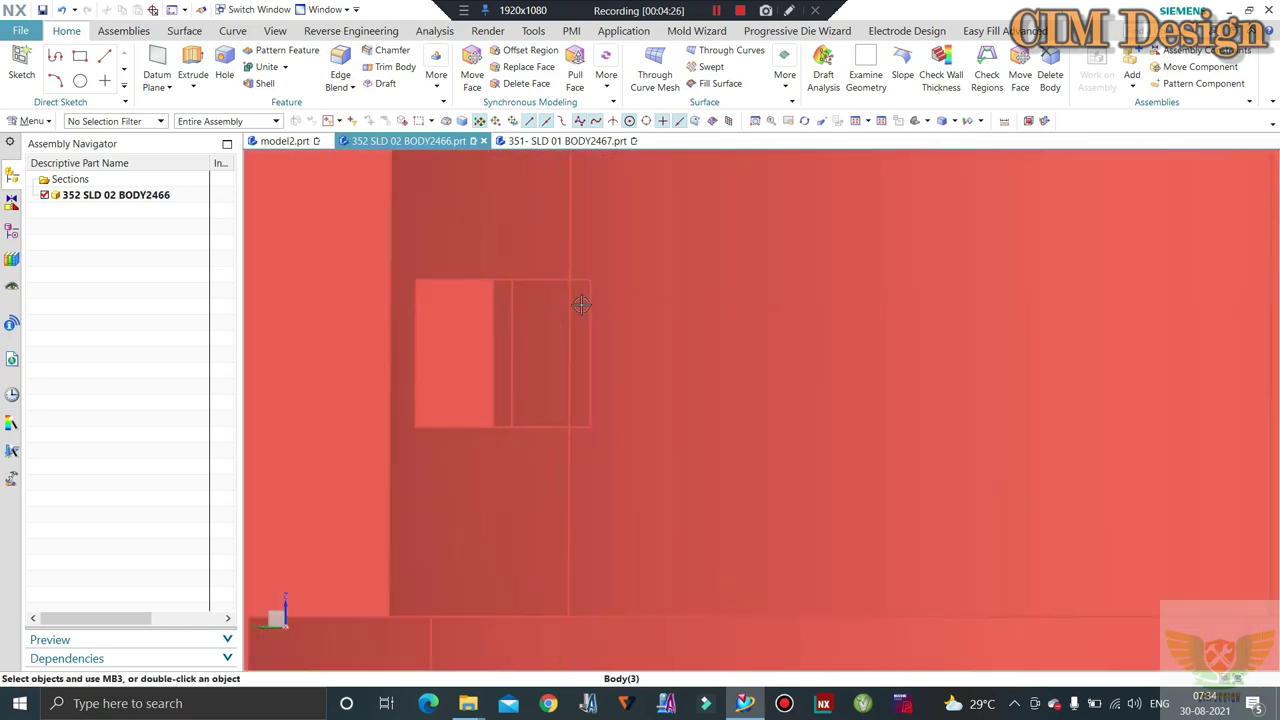
pyautogui.scroll(2, 580, 303)
pyautogui.scroll(-5, 782, 308)
# Orbit the part further, then snap the view square to its front face with F8
pyautogui.moveTo(757, 334)
pyautogui.mouseDown(button='middle')
pyautogui.moveTo(720, 343)
pyautogui.moveTo(663, 395)
pyautogui.moveTo(794, 200)
pyautogui.mouseUp(button='middle')
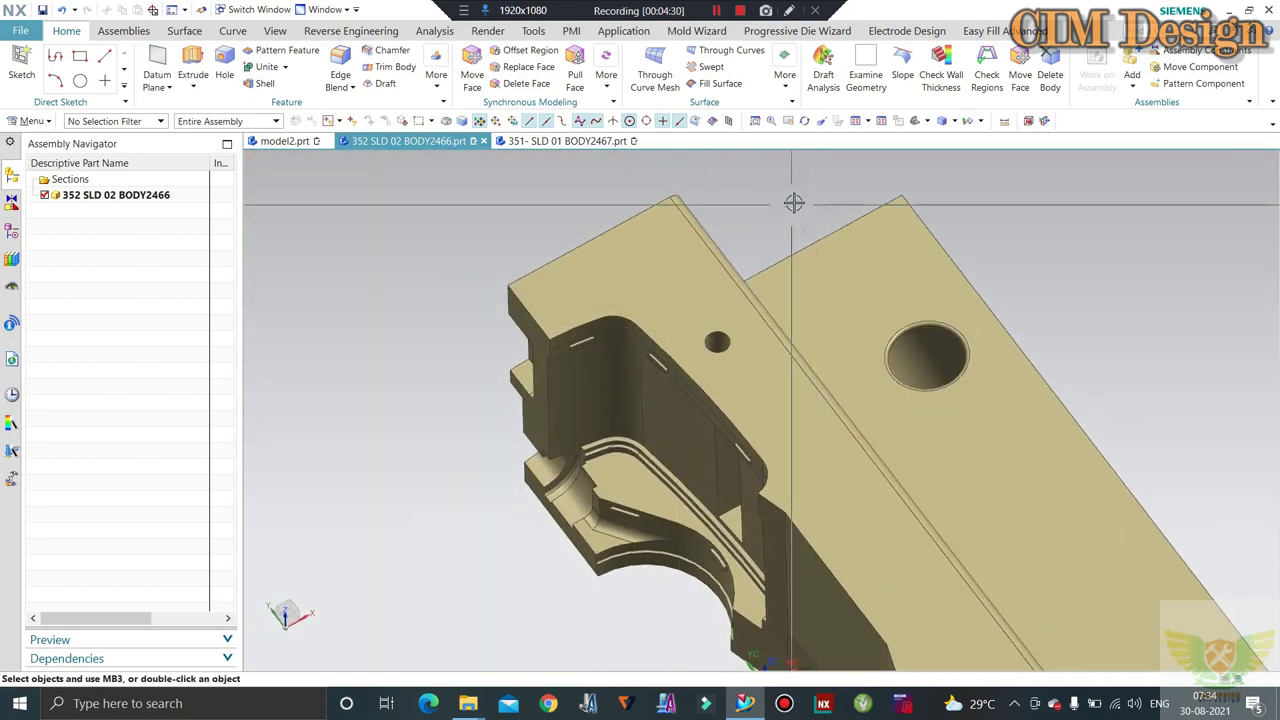
pyautogui.scroll(2, 674, 251)
pyautogui.scroll(2, 790, 214)
pyautogui.scroll(2, 790, 214)
pyautogui.scroll(-2, 757, 229)
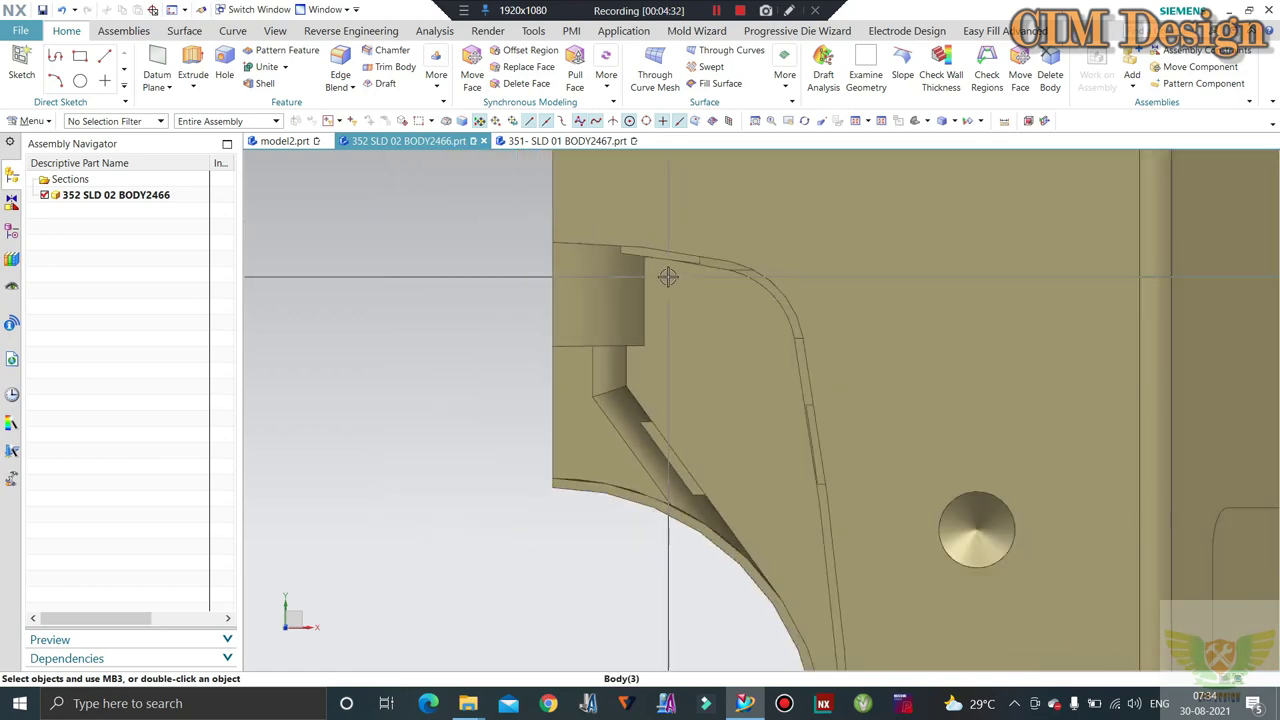
pyautogui.moveTo(757, 240); pyautogui.dragTo(761, 295, button='middle')
pyautogui.press('F8')
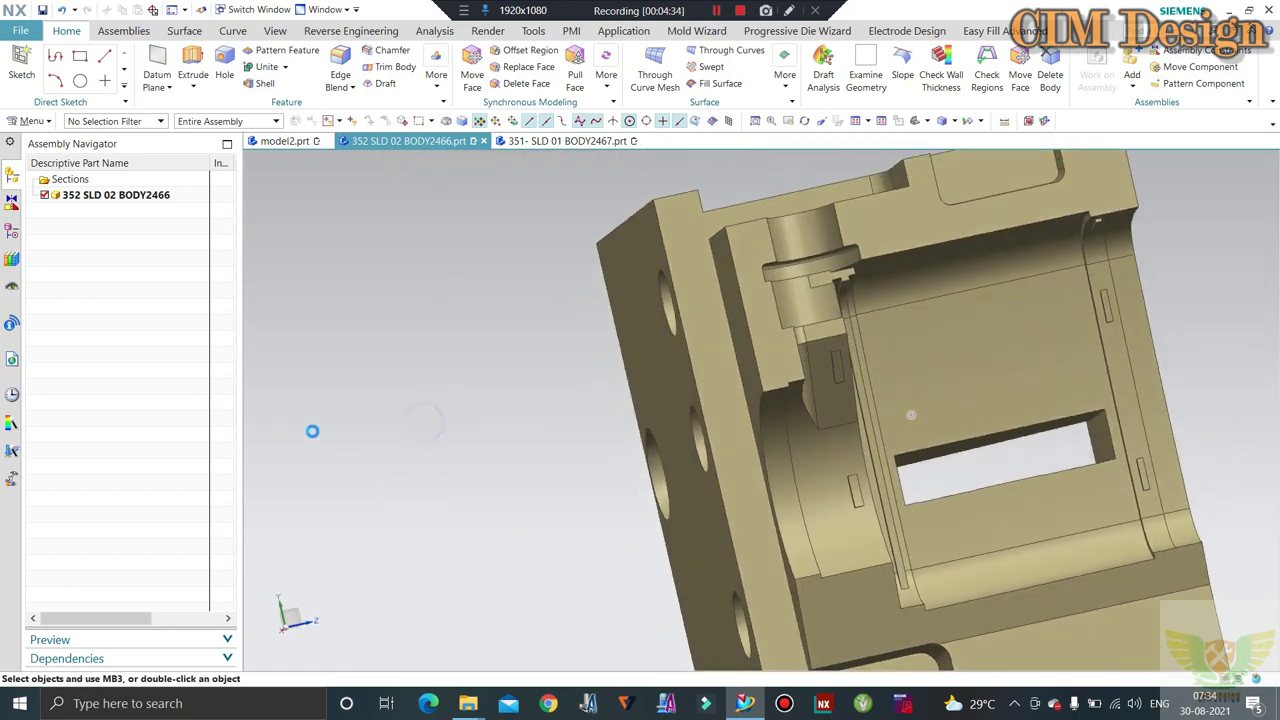
pyautogui.moveTo(909, 414); pyautogui.dragTo(820, 257, button='middle')
pyautogui.scroll(2, 813, 242)
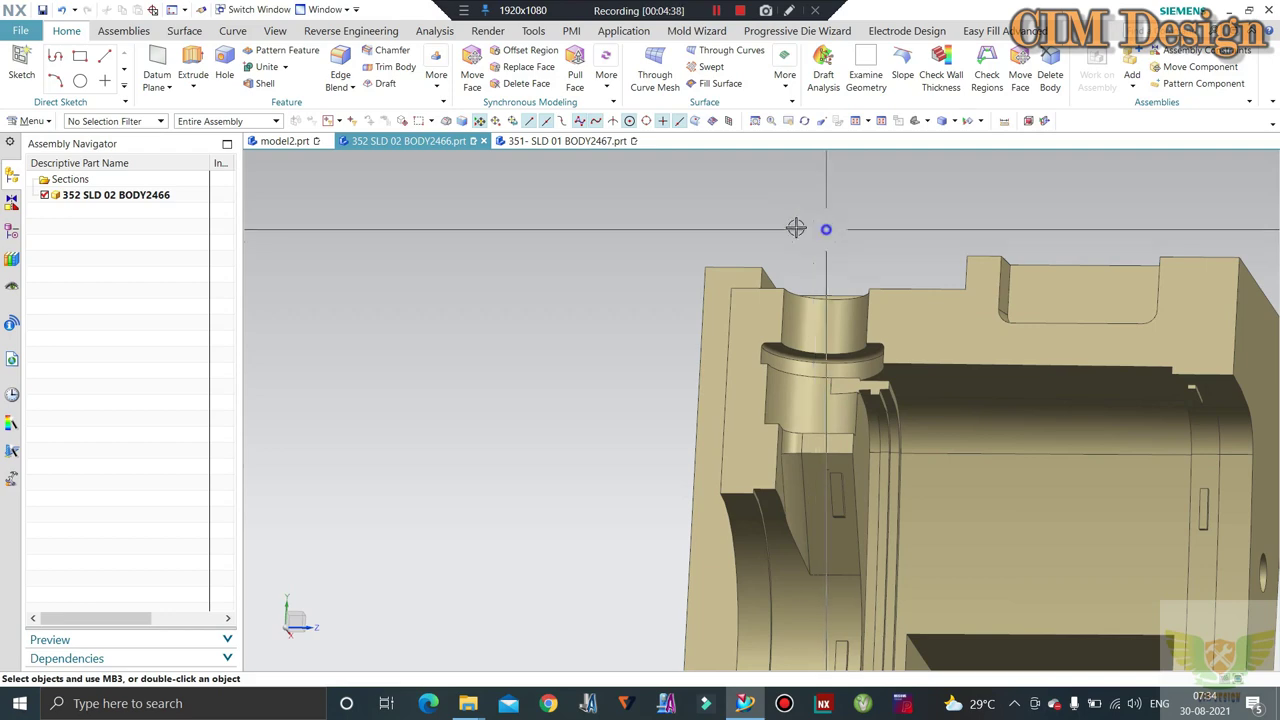
pyautogui.press('F8')
pyautogui.scroll(-3, 581, 243)
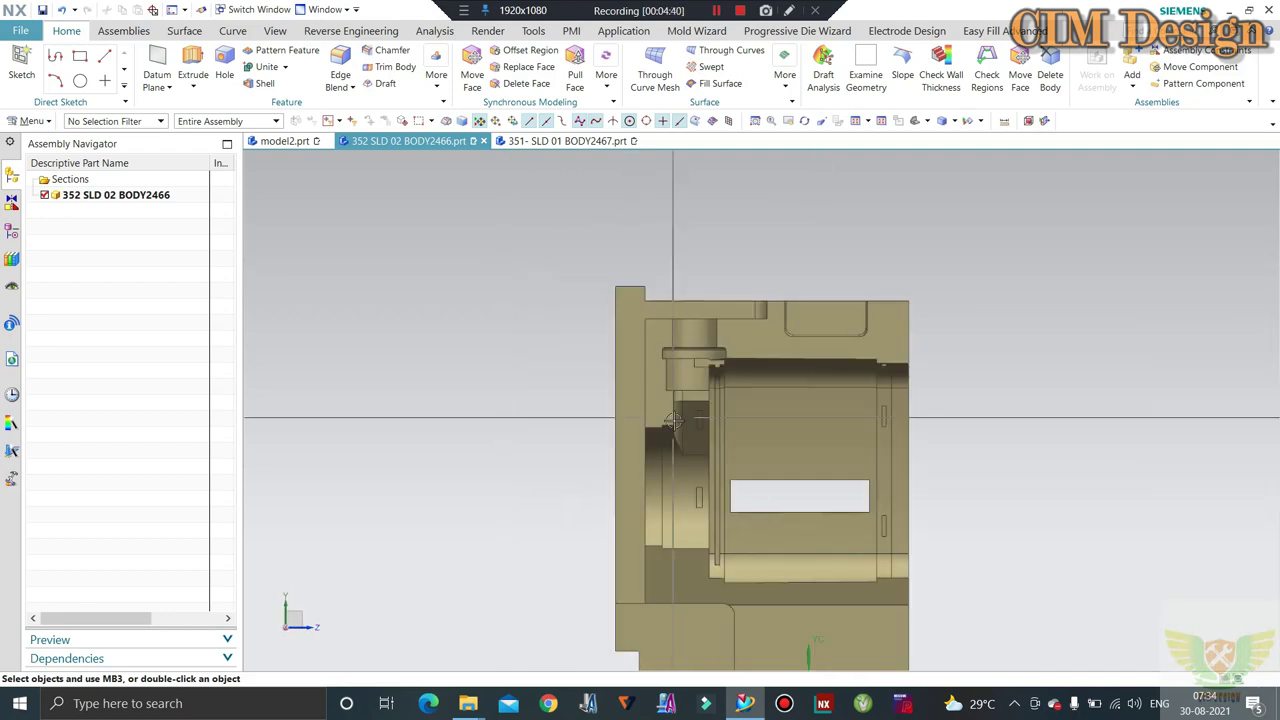
pyautogui.scroll(3, 520, 320)
pyautogui.moveTo(520, 320); pyautogui.dragTo(420, 403, button='middle')
pyautogui.scroll(2, 651, 386)
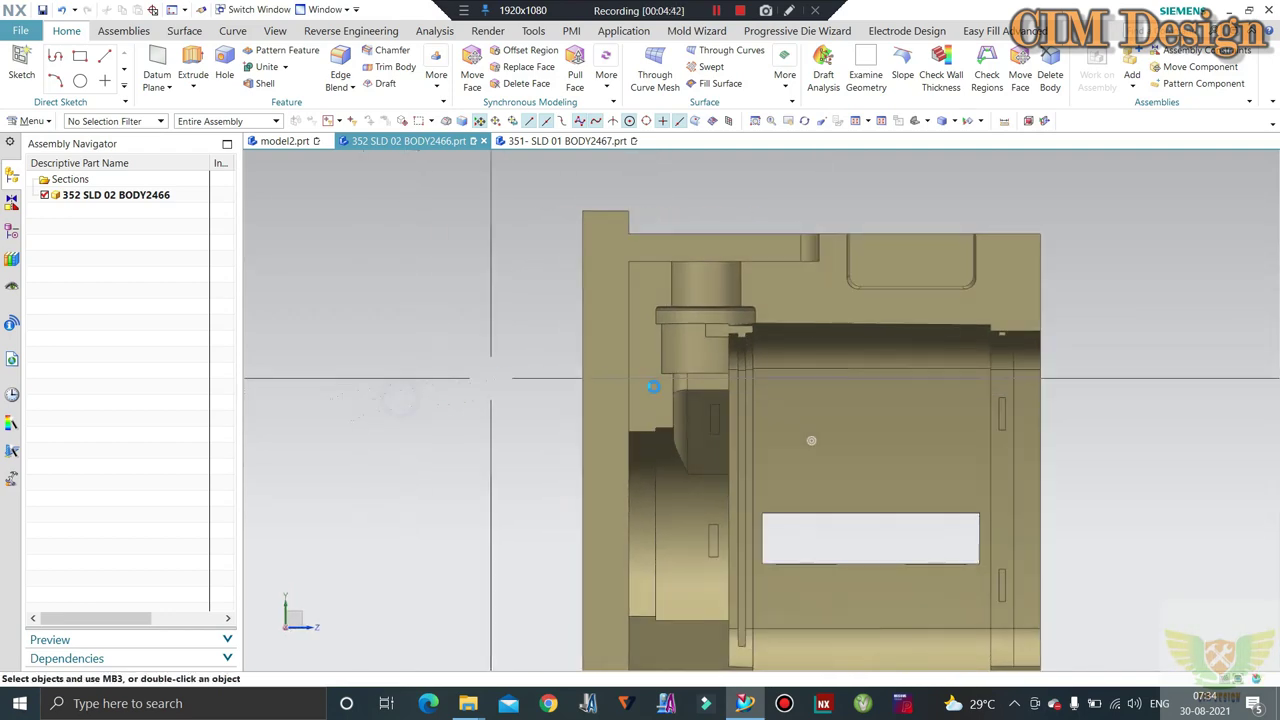
pyautogui.scroll(3, 651, 386)
pyautogui.moveTo(629, 420); pyautogui.dragTo(556, 389, button='middle')
pyautogui.scroll(3, 556, 389)
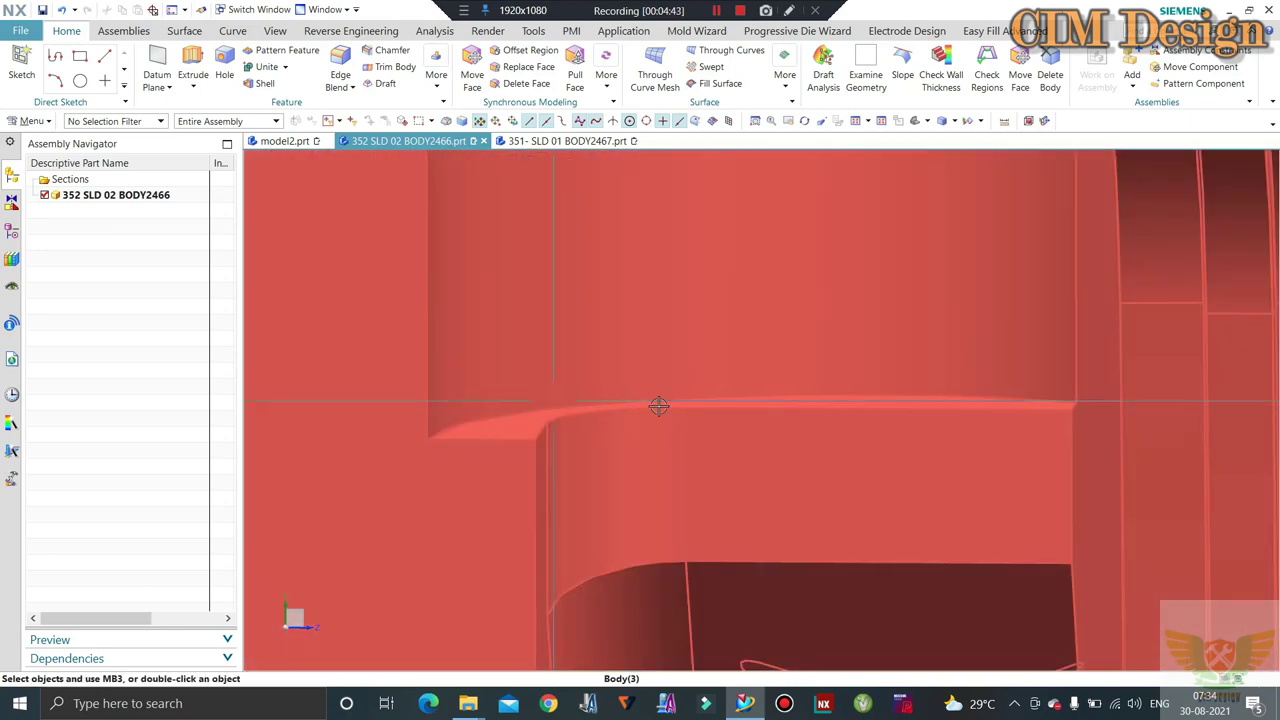
pyautogui.scroll(-2, 663, 403)
pyautogui.scroll(2, 640, 401)
pyautogui.click(572, 408)
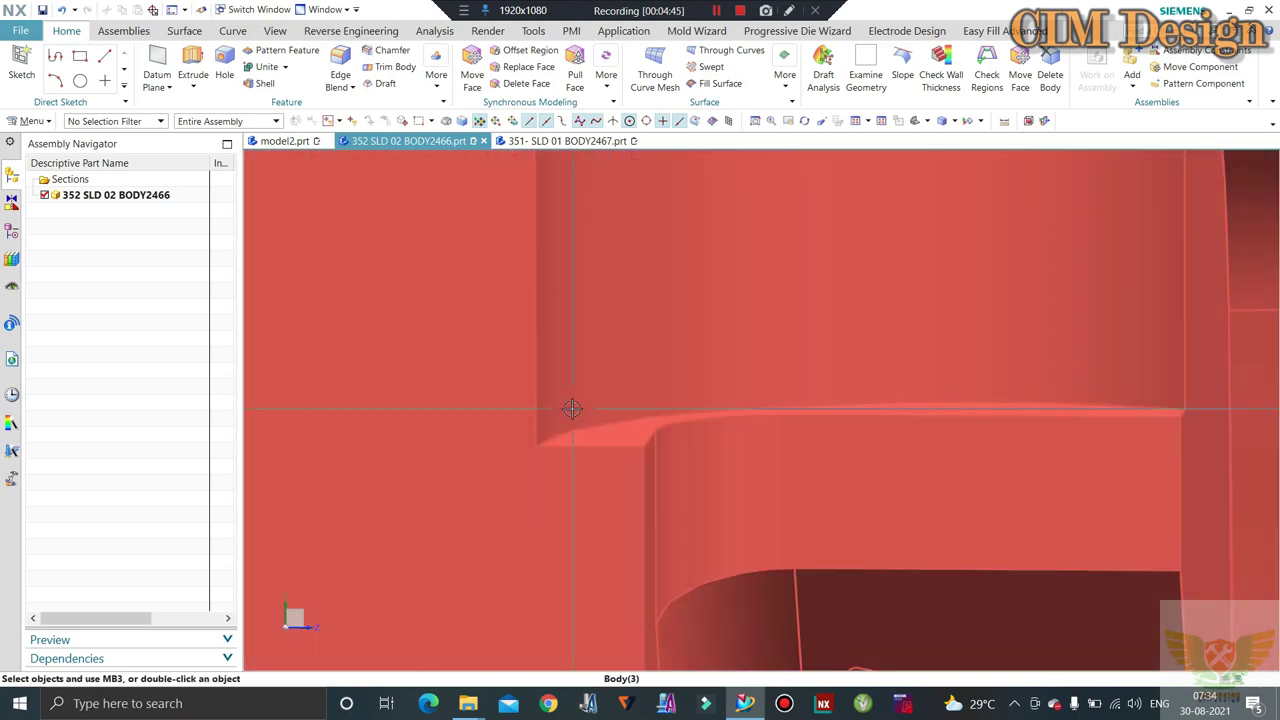
pyautogui.scroll(-2, 775, 381)
pyautogui.moveTo(660, 380); pyautogui.dragTo(641, 314, button='middle')
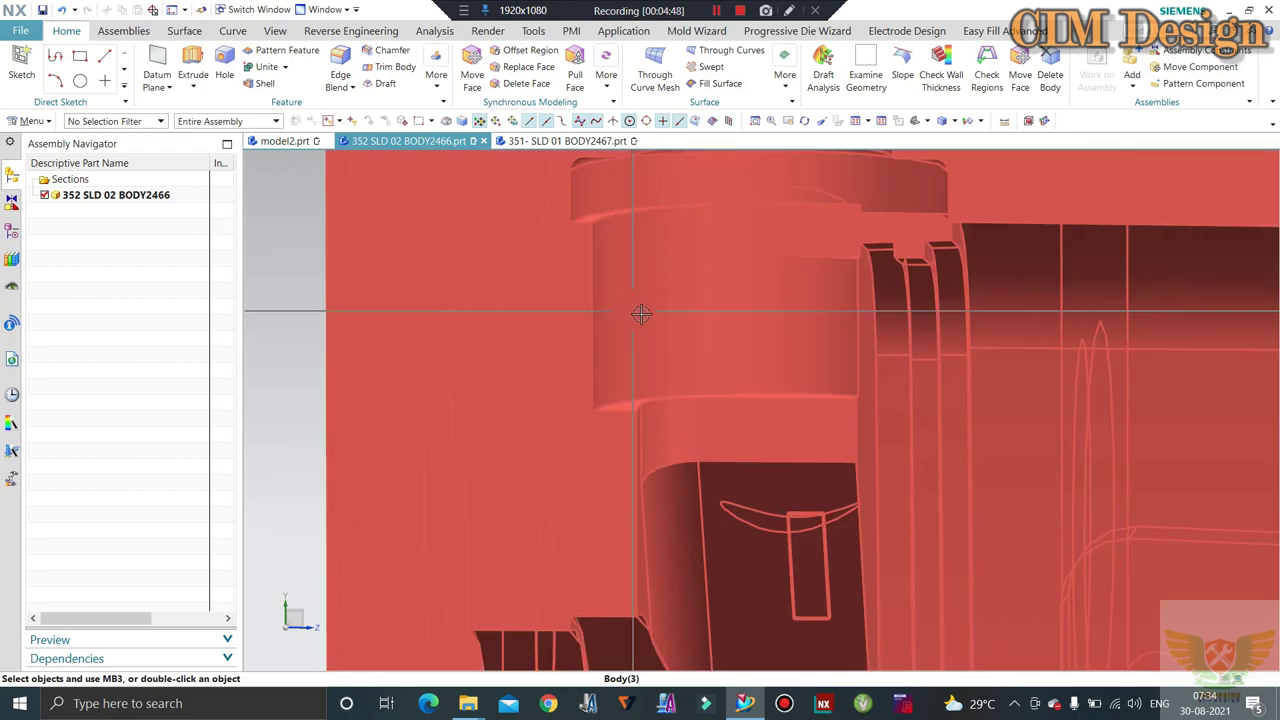
pyautogui.moveTo(547, 338); pyautogui.dragTo(692, 303, button='middle')
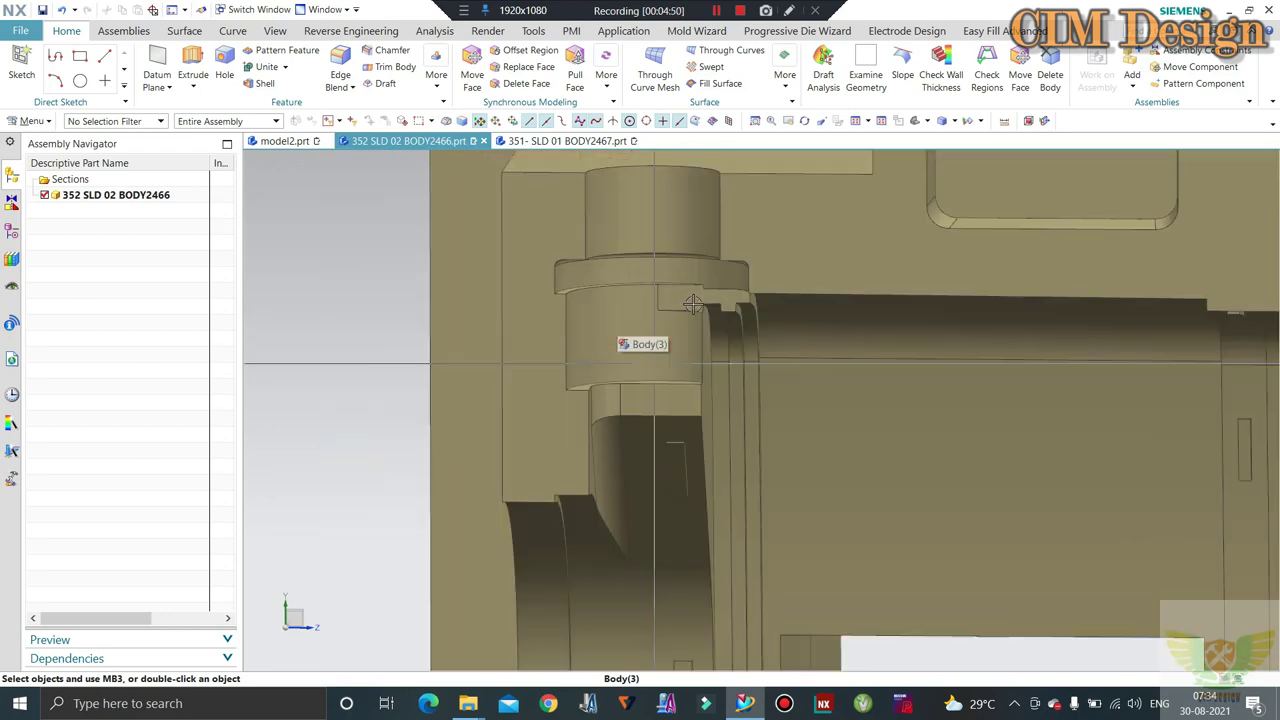
pyautogui.scroll(-2, 558, 266)
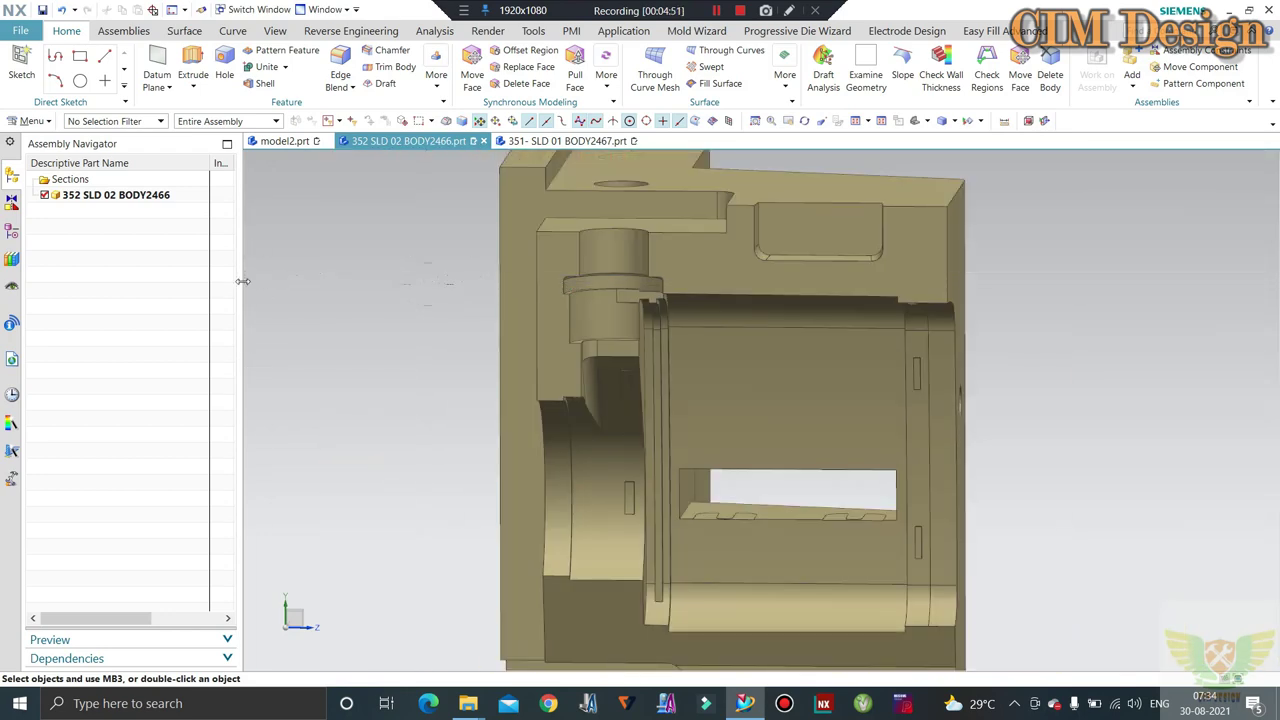
pyautogui.scroll(-2, 589, 229)
pyautogui.scroll(-2, 589, 229)
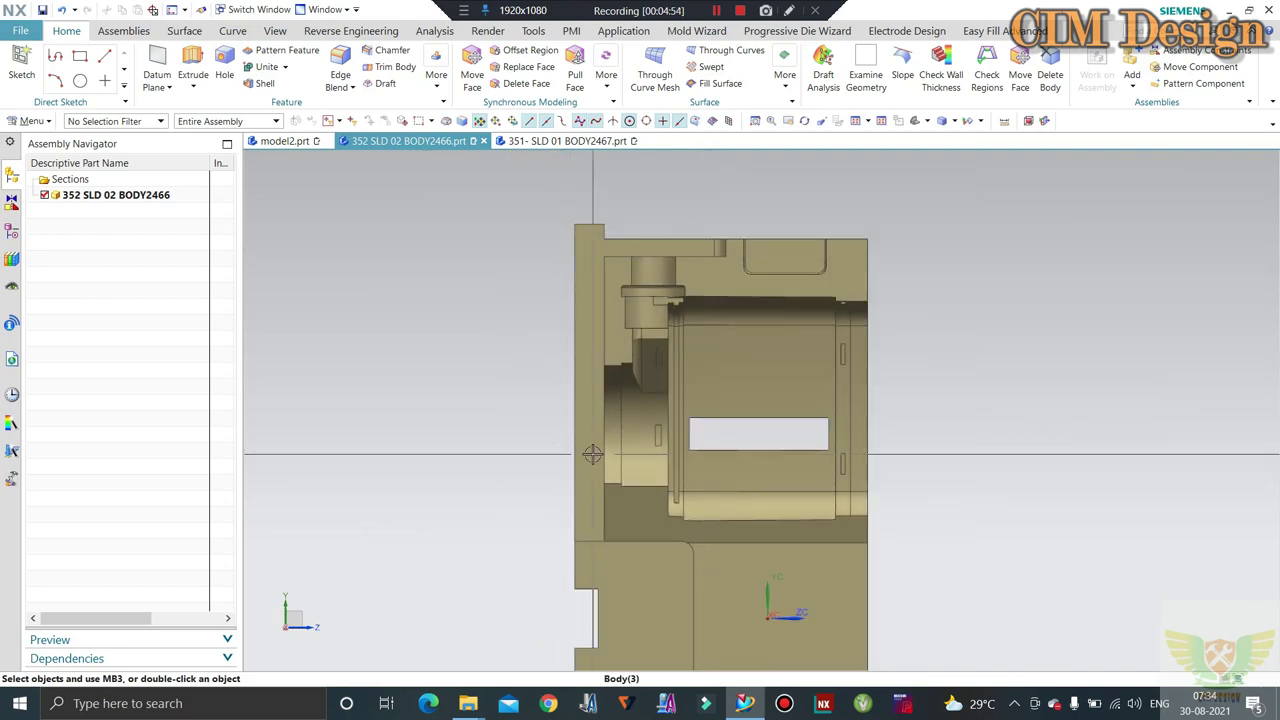
pyautogui.scroll(2, 670, 287)
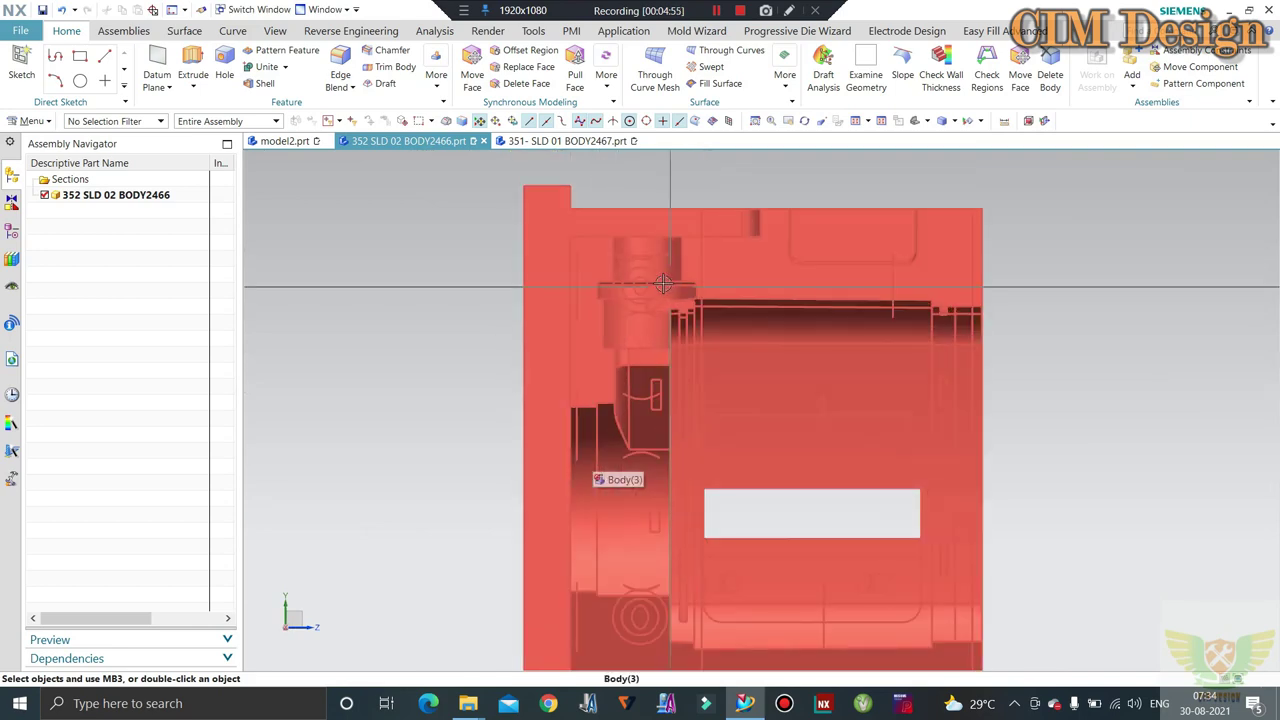
pyautogui.moveTo(663, 284); pyautogui.dragTo(752, 277, button='middle')
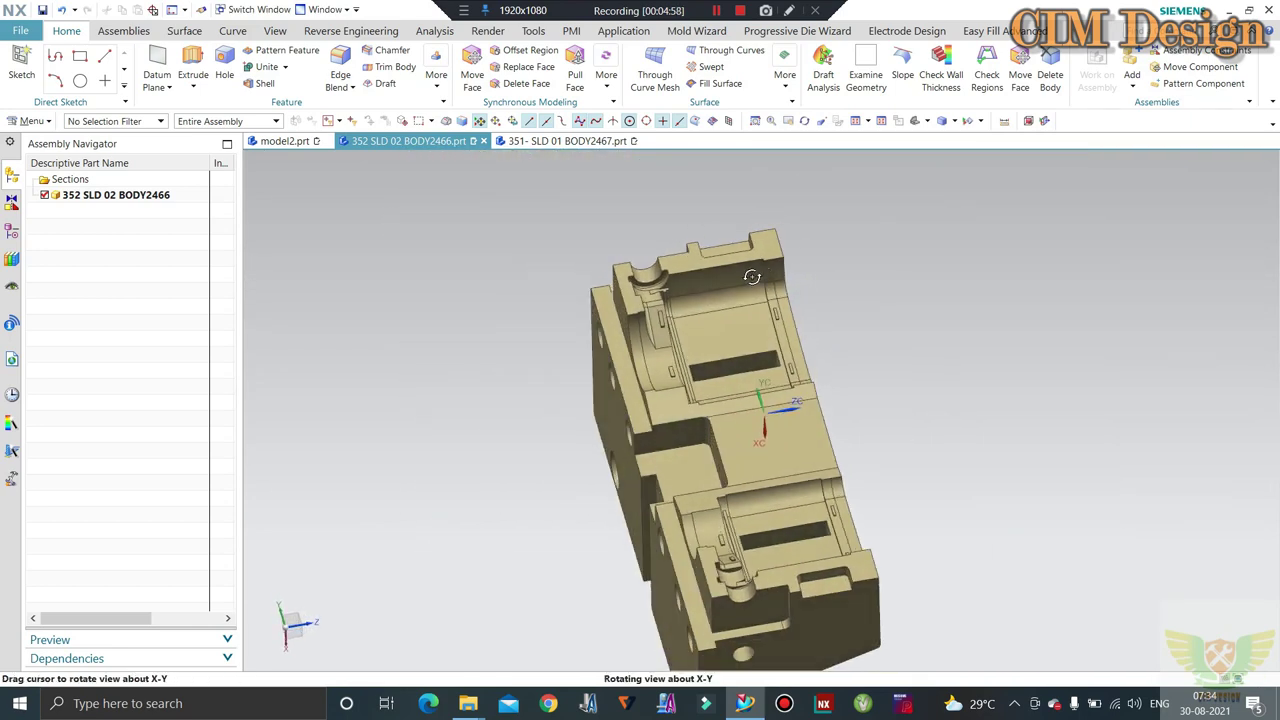
pyautogui.scroll(3, 650, 282)
pyautogui.scroll(2, 673, 249)
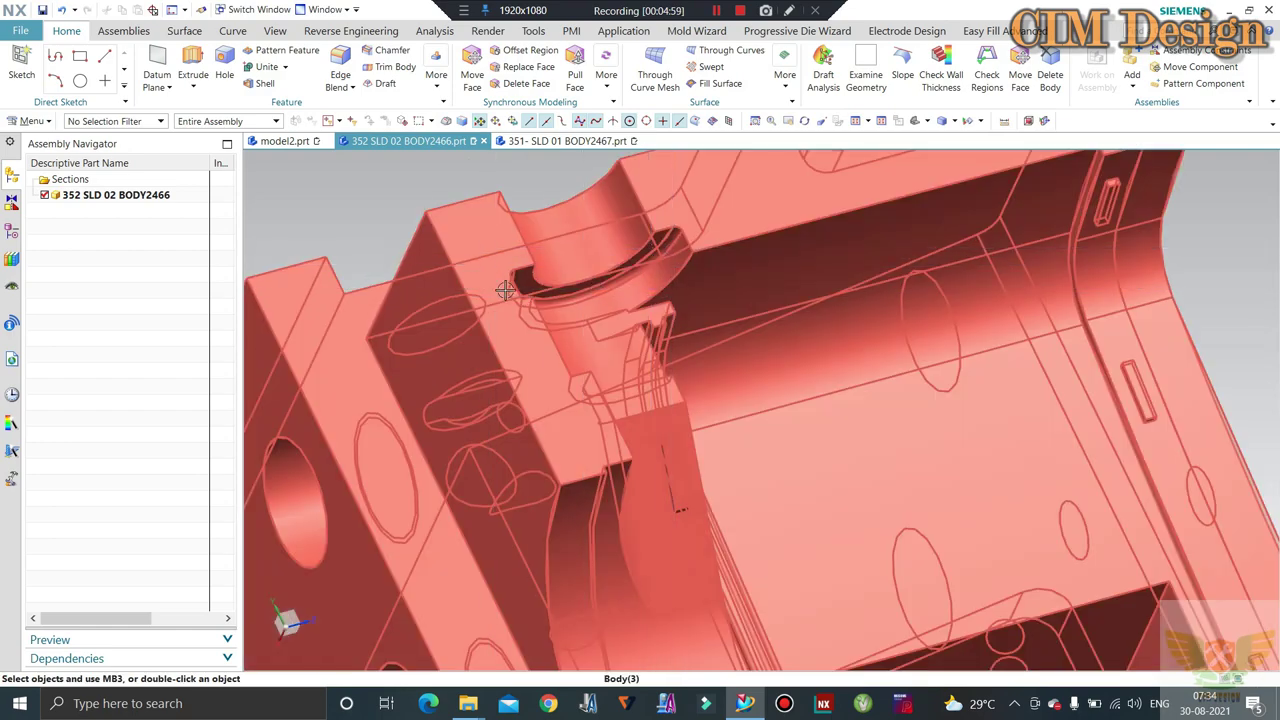
pyautogui.moveTo(505, 289); pyautogui.dragTo(812, 414, button='middle')
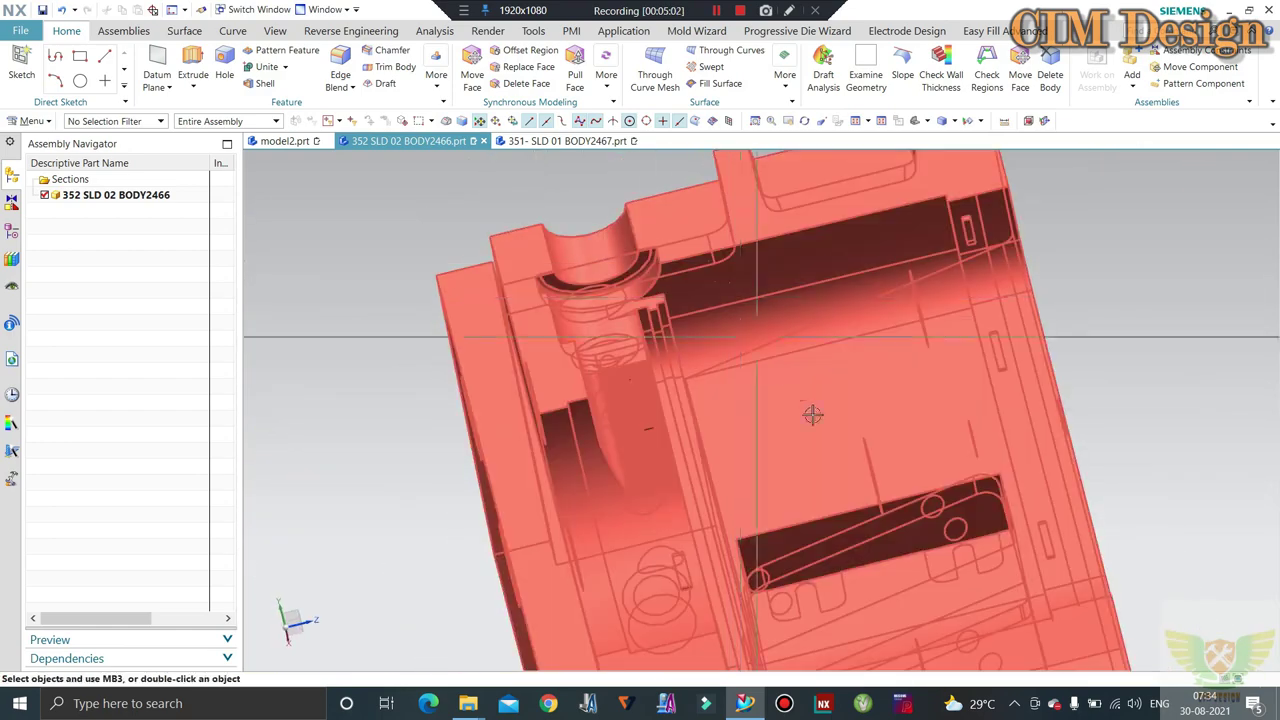
pyautogui.moveTo(734, 227); pyautogui.dragTo(762, 285, button='middle')
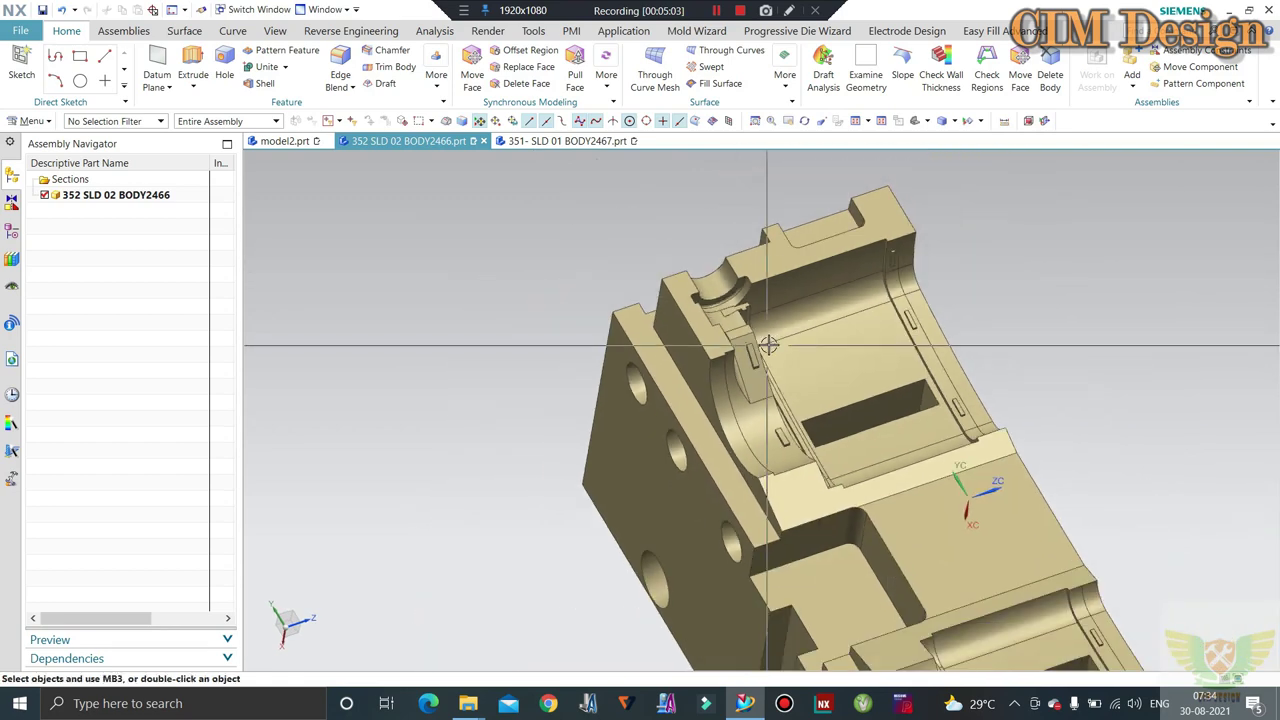
pyautogui.moveTo(731, 292); pyautogui.dragTo(636, 302, button='middle')
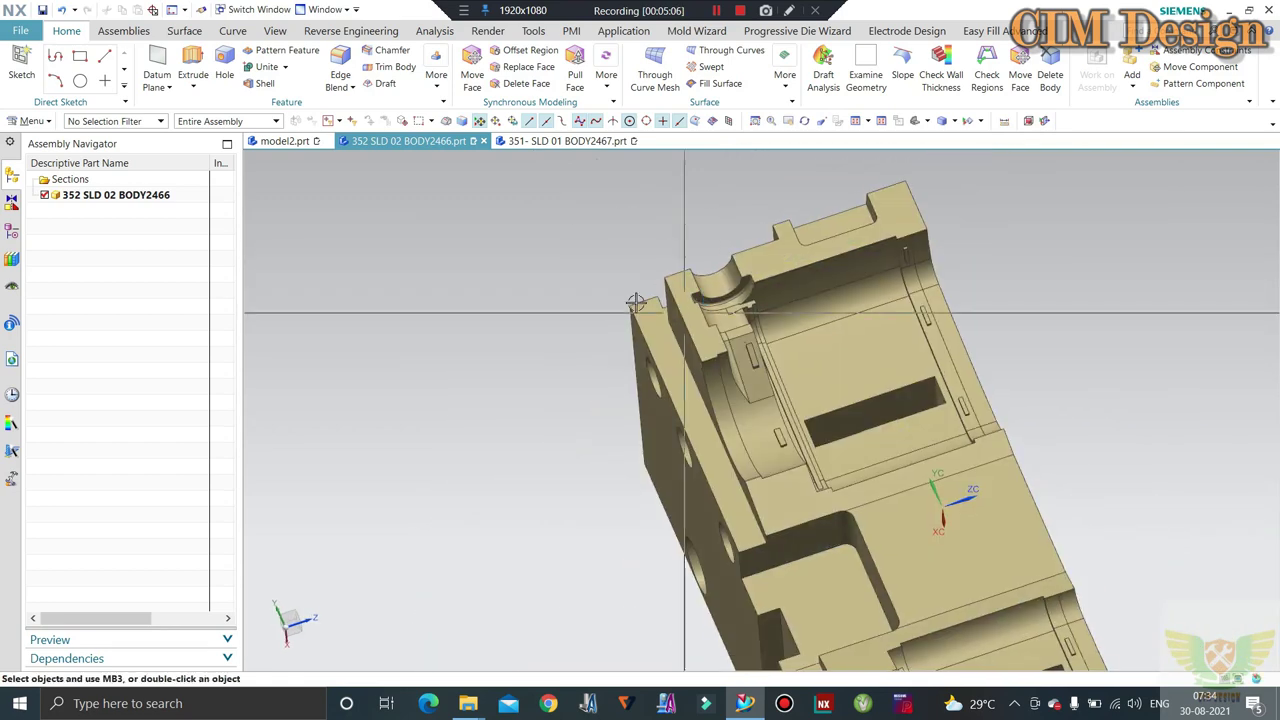
pyautogui.press('F8')
pyautogui.scroll(5, 900, 285)
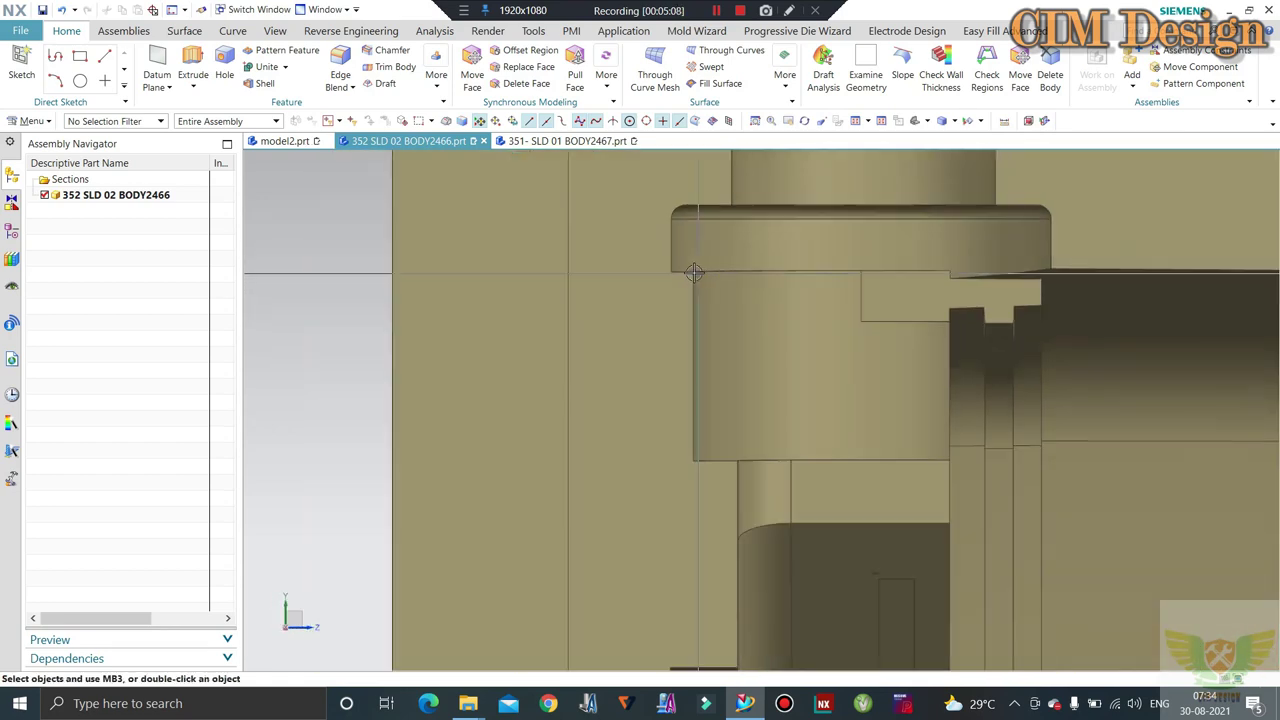
pyautogui.scroll(3, 686, 261)
pyautogui.moveTo(1183, 238); pyautogui.dragTo(662, 381, button='middle')
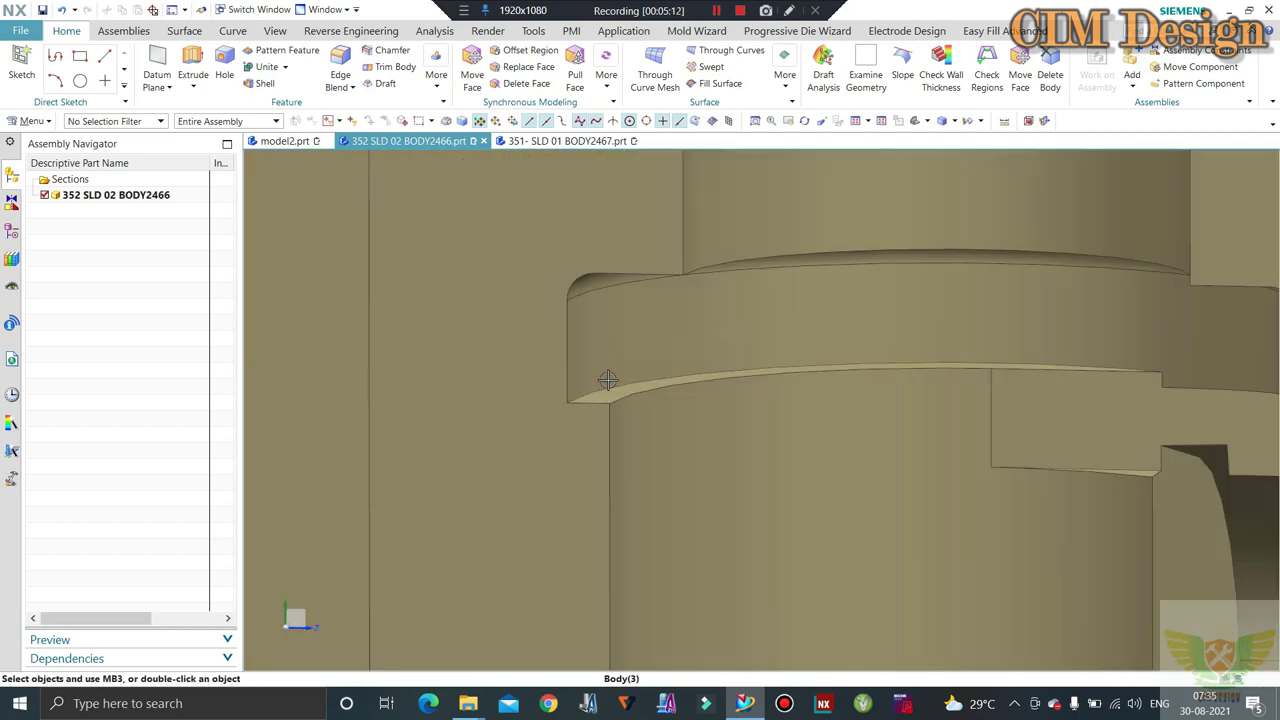
pyautogui.moveTo(616, 376); pyautogui.dragTo(634, 341, button='middle')
pyautogui.scroll(-3, 634, 341)
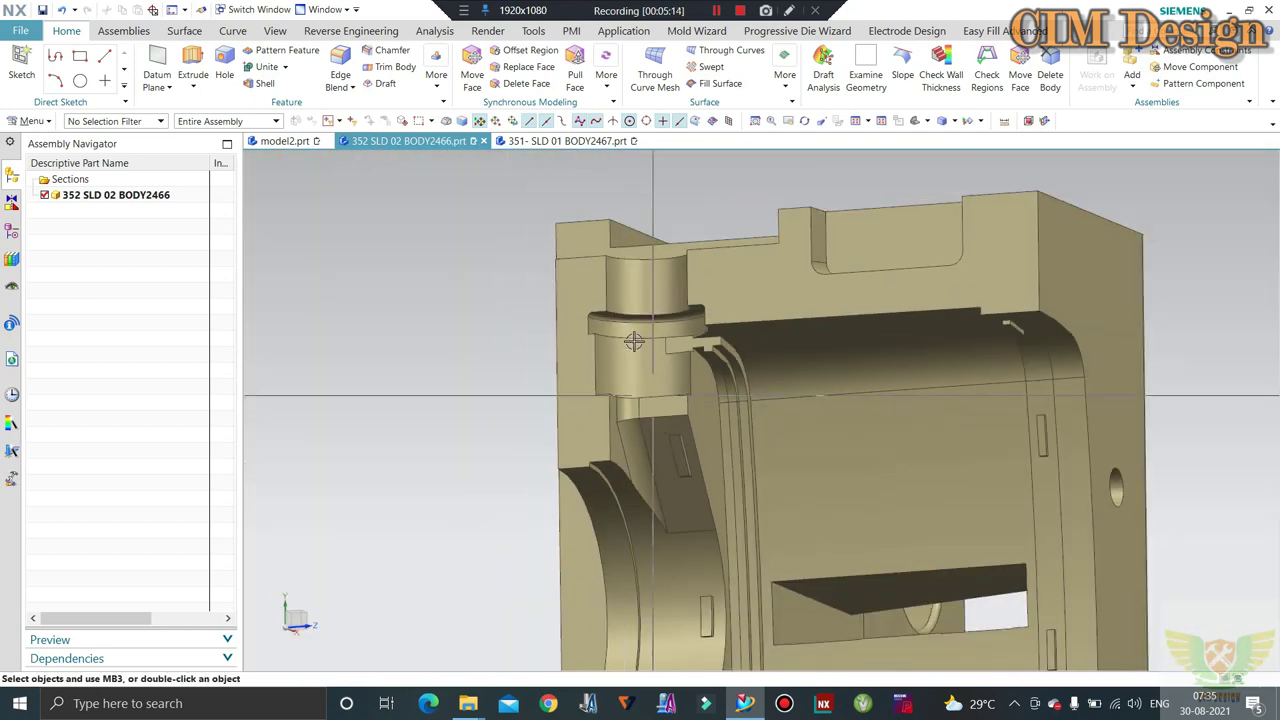
pyautogui.scroll(3, 634, 341)
# Check the collar face's geometric properties, then close the readout
pyautogui.scroll(2, 609, 323)
pyautogui.hotkey('ctrl', 'shift', 'g')
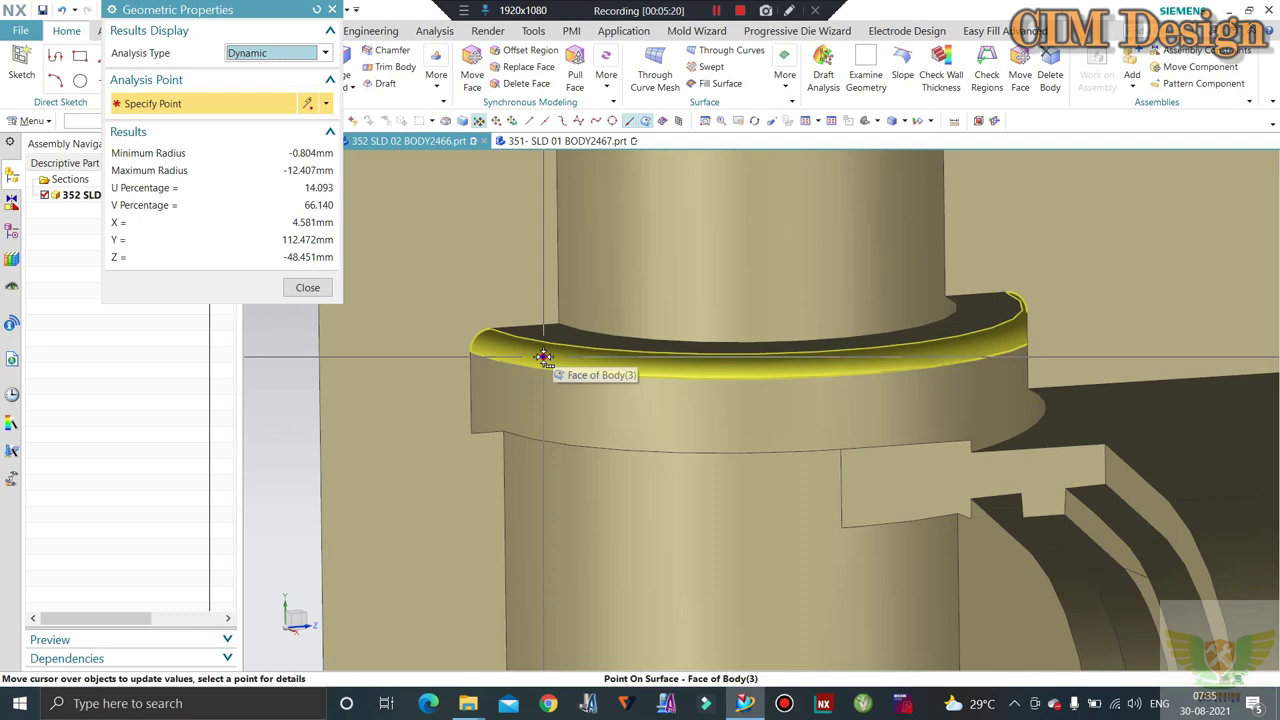
pyautogui.press('Escape')
# Orbit and zoom in on the collar flange around the cylinder
pyautogui.scroll(-2, 543, 357)
pyautogui.moveTo(543, 357); pyautogui.dragTo(616, 502, button='middle')
pyautogui.scroll(3, 616, 502)
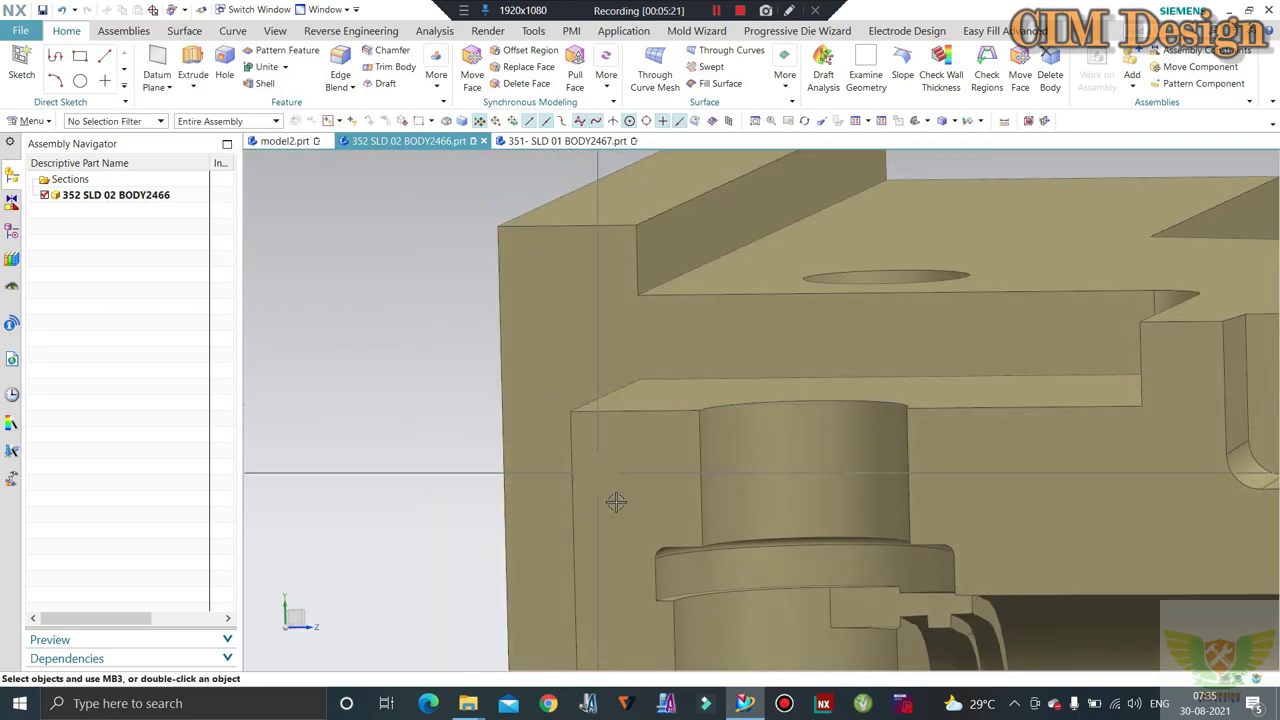
pyautogui.scroll(2, 616, 502)
pyautogui.scroll(2, 629, 540)
pyautogui.scroll(-2, 767, 499)
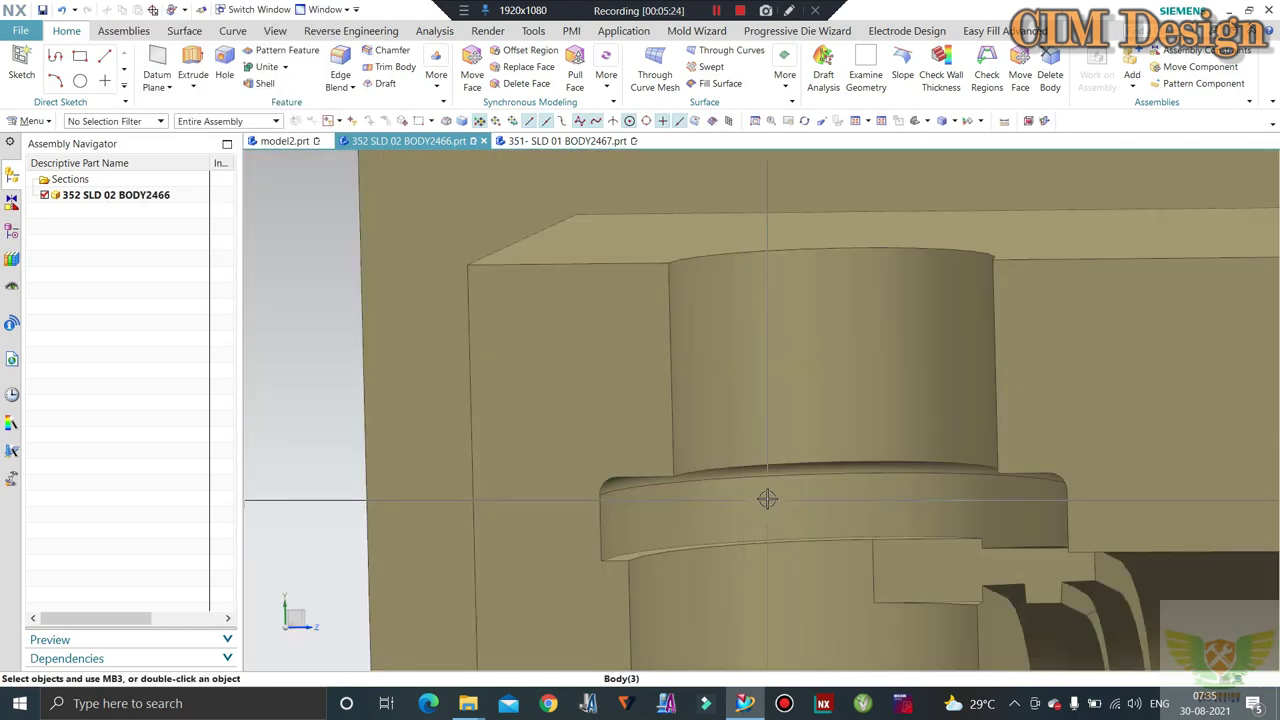
pyautogui.scroll(-2, 397, 531)
pyautogui.scroll(2, 786, 374)
pyautogui.scroll(2, 854, 486)
pyautogui.scroll(-2, 770, 507)
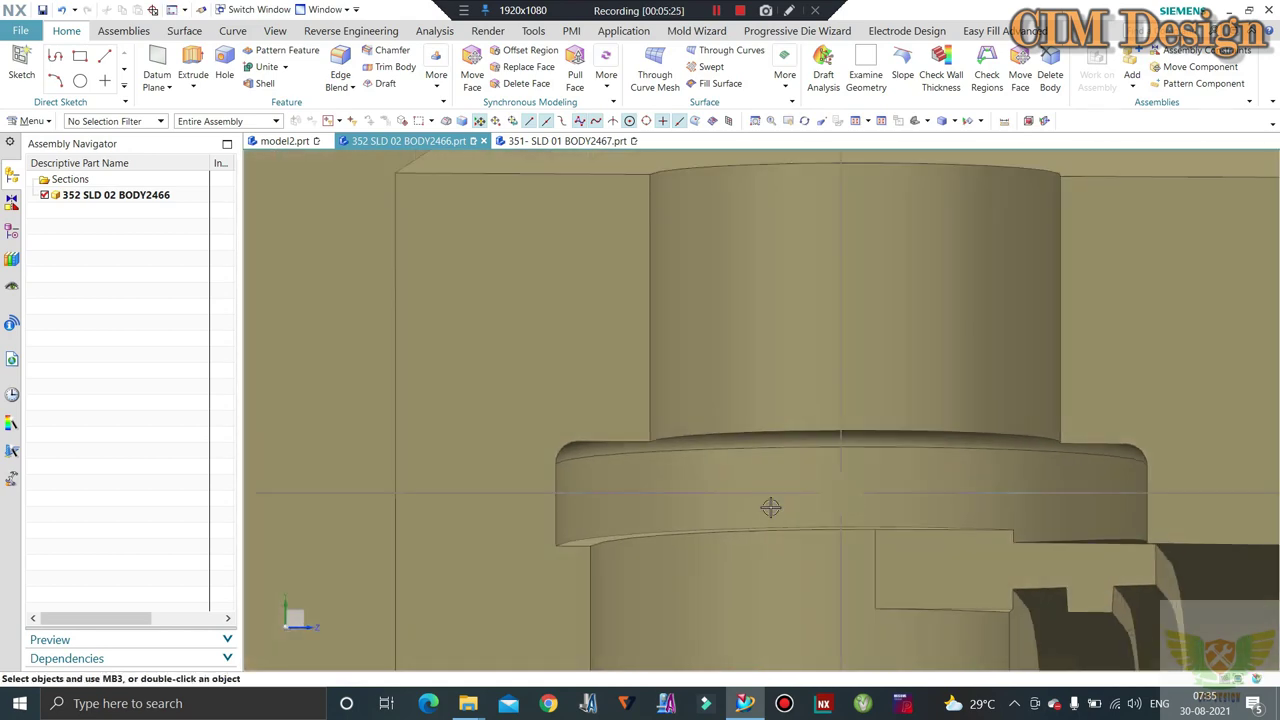
pyautogui.scroll(2, 770, 507)
pyautogui.scroll(1, 551, 528)
pyautogui.scroll(-2, 555, 467)
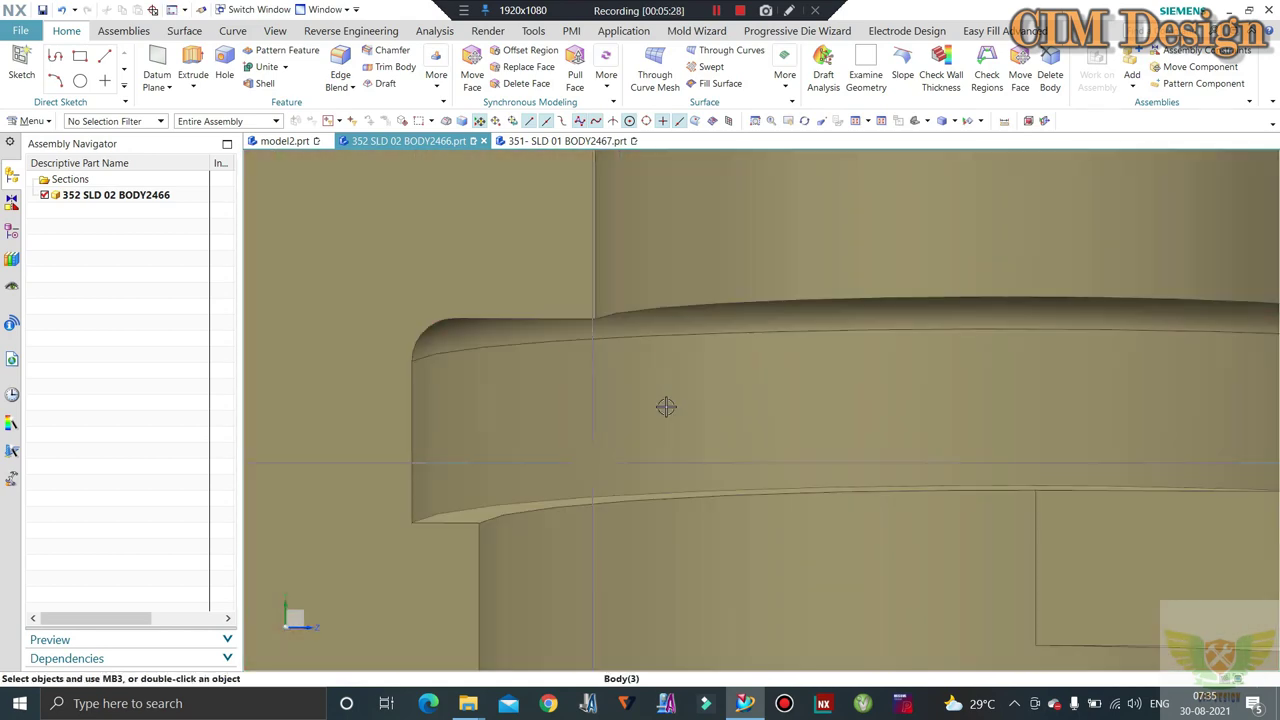
pyautogui.scroll(-2, 666, 406)
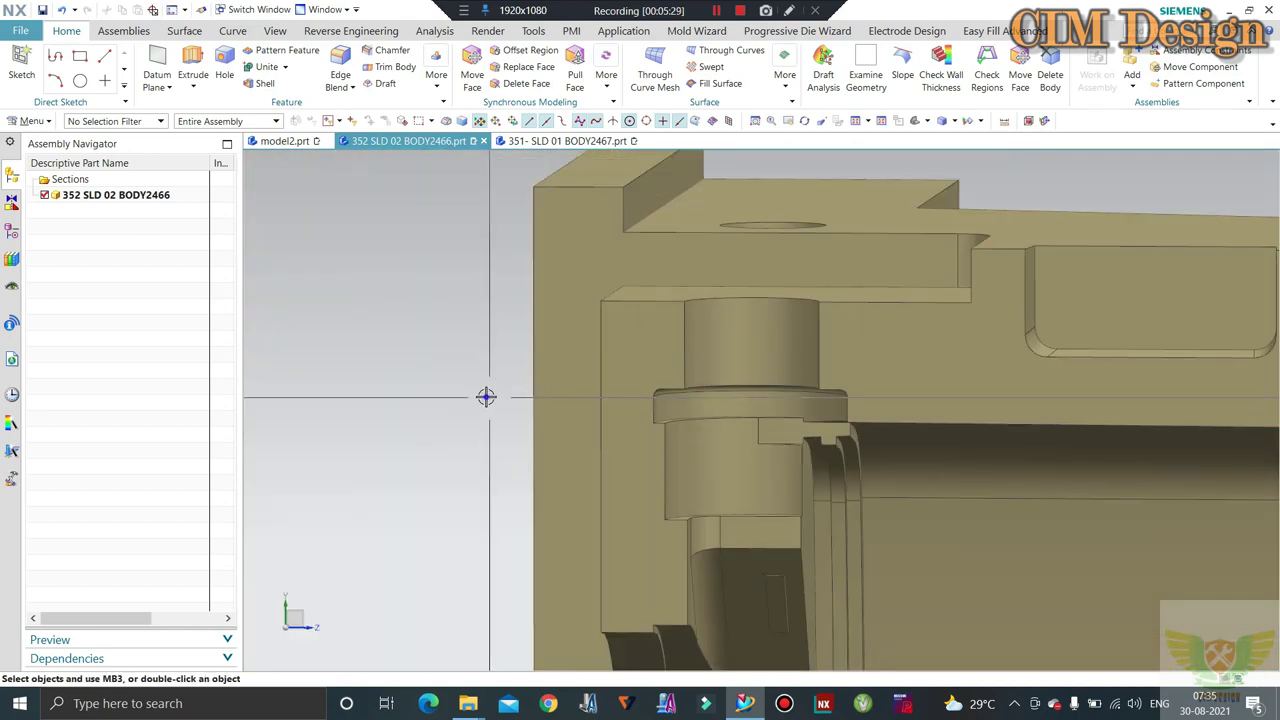
pyautogui.moveTo(486, 397); pyautogui.dragTo(469, 393, button='middle')
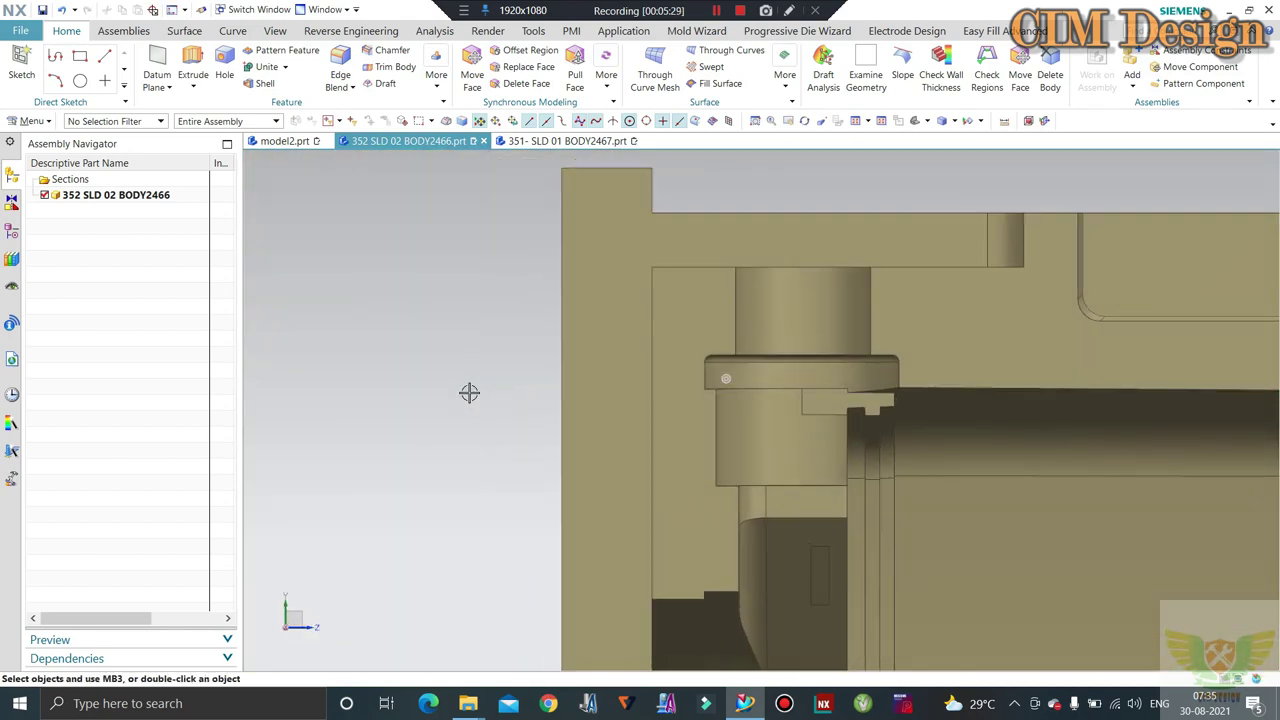
pyautogui.moveTo(366, 383); pyautogui.dragTo(809, 379, button='middle')
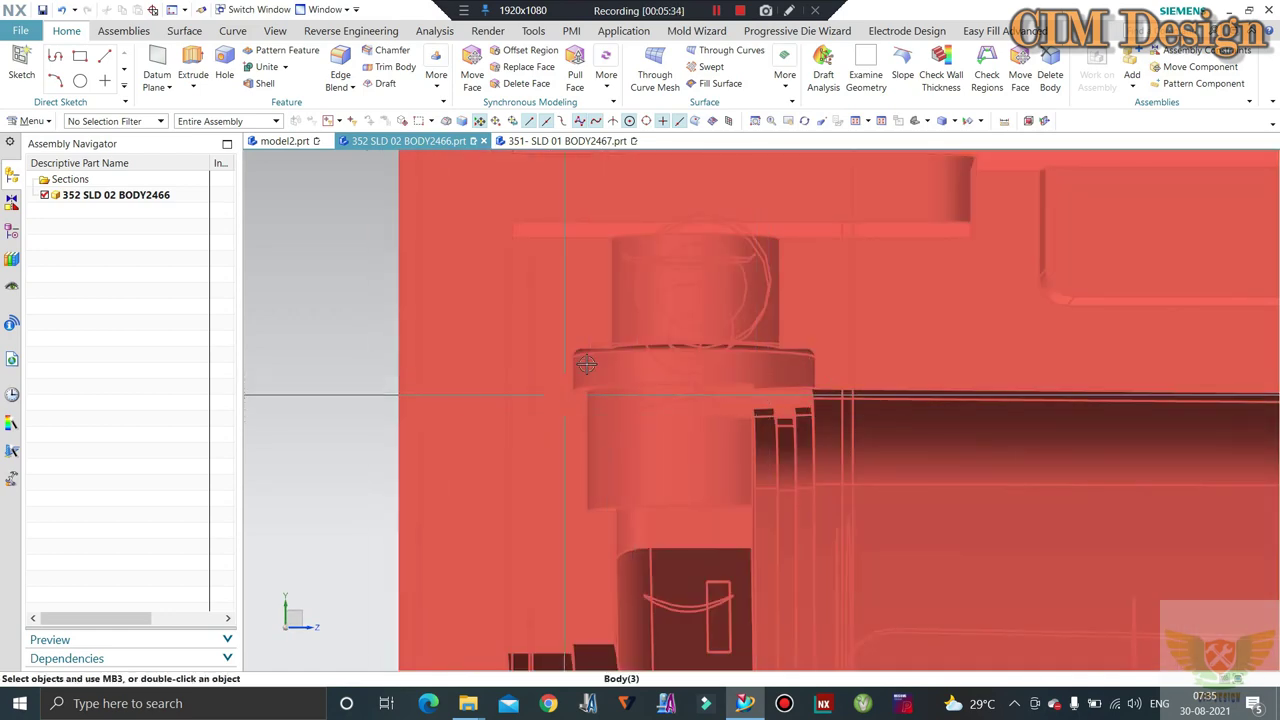
pyautogui.scroll(-2, 586, 365)
pyautogui.moveTo(586, 365); pyautogui.dragTo(628, 443, button='middle')
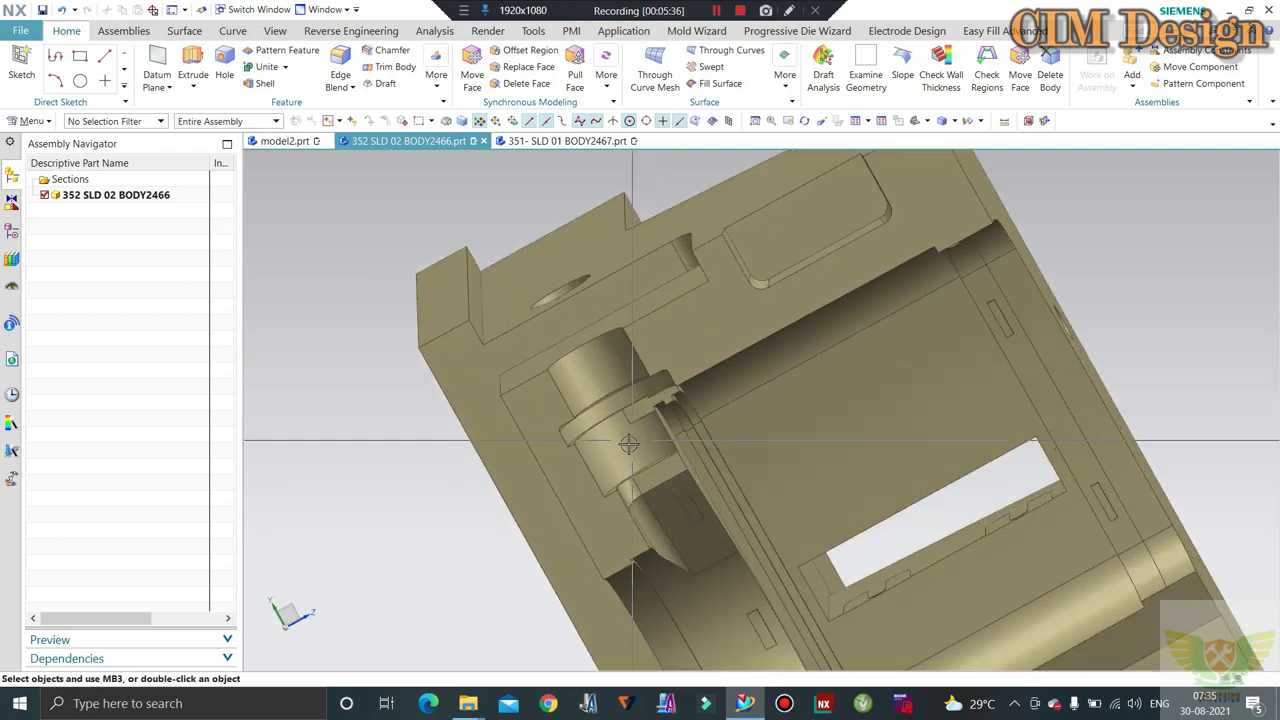
pyautogui.scroll(3, 628, 443)
pyautogui.moveTo(531, 386)
pyautogui.mouseDown(button='middle')
pyautogui.moveTo(569, 380)
pyautogui.moveTo(673, 272)
pyautogui.mouseUp(button='middle')
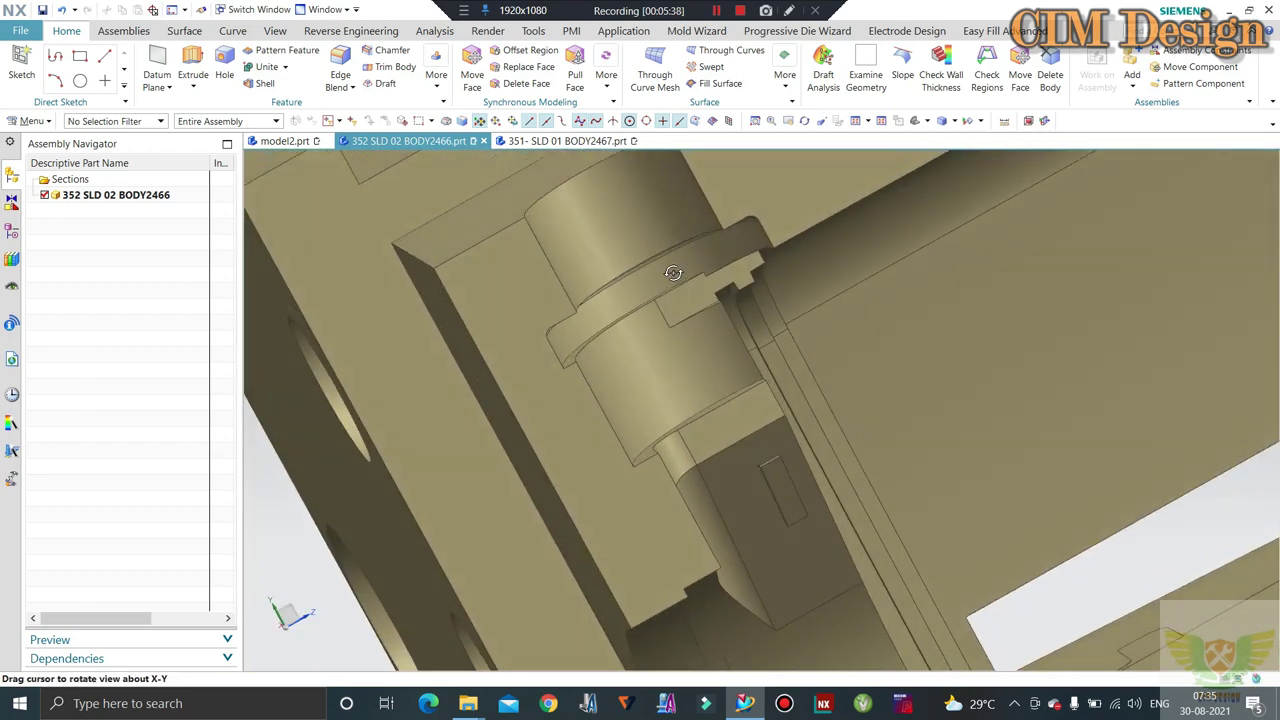
pyautogui.scroll(2, 561, 319)
pyautogui.scroll(2, 608, 371)
pyautogui.scroll(1, 651, 385)
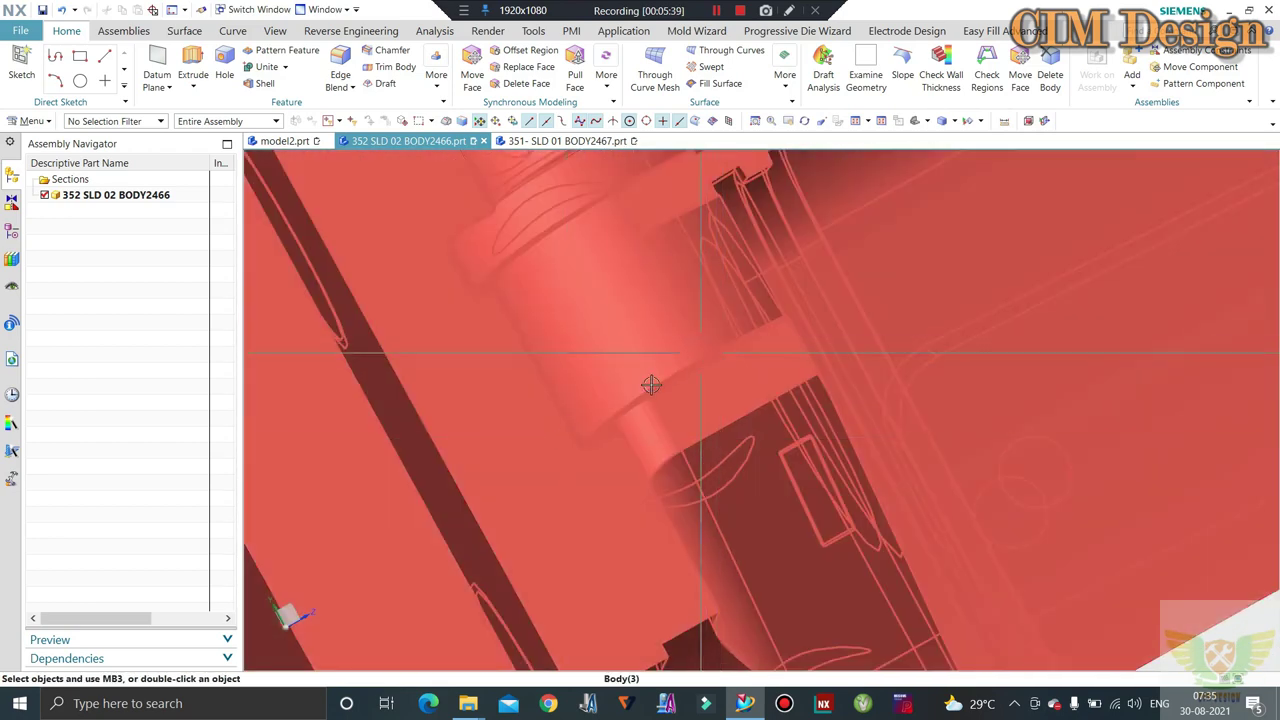
pyautogui.moveTo(670, 358); pyautogui.dragTo(510, 339, button='middle')
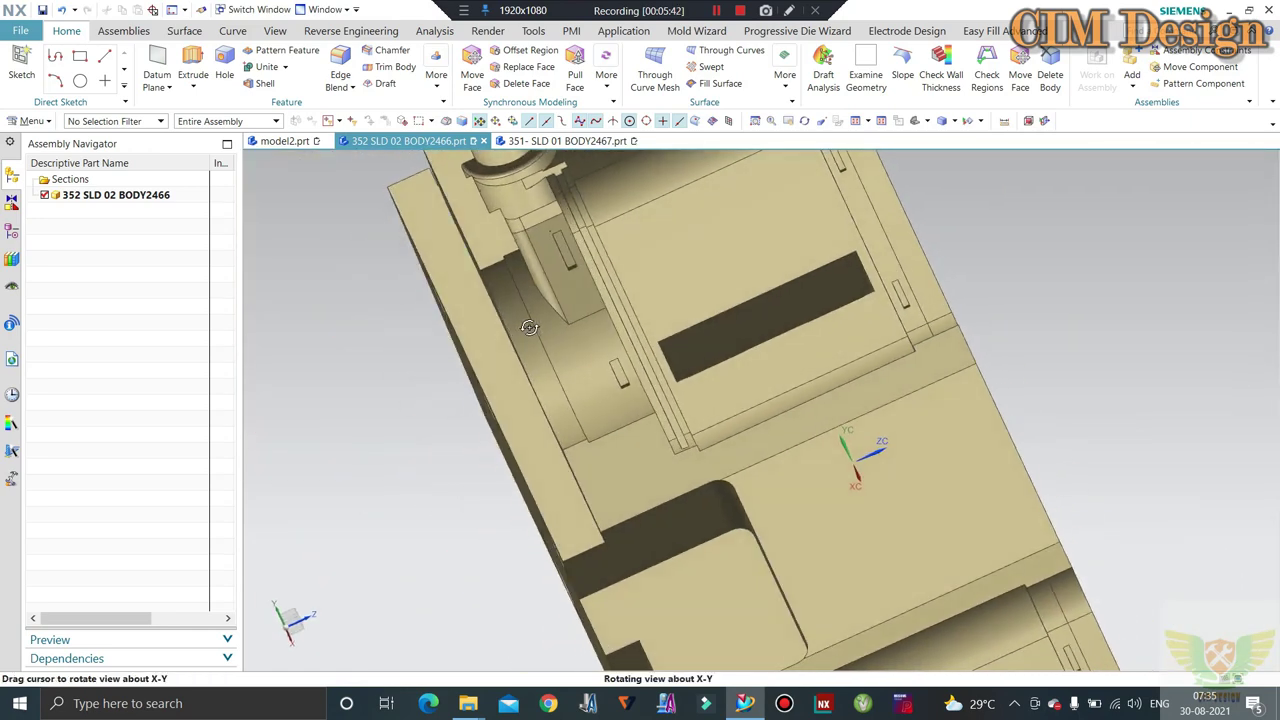
pyautogui.scroll(2, 515, 300)
pyautogui.scroll(2, 519, 280)
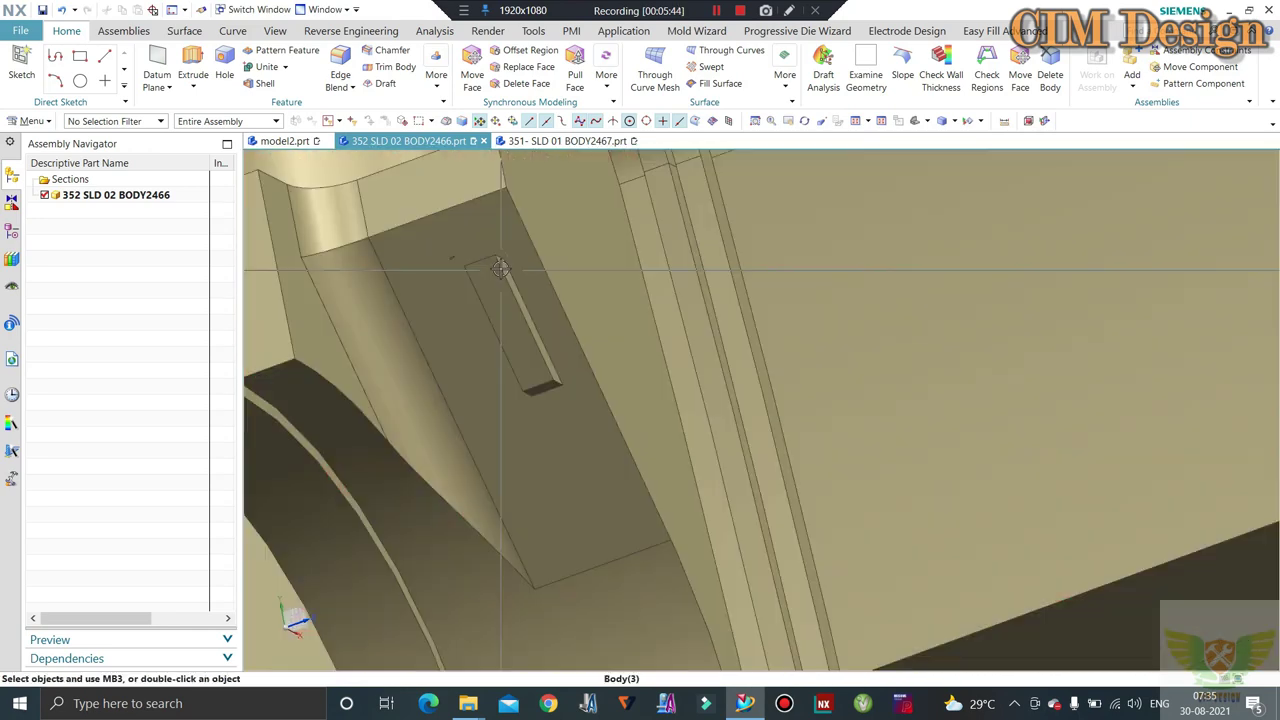
pyautogui.scroll(2, 519, 271)
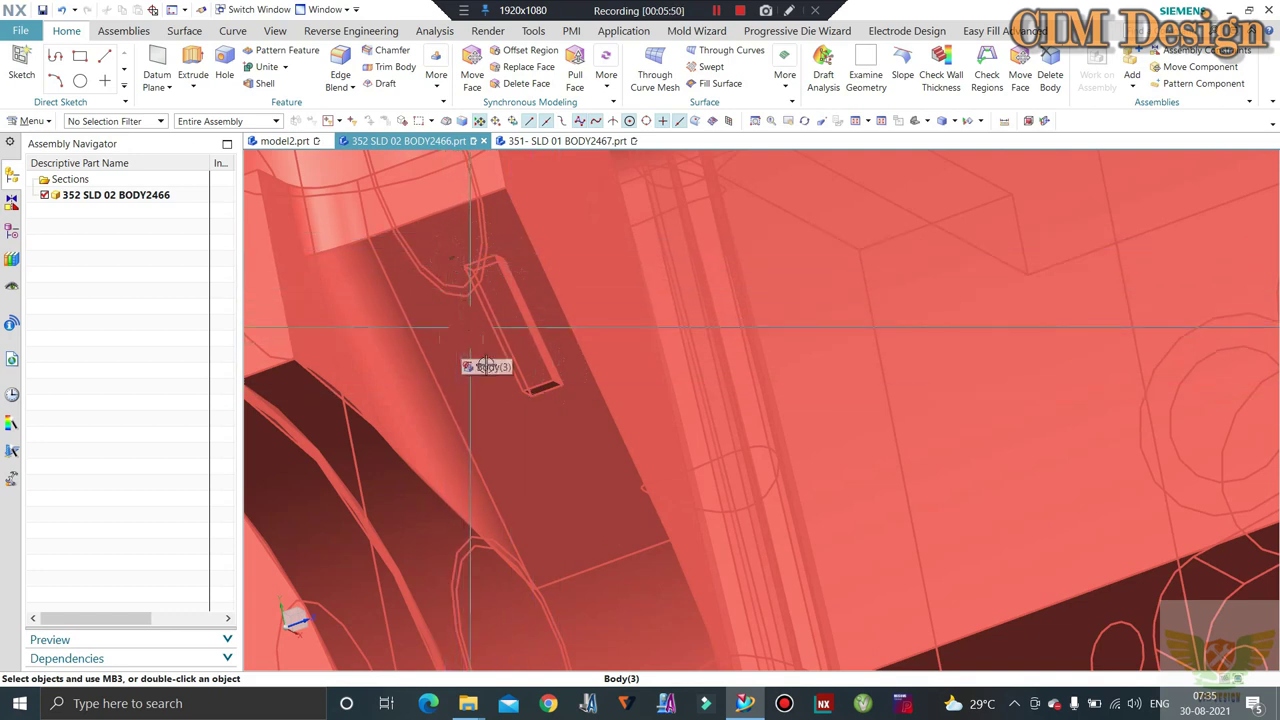
pyautogui.scroll(-3, 572, 374)
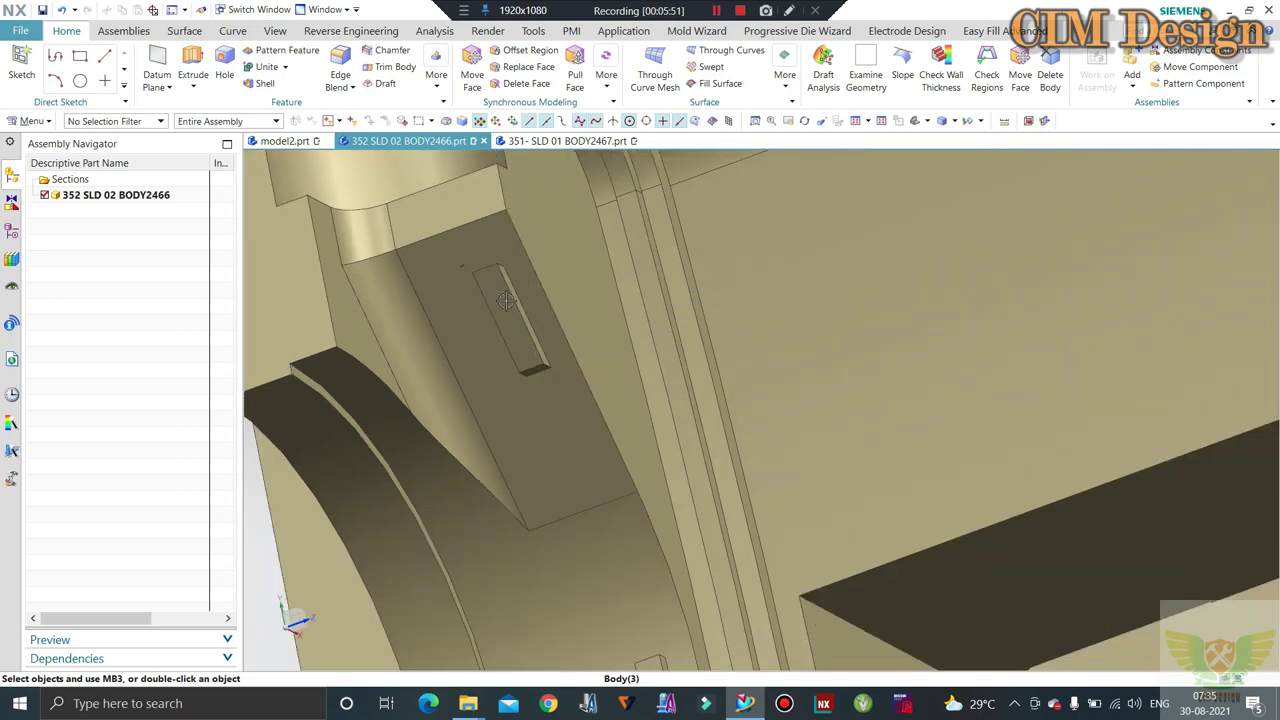
pyautogui.scroll(-2, 572, 374)
pyautogui.moveTo(560, 380)
pyautogui.mouseDown(button='middle')
pyautogui.moveTo(417, 413)
pyautogui.moveTo(557, 486)
pyautogui.moveTo(534, 467)
pyautogui.mouseUp(button='middle')
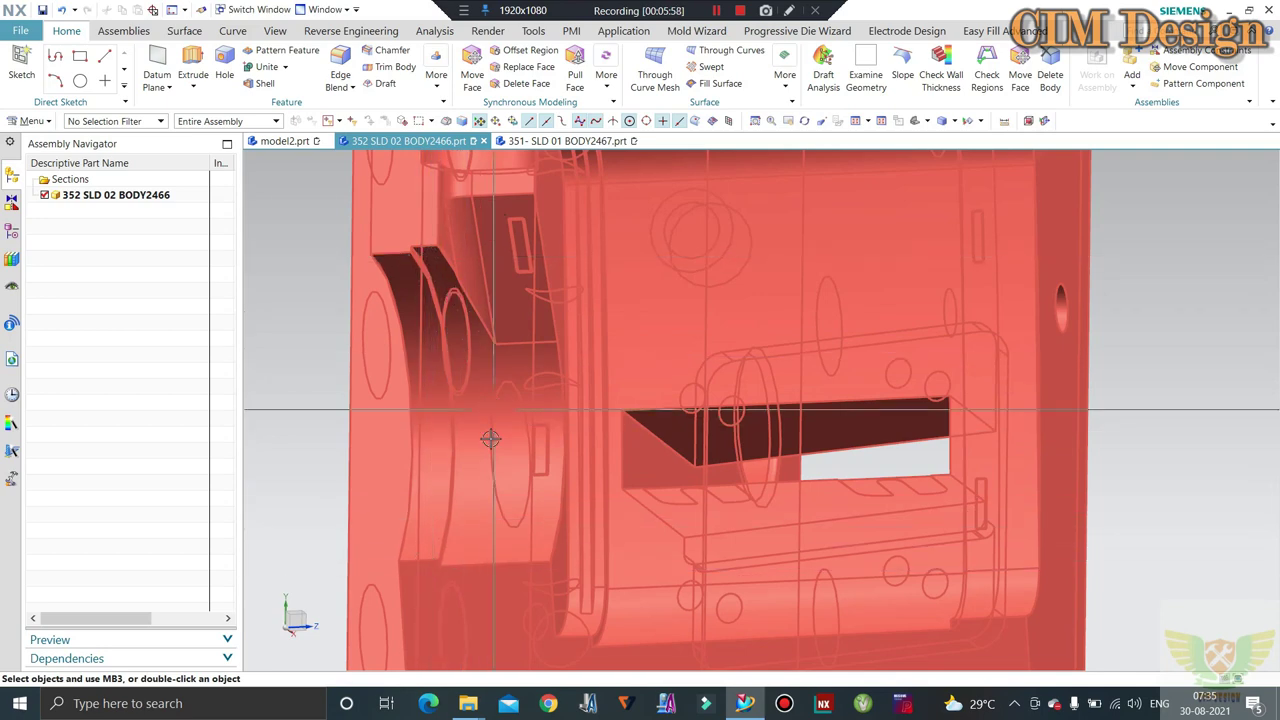
pyautogui.moveTo(458, 372); pyautogui.dragTo(537, 268, button='middle')
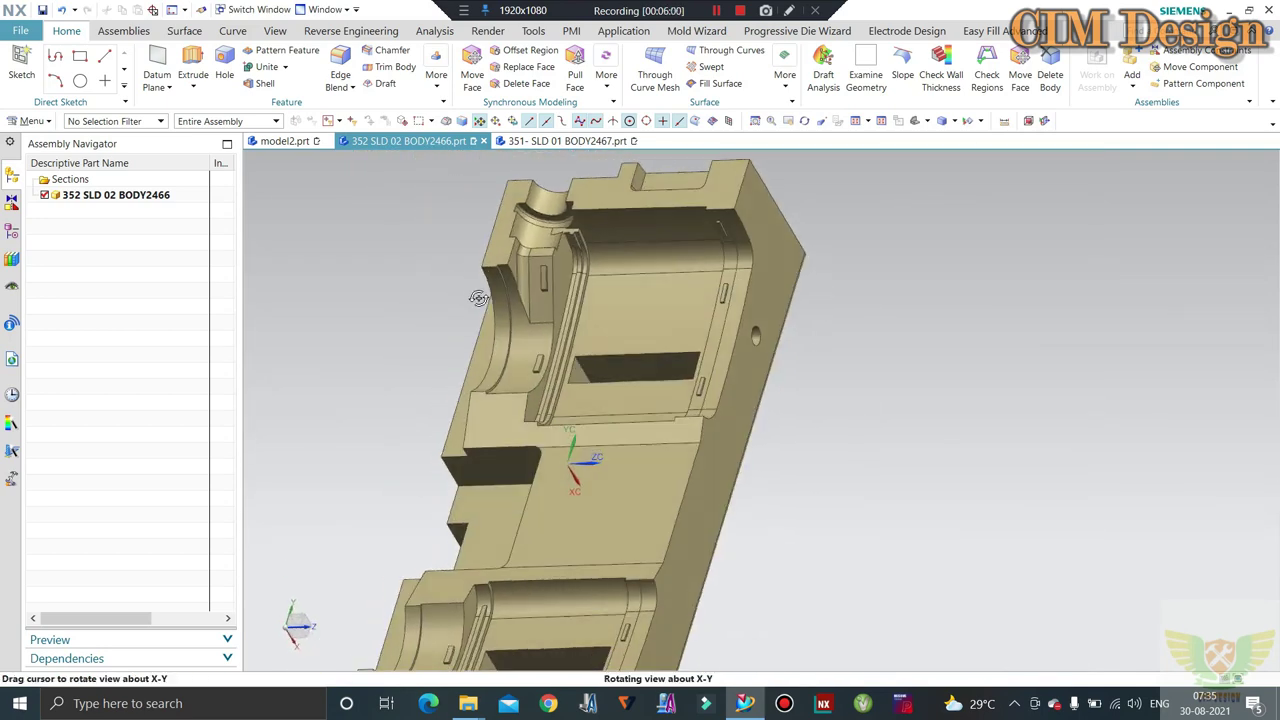
pyautogui.scroll(2, 530, 263)
pyautogui.scroll(2, 505, 252)
pyautogui.scroll(2, 485, 242)
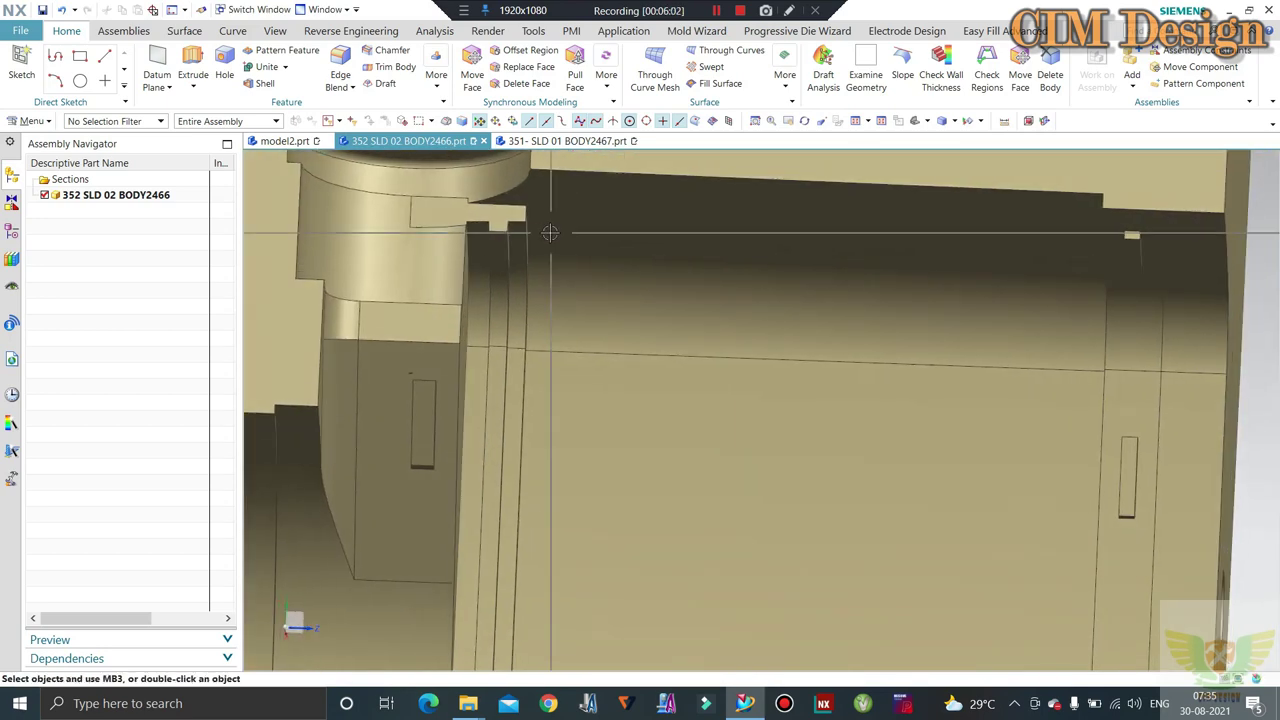
pyautogui.scroll(2, 469, 233)
pyautogui.scroll(1, 469, 233)
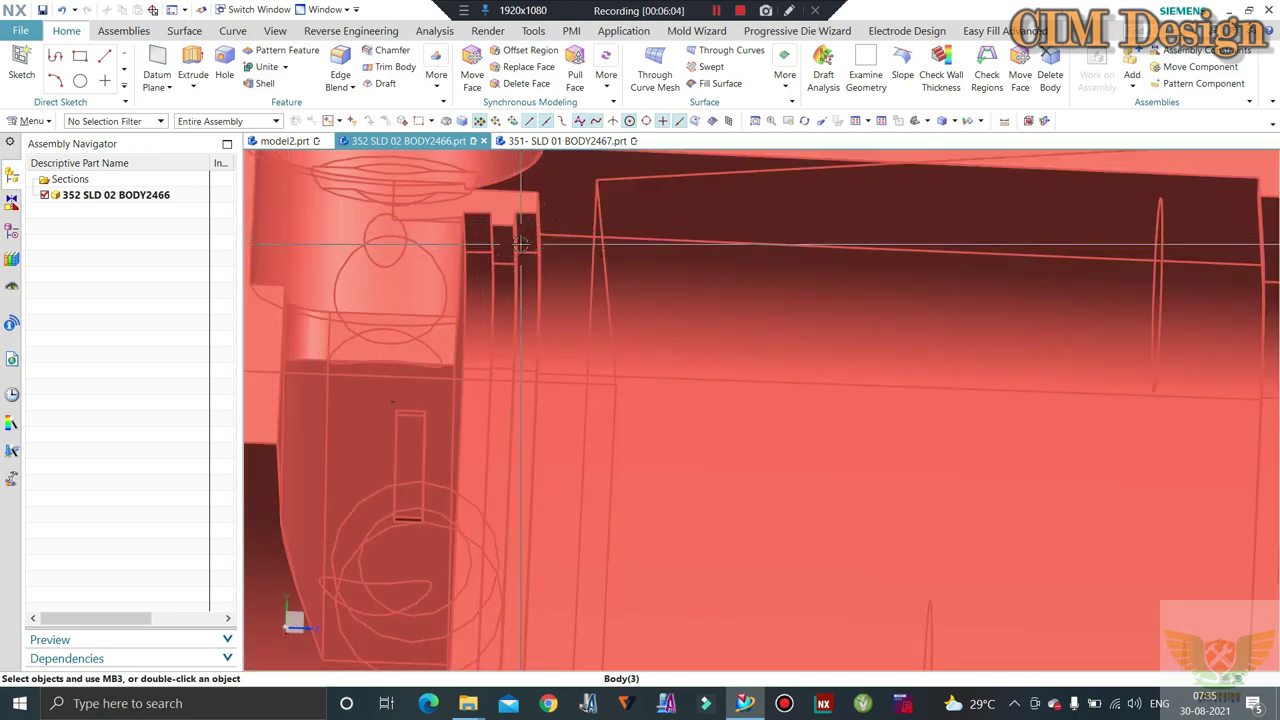
pyautogui.scroll(2, 525, 237)
pyautogui.scroll(2, 530, 230)
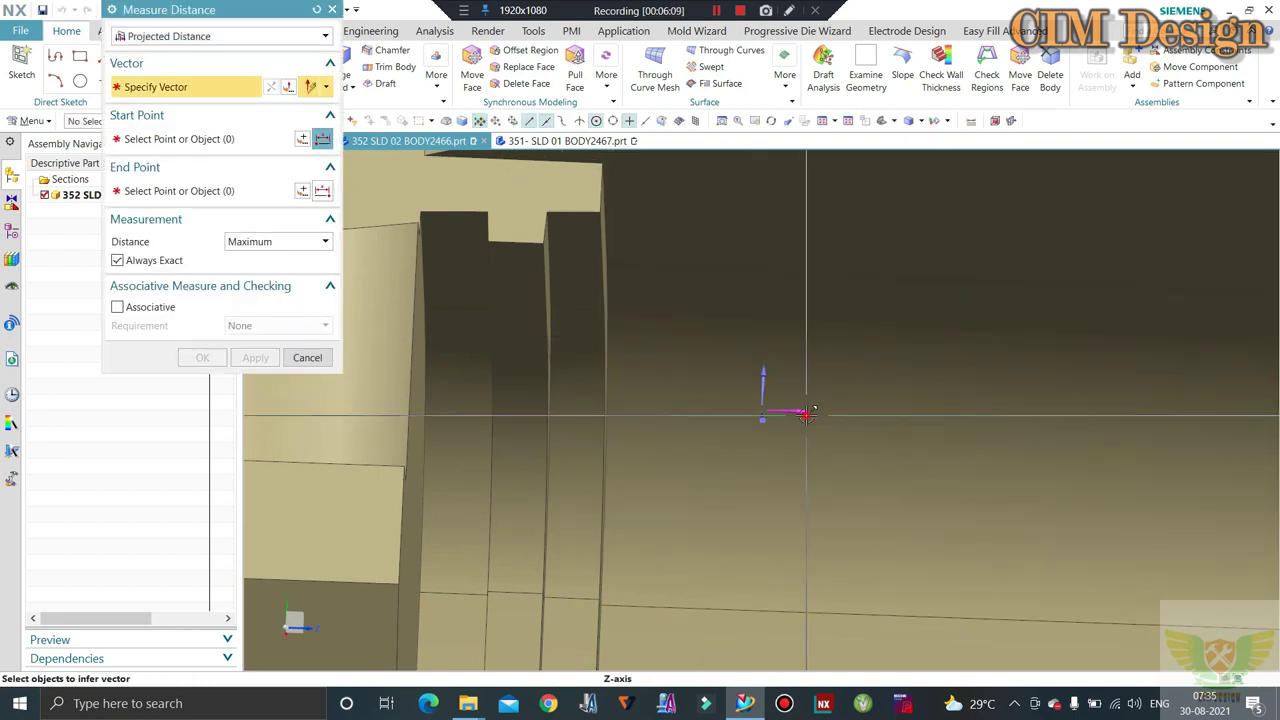
# Measure the Z-axis projected distance between the two slot edges (1.6080 mm) and close the dialog
pyautogui.click(808, 413)
pyautogui.scroll(1, 488, 242)
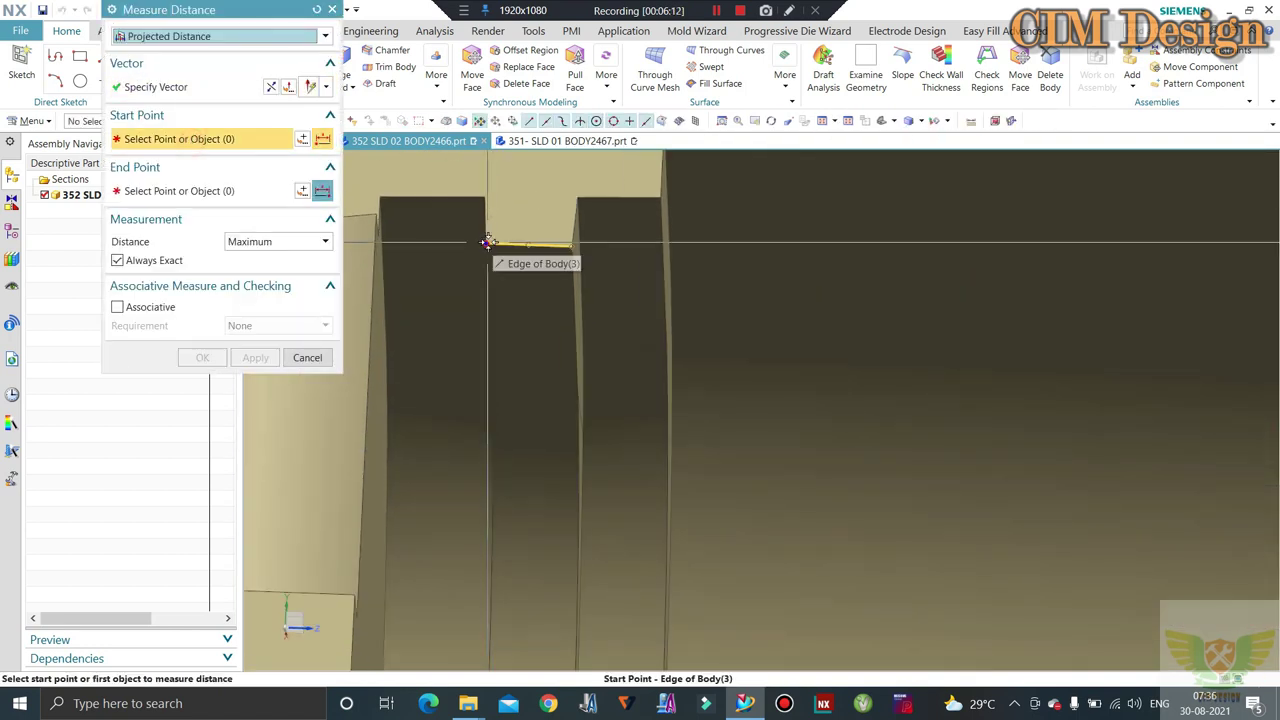
pyautogui.click(485, 243)
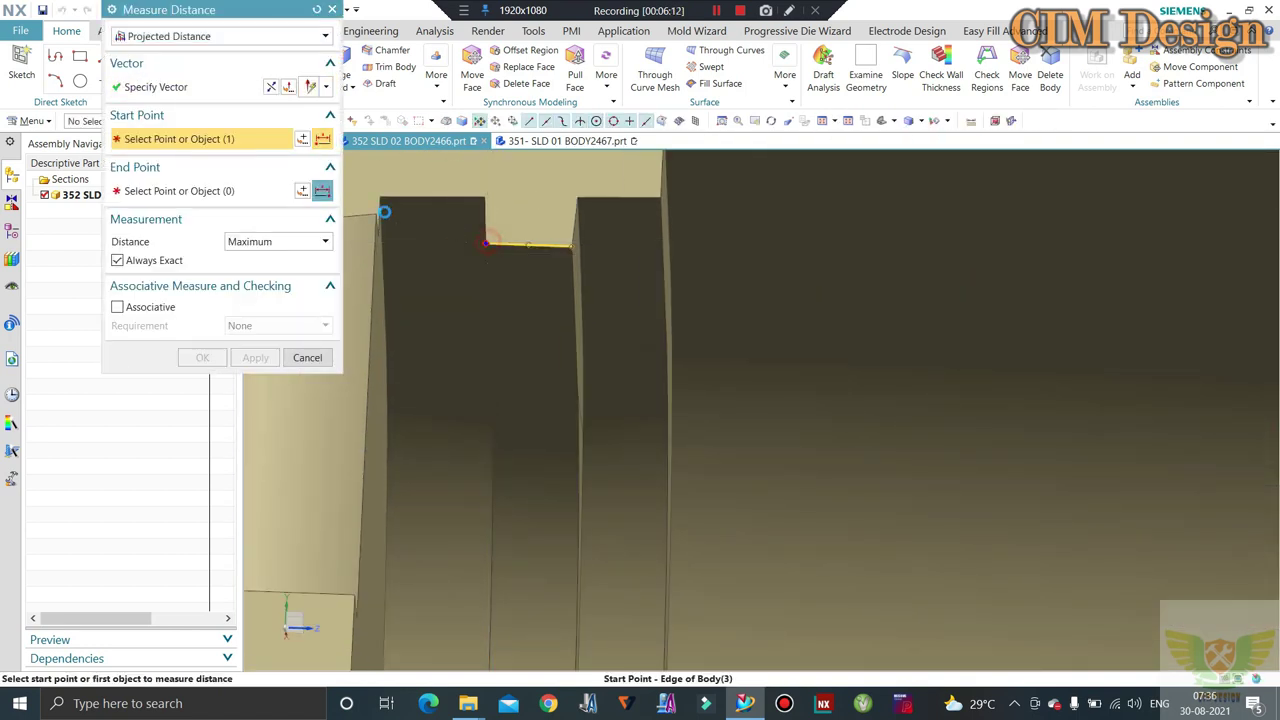
pyautogui.click(572, 249)
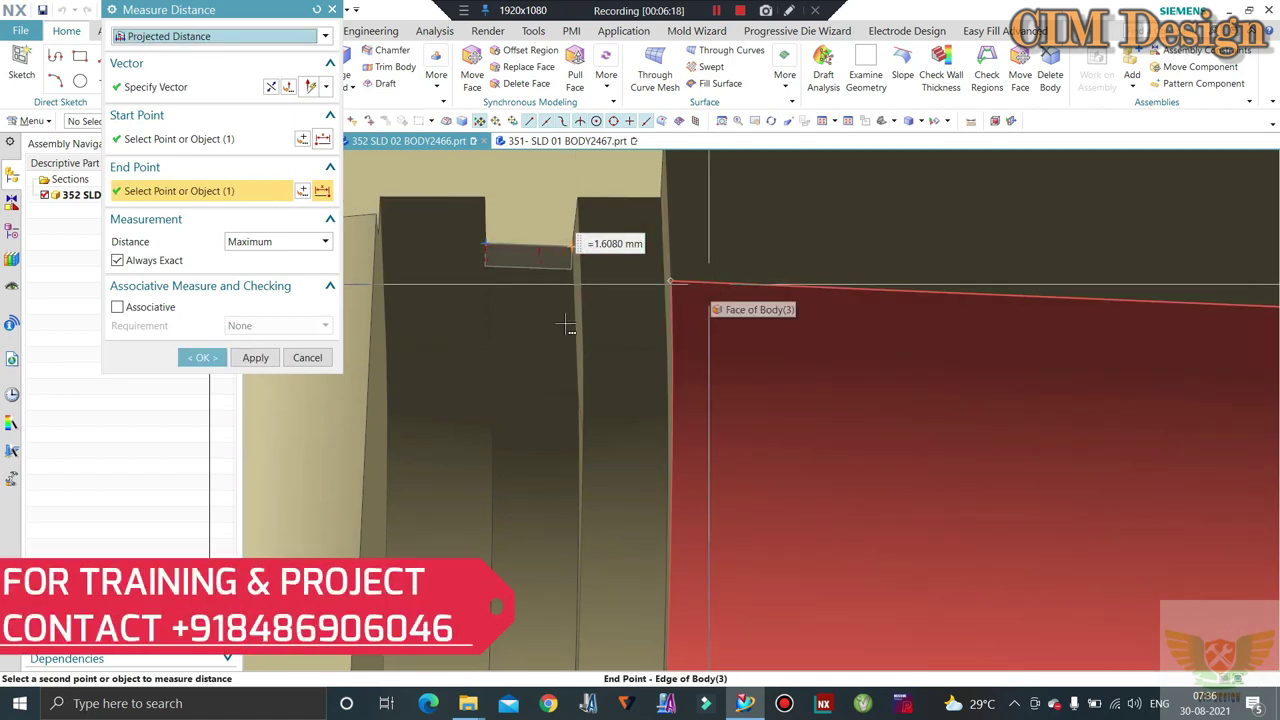
pyautogui.scroll(-2, 566, 326)
pyautogui.scroll(-2, 590, 290)
pyautogui.scroll(-2, 604, 270)
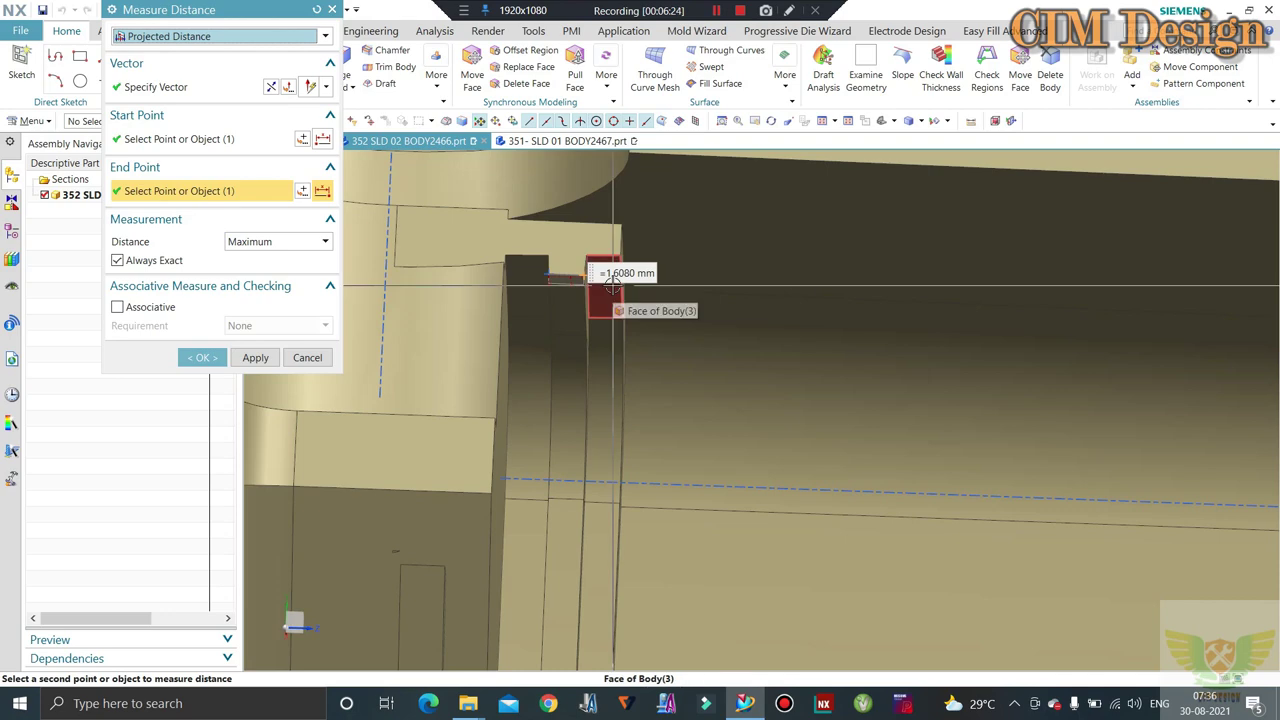
pyautogui.click(310, 358)
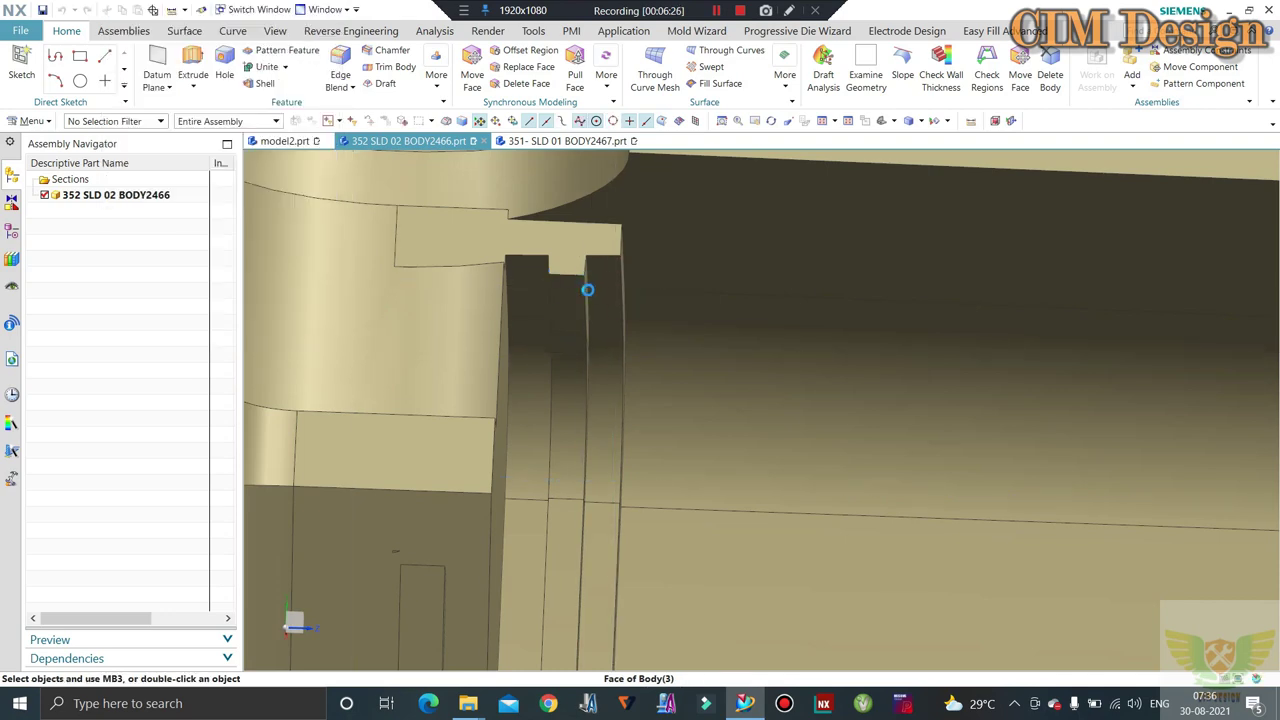
pyautogui.scroll(1, 587, 290)
pyautogui.scroll(1, 583, 287)
pyautogui.scroll(1, 578, 283)
pyautogui.scroll(1, 573, 279)
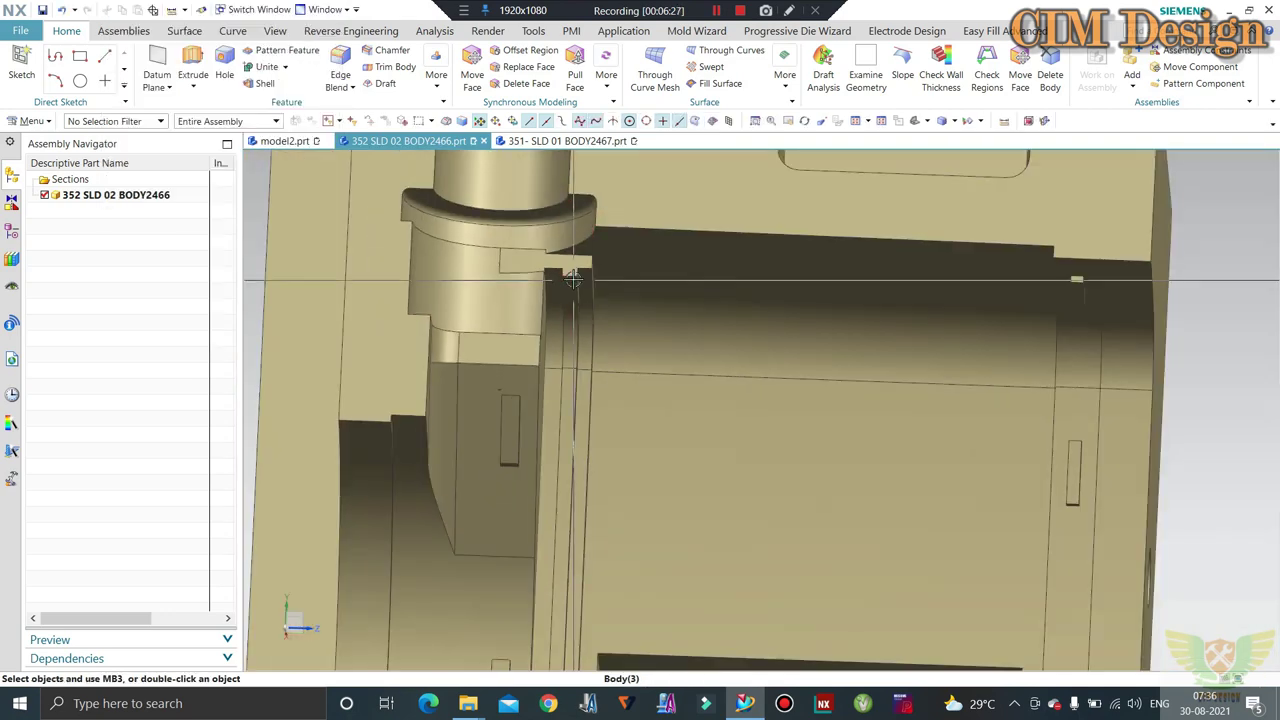
pyautogui.moveTo(573, 279); pyautogui.dragTo(571, 271, button='middle')
pyautogui.scroll(-3, 577, 224)
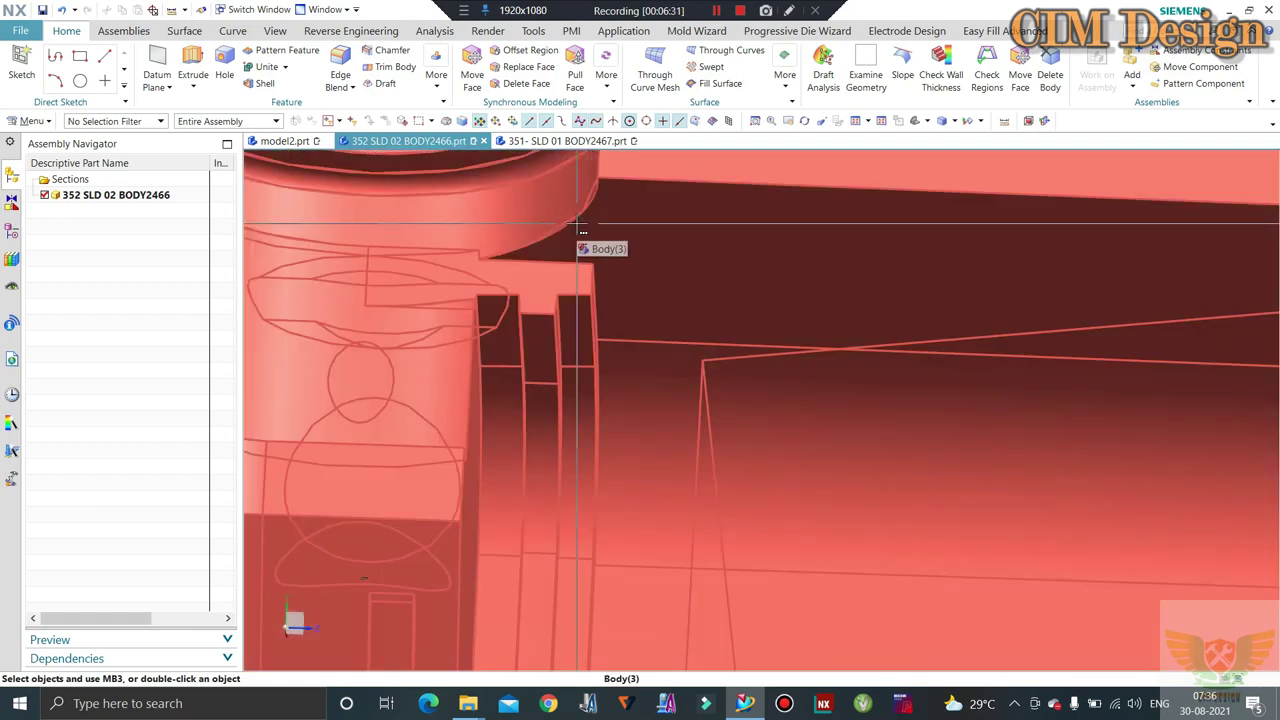
pyautogui.scroll(2, 582, 230)
pyautogui.scroll(2, 580, 235)
pyautogui.scroll(1, 575, 245)
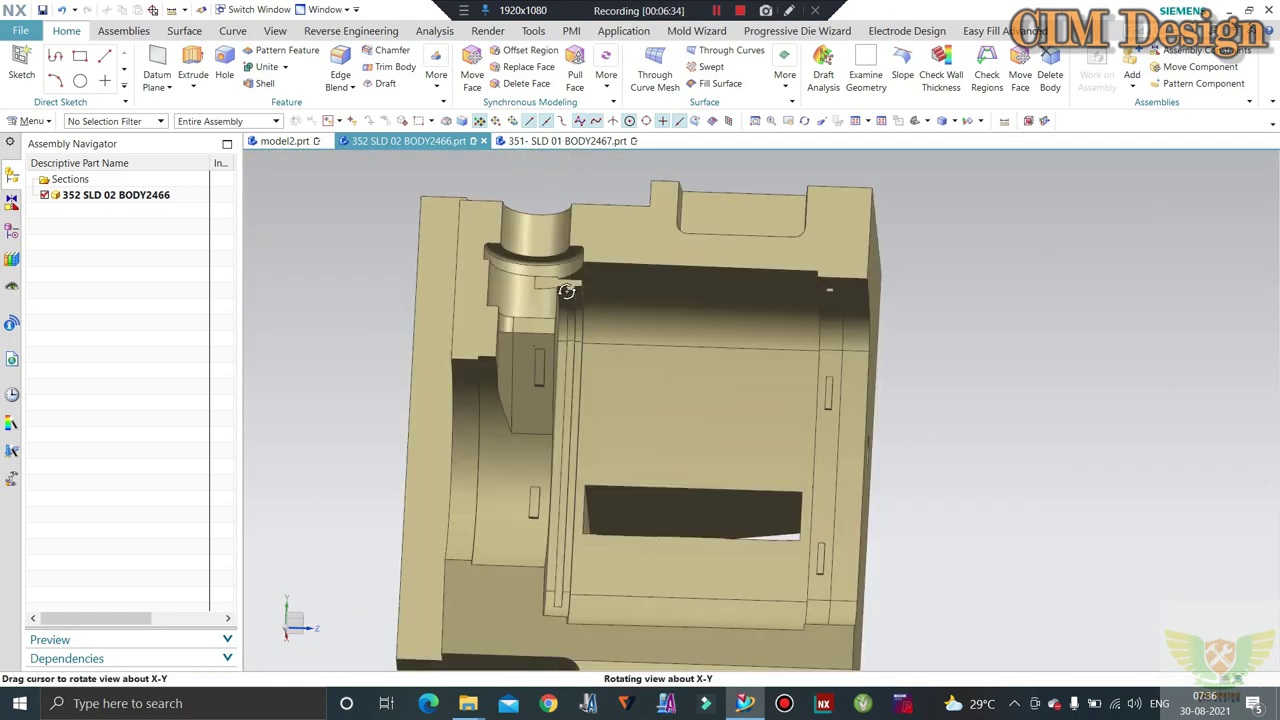
pyautogui.moveTo(575, 245); pyautogui.dragTo(551, 296, button='middle')
pyautogui.scroll(-3, 555, 295)
pyautogui.scroll(1, 570, 293)
pyautogui.scroll(1, 585, 291)
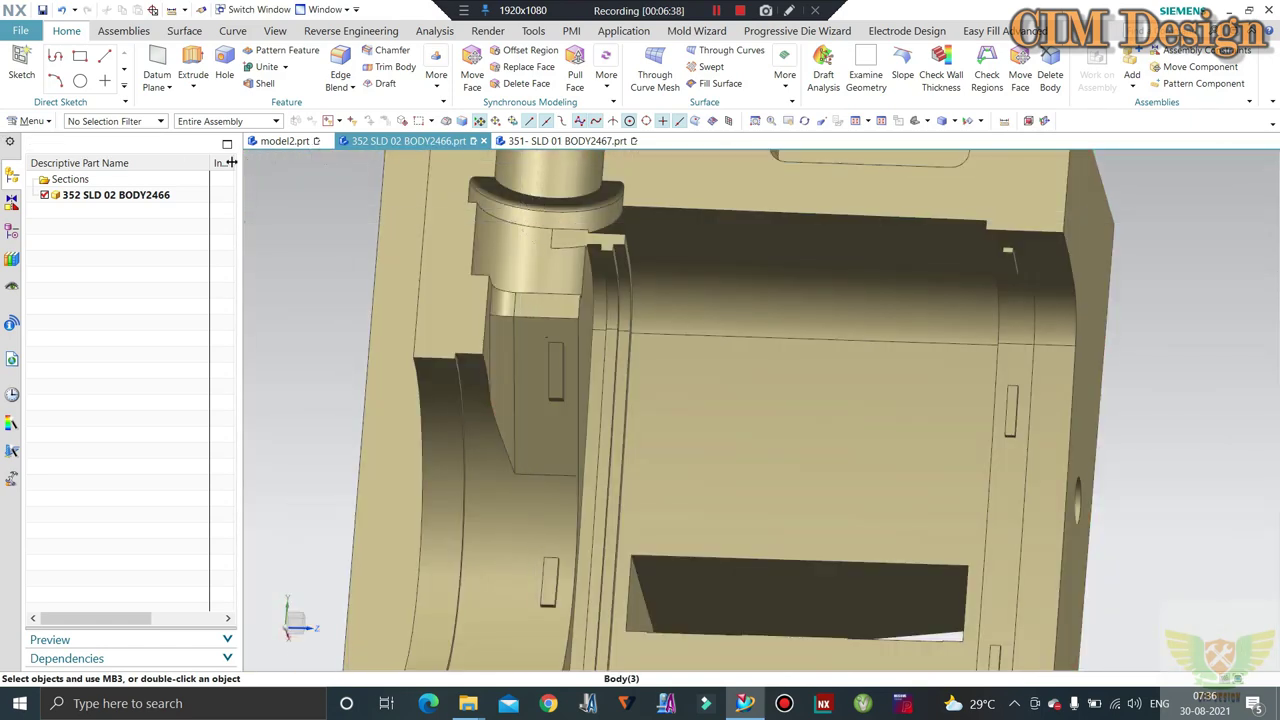
pyautogui.click(157, 121)
pyautogui.scroll(2, 613, 229)
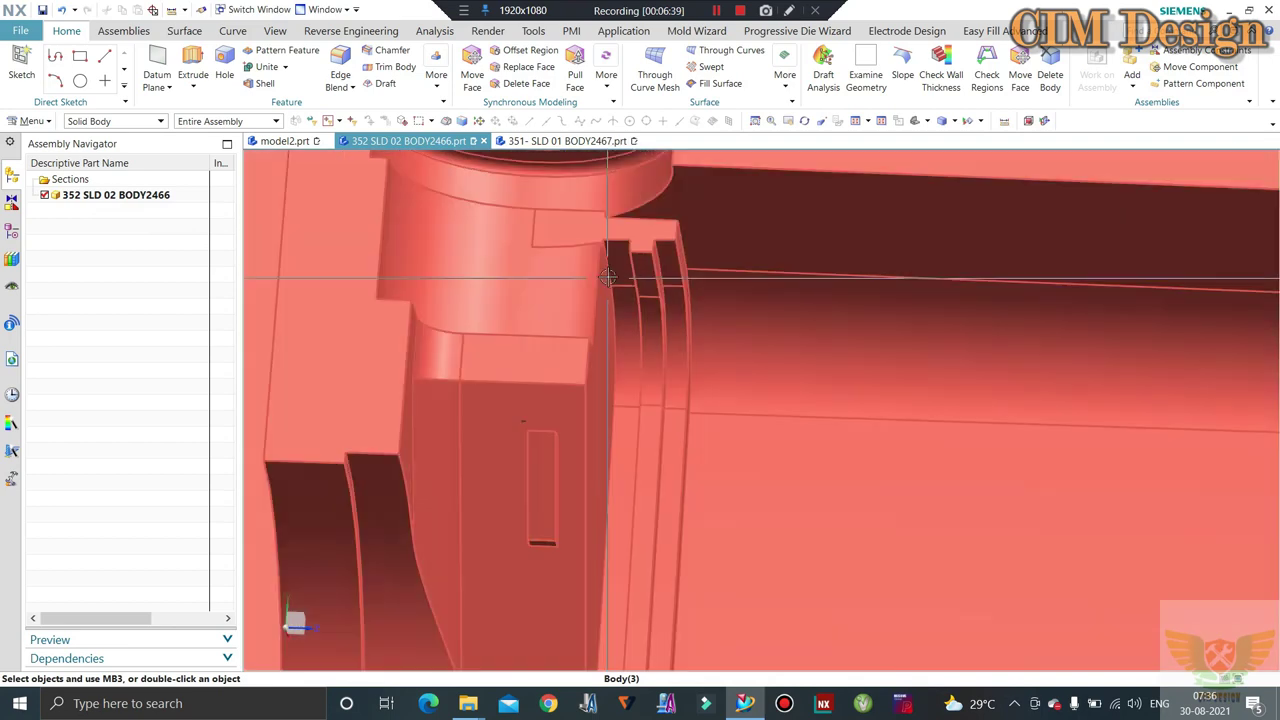
pyautogui.scroll(-4, 640, 268)
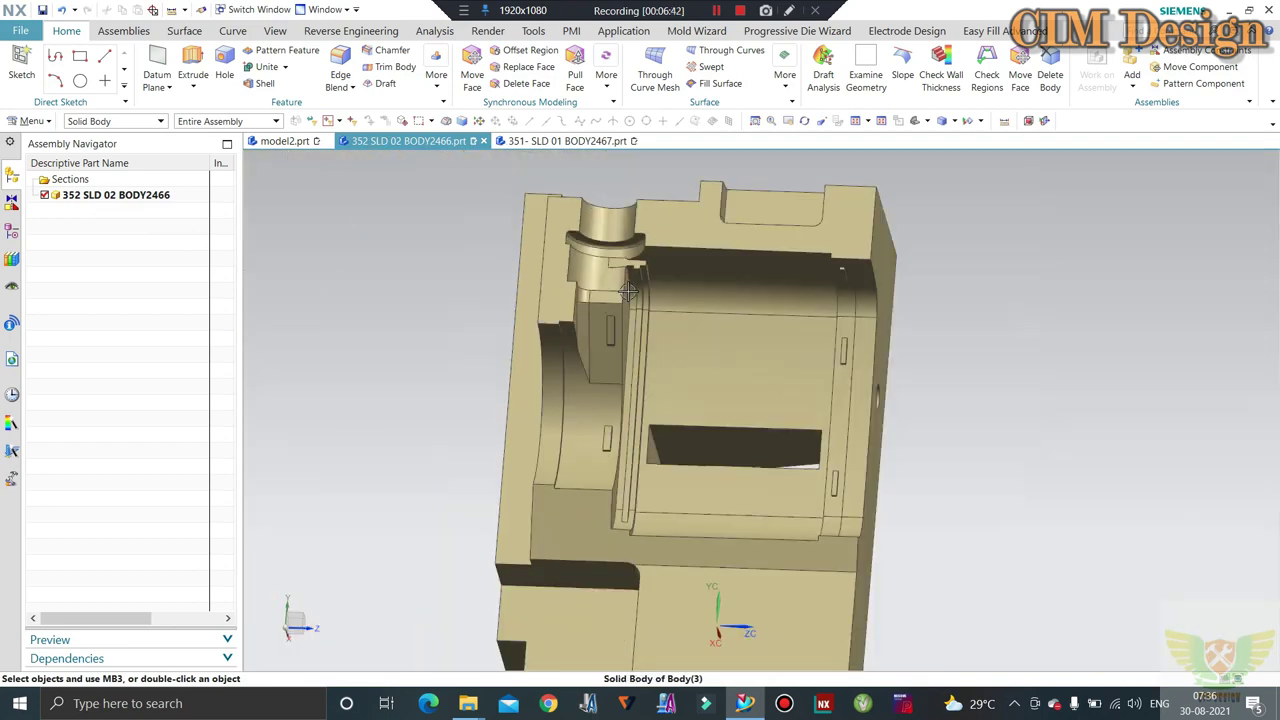
pyautogui.moveTo(627, 311)
pyautogui.mouseDown(button='middle')
pyautogui.moveTo(591, 283)
pyautogui.moveTo(610, 335)
pyautogui.mouseUp(button='middle')
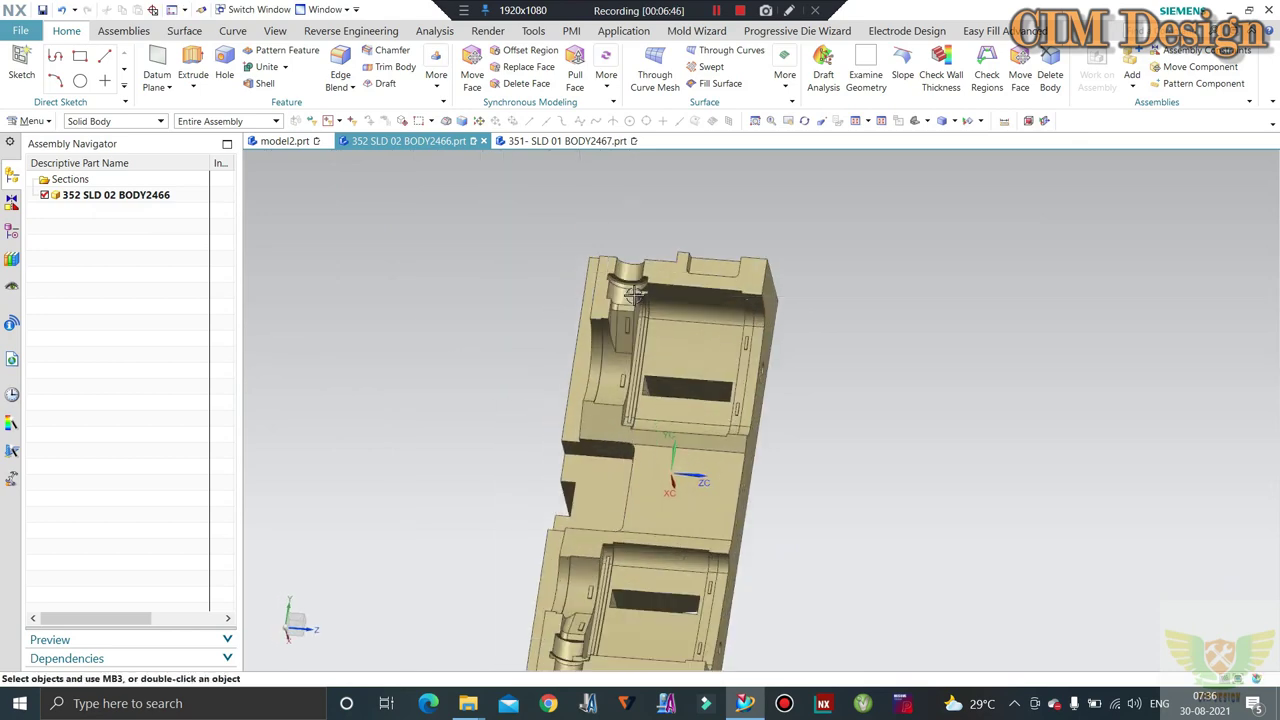
pyautogui.scroll(3, 635, 293)
pyautogui.moveTo(600, 277); pyautogui.dragTo(549, 381, button='middle')
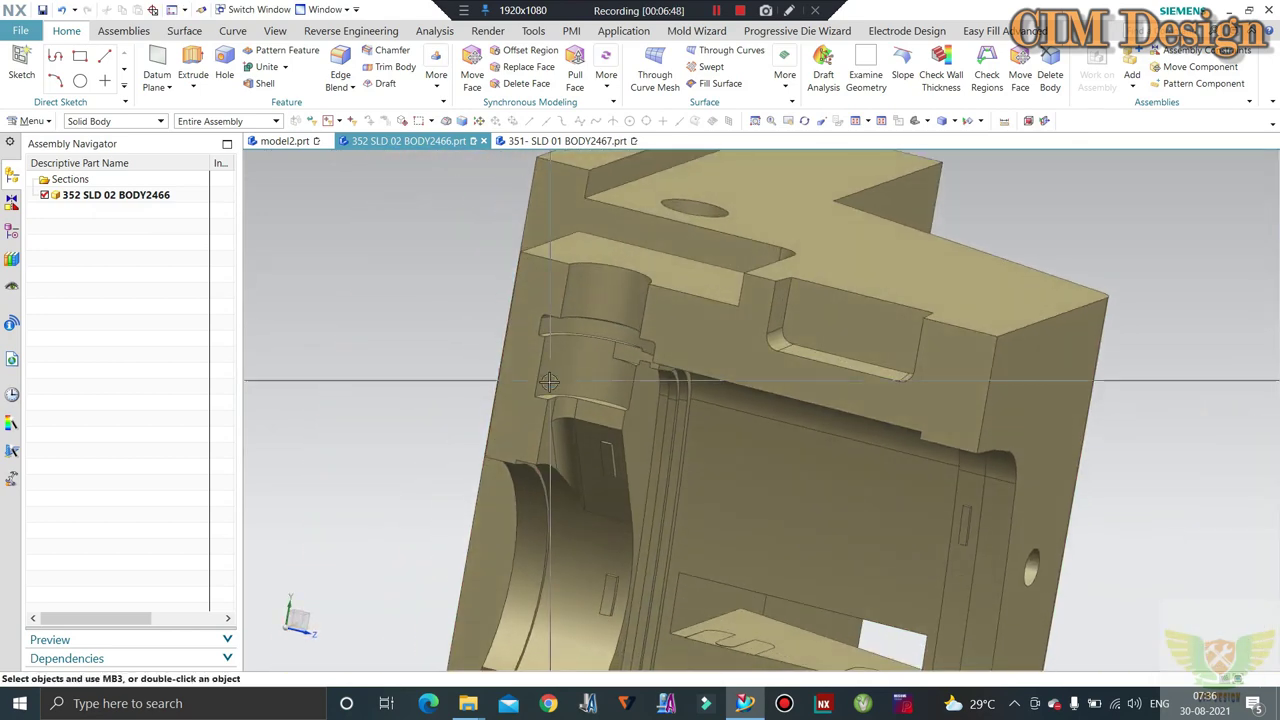
pyautogui.scroll(5, 549, 381)
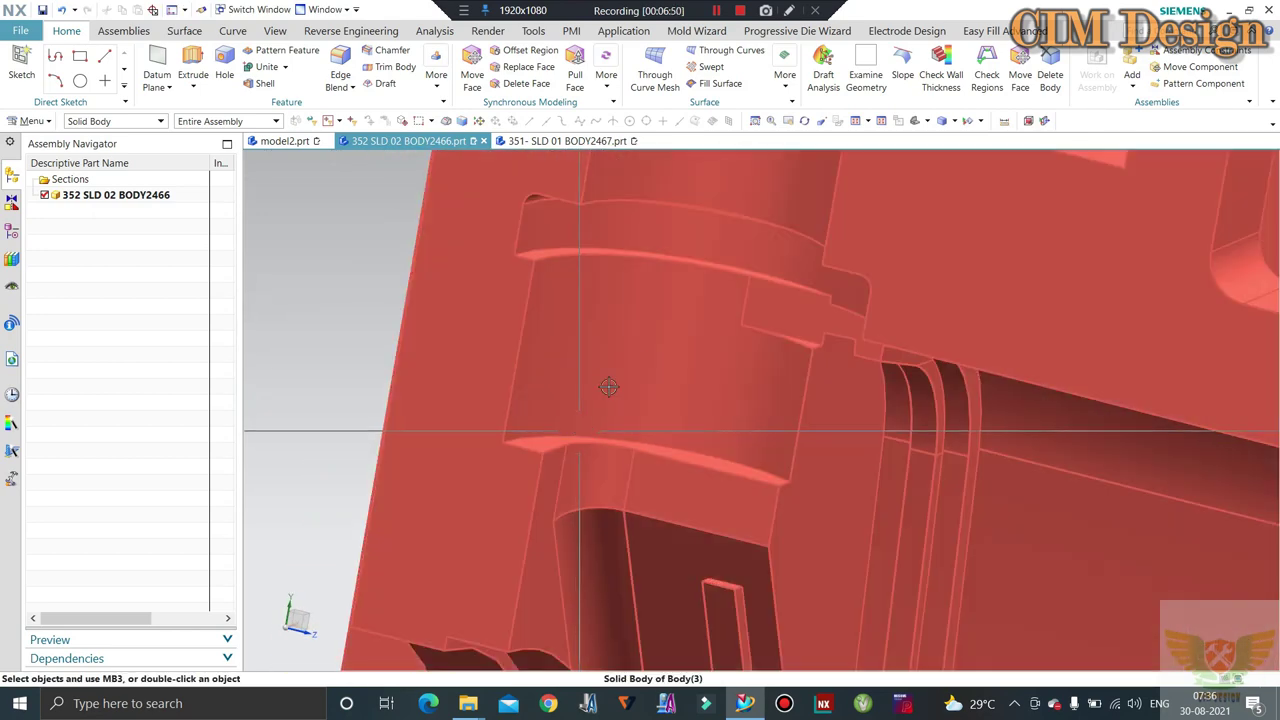
pyautogui.moveTo(608, 387)
pyautogui.mouseDown(button='middle')
pyautogui.moveTo(763, 410)
pyautogui.moveTo(687, 383)
pyautogui.moveTo(720, 486)
pyautogui.moveTo(771, 314)
pyautogui.moveTo(700, 390)
pyautogui.moveTo(627, 421)
pyautogui.mouseUp(button='middle')
pyautogui.scroll(3, 763, 410)
pyautogui.scroll(-3, 700, 420)
pyautogui.scroll(2, 627, 421)
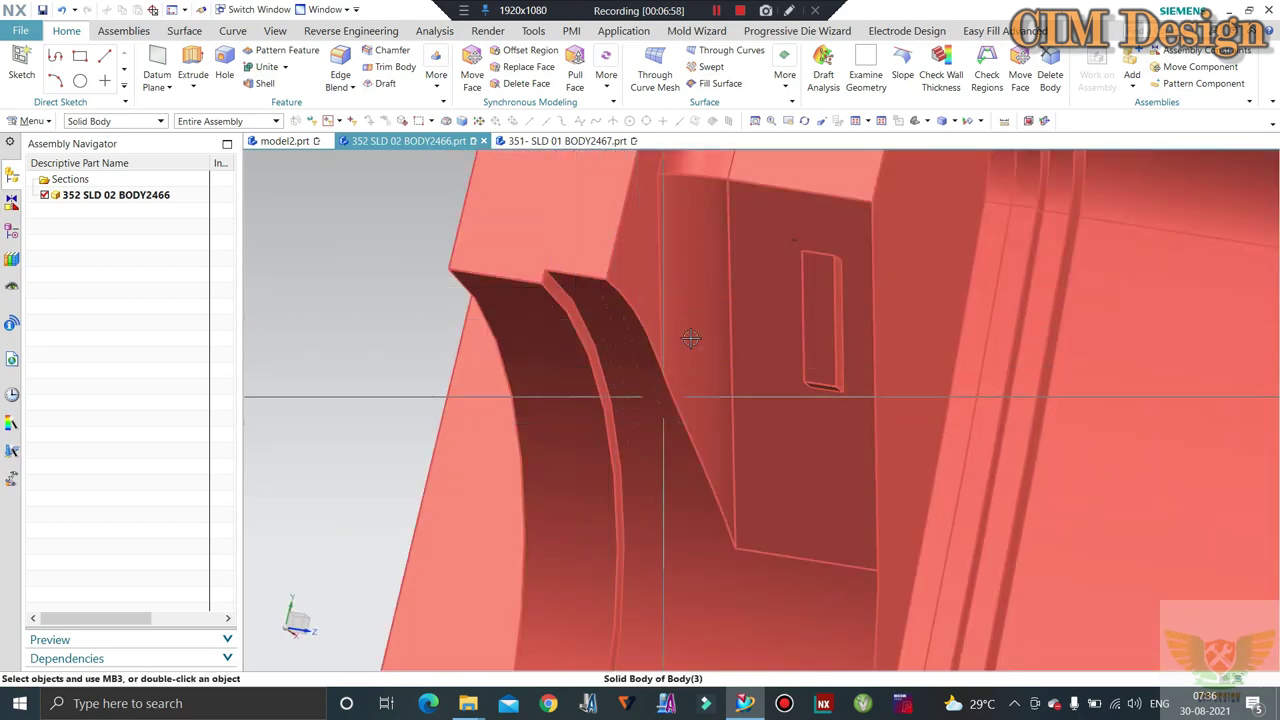
pyautogui.moveTo(691, 339)
pyautogui.mouseDown(button='middle')
pyautogui.moveTo(727, 282)
pyautogui.moveTo(821, 428)
pyautogui.mouseUp(button='middle')
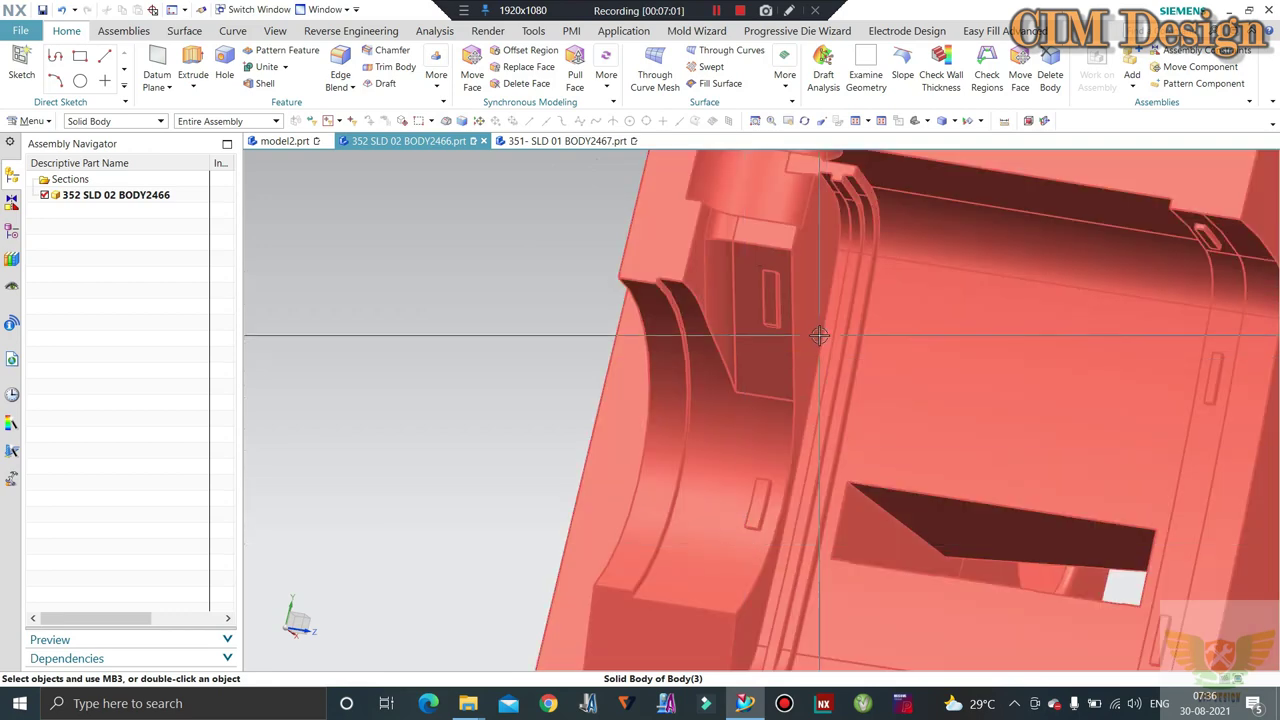
pyautogui.scroll(-3, 819, 336)
pyautogui.moveTo(557, 386); pyautogui.dragTo(666, 357, button='middle')
pyautogui.scroll(3, 787, 245)
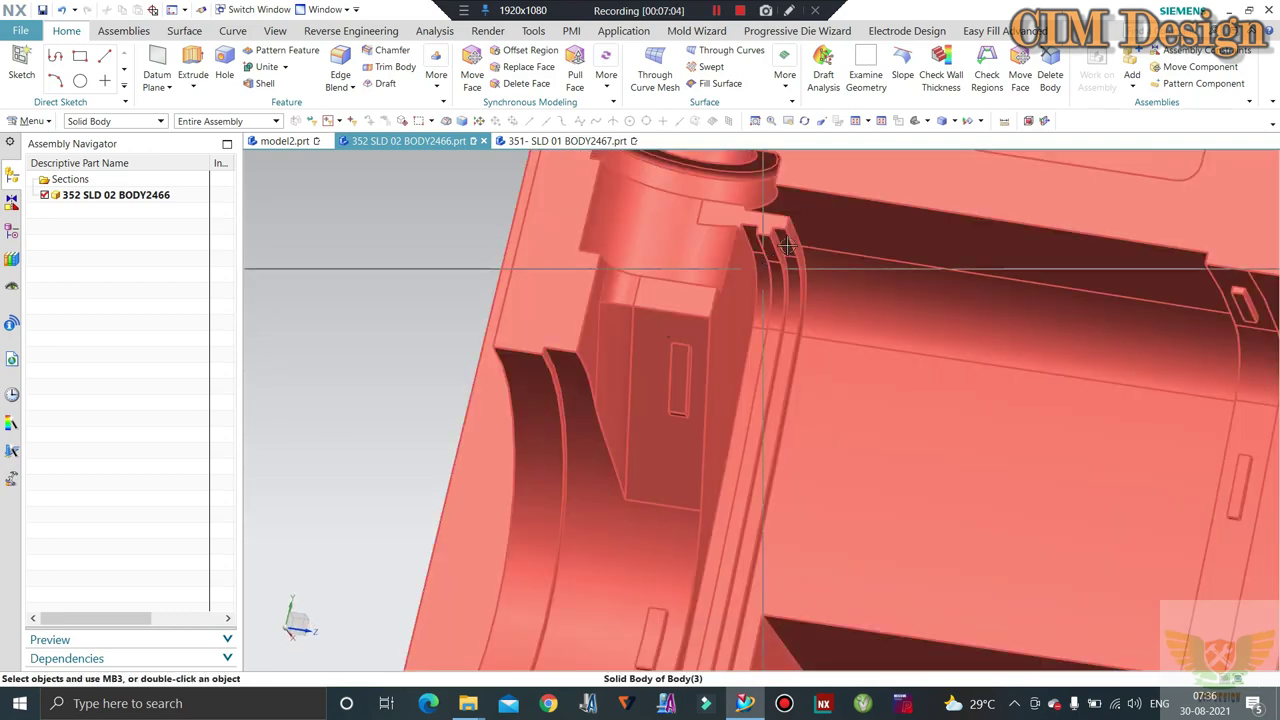
pyautogui.scroll(2, 787, 245)
pyautogui.scroll(-2, 587, 290)
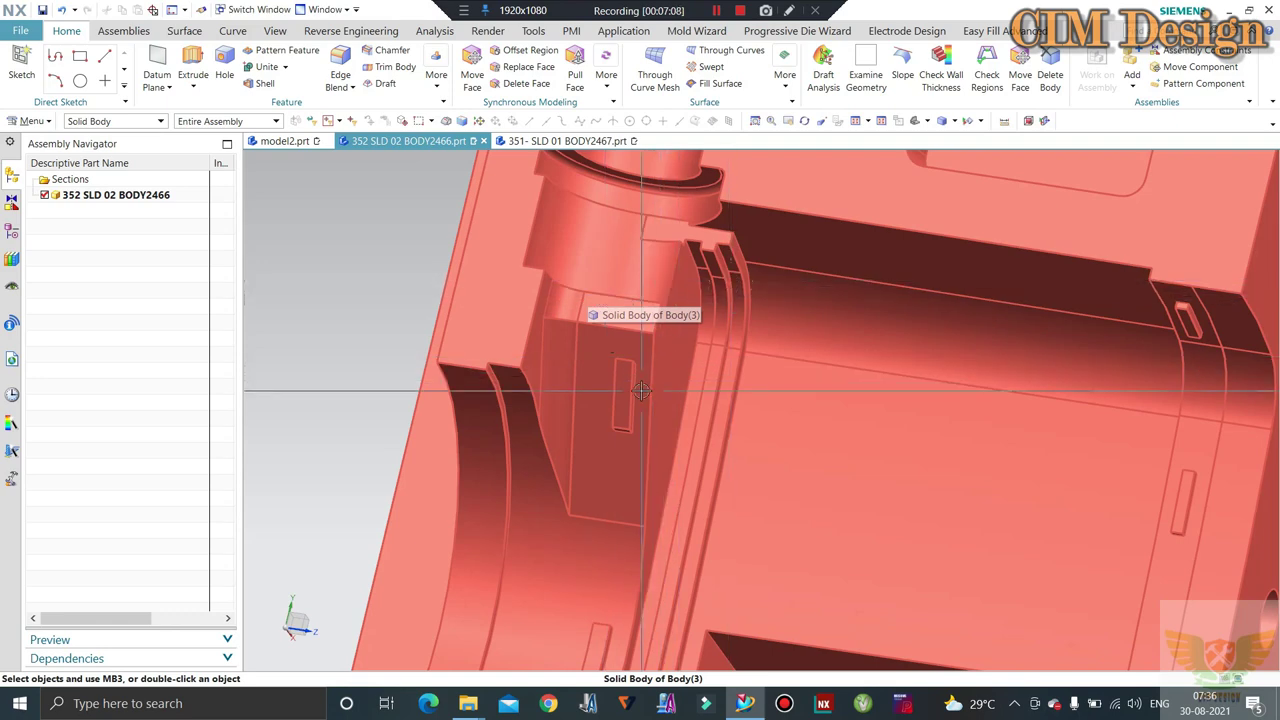
pyautogui.moveTo(687, 343); pyautogui.dragTo(588, 330, button='middle')
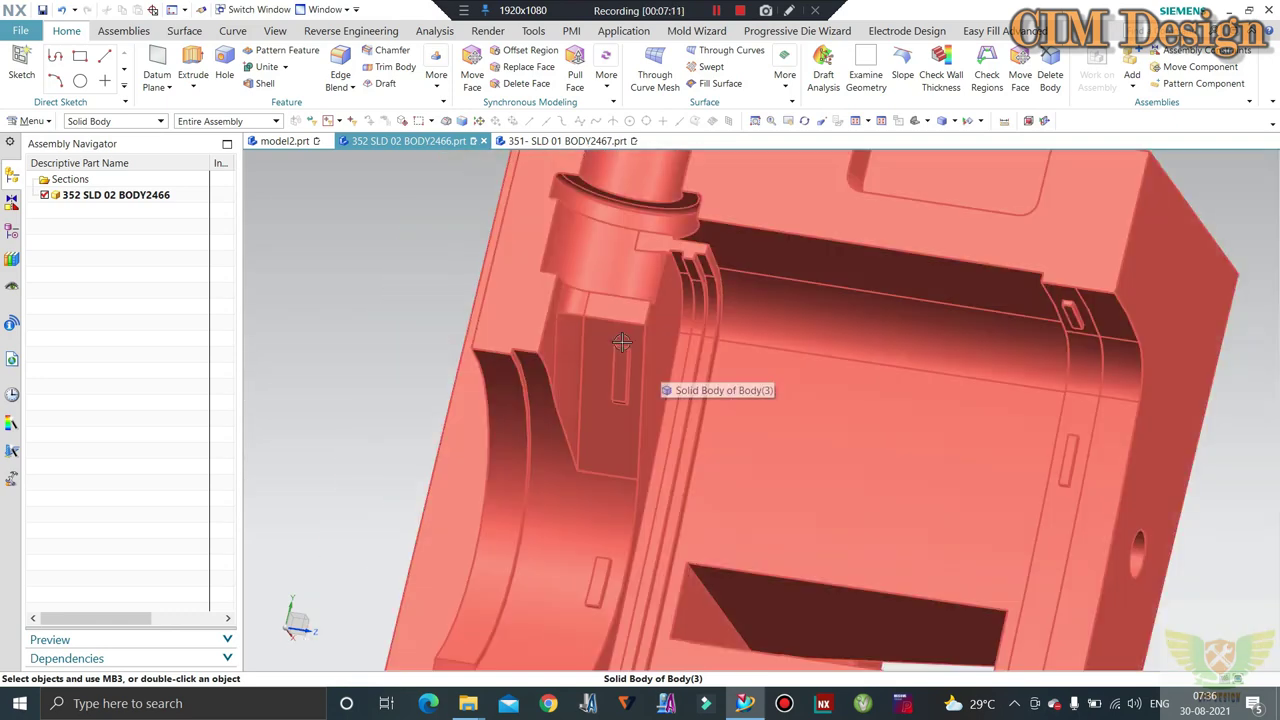
pyautogui.moveTo(661, 365)
pyautogui.mouseDown(button='middle')
pyautogui.moveTo(617, 308)
pyautogui.moveTo(717, 173)
pyautogui.mouseUp(button='middle')
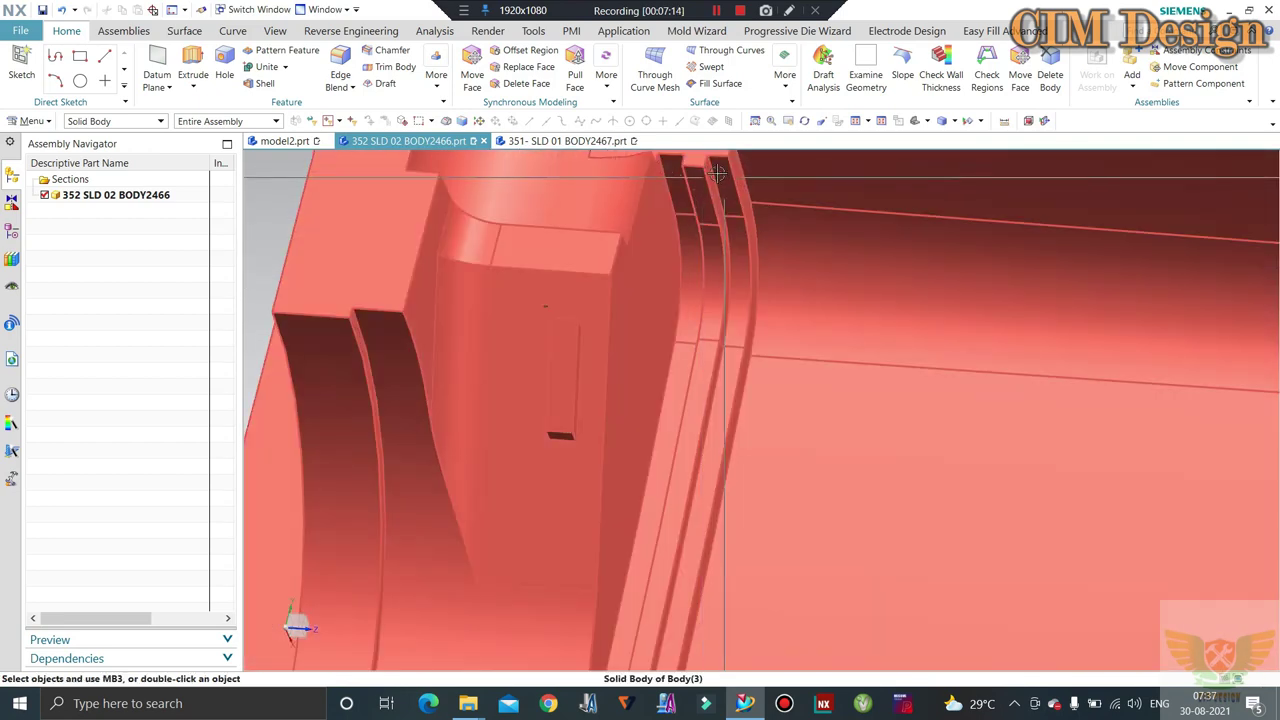
pyautogui.scroll(-3, 700, 221)
pyautogui.moveTo(700, 221)
pyautogui.mouseDown(button='middle')
pyautogui.moveTo(810, 347)
pyautogui.moveTo(706, 196)
pyautogui.mouseUp(button='middle')
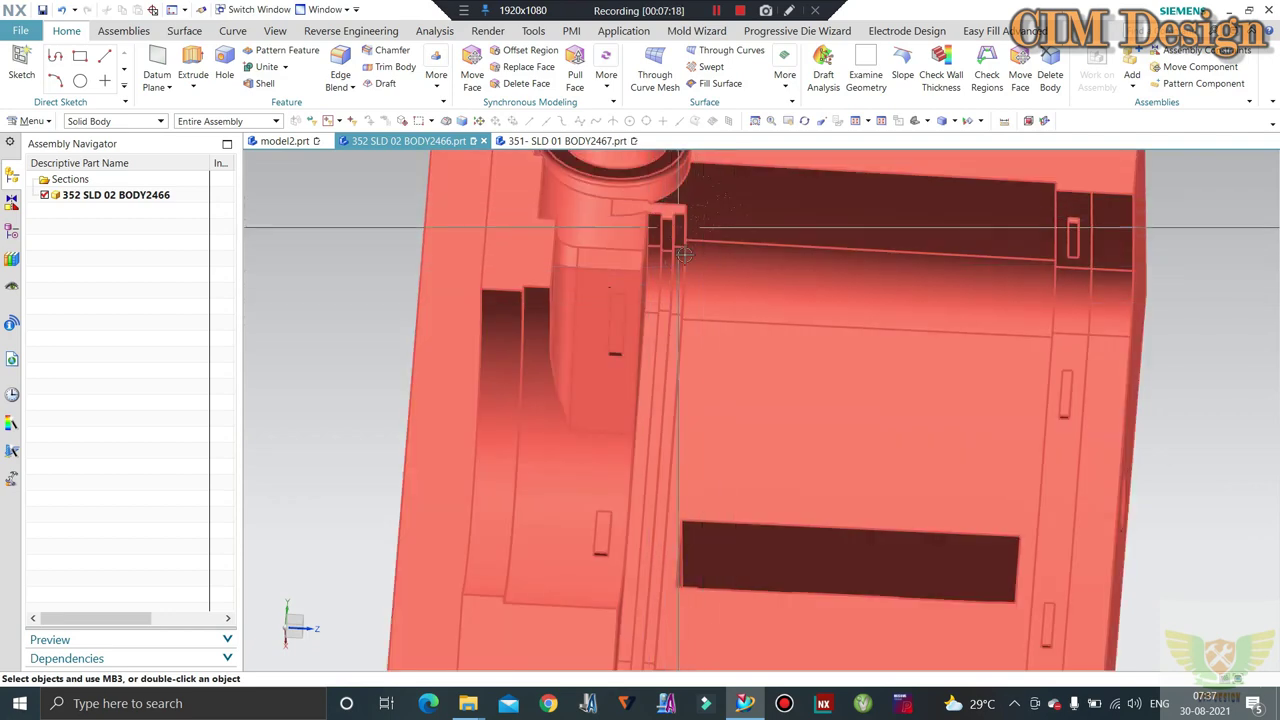
pyautogui.scroll(3, 684, 255)
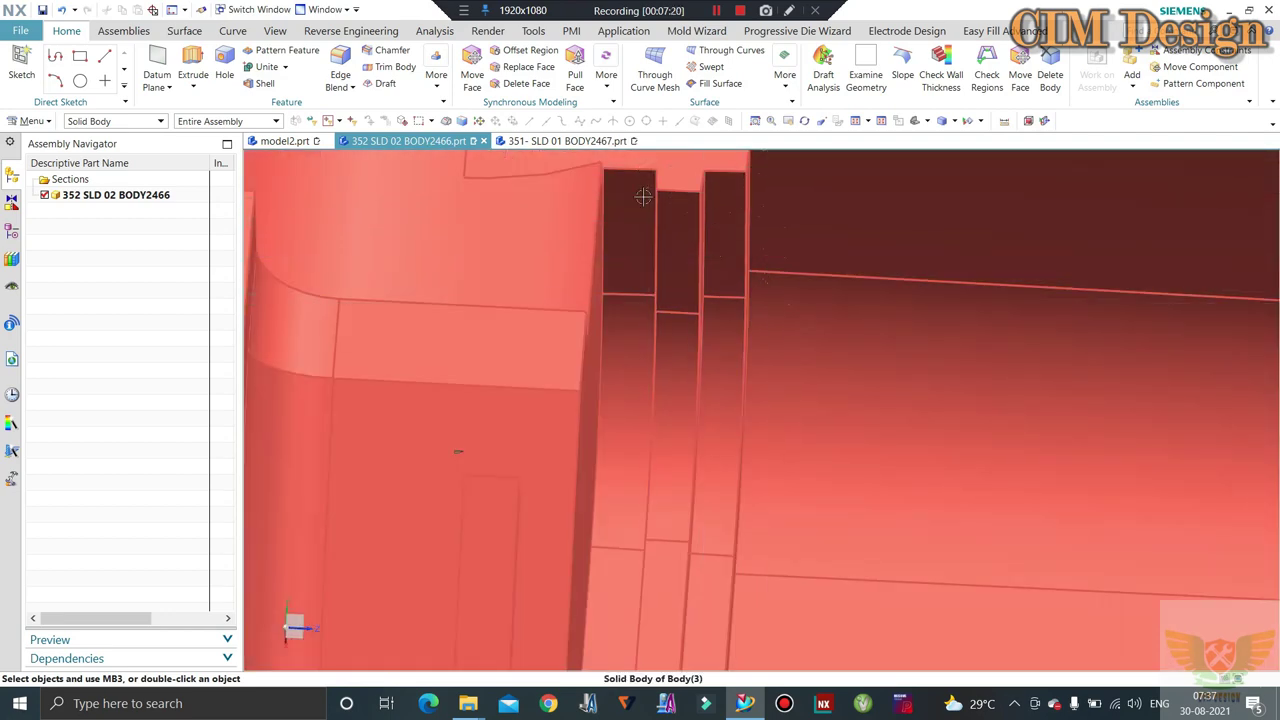
pyautogui.scroll(-2, 643, 197)
pyautogui.scroll(-2, 788, 191)
pyautogui.moveTo(1040, 178); pyautogui.dragTo(1057, 254, button='middle')
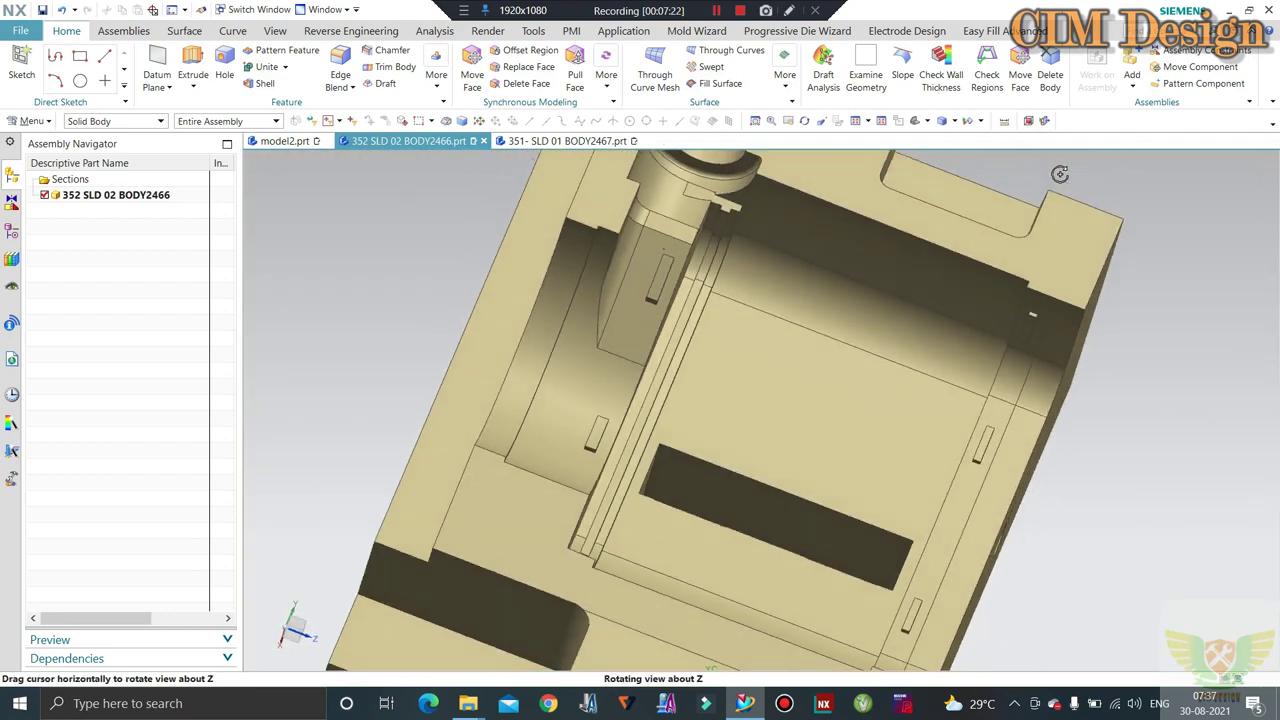
pyautogui.scroll(2, 1057, 254)
pyautogui.moveTo(1088, 309); pyautogui.dragTo(1057, 315, button='middle')
pyautogui.scroll(-1, 1000, 340)
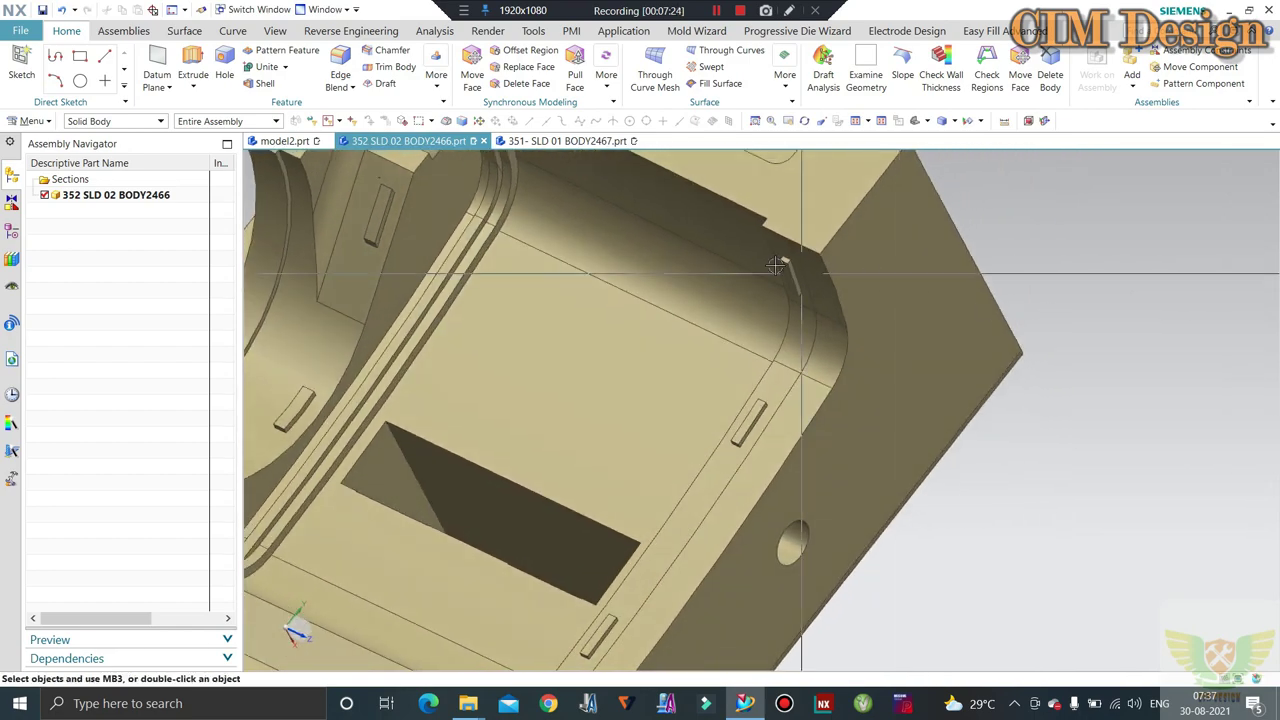
pyautogui.scroll(2, 950, 360)
pyautogui.scroll(-2, 920, 375)
pyautogui.scroll(-1, 907, 381)
pyautogui.scroll(-2, 907, 381)
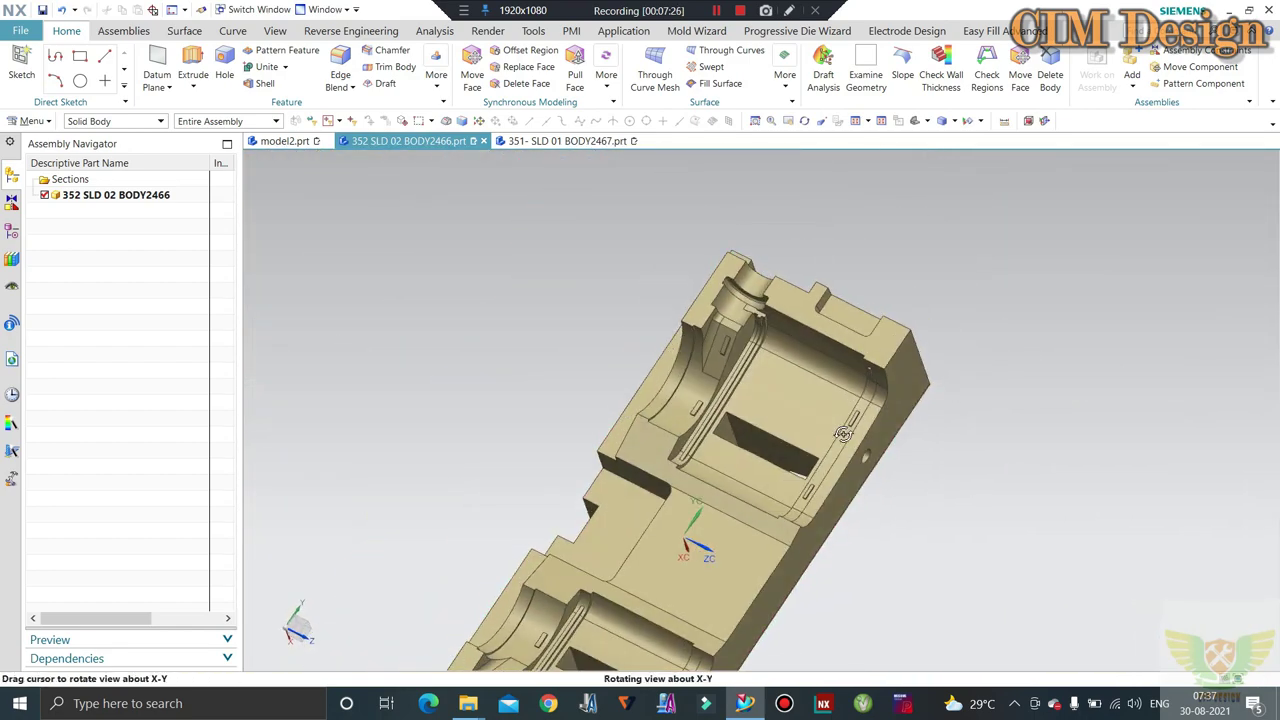
pyautogui.moveTo(907, 381)
pyautogui.mouseDown(button='middle')
pyautogui.moveTo(726, 400)
pyautogui.moveTo(700, 425)
pyautogui.moveTo(717, 340)
pyautogui.moveTo(706, 397)
pyautogui.mouseUp(button='middle')
pyautogui.scroll(2, 740, 400)
pyautogui.scroll(-1, 700, 425)
pyautogui.scroll(3, 778, 305)
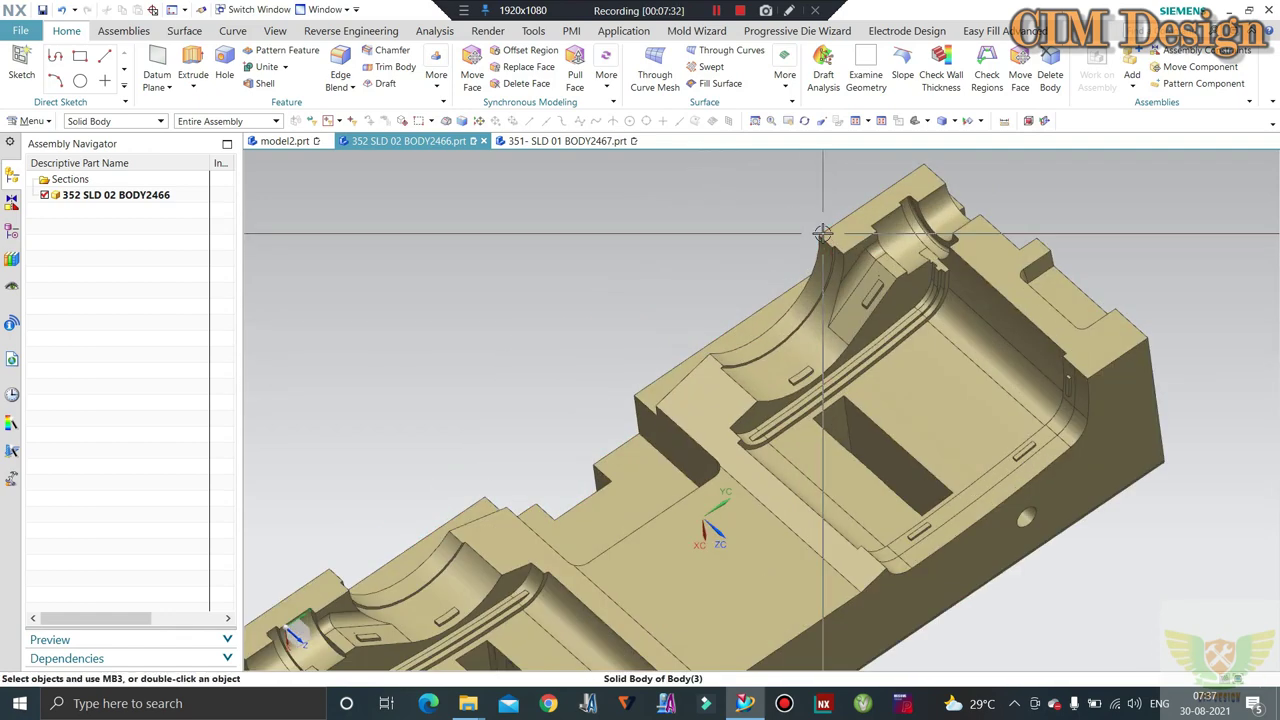
pyautogui.scroll(-3, 674, 271)
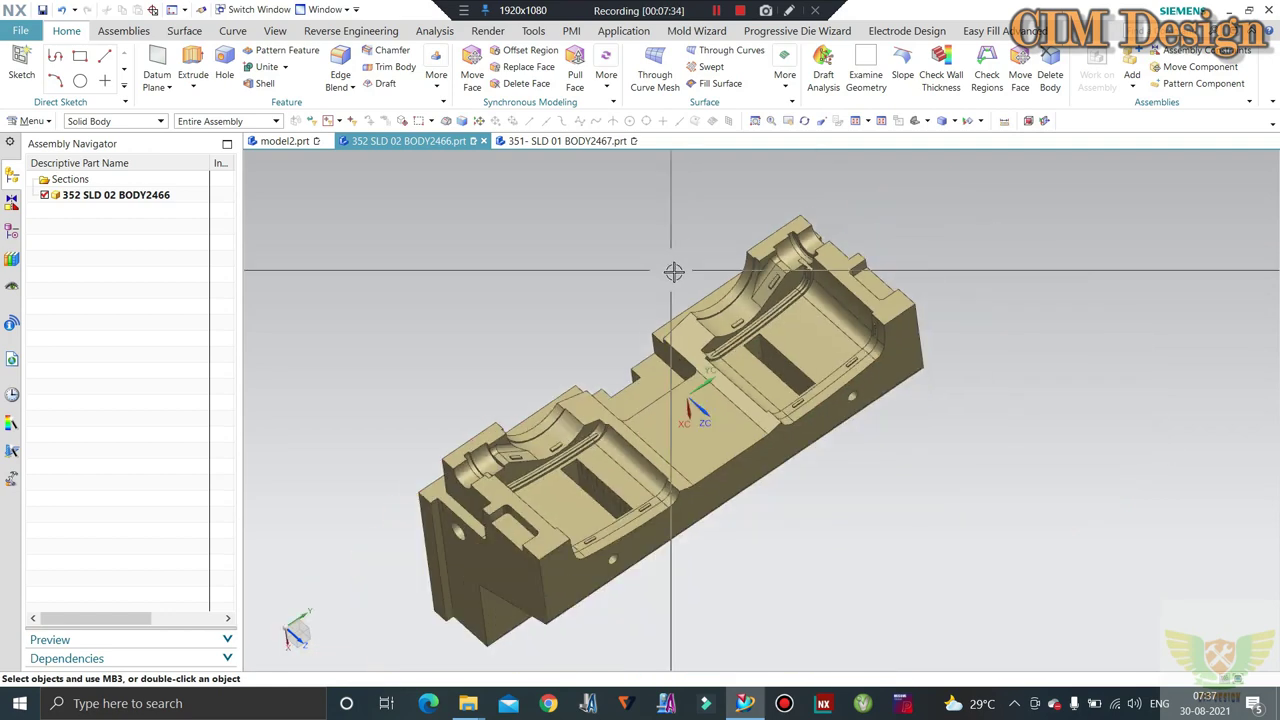
pyautogui.moveTo(674, 271)
pyautogui.mouseDown(button='middle')
pyautogui.moveTo(700, 249)
pyautogui.moveTo(686, 251)
pyautogui.moveTo(728, 257)
pyautogui.mouseUp(button='middle')
pyautogui.scroll(3, 719, 270)
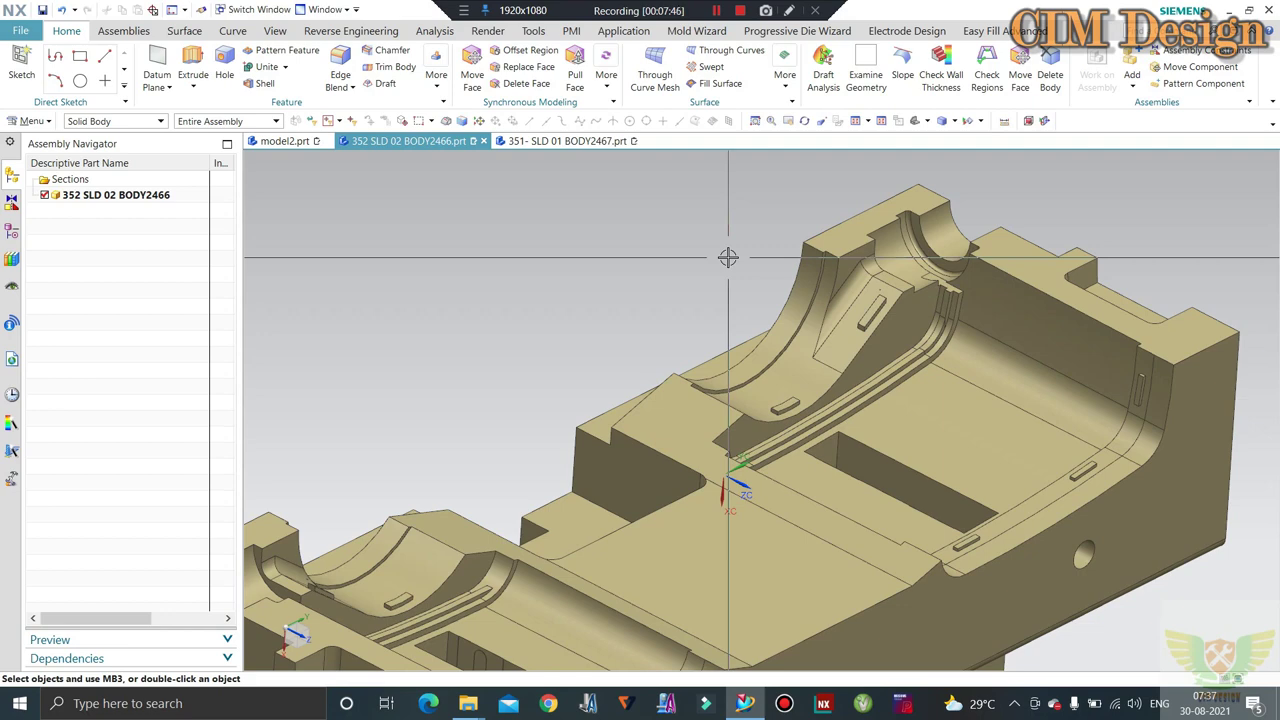
pyautogui.scroll(-3, 760, 290)
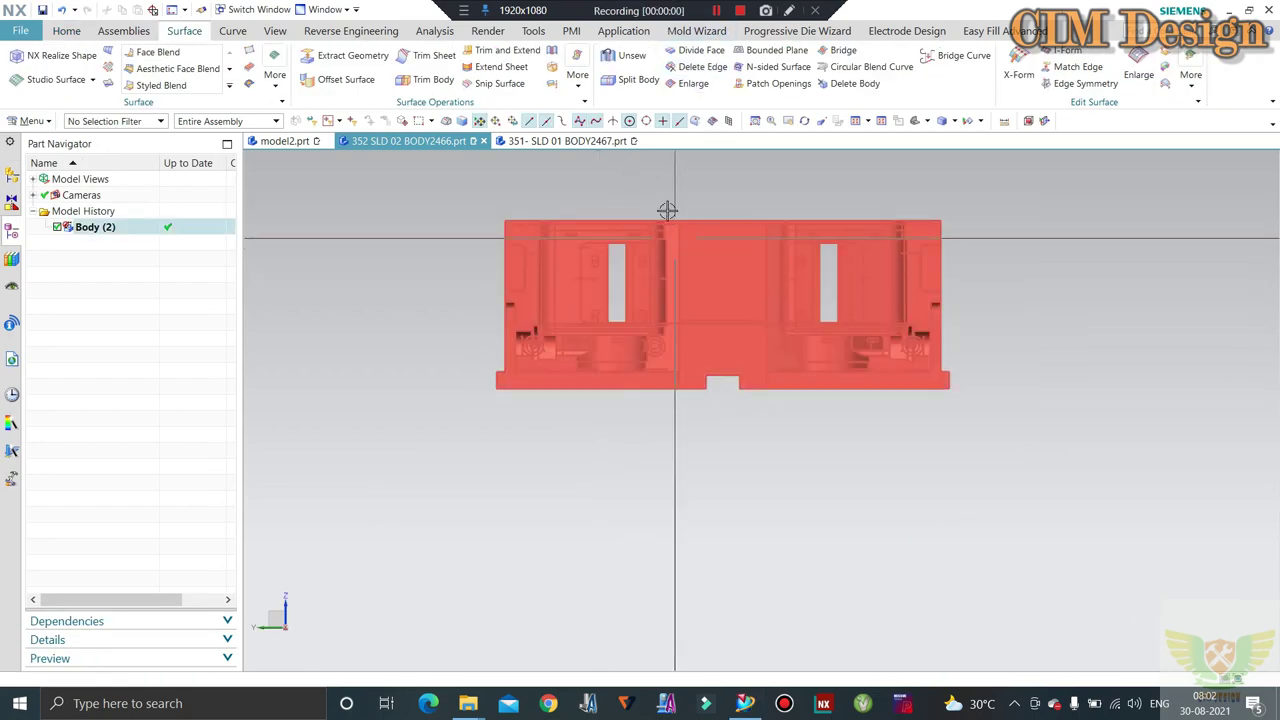
pyautogui.moveTo(596, 298)
pyautogui.mouseDown(button='middle')
pyautogui.moveTo(590, 274)
pyautogui.moveTo(621, 274)
pyautogui.moveTo(600, 429)
pyautogui.mouseUp(button='middle')
pyautogui.scroll(3, 590, 274)
pyautogui.scroll(-2, 621, 274)
pyautogui.scroll(3, 594, 378)
pyautogui.scroll(-3, 545, 215)
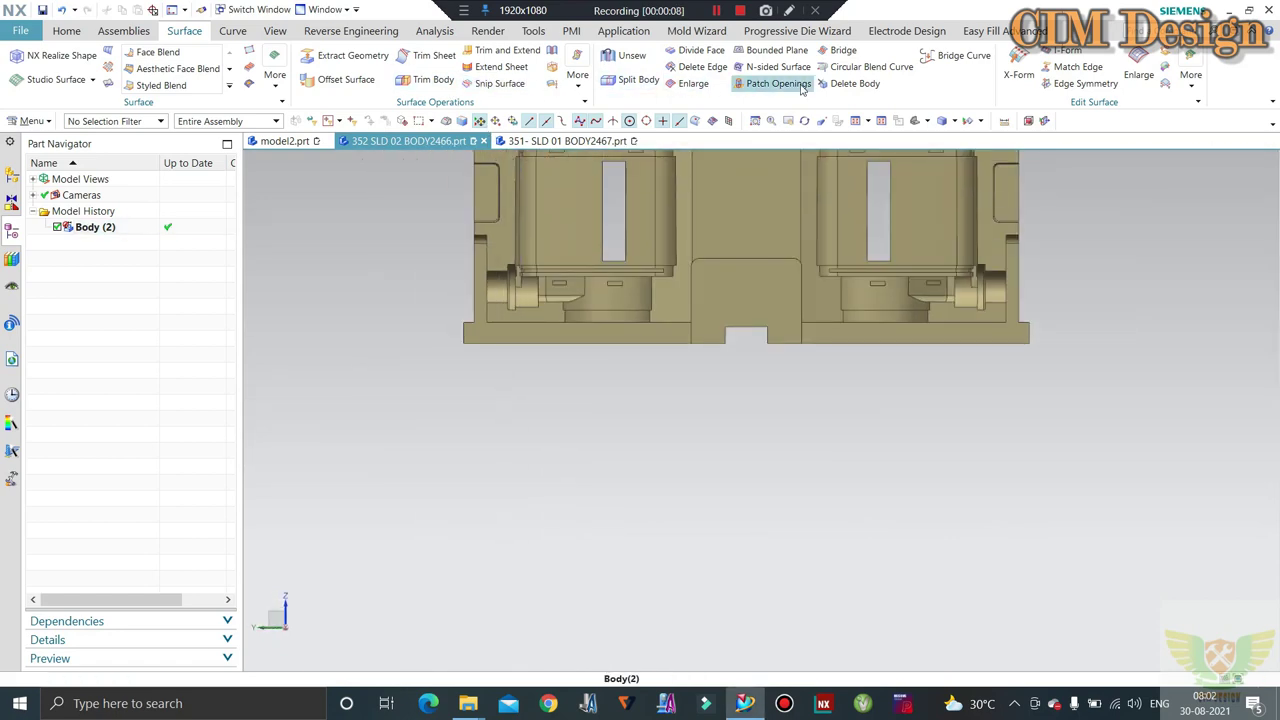
# Create a Block bounding body around the slider's curved lower face, then close the tool
pyautogui.click(1028, 121)
pyautogui.scroll(-3, 500, 429)
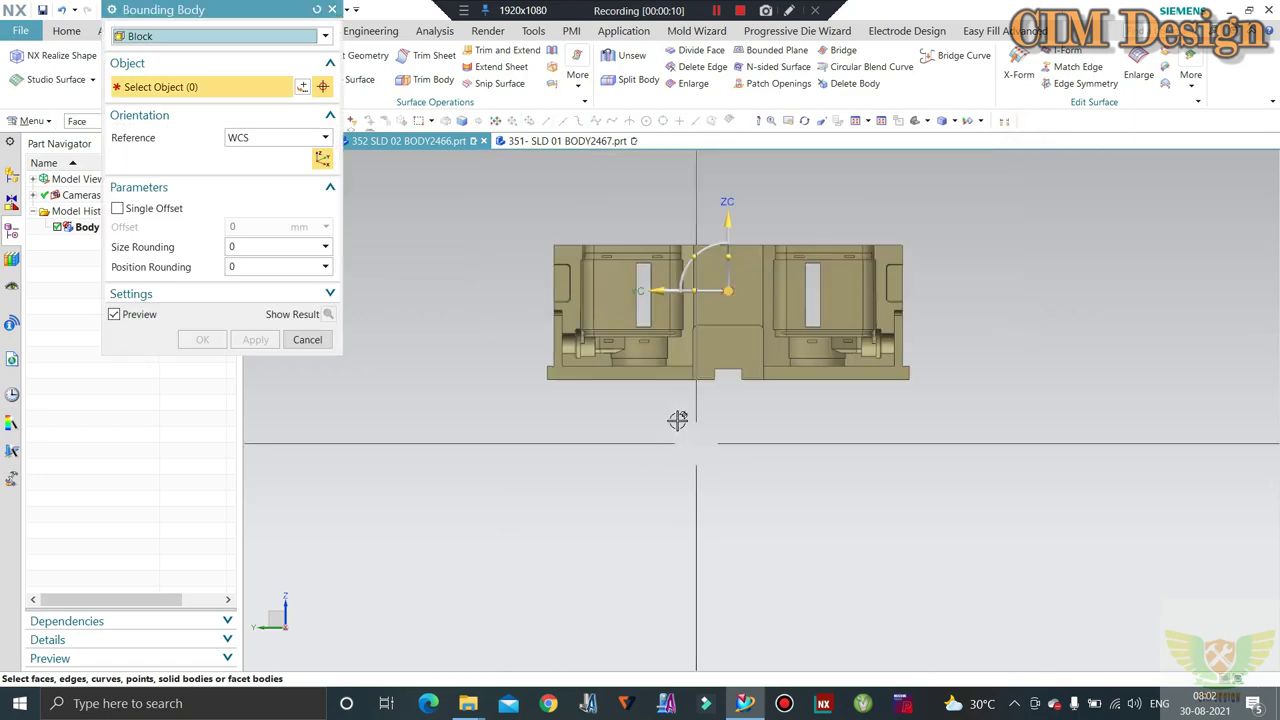
pyautogui.scroll(2, 651, 414)
pyautogui.scroll(1, 614, 381)
pyautogui.scroll(4, 614, 381)
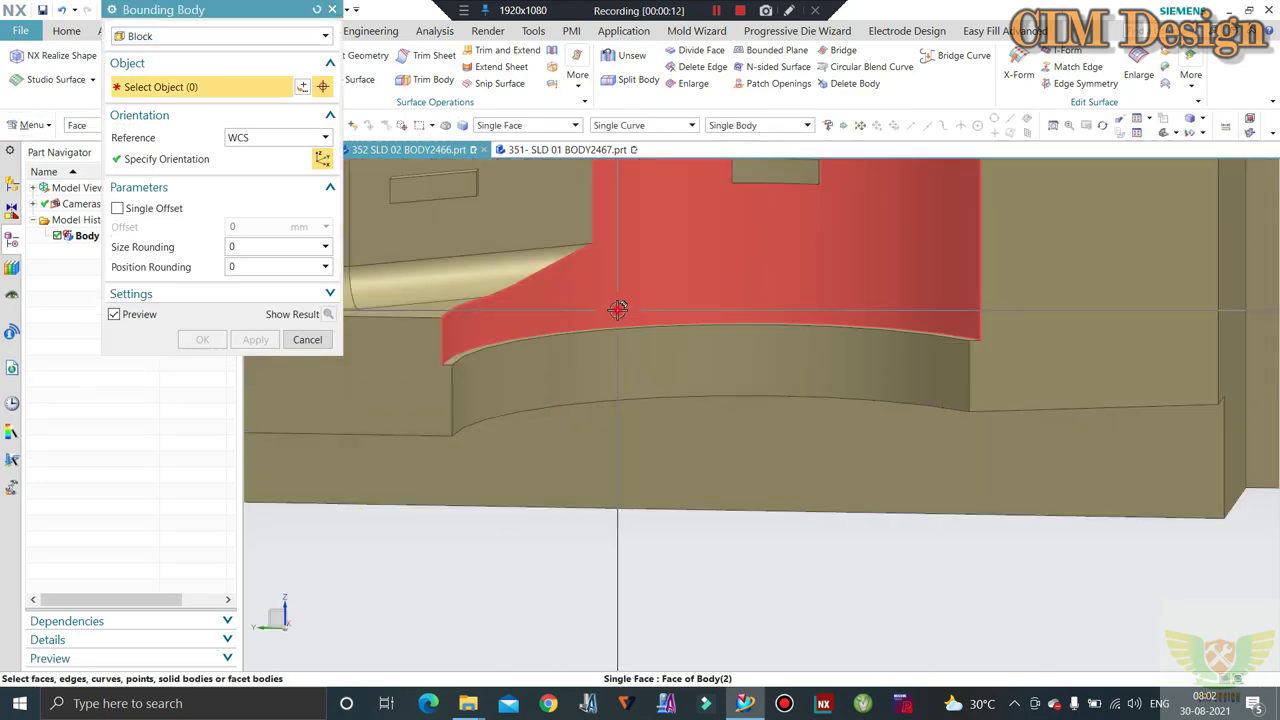
pyautogui.click(617, 310)
pyautogui.scroll(2, 465, 355)
pyautogui.scroll(1, 465, 355)
pyautogui.scroll(1, 473, 362)
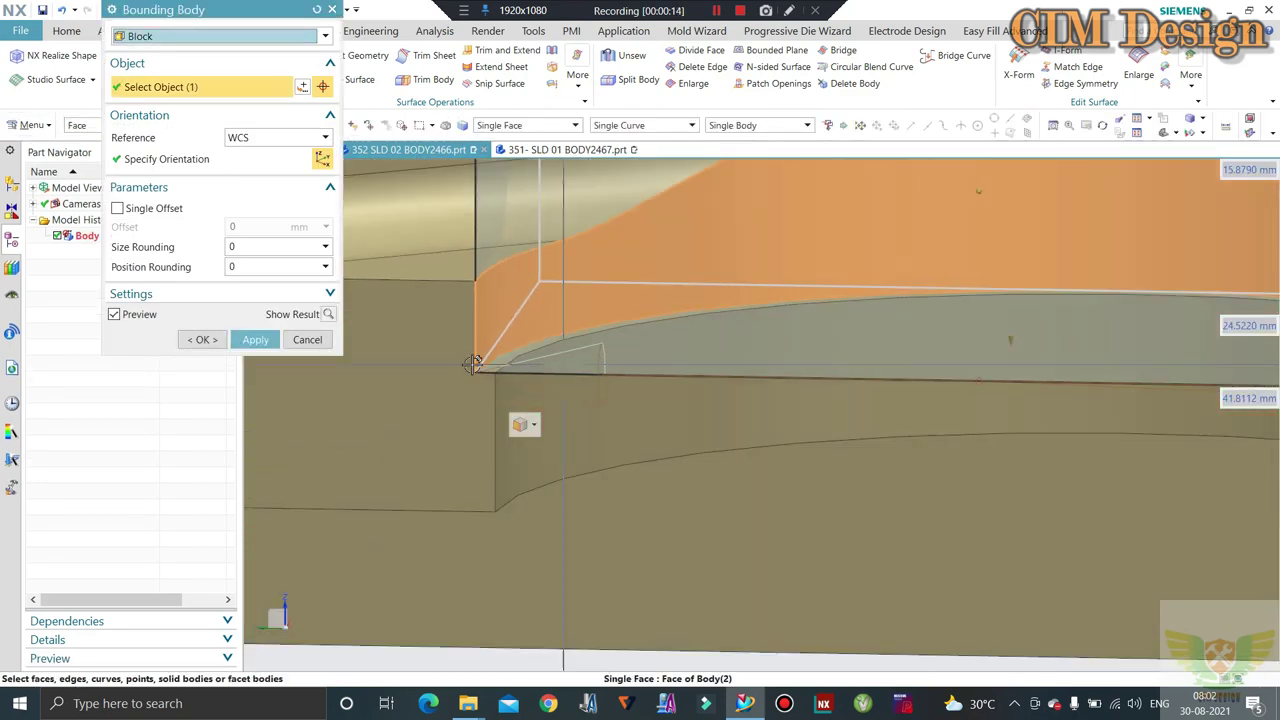
pyautogui.scroll(-2, 473, 362)
pyautogui.click(257, 340)
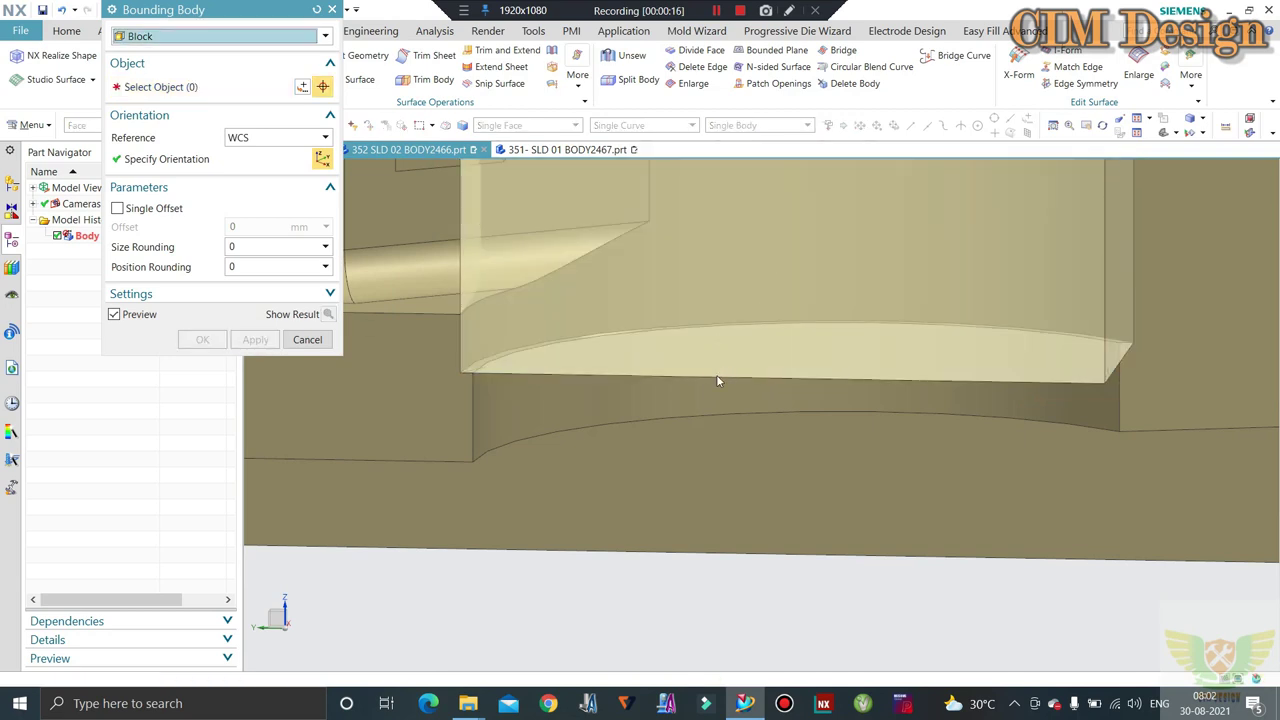
pyautogui.scroll(-3, 717, 380)
pyautogui.click(297, 341)
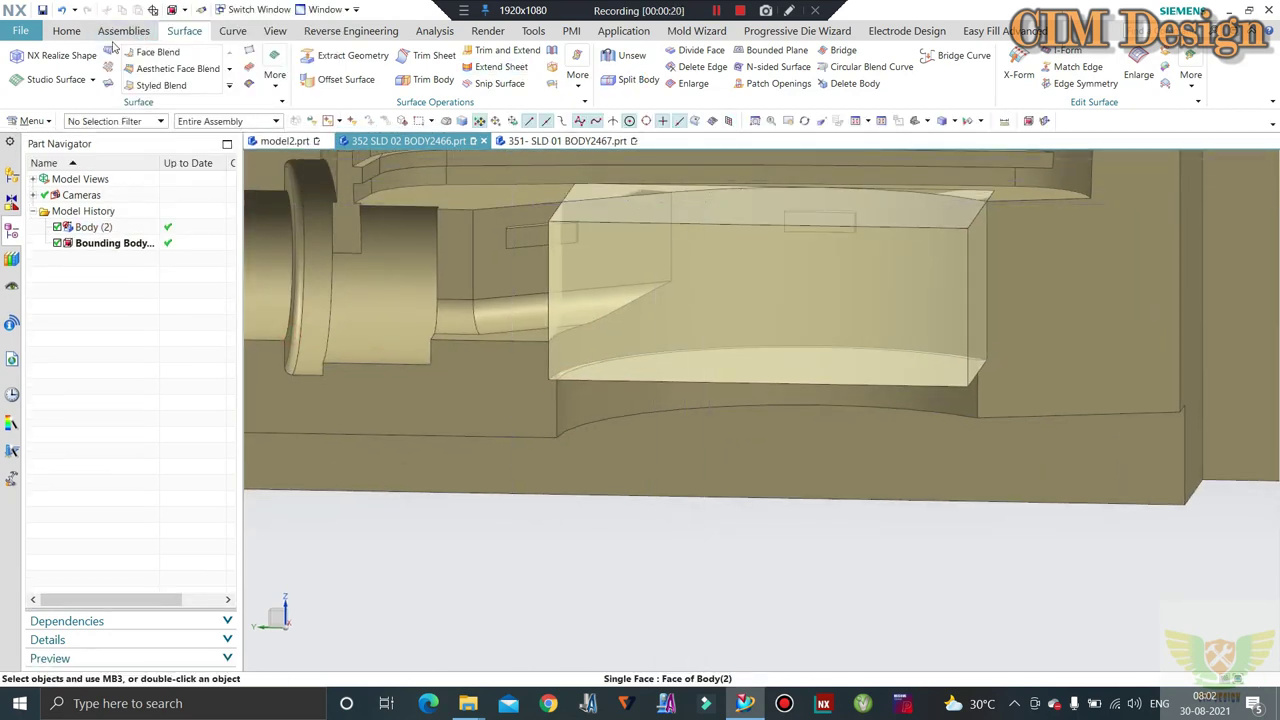
# Start Replace Face and select the bounding block's face as the face to replace
pyautogui.click(78, 33)
pyautogui.click(515, 72)
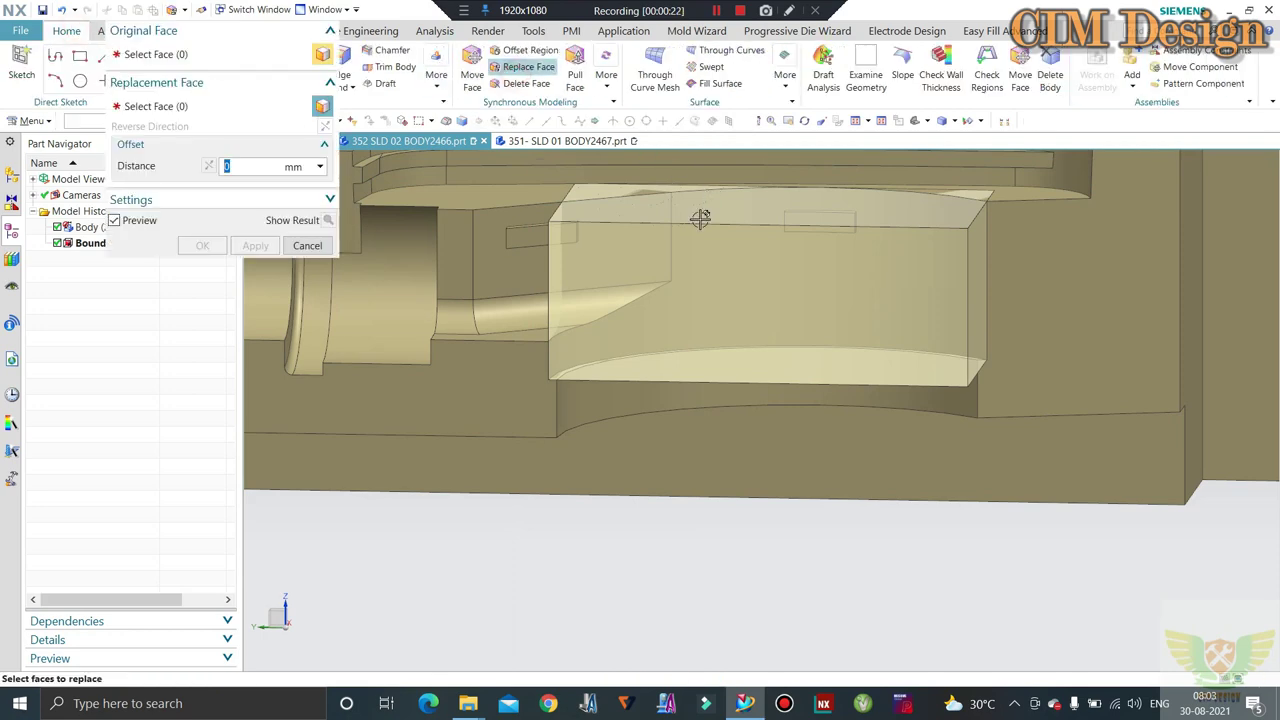
pyautogui.moveTo(625, 352); pyautogui.dragTo(751, 337, button='middle')
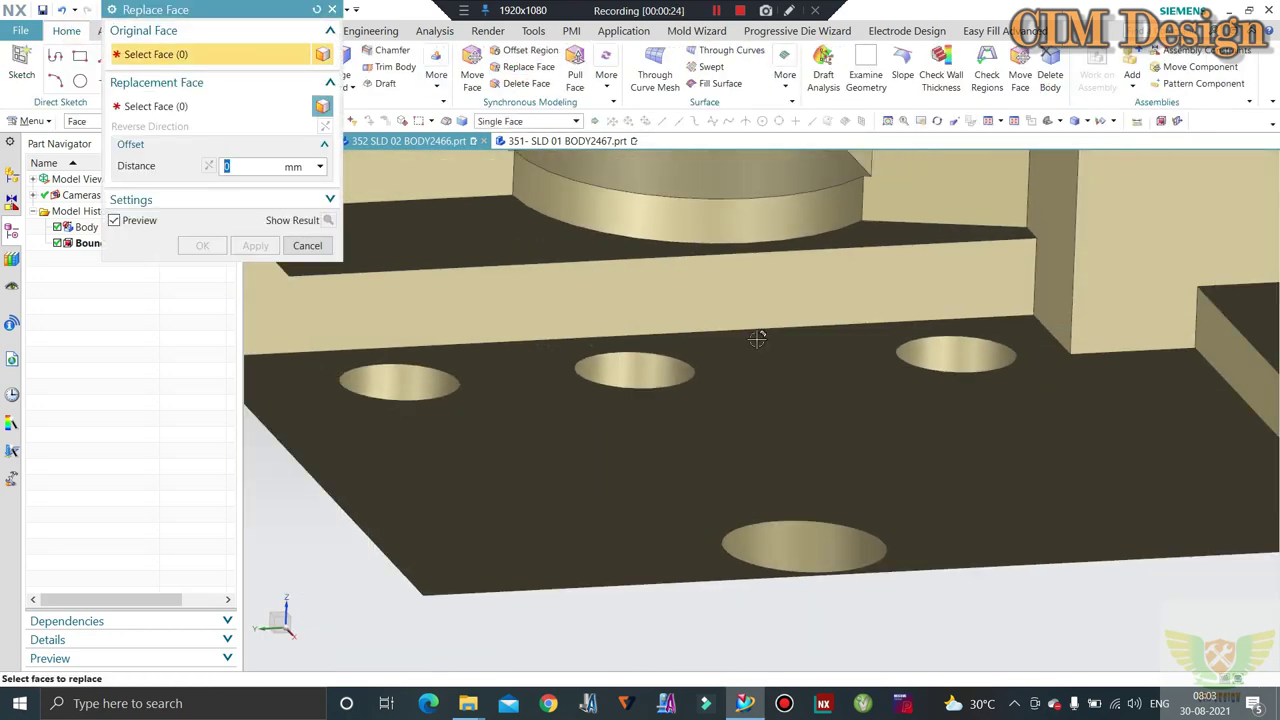
pyautogui.scroll(-2, 751, 337)
pyautogui.click(672, 235)
pyautogui.scroll(2, 590, 287)
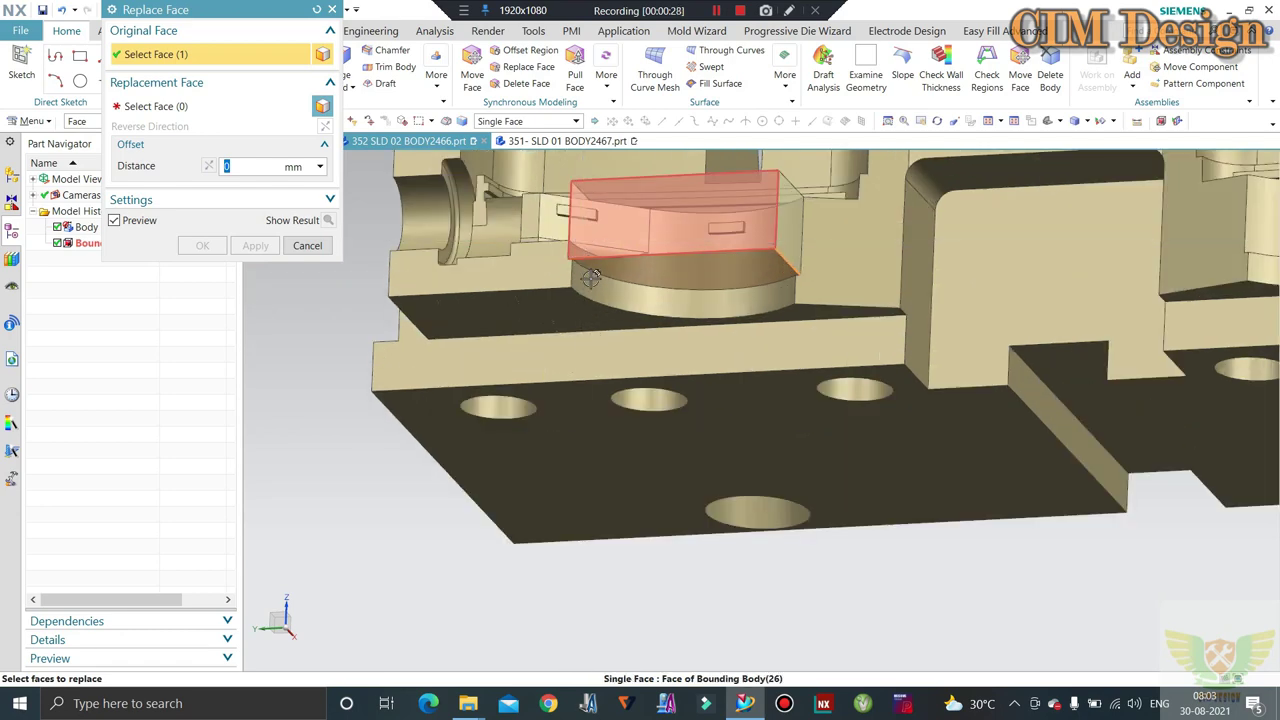
pyautogui.moveTo(583, 237); pyautogui.dragTo(603, 380, button='middle')
pyautogui.scroll(-2, 603, 380)
pyautogui.scroll(-2, 539, 365)
# Pick the overlapping slider body face as replacement, apply, and close the tool
pyautogui.middleClick(539, 365)
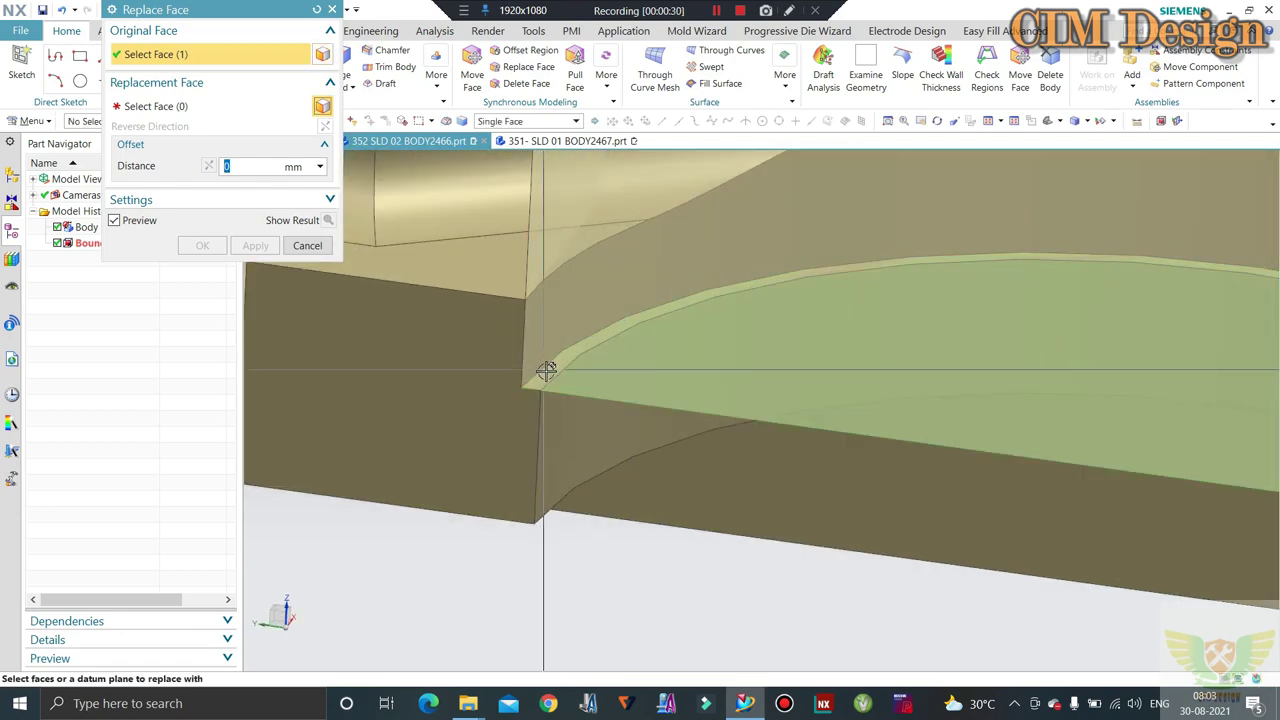
pyautogui.scroll(2, 543, 368)
pyautogui.scroll(-2, 546, 374)
pyautogui.scroll(-1, 548, 377)
pyautogui.rightClick(548, 377)
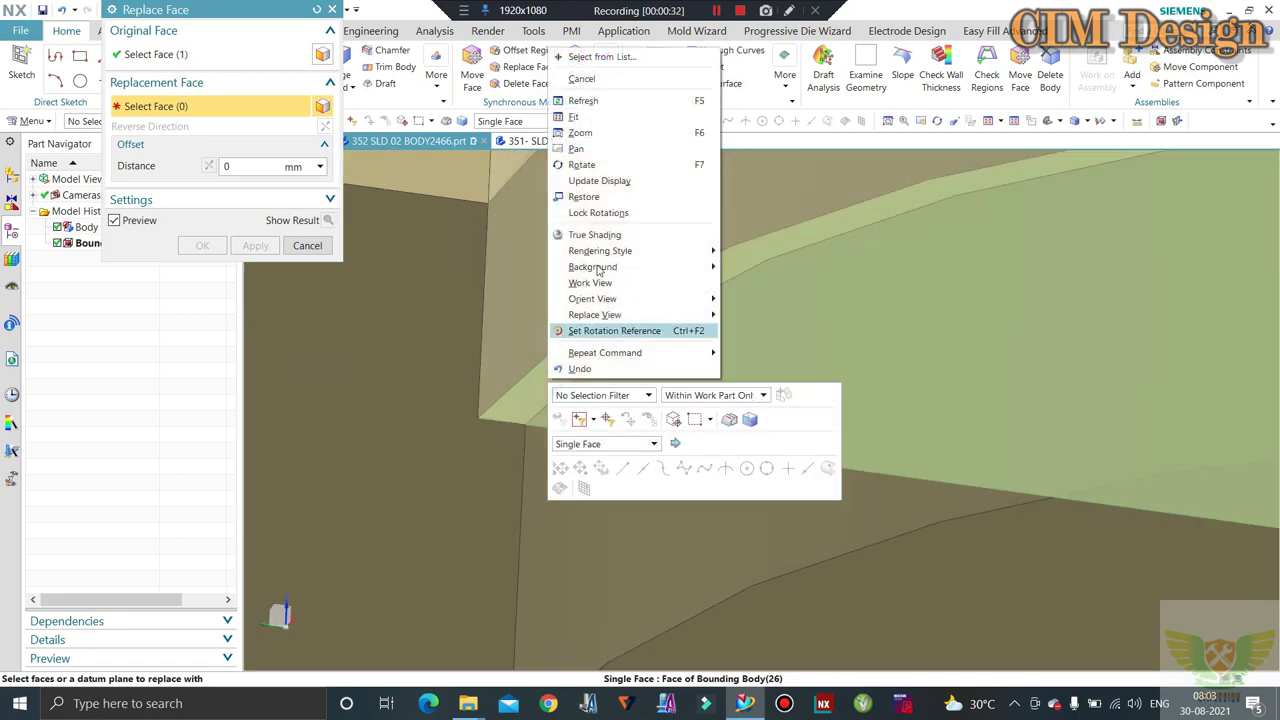
pyautogui.click(611, 57)
pyautogui.click(1045, 131)
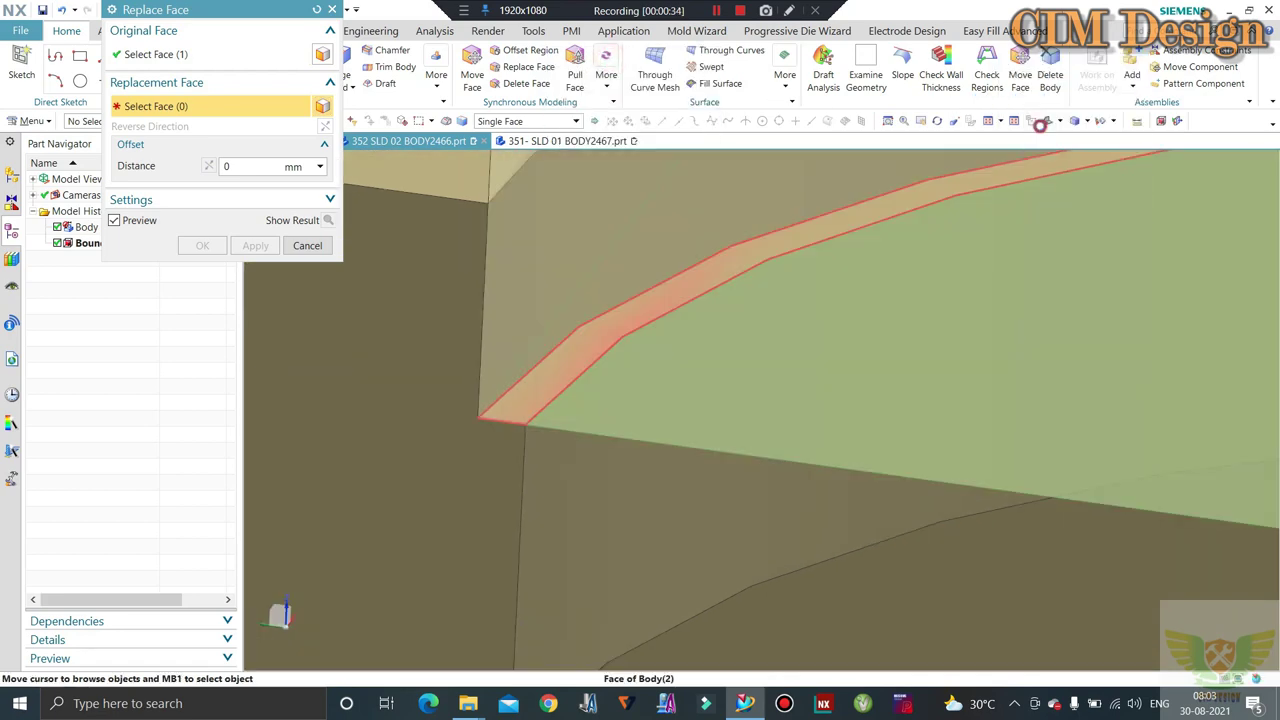
pyautogui.middleClick(785, 337)
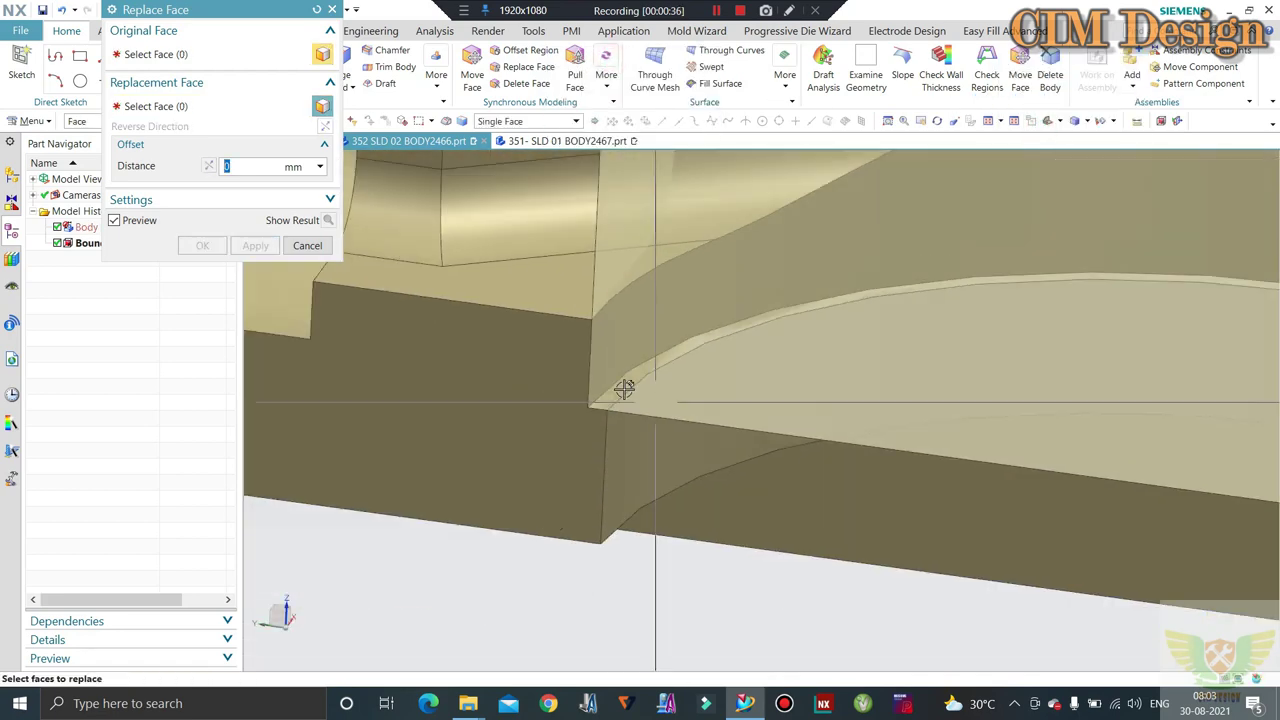
pyautogui.click(318, 246)
# Offset the block's top face upward by 3 mm
pyautogui.scroll(2, 555, 322)
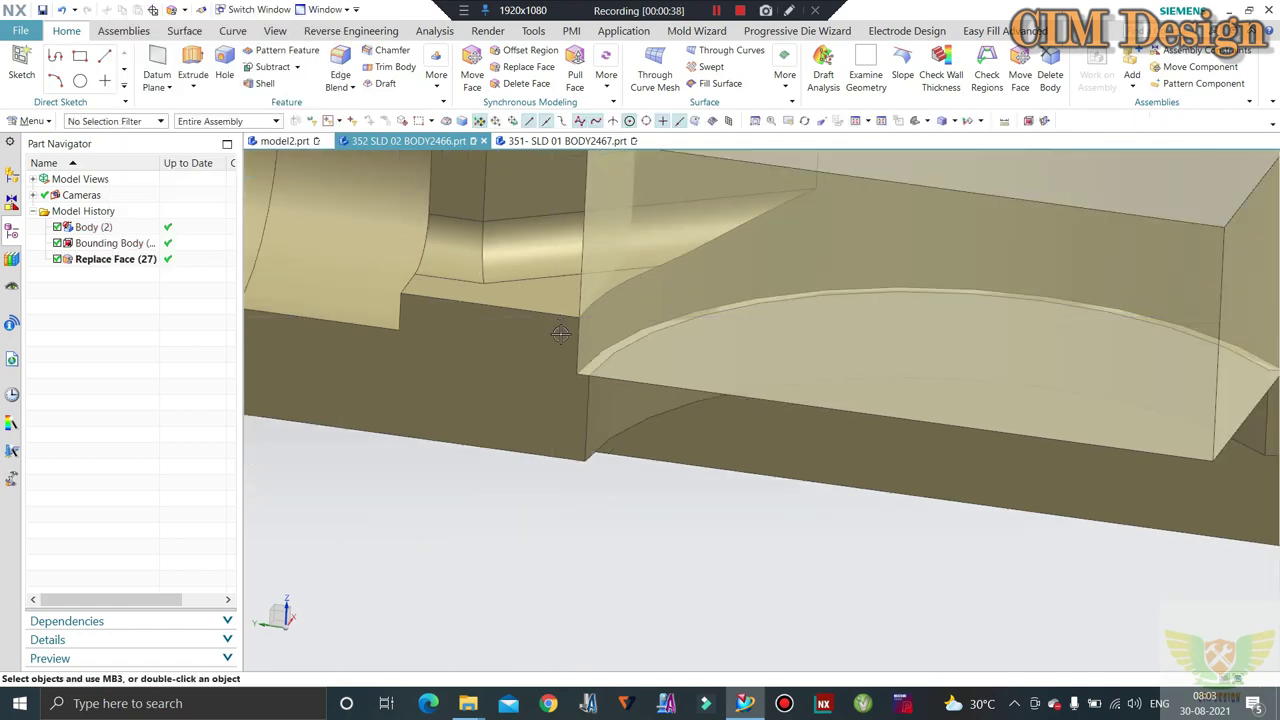
pyautogui.scroll(3, 714, 351)
pyautogui.moveTo(714, 351); pyautogui.dragTo(736, 292, button='middle')
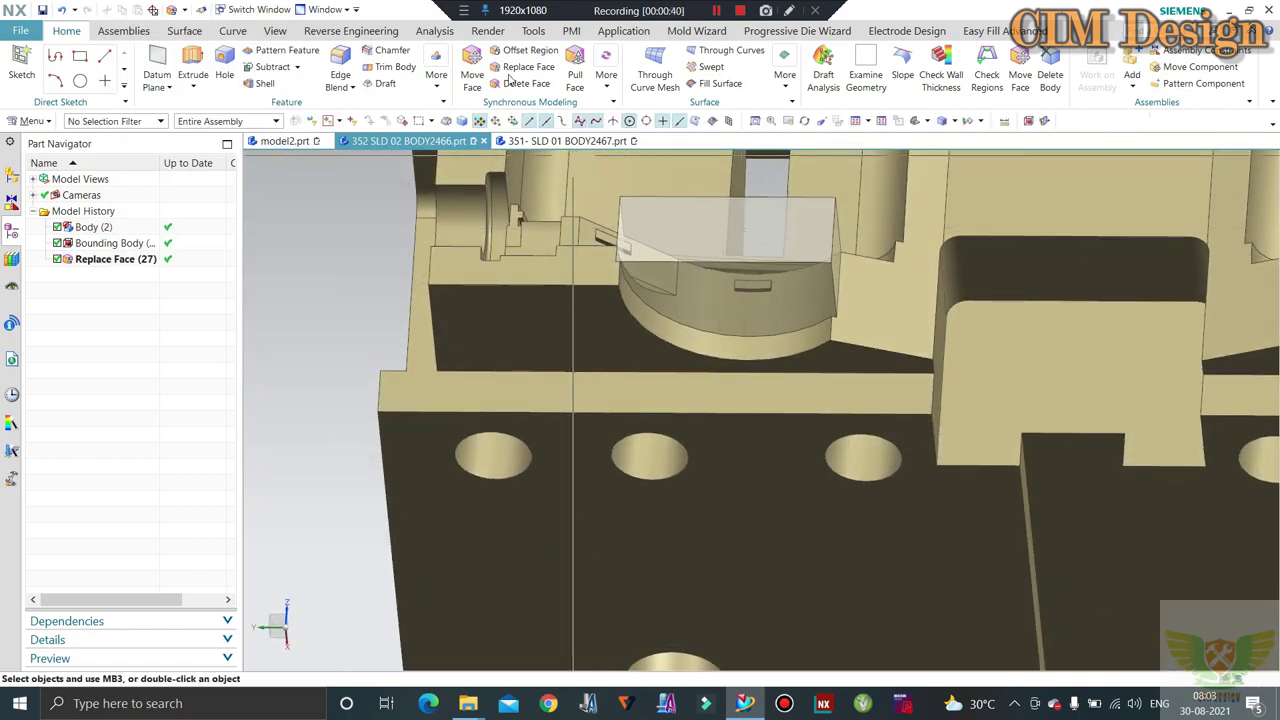
pyautogui.click(529, 50)
pyautogui.click(678, 230)
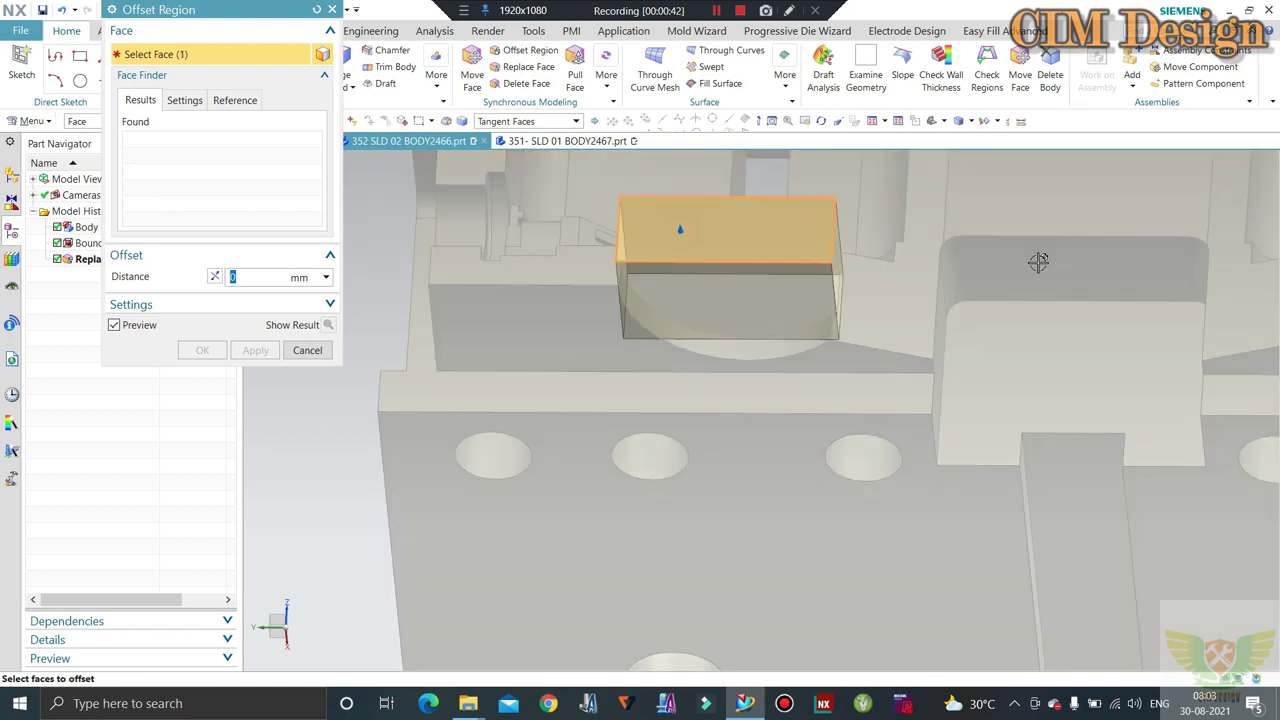
pyautogui.moveTo(679, 228); pyautogui.dragTo(677, 214)
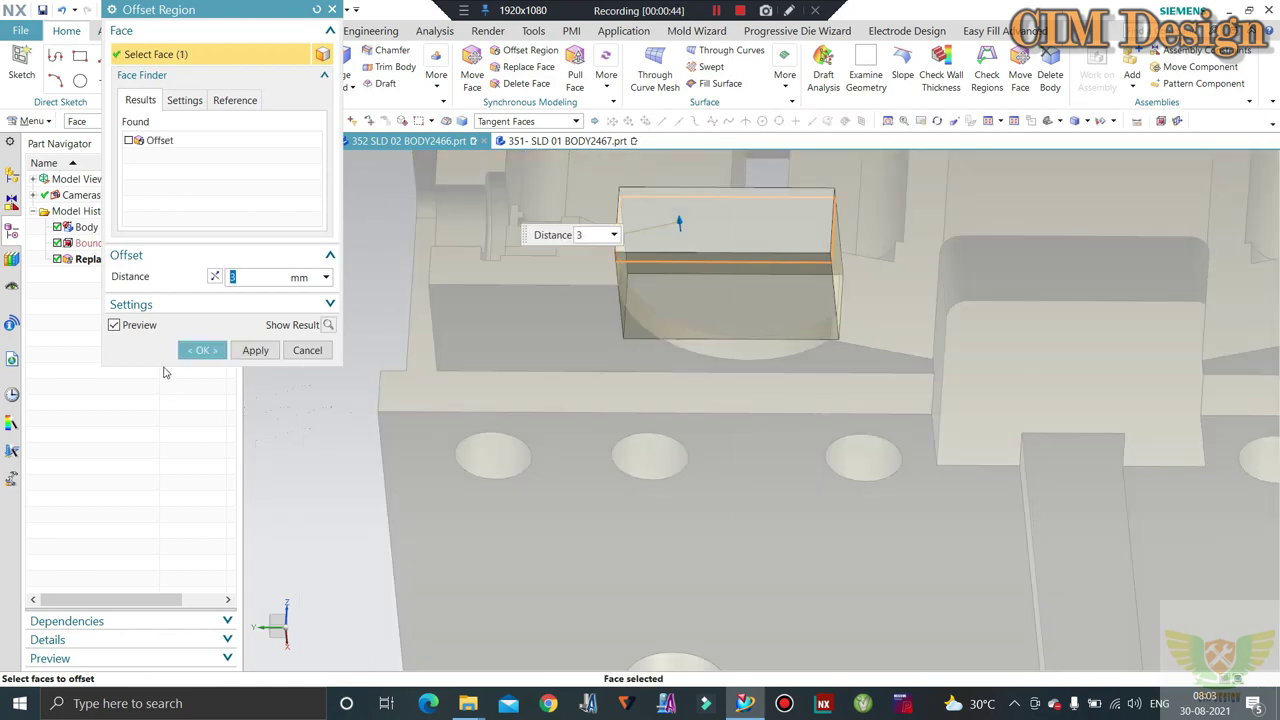
pyautogui.click(187, 354)
# Offset another face of the block by 6 mm
pyautogui.moveTo(651, 337); pyautogui.dragTo(675, 408, button='middle')
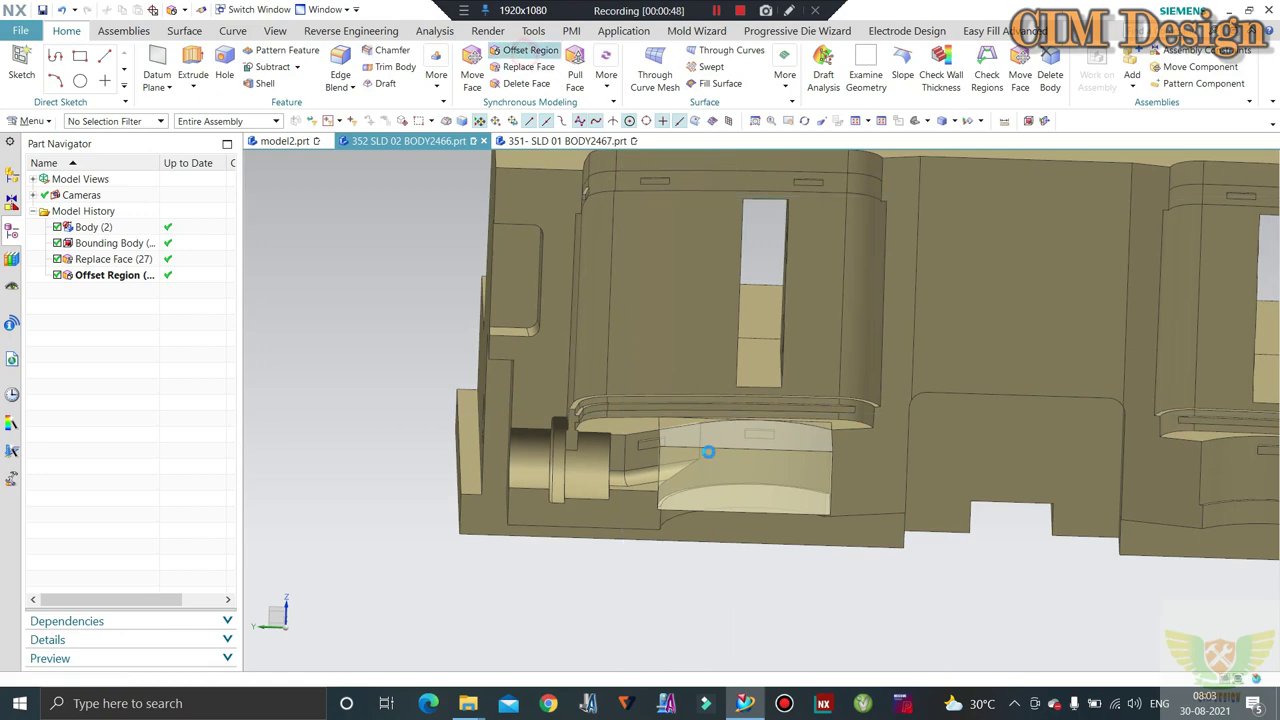
pyautogui.press('F4')
pyautogui.scroll(3, 708, 440)
pyautogui.click(719, 430)
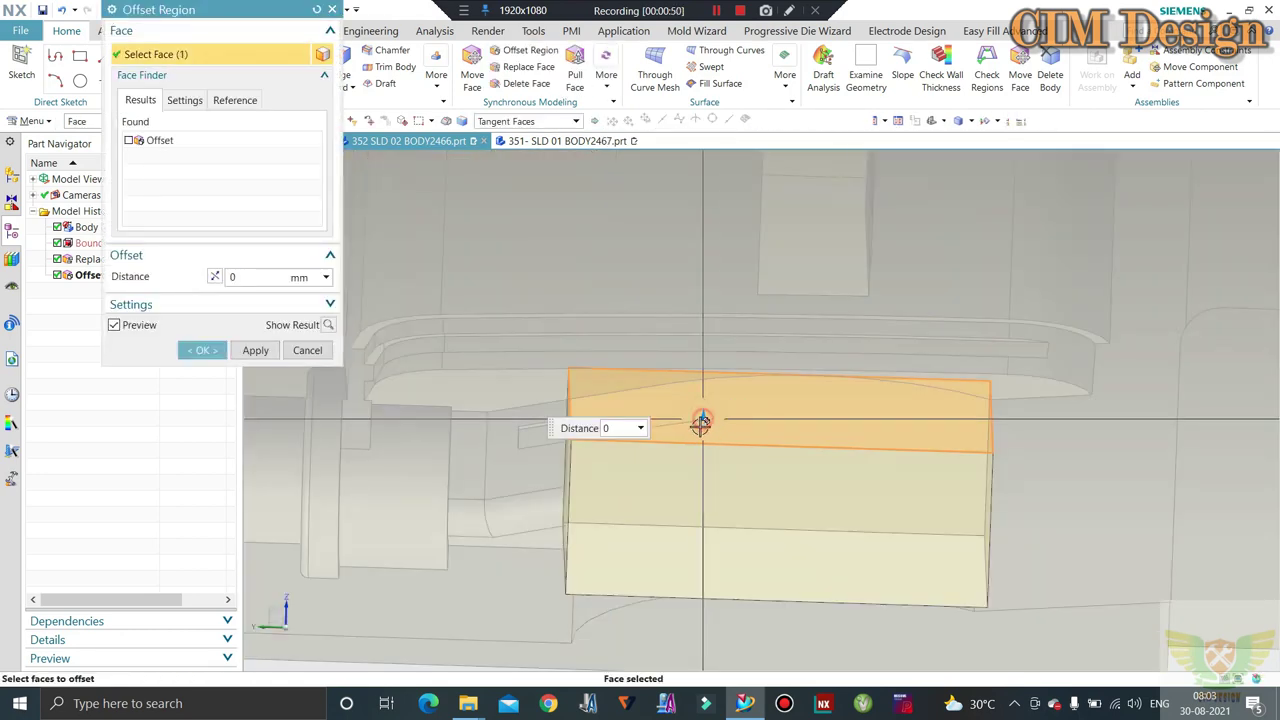
pyautogui.moveTo(701, 421); pyautogui.dragTo(699, 485)
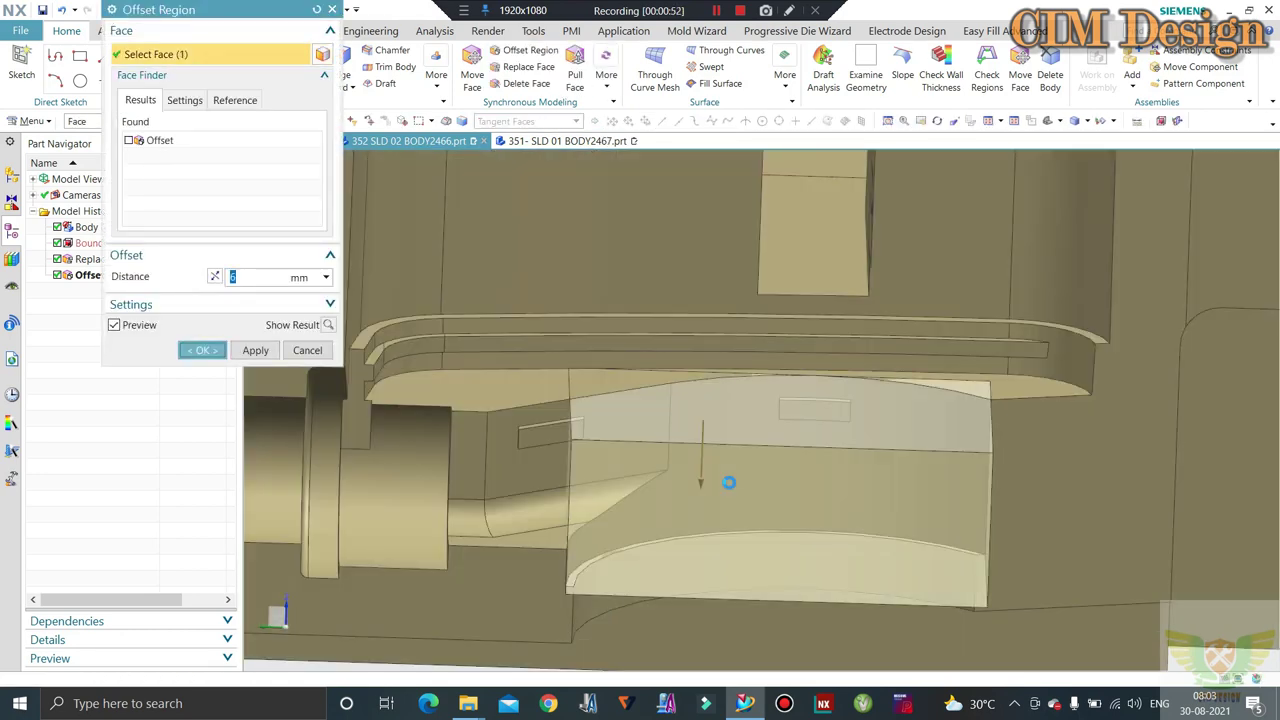
pyautogui.middleClick(727, 484)
pyautogui.moveTo(663, 480)
pyautogui.mouseDown(button='middle')
pyautogui.moveTo(658, 428)
pyautogui.moveTo(663, 477)
pyautogui.mouseUp(button='middle')
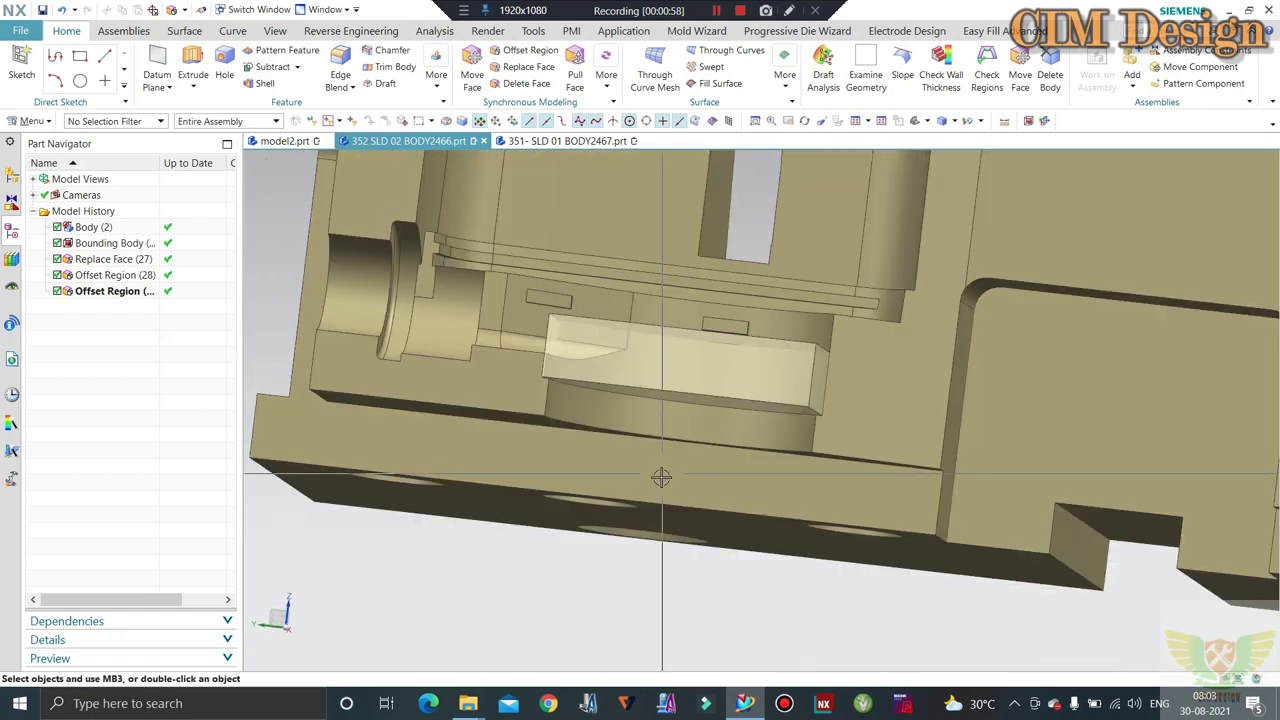
# Replace the block face with the bounding body face at a -5 mm offset
pyautogui.click(514, 66)
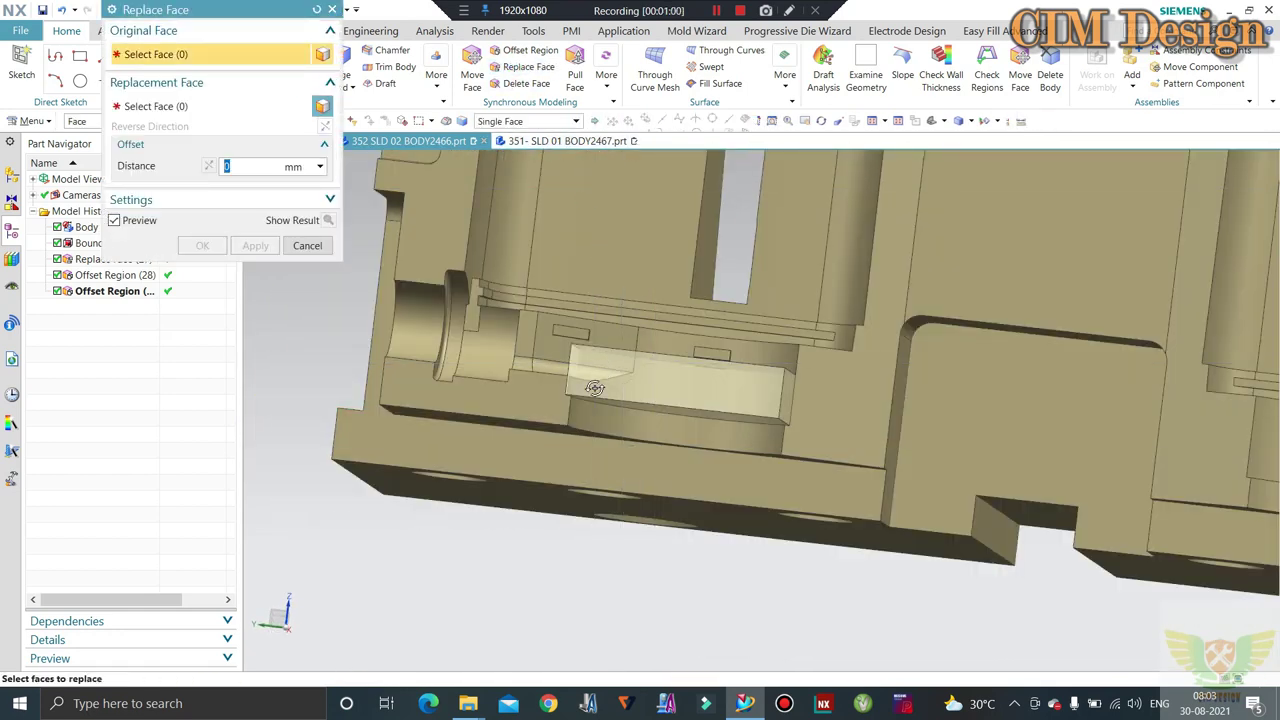
pyautogui.moveTo(590, 400); pyautogui.dragTo(605, 413, button='middle')
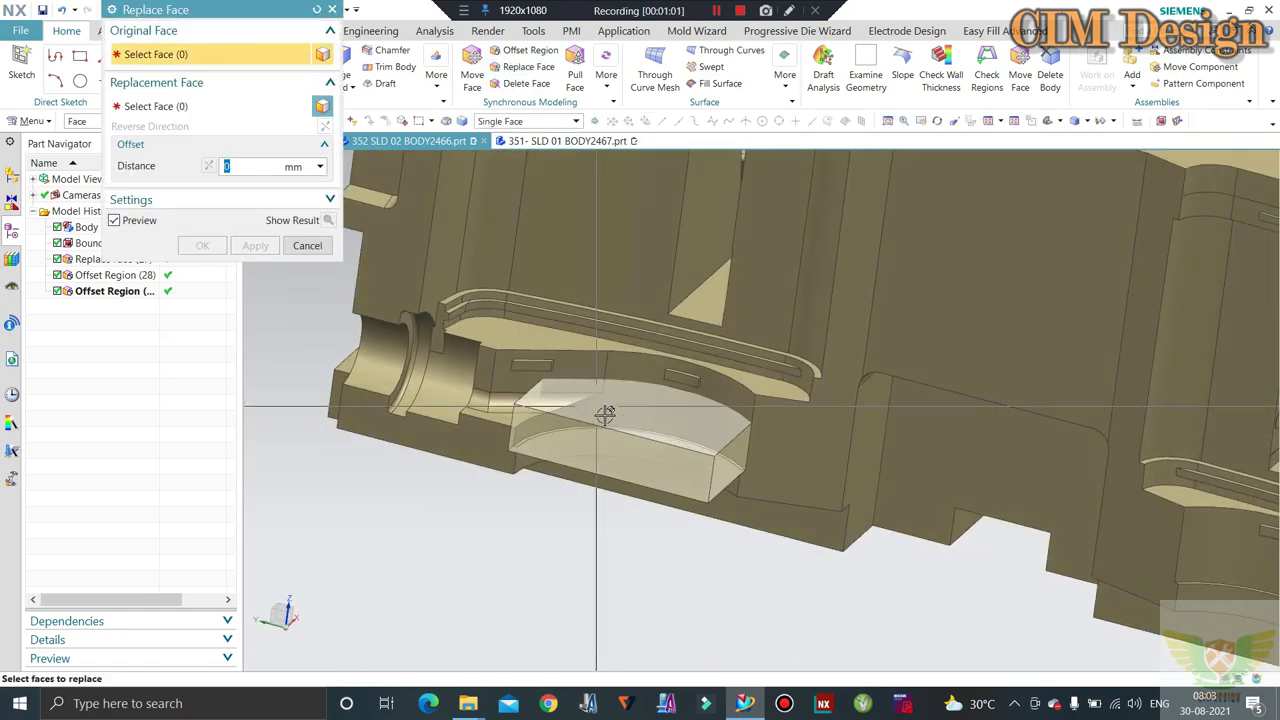
pyautogui.click(200, 106)
pyautogui.moveTo(600, 390); pyautogui.dragTo(595, 357, button='middle')
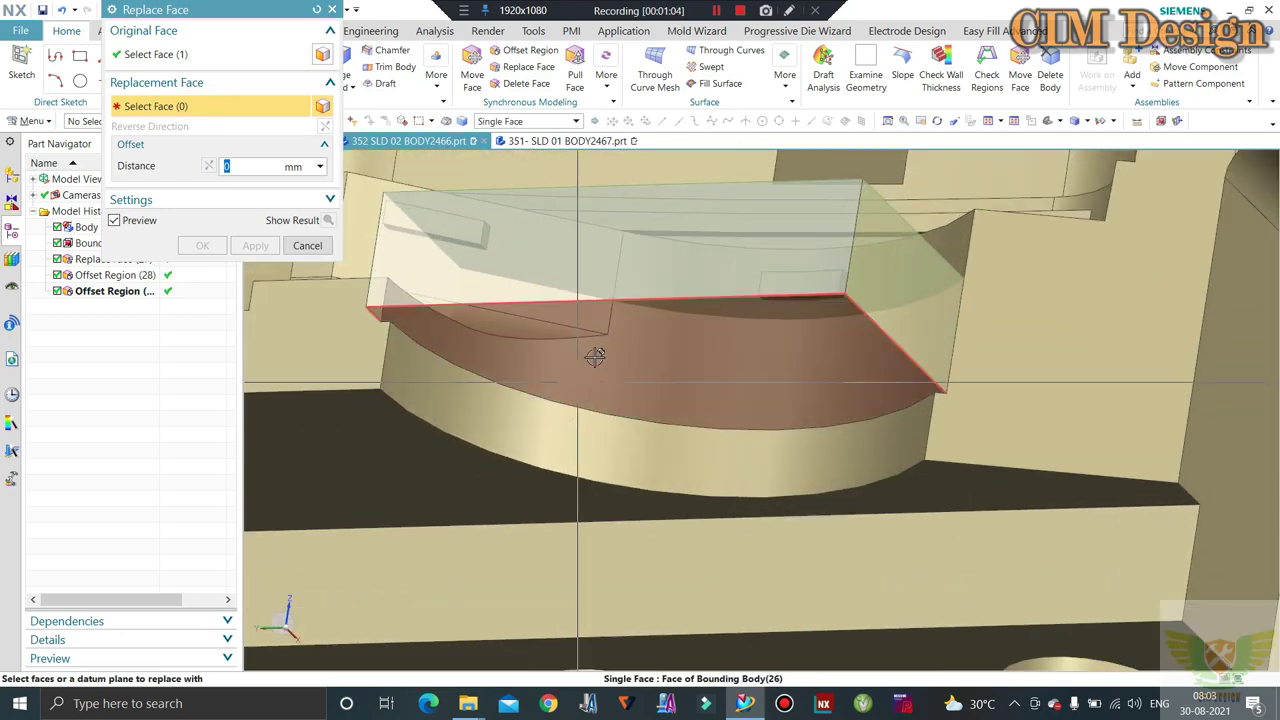
pyautogui.click(600, 348)
pyautogui.write('-5')
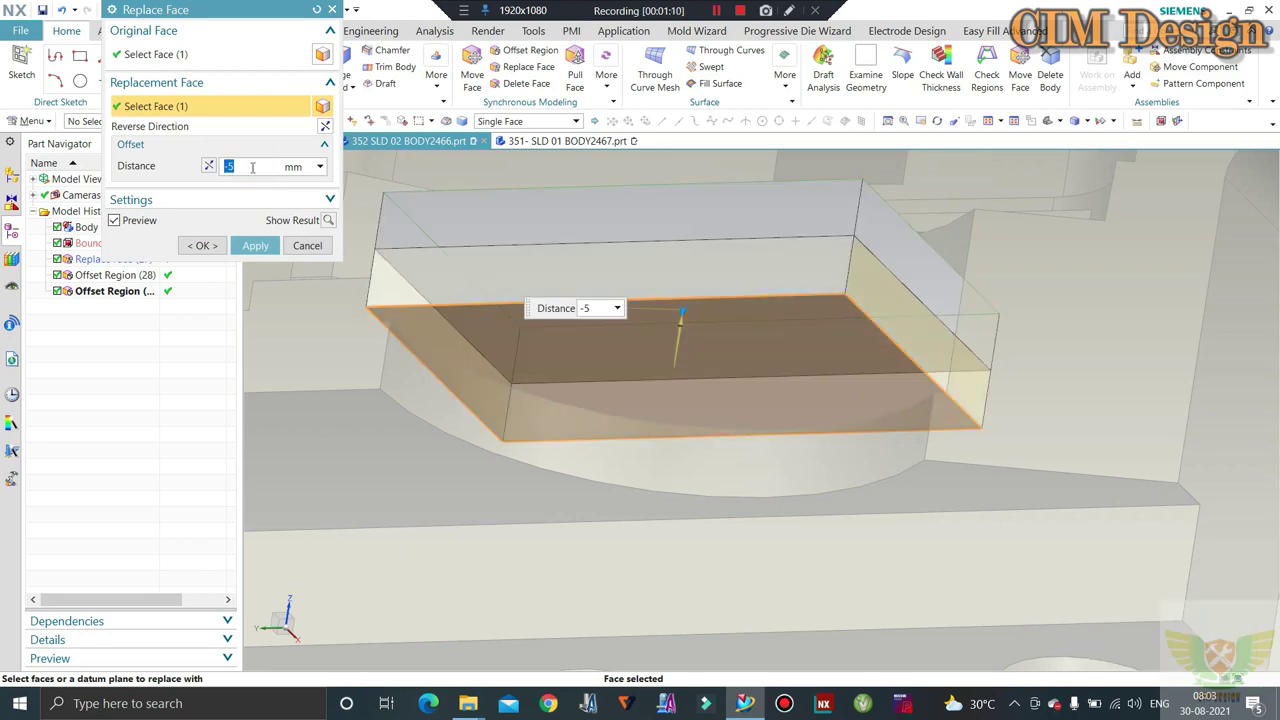
pyautogui.click(198, 247)
# Review the reshaped block and confirm the edited Replace Face (30) at -5 mm
pyautogui.moveTo(709, 271)
pyautogui.mouseDown(button='middle')
pyautogui.moveTo(720, 340)
pyautogui.moveTo(309, 371)
pyautogui.moveTo(586, 406)
pyautogui.mouseUp(button='middle')
pyautogui.scroll(2, 700, 365)
pyautogui.scroll(3, 720, 361)
pyautogui.scroll(2, 657, 380)
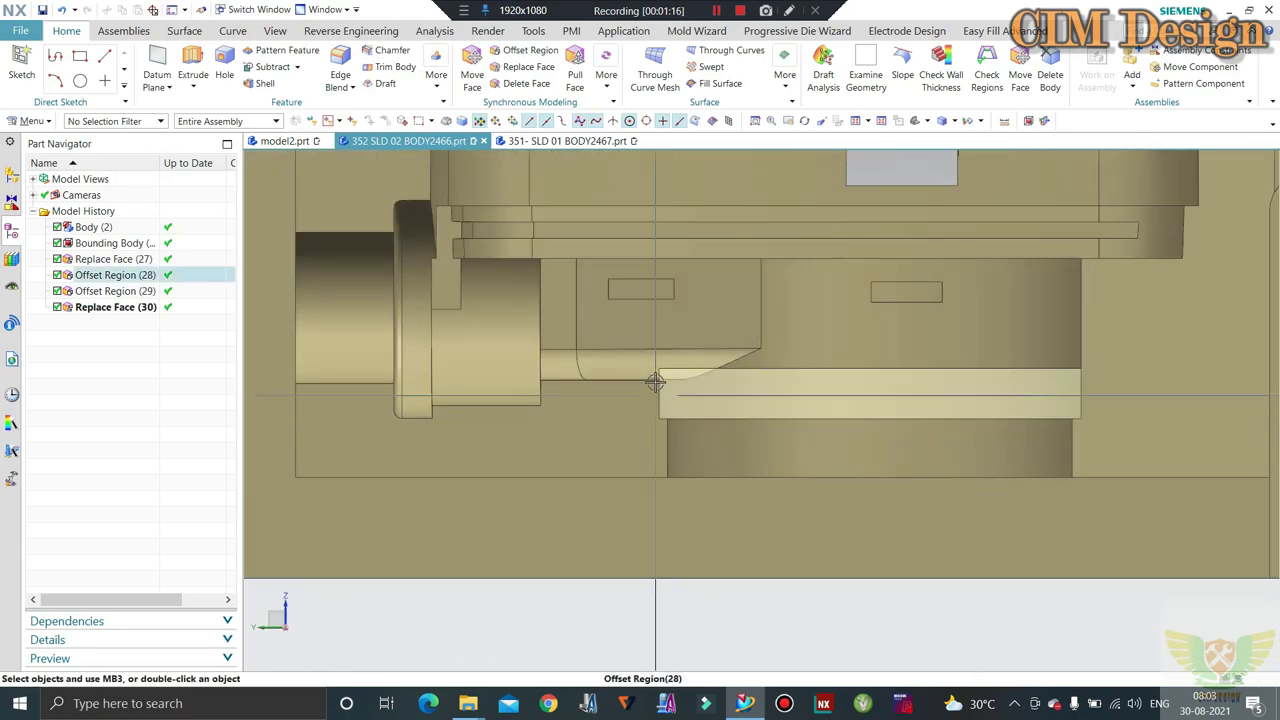
pyautogui.scroll(2, 688, 380)
pyautogui.scroll(-2, 608, 366)
pyautogui.scroll(1, 643, 451)
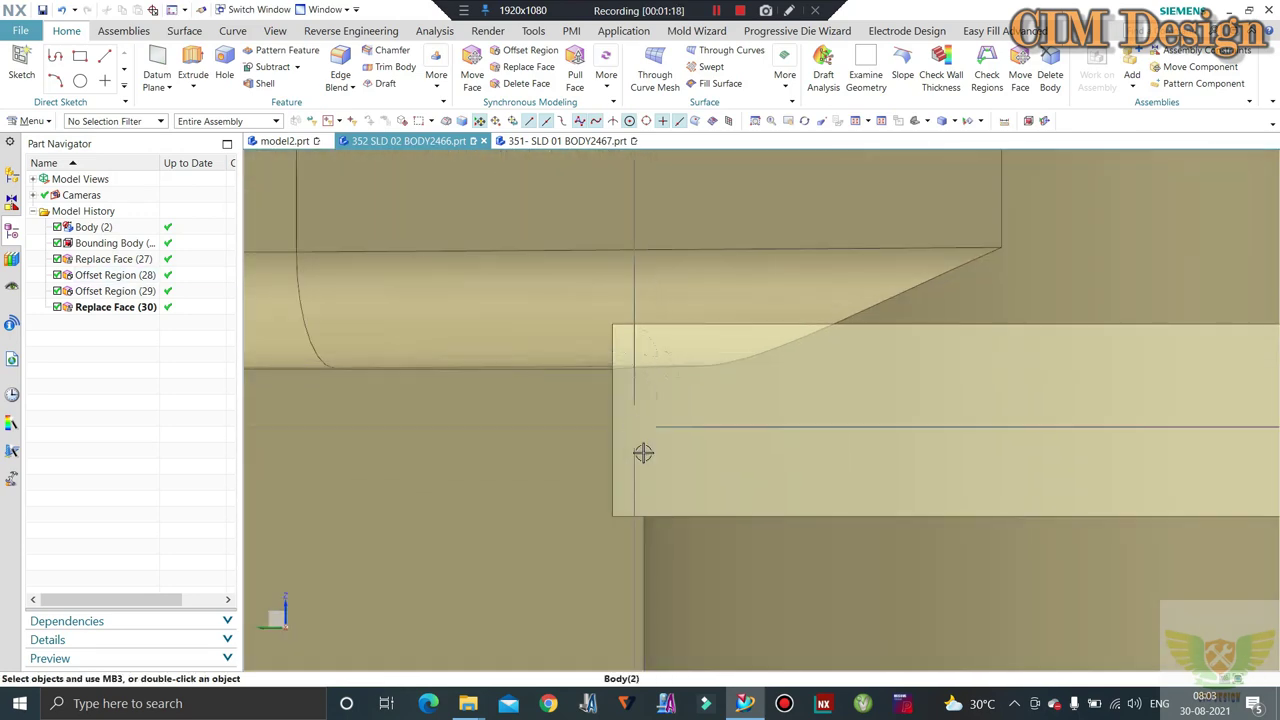
pyautogui.scroll(-1, 575, 363)
pyautogui.moveTo(575, 363)
pyautogui.mouseDown(button='middle')
pyautogui.moveTo(680, 349)
pyautogui.moveTo(658, 347)
pyautogui.mouseUp(button='middle')
pyautogui.scroll(-2, 658, 347)
pyautogui.scroll(-2, 397, 346)
pyautogui.scroll(-1, 397, 346)
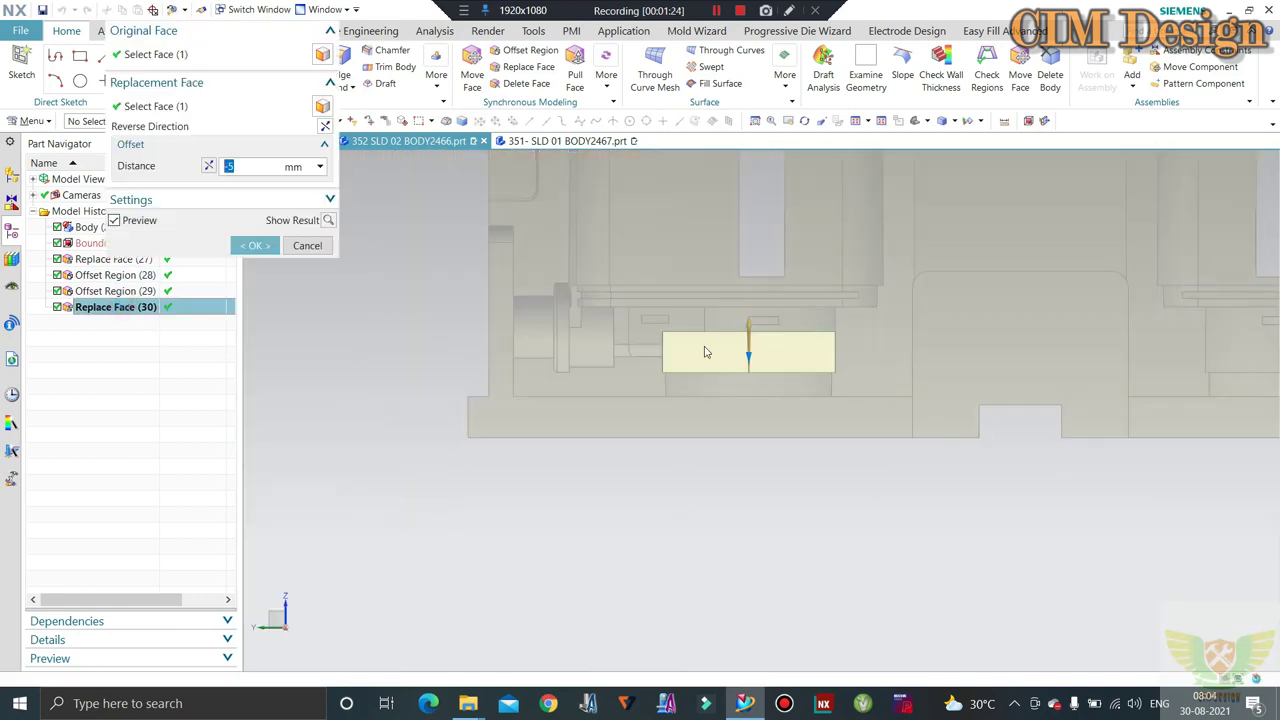
pyautogui.scroll(1, 706, 342)
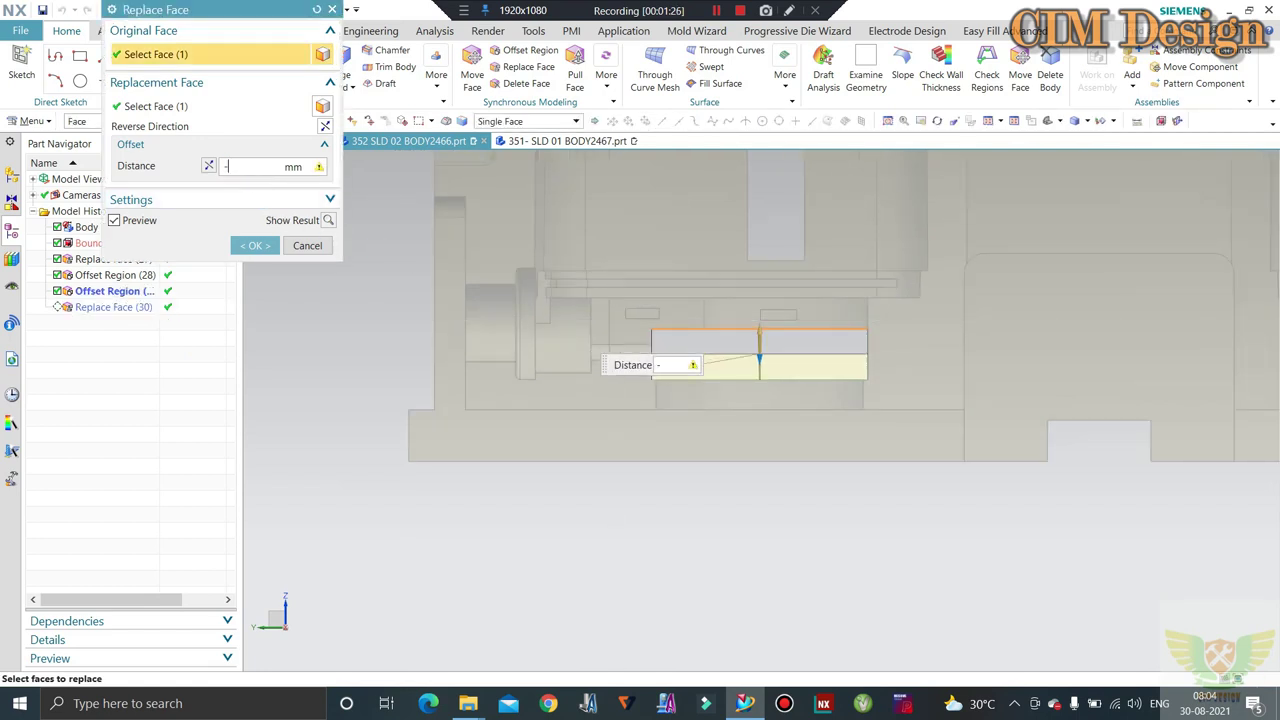
pyautogui.scroll(2, 640, 352)
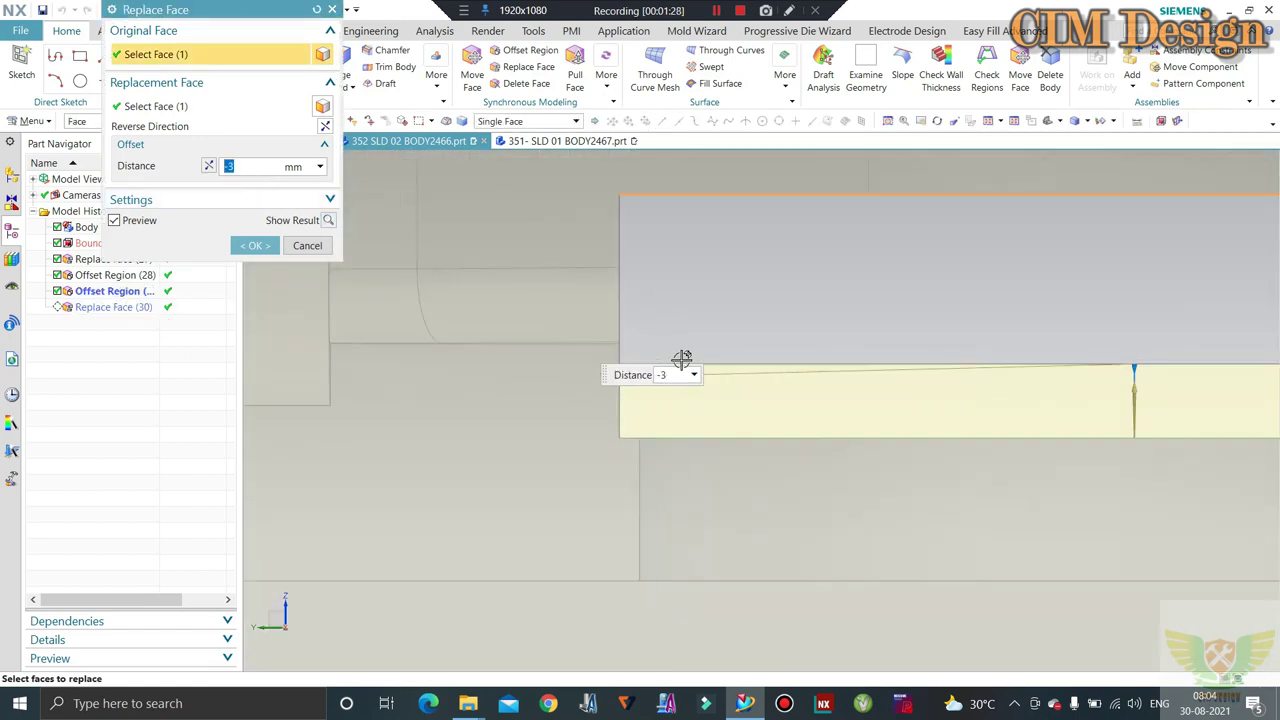
pyautogui.scroll(1, 680, 357)
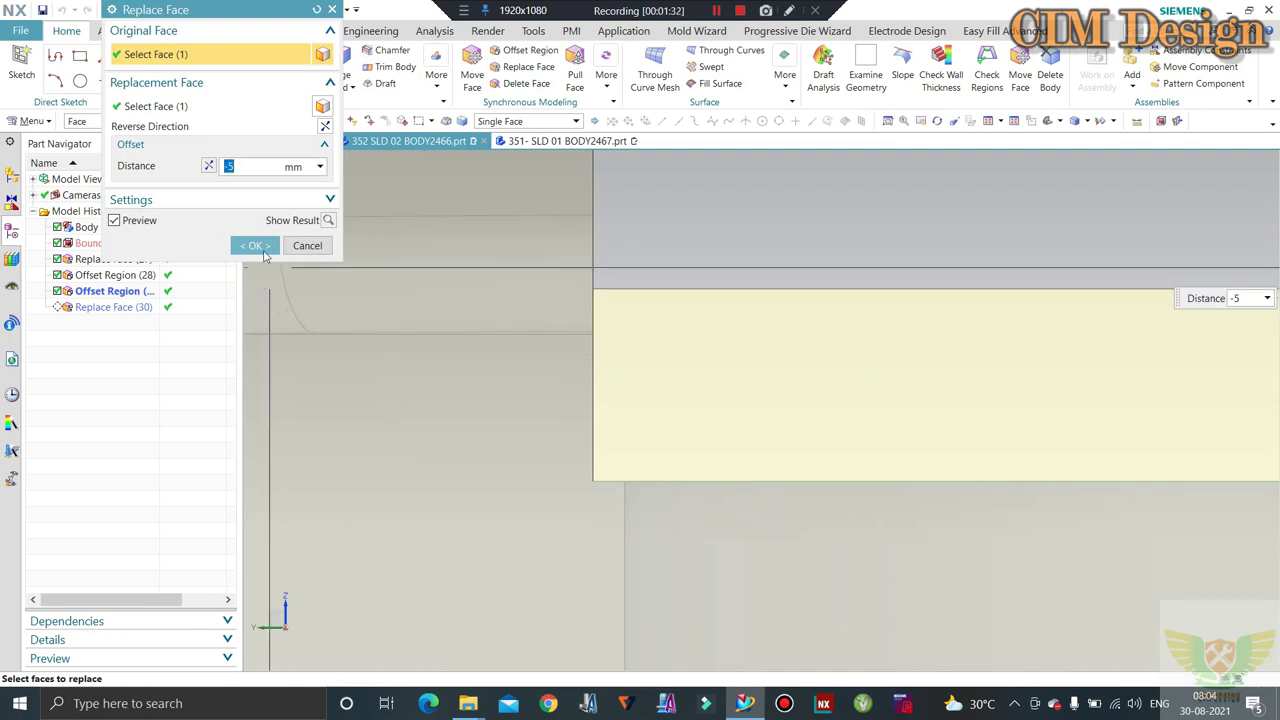
pyautogui.click(255, 245)
pyautogui.scroll(-2, 623, 337)
pyautogui.scroll(-1, 623, 337)
pyautogui.scroll(-1, 623, 337)
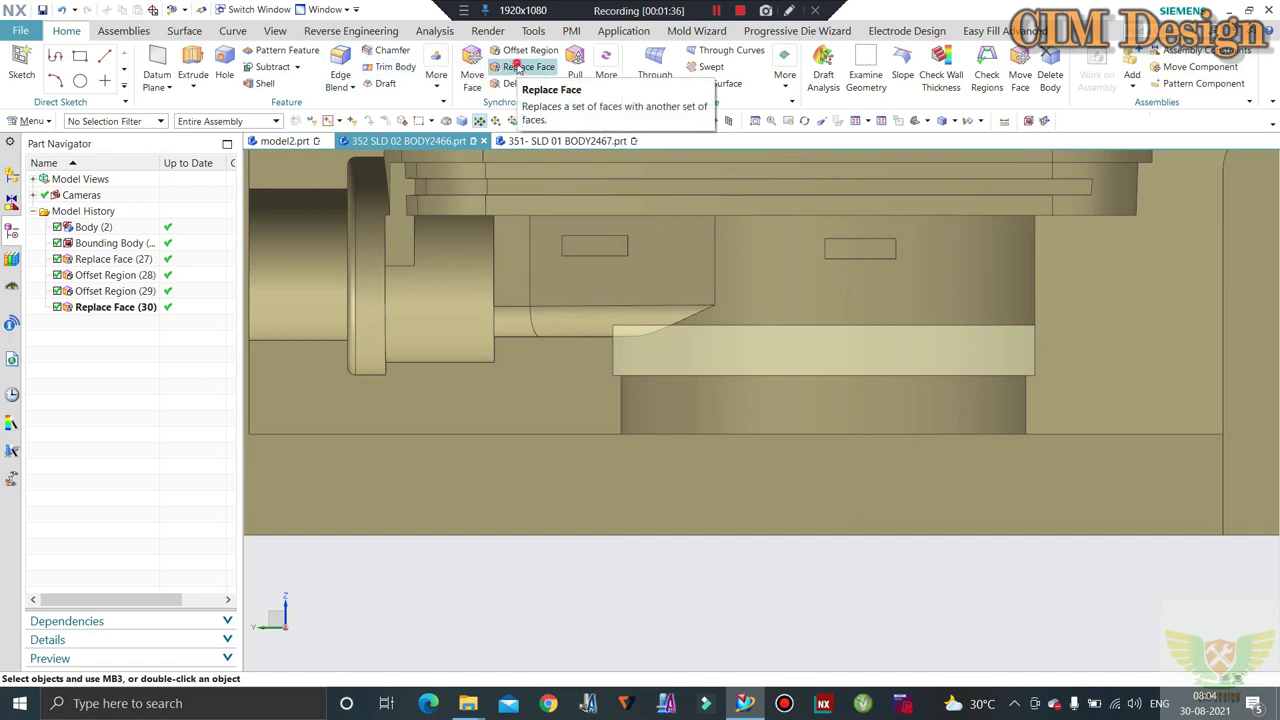
pyautogui.click(518, 66)
# Cancel the pending replacement and subtract the block from the main body, keeping the block
pyautogui.click(305, 247)
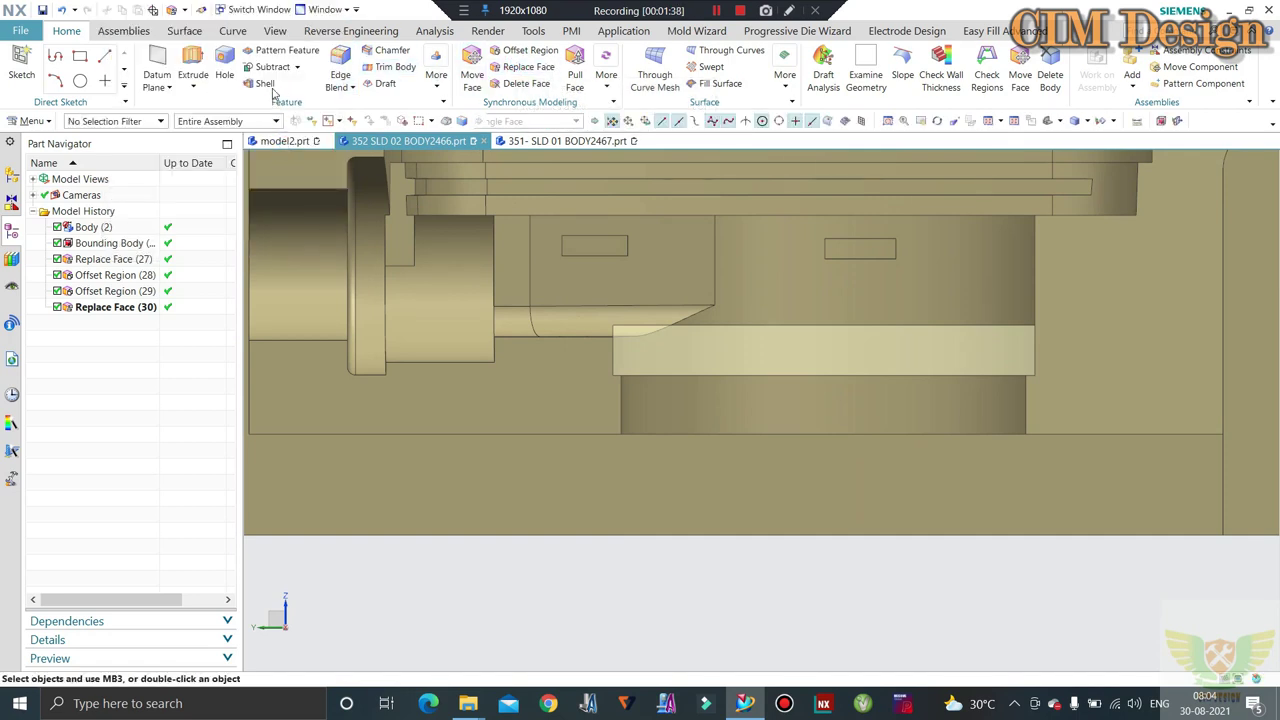
pyautogui.click(270, 65)
pyautogui.click(689, 366)
pyautogui.moveTo(689, 366)
pyautogui.mouseDown(button='middle')
pyautogui.moveTo(686, 429)
pyautogui.moveTo(663, 416)
pyautogui.mouseUp(button='middle')
pyautogui.scroll(3, 623, 400)
pyautogui.scroll(2, 623, 394)
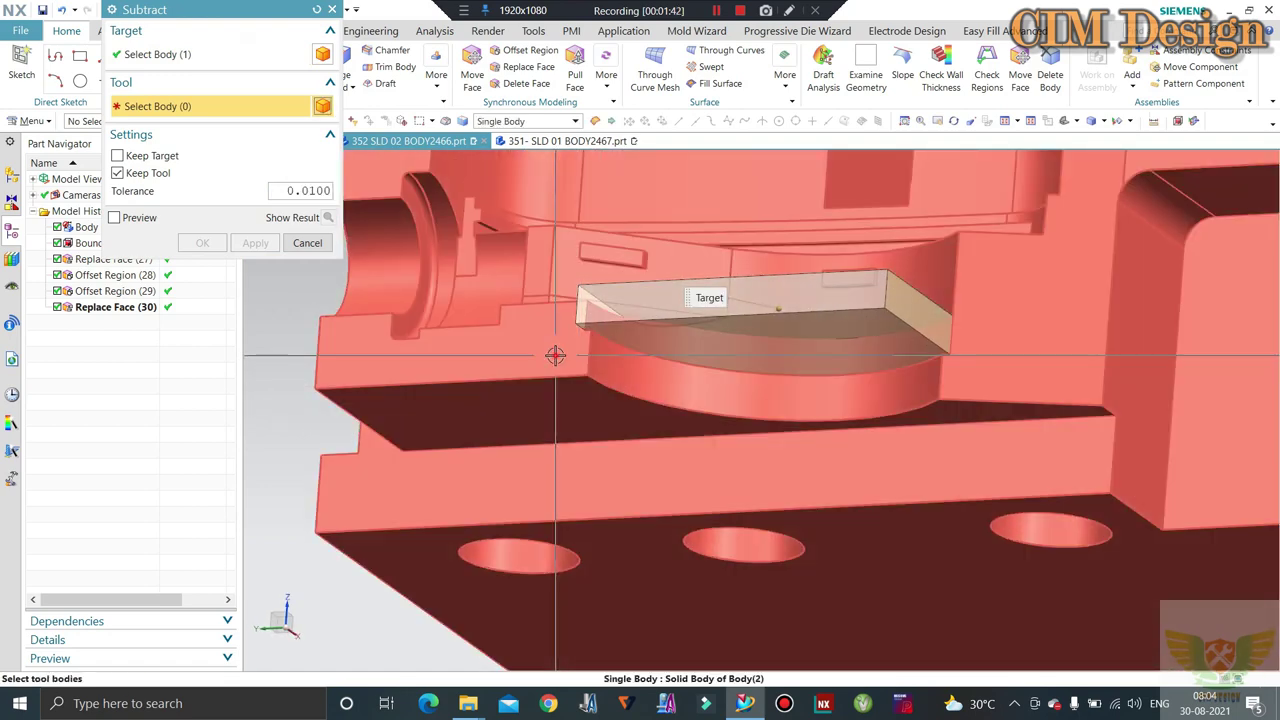
pyautogui.click(557, 357)
pyautogui.click(205, 243)
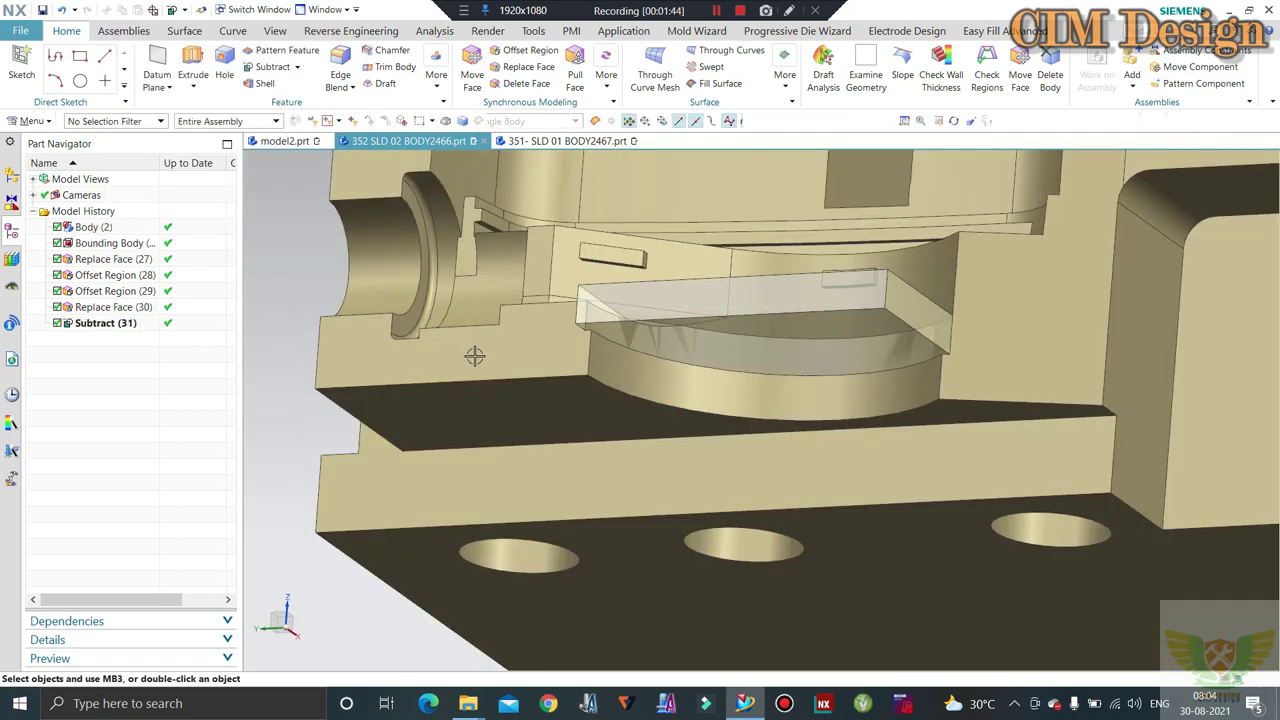
pyautogui.moveTo(471, 357)
pyautogui.mouseDown(button='middle')
pyautogui.moveTo(557, 388)
pyautogui.moveTo(640, 450)
pyautogui.mouseUp(button='middle')
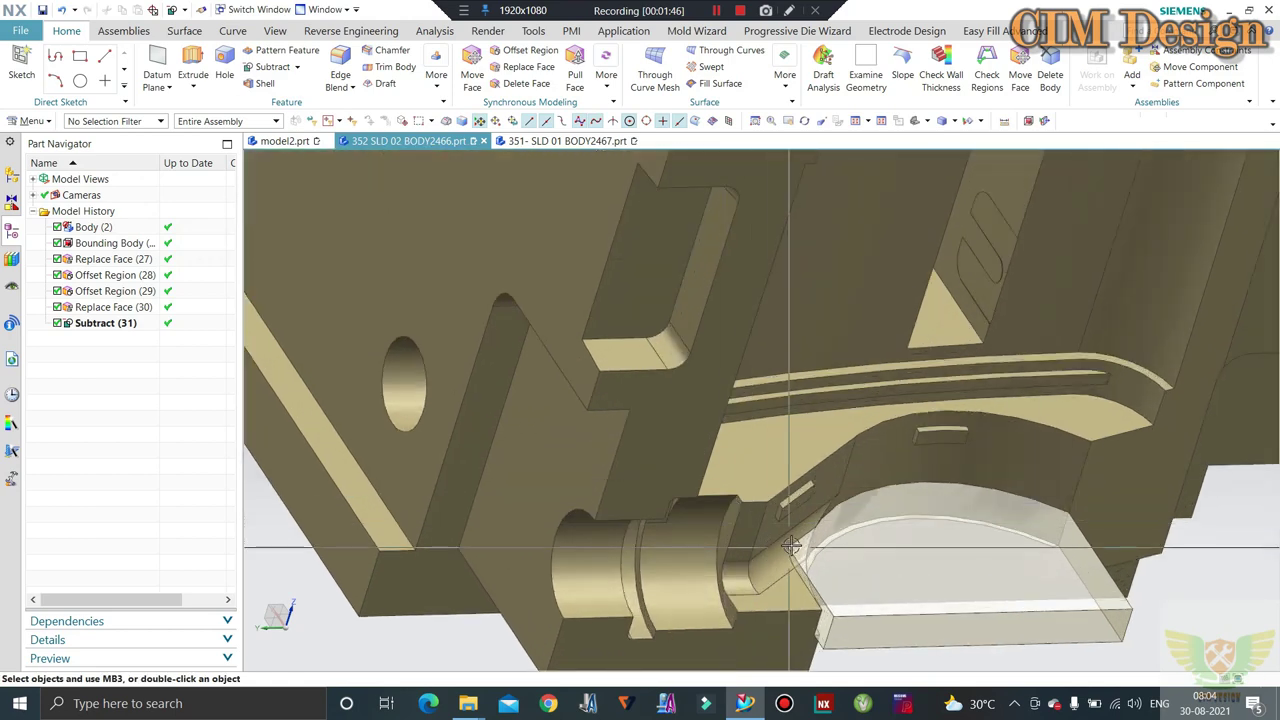
# Hide the main body and try a face replacement on the block, cancelling when it fails
pyautogui.click(740, 510)
pyautogui.hotkey('ctrl', 'b')
pyautogui.moveTo(735, 505); pyautogui.dragTo(808, 491, button='middle')
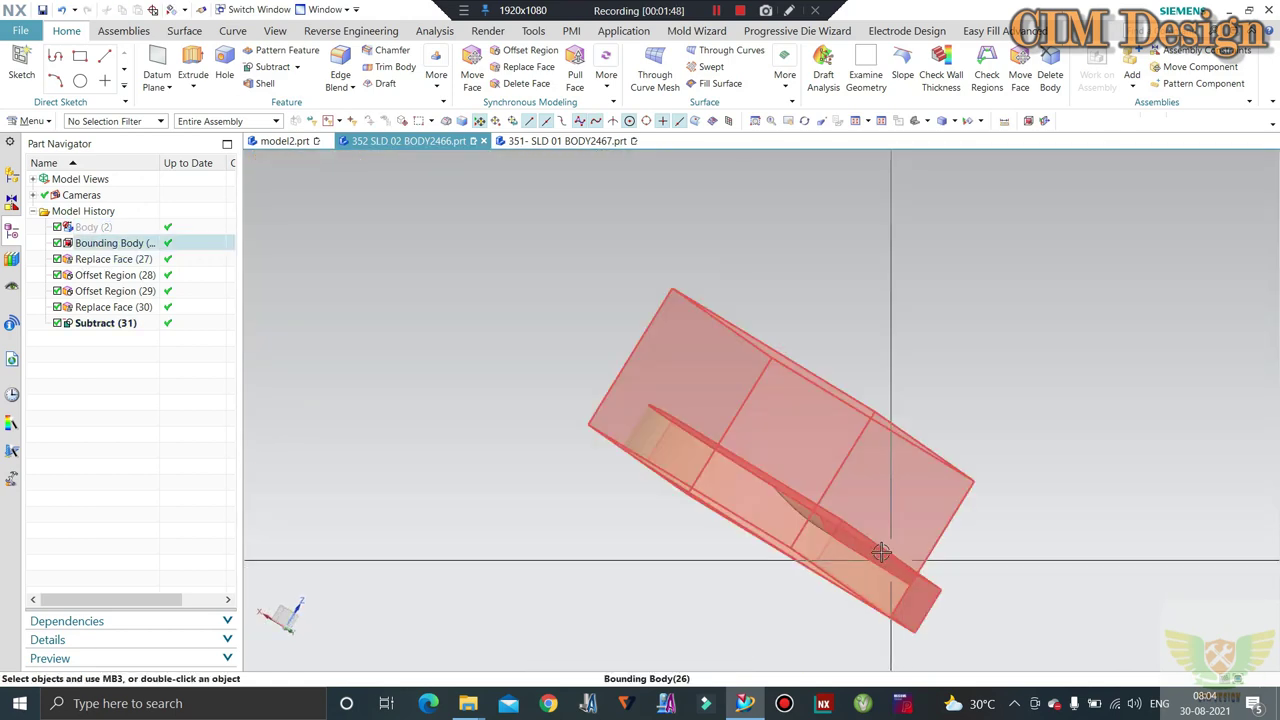
pyautogui.moveTo(877, 551); pyautogui.dragTo(824, 452, button='middle')
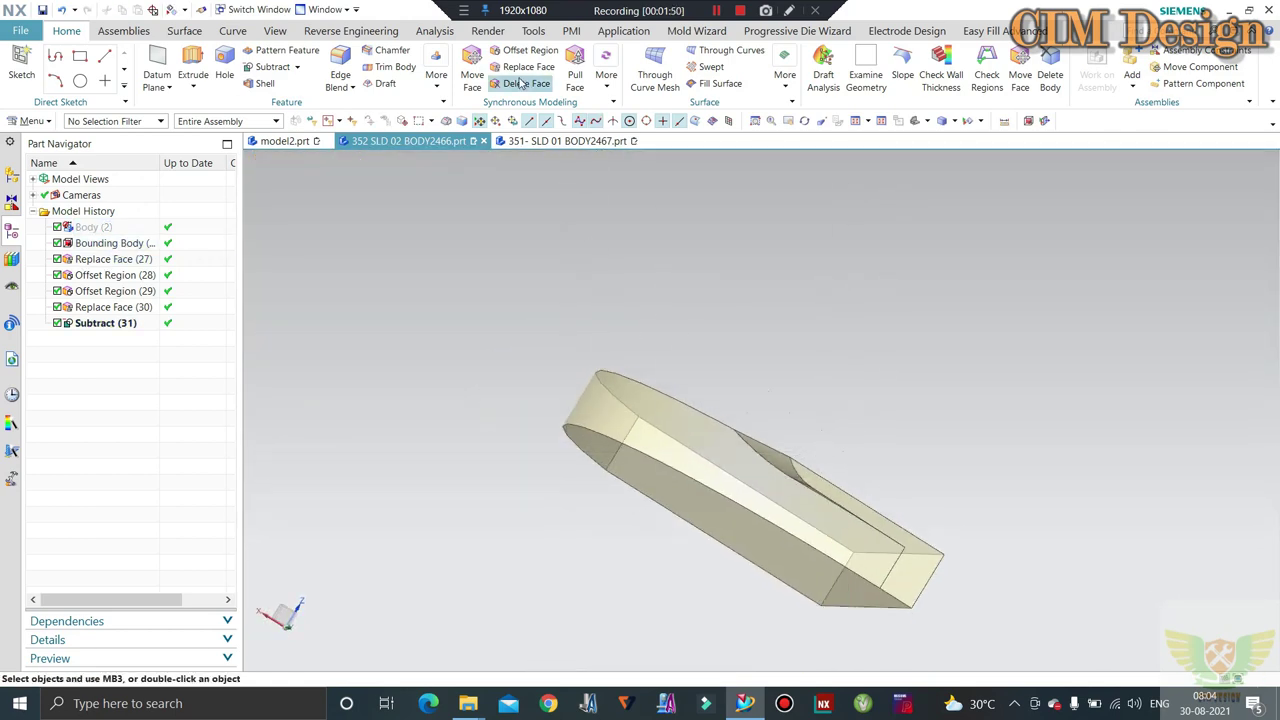
pyautogui.scroll(3, 830, 445)
pyautogui.click(810, 470)
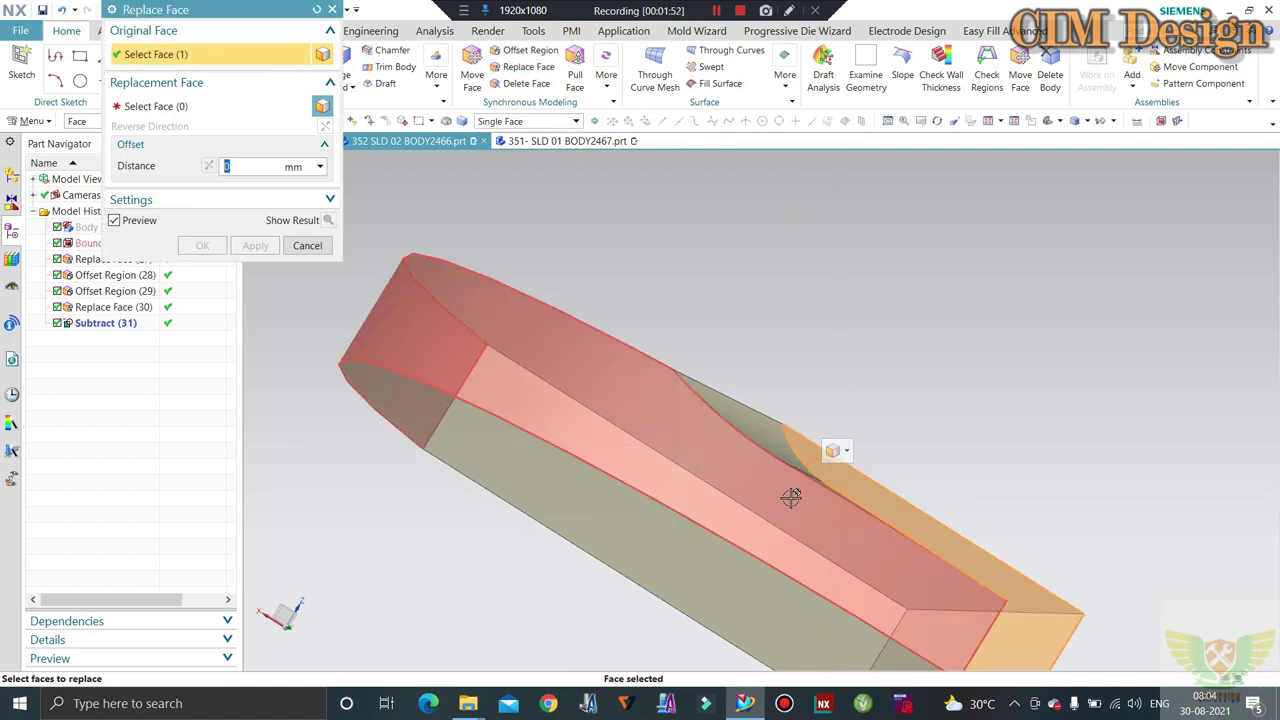
pyautogui.click(724, 449)
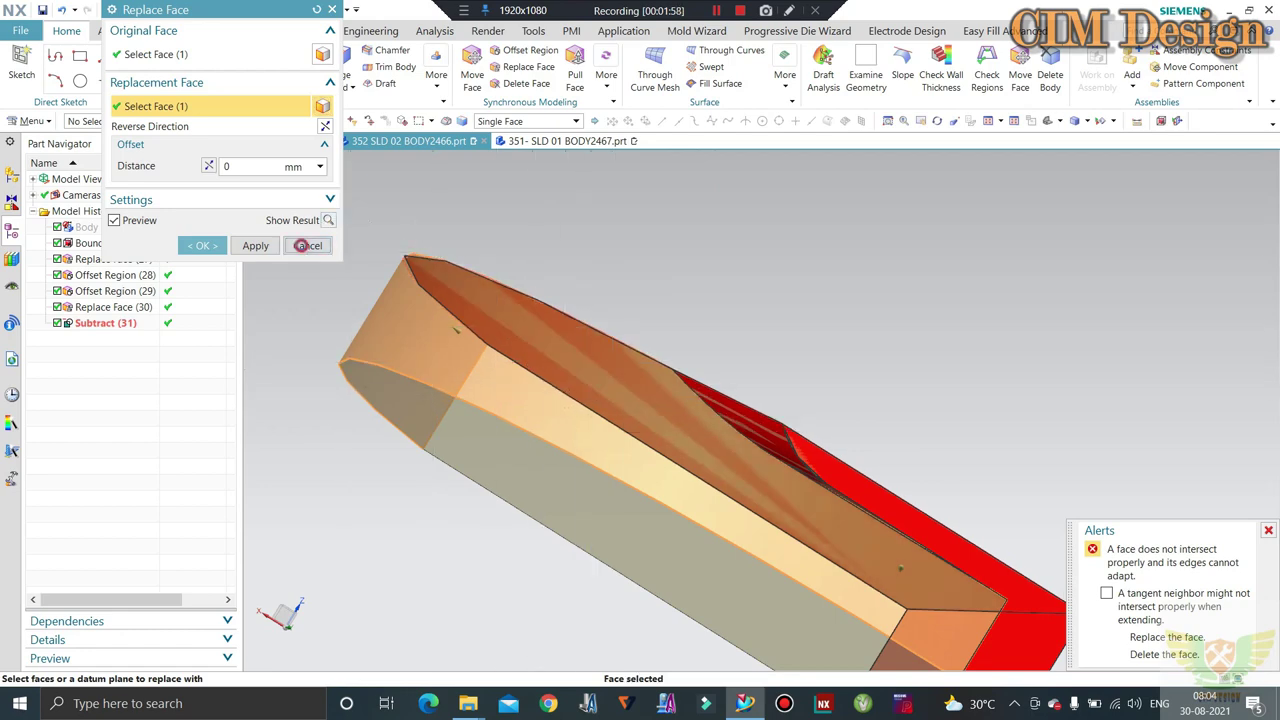
pyautogui.click(300, 245)
# Redo the face replacement onto the block's top face, producing Replace Face (32)
pyautogui.click(525, 66)
pyautogui.scroll(2, 840, 497)
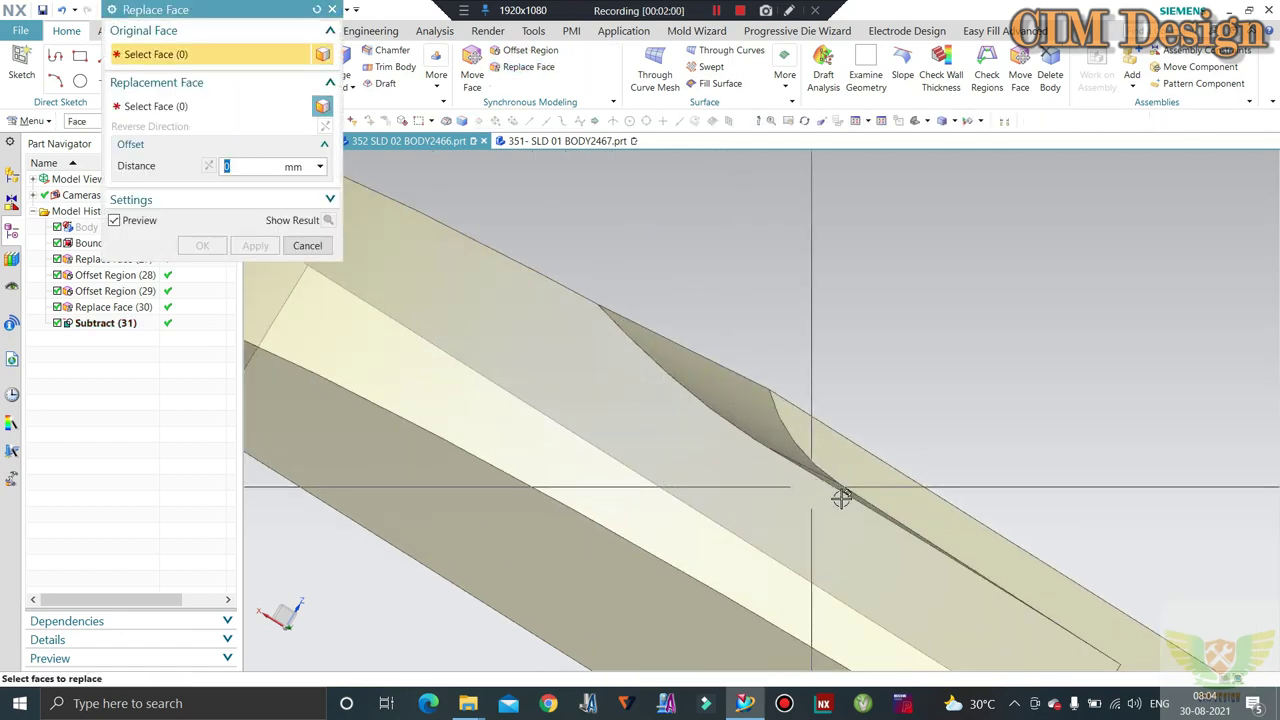
pyautogui.scroll(2, 836, 480)
pyautogui.scroll(-3, 814, 334)
pyautogui.scroll(-2, 791, 374)
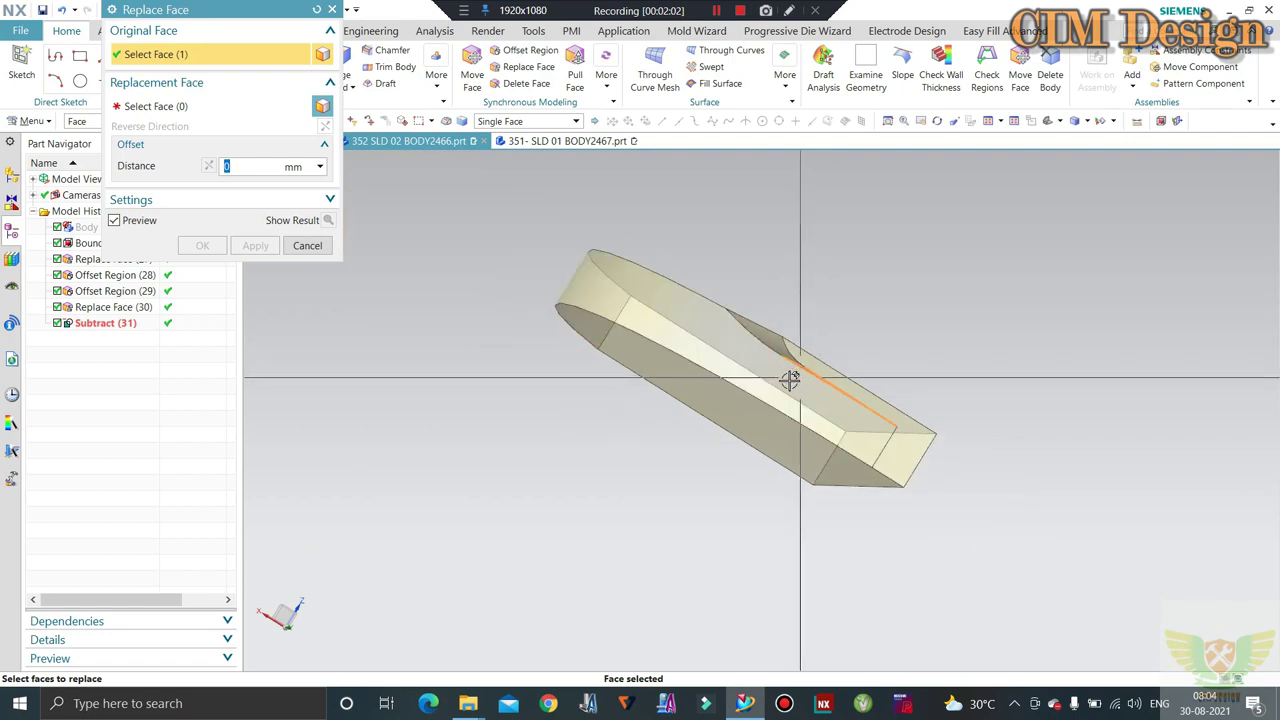
pyautogui.moveTo(791, 374); pyautogui.dragTo(754, 423, button='middle')
pyautogui.click(691, 425)
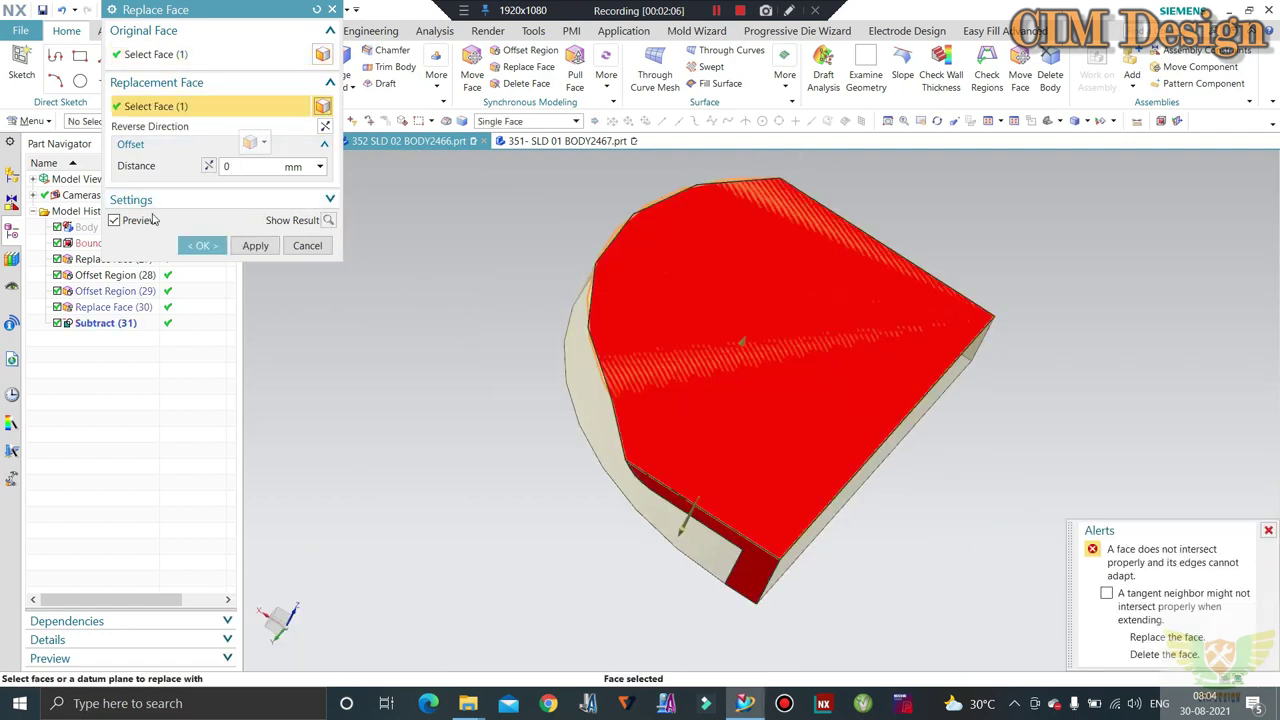
pyautogui.click(150, 54)
pyautogui.moveTo(400, 300); pyautogui.dragTo(423, 214, button='middle')
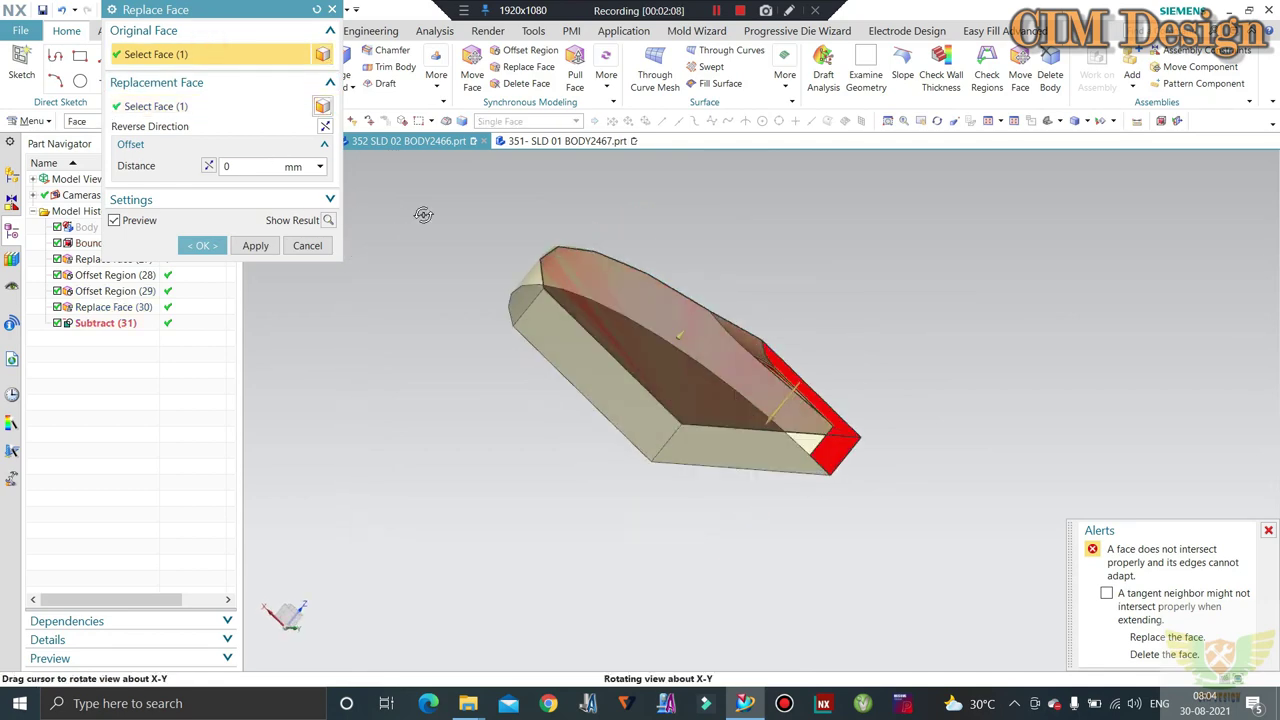
pyautogui.scroll(3, 760, 300)
pyautogui.scroll(2, 762, 305)
pyautogui.scroll(-3, 566, 321)
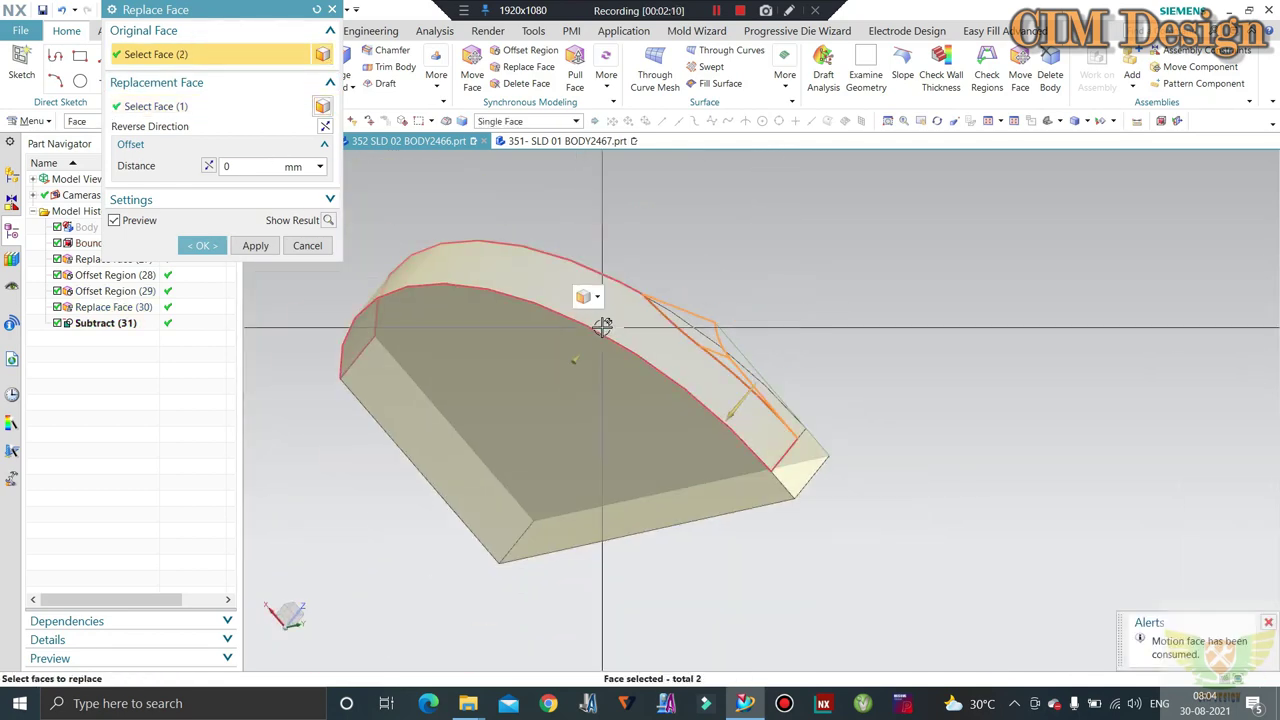
pyautogui.middleClick(600, 329)
# Unhide the slider body and turn the model to a front view
pyautogui.scroll(-2, 848, 396)
pyautogui.moveTo(848, 396); pyautogui.dragTo(849, 287, button='middle')
pyautogui.hotkey('ctrl', 'shift', 'u')
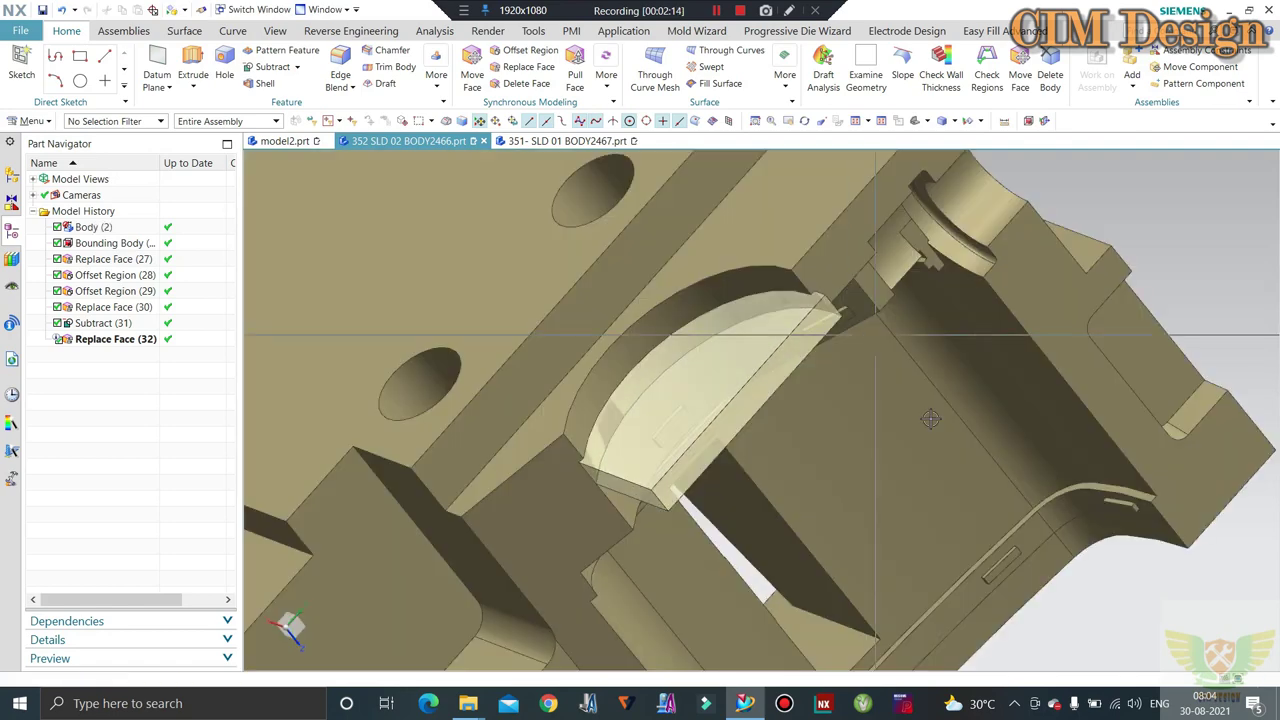
pyautogui.moveTo(930, 419); pyautogui.dragTo(748, 312, button='middle')
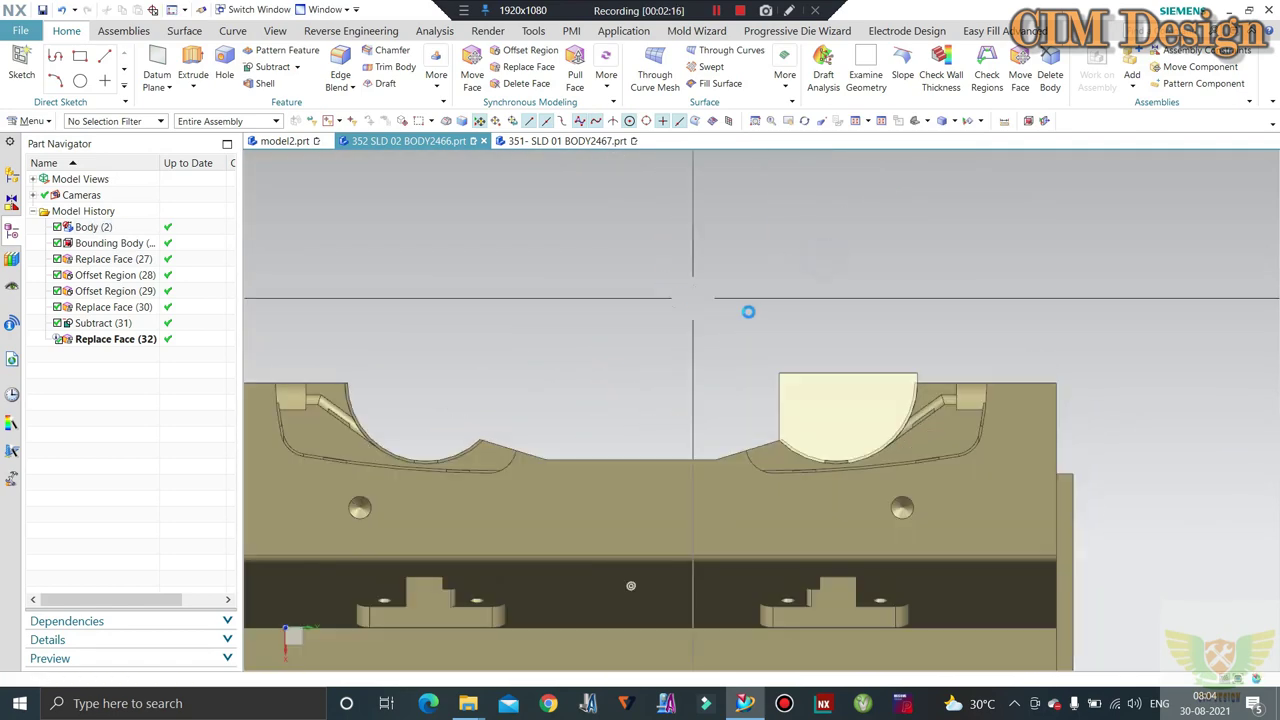
pyautogui.scroll(3, 866, 371)
pyautogui.moveTo(866, 371); pyautogui.dragTo(866, 437, button='middle')
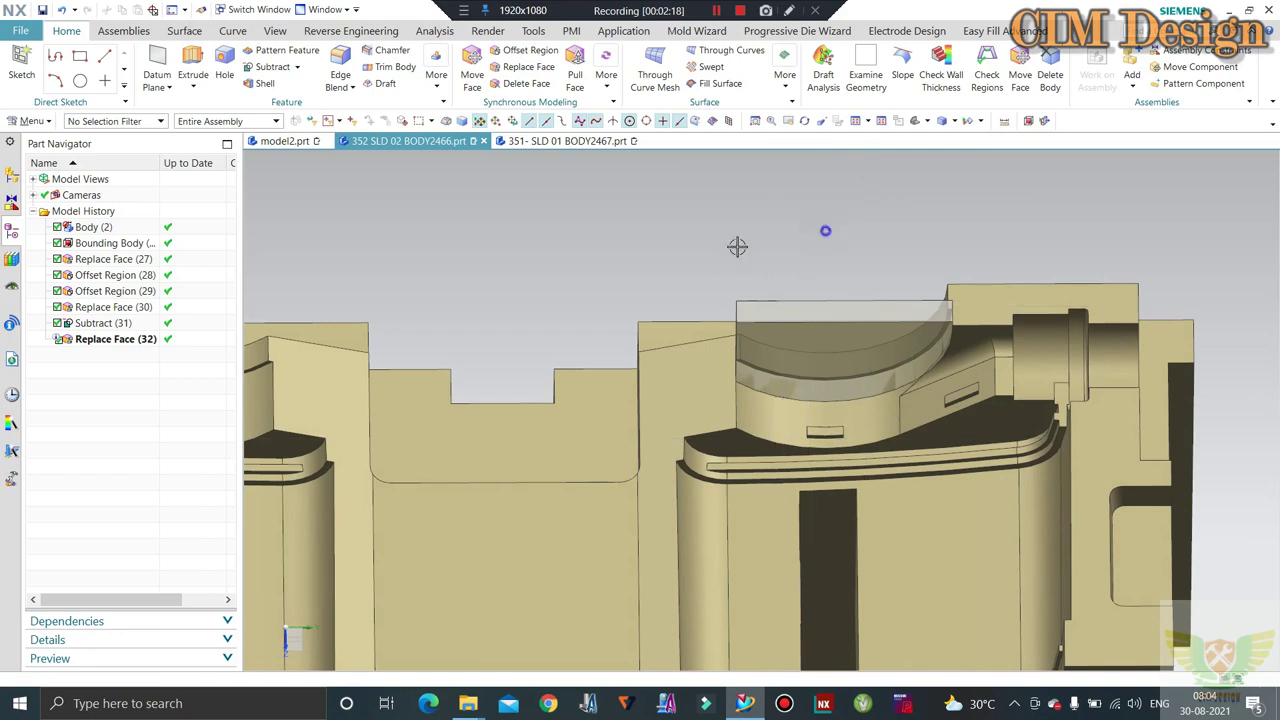
pyautogui.moveTo(737, 246); pyautogui.dragTo(737, 225, button='middle')
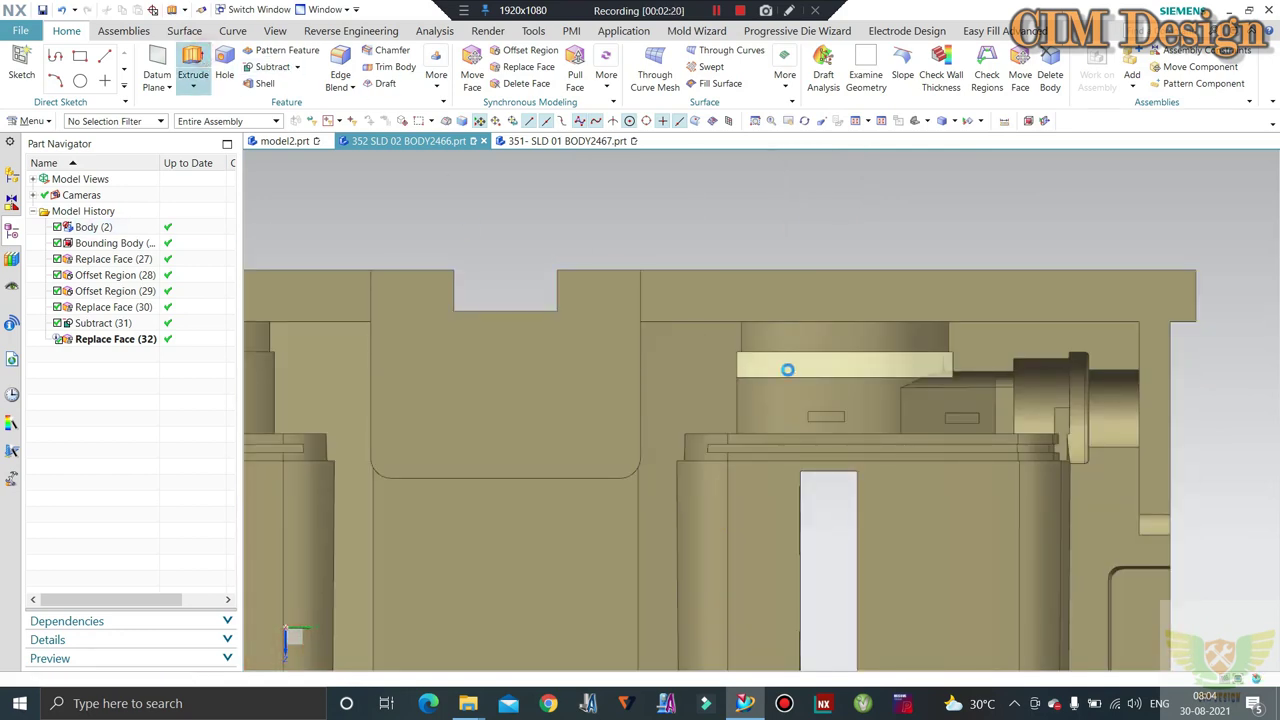
# Start an extrude sketch on the slider face and draw a rectangle over it
pyautogui.click(842, 365)
pyautogui.press('Escape')
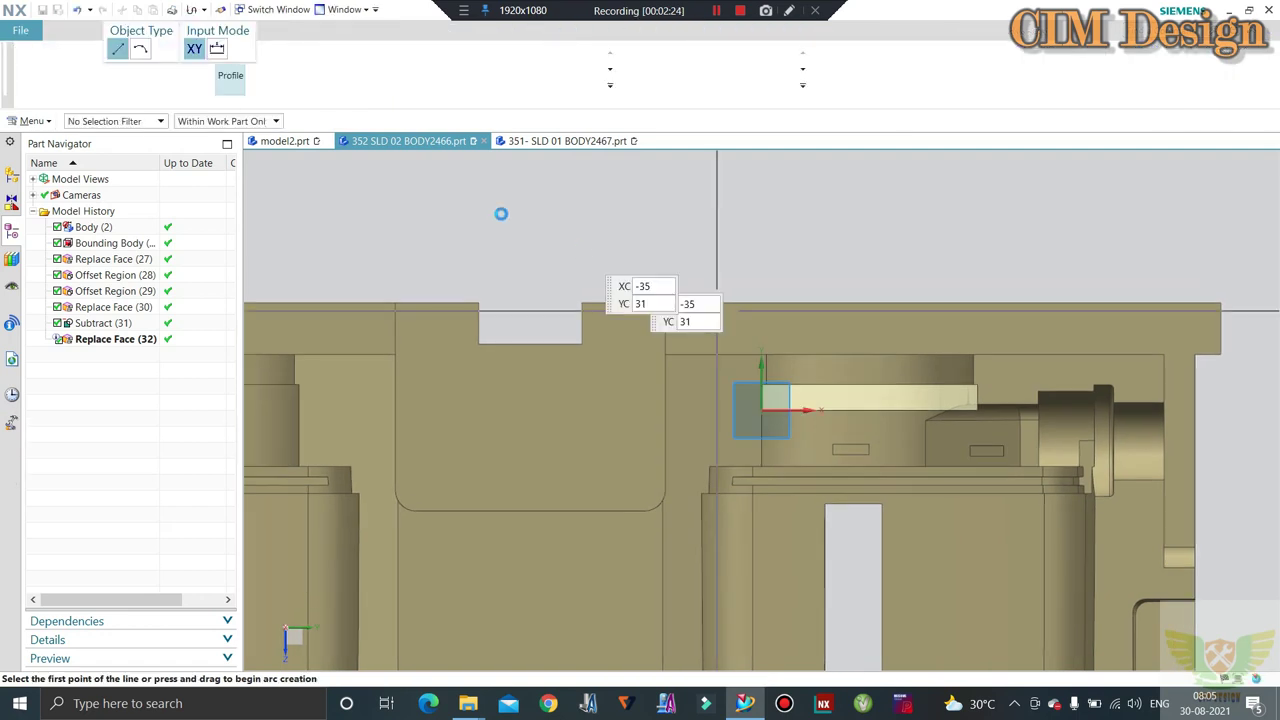
pyautogui.click(285, 78)
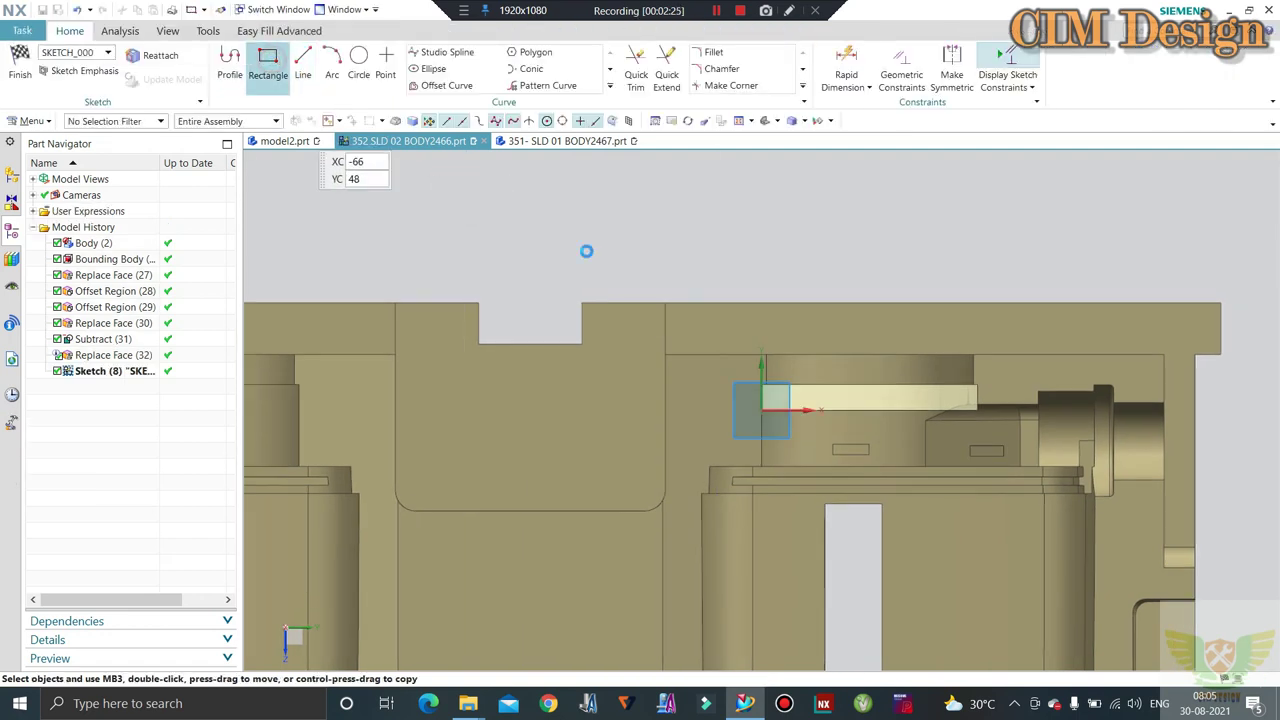
pyautogui.click(710, 340)
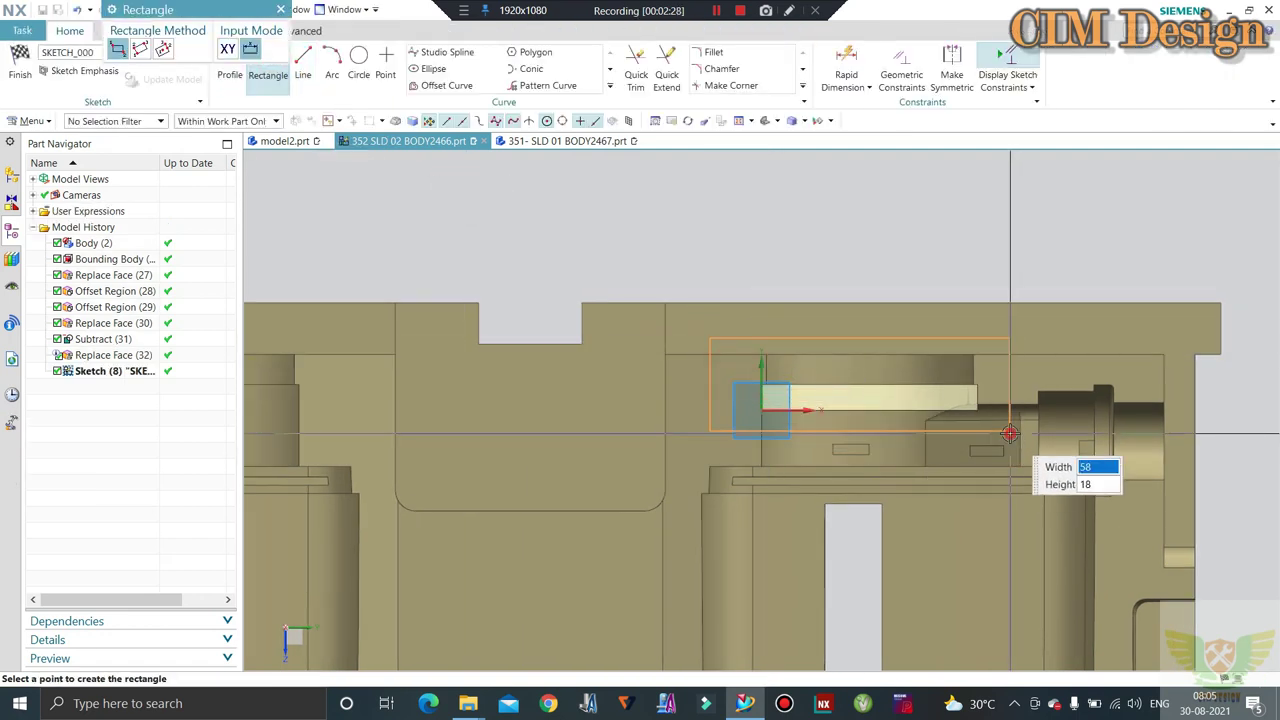
pyautogui.click(986, 392)
pyautogui.middleClick(986, 392)
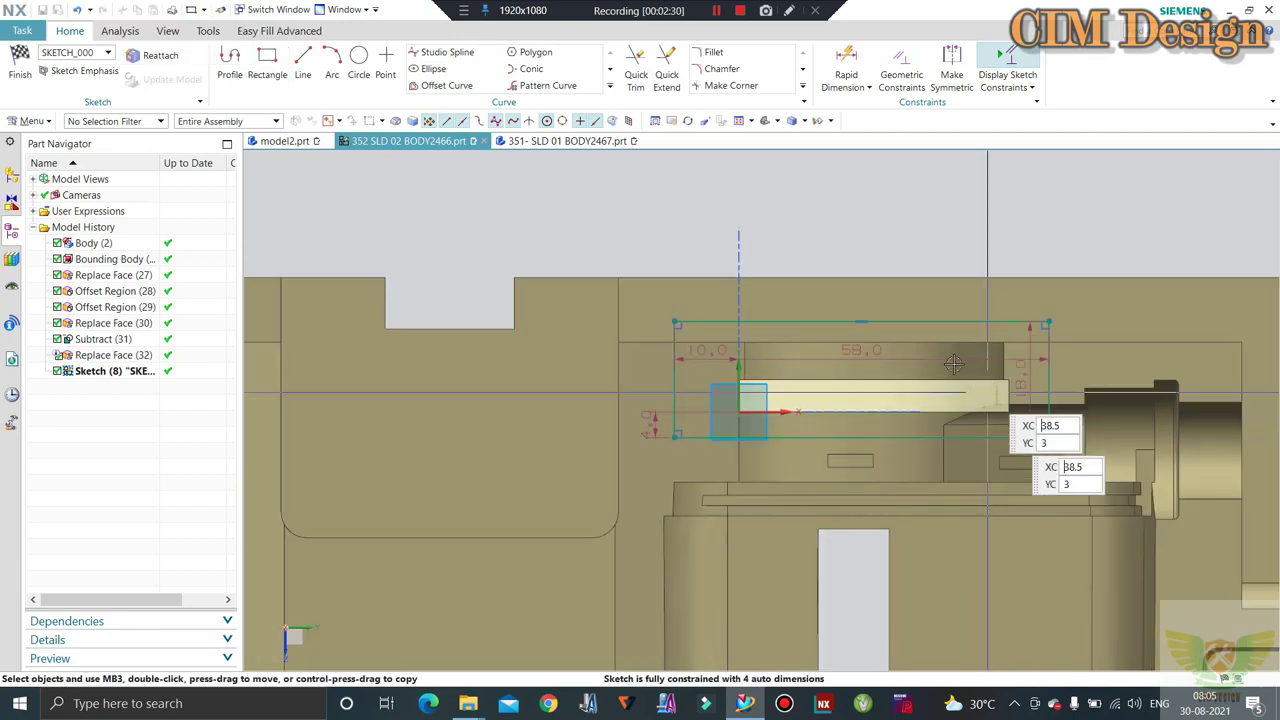
pyautogui.scroll(2, 787, 389)
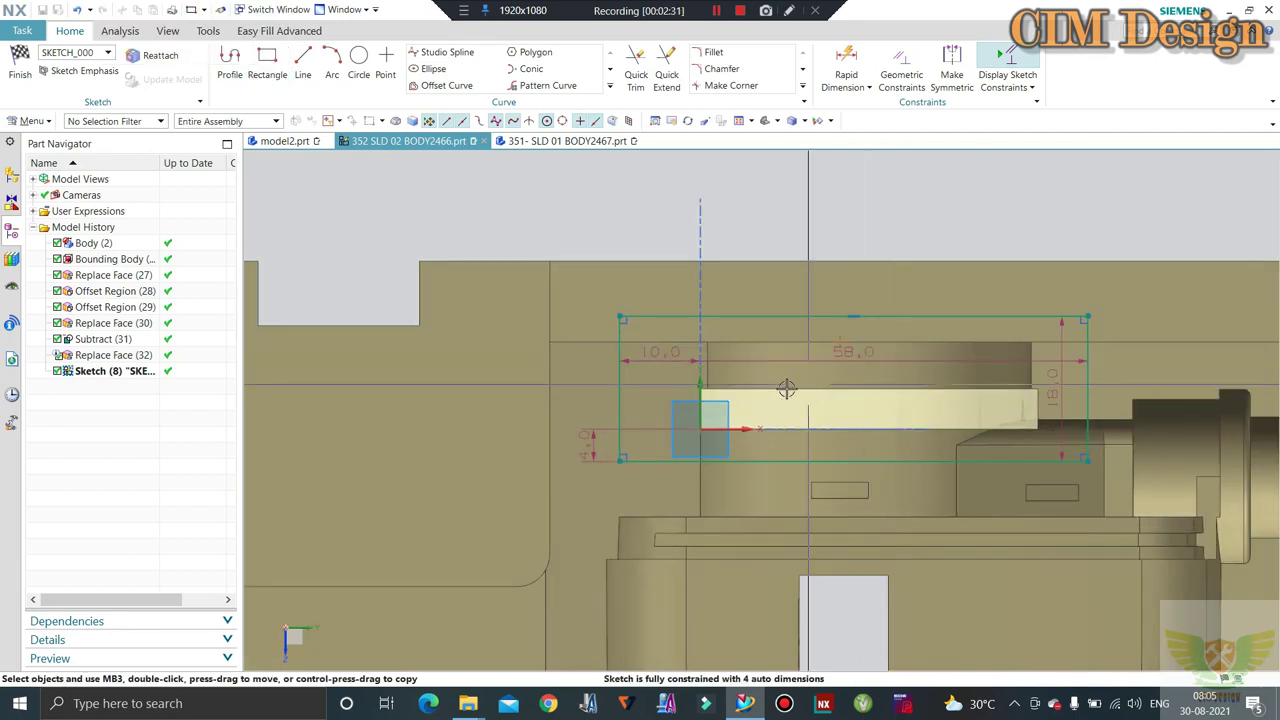
# Dimension the rectangle with a 5 mm left offset, 52 mm length and 5 mm vertical offset
pyautogui.doubleClick(651, 351)
pyautogui.write('5')
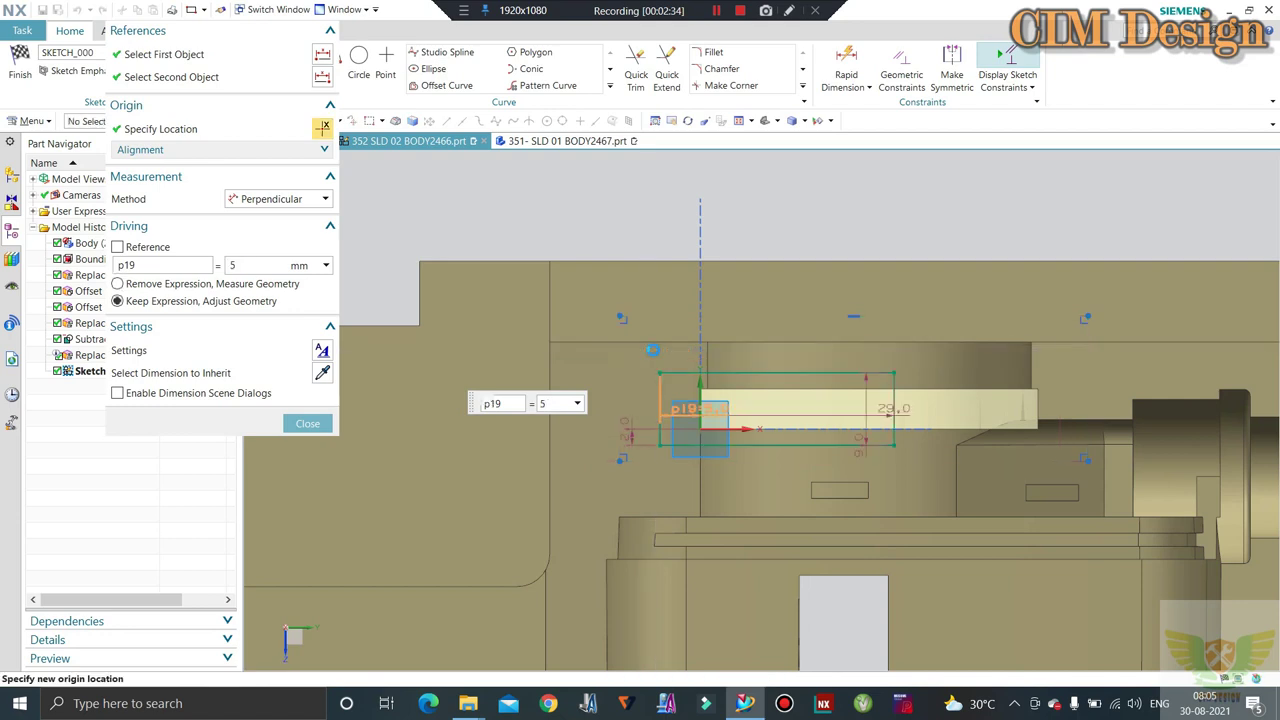
pyautogui.middleClick(879, 393)
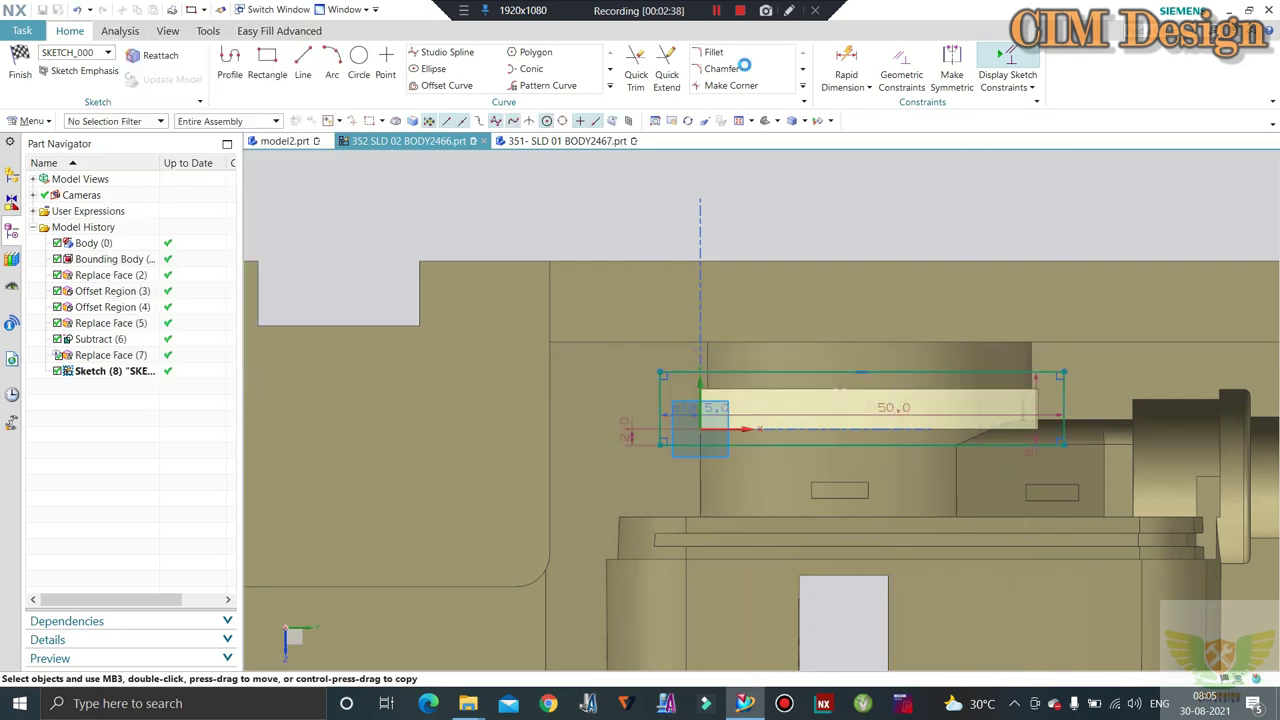
pyautogui.scroll(1, 920, 404)
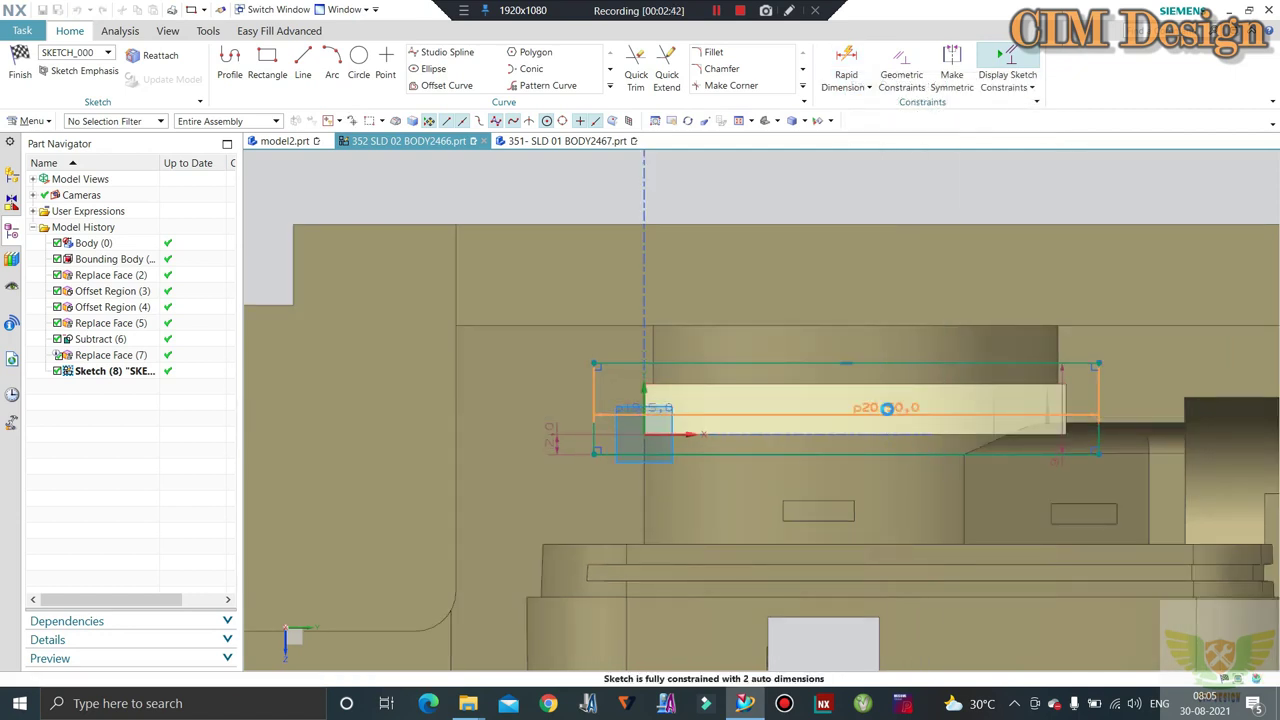
pyautogui.doubleClick(887, 408)
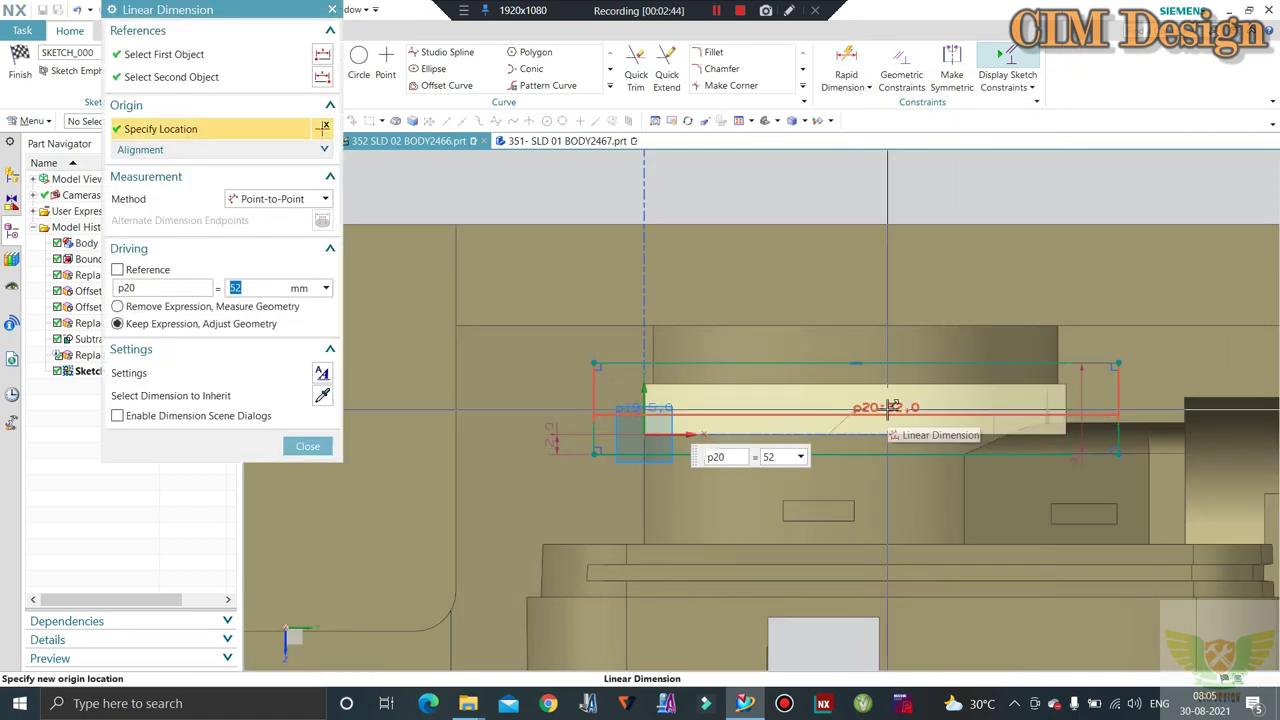
pyautogui.middleClick(658, 430)
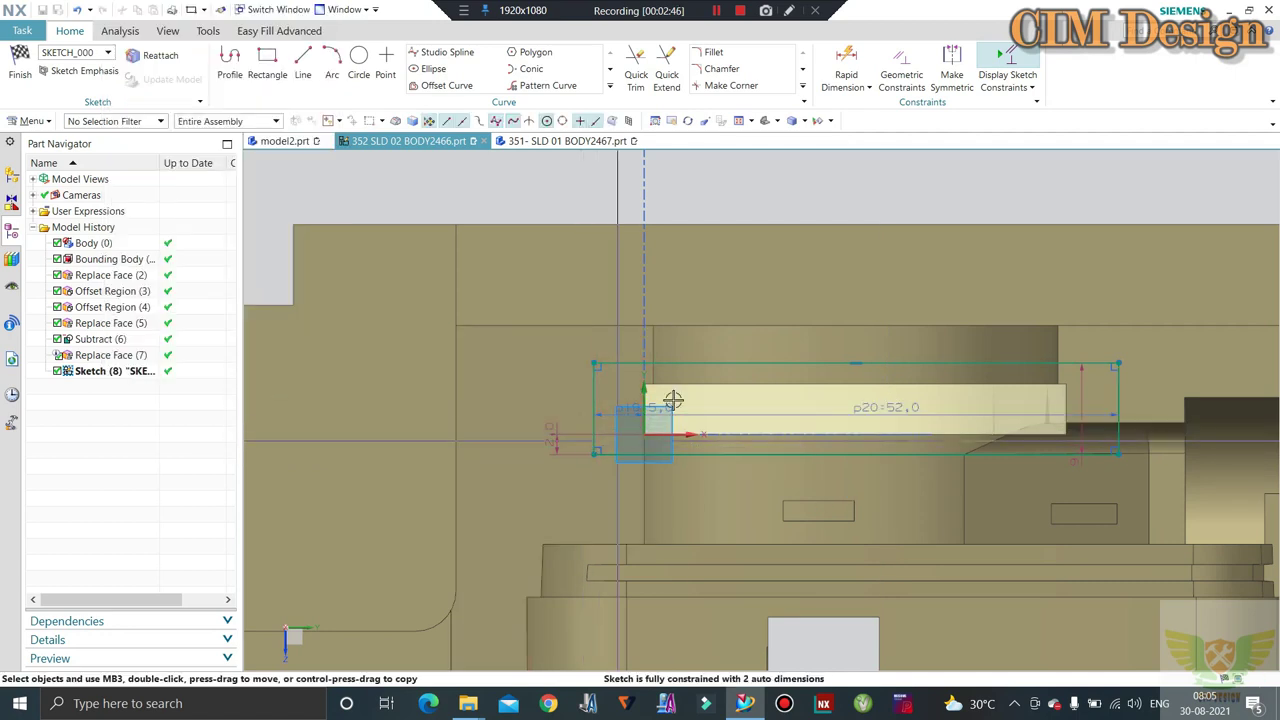
pyautogui.scroll(2, 645, 430)
pyautogui.scroll(-1, 694, 382)
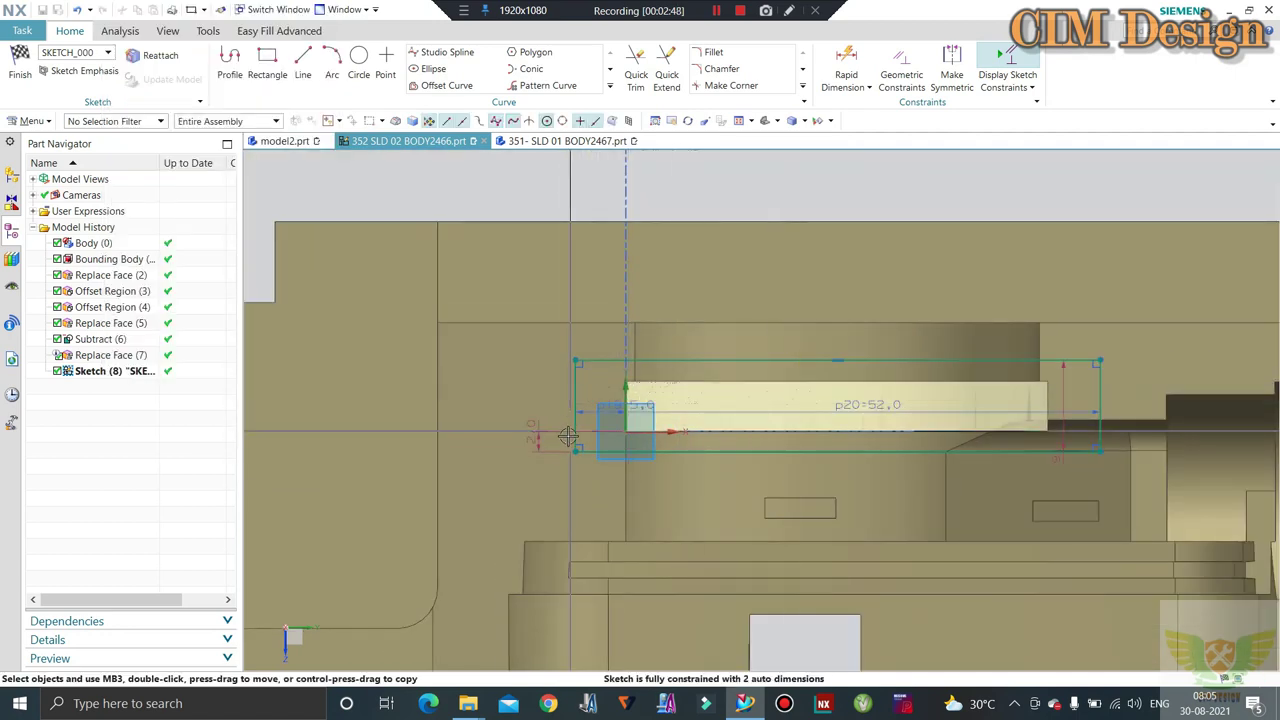
pyautogui.scroll(1, 537, 440)
pyautogui.doubleClick(535, 438)
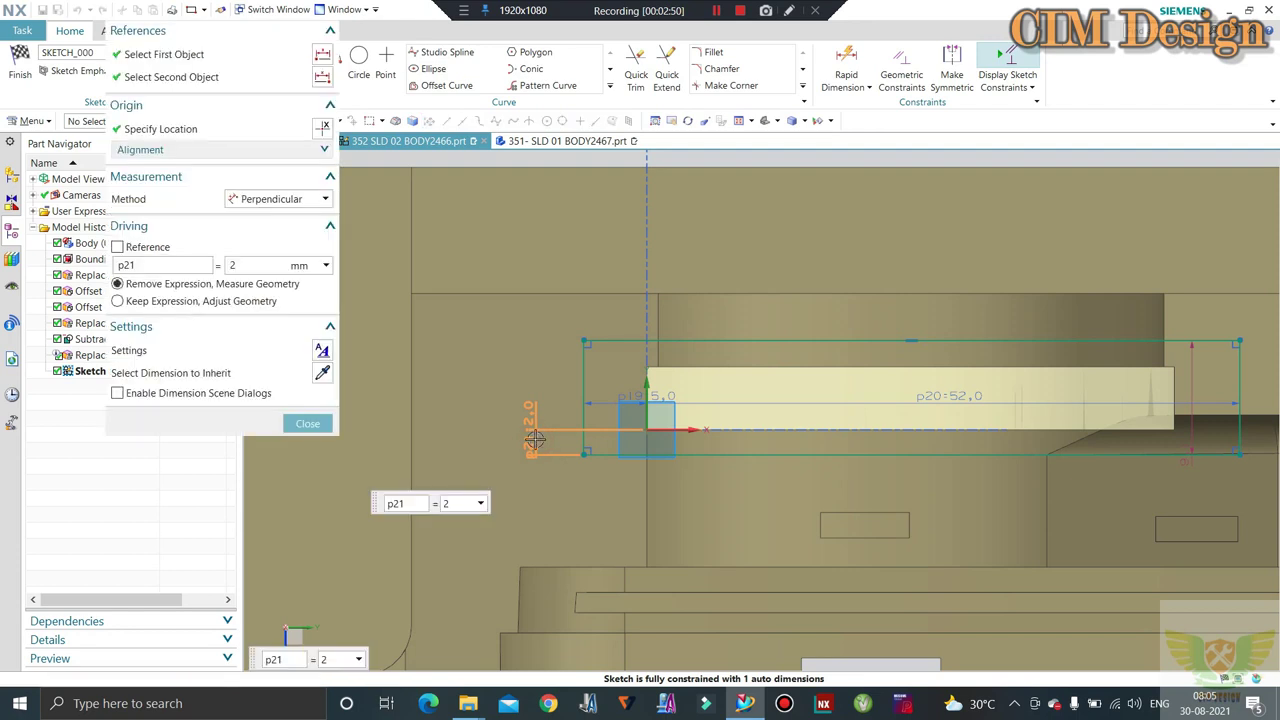
pyautogui.press('Return')
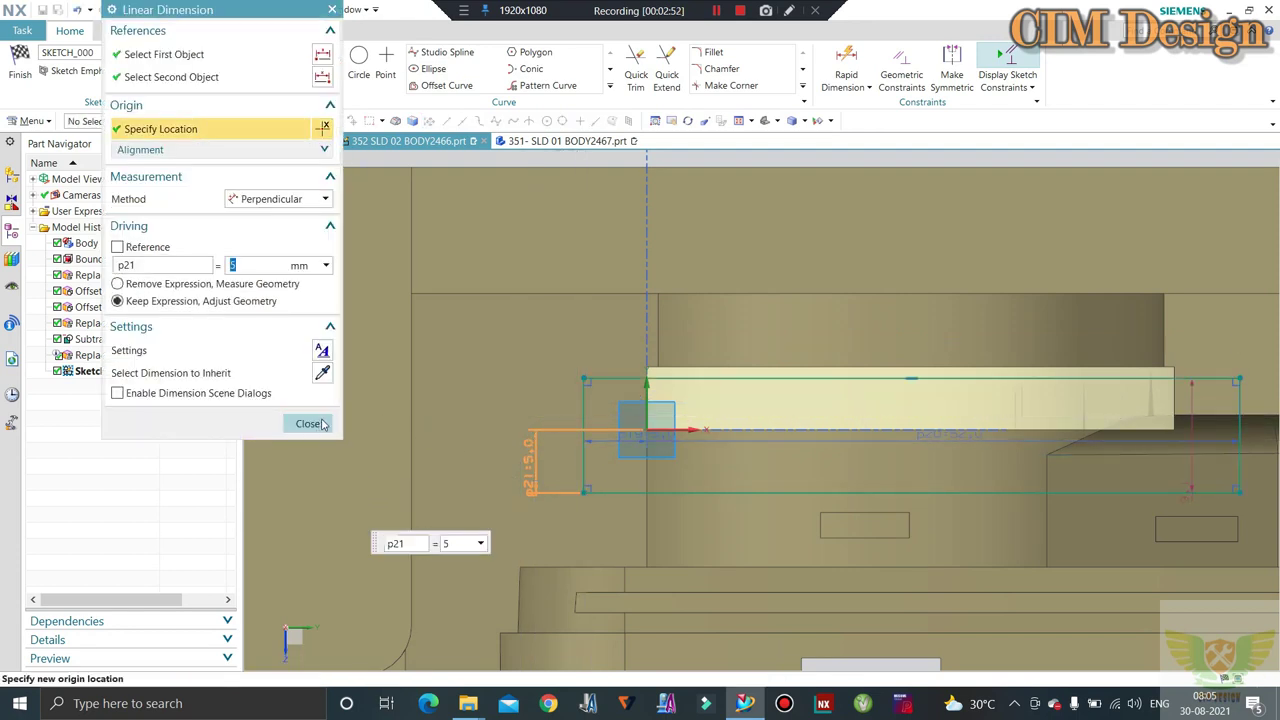
pyautogui.middleClick(586, 381)
# Set the rectangle height to 15 mm and finish the sketch
pyautogui.moveTo(583, 380); pyautogui.dragTo(573, 333)
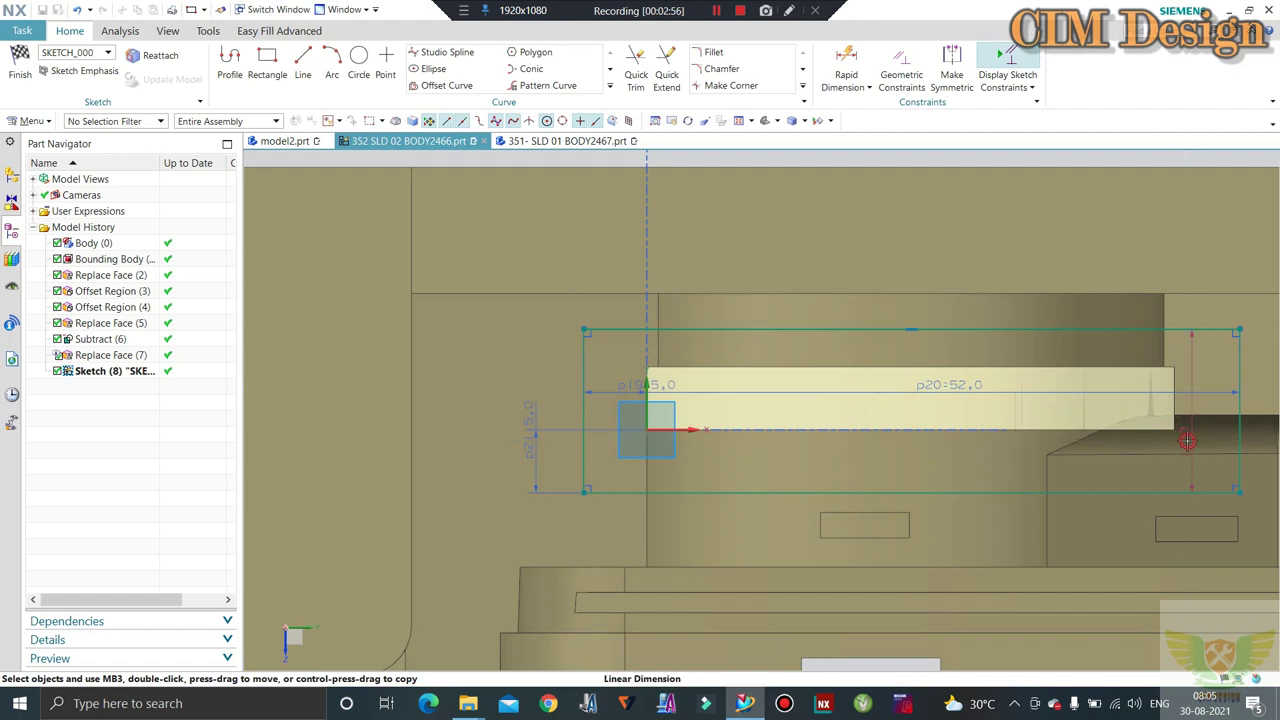
pyautogui.doubleClick(1268, 440)
pyautogui.write('15')
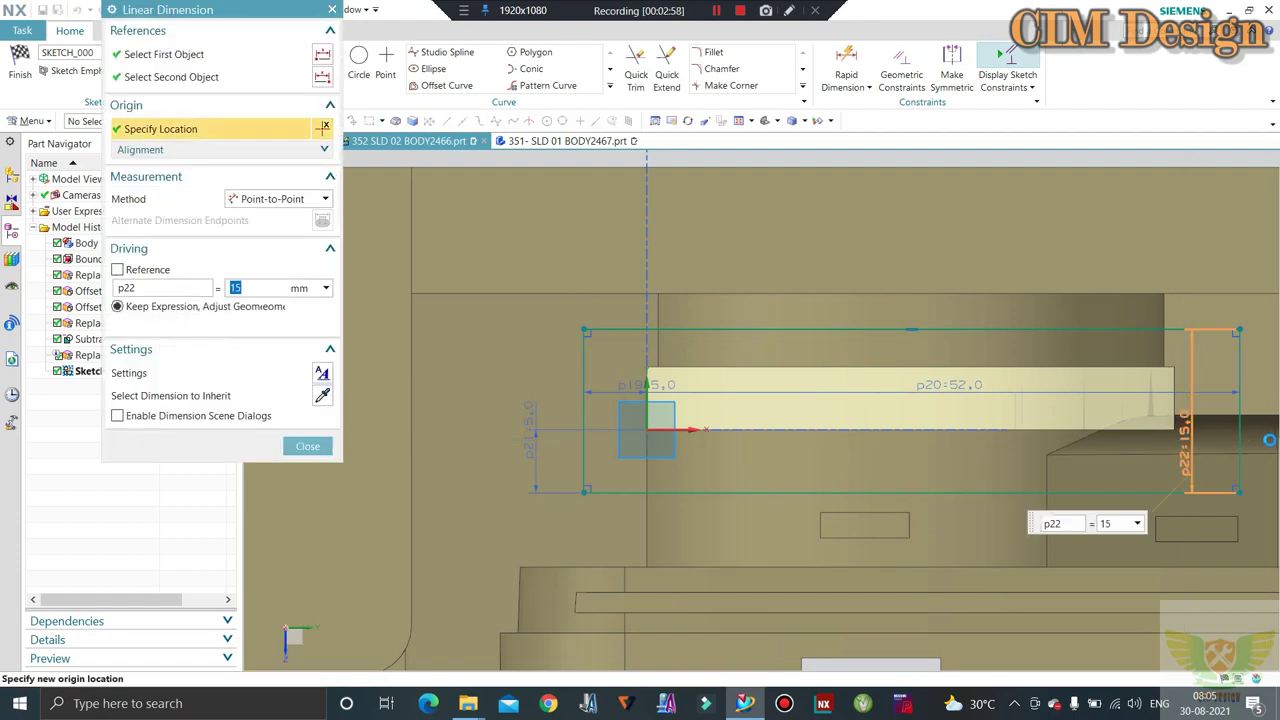
pyautogui.press('Return')
pyautogui.click(307, 447)
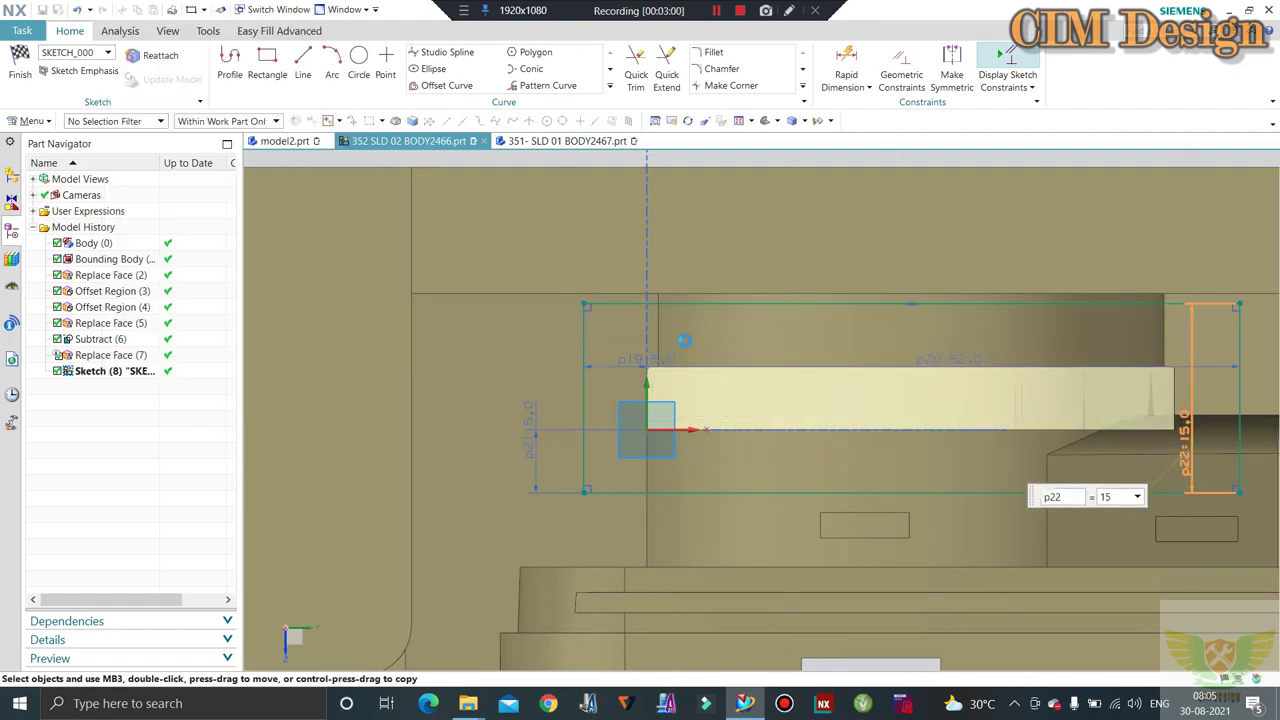
pyautogui.scroll(-1, 672, 355)
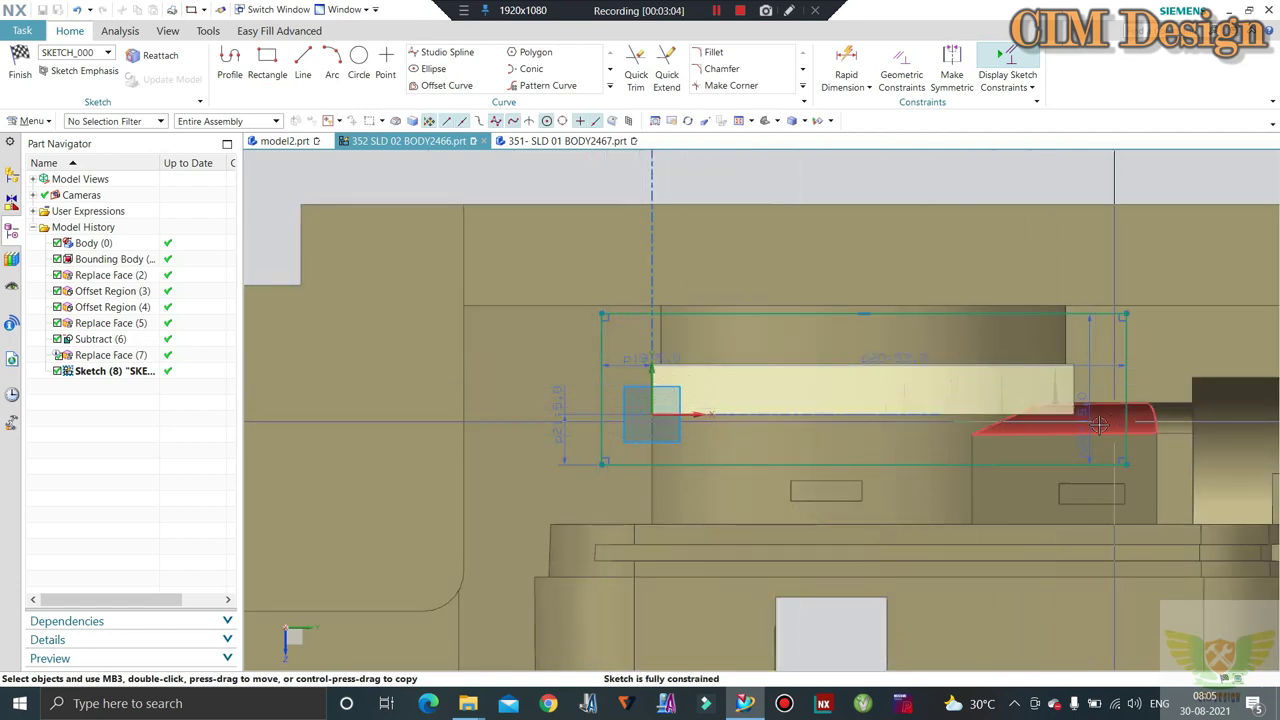
pyautogui.click(24, 68)
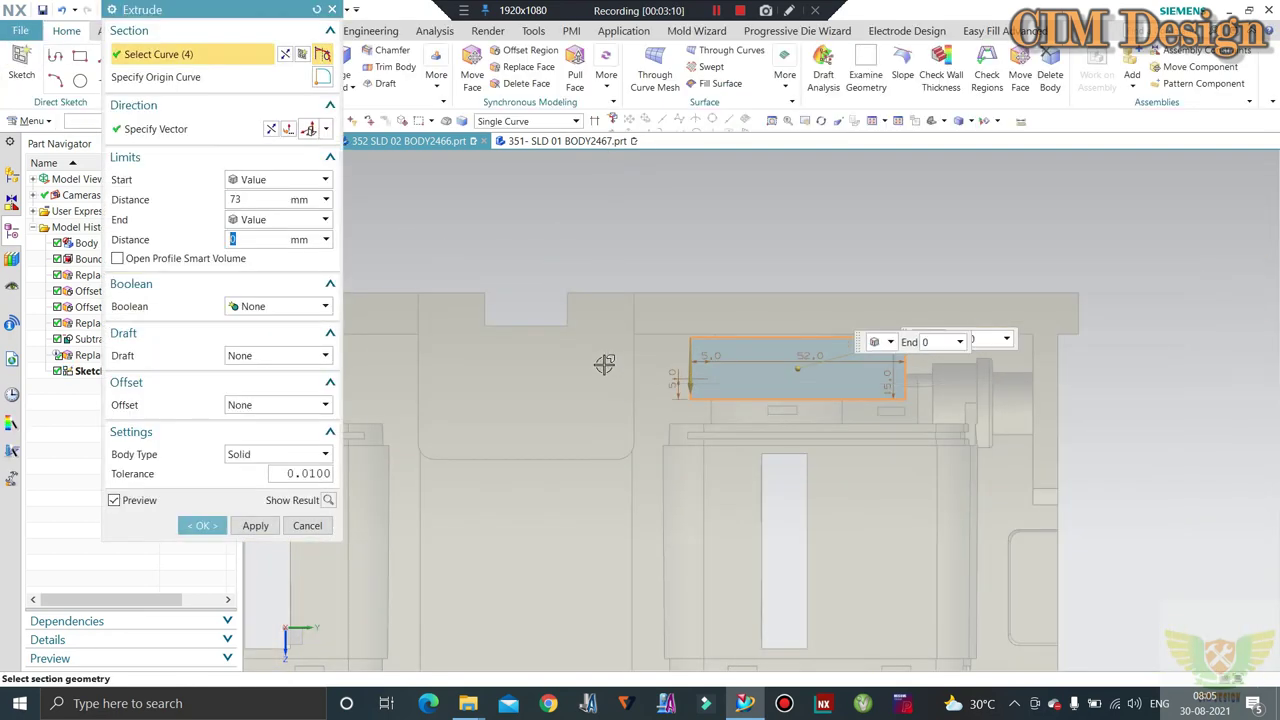
pyautogui.moveTo(603, 363); pyautogui.dragTo(537, 271, button='middle')
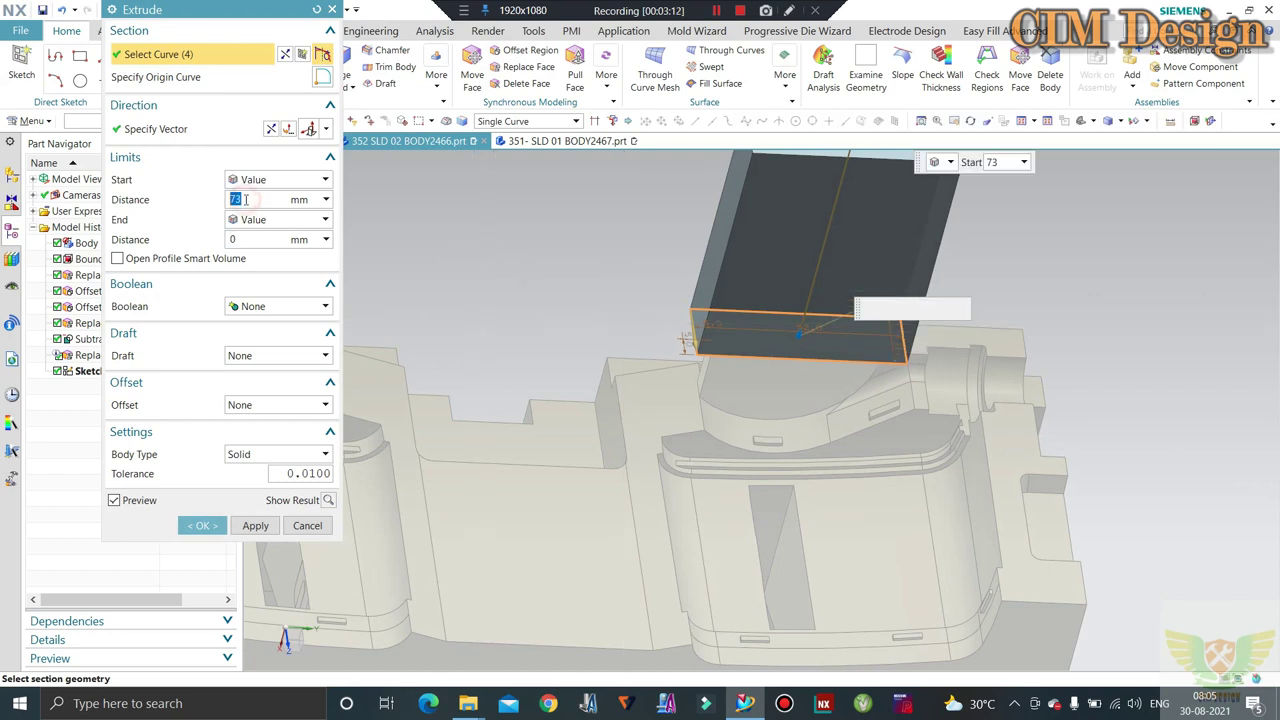
pyautogui.click(258, 199)
pyautogui.write('8')
pyautogui.press('Return')
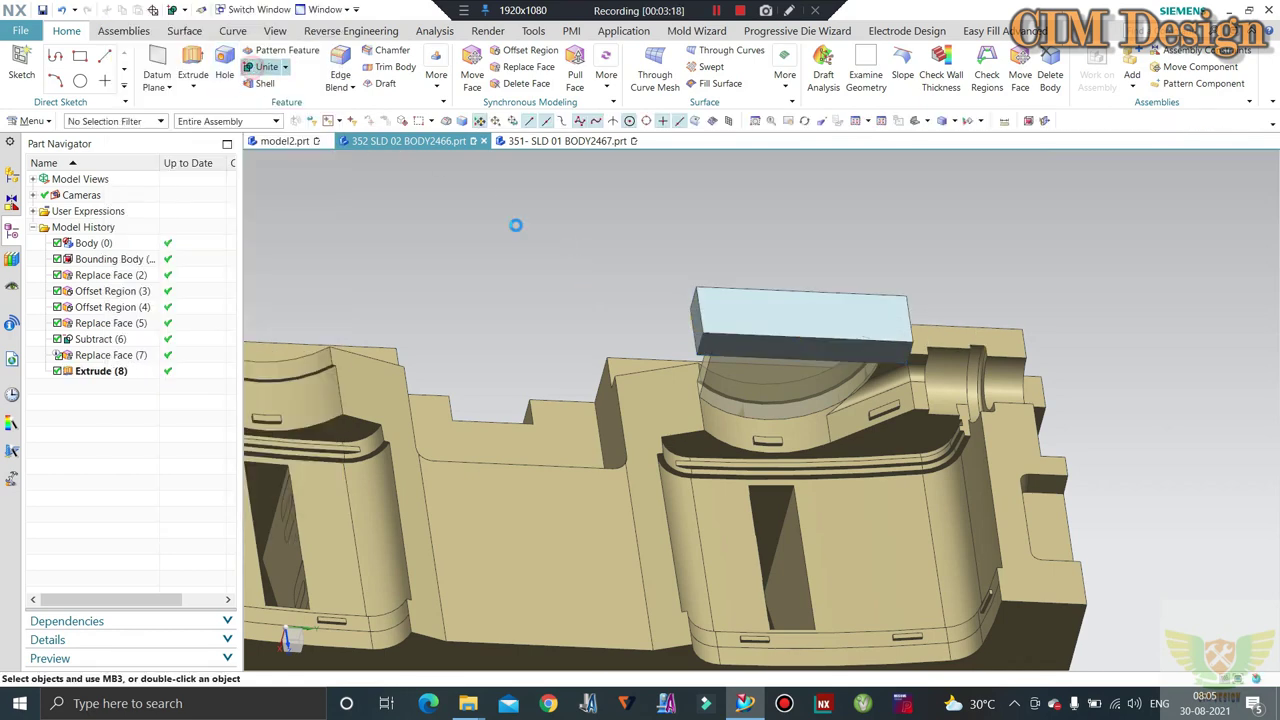
pyautogui.click(800, 318)
pyautogui.click(660, 385)
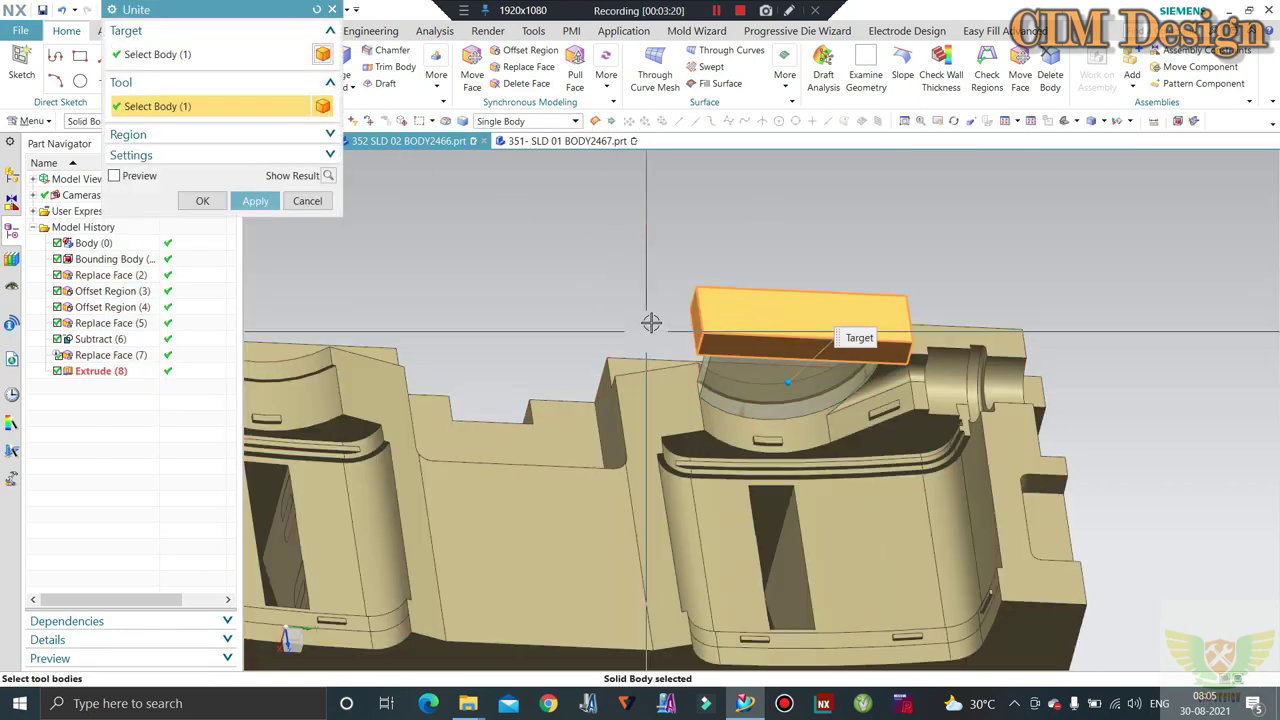
pyautogui.middleClick(651, 322)
pyautogui.click(298, 203)
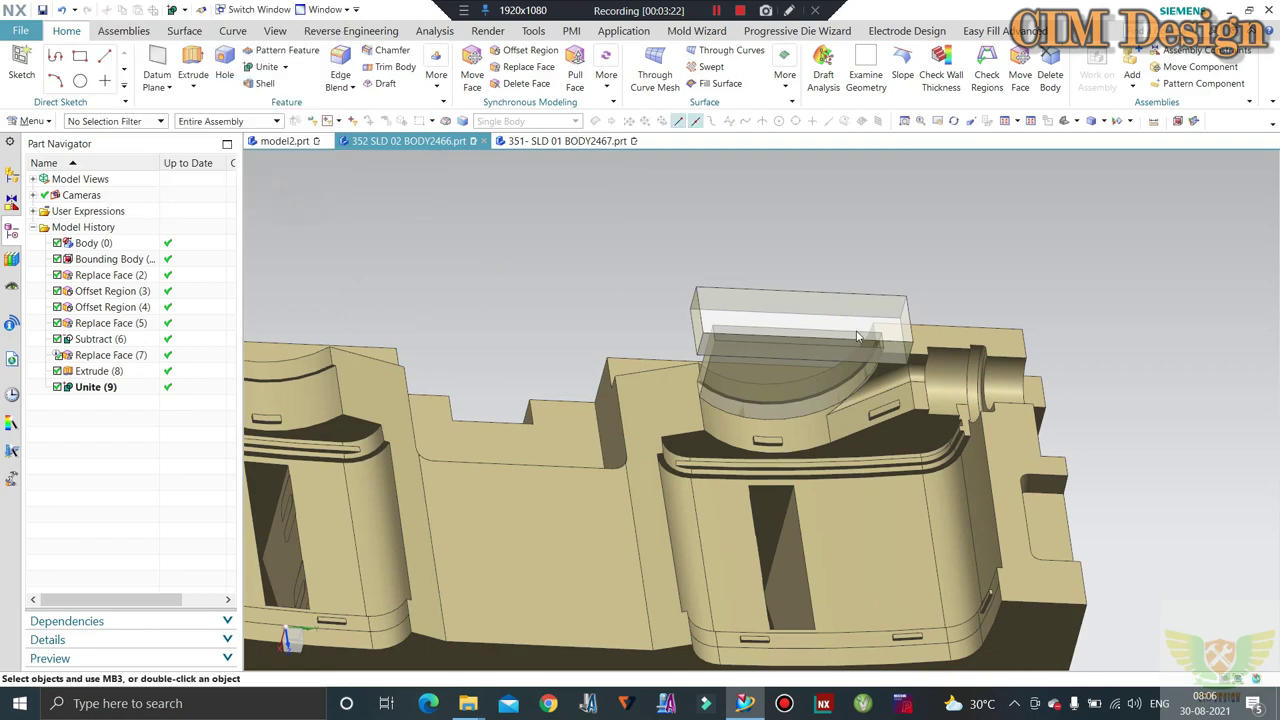
pyautogui.moveTo(520, 400); pyautogui.dragTo(440, 402, button='middle')
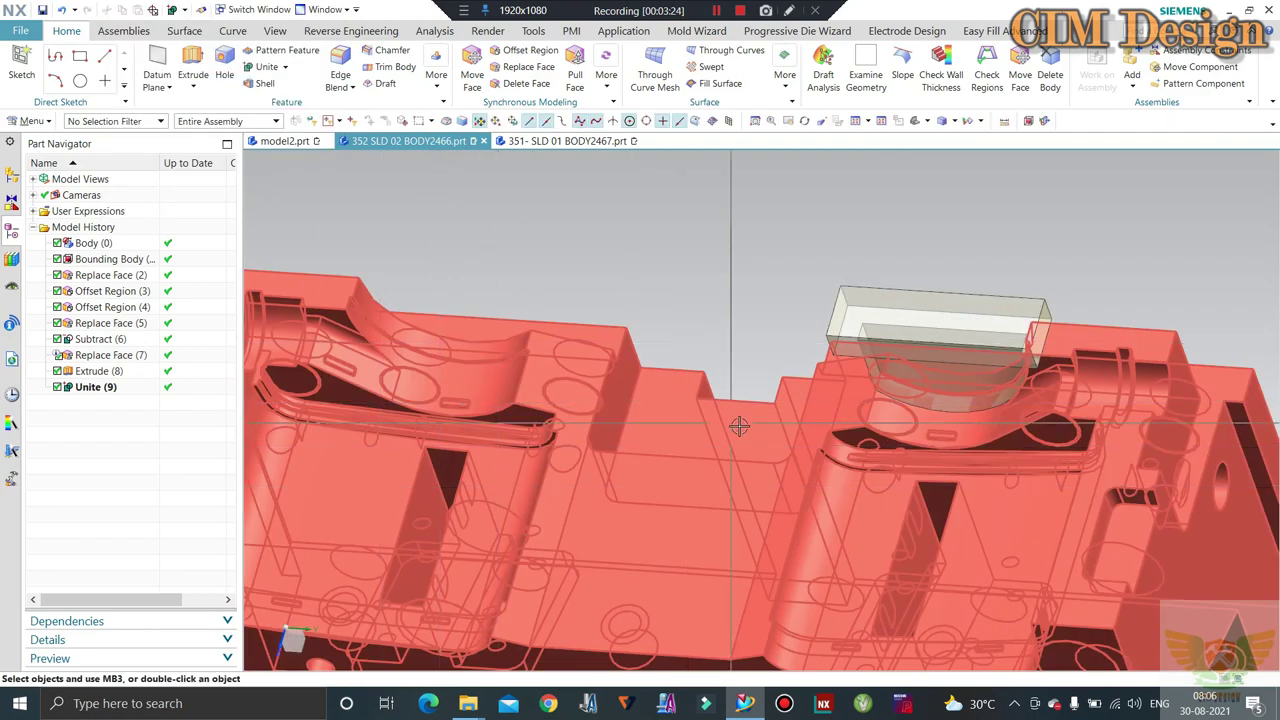
pyautogui.moveTo(739, 426); pyautogui.dragTo(866, 342, button='middle')
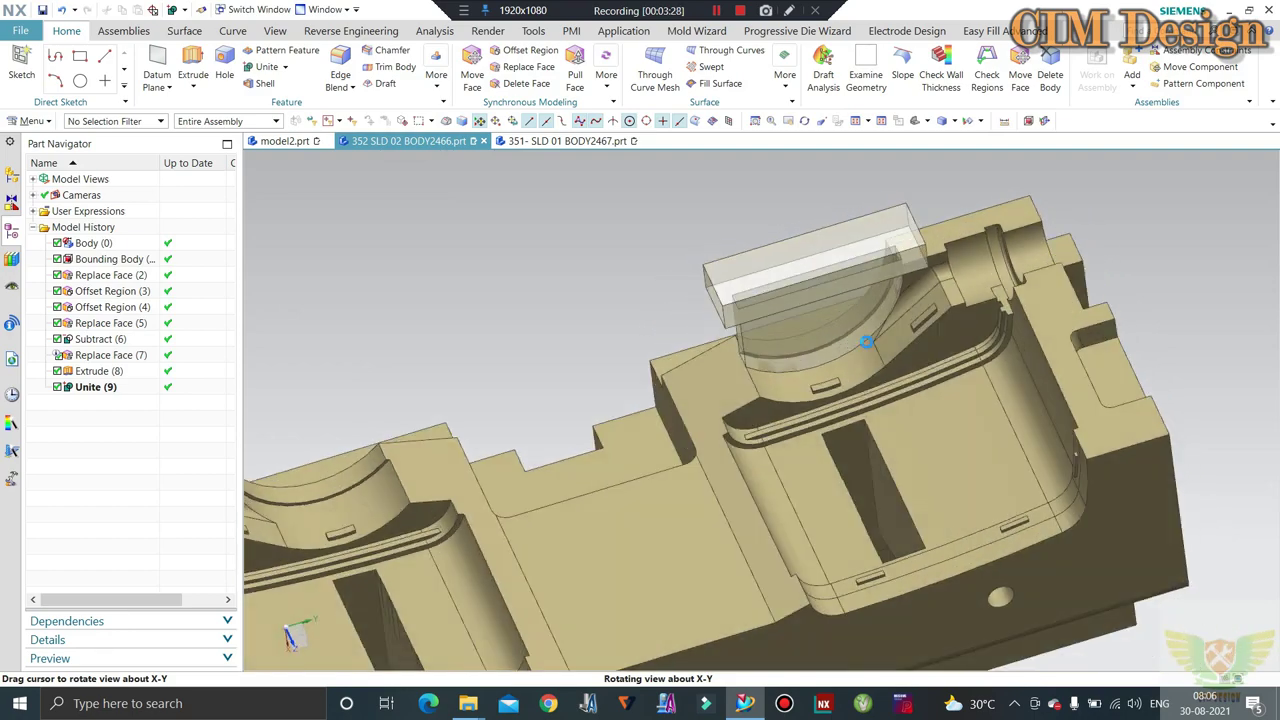
pyautogui.hotkey('ctrl', 'f')
pyautogui.moveTo(766, 326); pyautogui.dragTo(760, 340, button='middle')
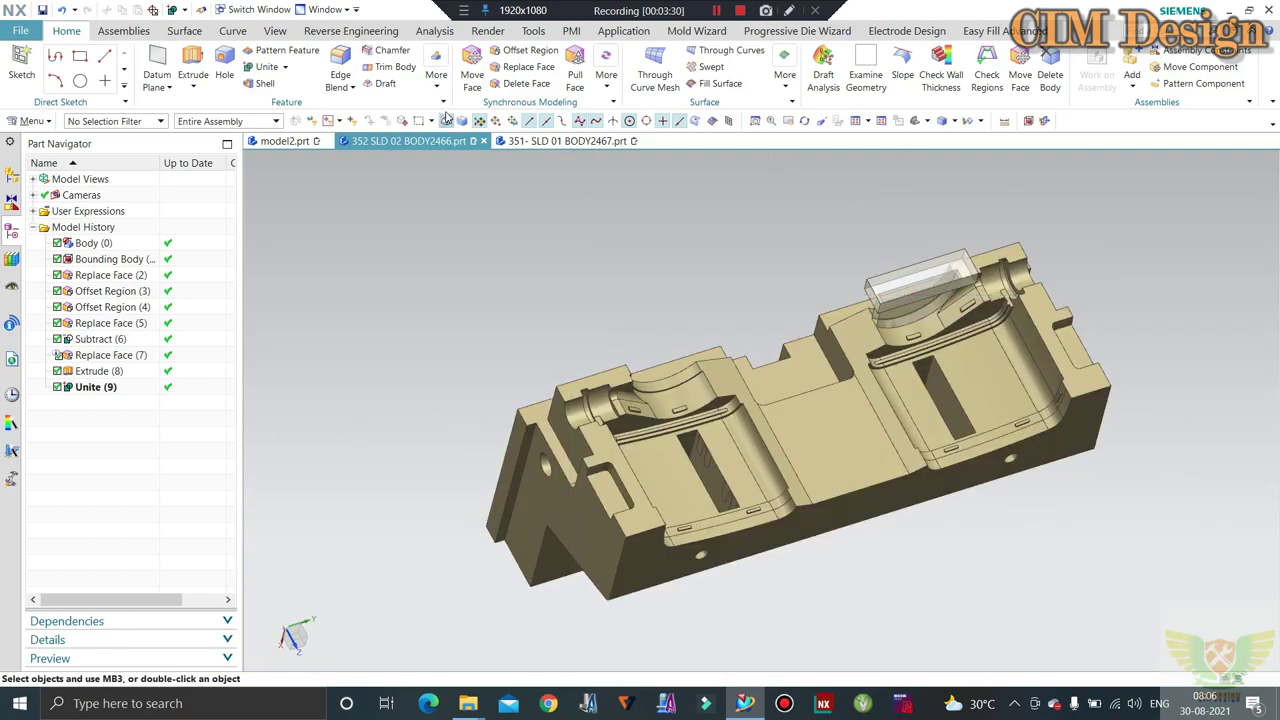
# Mirror the added block across the datum plane onto the second slot
pyautogui.click(438, 80)
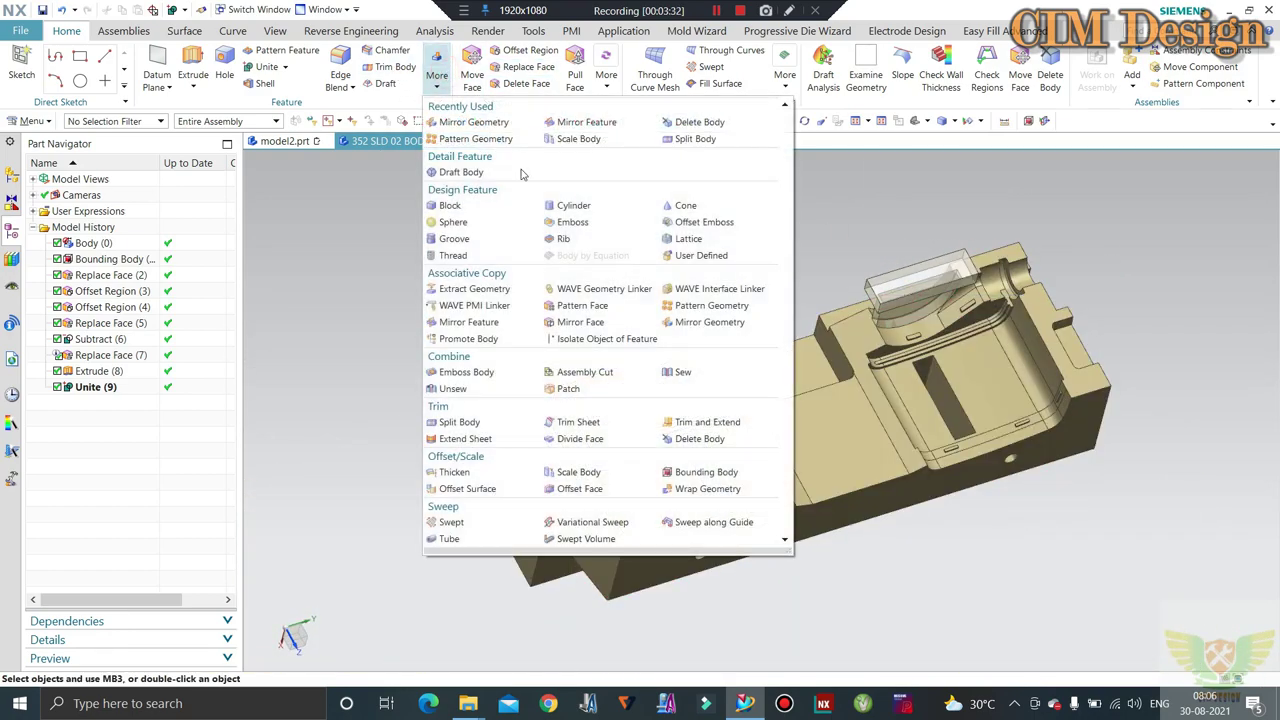
pyautogui.click(706, 323)
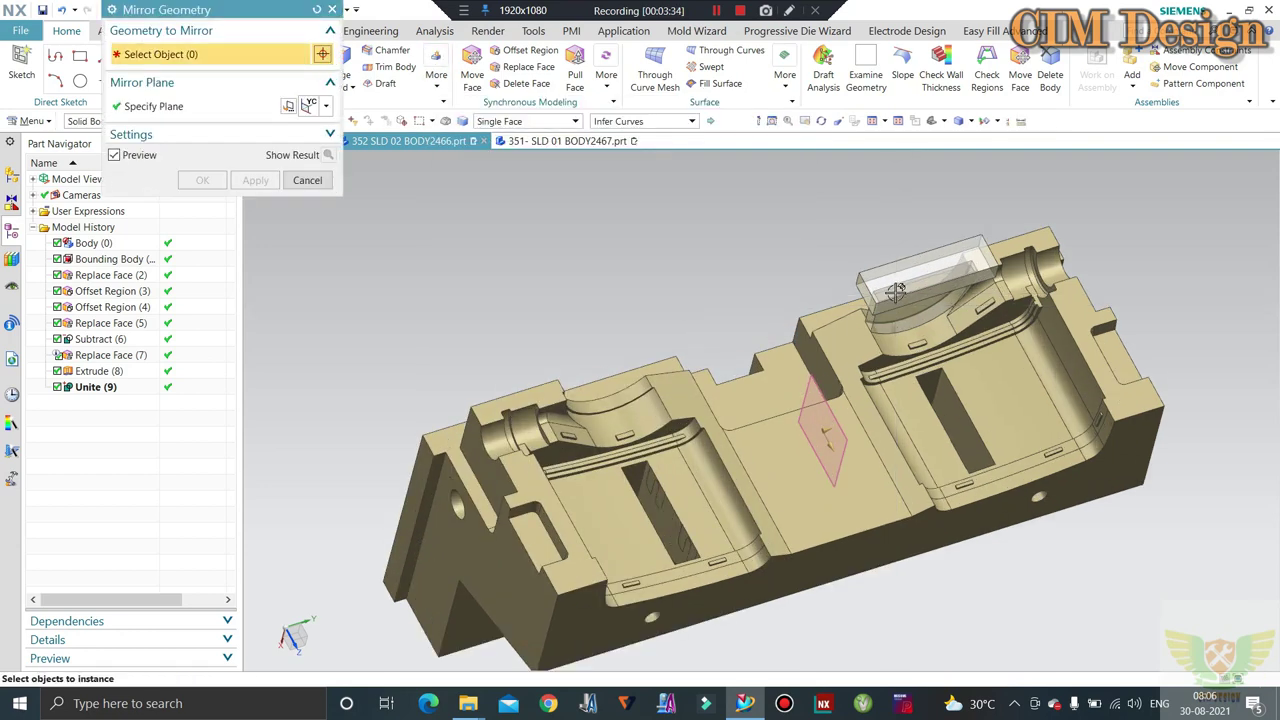
pyautogui.click(897, 290)
pyautogui.middleClick(572, 290)
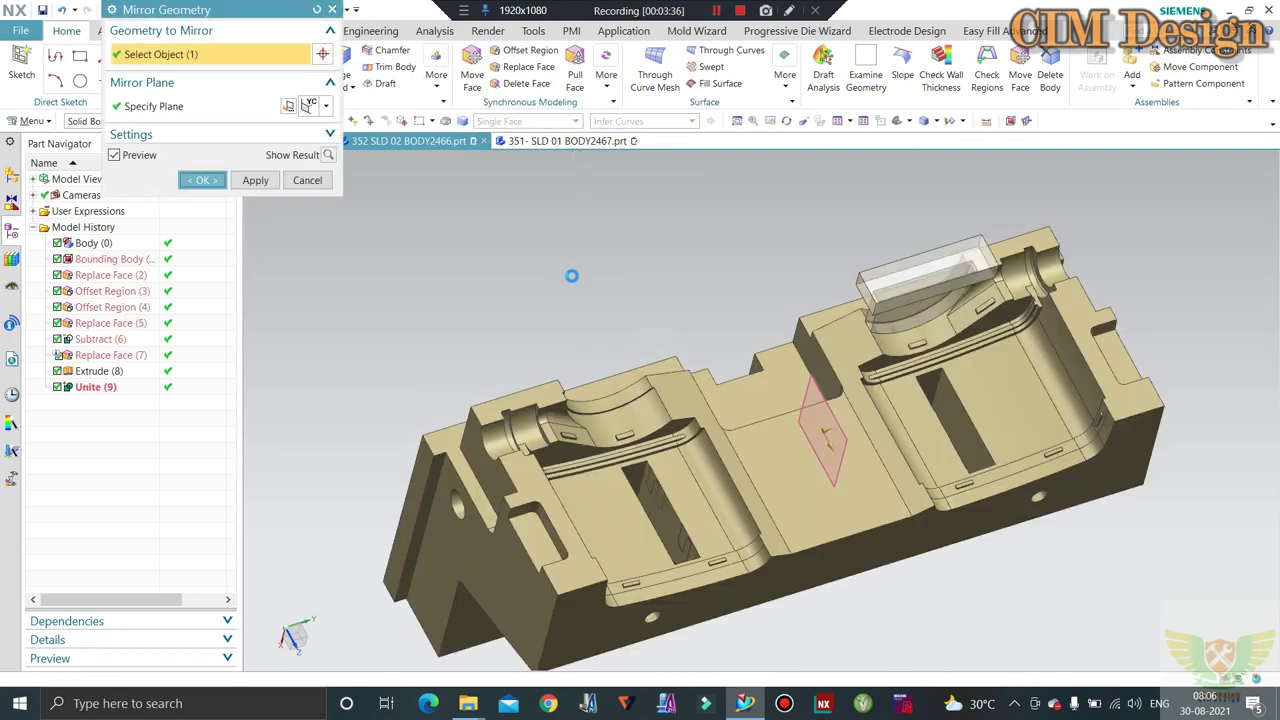
pyautogui.moveTo(574, 301)
pyautogui.mouseDown(button='middle')
pyautogui.moveTo(617, 243)
pyautogui.moveTo(455, 188)
pyautogui.moveTo(535, 306)
pyautogui.moveTo(606, 294)
pyautogui.mouseUp(button='middle')
pyautogui.scroll(3, 606, 294)
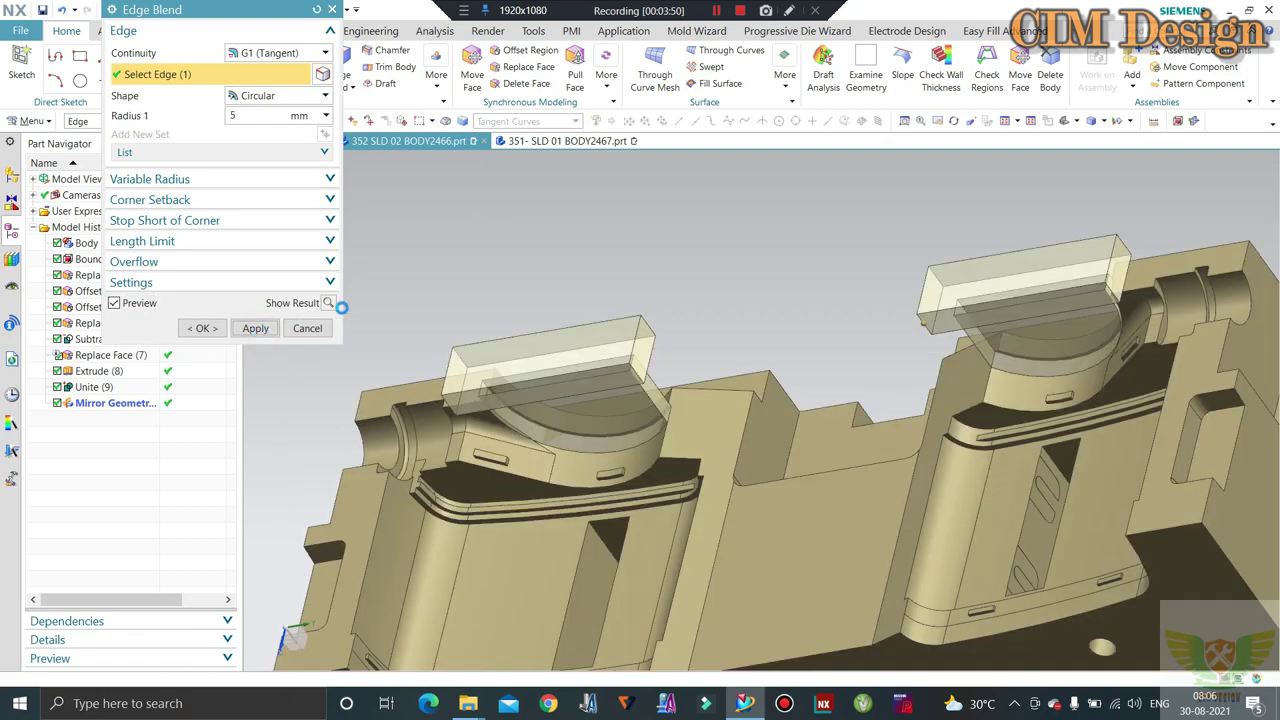
# Apply a 5 mm edge blend and a 5 mm chamfer on the block's top edge
pyautogui.click(315, 328)
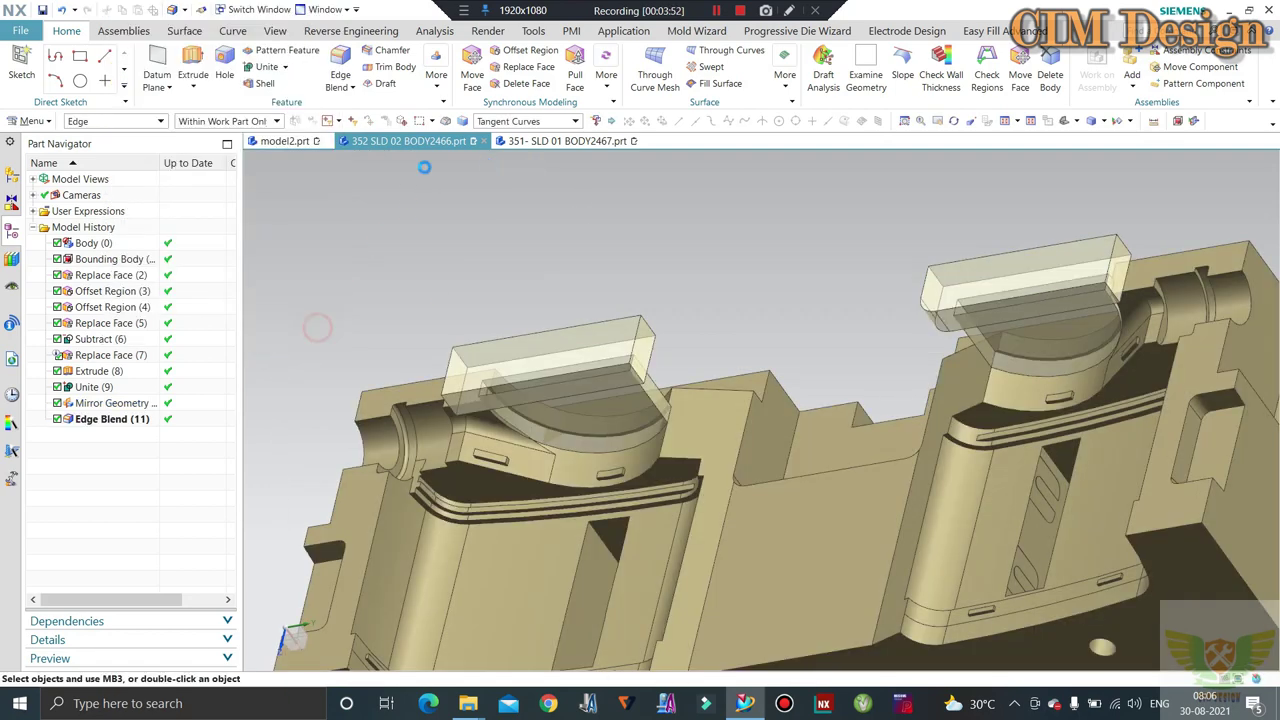
pyautogui.click(391, 51)
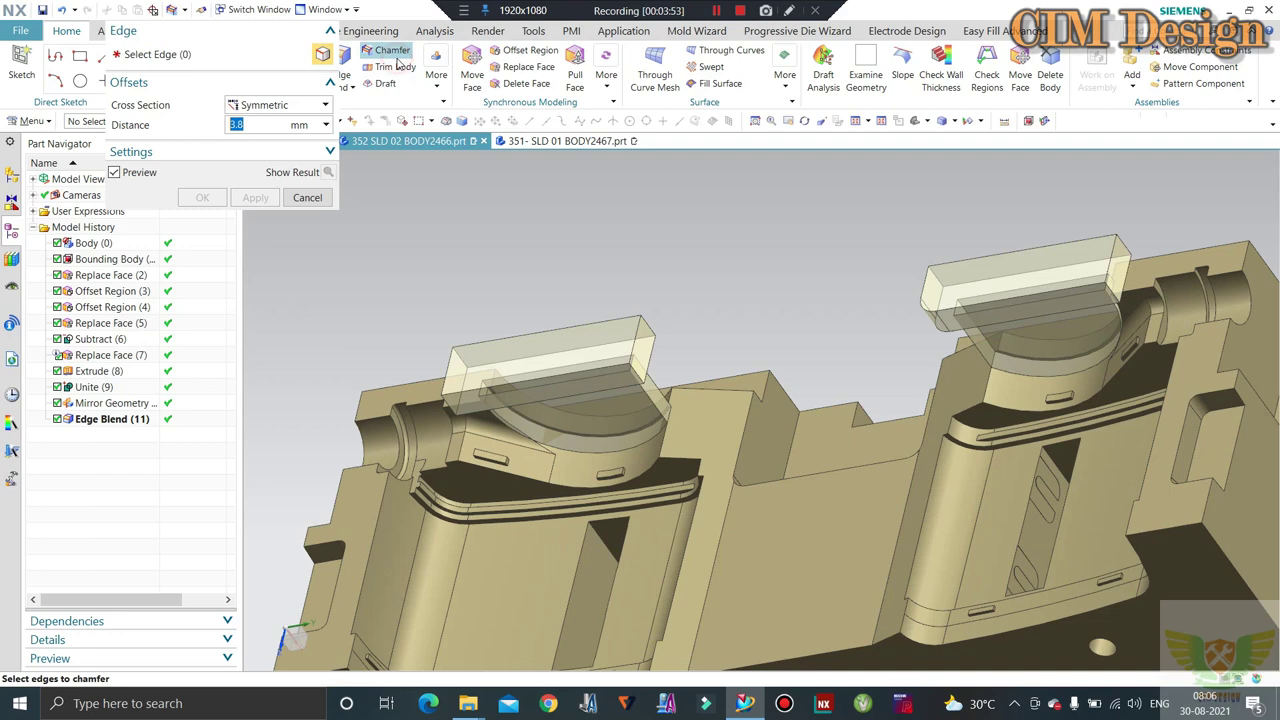
pyautogui.scroll(3, 630, 360)
pyautogui.click(650, 355)
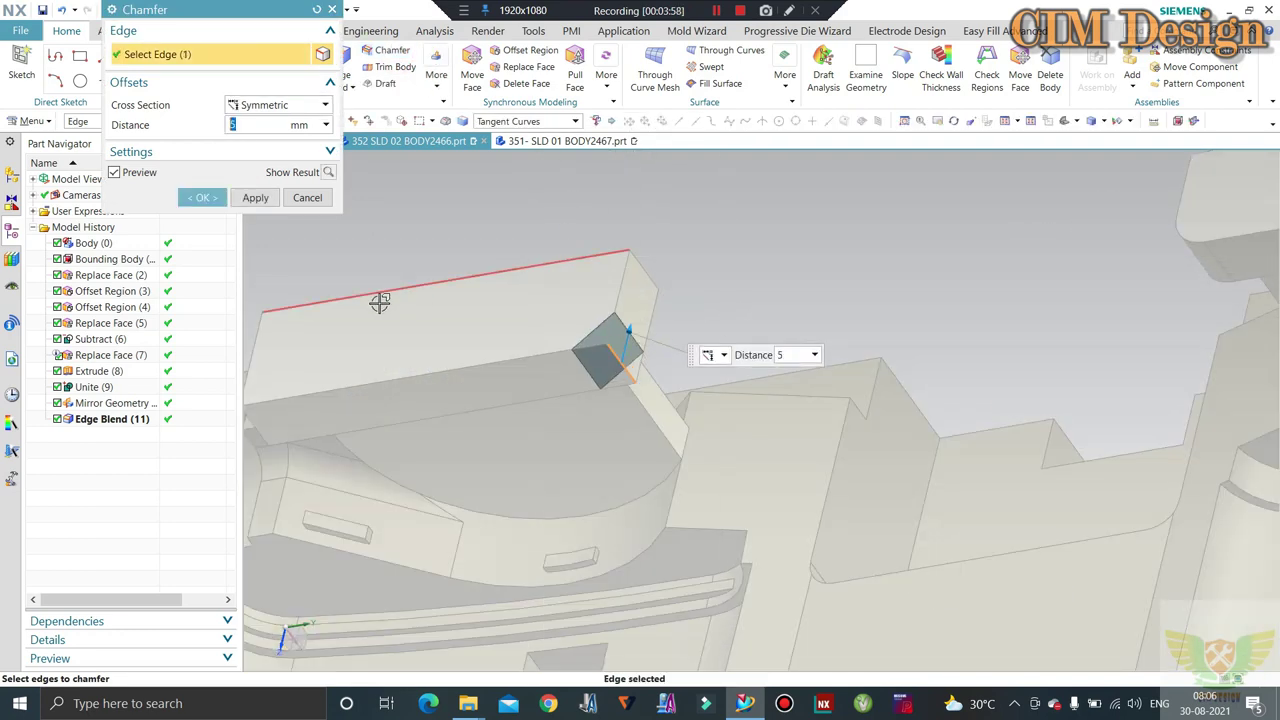
pyautogui.click(203, 198)
pyautogui.scroll(-5, 680, 294)
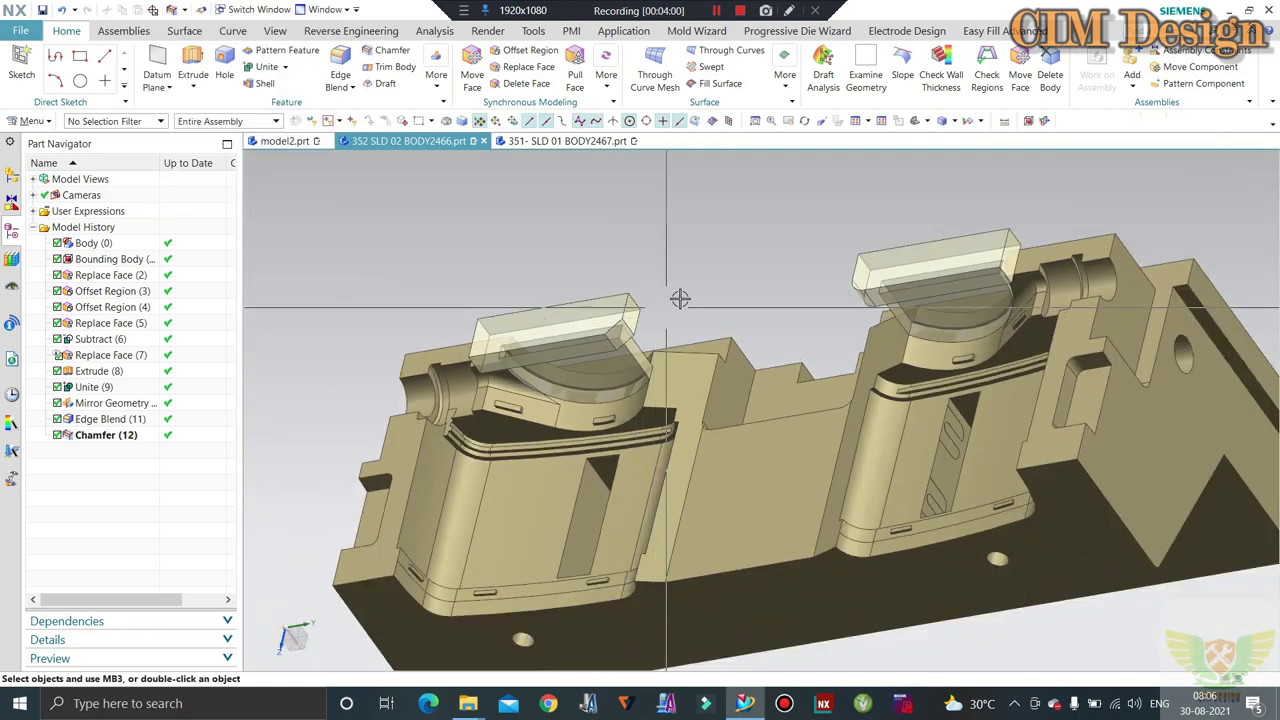
pyautogui.moveTo(680, 294)
pyautogui.mouseDown(button='middle')
pyautogui.moveTo(701, 310)
pyautogui.moveTo(754, 243)
pyautogui.mouseUp(button='middle')
pyautogui.scroll(3, 754, 243)
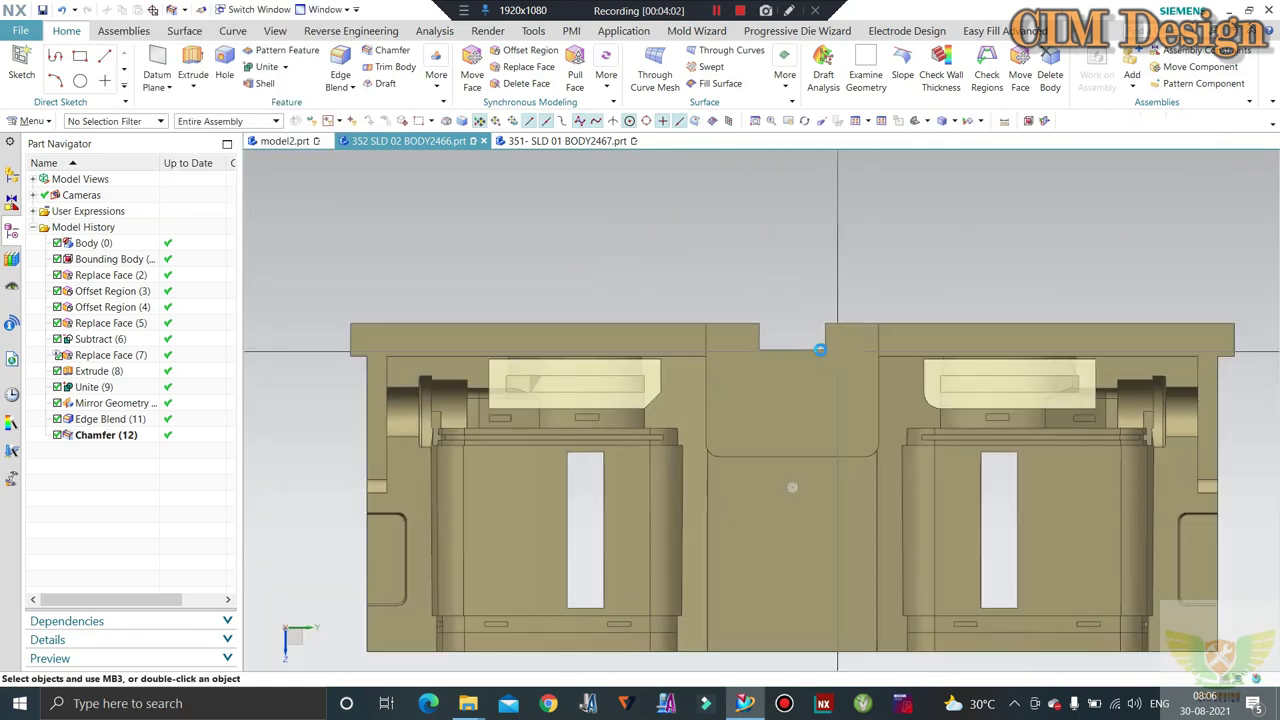
pyautogui.scroll(-5, 800, 376)
pyautogui.scroll(4, 800, 376)
pyautogui.moveTo(854, 289)
pyautogui.mouseDown(button='middle')
pyautogui.moveTo(851, 251)
pyautogui.moveTo(800, 300)
pyautogui.moveTo(748, 263)
pyautogui.mouseUp(button='middle')
pyautogui.scroll(3, 851, 270)
pyautogui.scroll(-3, 800, 300)
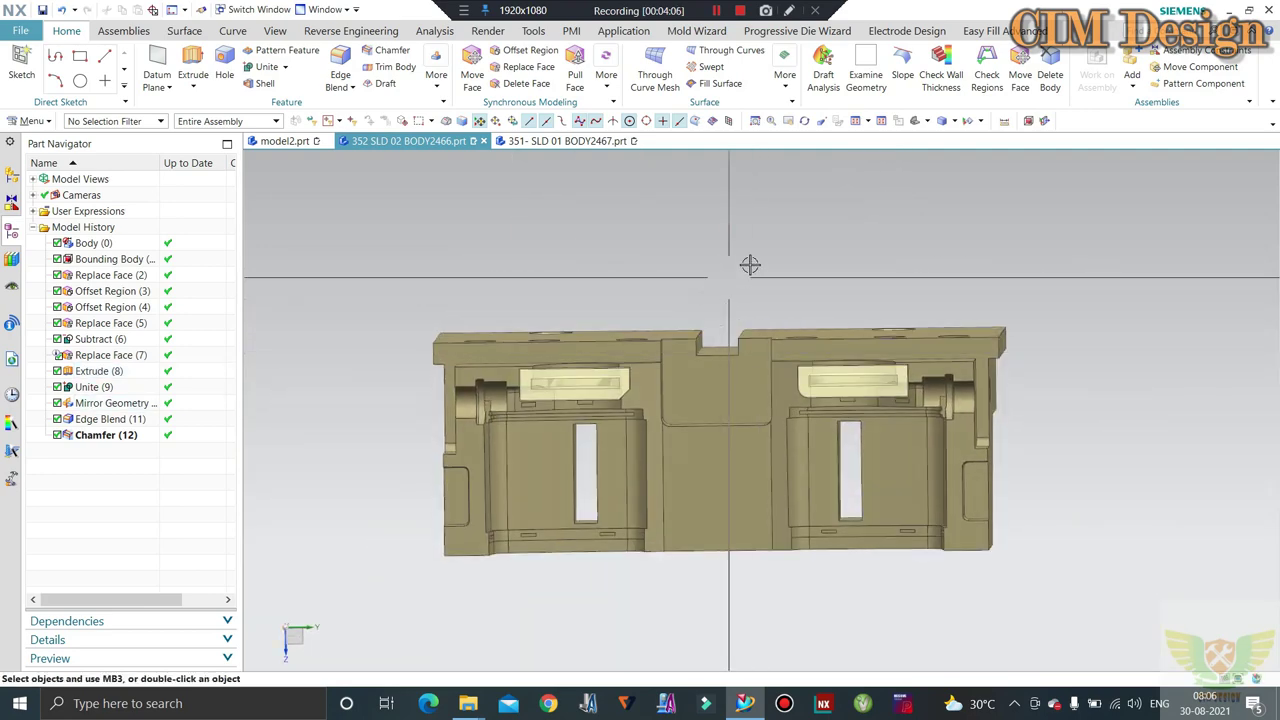
pyautogui.moveTo(689, 367); pyautogui.dragTo(697, 289, button='middle')
pyautogui.scroll(5, 697, 289)
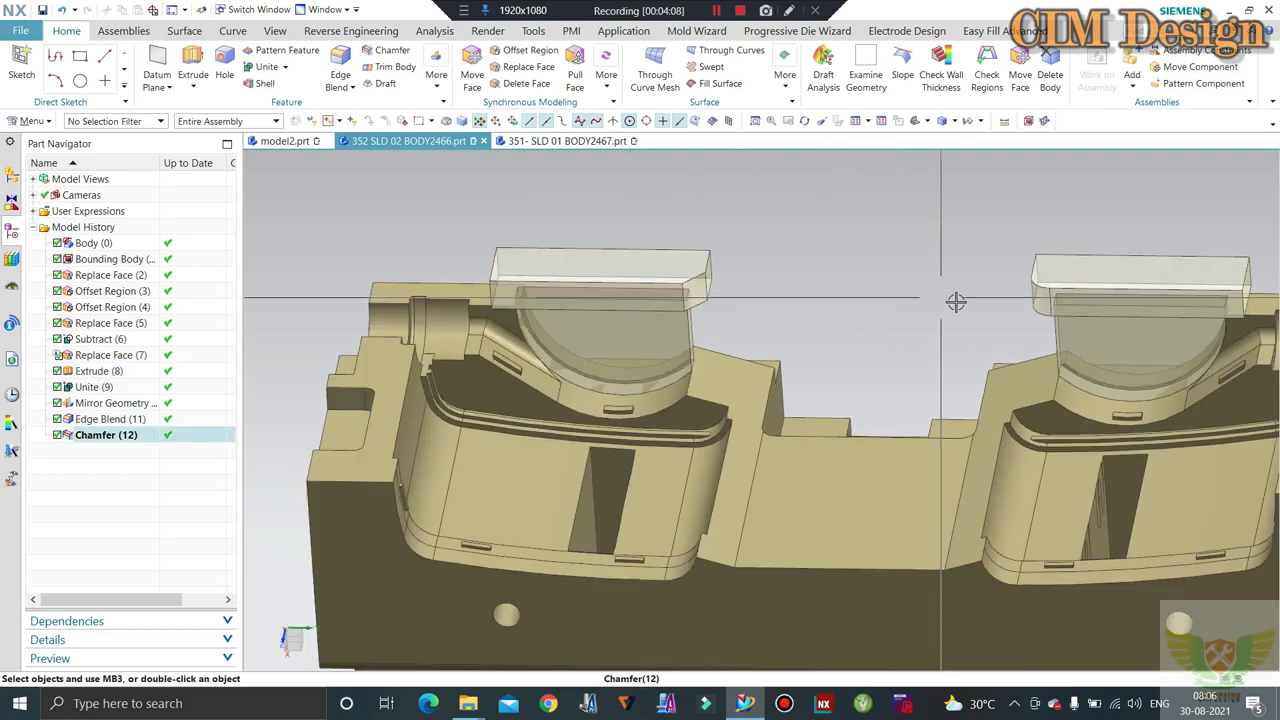
pyautogui.moveTo(960, 297)
pyautogui.mouseDown(button='middle')
pyautogui.moveTo(911, 268)
pyautogui.moveTo(723, 363)
pyautogui.moveTo(806, 314)
pyautogui.moveTo(866, 354)
pyautogui.mouseUp(button='middle')
pyautogui.scroll(-2, 680, 363)
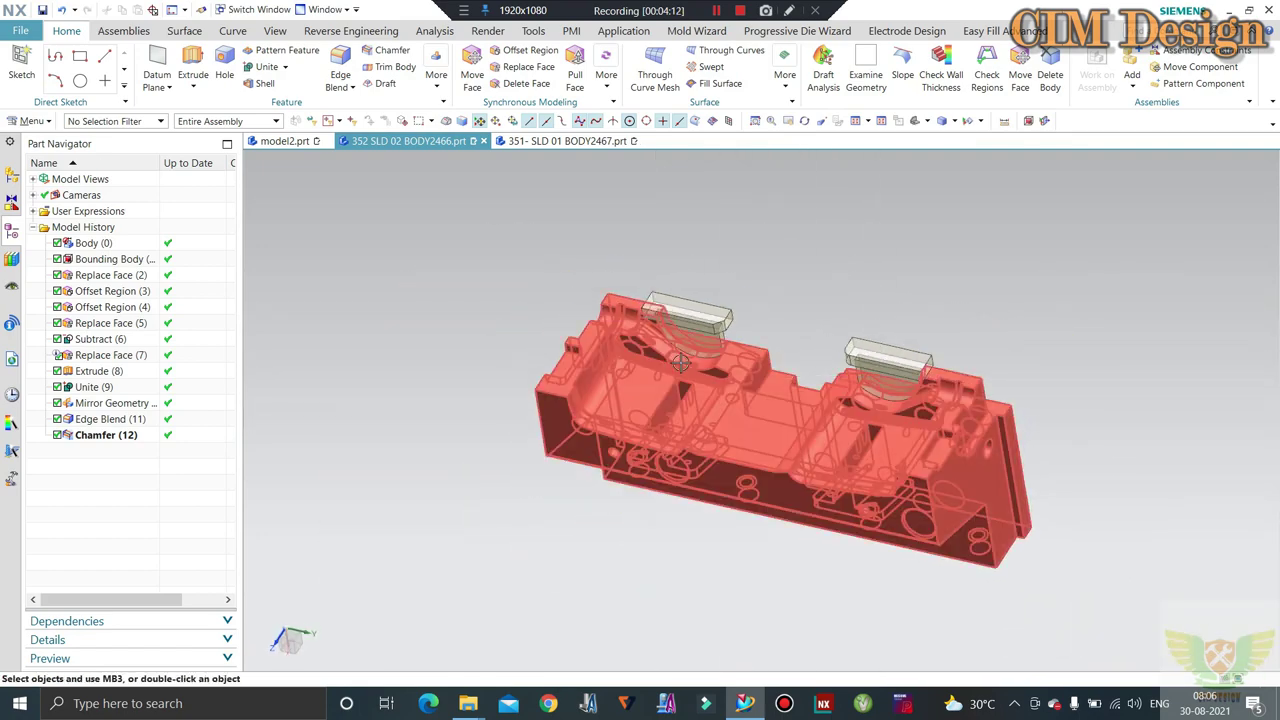
pyautogui.moveTo(689, 401); pyautogui.dragTo(1051, 341, button='middle')
pyautogui.scroll(5, 1051, 341)
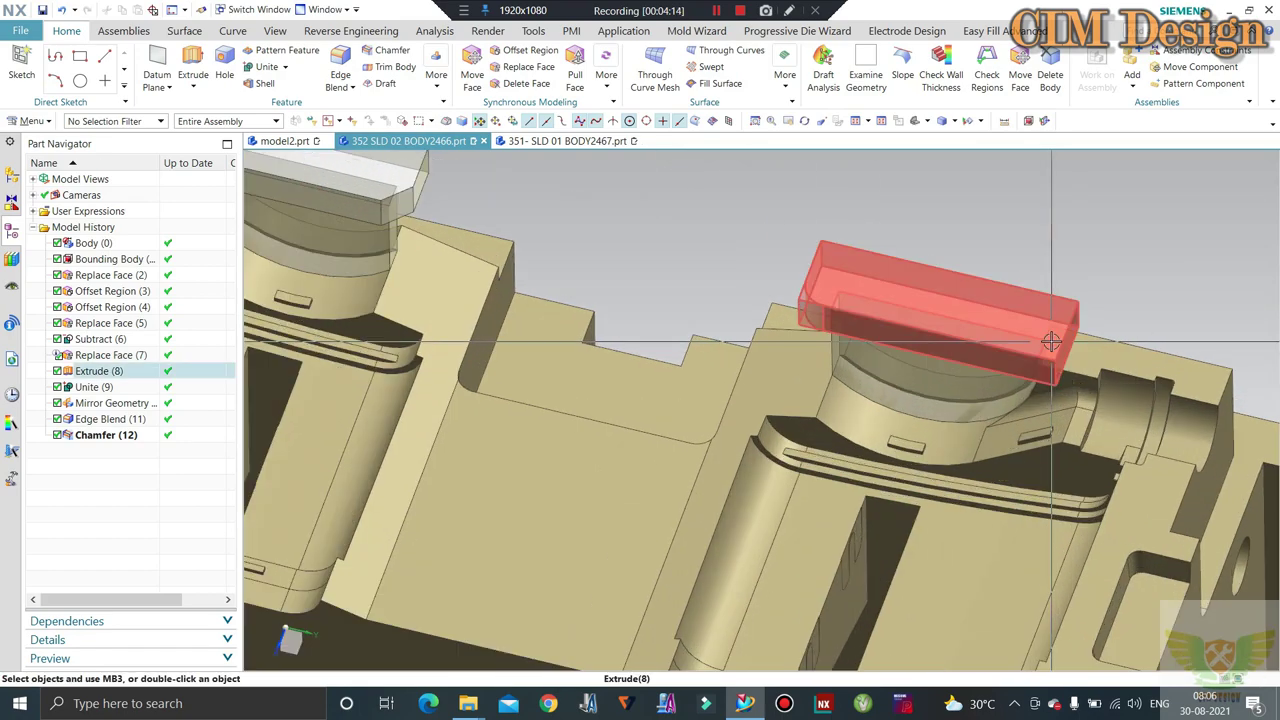
pyautogui.scroll(-5, 890, 356)
pyautogui.moveTo(890, 356); pyautogui.dragTo(882, 324, button='middle')
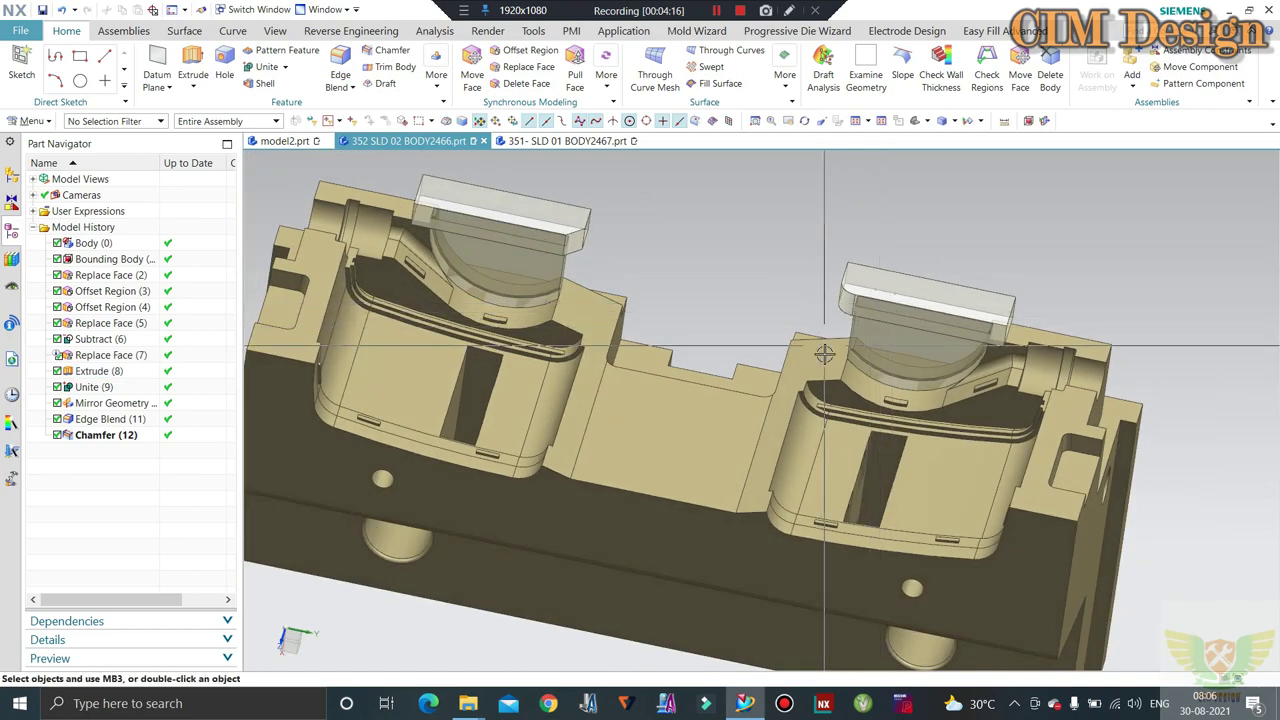
pyautogui.moveTo(824, 354); pyautogui.dragTo(623, 294, button='middle')
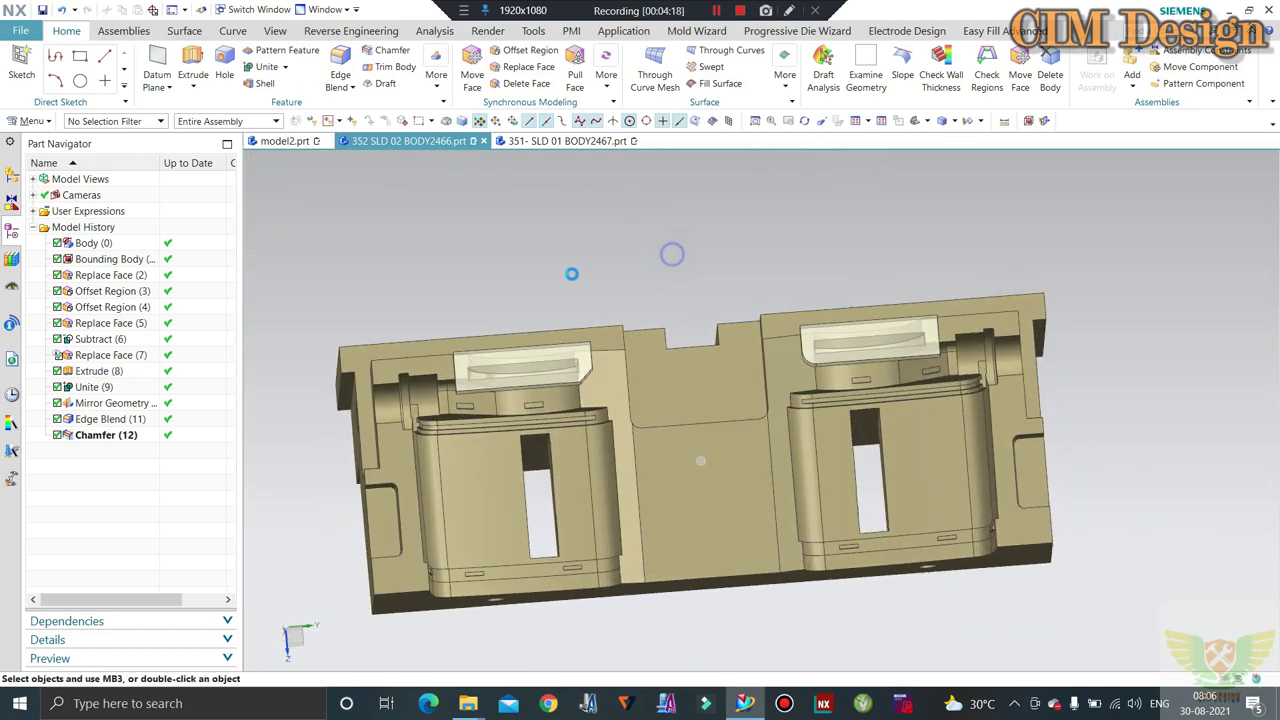
pyautogui.scroll(5, 700, 460)
pyautogui.moveTo(700, 460)
pyautogui.mouseDown(button='middle')
pyautogui.moveTo(706, 334)
pyautogui.moveTo(771, 390)
pyautogui.mouseUp(button='middle')
pyautogui.scroll(3, 706, 334)
pyautogui.scroll(-3, 700, 372)
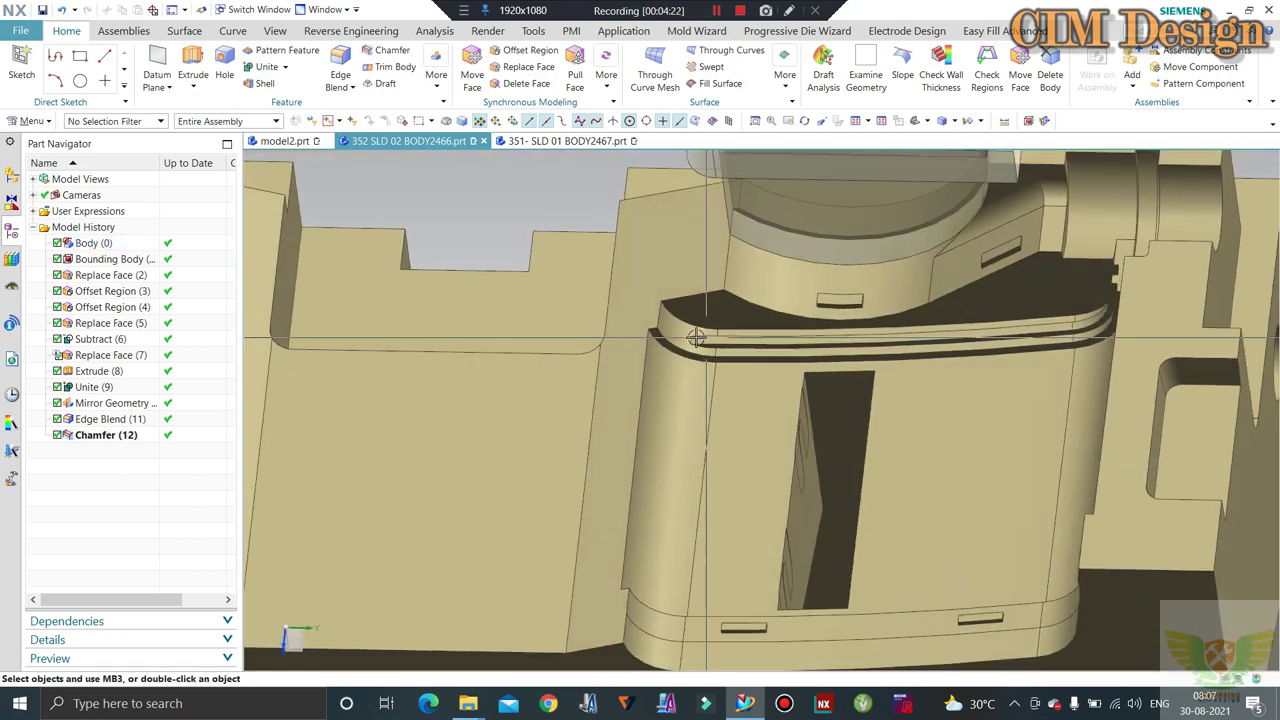
pyautogui.scroll(3, 771, 390)
pyautogui.scroll(-3, 1165, 390)
pyautogui.scroll(3, 868, 375)
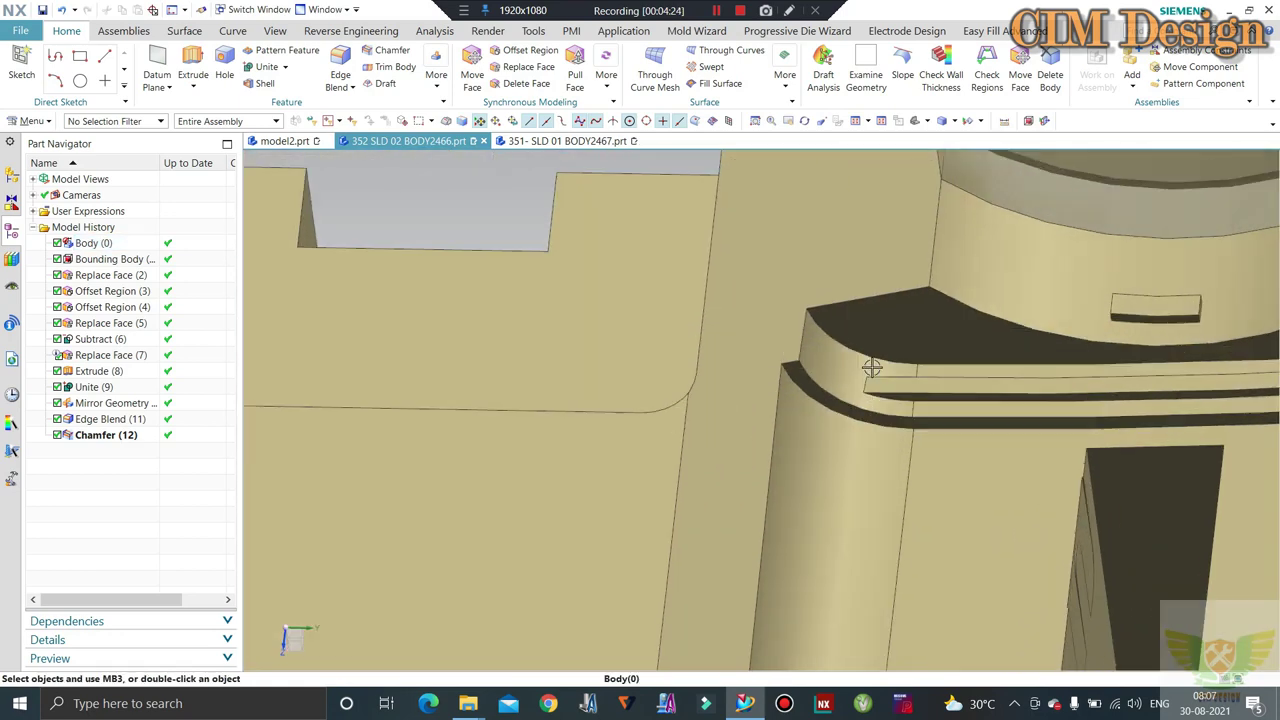
pyautogui.scroll(2, 865, 390)
pyautogui.scroll(-2, 828, 382)
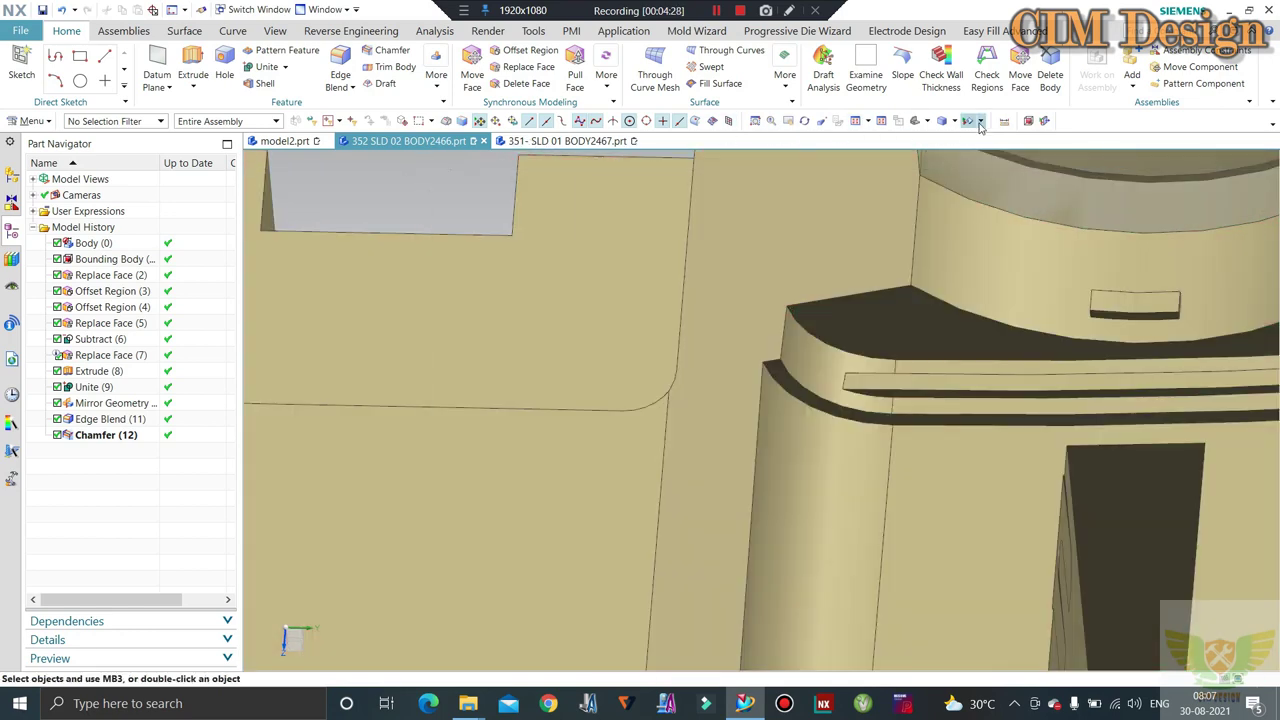
# Begin a Projected Distance measurement with the measuring vector along the Z axis
pyautogui.click(1003, 121)
pyautogui.scroll(-2, 686, 343)
pyautogui.scroll(-2, 543, 323)
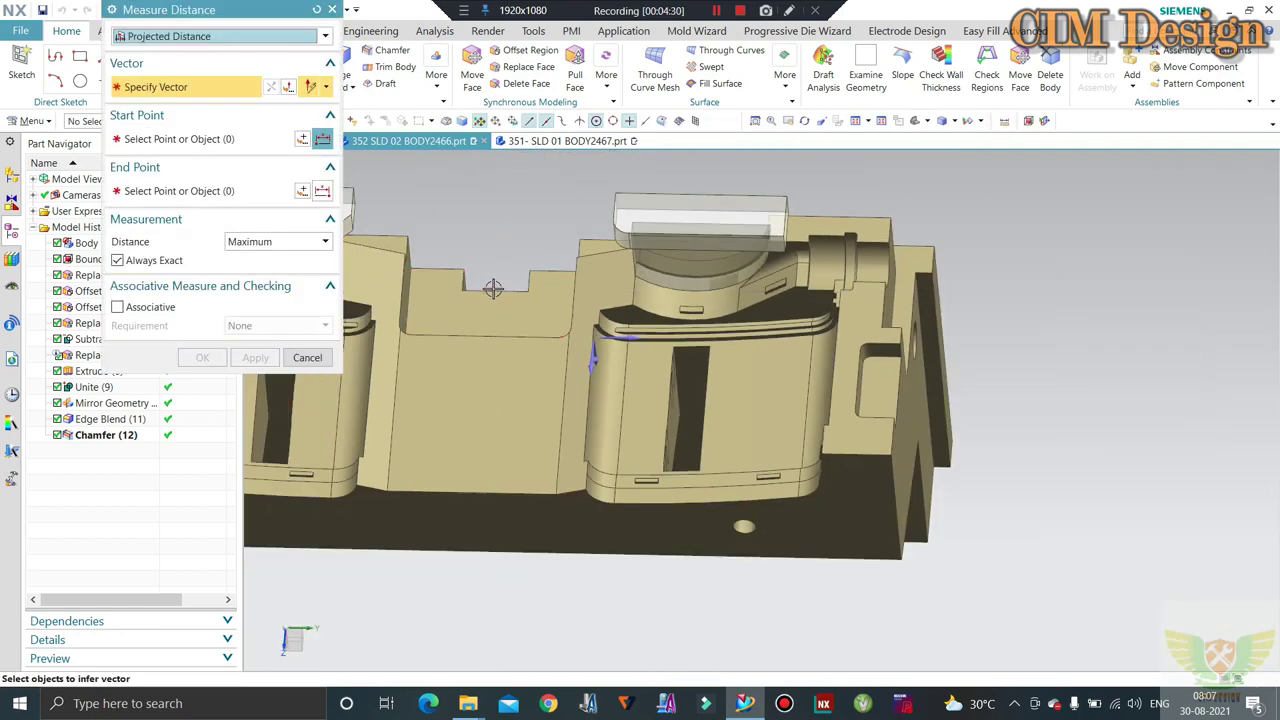
pyautogui.scroll(-1, 612, 307)
pyautogui.scroll(2, 612, 307)
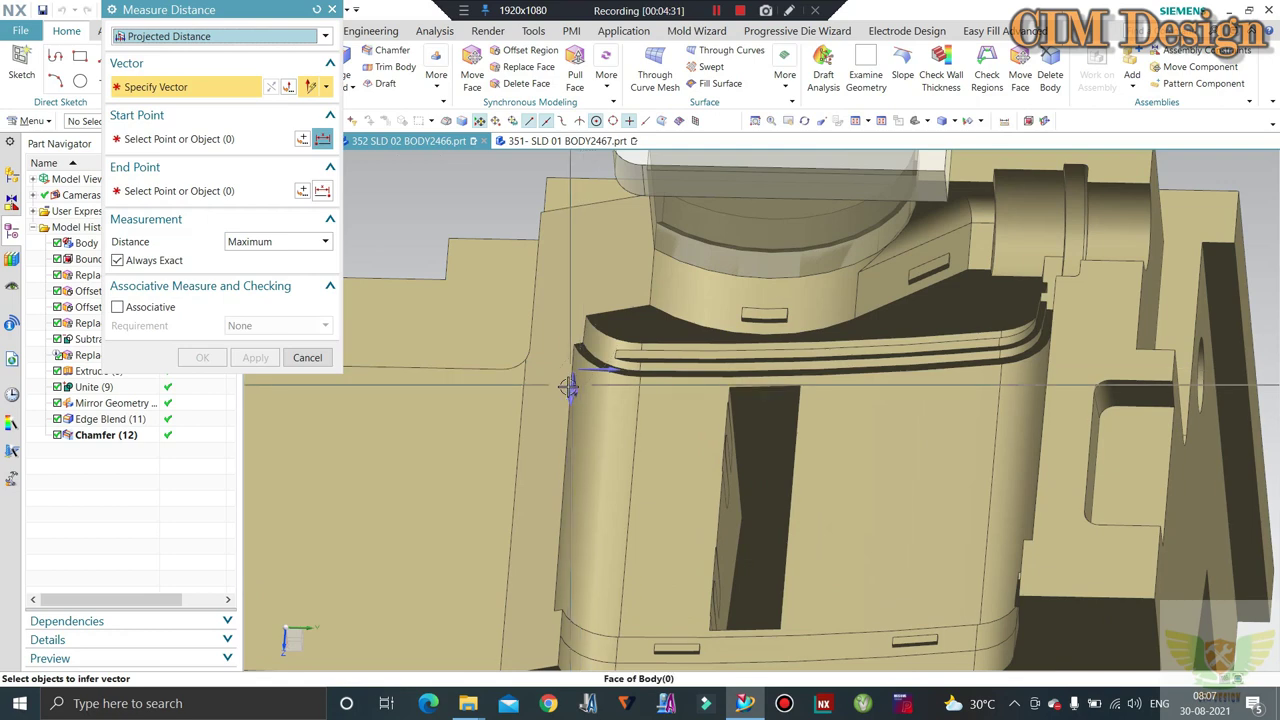
pyautogui.middleClick(409, 249)
pyautogui.scroll(2, 1027, 243)
pyautogui.scroll(2, 1027, 243)
pyautogui.scroll(2, 1027, 243)
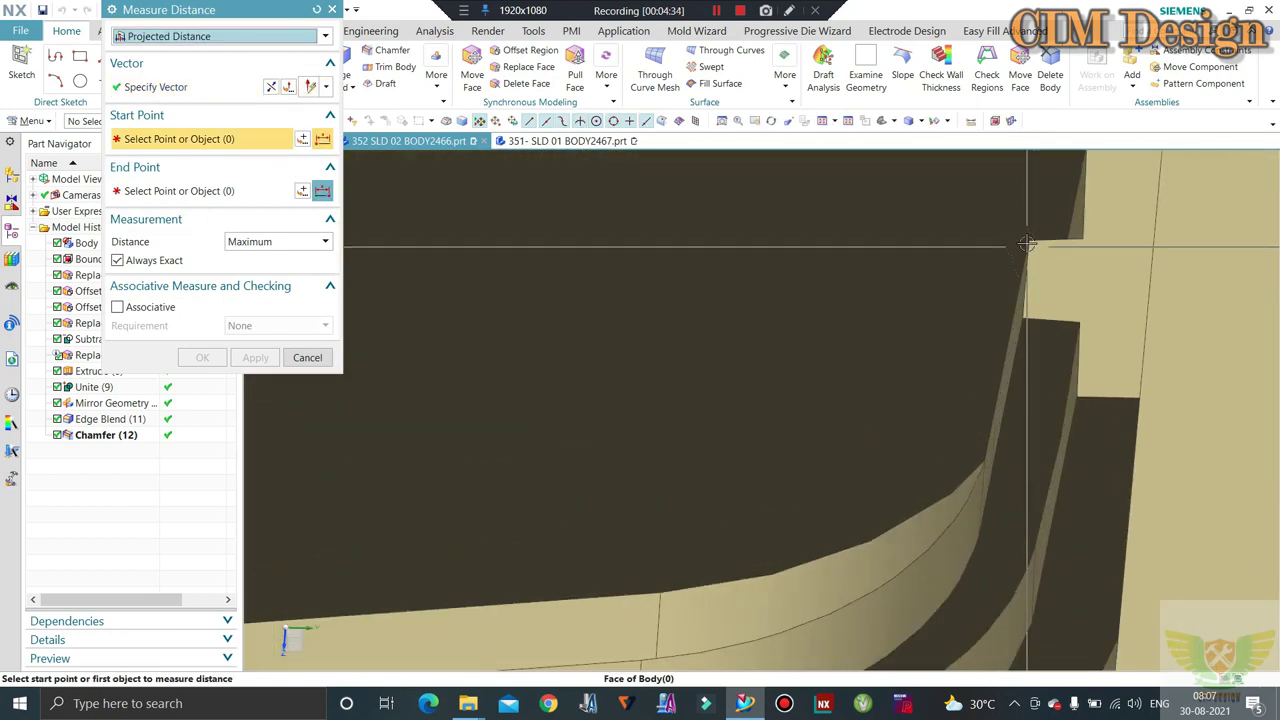
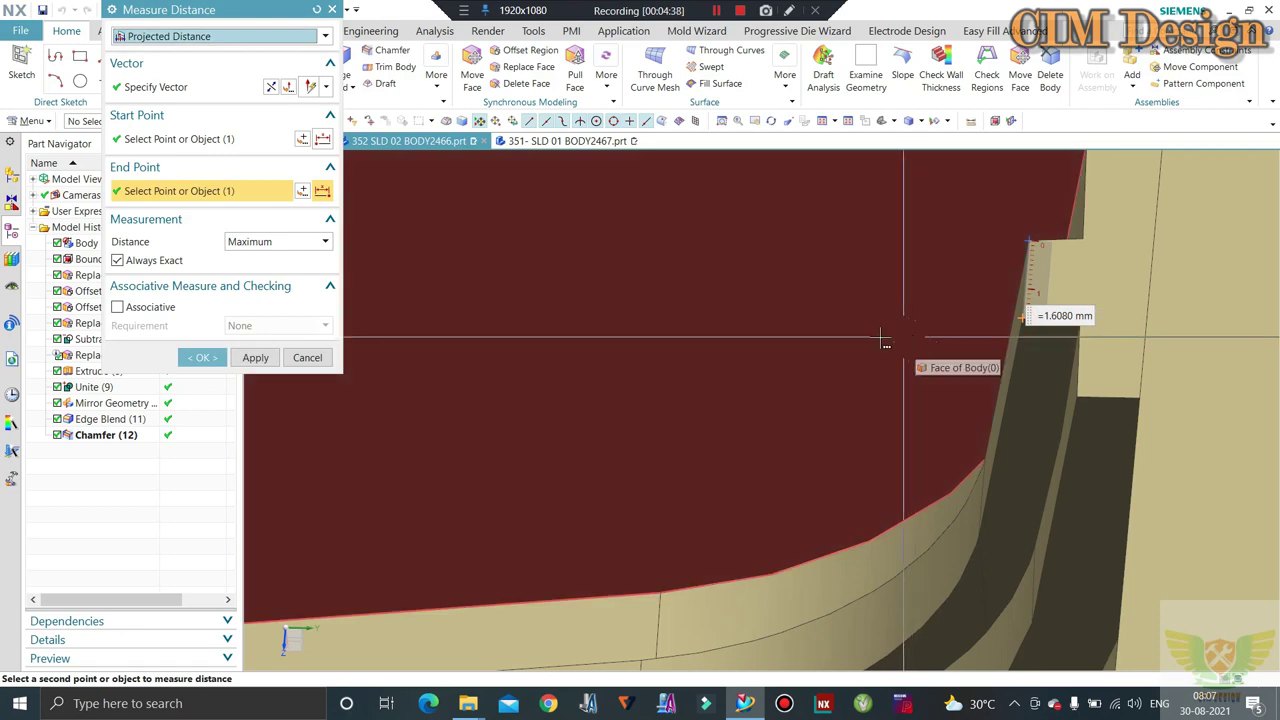
# Close the Measure Distance dialog and bring the right cavity's ledge into view
pyautogui.click(307, 357)
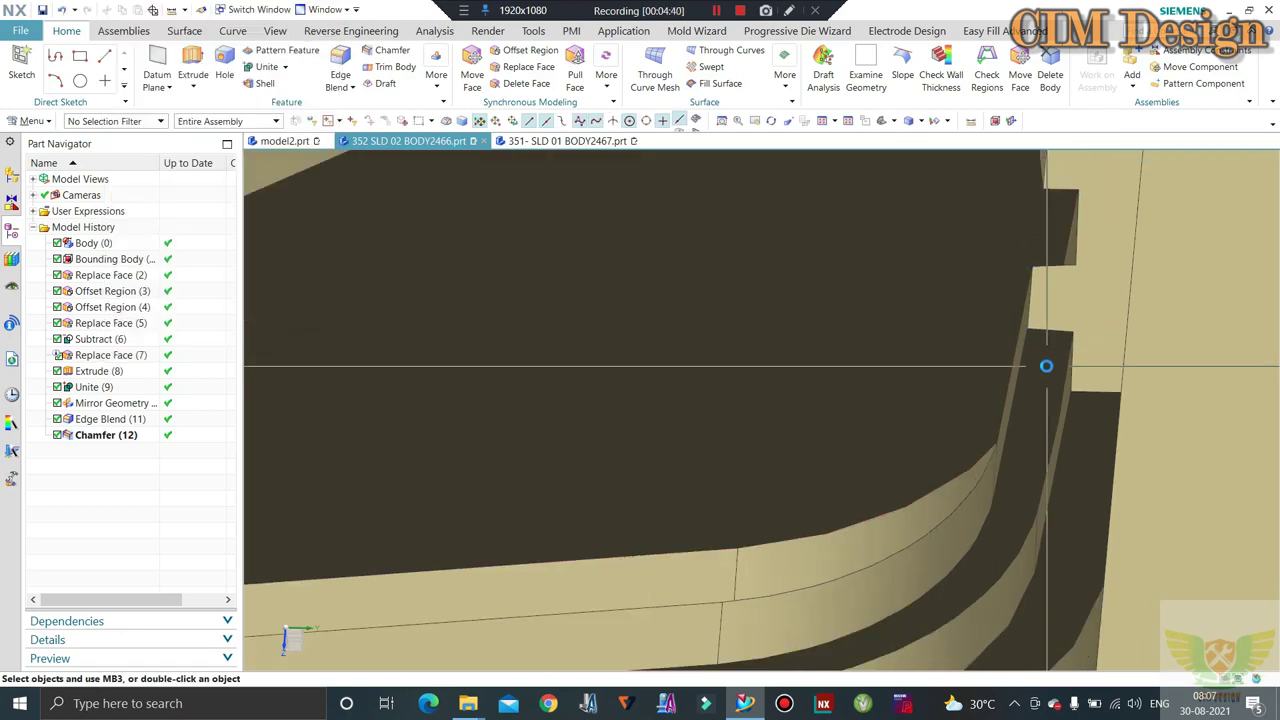
pyautogui.moveTo(1046, 366)
pyautogui.mouseDown(button='middle')
pyautogui.moveTo(1012, 396)
pyautogui.moveTo(1007, 310)
pyautogui.mouseUp(button='middle')
pyautogui.scroll(2, 1007, 310)
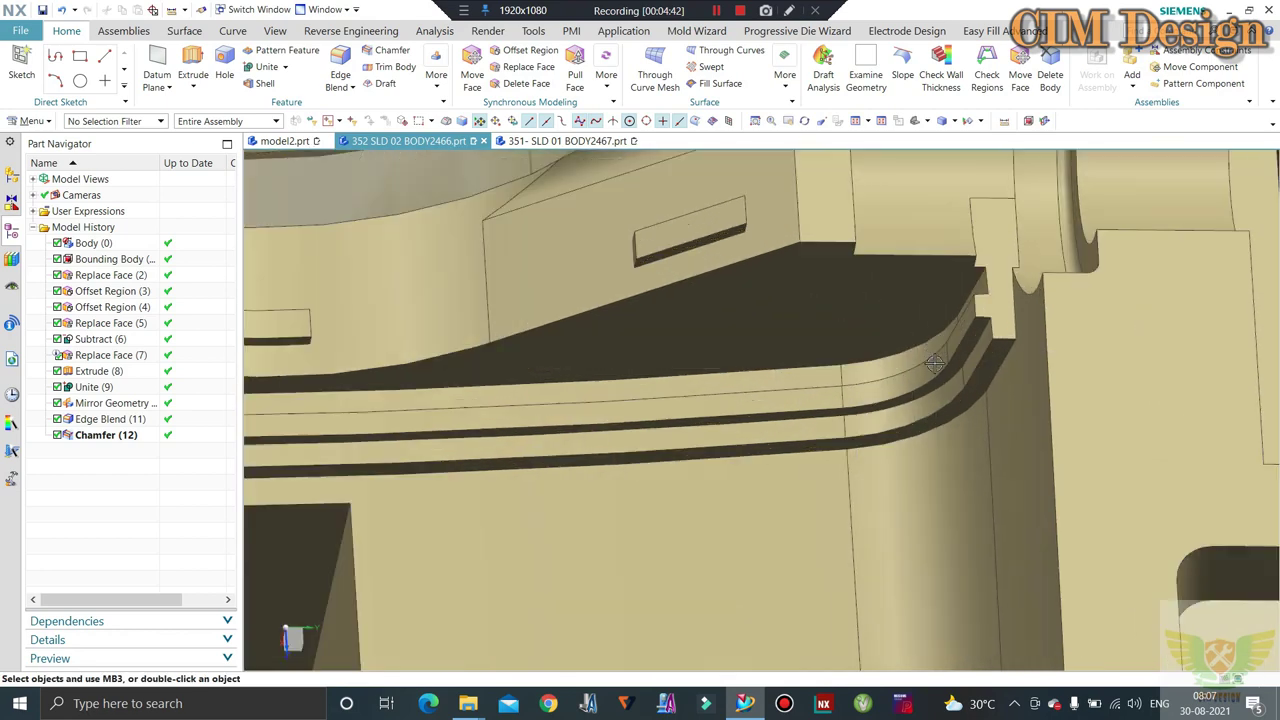
pyautogui.scroll(2, 1007, 310)
pyautogui.scroll(-3, 1007, 310)
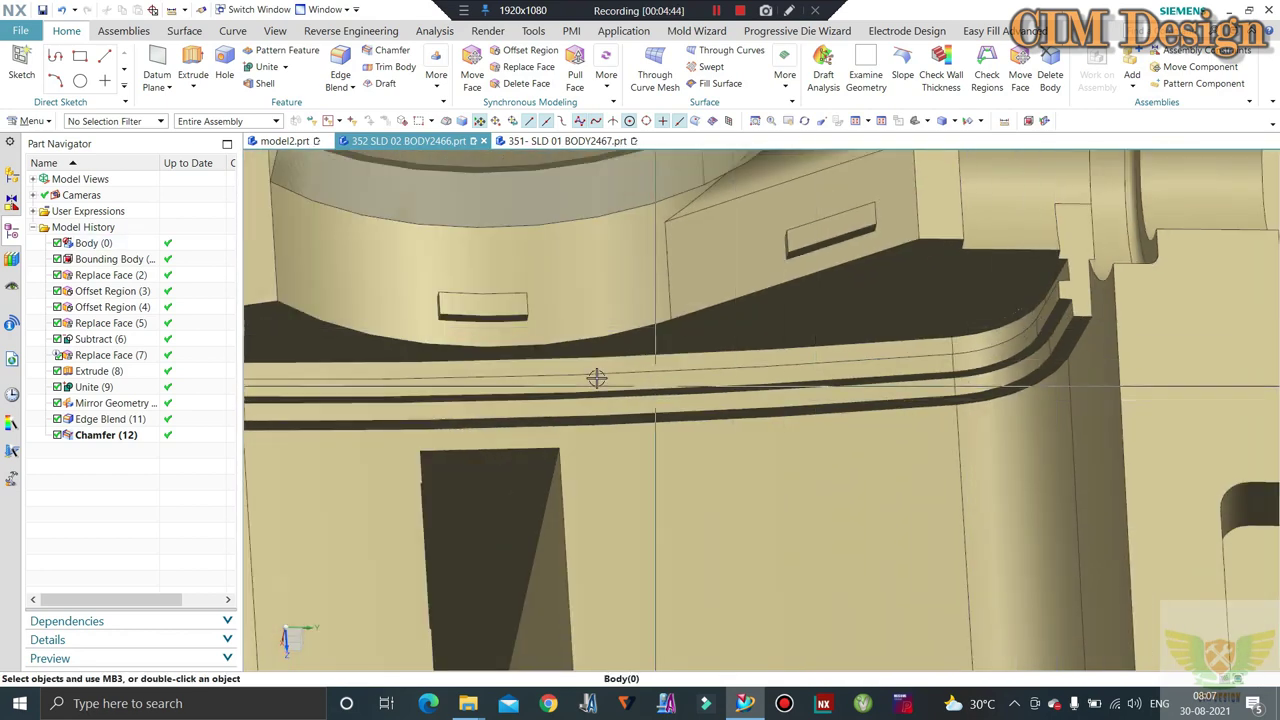
pyautogui.scroll(-2, 1094, 320)
pyautogui.scroll(2, 644, 399)
pyautogui.scroll(2, 644, 399)
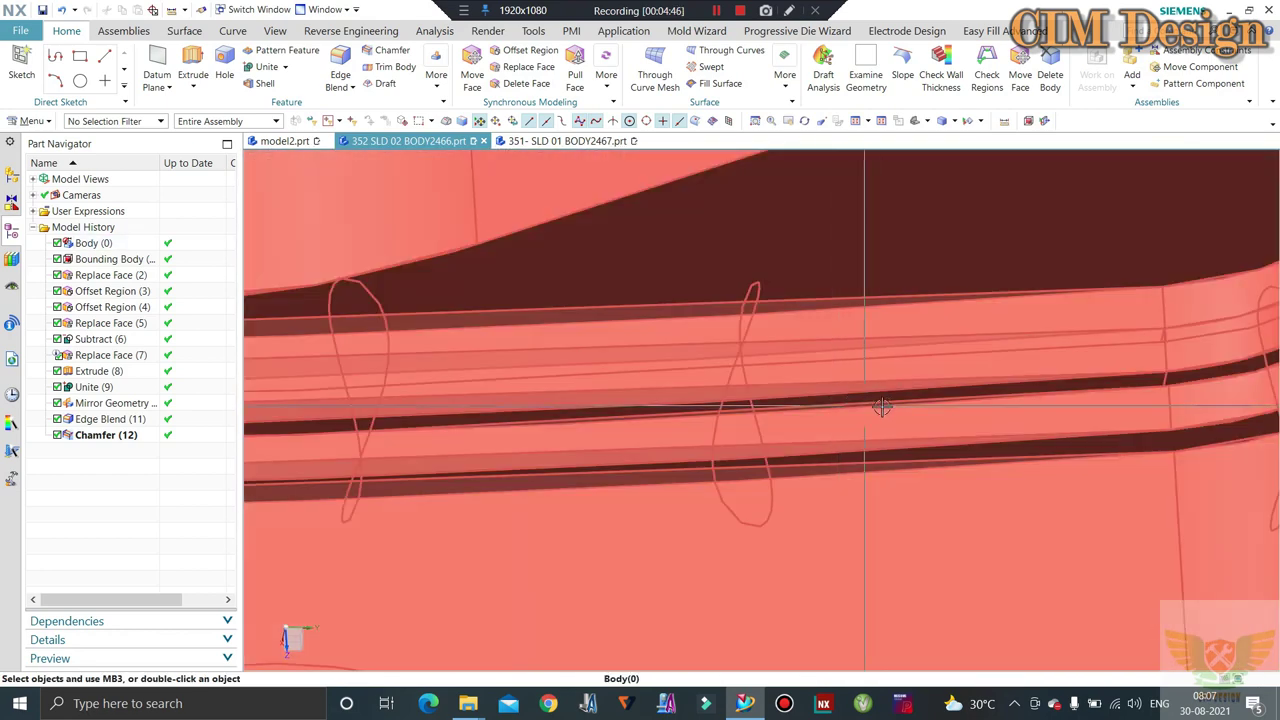
pyautogui.scroll(-3, 877, 363)
# Orbit and zoom to an oblique top view centred on the curved rib ledge
pyautogui.moveTo(877, 363)
pyautogui.mouseDown(button='middle')
pyautogui.moveTo(890, 372)
pyautogui.moveTo(822, 310)
pyautogui.mouseUp(button='middle')
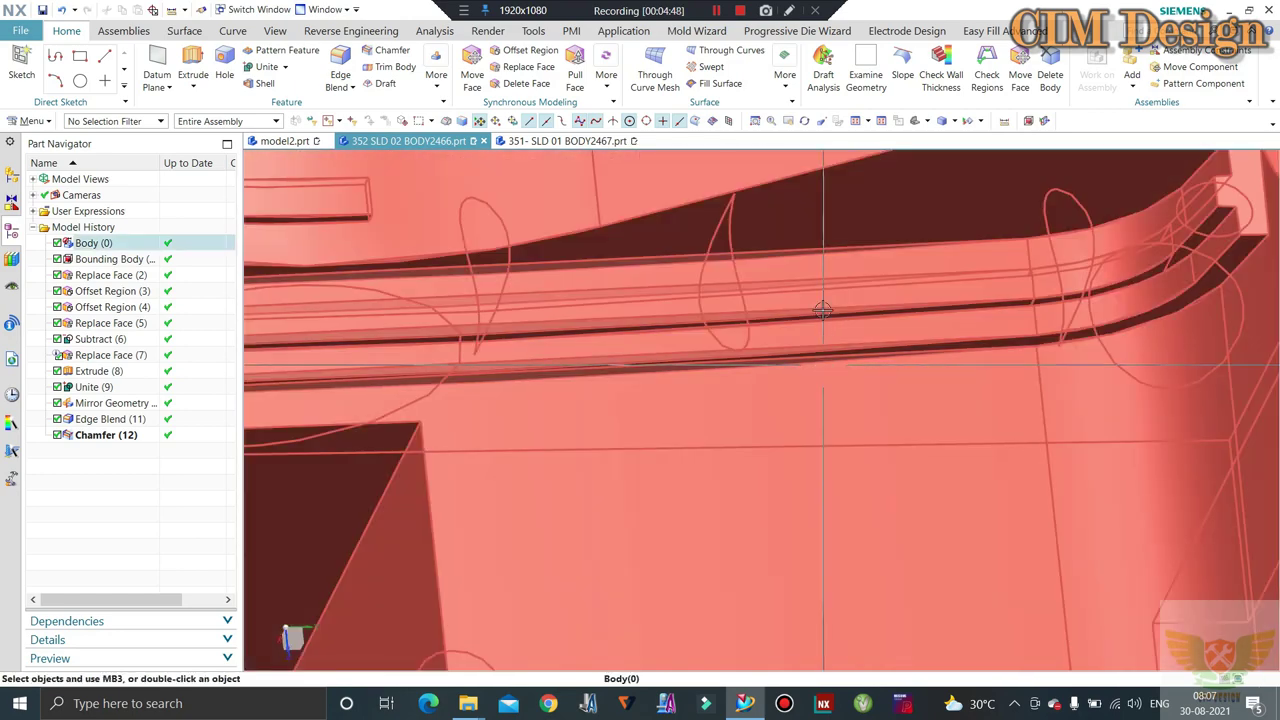
pyautogui.scroll(-2, 816, 268)
pyautogui.scroll(-1, 800, 290)
pyautogui.scroll(2, 770, 315)
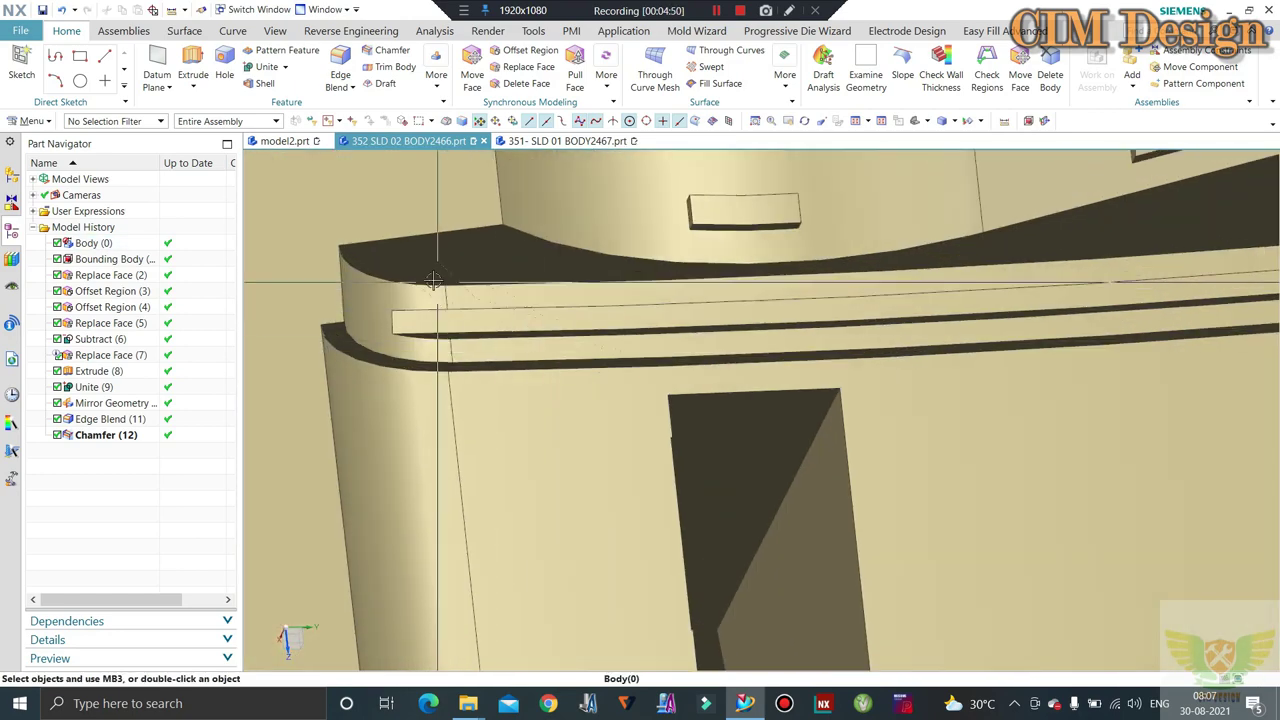
pyautogui.scroll(1, 754, 330)
pyautogui.scroll(-3, 754, 330)
pyautogui.moveTo(754, 330); pyautogui.dragTo(620, 280, button='middle')
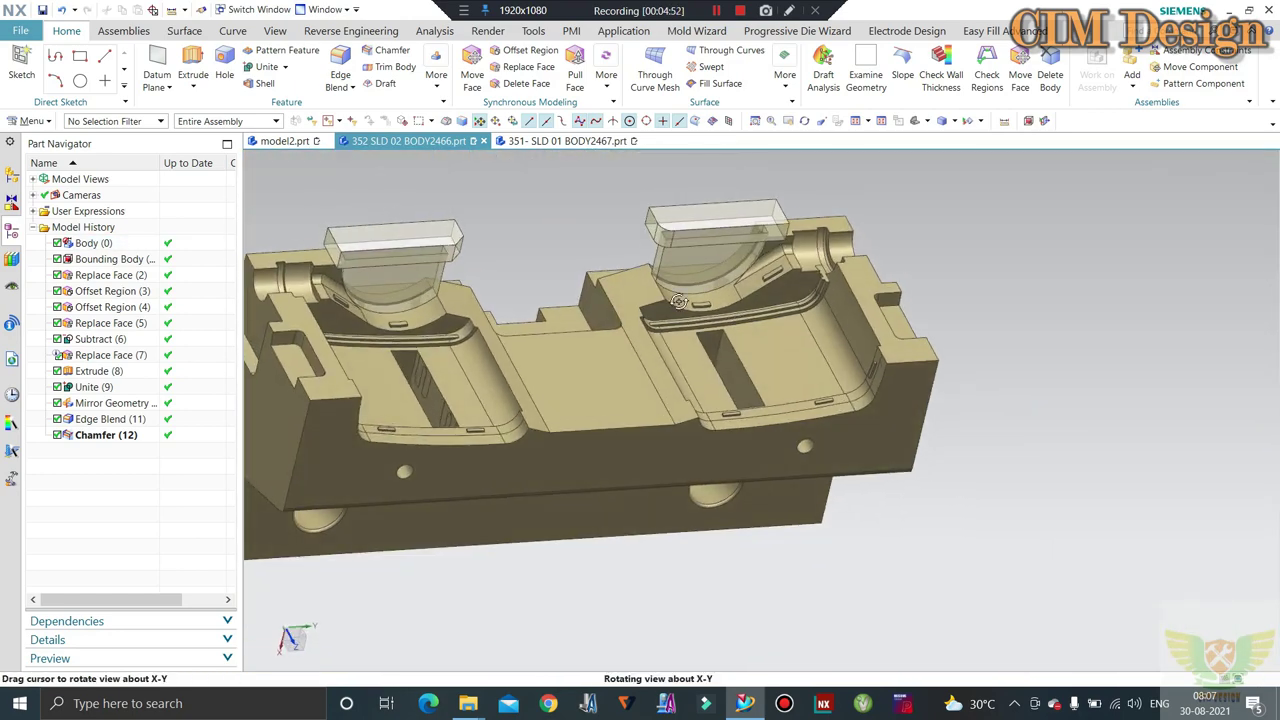
pyautogui.scroll(2, 760, 290)
pyautogui.scroll(2, 760, 290)
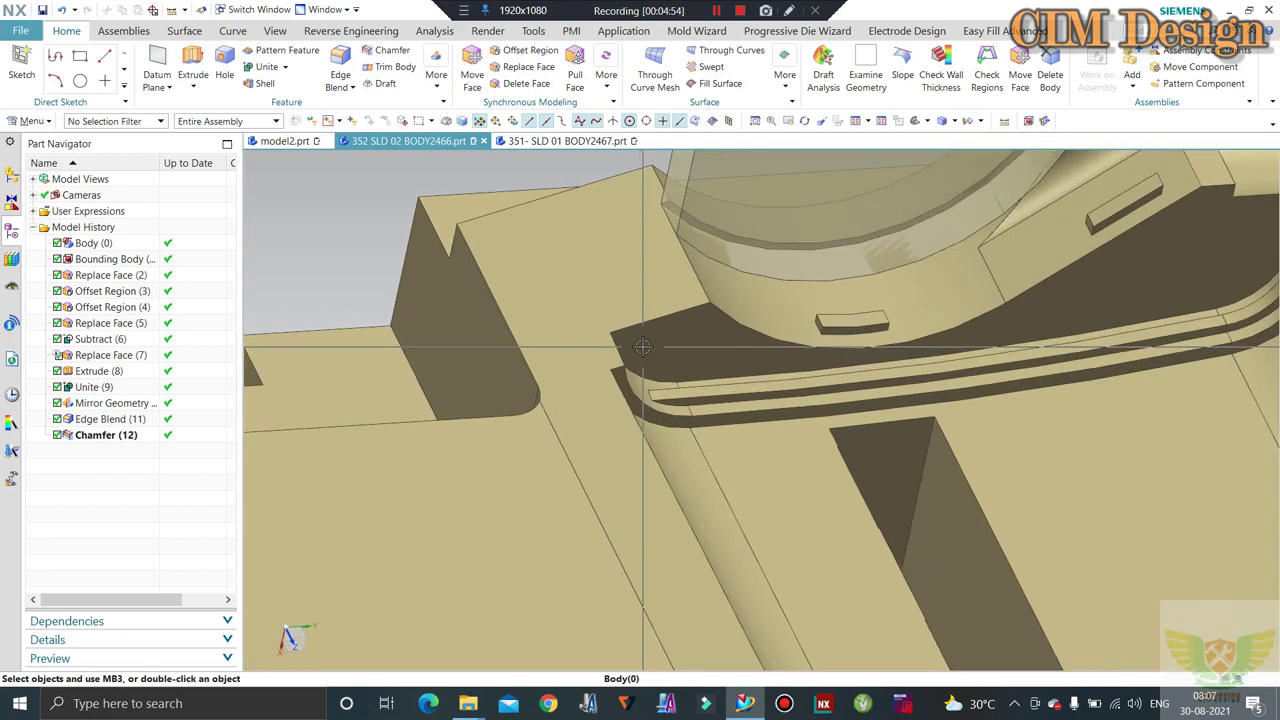
pyautogui.scroll(1, 760, 290)
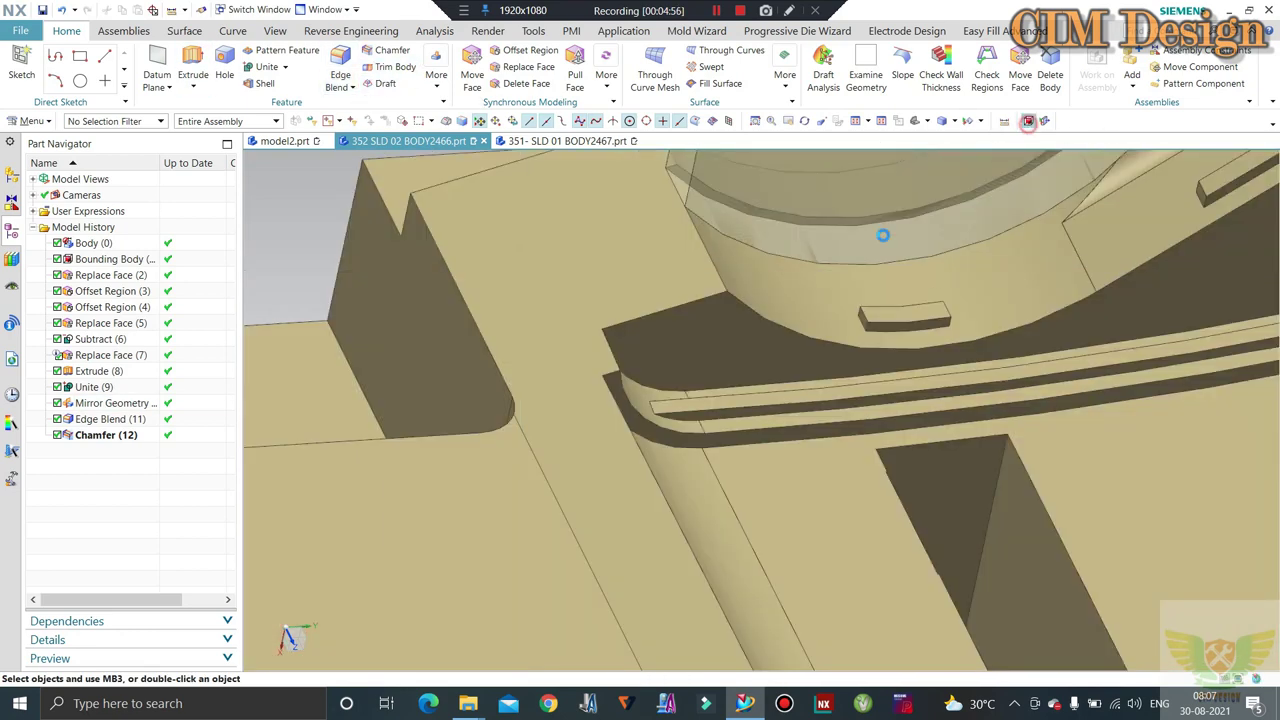
pyautogui.moveTo(577, 425); pyautogui.dragTo(443, 429, button='middle')
pyautogui.scroll(2, 1128, 349)
# Create a Bounding Body block around five ledge faces, including the corner fillet and rib face
pyautogui.scroll(2, 1236, 258)
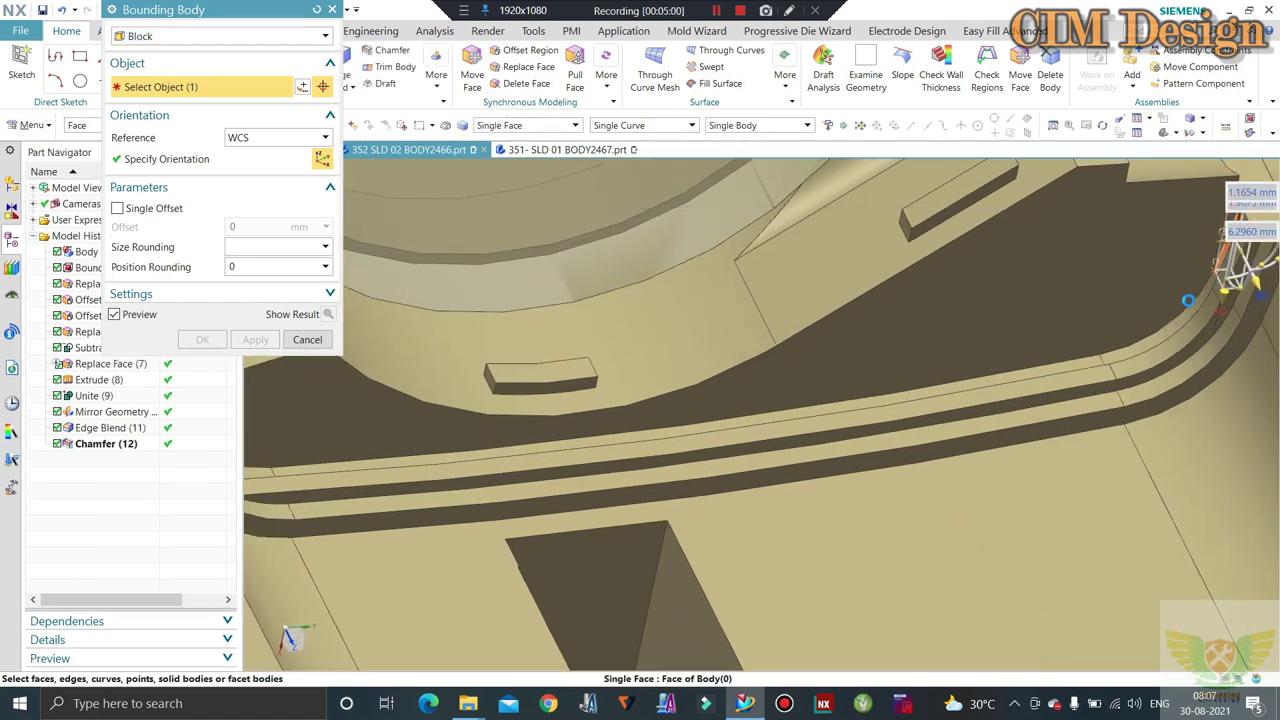
pyautogui.click(1181, 312)
pyautogui.click(1120, 345)
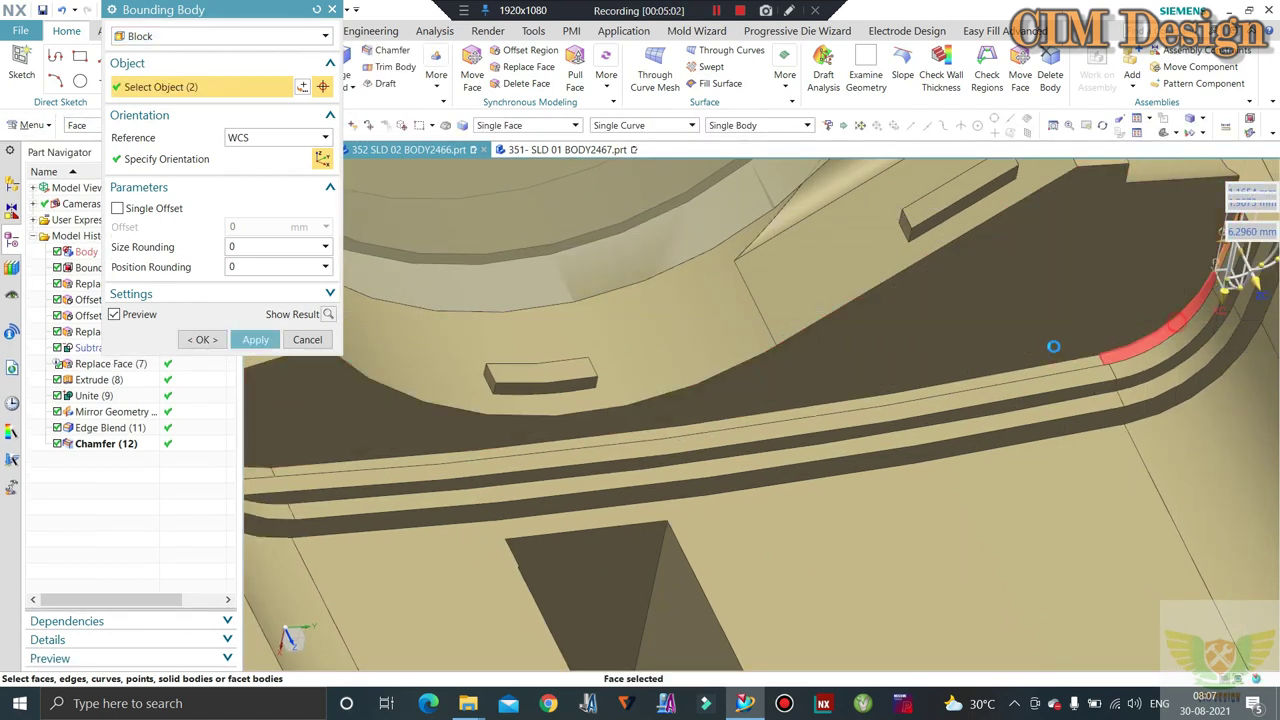
pyautogui.click(884, 400)
pyautogui.moveTo(884, 400); pyautogui.dragTo(675, 435, button='middle')
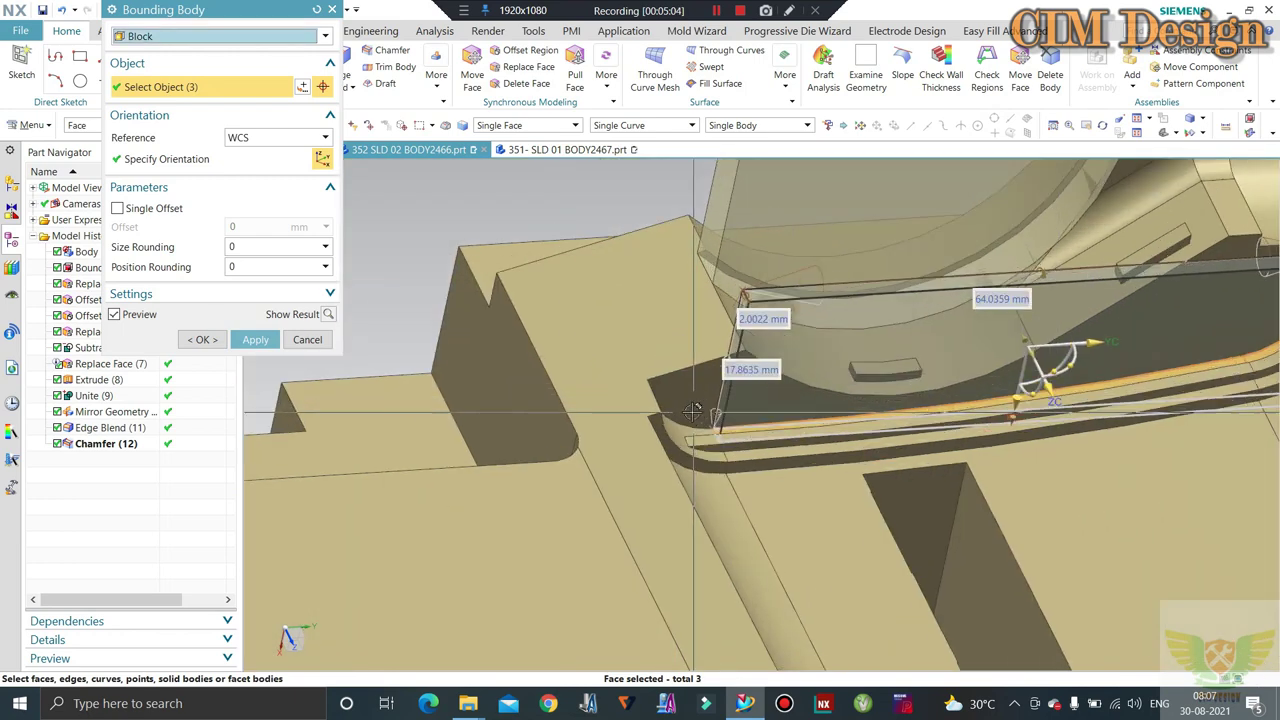
pyautogui.click(680, 432)
pyautogui.moveTo(580, 391)
pyautogui.mouseDown(button='middle')
pyautogui.moveTo(600, 366)
pyautogui.moveTo(696, 385)
pyautogui.moveTo(850, 330)
pyautogui.mouseUp(button='middle')
pyautogui.scroll(-3, 696, 385)
pyautogui.scroll(3, 880, 320)
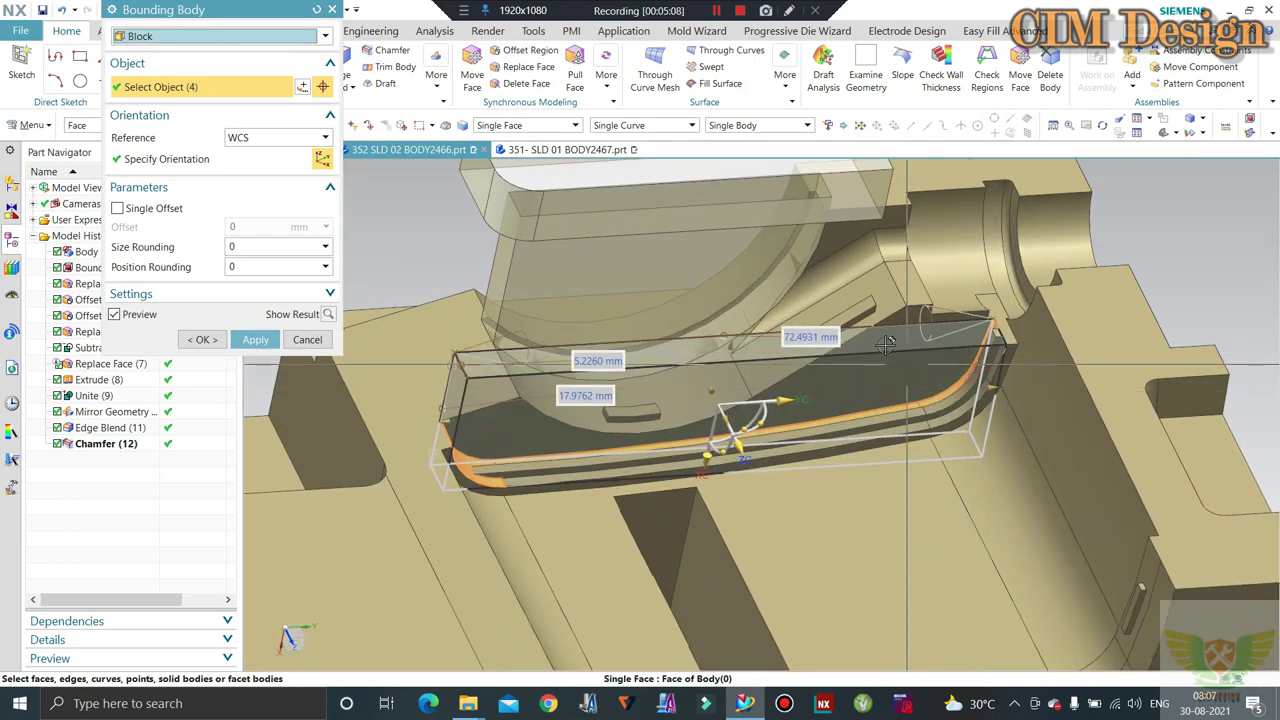
pyautogui.click(907, 318)
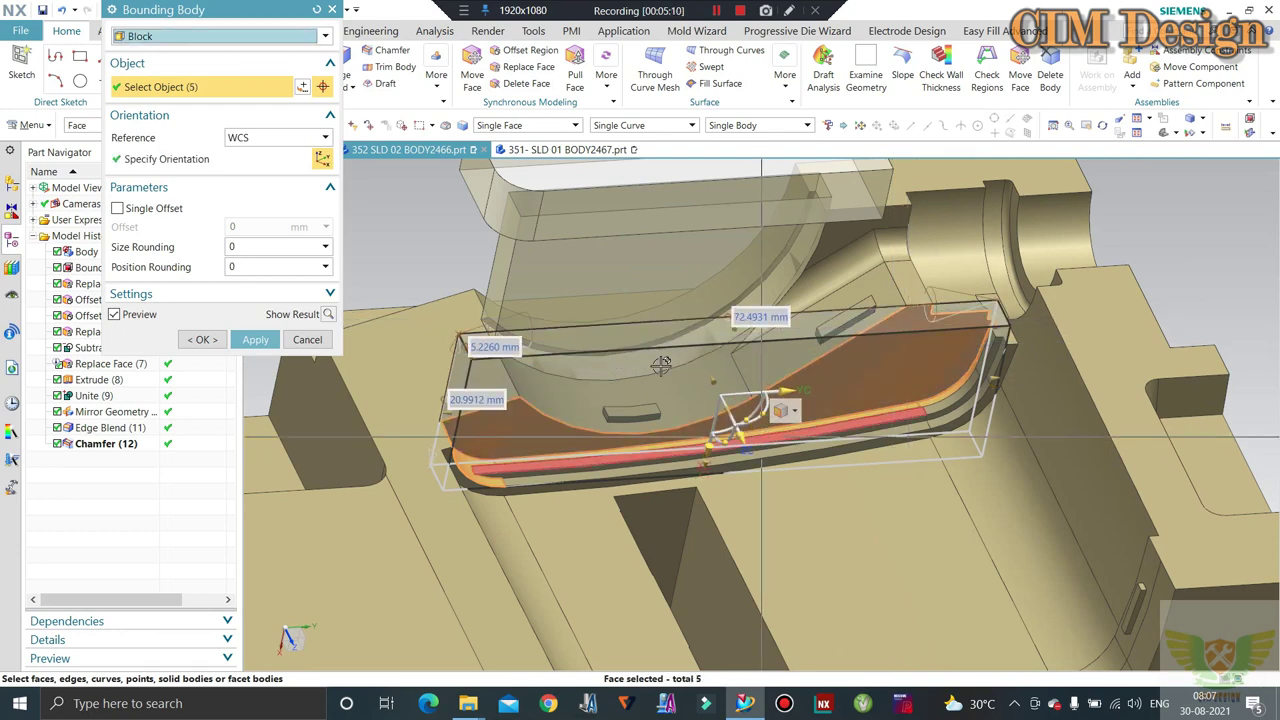
pyautogui.click(195, 340)
pyautogui.moveTo(539, 299)
pyautogui.mouseDown(button='middle')
pyautogui.moveTo(511, 433)
pyautogui.moveTo(463, 401)
pyautogui.moveTo(469, 448)
pyautogui.moveTo(700, 320)
pyautogui.mouseUp(button='middle')
# Offset the bounding block's top face by 3 mm
pyautogui.scroll(3, 825, 231)
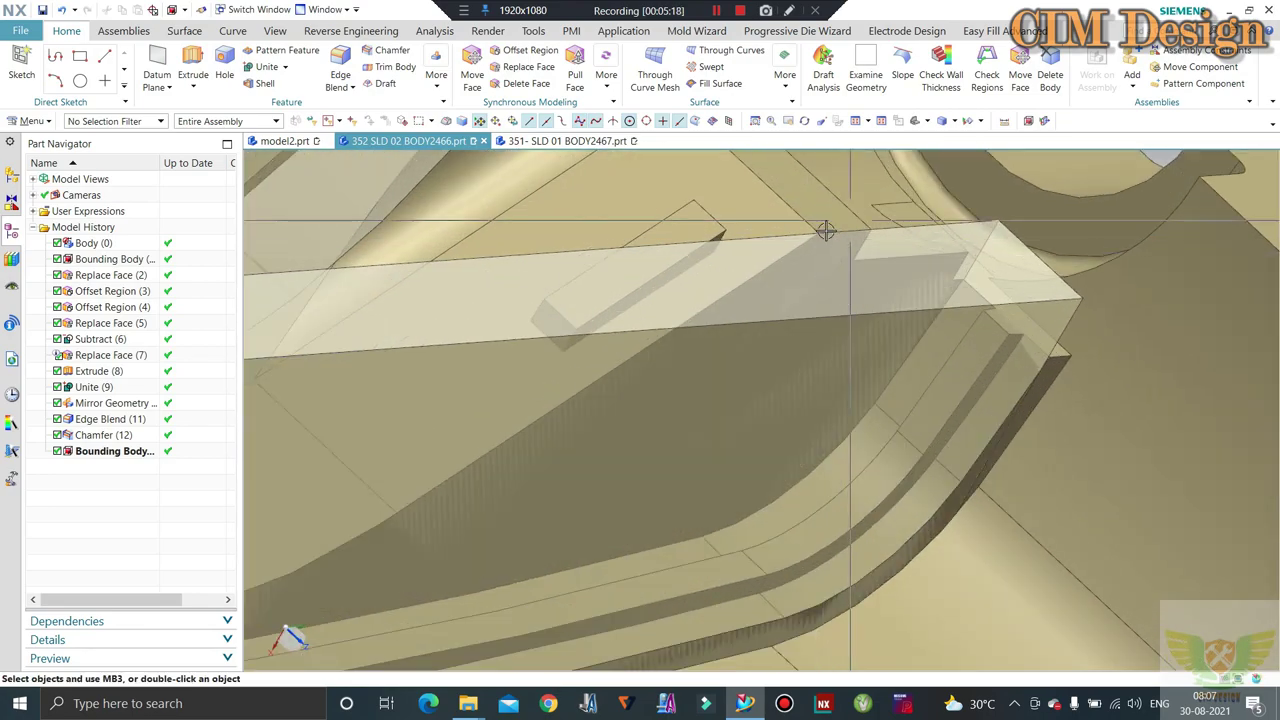
pyautogui.scroll(-3, 778, 283)
pyautogui.click(521, 52)
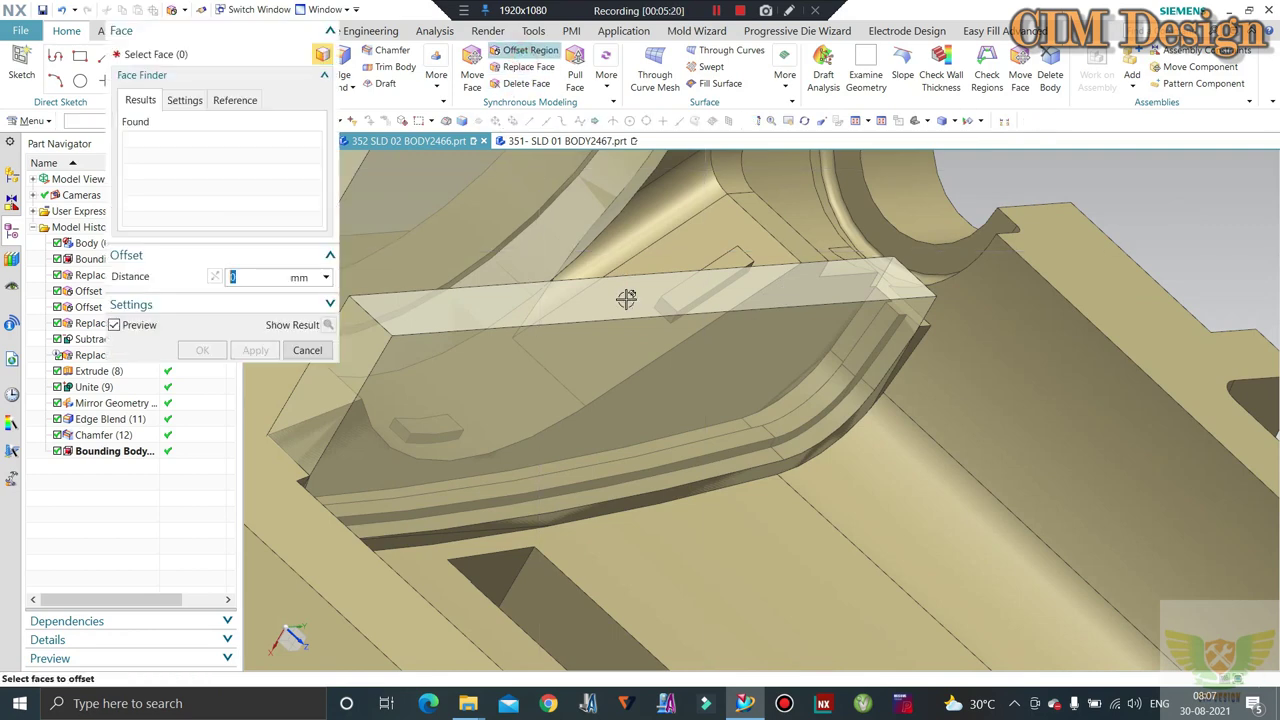
pyautogui.click(834, 302)
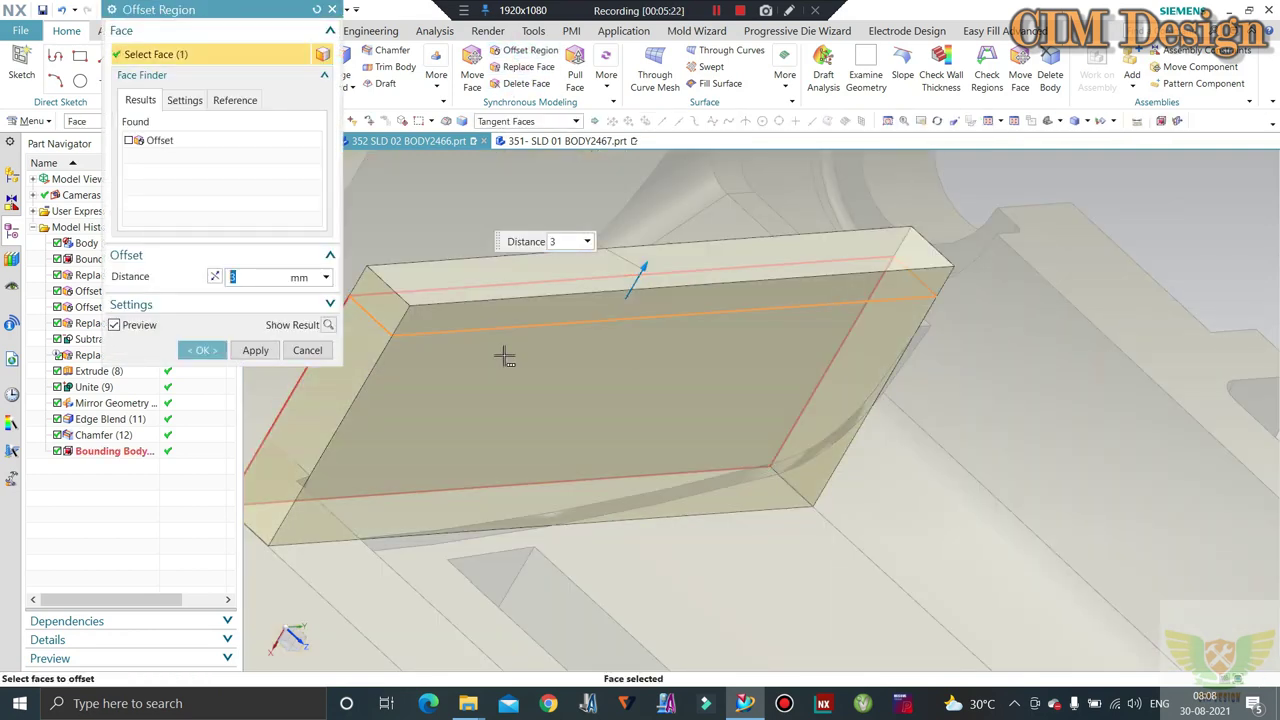
pyautogui.moveTo(665, 291)
pyautogui.mouseDown(button='middle')
pyautogui.moveTo(751, 281)
pyautogui.moveTo(697, 388)
pyautogui.mouseUp(button='middle')
pyautogui.scroll(3, 697, 388)
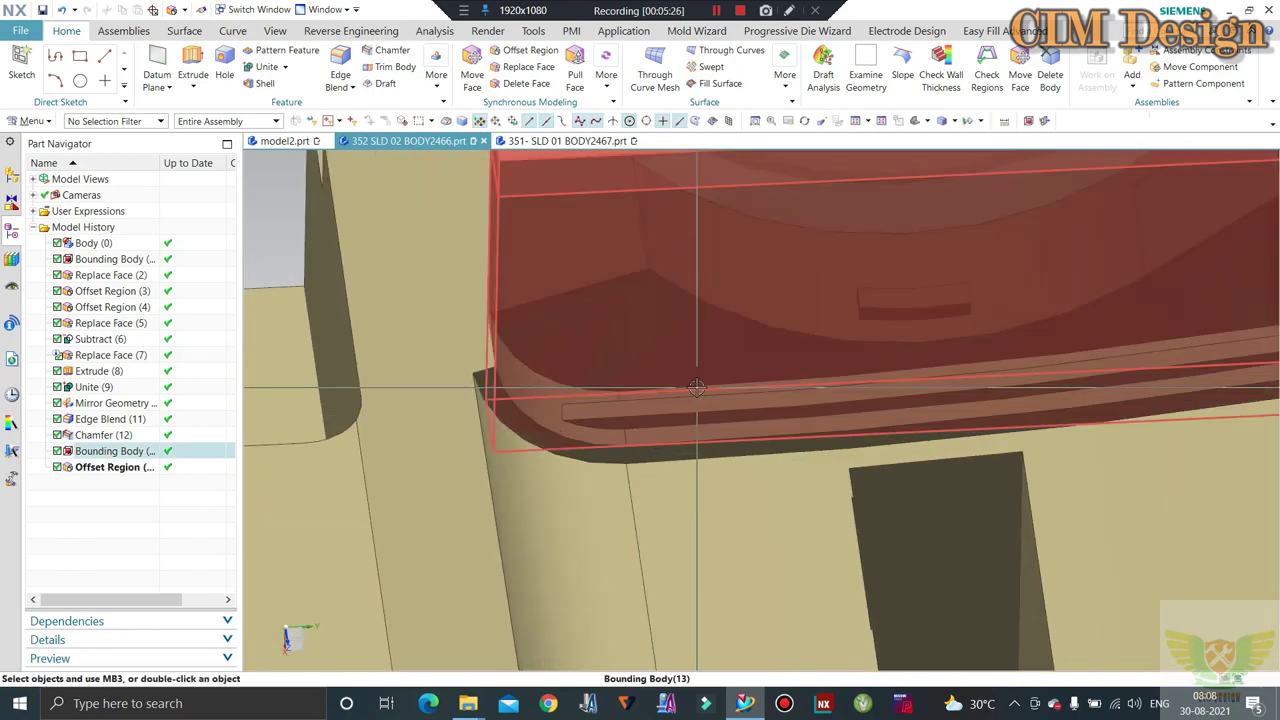
# Replace the block face with the curved ledge surface at 0 mm offset
pyautogui.moveTo(673, 452)
pyautogui.mouseDown(button='middle')
pyautogui.moveTo(651, 446)
pyautogui.moveTo(532, 130)
pyautogui.mouseUp(button='middle')
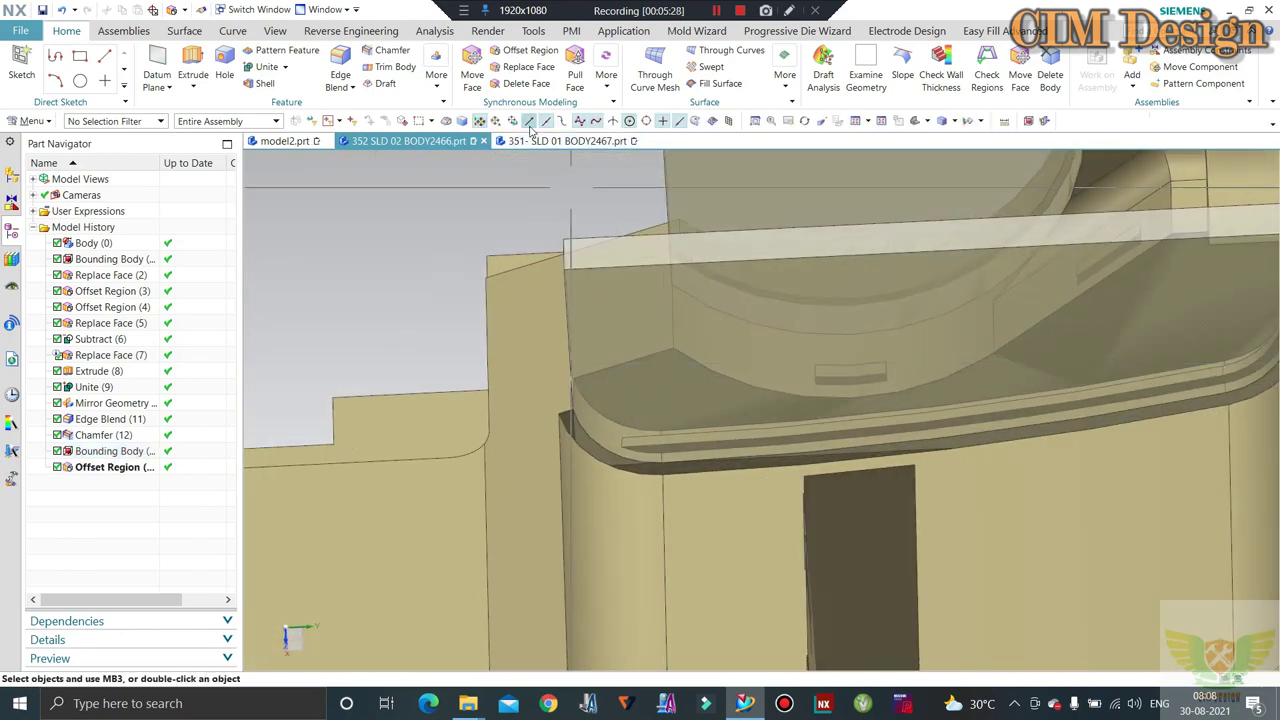
pyautogui.scroll(2, 622, 460)
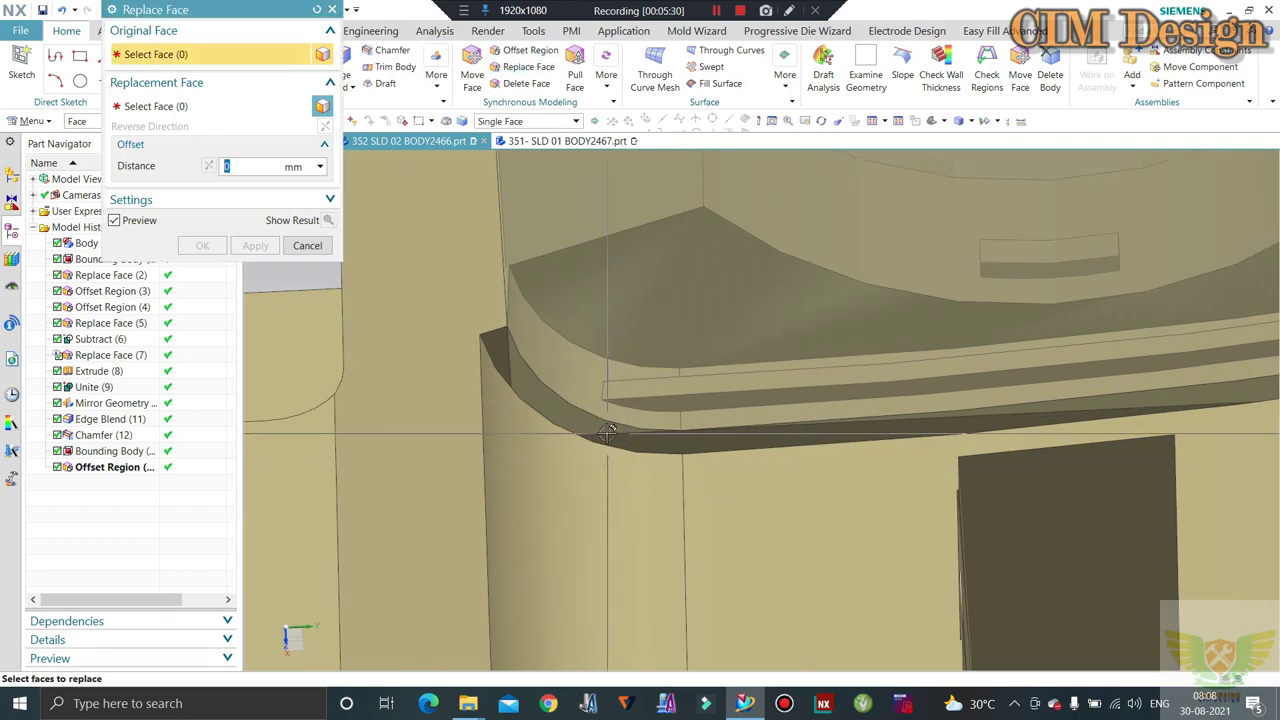
pyautogui.click(684, 432)
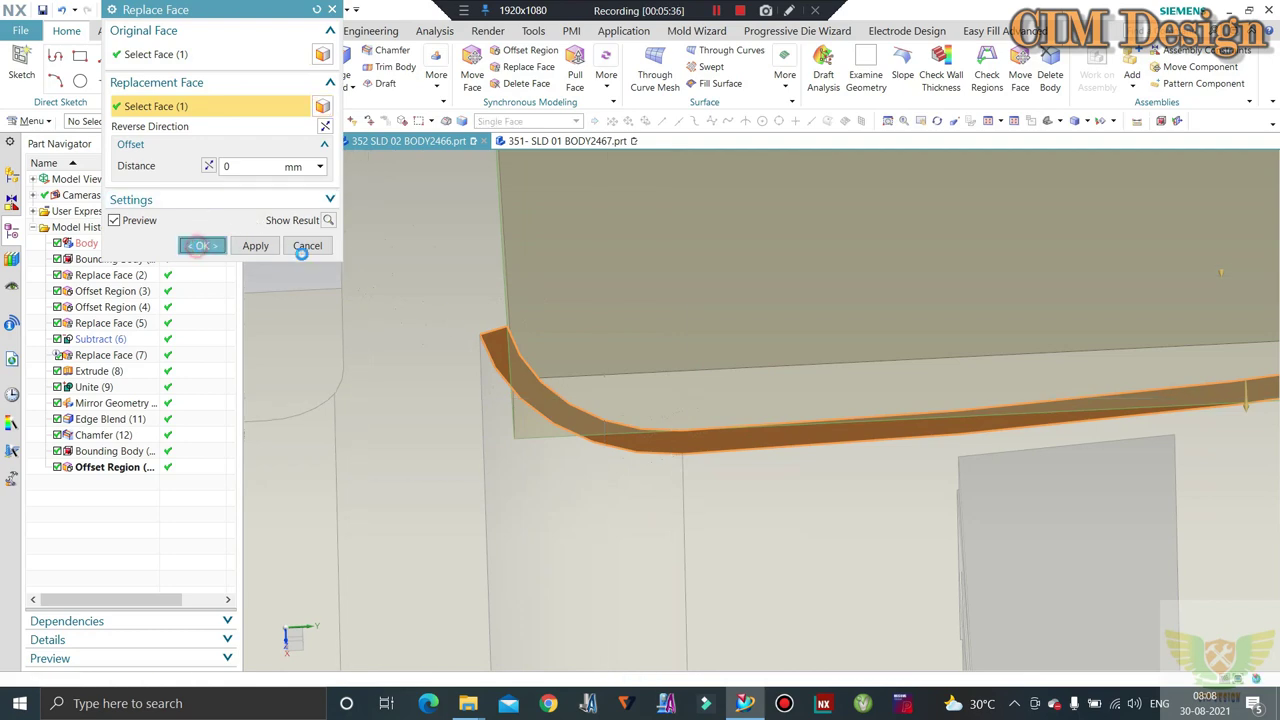
pyautogui.scroll(-3, 491, 352)
pyautogui.scroll(-3, 543, 377)
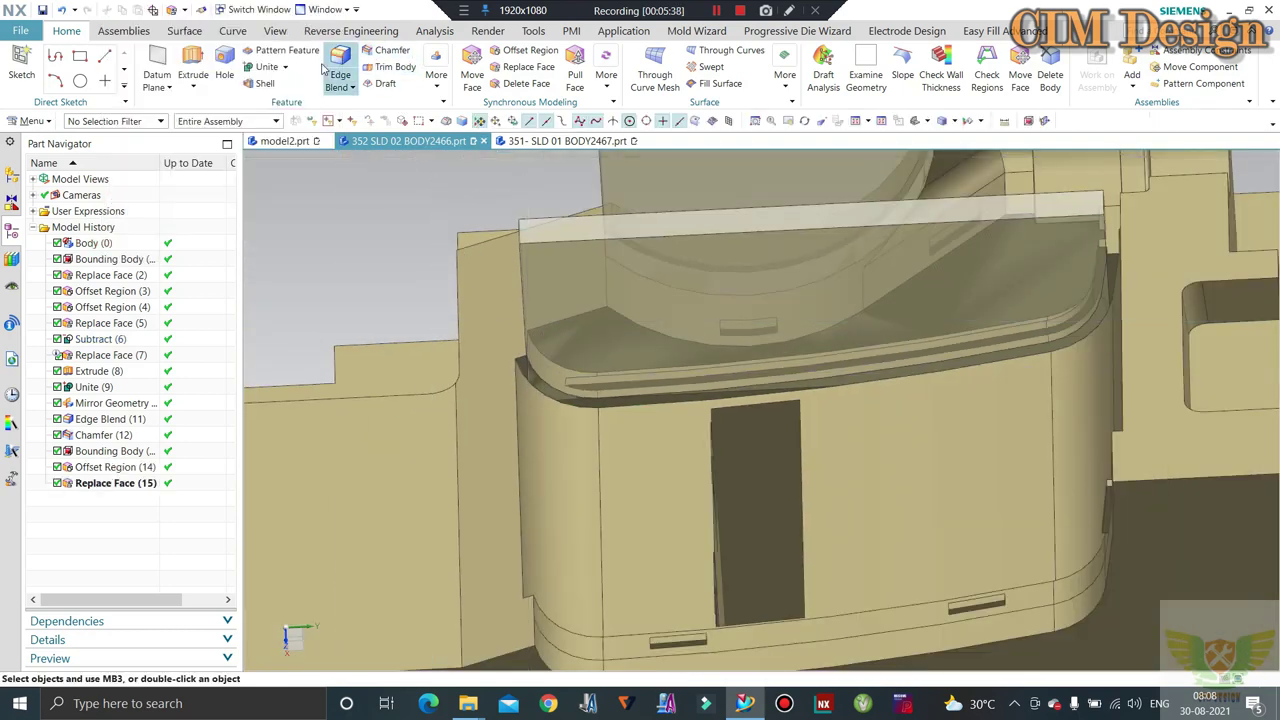
# Subtract the bounding block from the mold body, keeping the block as tool
pyautogui.click(277, 106)
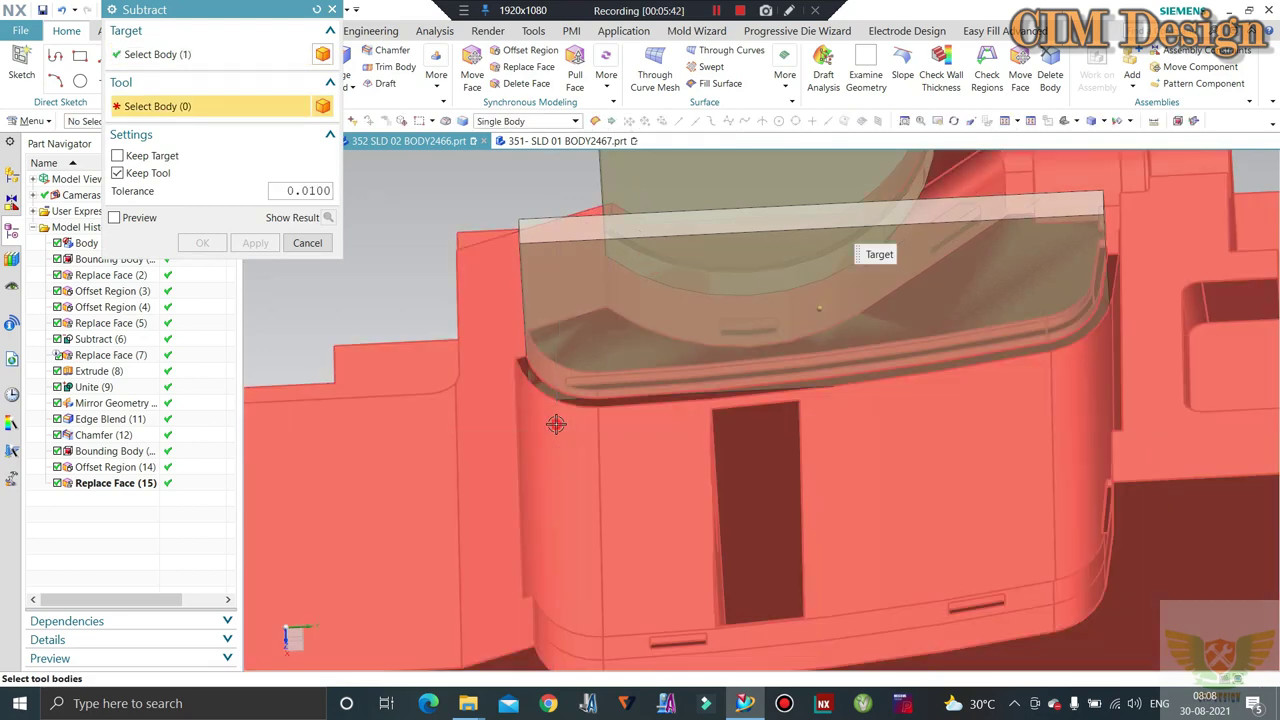
pyautogui.click(551, 464)
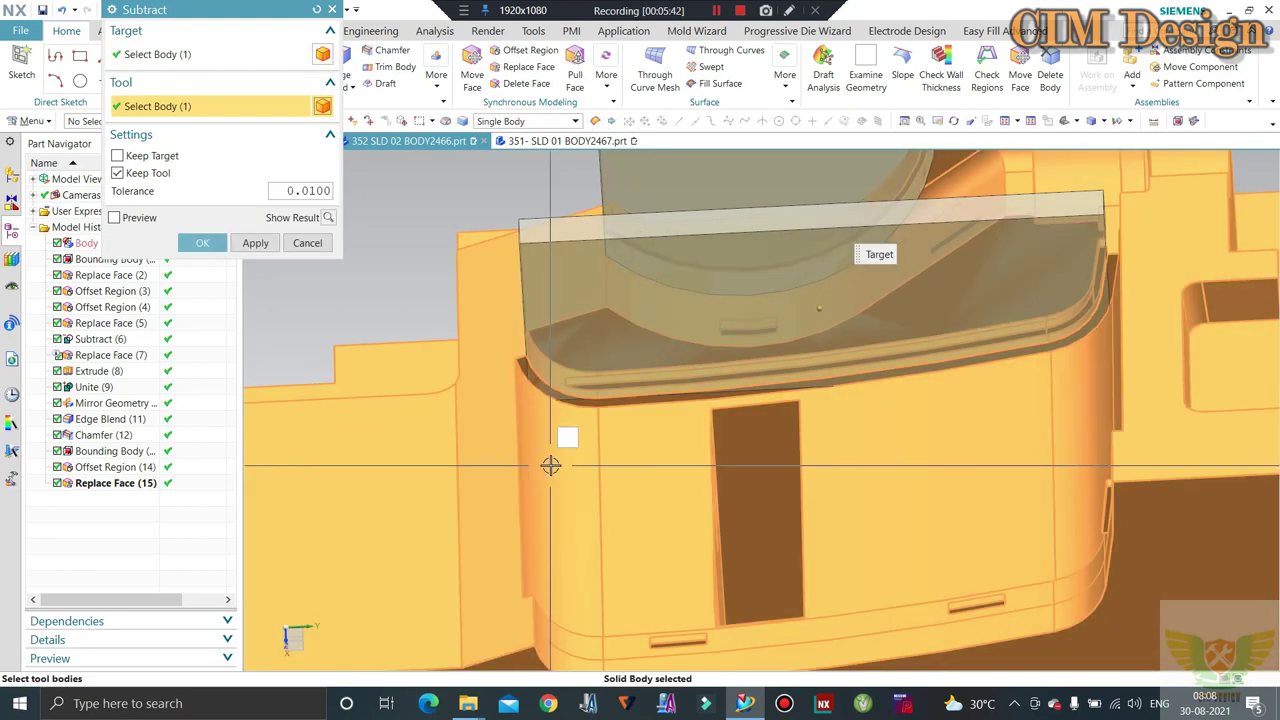
pyautogui.middleClick(550, 466)
pyautogui.moveTo(574, 419)
pyautogui.mouseDown(button='middle')
pyautogui.moveTo(908, 281)
pyautogui.moveTo(935, 313)
pyautogui.mouseUp(button='middle')
pyautogui.scroll(2, 935, 313)
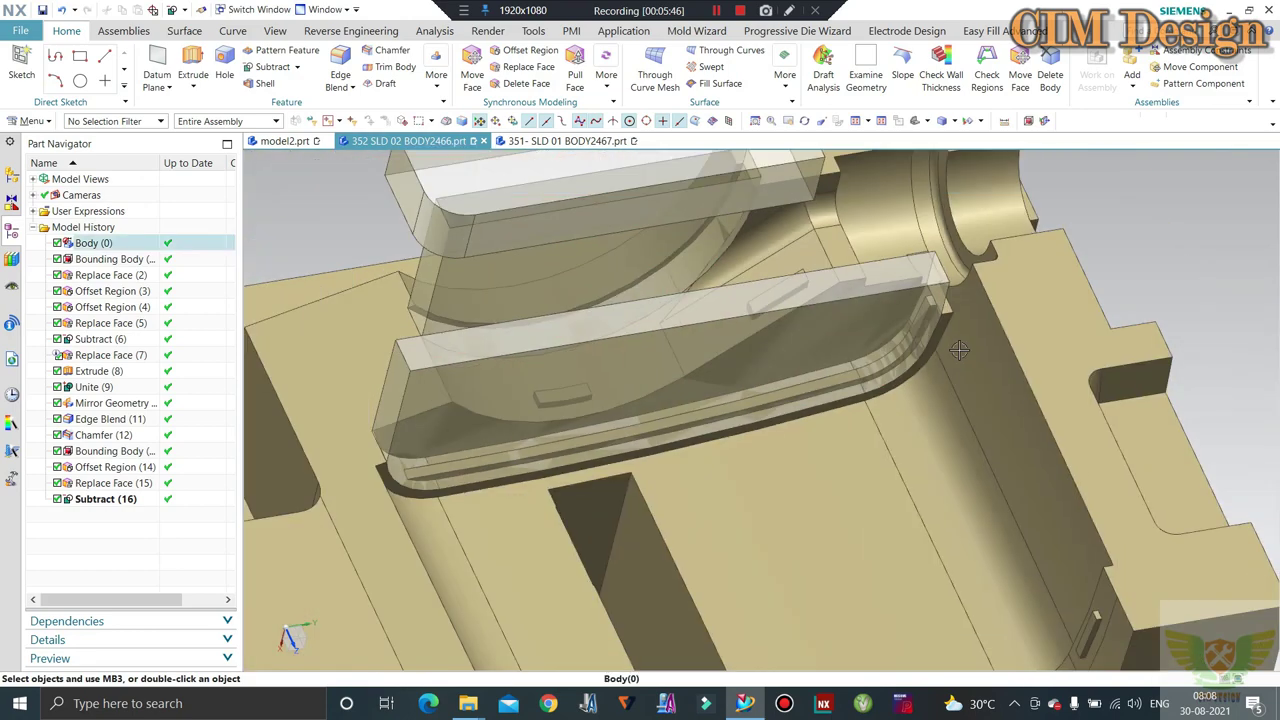
pyautogui.scroll(3, 935, 313)
pyautogui.scroll(2, 915, 325)
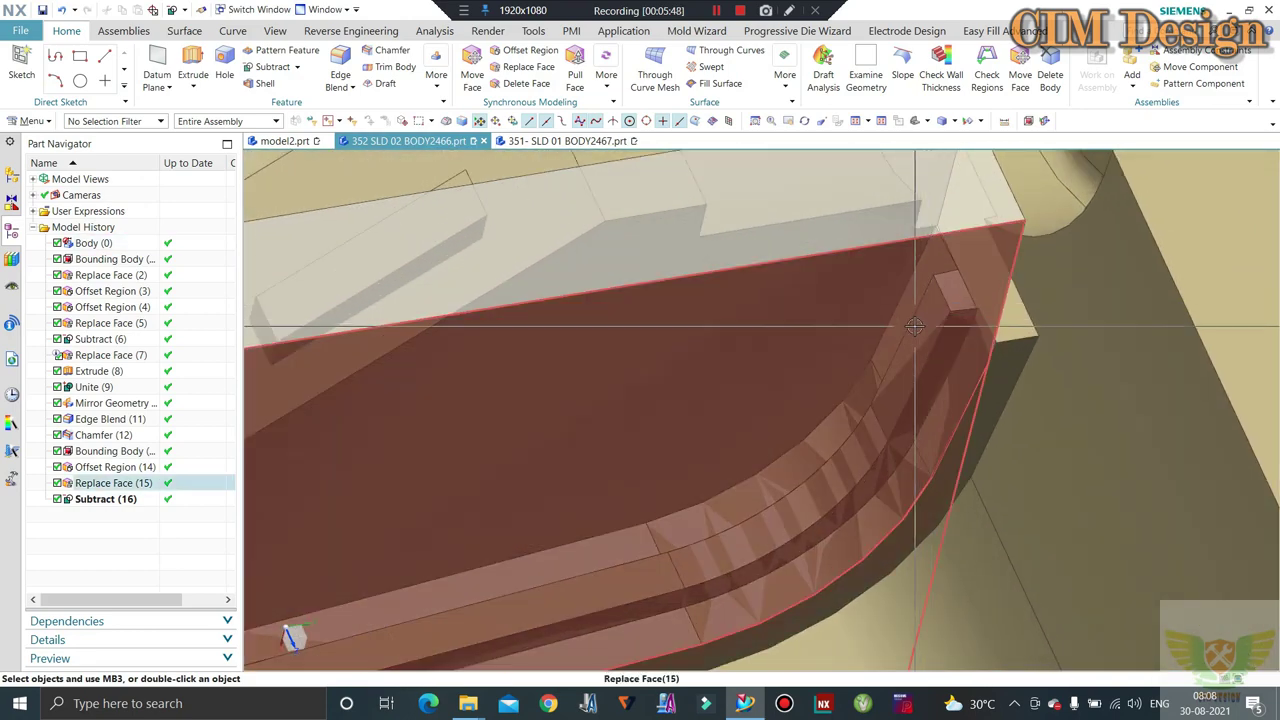
# Orbit and zoom around the separated insert blocks to inspect them
pyautogui.scroll(-3, 937, 315)
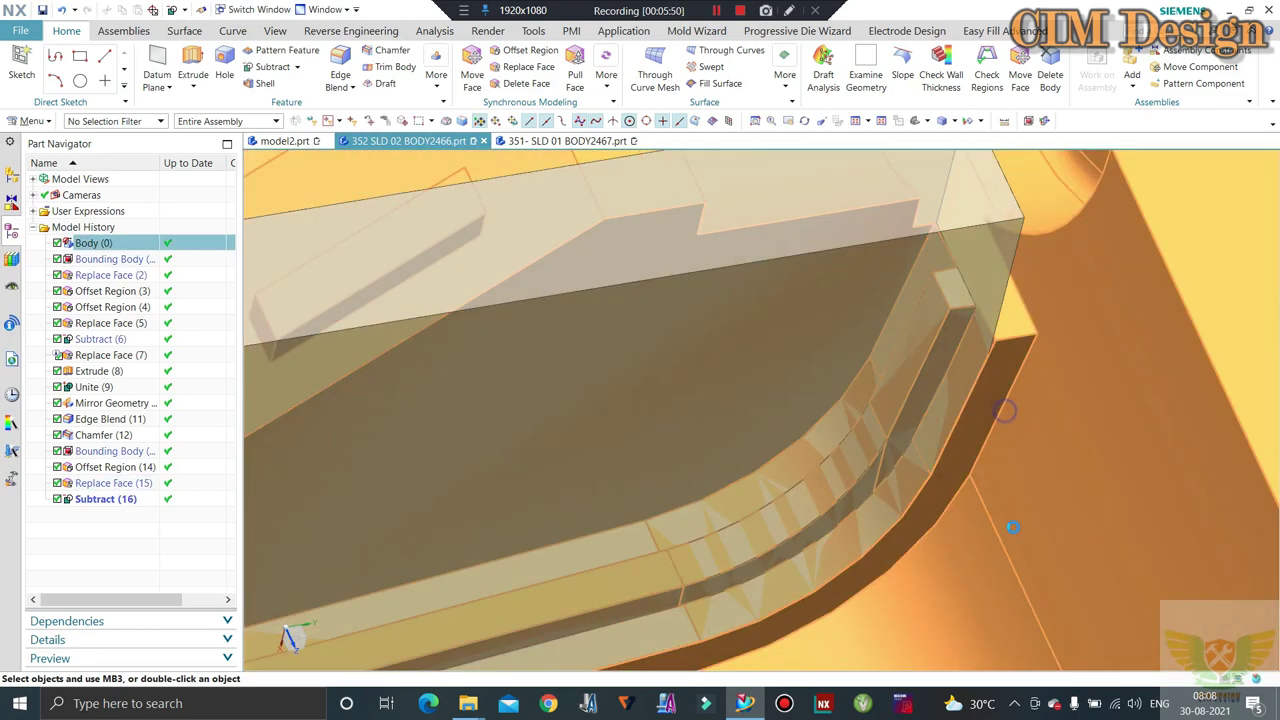
pyautogui.scroll(-2, 999, 415)
pyautogui.scroll(-5, 999, 415)
pyautogui.moveTo(999, 415); pyautogui.dragTo(929, 327, button='middle')
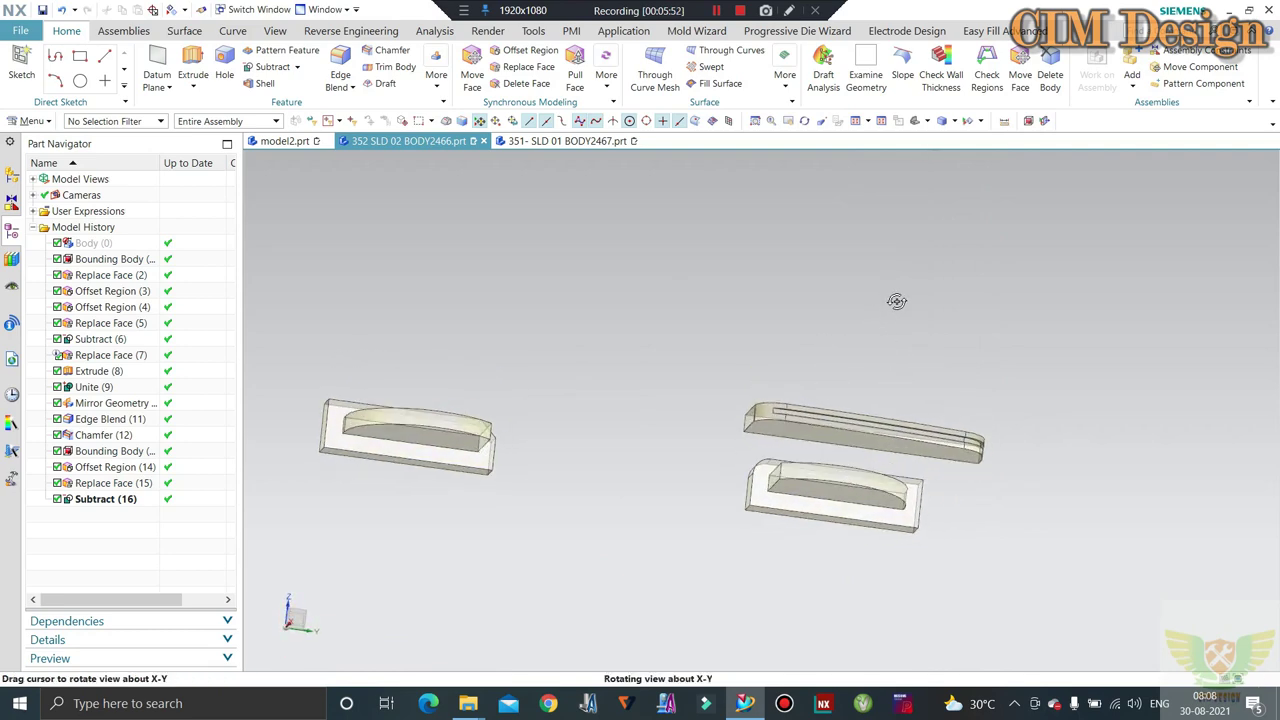
pyautogui.scroll(3, 774, 403)
pyautogui.scroll(3, 774, 403)
pyautogui.scroll(-2, 743, 380)
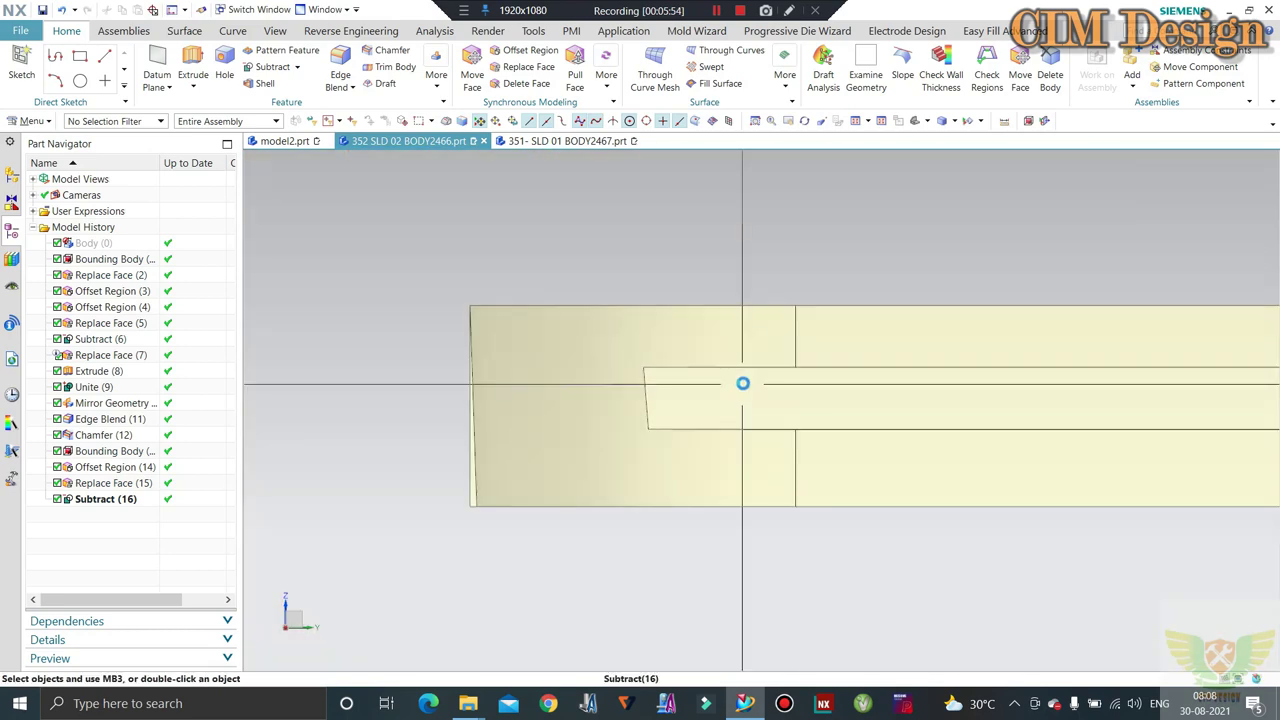
pyautogui.moveTo(743, 380)
pyautogui.mouseDown(button='middle')
pyautogui.moveTo(735, 365)
pyautogui.moveTo(563, 371)
pyautogui.moveTo(500, 330)
pyautogui.mouseUp(button='middle')
pyautogui.scroll(-2, 563, 371)
pyautogui.scroll(3, 500, 330)
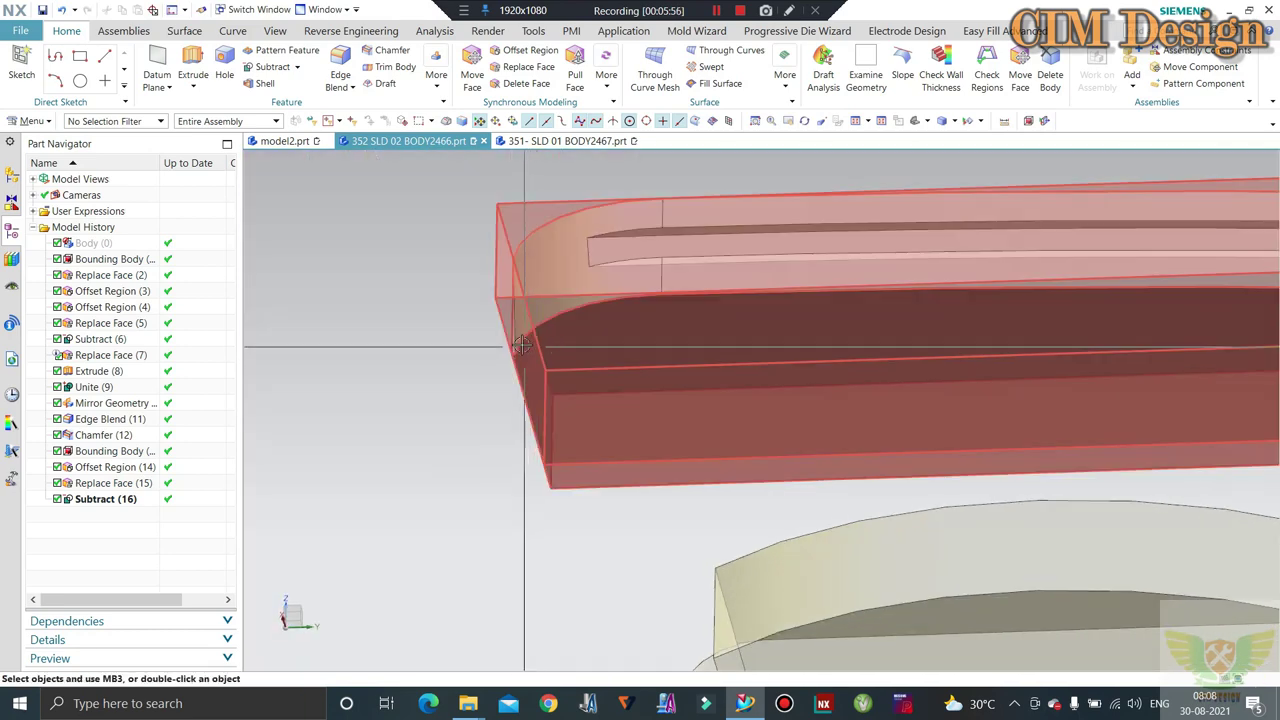
pyautogui.scroll(-2, 450, 293)
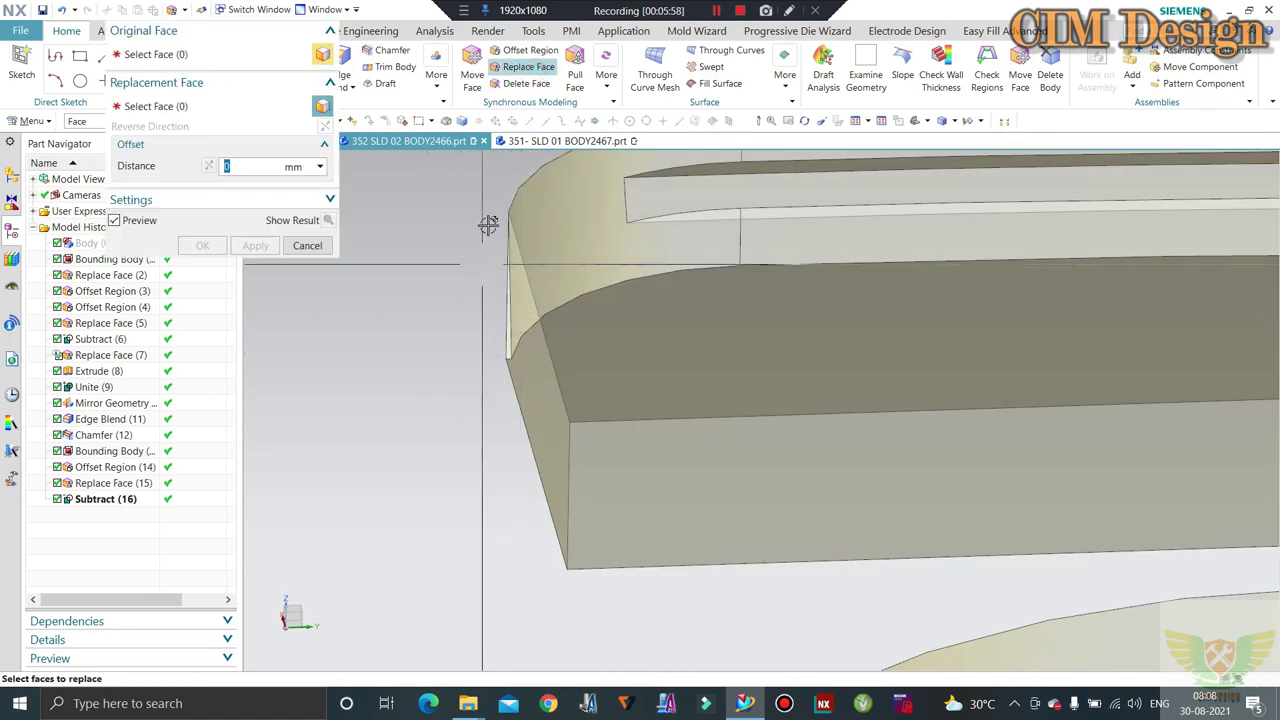
# Start an Offset Region on the rib's rounded end face, then back out without keeping it
pyautogui.click(520, 51)
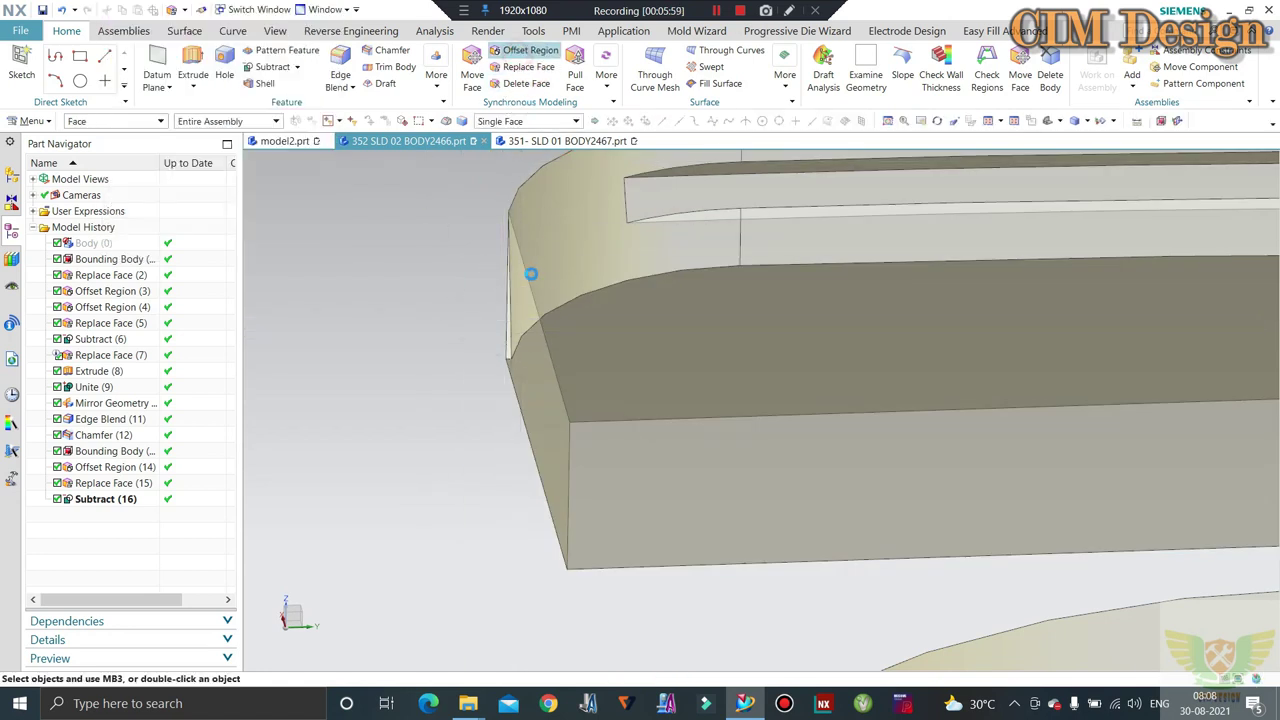
pyautogui.click(510, 354)
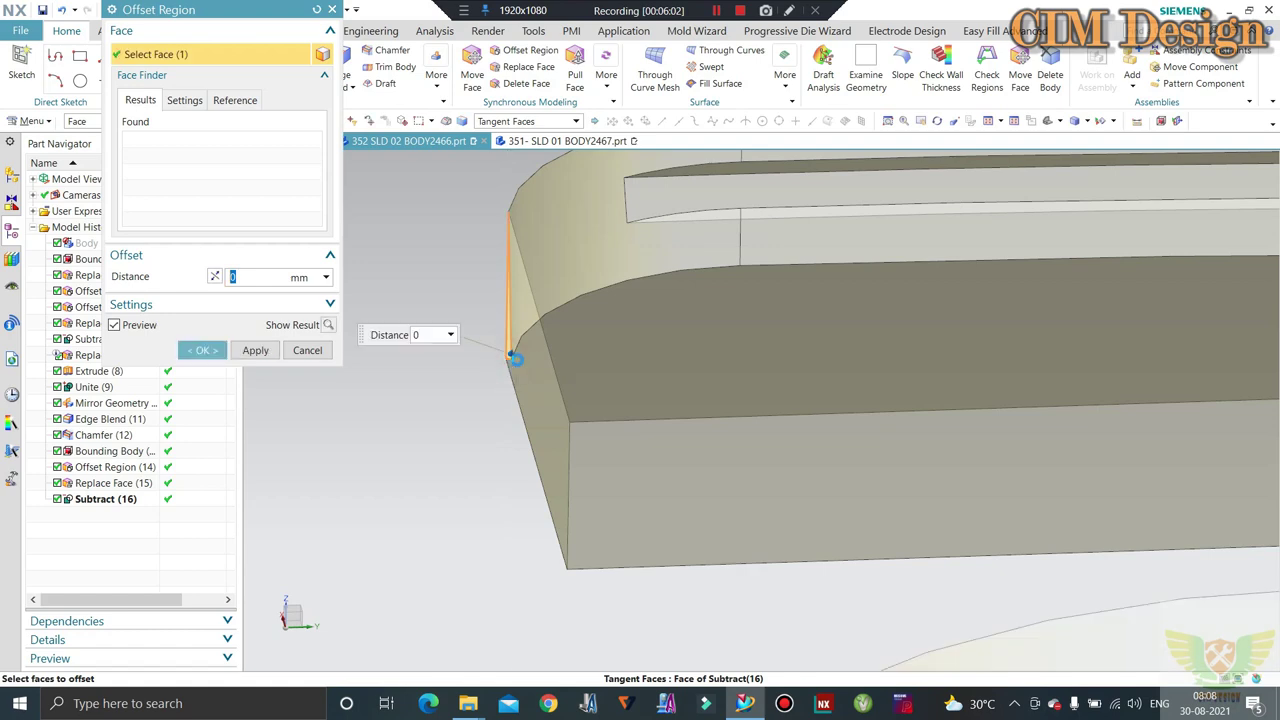
pyautogui.moveTo(510, 352); pyautogui.dragTo(514, 385)
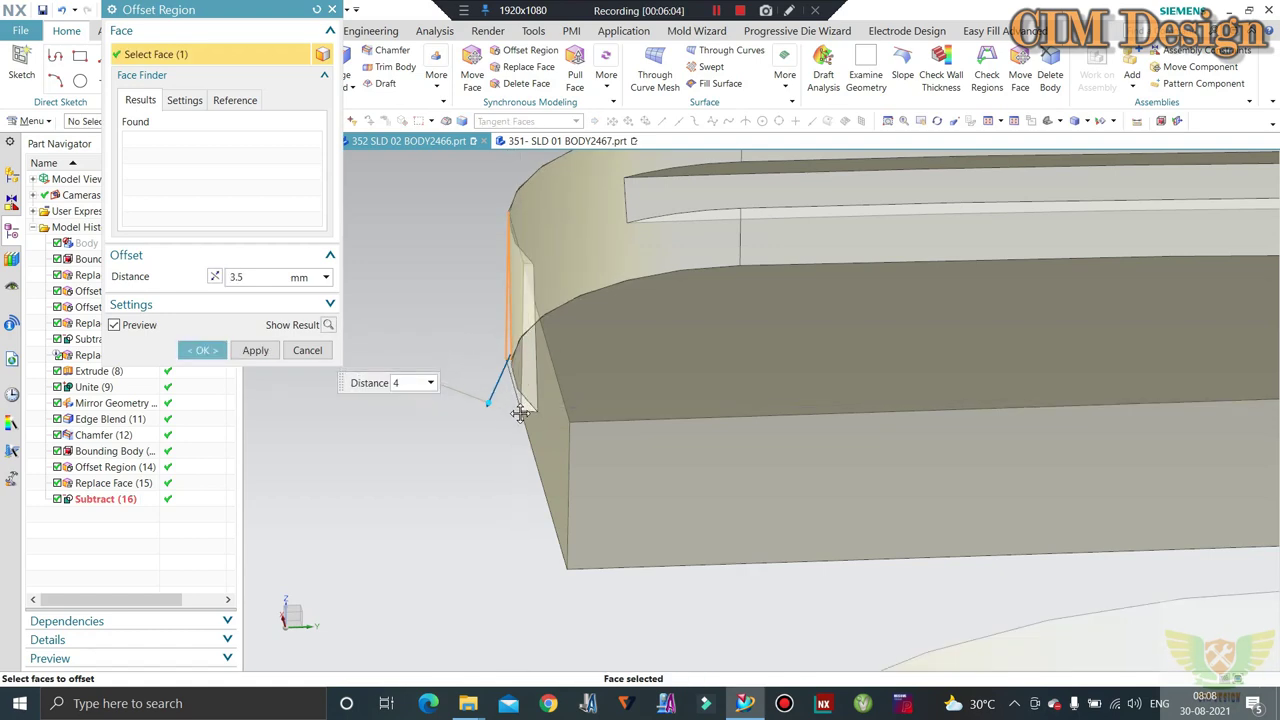
pyautogui.click(307, 351)
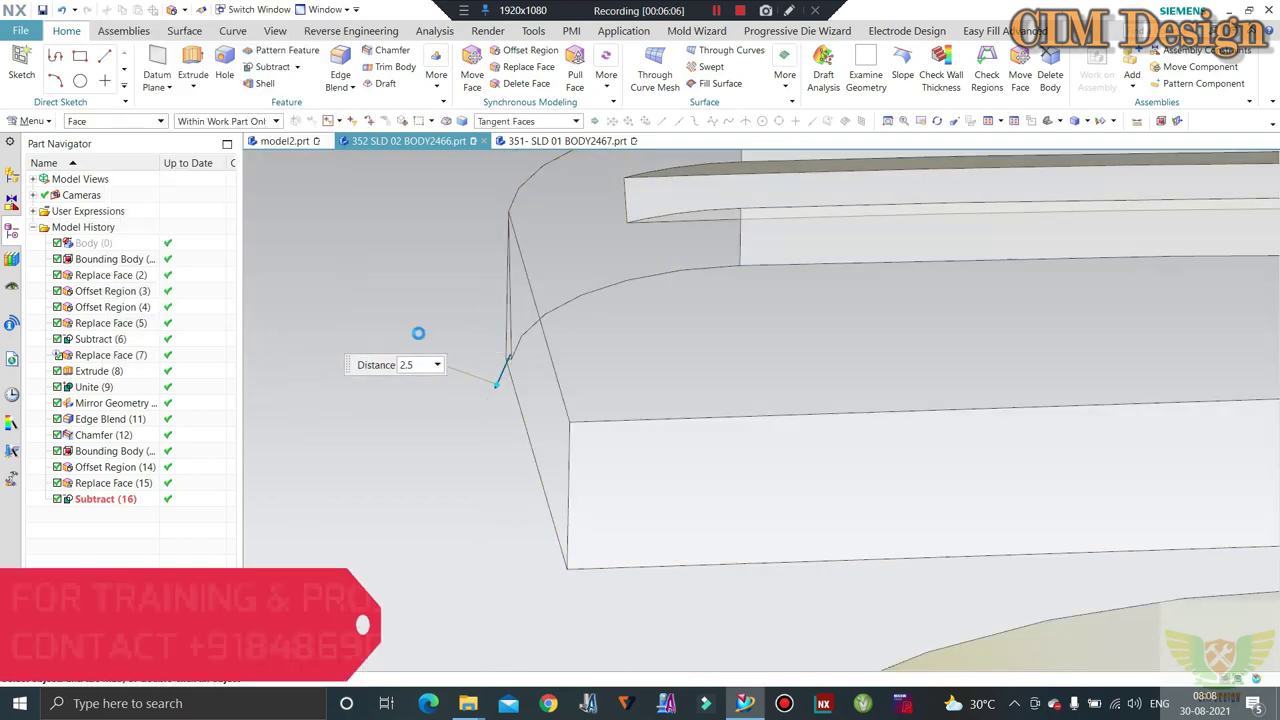
# Orbit around both insert bodies, picking the upper body's end to inspect it
pyautogui.moveTo(417, 334)
pyautogui.mouseDown(button='middle')
pyautogui.moveTo(575, 321)
pyautogui.moveTo(565, 335)
pyautogui.moveTo(845, 360)
pyautogui.mouseUp(button='middle')
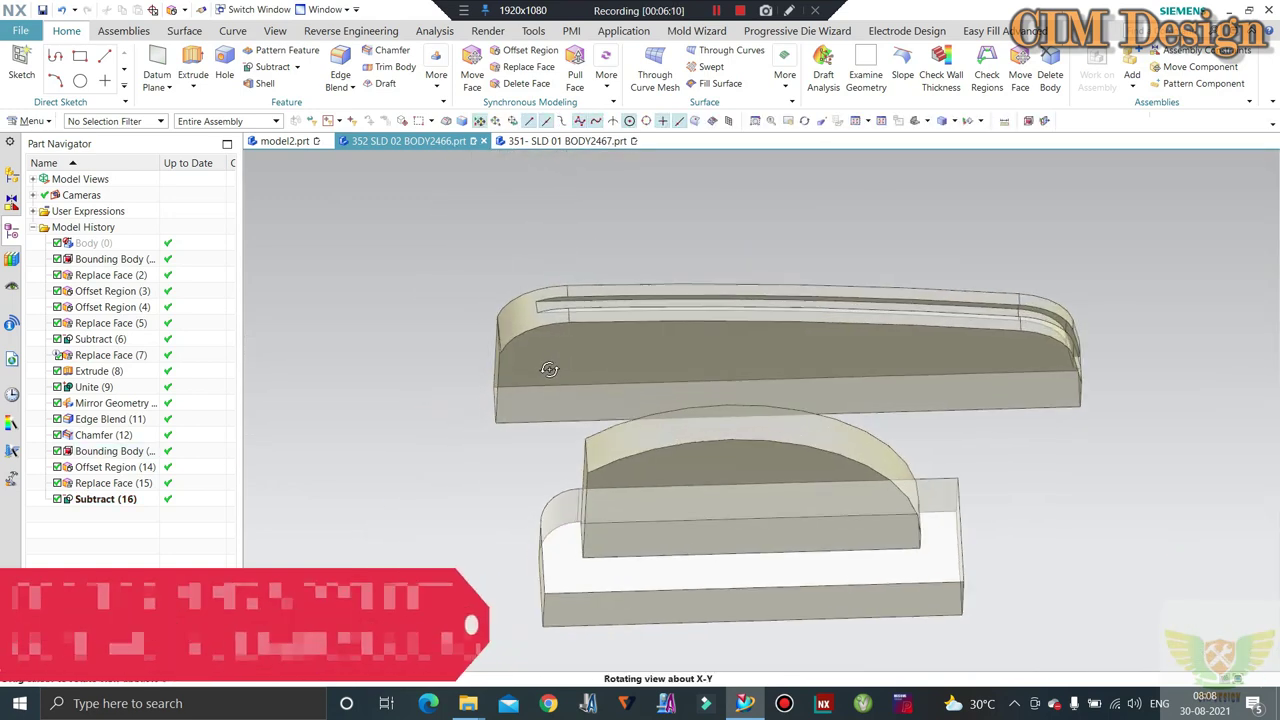
pyautogui.scroll(3, 849, 357)
pyautogui.scroll(2, 791, 348)
pyautogui.scroll(-3, 1023, 314)
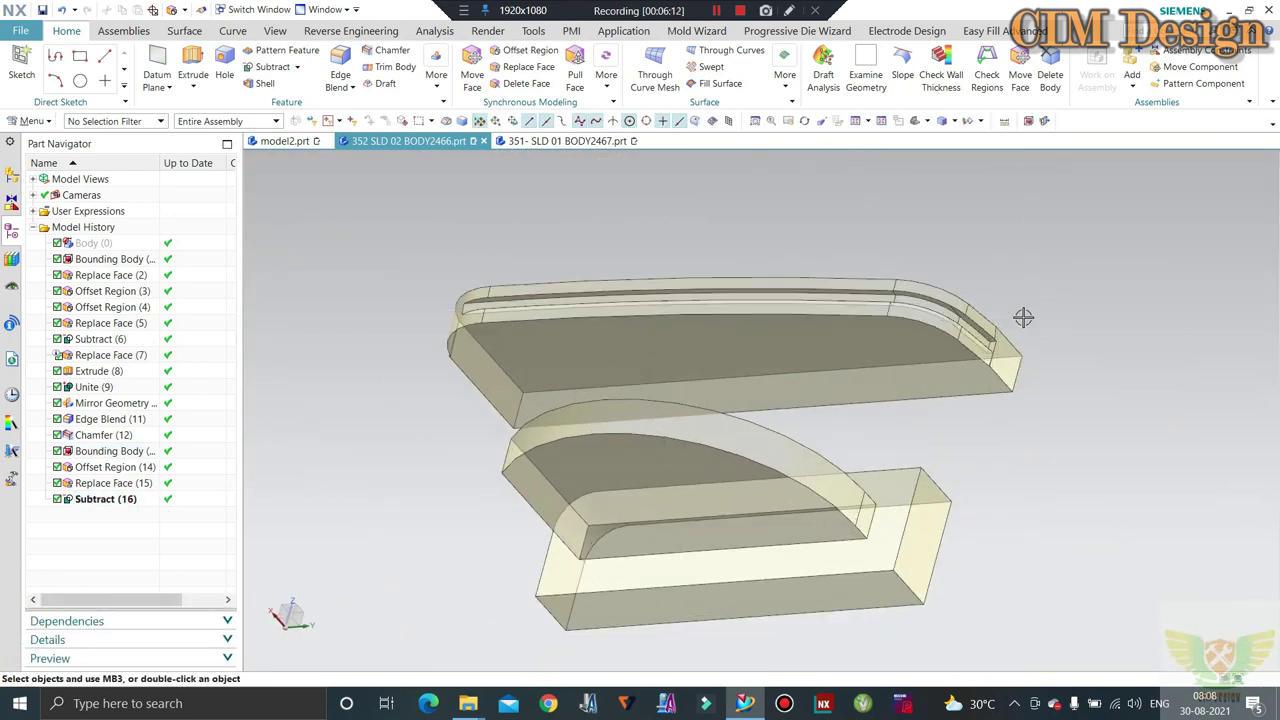
pyautogui.scroll(4, 1023, 314)
pyautogui.moveTo(1023, 310)
pyautogui.mouseDown(button='middle')
pyautogui.moveTo(1032, 254)
pyautogui.moveTo(903, 269)
pyautogui.mouseUp(button='middle')
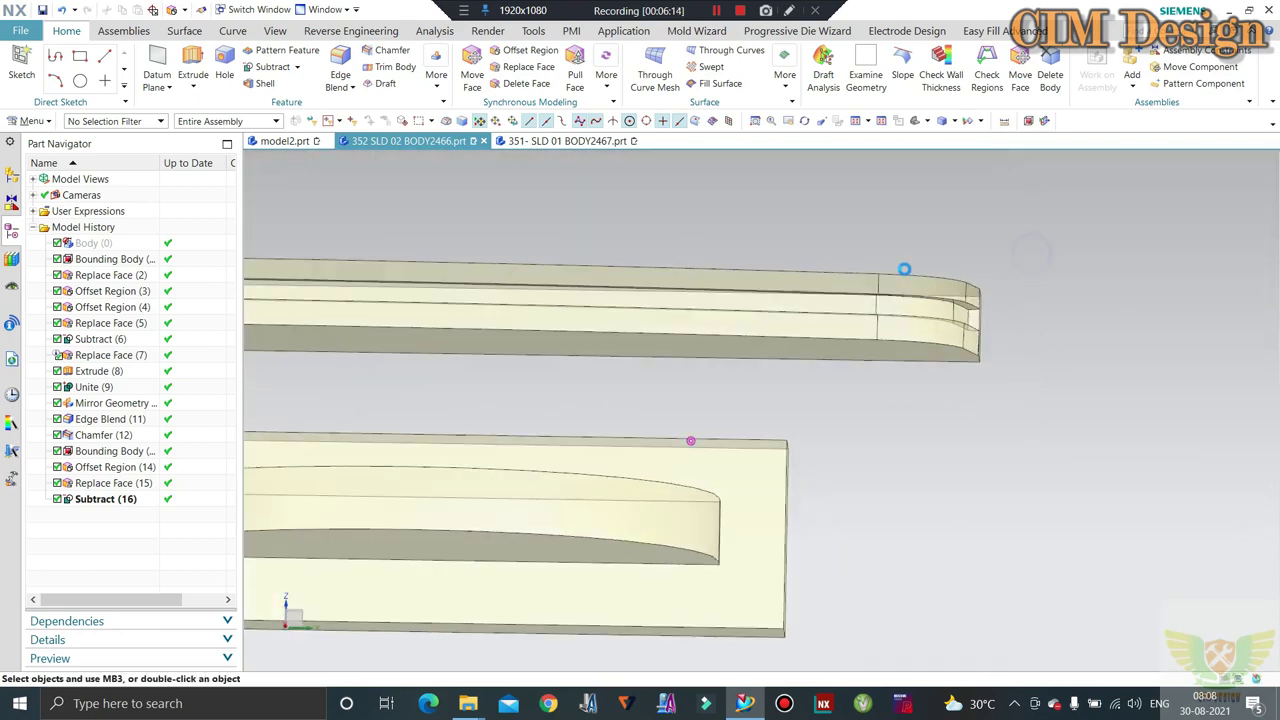
pyautogui.scroll(3, 966, 306)
pyautogui.scroll(2, 971, 306)
pyautogui.scroll(-5, 969, 306)
pyautogui.moveTo(969, 306); pyautogui.dragTo(946, 289, button='middle')
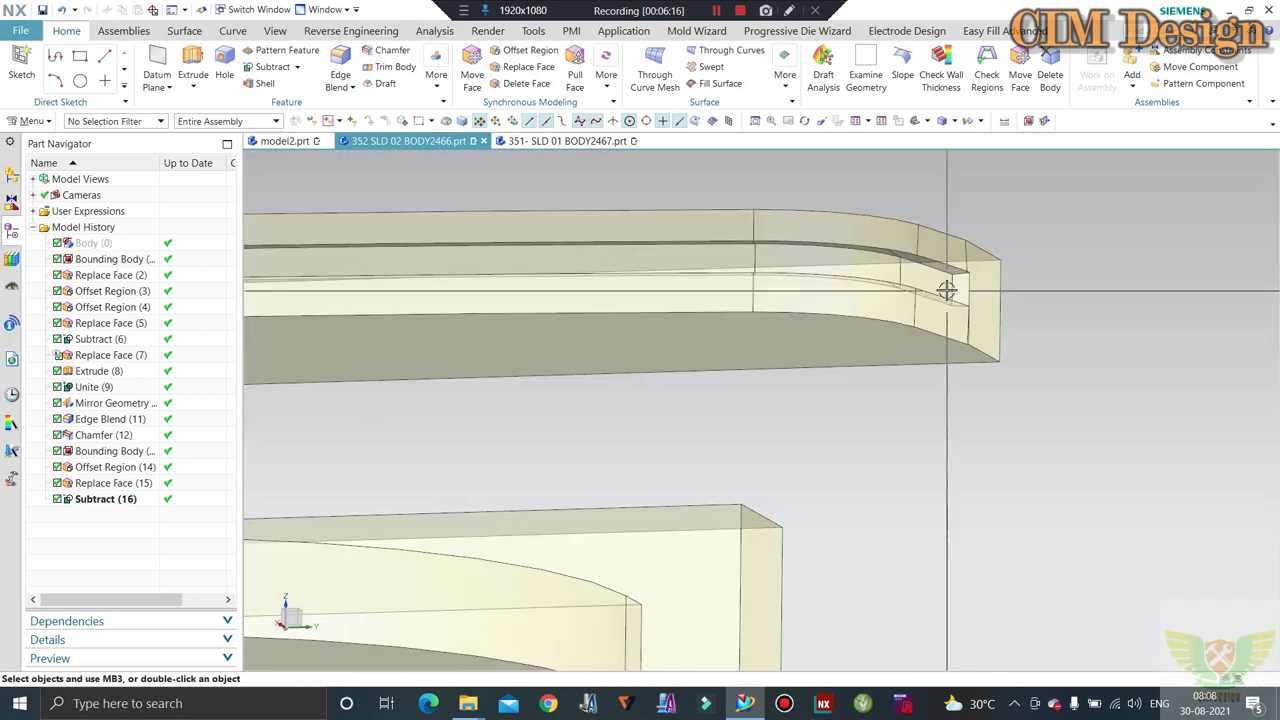
pyautogui.scroll(3, 946, 289)
pyautogui.click(901, 265)
pyautogui.scroll(-3, 925, 290)
pyautogui.scroll(-2, 966, 286)
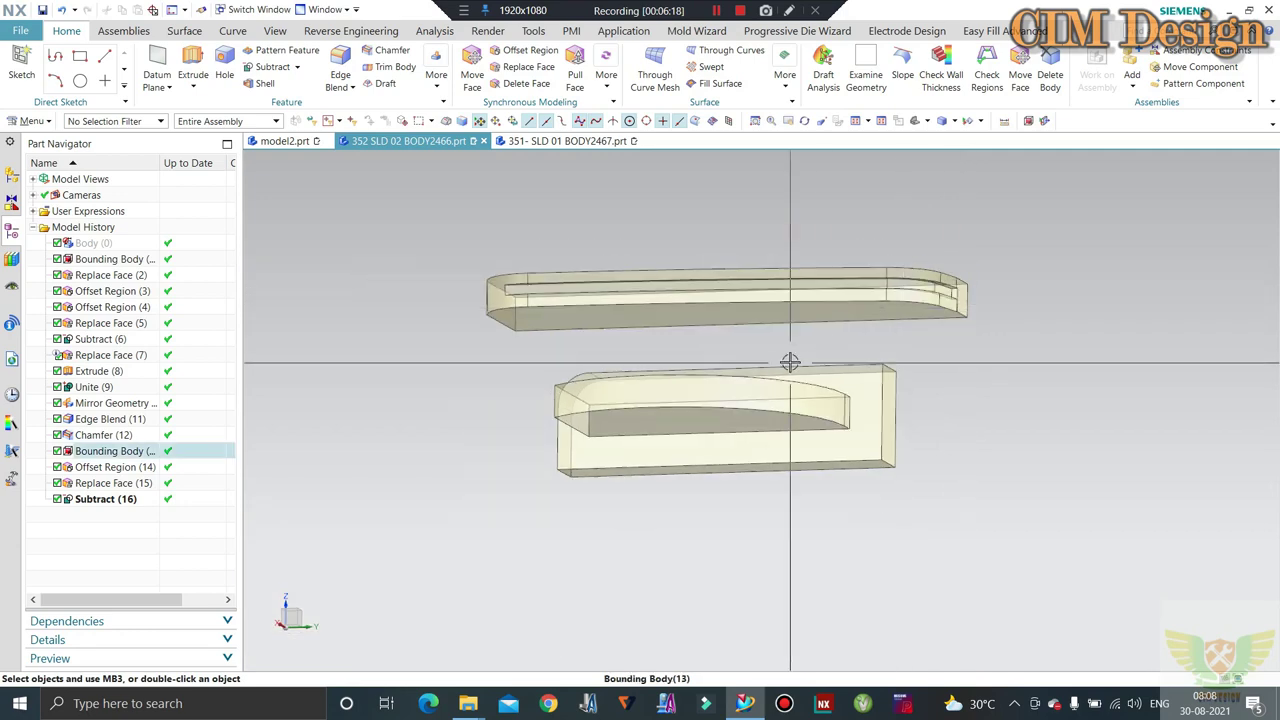
pyautogui.moveTo(791, 360); pyautogui.dragTo(816, 349, button='middle')
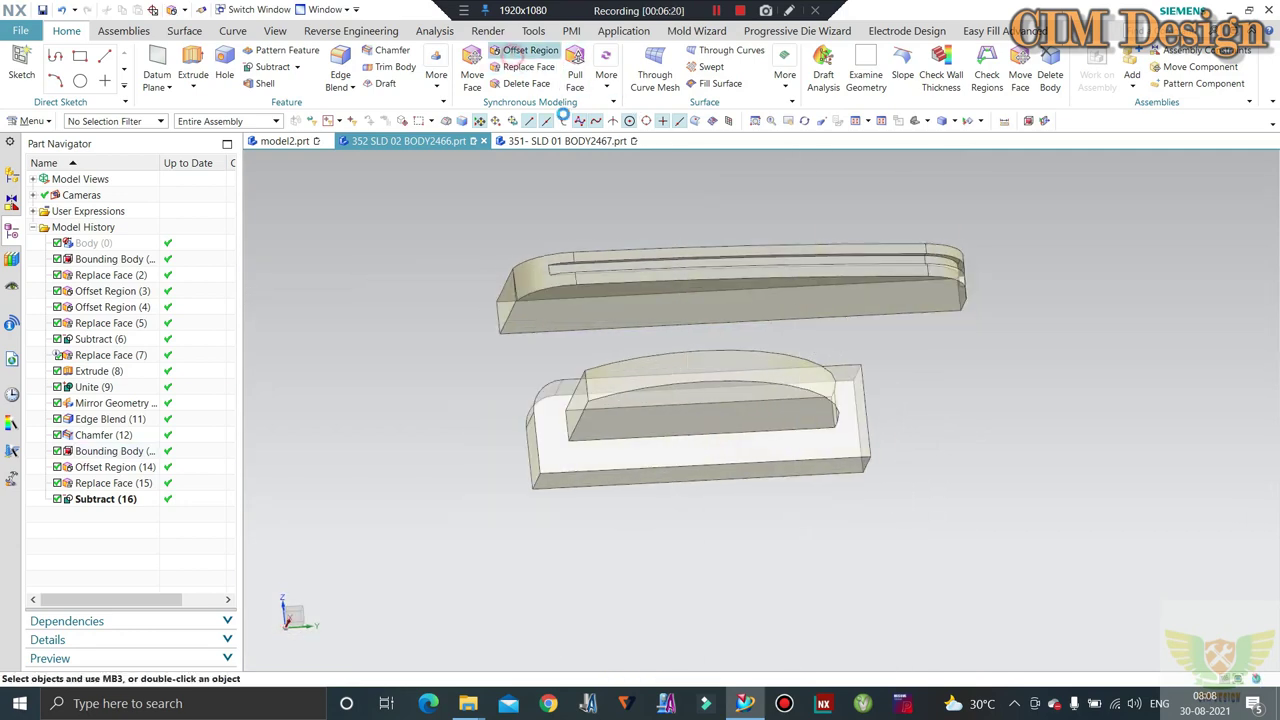
# Select channel faces on the upper block, then clear the selection to start over
pyautogui.scroll(3, 565, 266)
pyautogui.scroll(2, 574, 286)
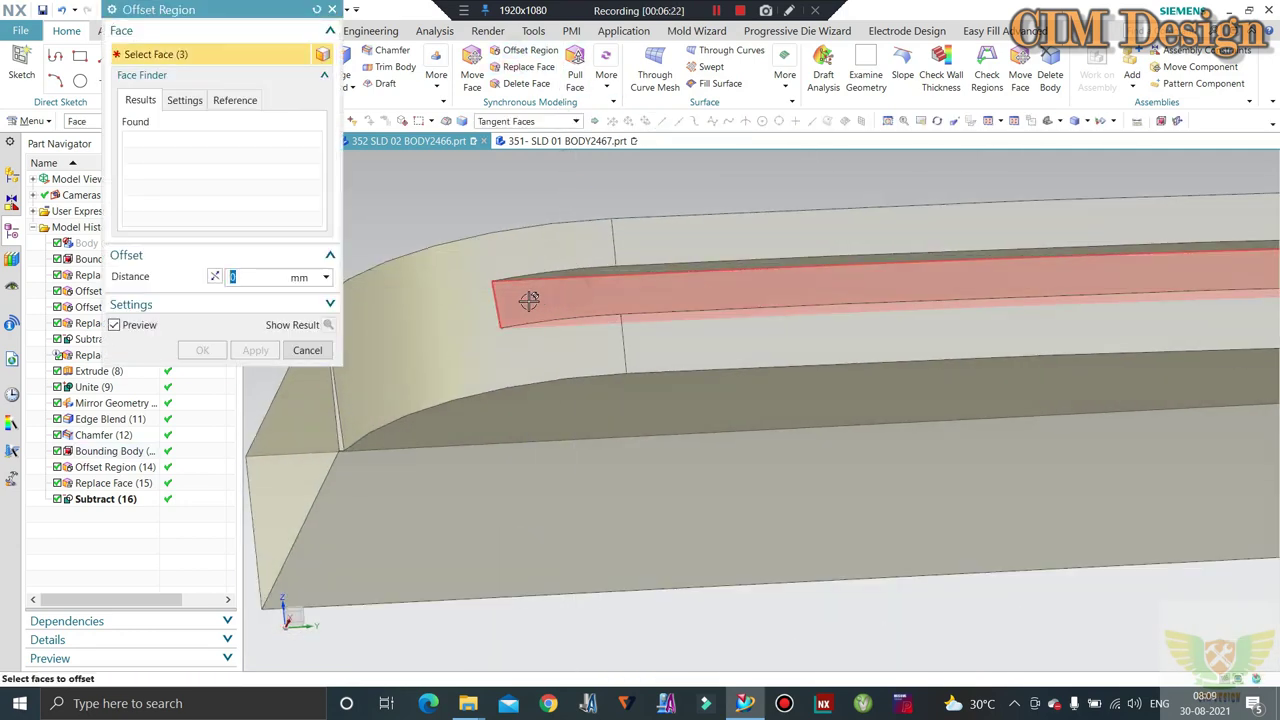
pyautogui.click(529, 301)
pyautogui.scroll(-3, 1016, 322)
pyautogui.scroll(-2, 1016, 322)
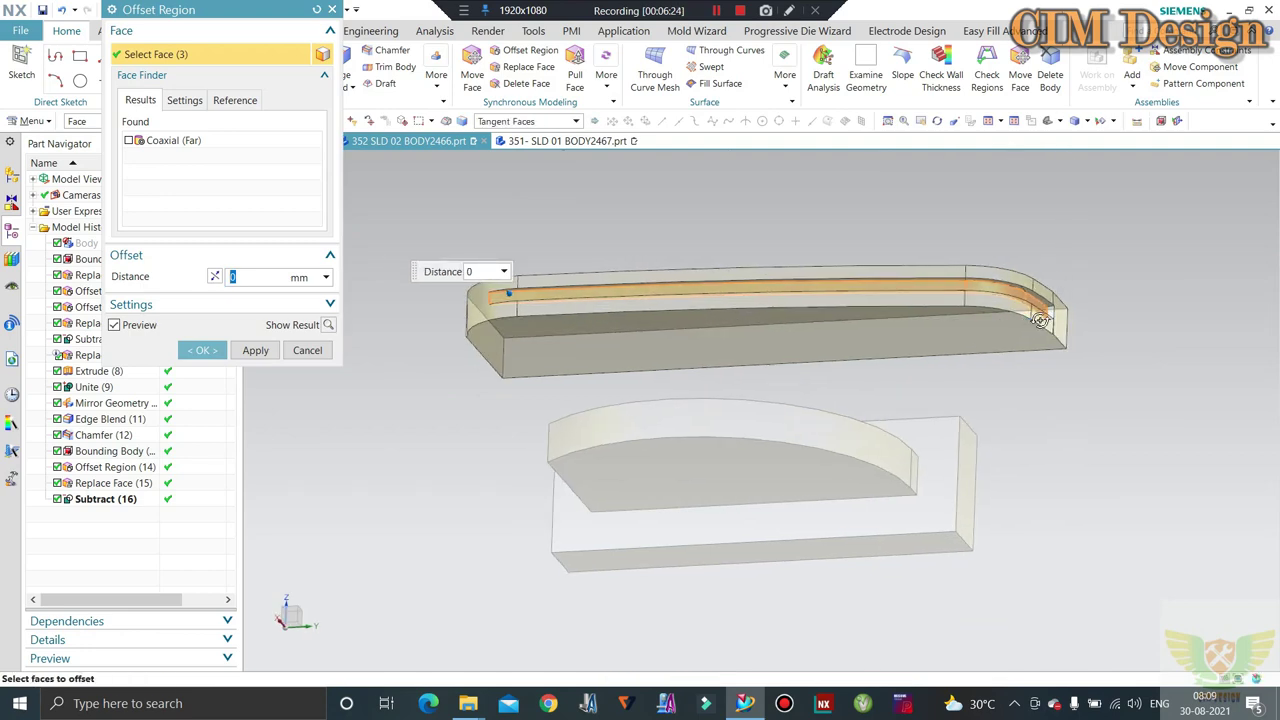
pyautogui.scroll(3, 1041, 325)
pyautogui.scroll(2, 1060, 303)
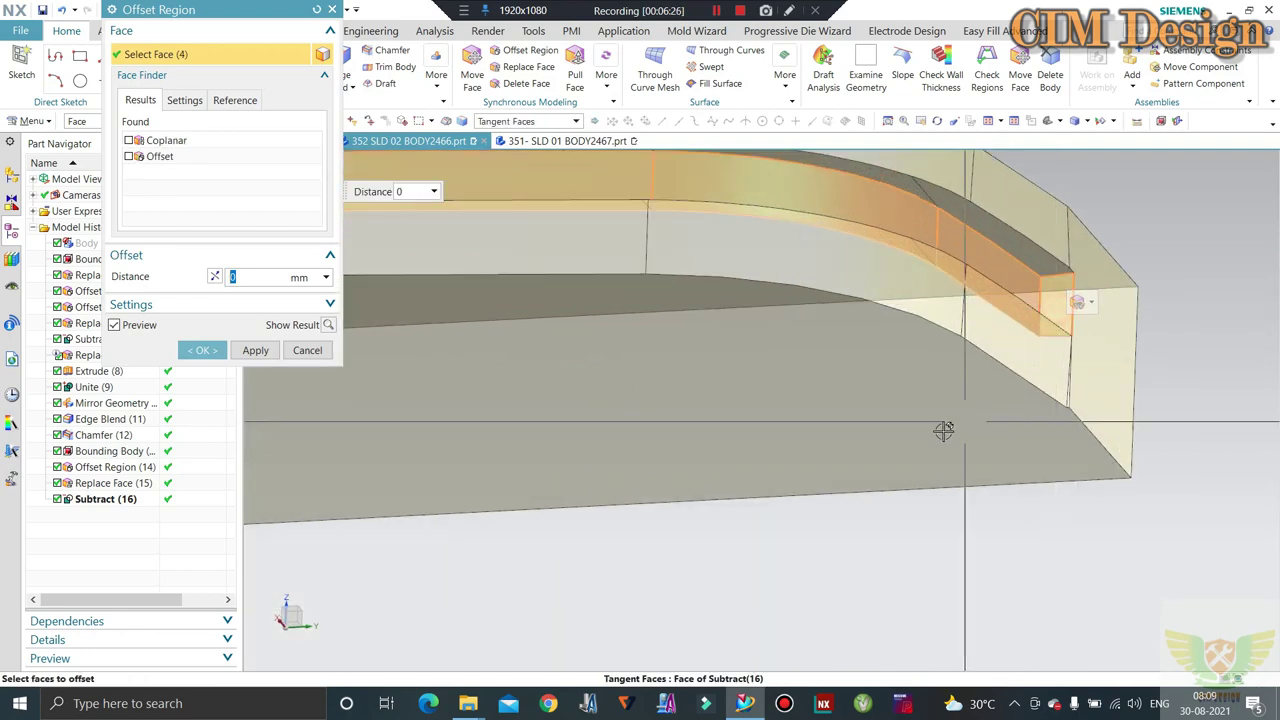
pyautogui.scroll(-2, 943, 430)
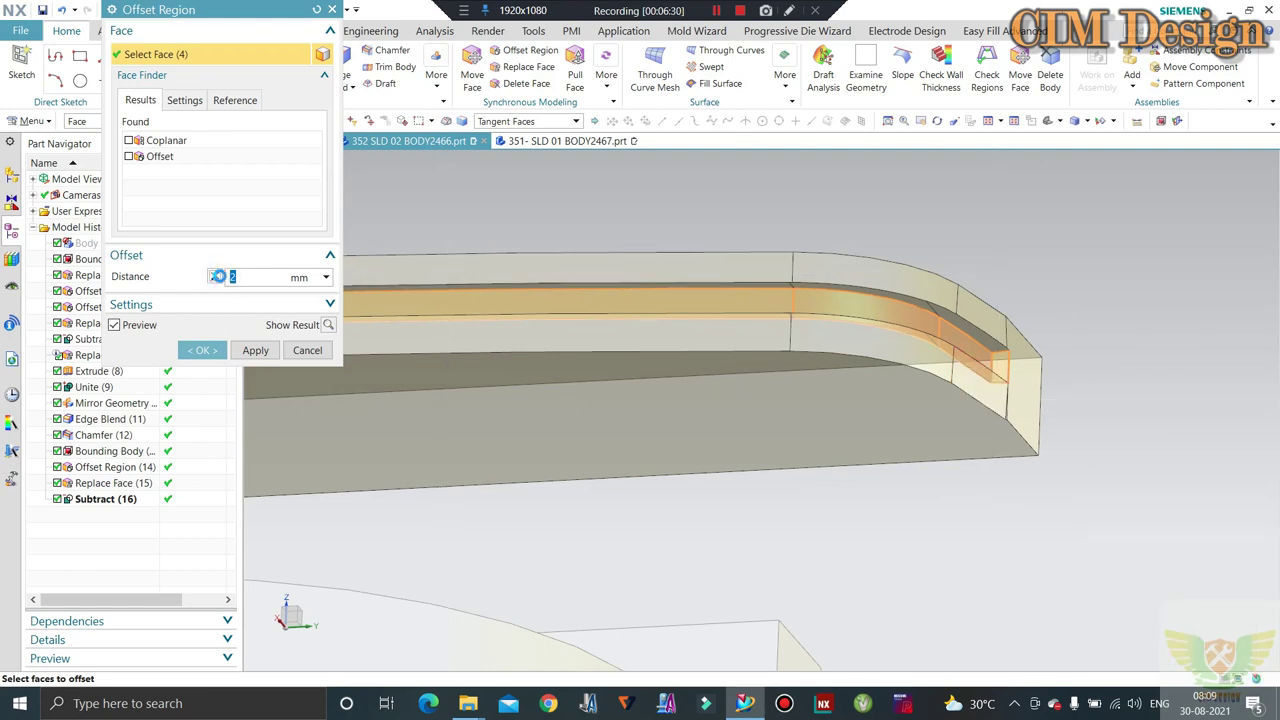
pyautogui.keyDown('shift'); pyautogui.click(952, 340); pyautogui.keyUp('shift')
pyautogui.scroll(2, 988, 372)
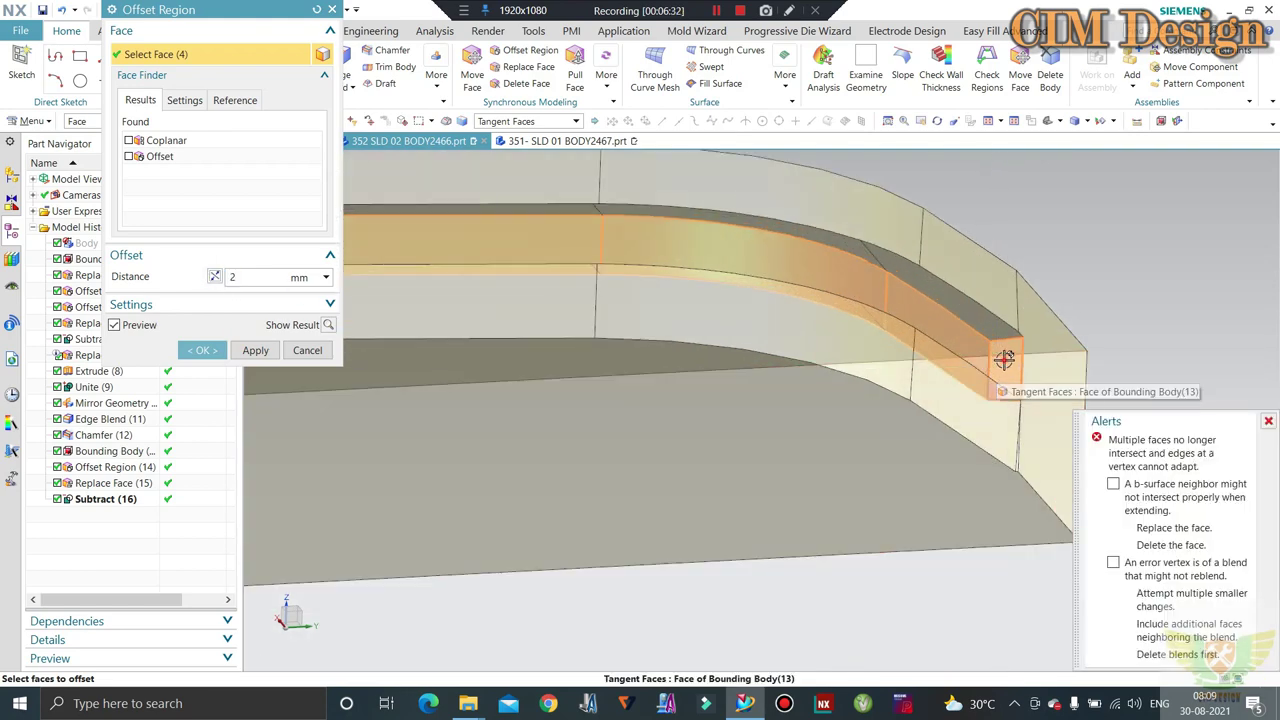
pyautogui.scroll(-2, 1094, 386)
pyautogui.scroll(-4, 1000, 375)
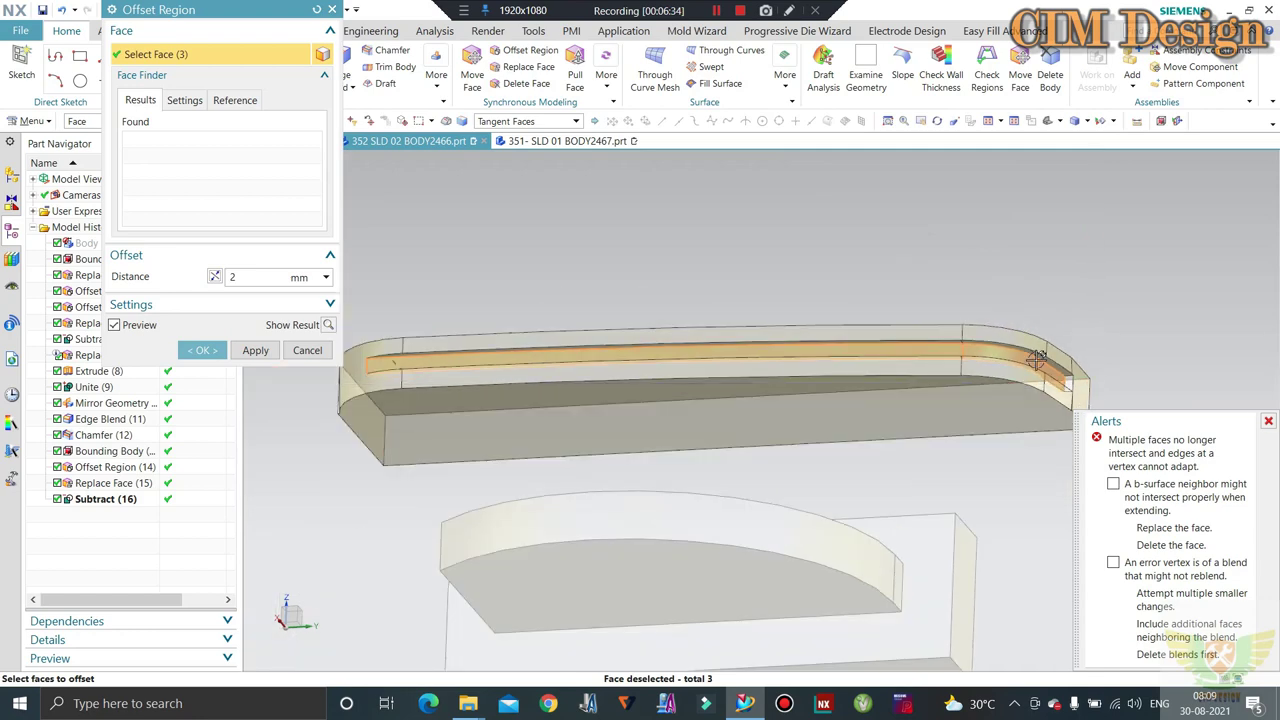
pyautogui.moveTo(920, 366); pyautogui.dragTo(1205, 365, button='middle')
pyautogui.scroll(3, 1000, 370)
pyautogui.press('Escape')
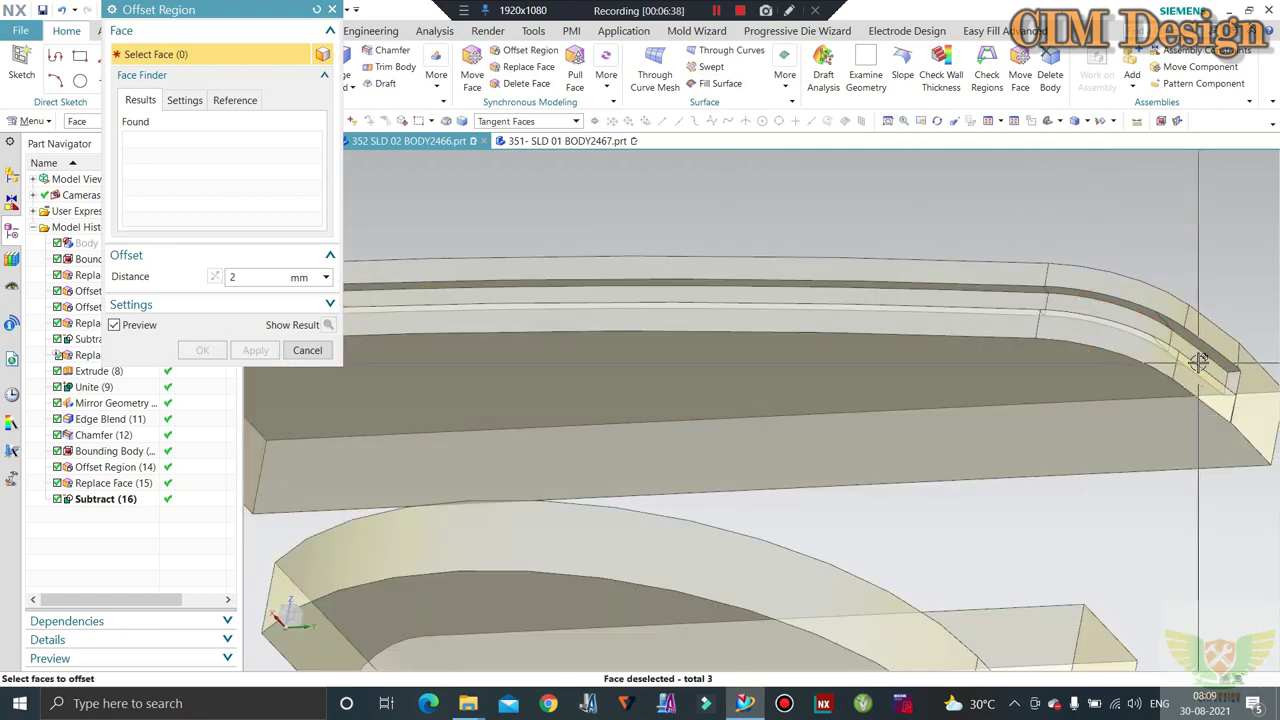
# Offset the upper block's channel face by -2 mm as Offset Region (17)
pyautogui.scroll(-3, 697, 291)
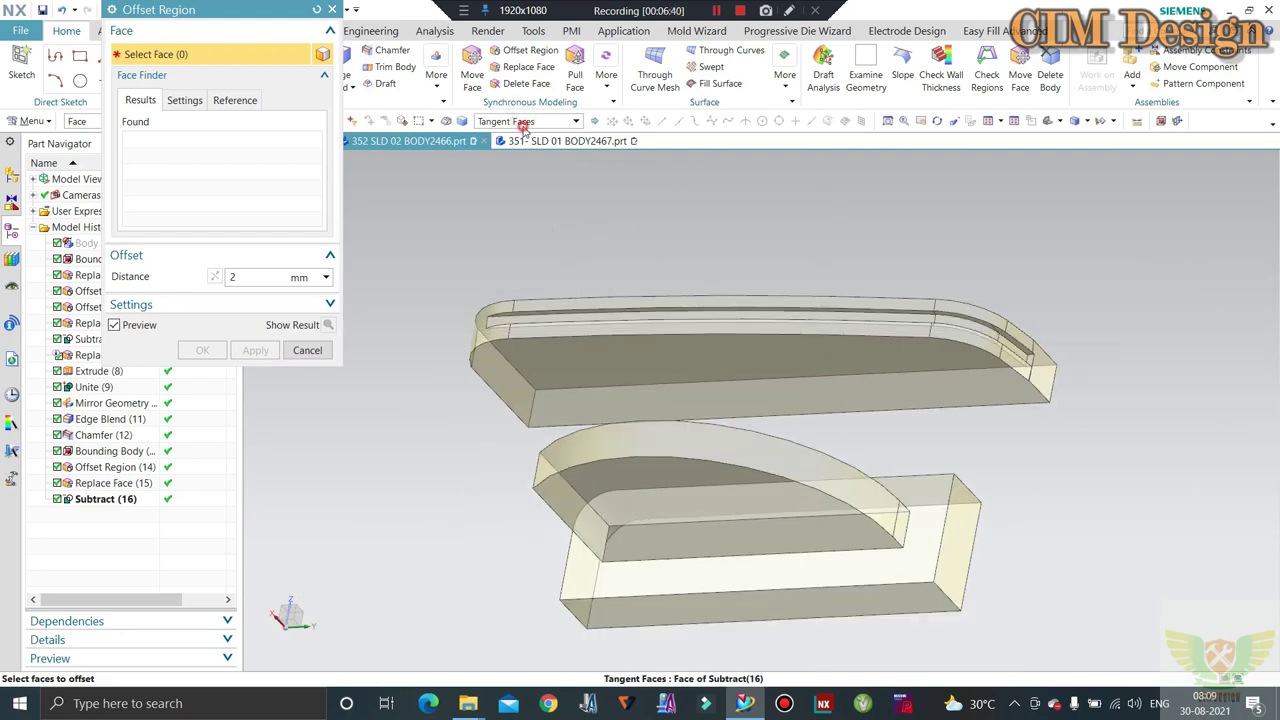
pyautogui.scroll(3, 497, 310)
pyautogui.scroll(-2, 488, 296)
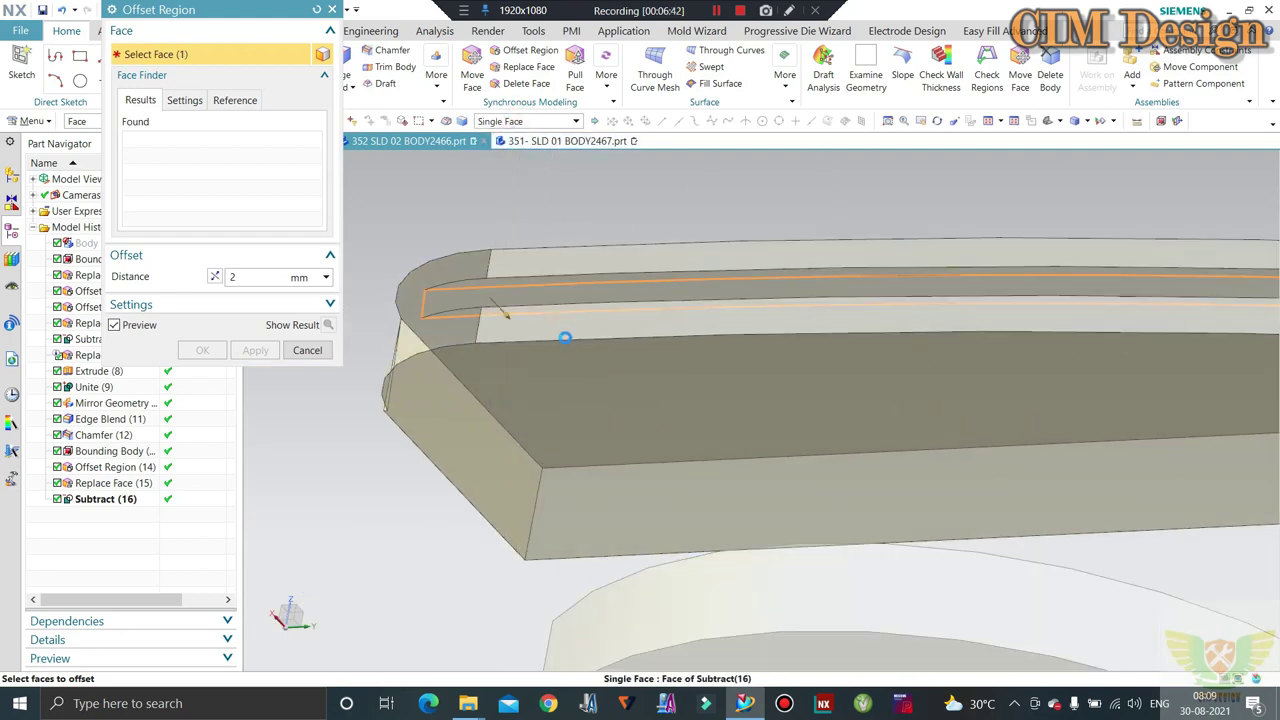
pyautogui.click(545, 334)
pyautogui.scroll(-2, 571, 218)
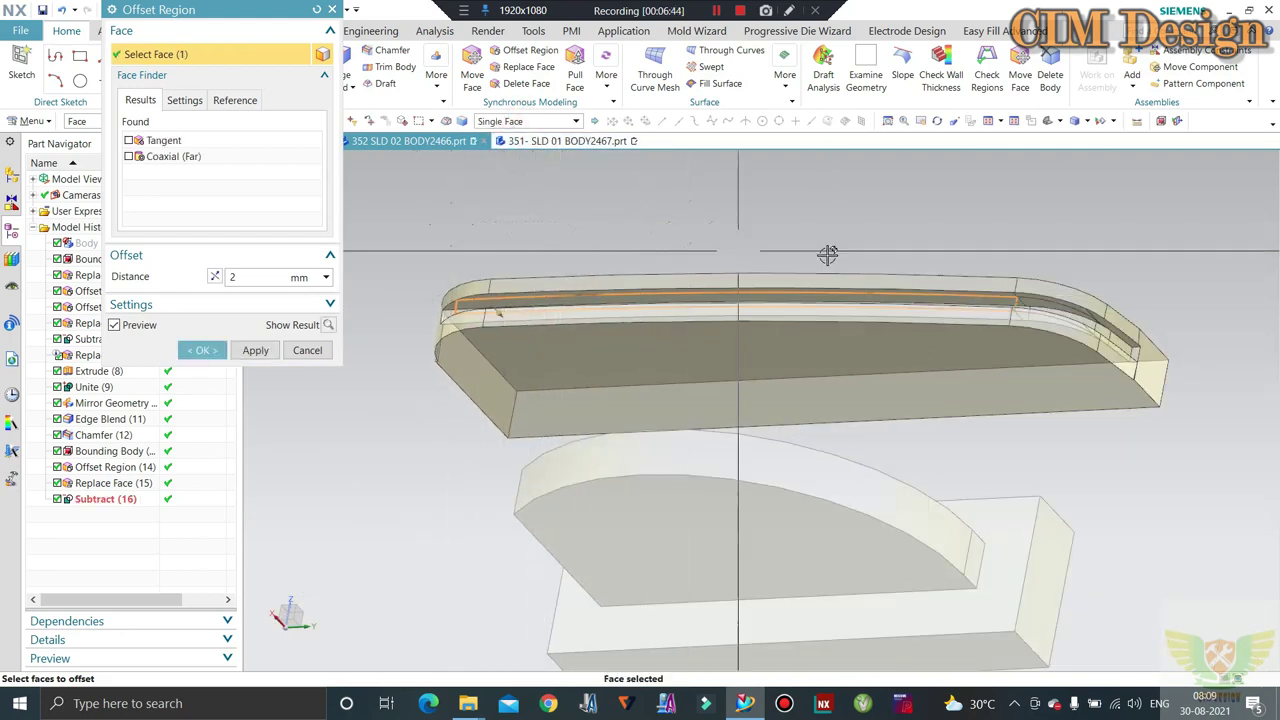
pyautogui.scroll(2, 850, 262)
pyautogui.scroll(-2, 910, 284)
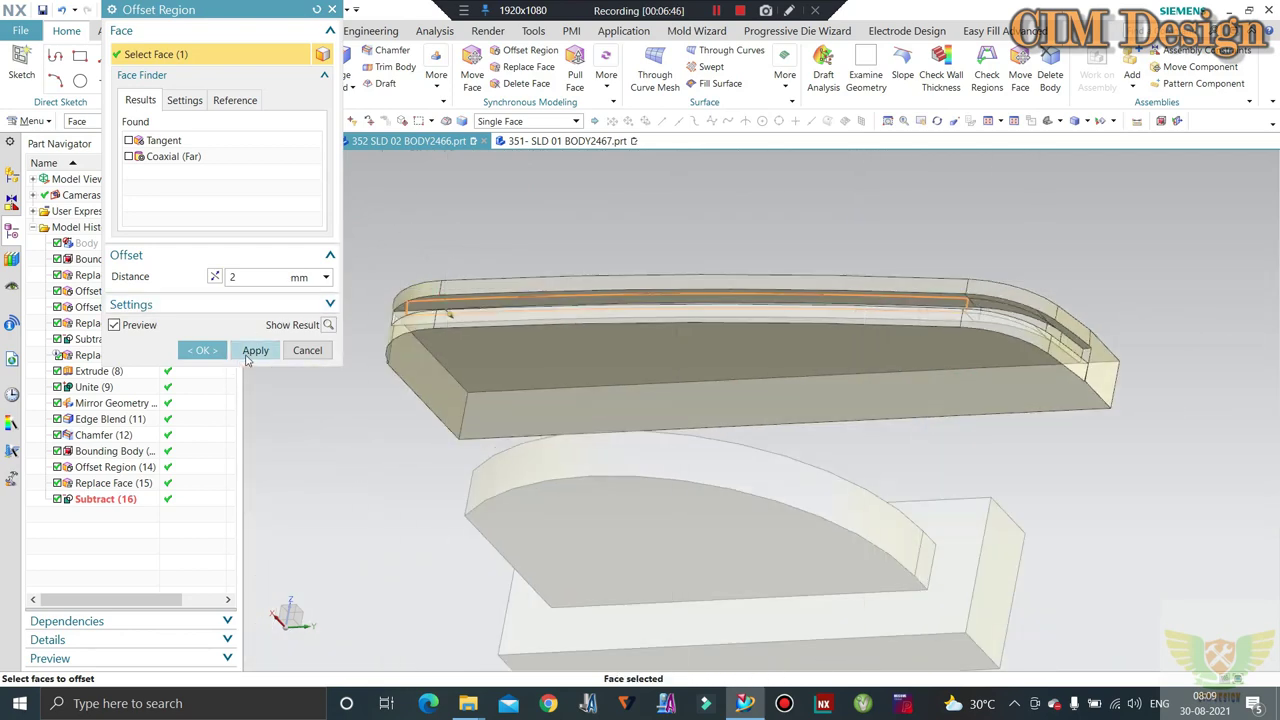
pyautogui.click(249, 355)
# Offset the channel's end face by -2 mm as Offset Region (18), then close the tool
pyautogui.scroll(3, 1075, 352)
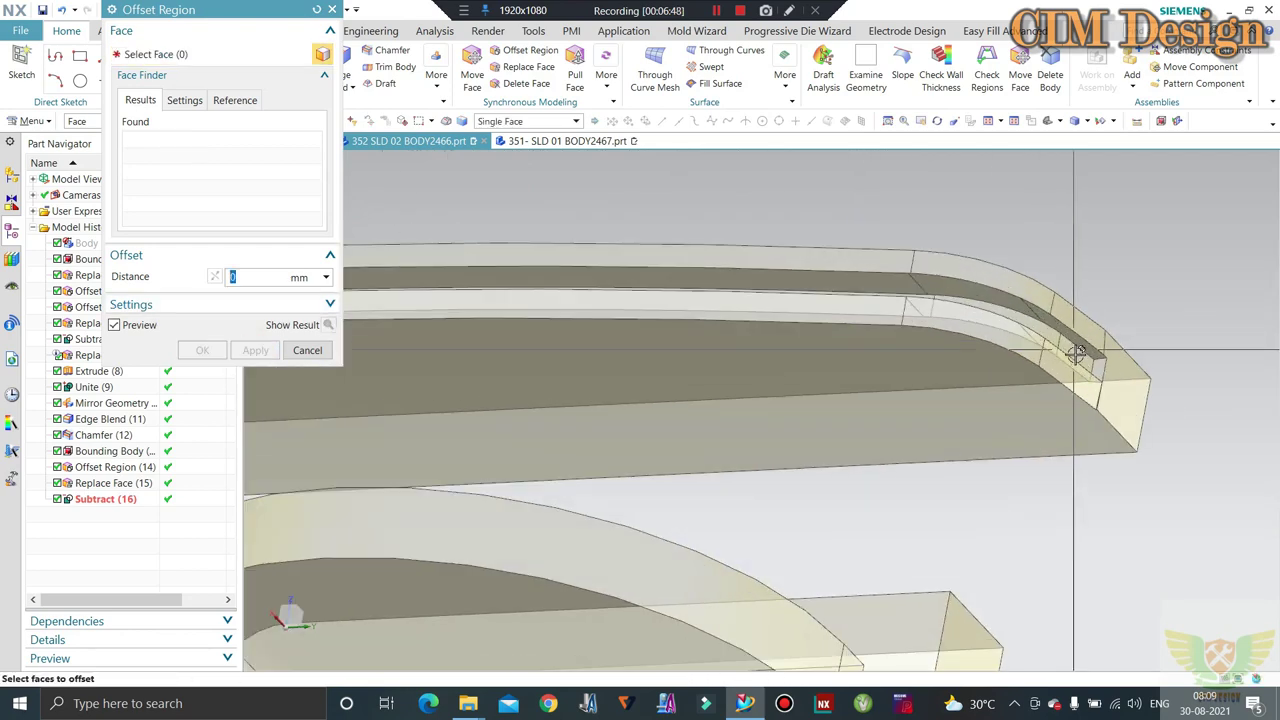
pyautogui.scroll(2, 1075, 352)
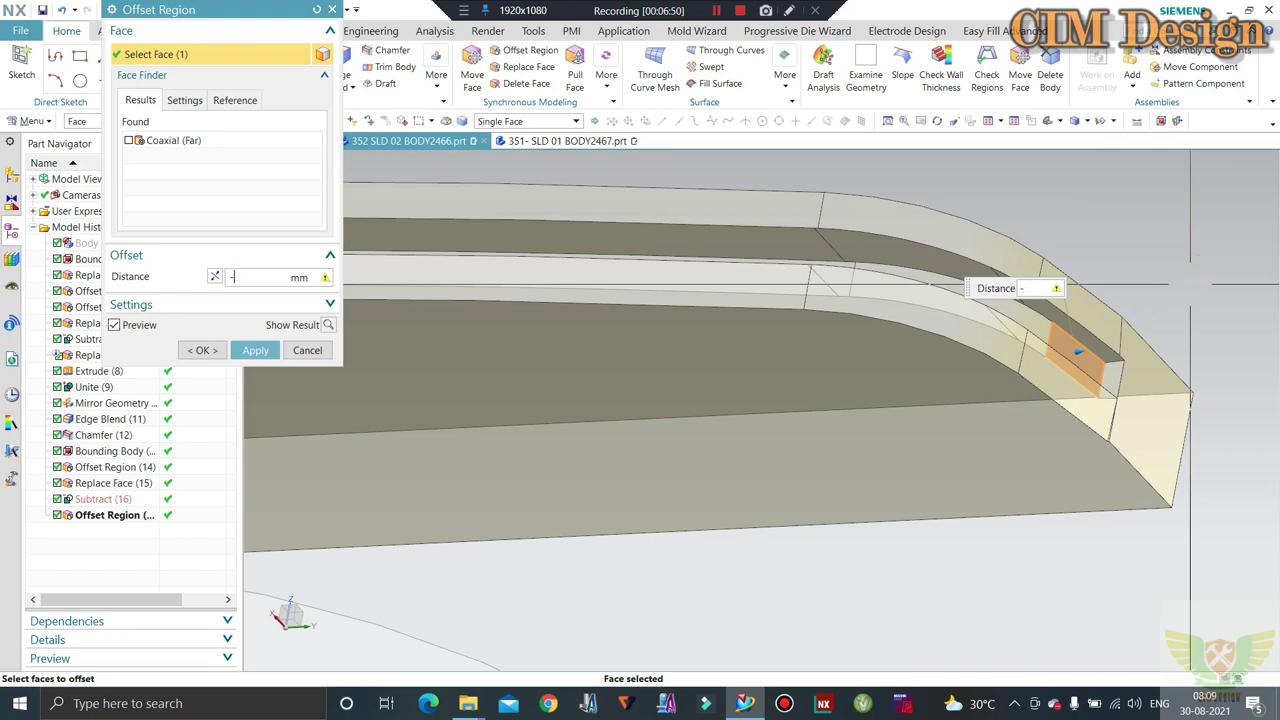
pyautogui.click(1008, 311)
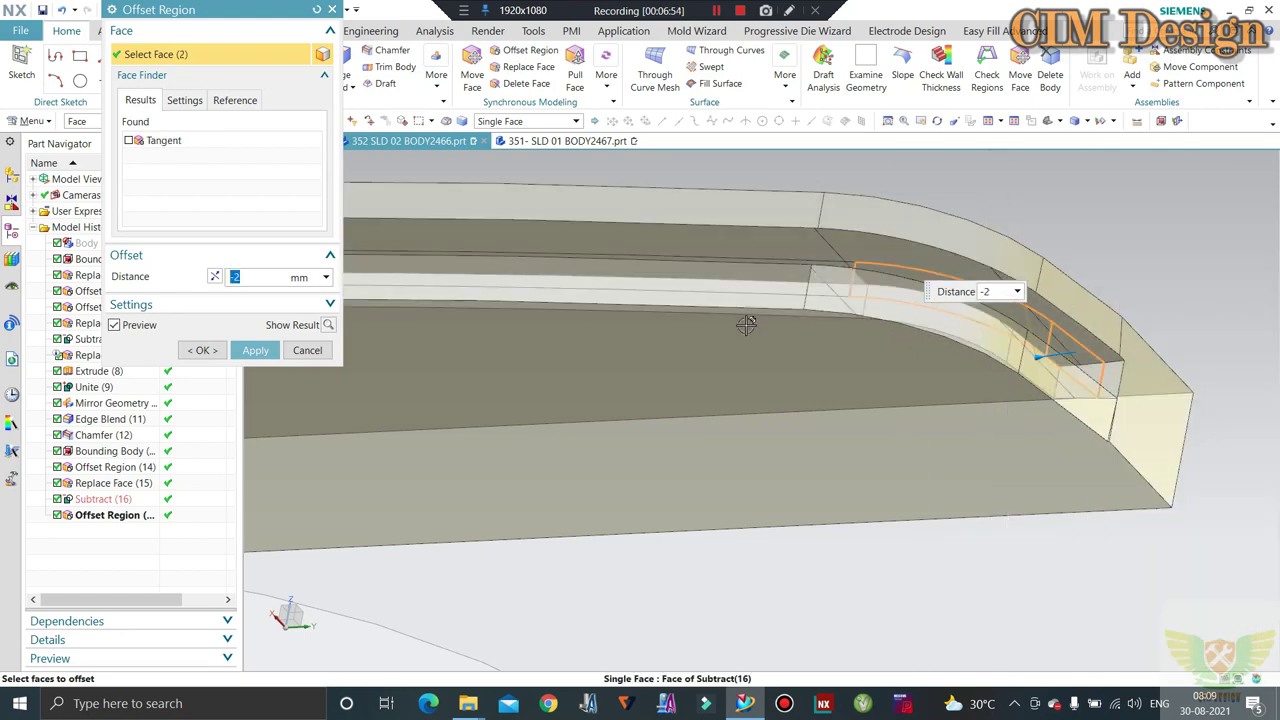
pyautogui.moveTo(731, 320); pyautogui.dragTo(771, 297, button='middle')
pyautogui.click(276, 351)
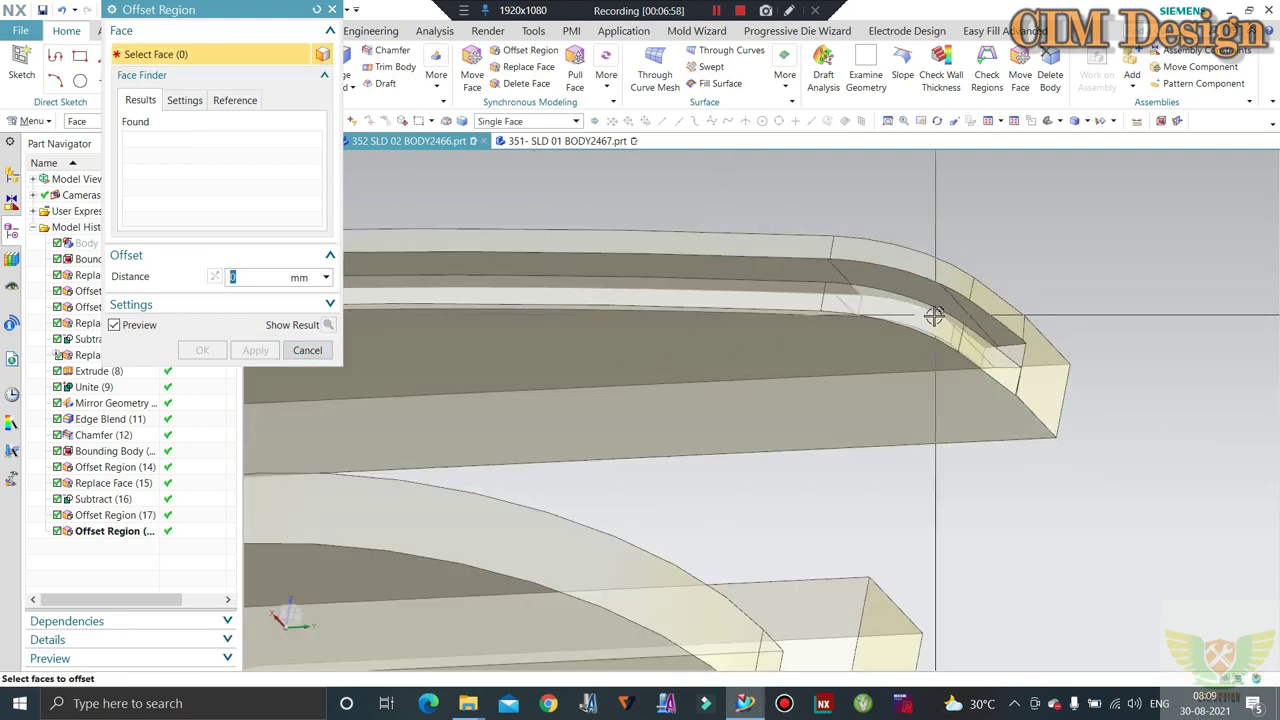
pyautogui.moveTo(943, 318)
pyautogui.mouseDown(button='middle')
pyautogui.moveTo(931, 335)
pyautogui.moveTo(1006, 329)
pyautogui.mouseUp(button='middle')
pyautogui.scroll(3, 1034, 326)
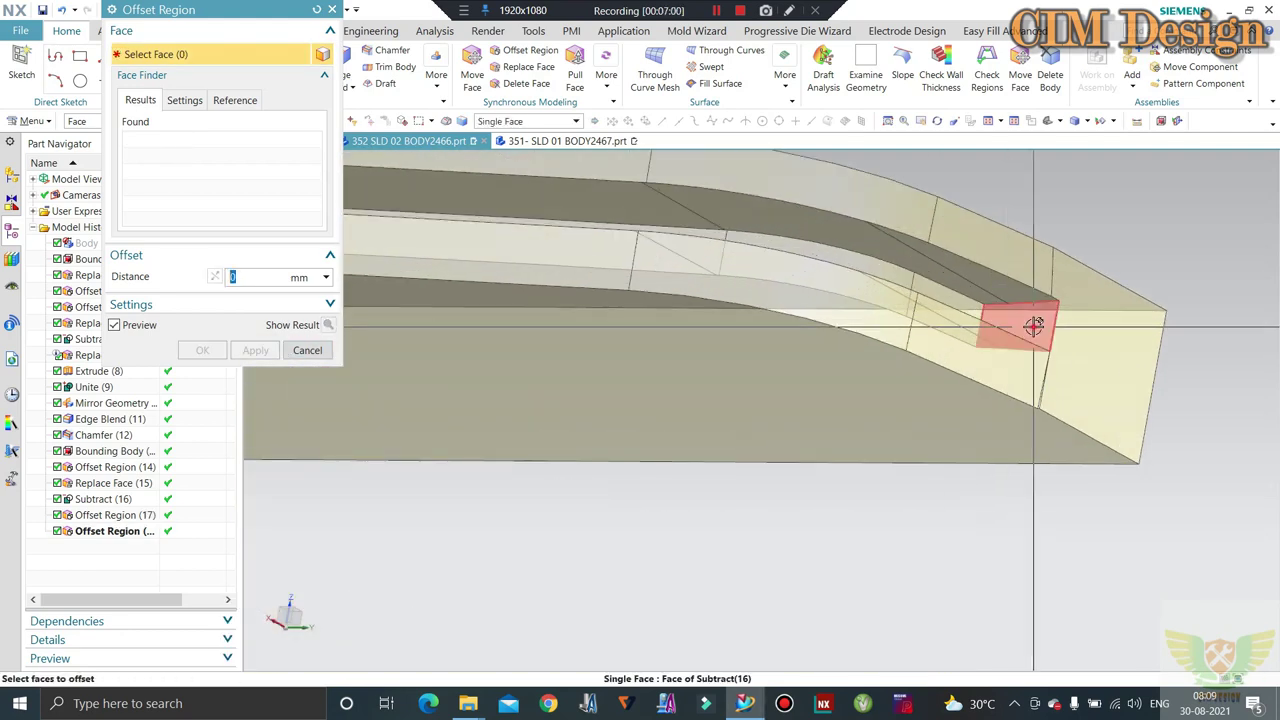
pyautogui.write('-2')
pyautogui.press('Return')
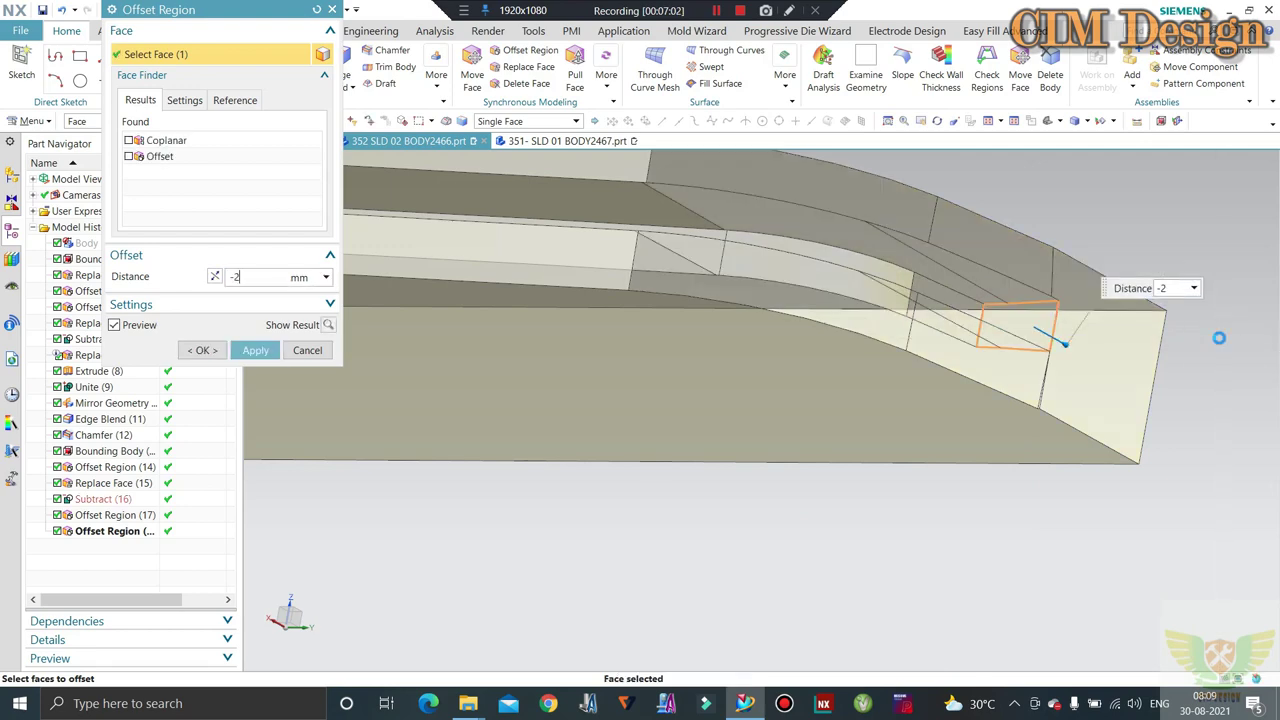
pyautogui.scroll(-3, 965, 305)
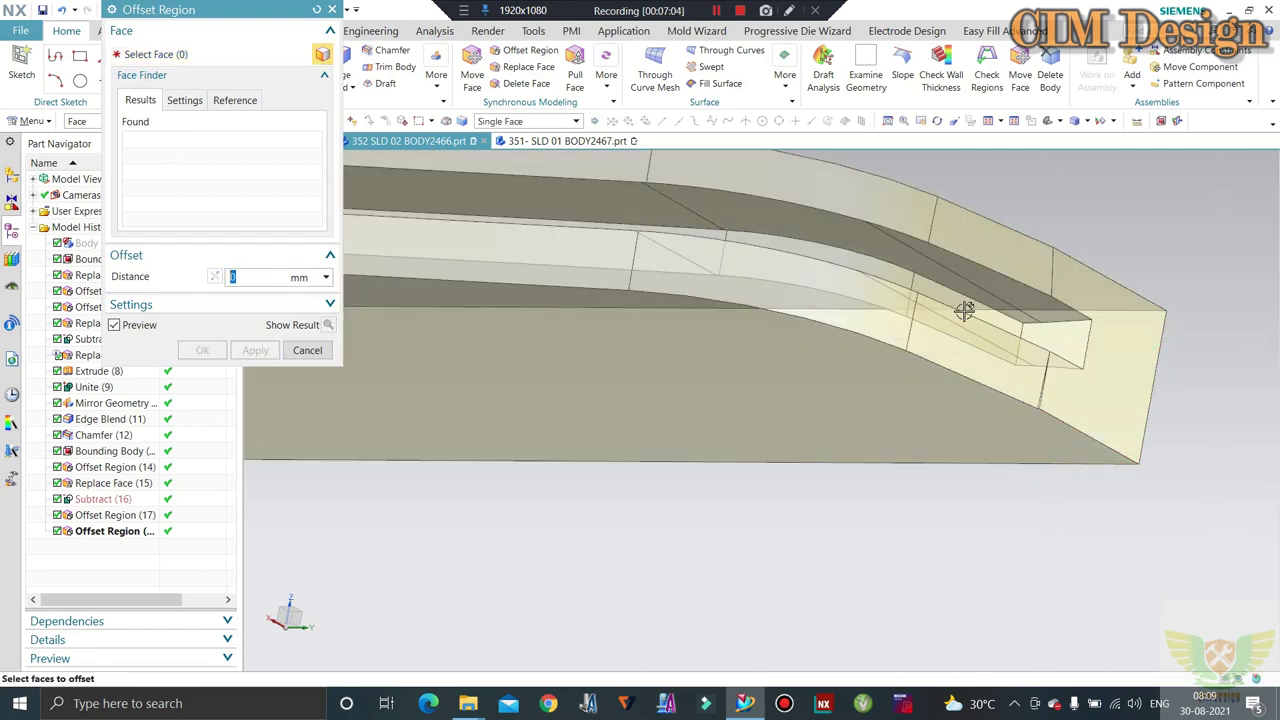
pyautogui.scroll(-2, 965, 305)
pyautogui.moveTo(965, 305); pyautogui.dragTo(549, 348, button='middle')
pyautogui.press('Escape')
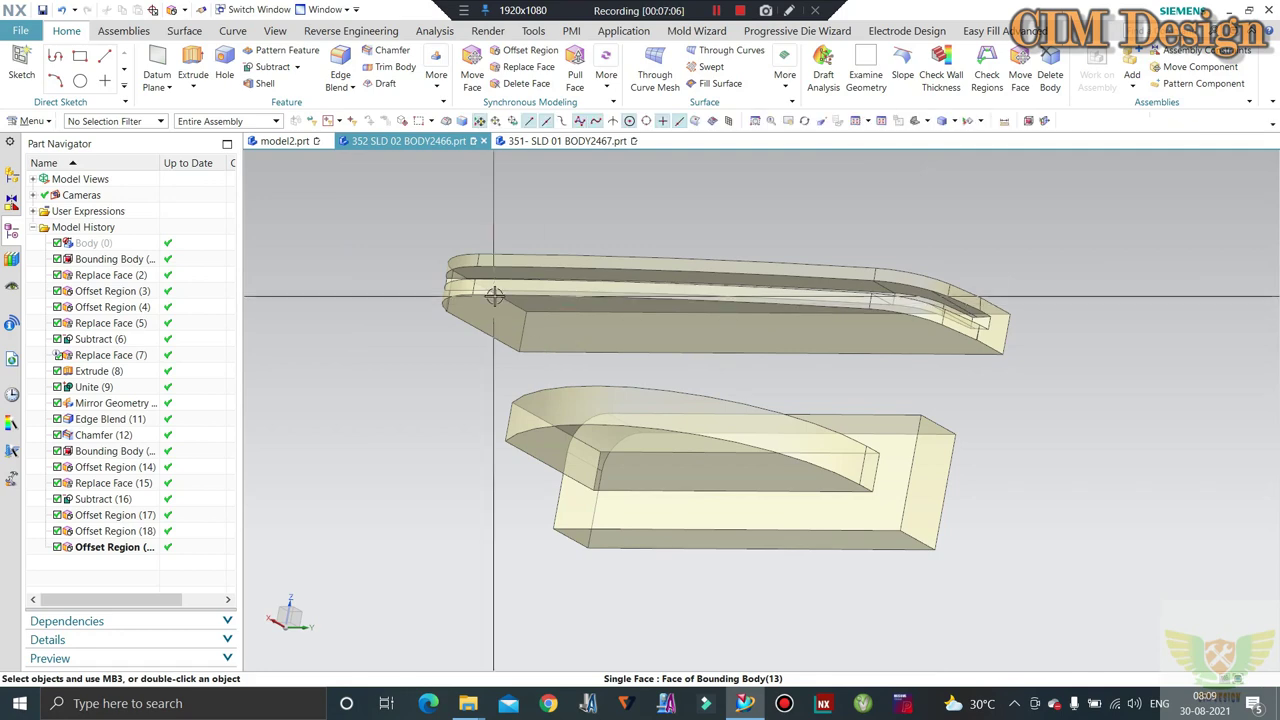
# Orbit and zoom to inspect the two translucent insert blocks from above
pyautogui.moveTo(494, 296); pyautogui.dragTo(552, 284, button='middle')
pyautogui.scroll(3, 536, 270)
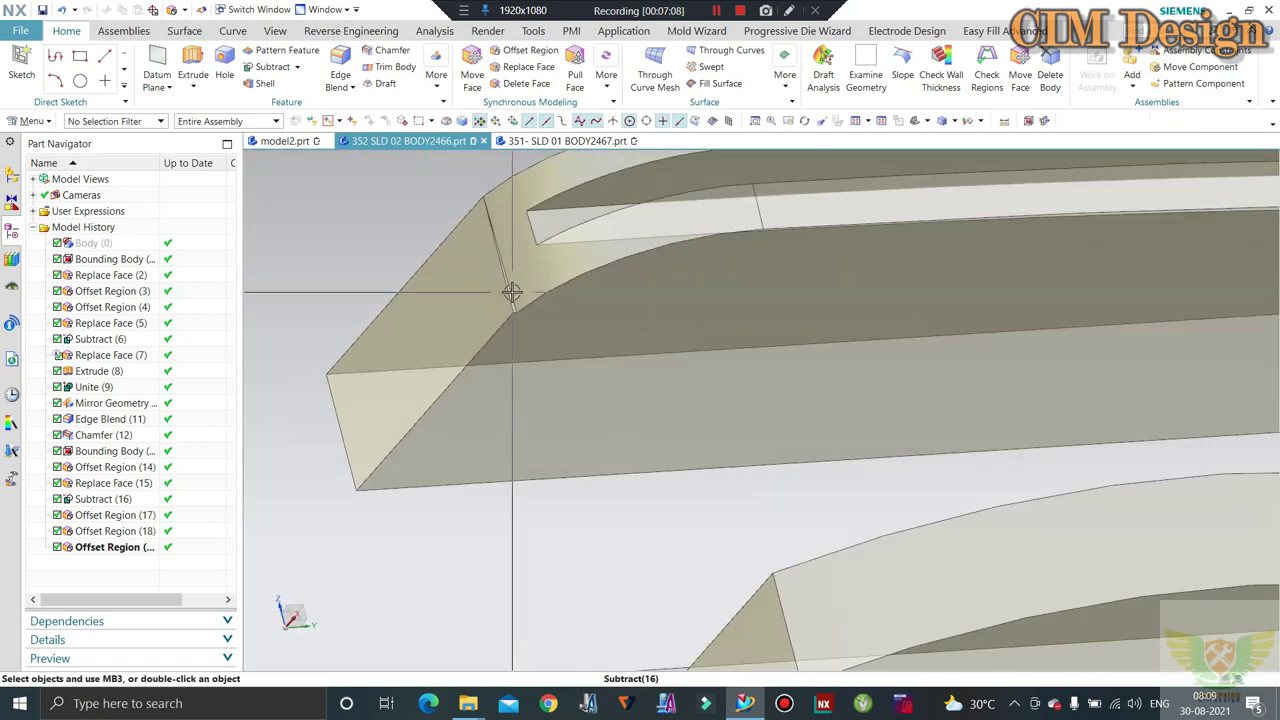
pyautogui.scroll(2, 509, 286)
pyautogui.scroll(-4, 543, 300)
pyautogui.moveTo(520, 309); pyautogui.dragTo(514, 329, button='middle')
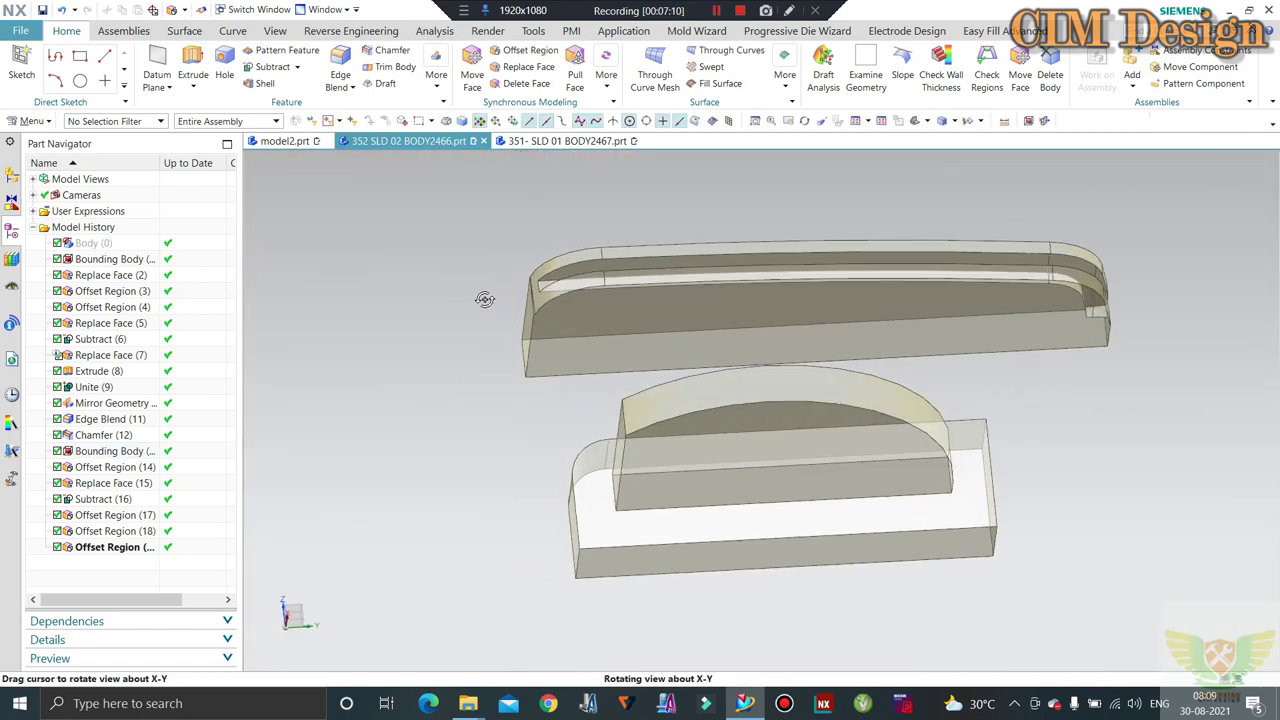
pyautogui.scroll(3, 530, 315)
pyautogui.scroll(-3, 537, 307)
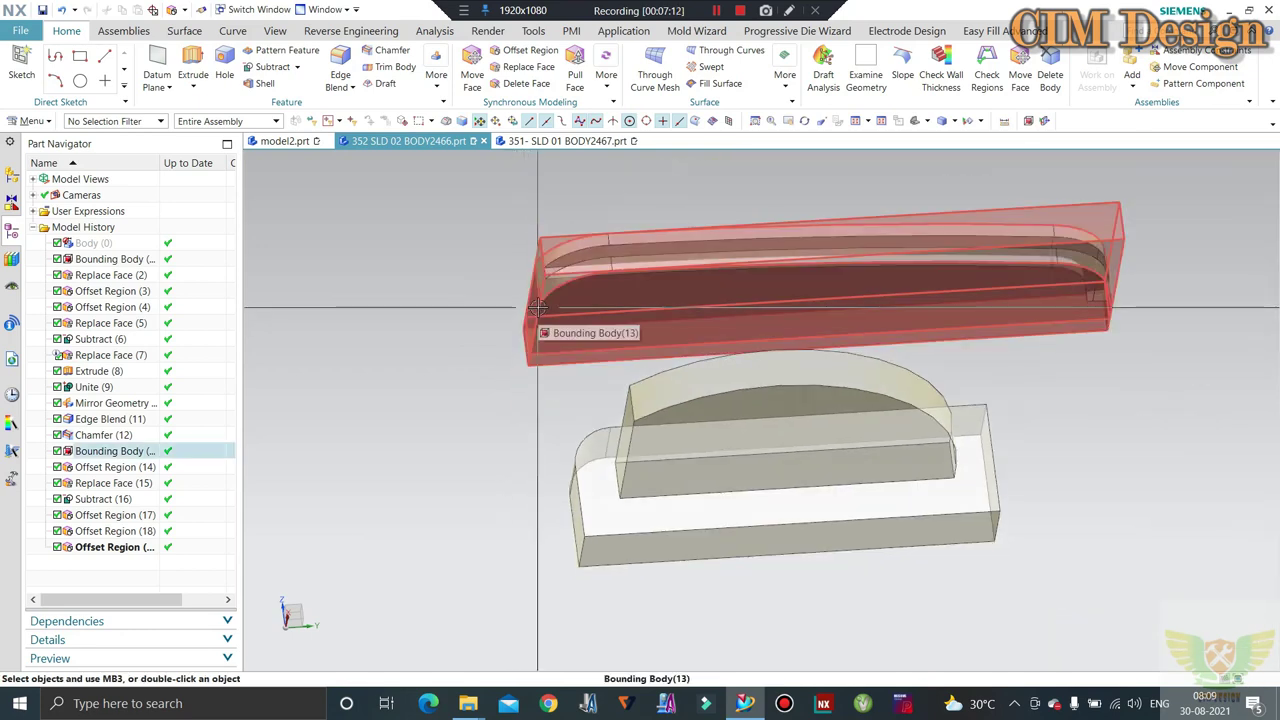
# Show the main body Body(0) again and orbit to its curved pocket, slot and corner
pyautogui.hotkey('ctrl', 'shift', 'u')
pyautogui.scroll(-5, 580, 369)
pyautogui.moveTo(580, 369); pyautogui.dragTo(740, 247, button='middle')
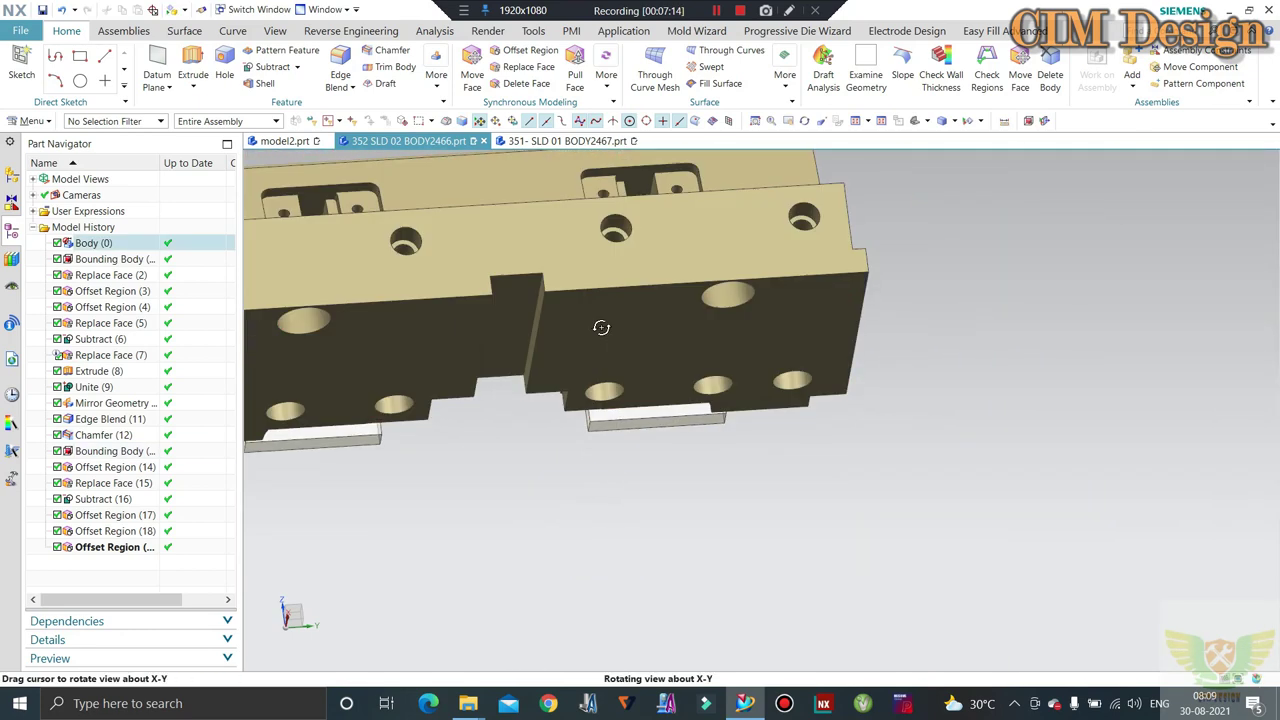
pyautogui.scroll(5, 740, 247)
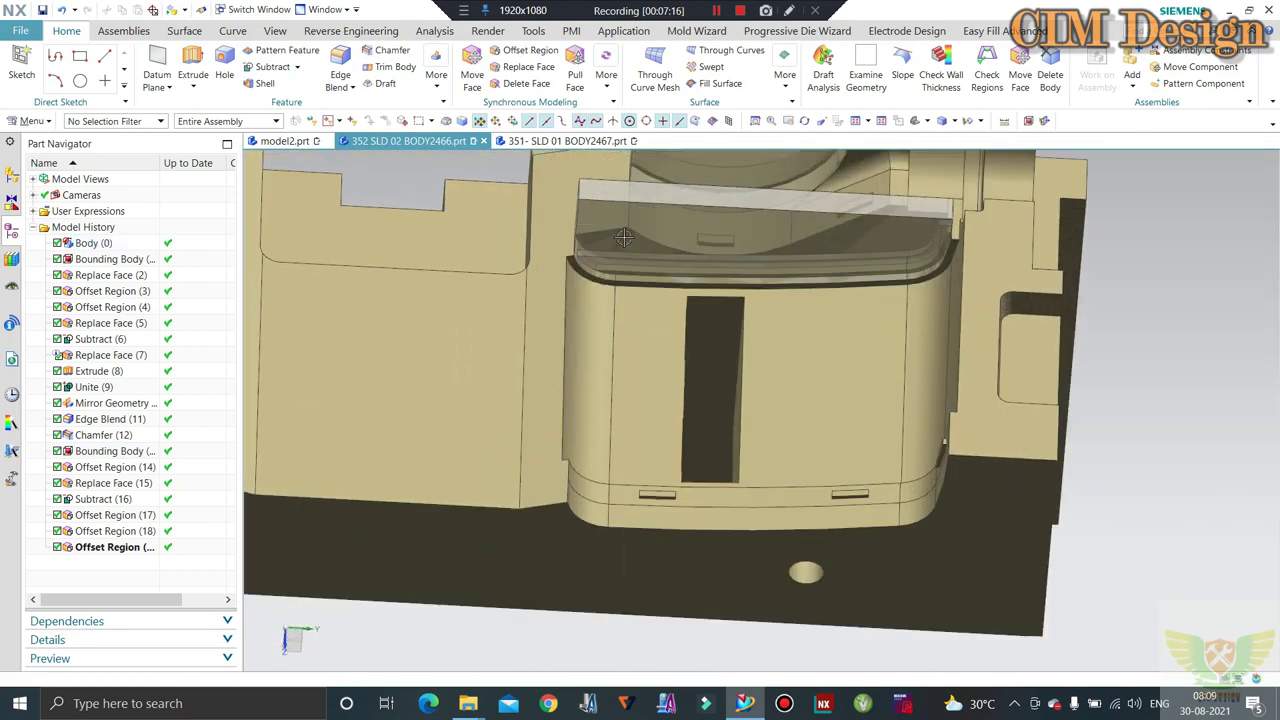
pyautogui.scroll(3, 740, 247)
pyautogui.moveTo(571, 257); pyautogui.dragTo(565, 400, button='middle')
pyautogui.scroll(3, 598, 345)
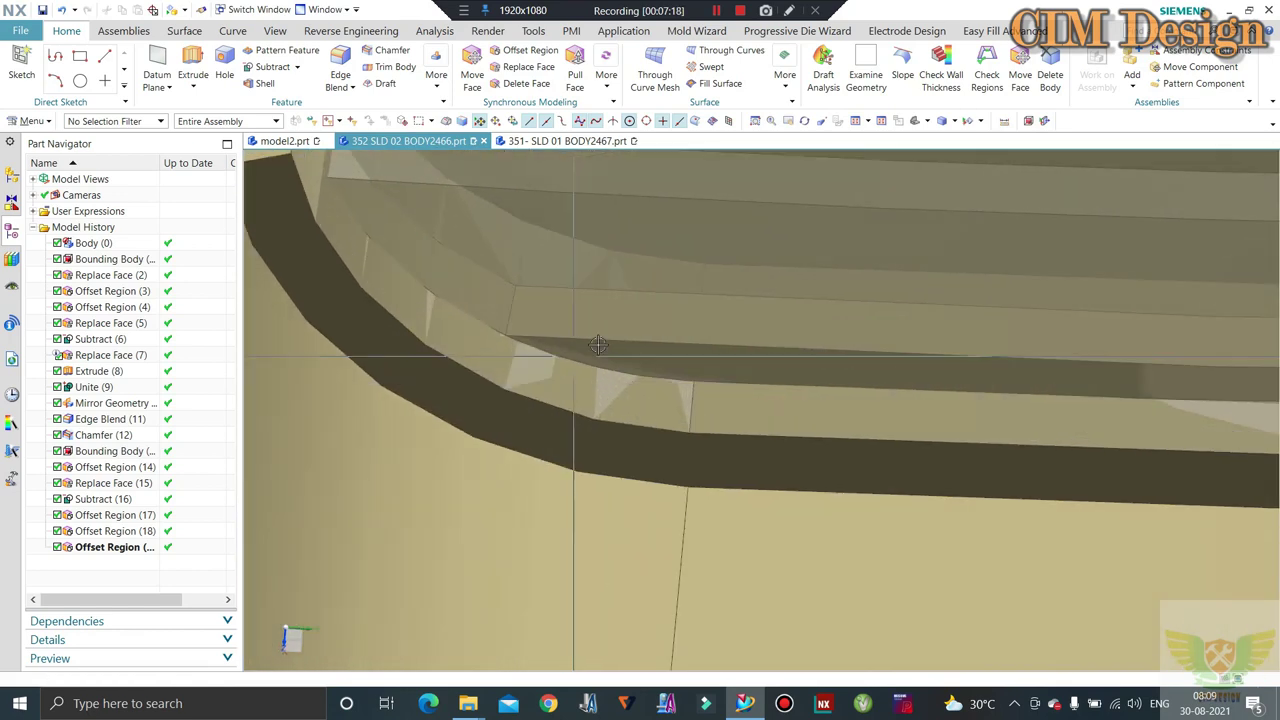
pyautogui.scroll(-3, 561, 353)
pyautogui.moveTo(571, 336); pyautogui.dragTo(530, 415, button='middle')
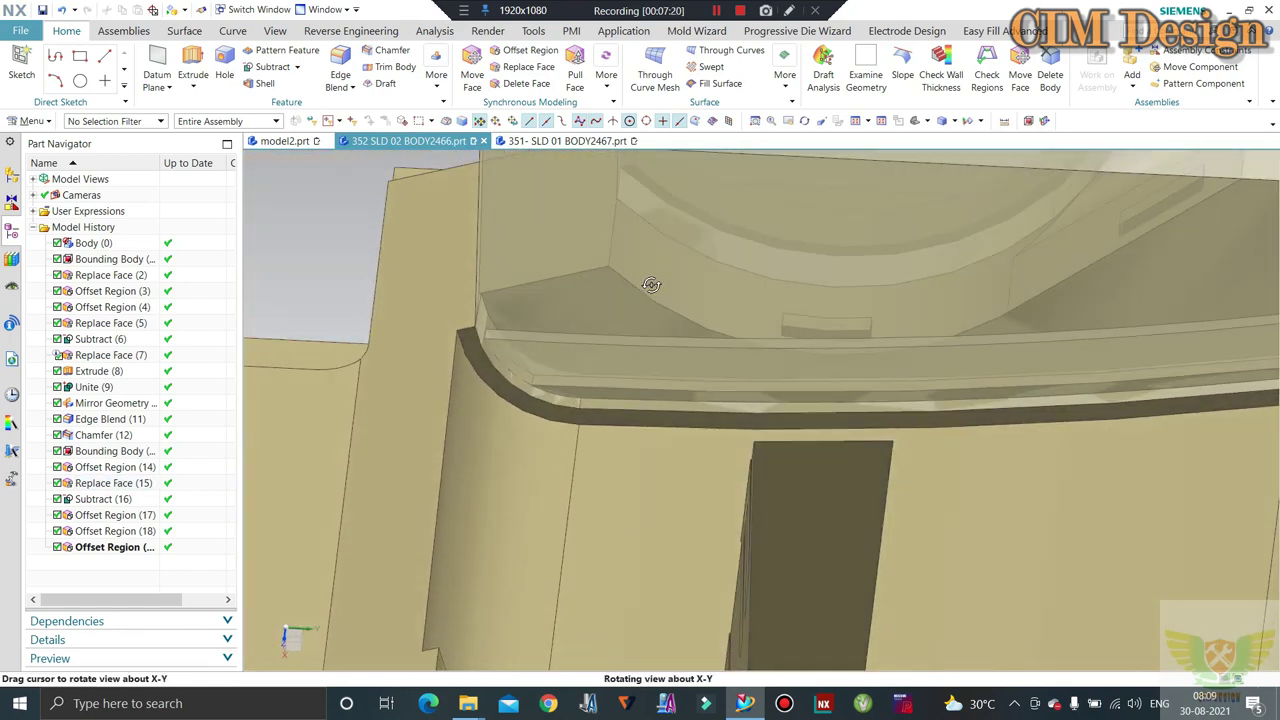
pyautogui.scroll(2, 594, 397)
pyautogui.scroll(-2, 914, 354)
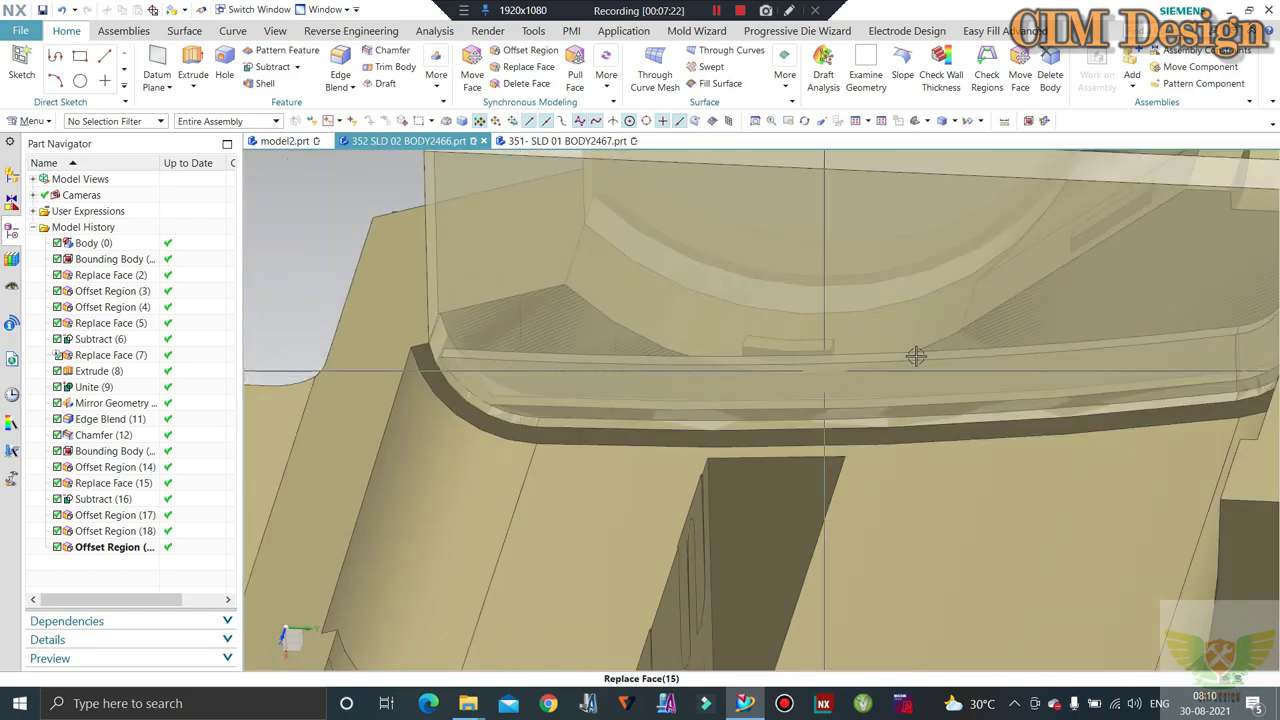
pyautogui.scroll(-2, 1038, 350)
pyautogui.scroll(2, 1038, 350)
pyautogui.moveTo(1038, 350); pyautogui.dragTo(1014, 286, button='middle')
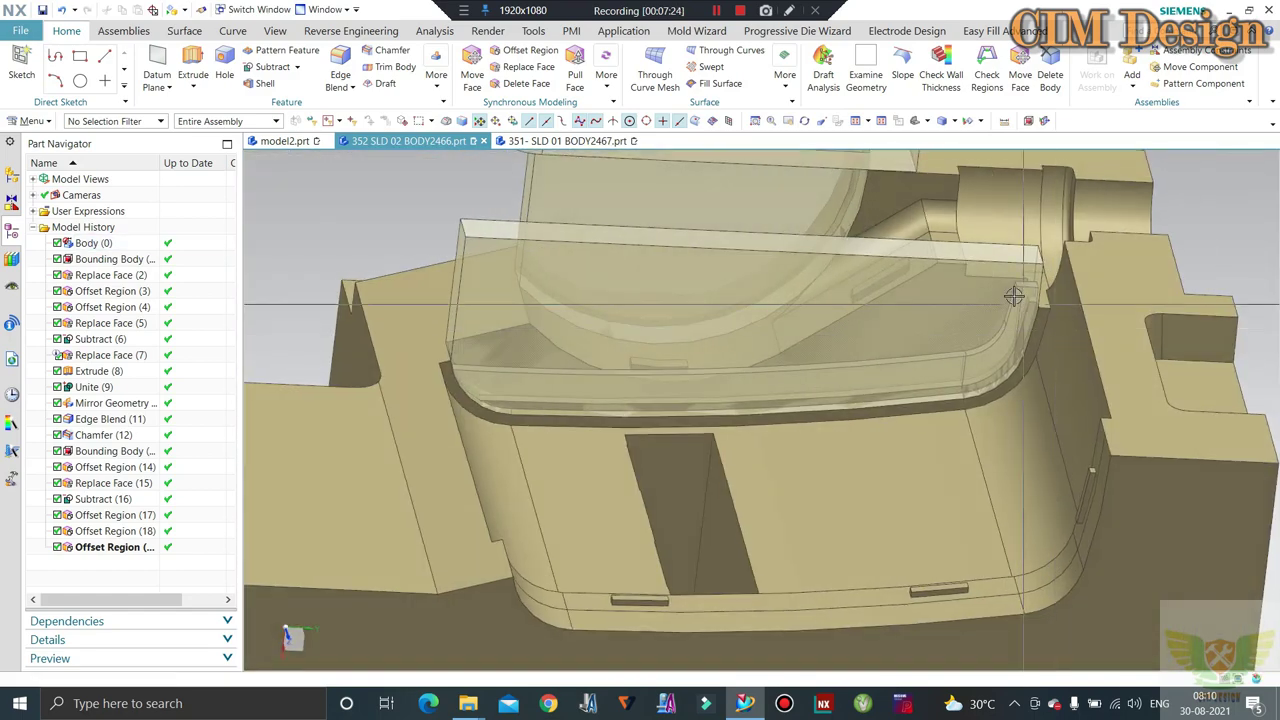
pyautogui.scroll(2, 1018, 310)
pyautogui.scroll(-2, 1016, 330)
pyautogui.scroll(-1, 1005, 420)
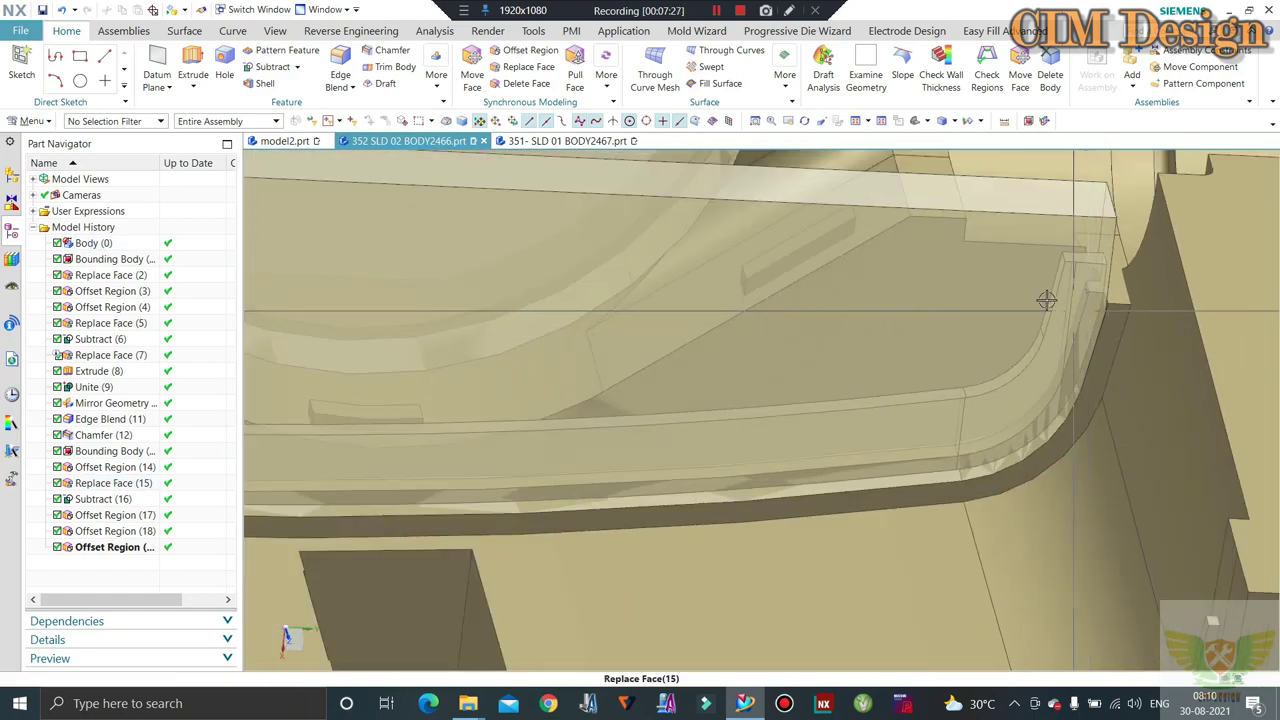
# Select Replace Face (15) and Body(0) to check their fit
pyautogui.click(1065, 302)
pyautogui.scroll(-2, 1014, 286)
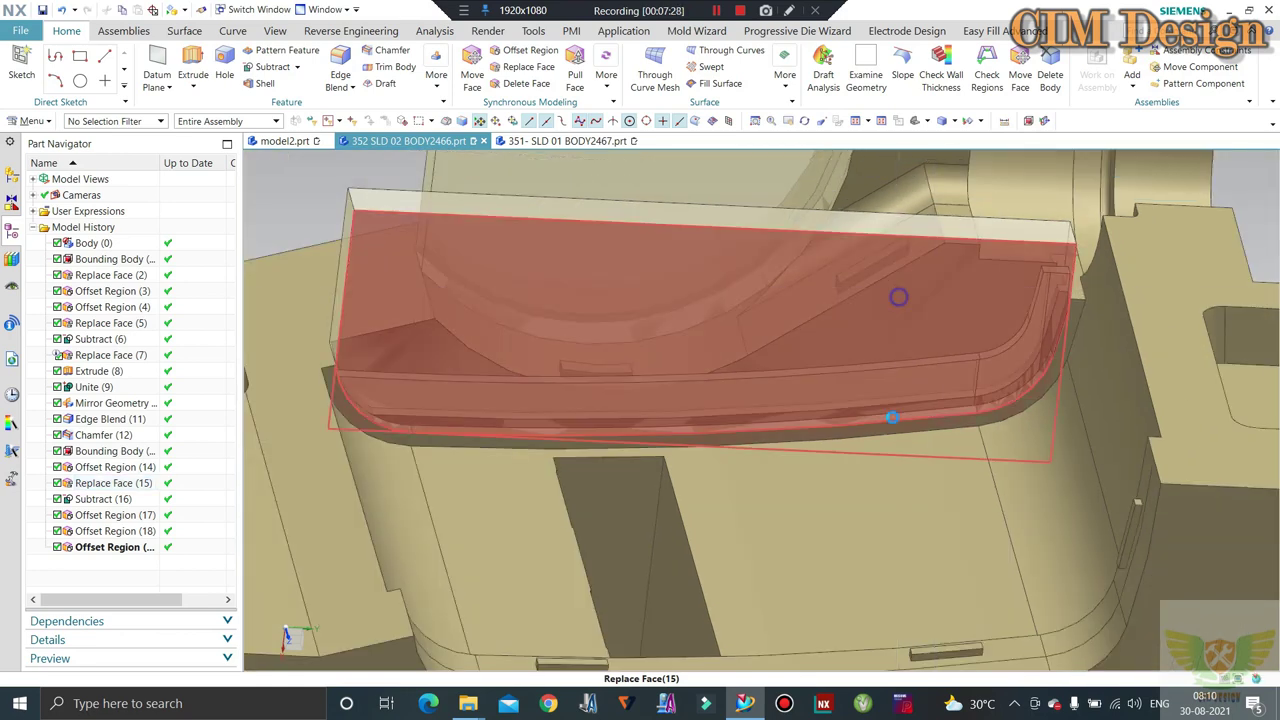
pyautogui.scroll(3, 1066, 297)
pyautogui.click(1048, 282)
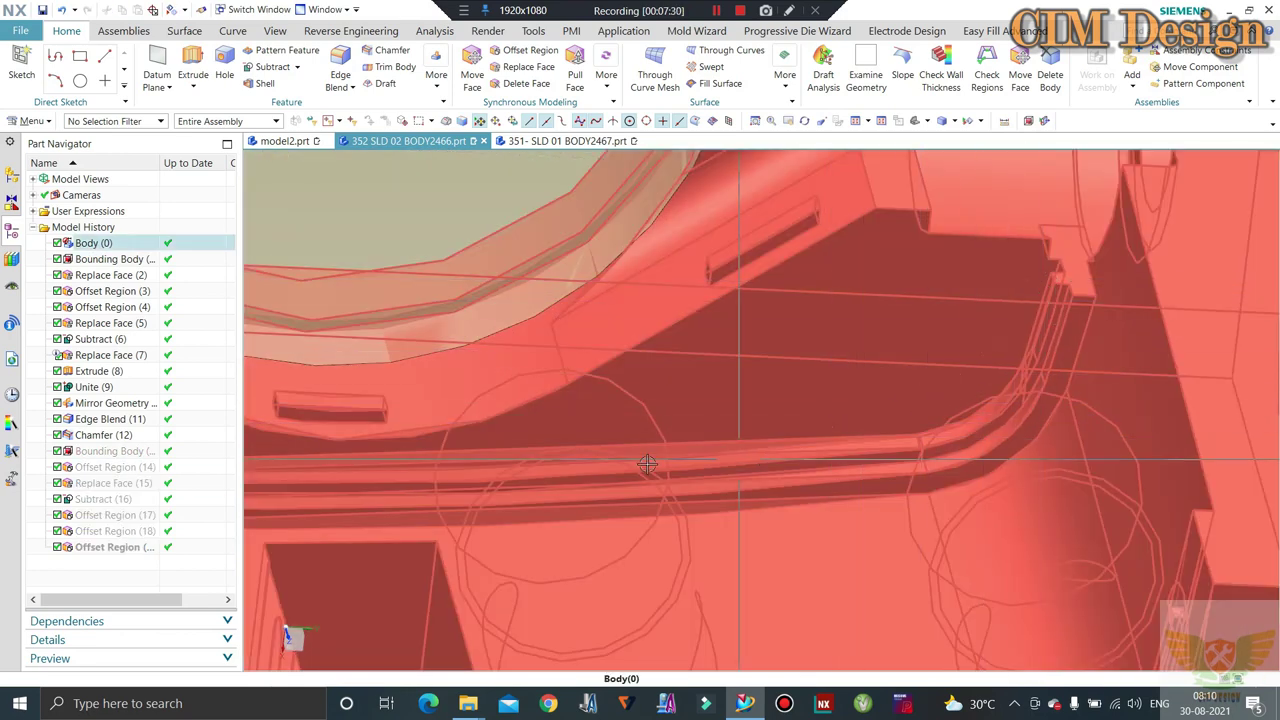
pyautogui.scroll(-3, 968, 157)
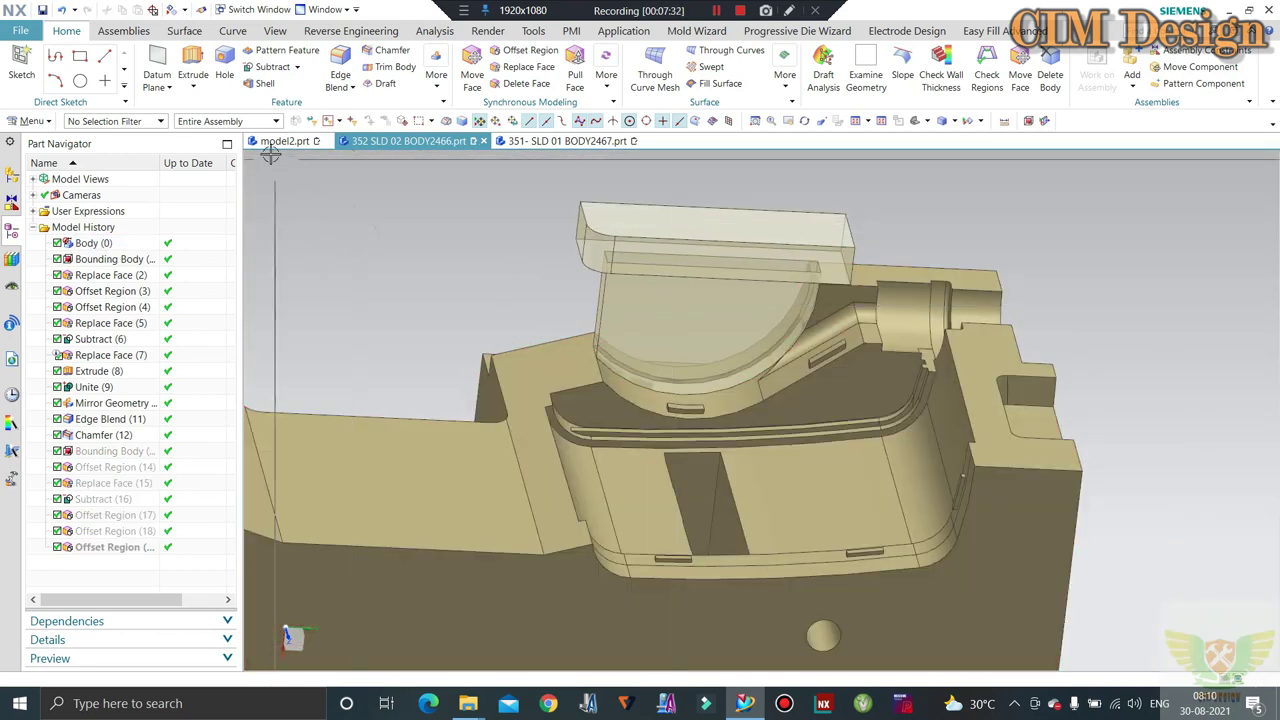
# Orbit and zoom over the slotted region and the ledge around the pocket
pyautogui.moveTo(663, 358); pyautogui.dragTo(518, 438, button='middle')
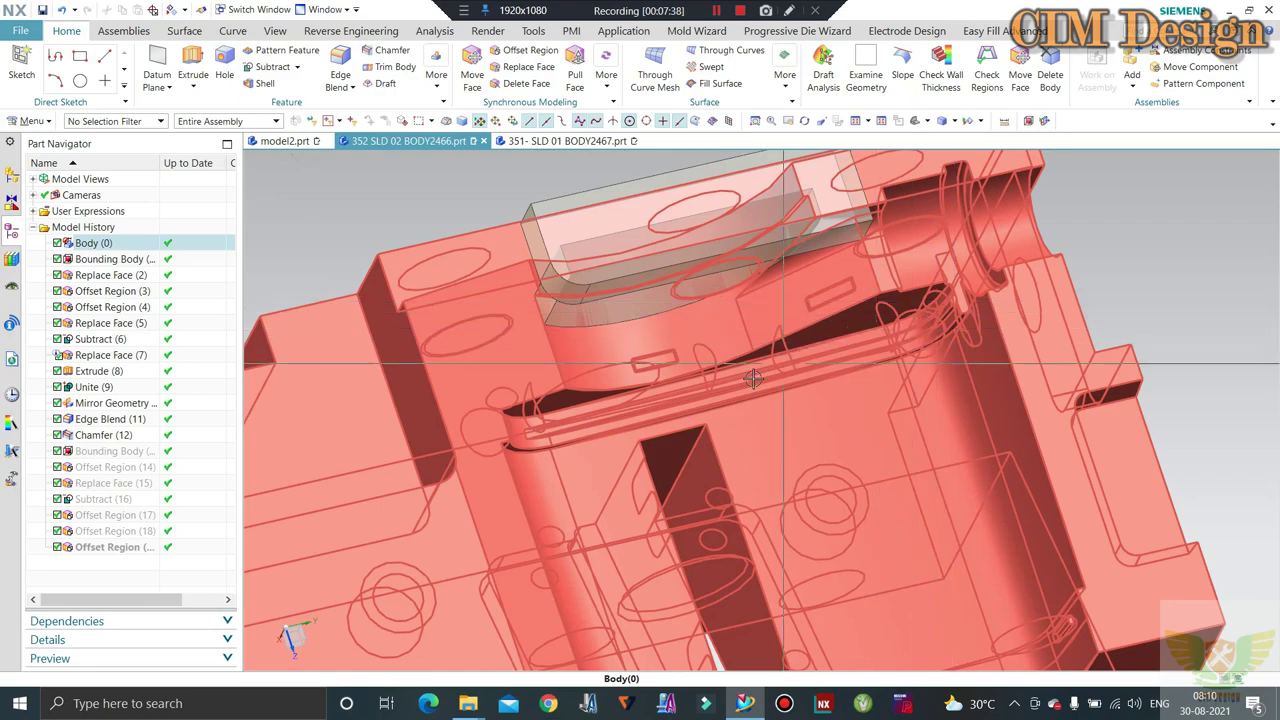
pyautogui.scroll(2, 491, 423)
pyautogui.scroll(2, 491, 423)
pyautogui.scroll(2, 520, 424)
pyautogui.scroll(2, 545, 424)
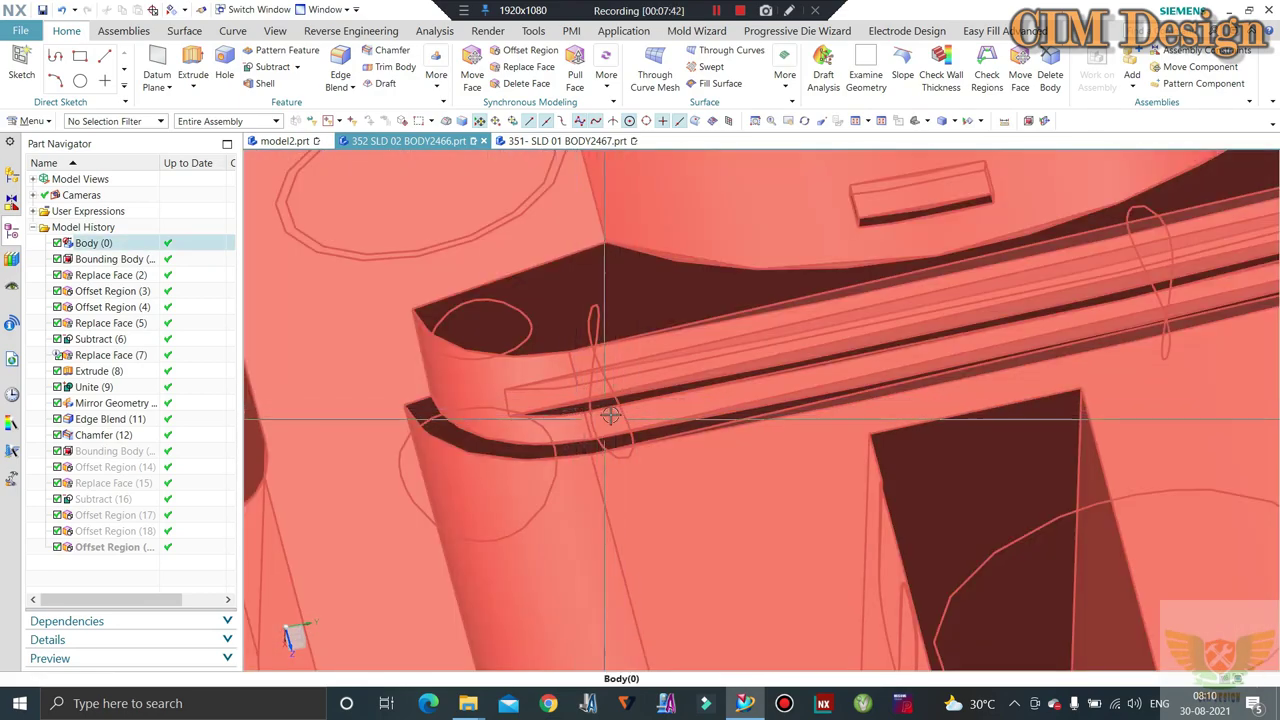
pyautogui.moveTo(611, 415)
pyautogui.mouseDown(button='middle')
pyautogui.moveTo(666, 449)
pyautogui.moveTo(580, 306)
pyautogui.moveTo(629, 239)
pyautogui.moveTo(614, 288)
pyautogui.moveTo(577, 273)
pyautogui.mouseUp(button='middle')
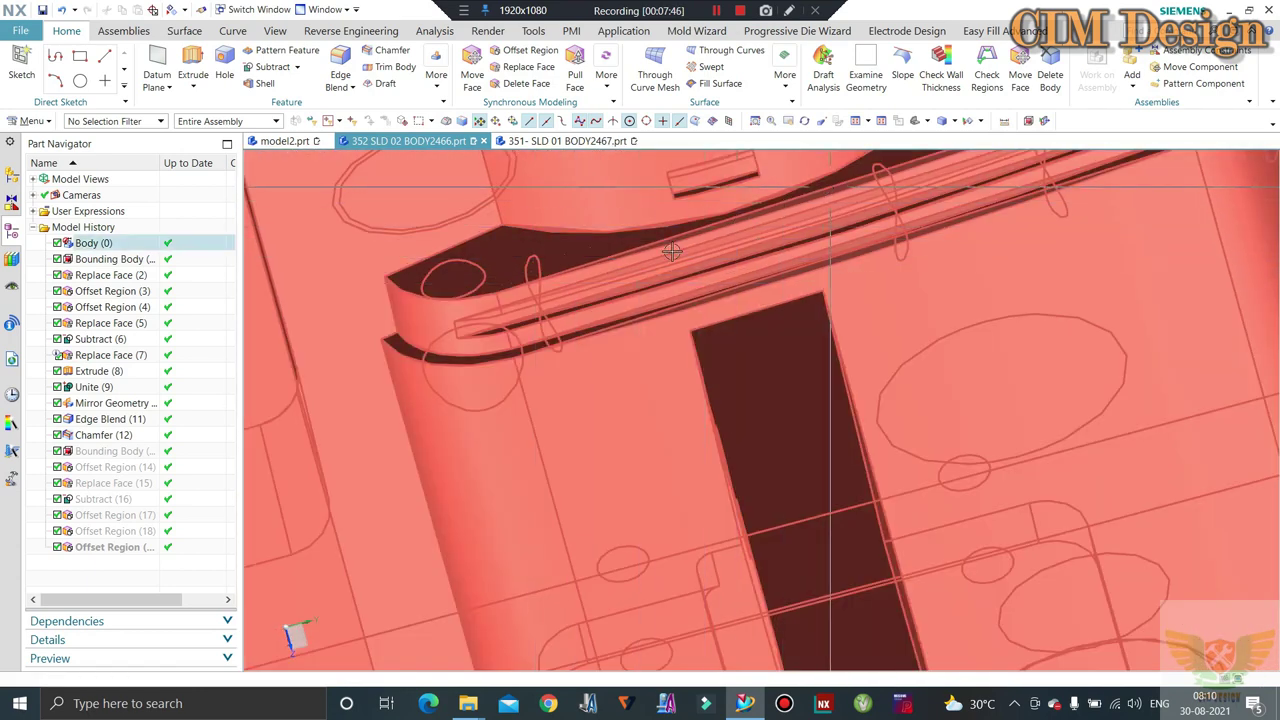
pyautogui.moveTo(672, 251); pyautogui.dragTo(361, 330, button='middle')
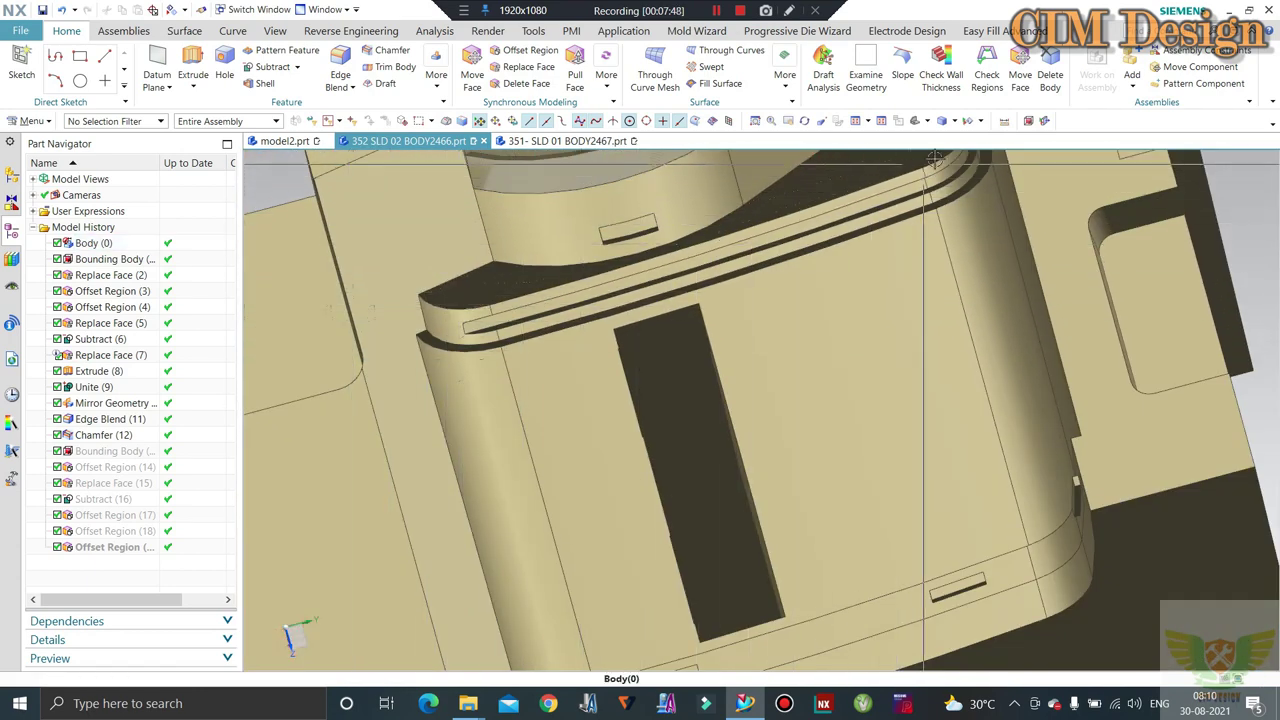
pyautogui.scroll(-3, 708, 228)
# Orbit out and zoom to view the whole insert seated in its pocket
pyautogui.moveTo(708, 228)
pyautogui.mouseDown(button='middle')
pyautogui.moveTo(723, 340)
pyautogui.moveTo(729, 318)
pyautogui.mouseUp(button='middle')
pyautogui.scroll(3, 726, 322)
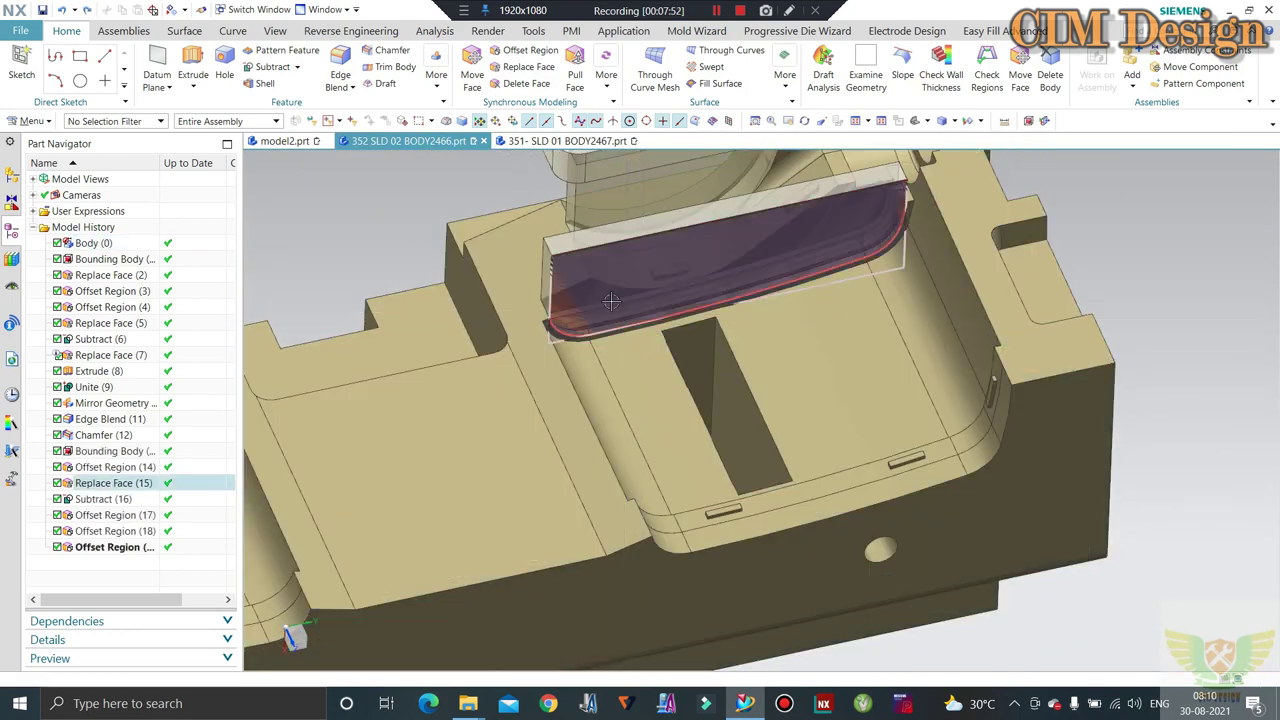
pyautogui.scroll(3, 515, 280)
pyautogui.scroll(-2, 559, 262)
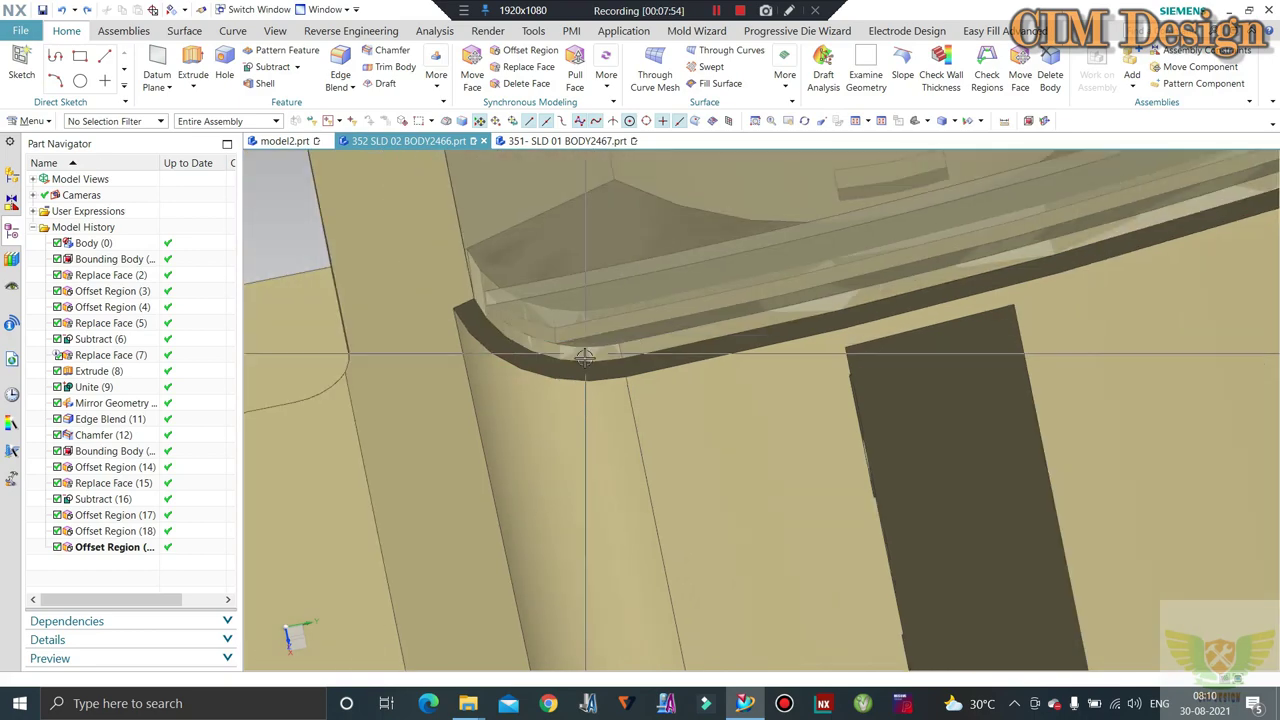
pyautogui.scroll(-2, 870, 273)
pyautogui.scroll(-3, 972, 458)
pyautogui.scroll(4, 1079, 240)
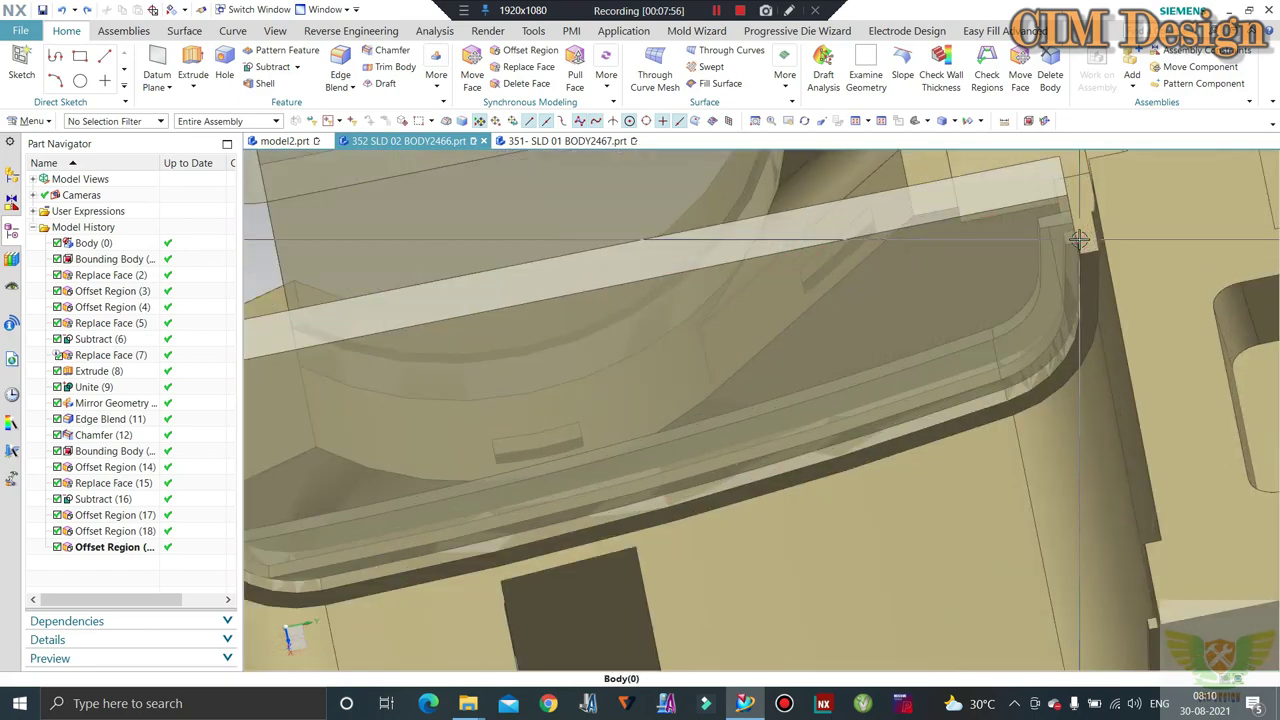
pyautogui.scroll(-3, 1075, 240)
pyautogui.moveTo(1072, 242); pyautogui.dragTo(1064, 248, button='middle')
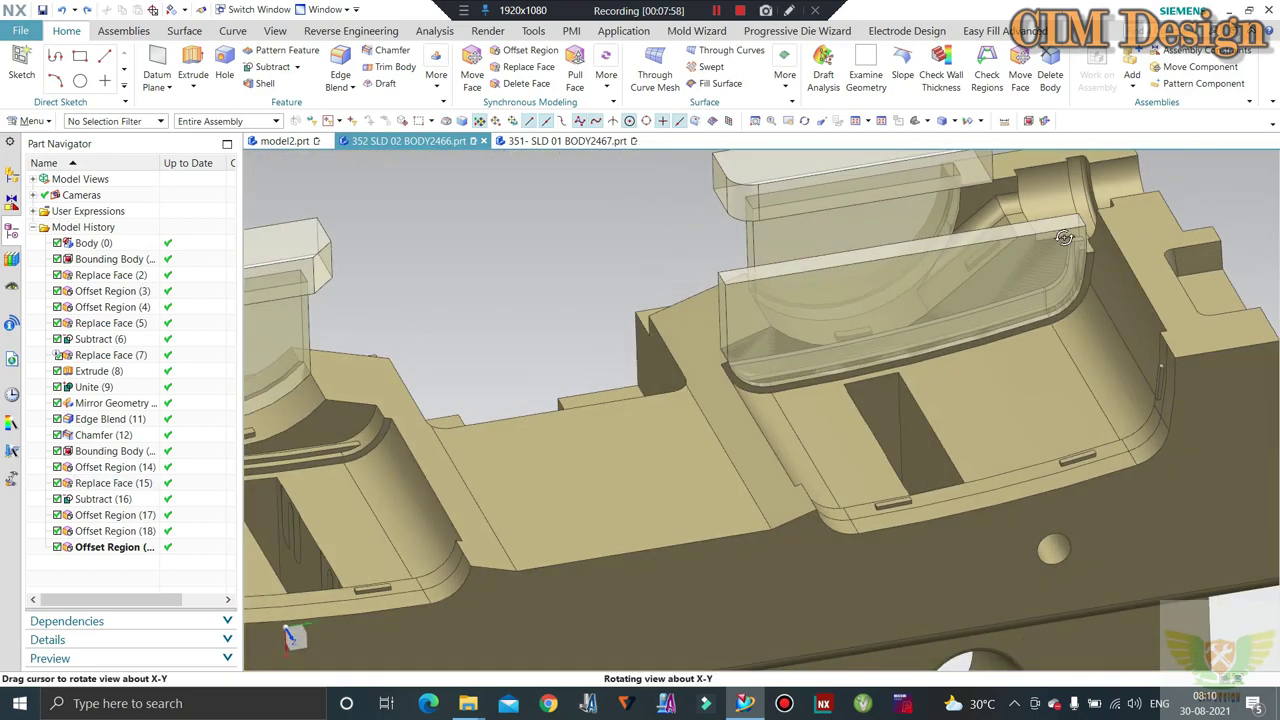
pyautogui.scroll(3, 1064, 250)
pyautogui.moveTo(985, 235)
pyautogui.mouseDown(button='middle')
pyautogui.moveTo(685, 348)
pyautogui.moveTo(720, 400)
pyautogui.moveTo(749, 366)
pyautogui.mouseUp(button='middle')
pyautogui.scroll(3, 692, 420)
pyautogui.moveTo(692, 420); pyautogui.dragTo(657, 414, button='middle')
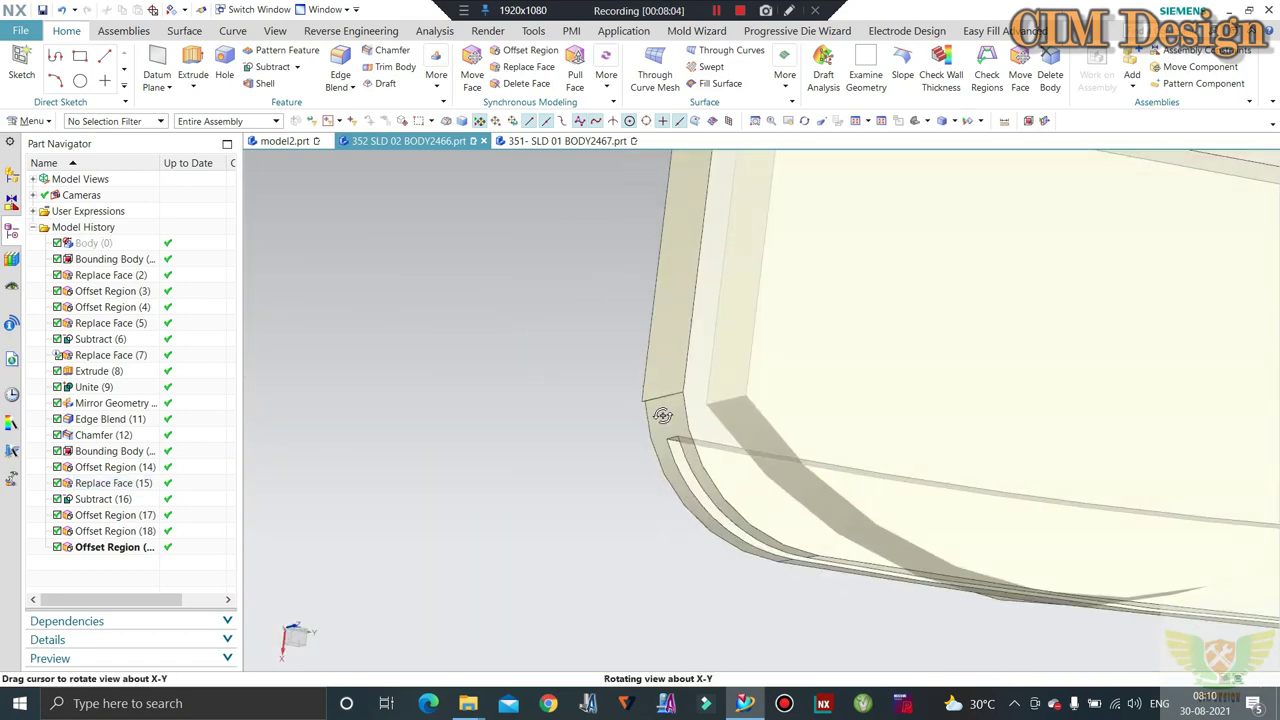
pyautogui.scroll(-3, 640, 407)
# Trim the long top rib block with a Y-direction plane at its end edge, creating Trim Body (20)
pyautogui.press('F8')
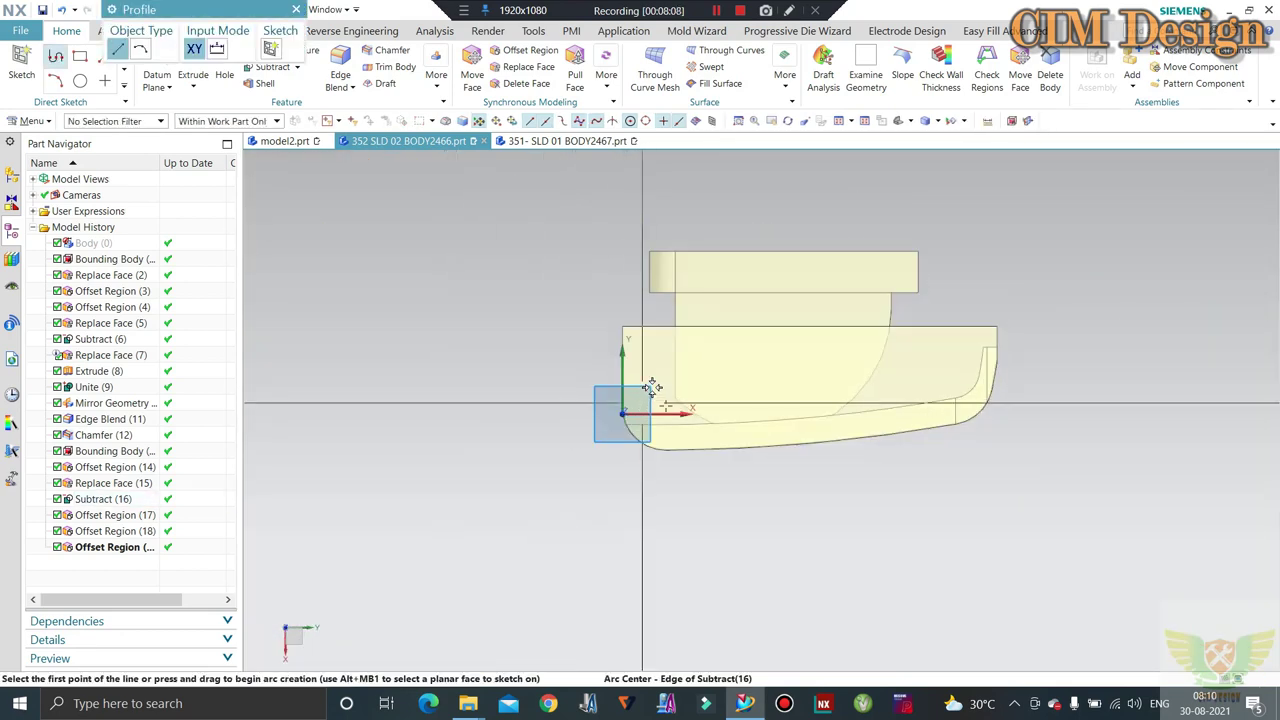
pyautogui.moveTo(651, 387); pyautogui.dragTo(789, 294, button='middle')
pyautogui.press('F8')
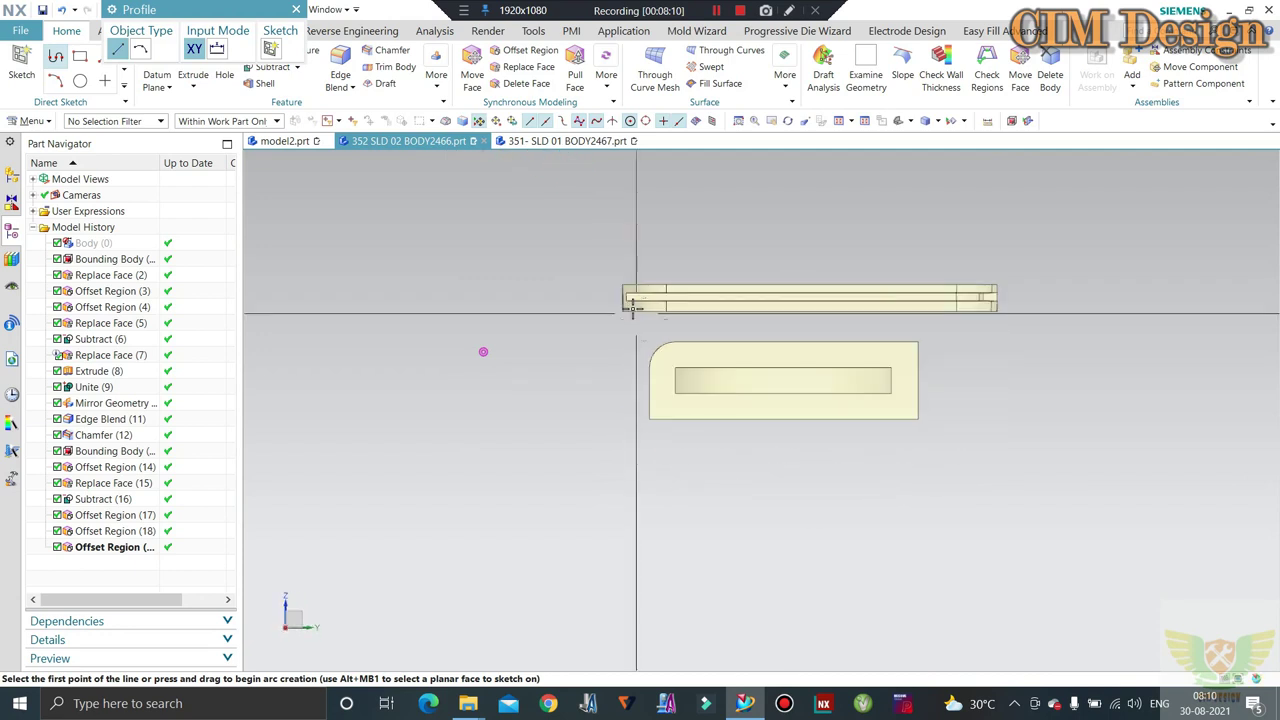
pyautogui.scroll(3, 633, 308)
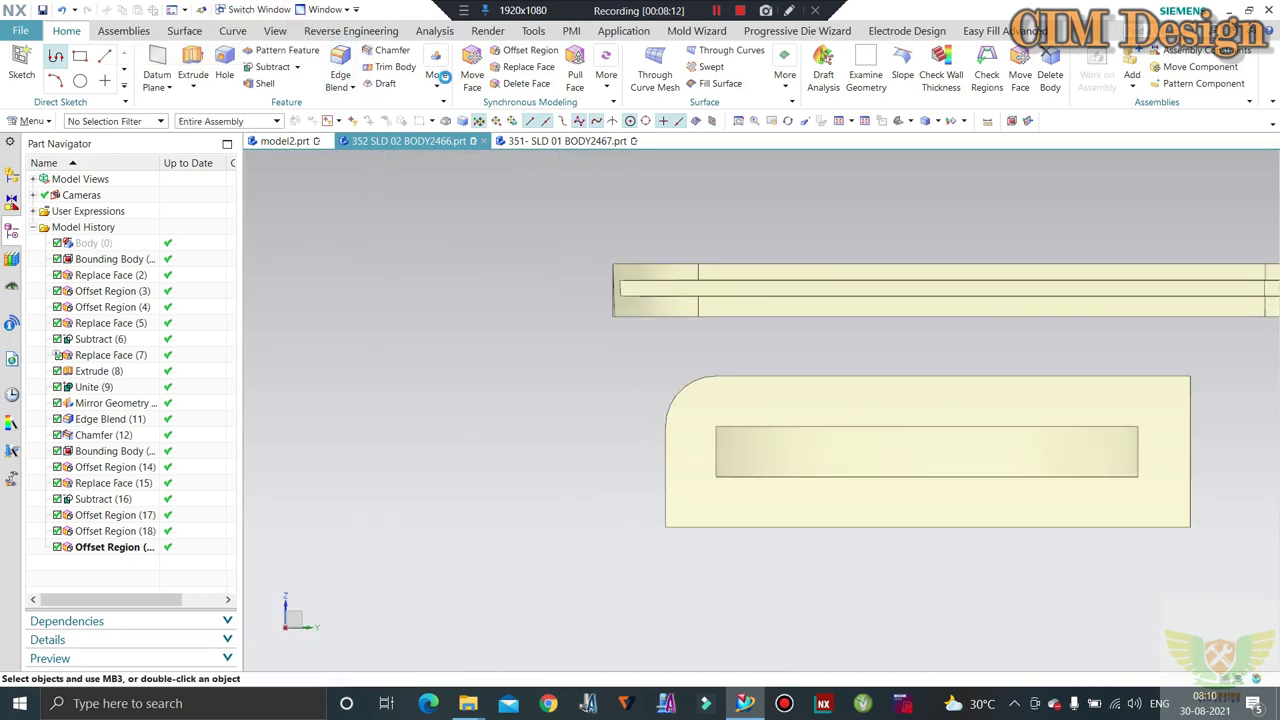
pyautogui.click(646, 275)
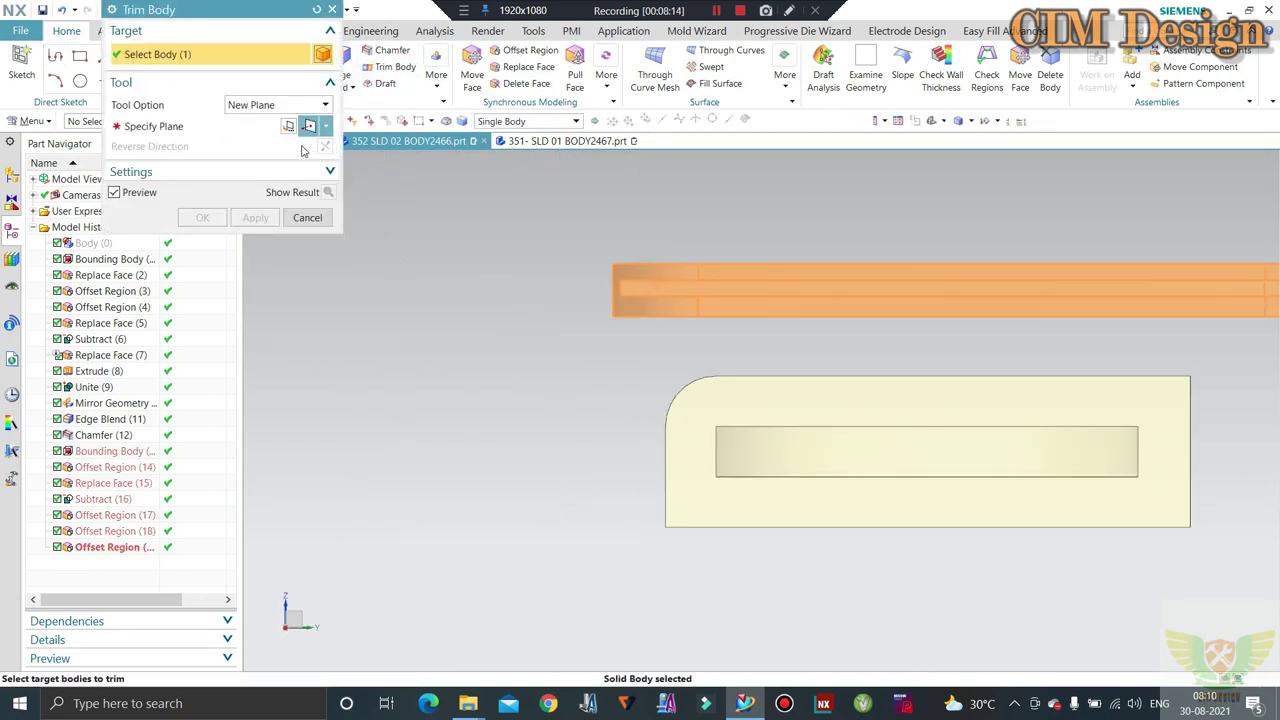
pyautogui.scroll(3, 616, 300)
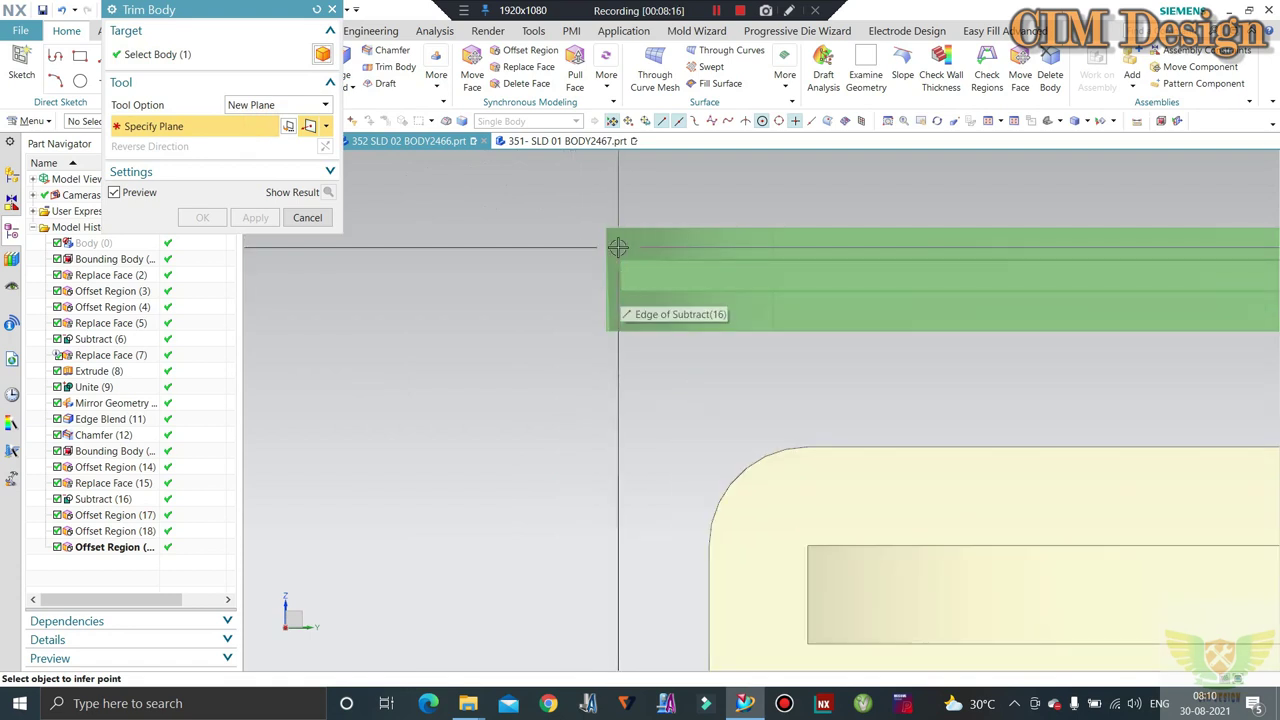
pyautogui.click(620, 287)
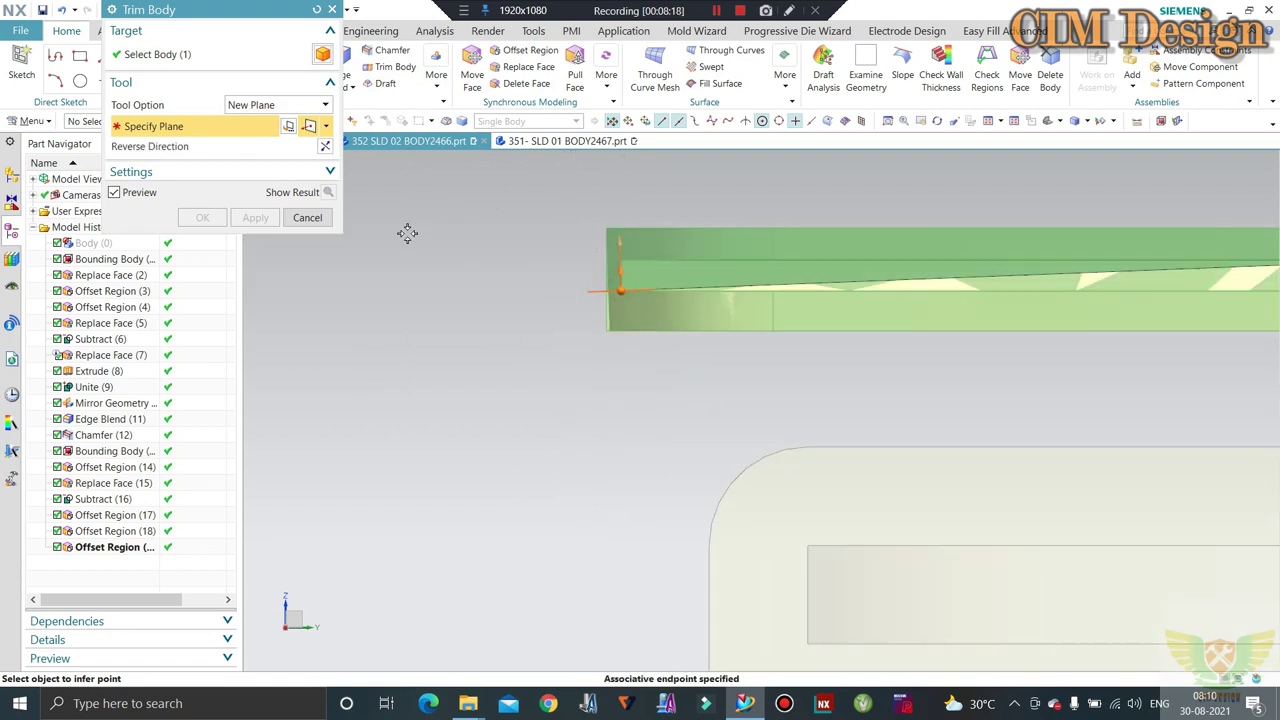
pyautogui.click(799, 411)
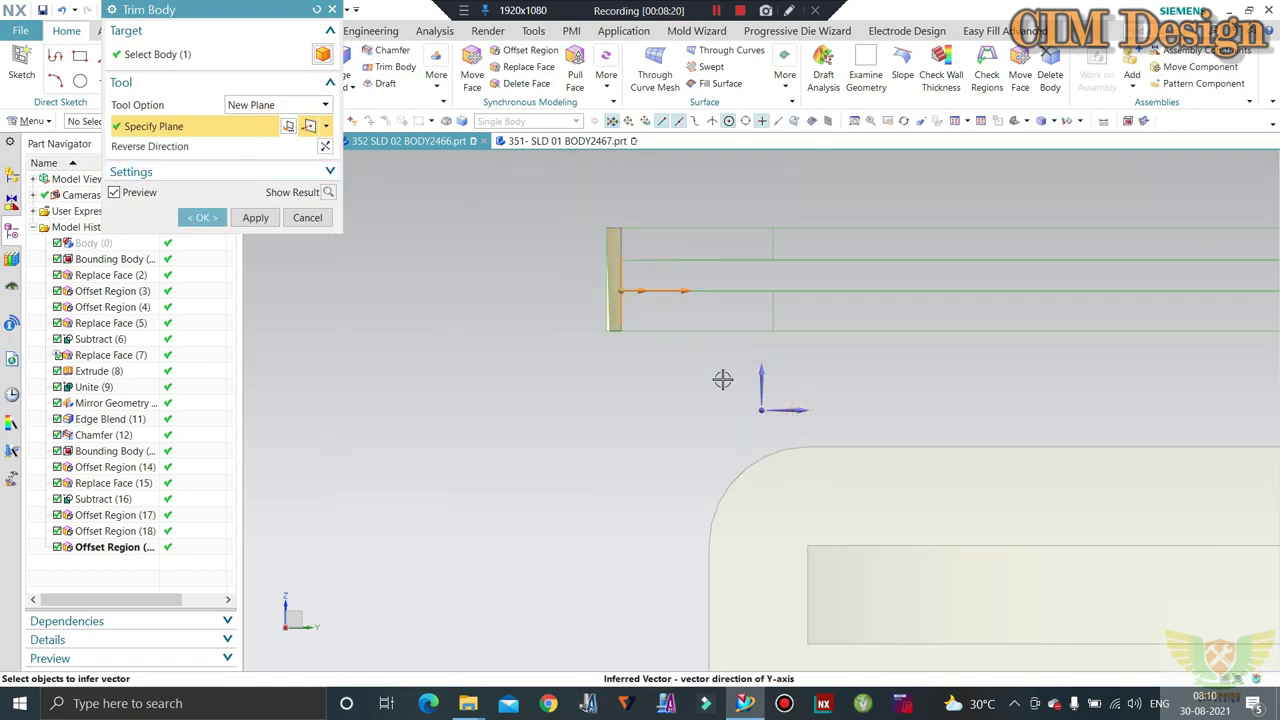
pyautogui.click(204, 218)
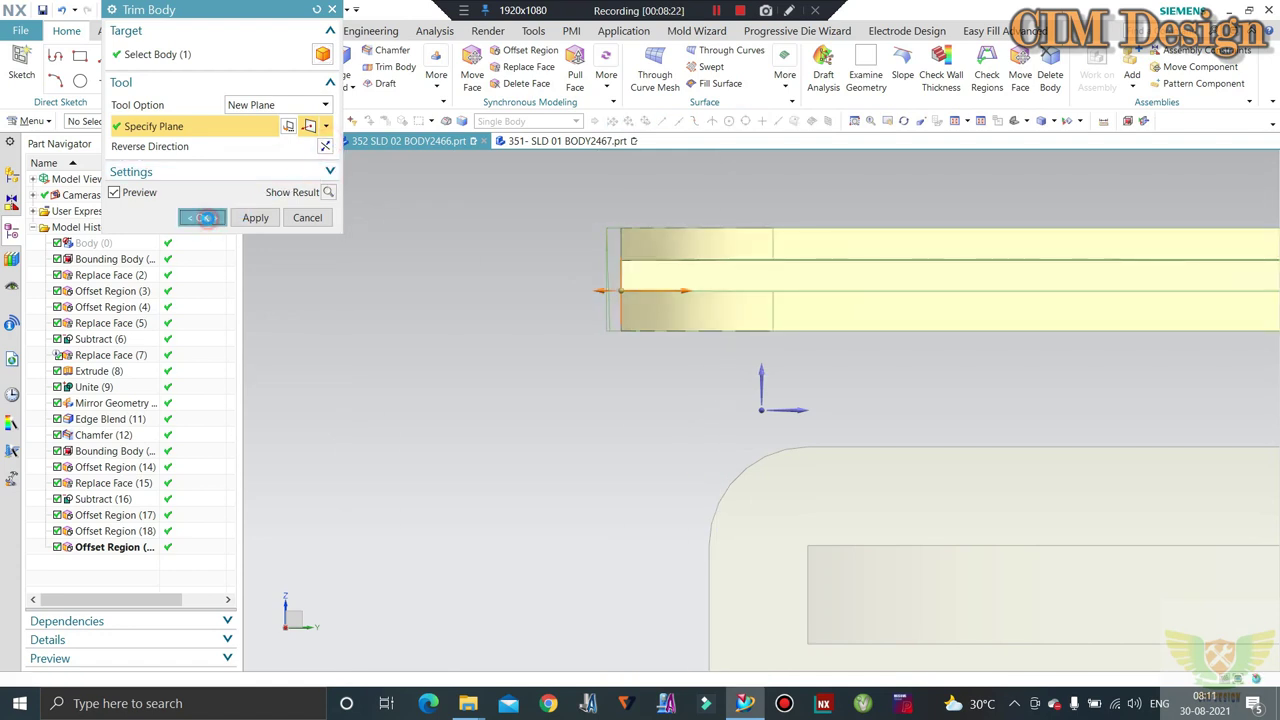
pyautogui.scroll(-3, 534, 241)
pyautogui.moveTo(534, 241); pyautogui.dragTo(557, 286, button='middle')
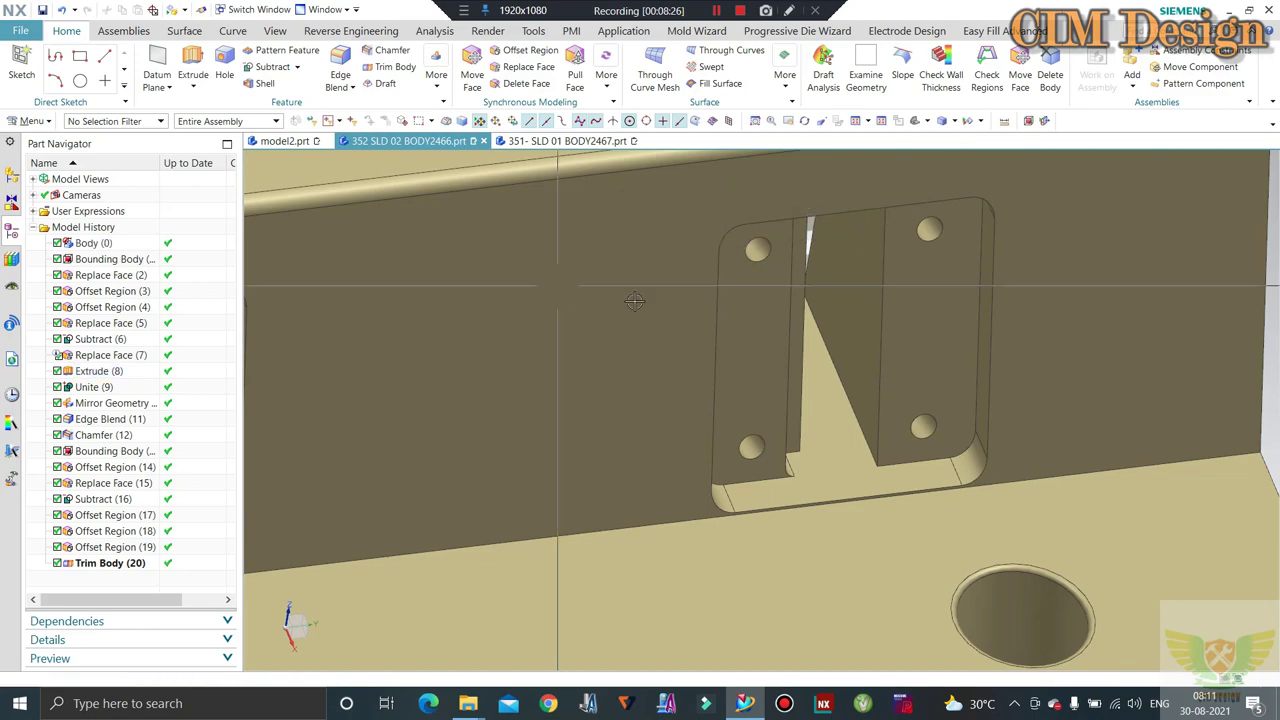
# Try offsetting the slanted chamfer face by 2 mm, then cancel after the alert
pyautogui.moveTo(634, 301)
pyautogui.mouseDown(button='middle')
pyautogui.moveTo(651, 349)
pyautogui.moveTo(1031, 297)
pyautogui.moveTo(612, 265)
pyautogui.moveTo(690, 258)
pyautogui.moveTo(745, 300)
pyautogui.moveTo(785, 273)
pyautogui.mouseUp(button='middle')
pyautogui.scroll(3, 612, 265)
pyautogui.scroll(3, 640, 262)
pyautogui.scroll(3, 665, 258)
pyautogui.scroll(3, 683, 254)
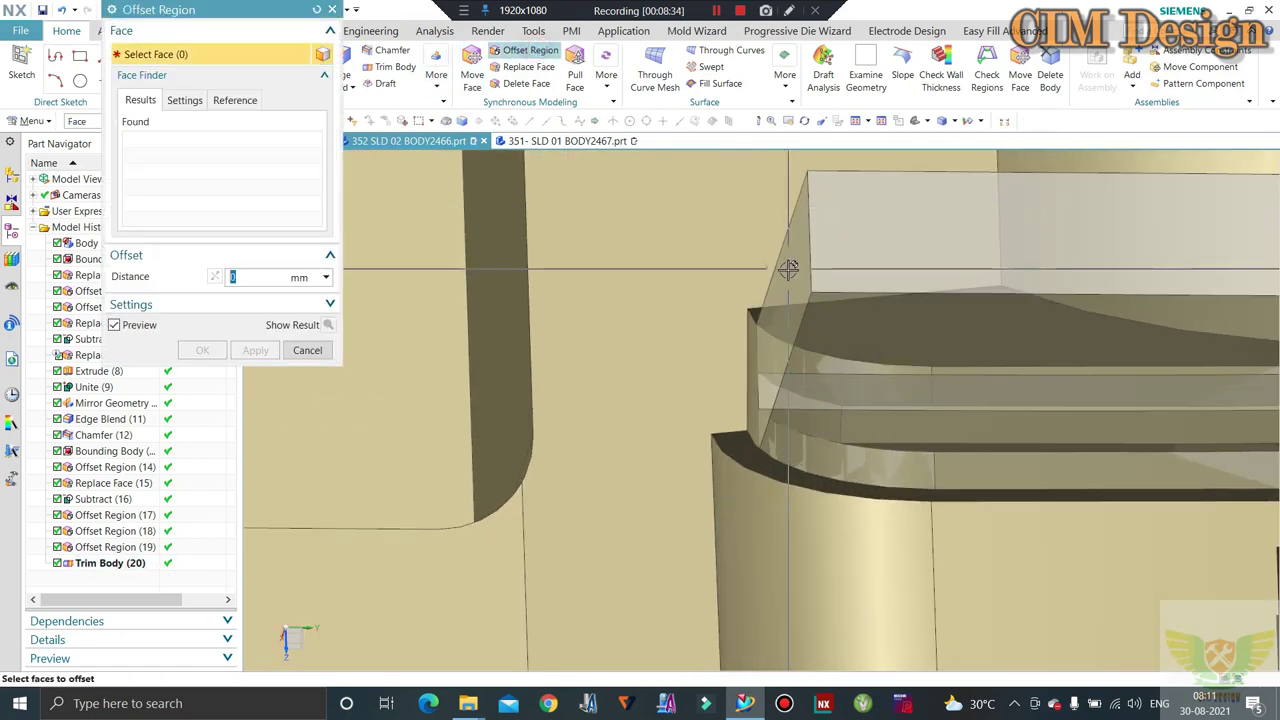
pyautogui.click(797, 332)
pyautogui.write('6')
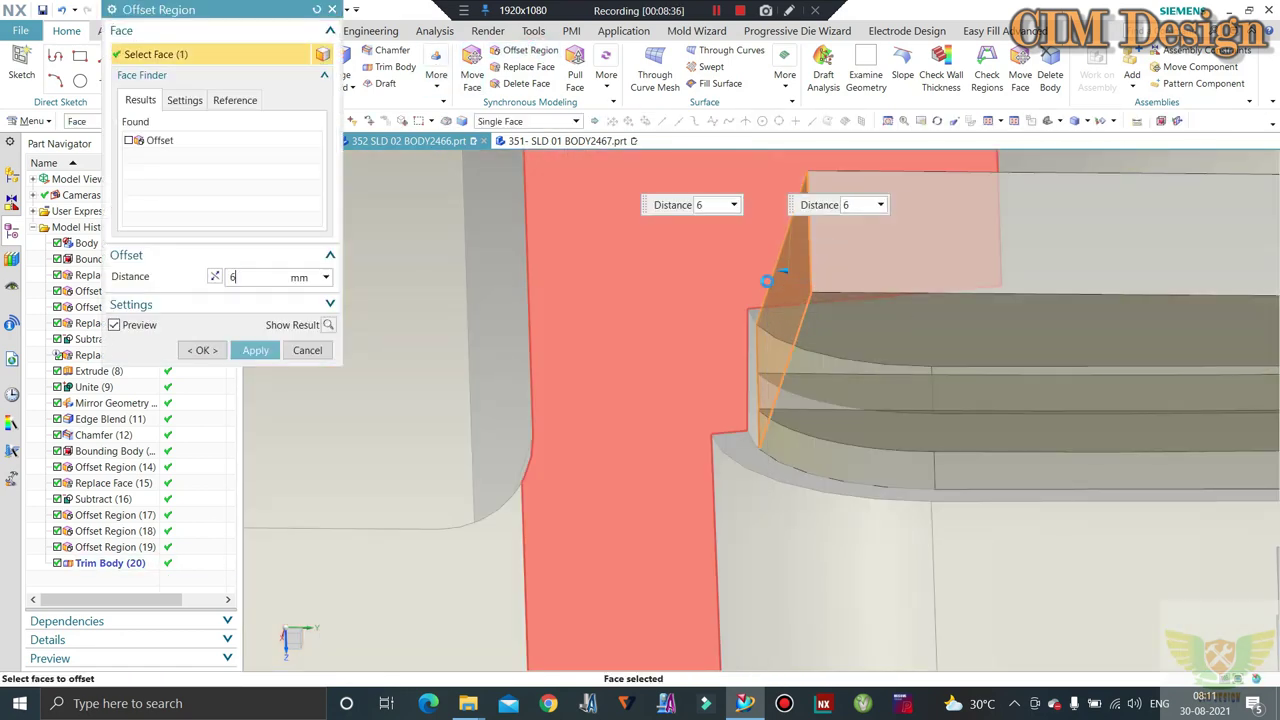
pyautogui.write('2')
pyautogui.press('Return')
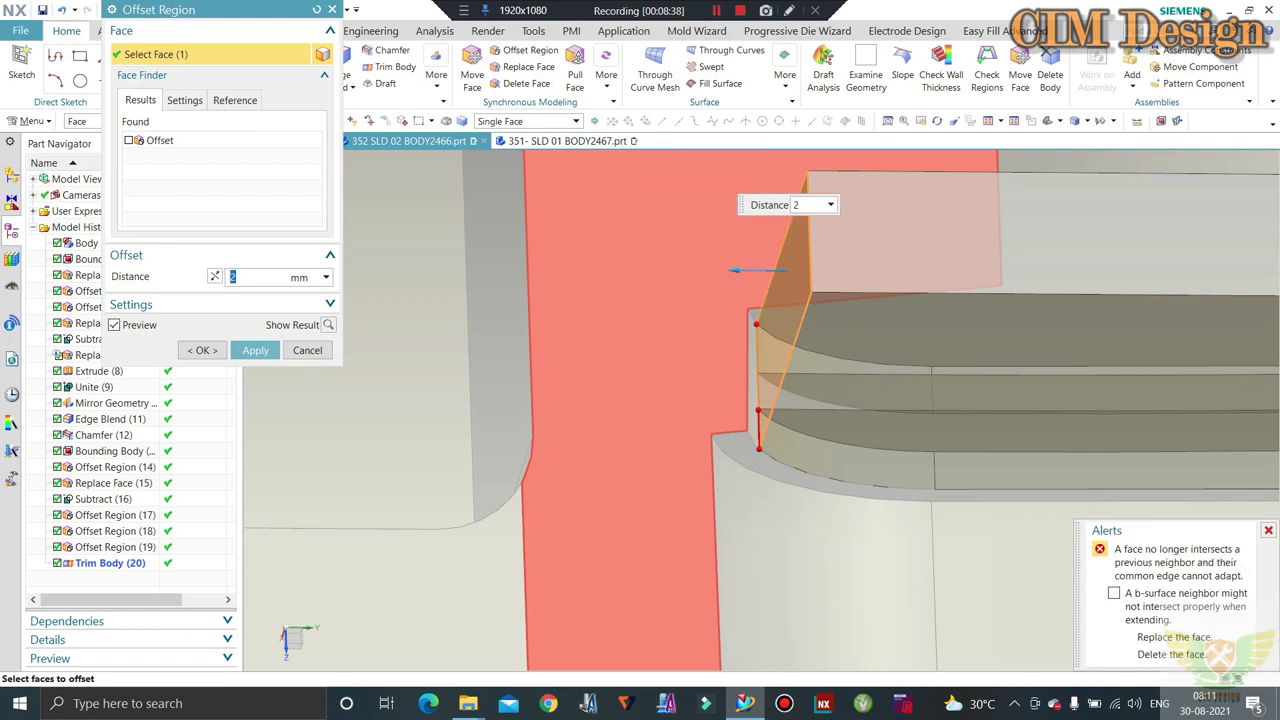
pyautogui.press('Escape')
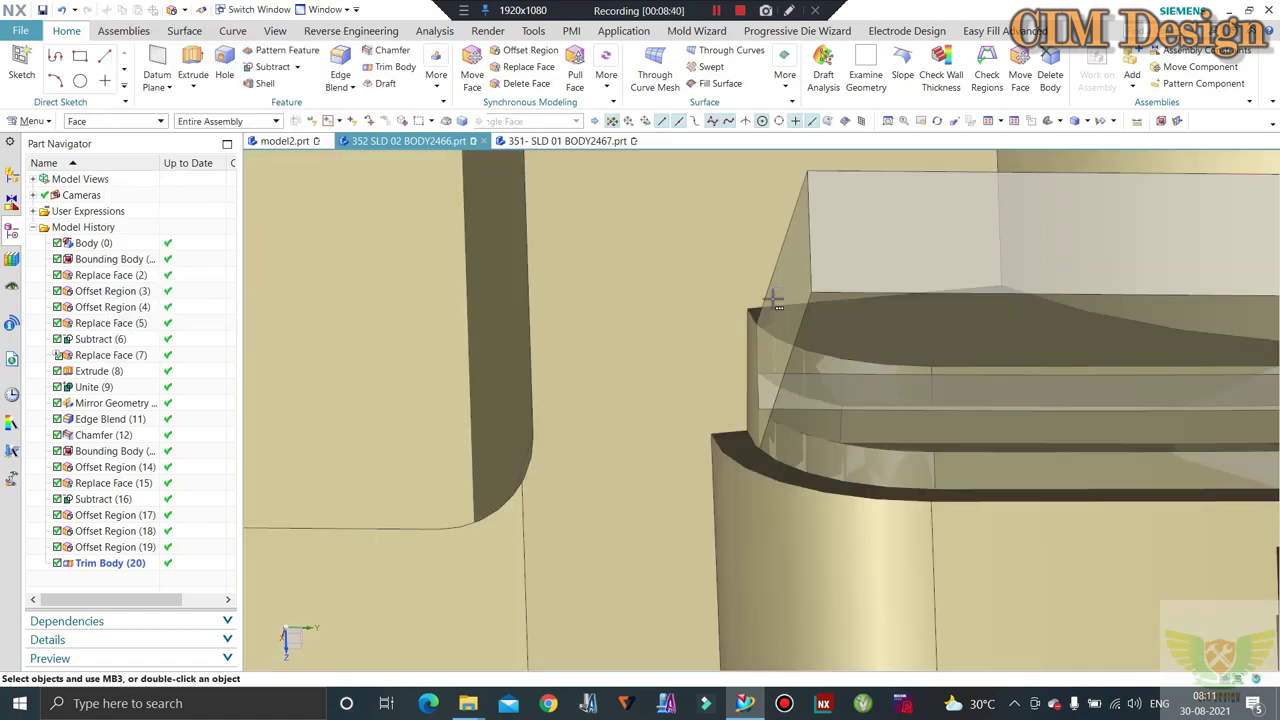
# Hide Body (0), undo Trim Body (20), and bring Body (0) back
pyautogui.hotkey('ctrl', 'b')
pyautogui.scroll(3, 764, 300)
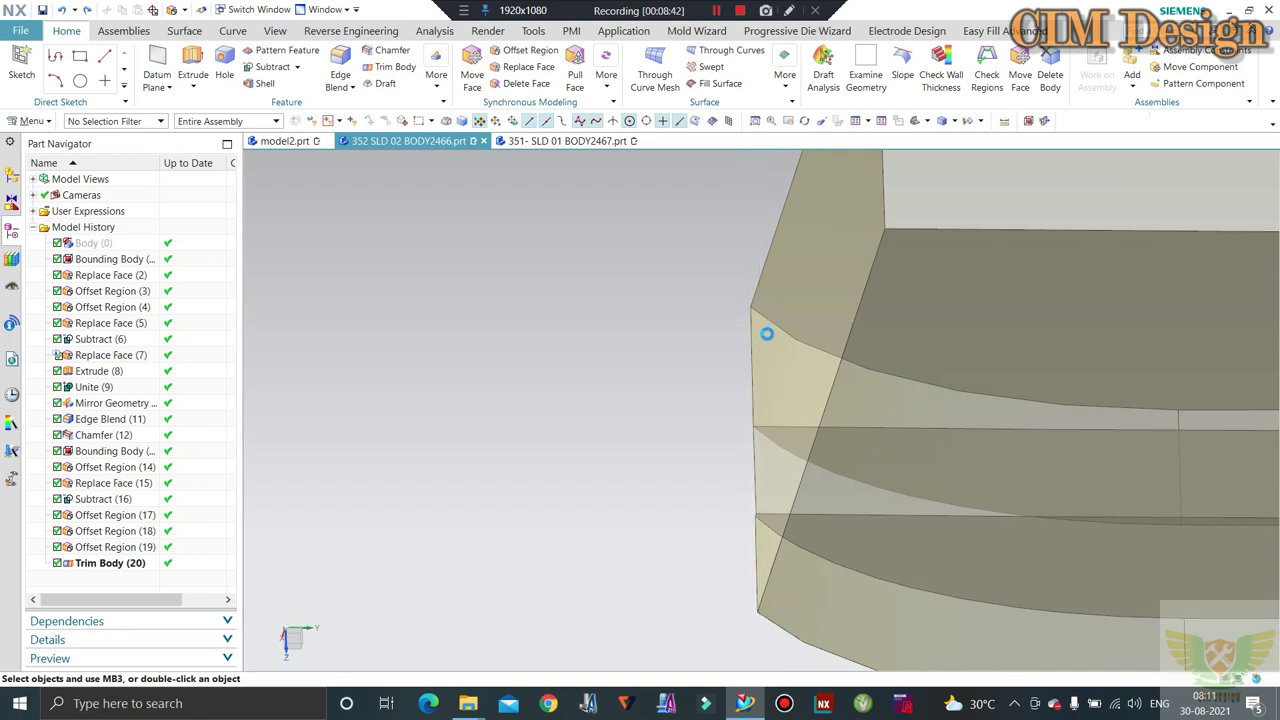
pyautogui.hotkey('ctrl', 'z')
pyautogui.scroll(-3, 770, 345)
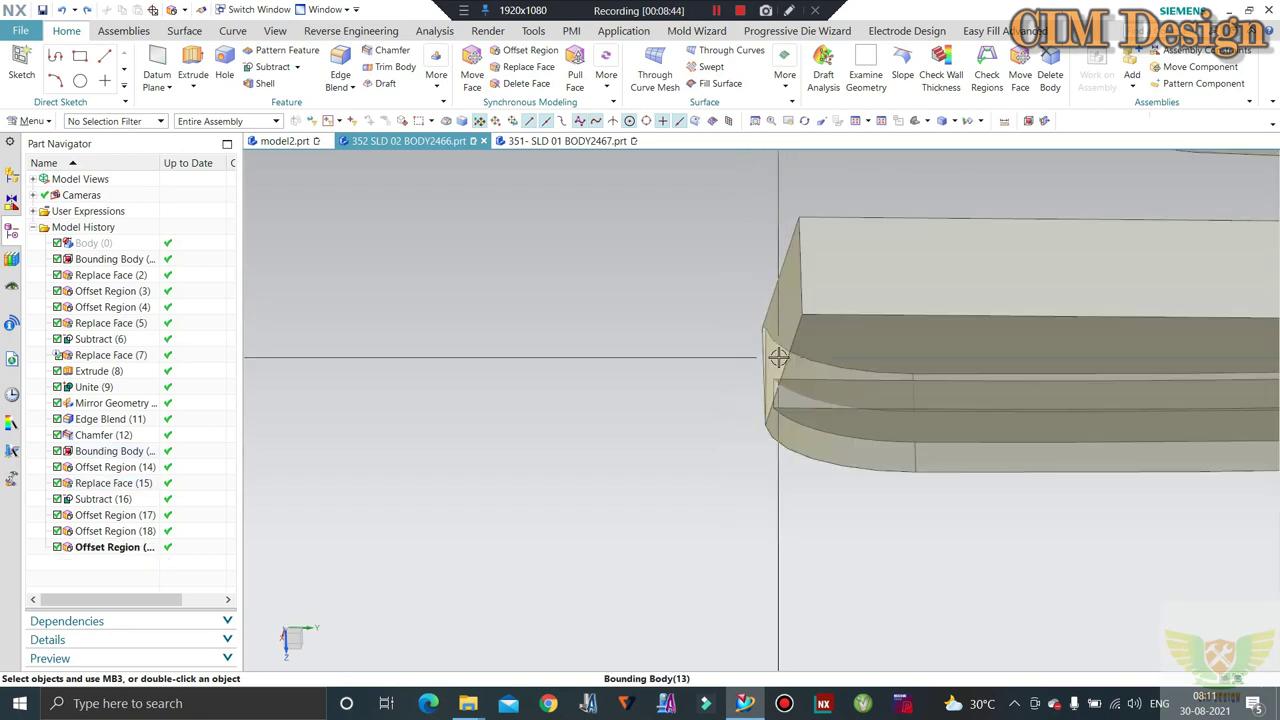
pyautogui.hotkey('ctrl', 'z')
pyautogui.scroll(-1, 783, 362)
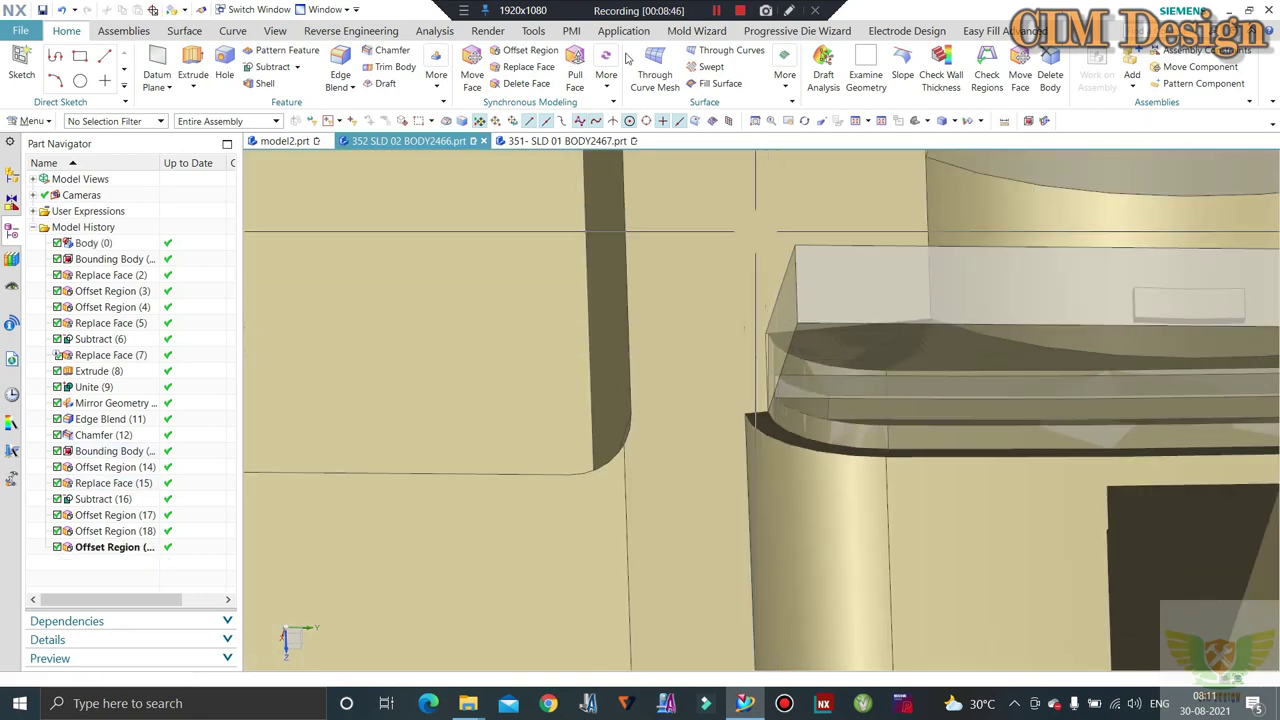
# Offset the rib block's end face outward 3 mm with Offset Region, then inspect it from below
pyautogui.click(521, 66)
pyautogui.click(522, 50)
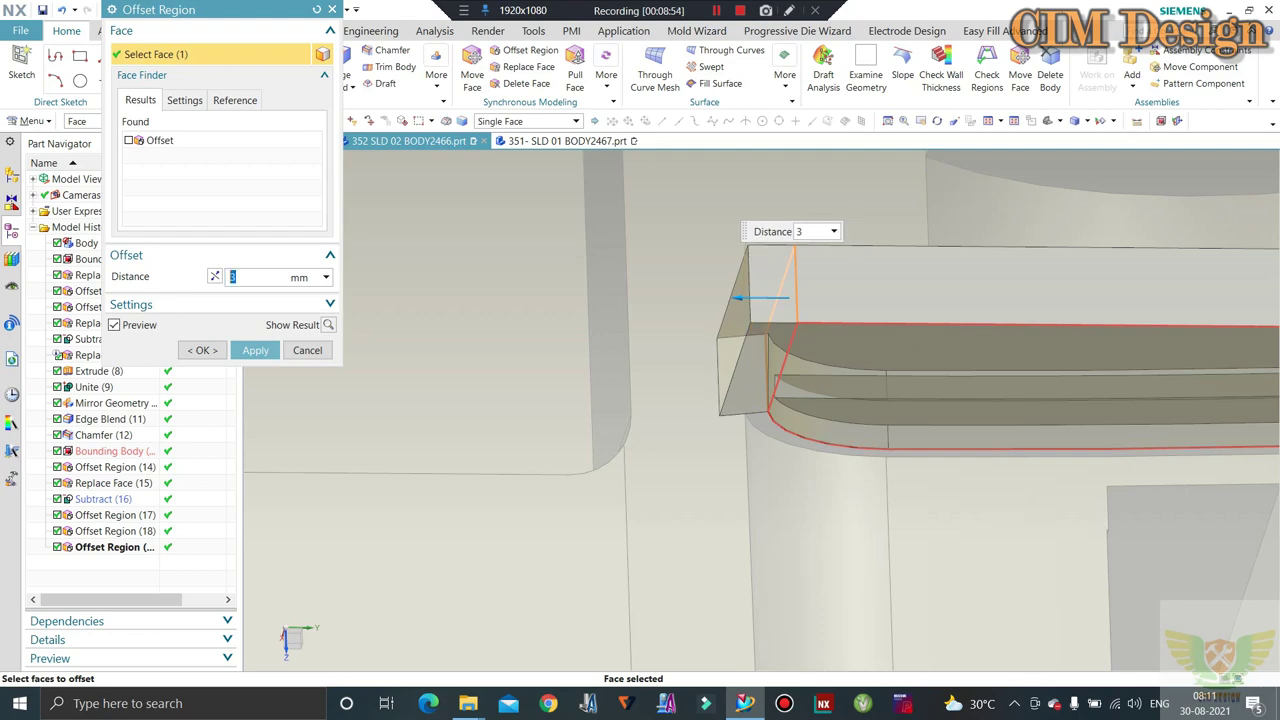
pyautogui.click(212, 350)
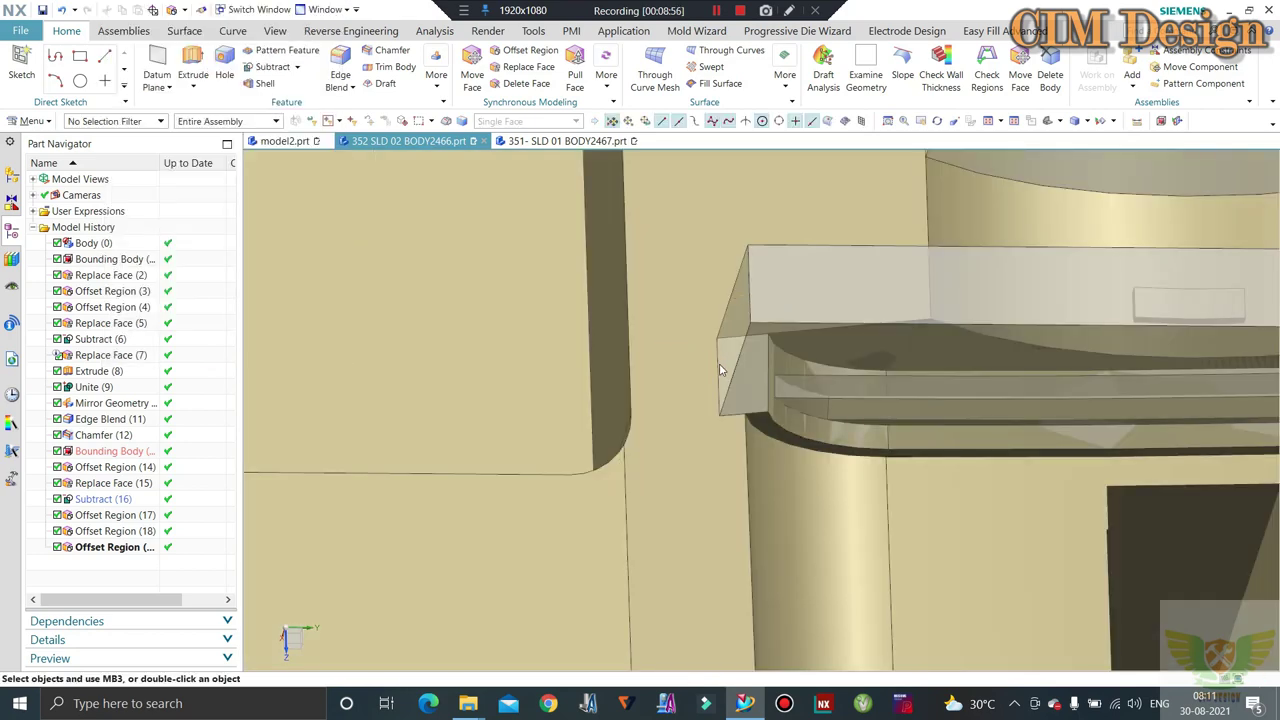
pyautogui.moveTo(714, 355)
pyautogui.mouseDown(button='middle')
pyautogui.moveTo(699, 309)
pyautogui.moveTo(706, 258)
pyautogui.mouseUp(button='middle')
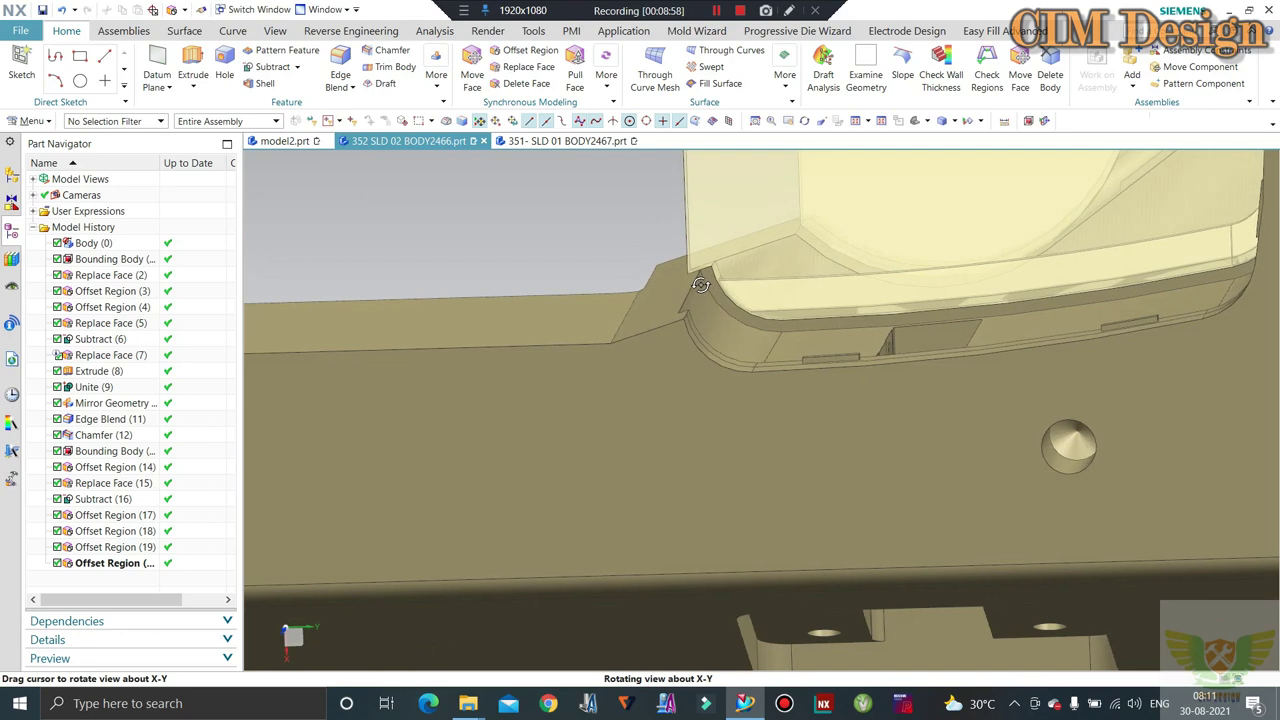
pyautogui.scroll(-2, 706, 258)
pyautogui.scroll(-2, 694, 266)
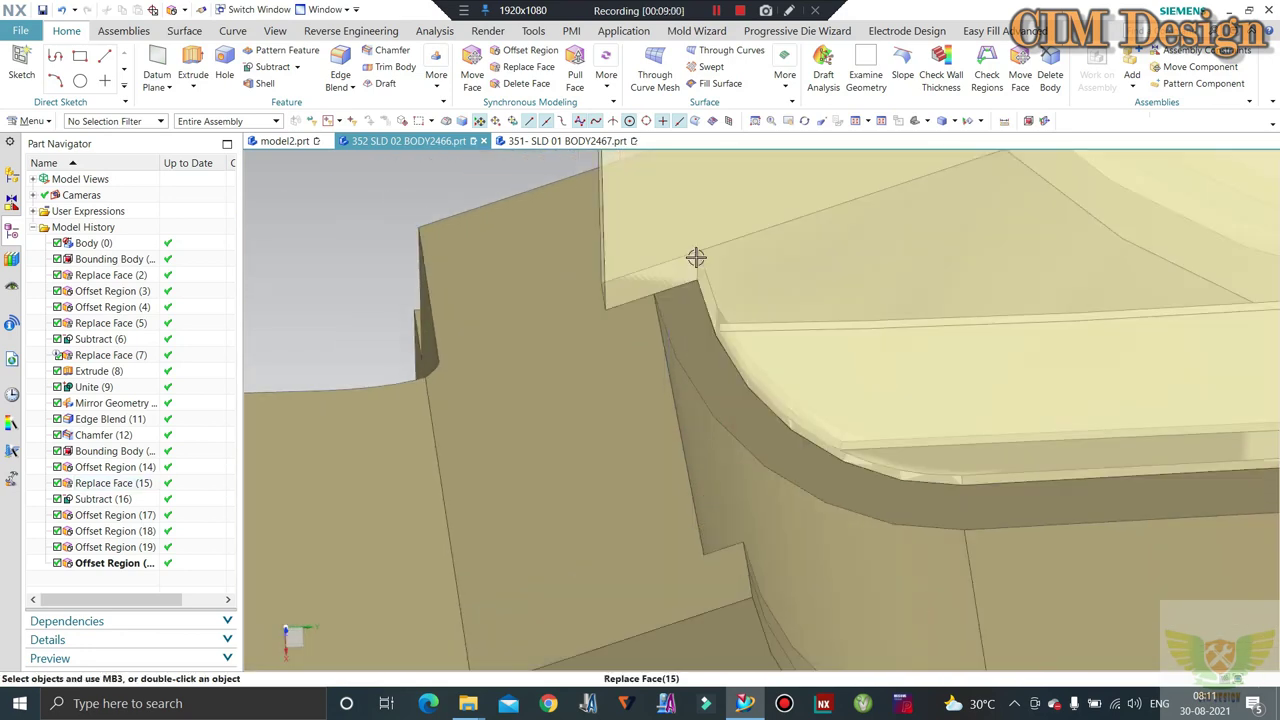
pyautogui.scroll(-2, 685, 268)
pyautogui.scroll(-2, 674, 284)
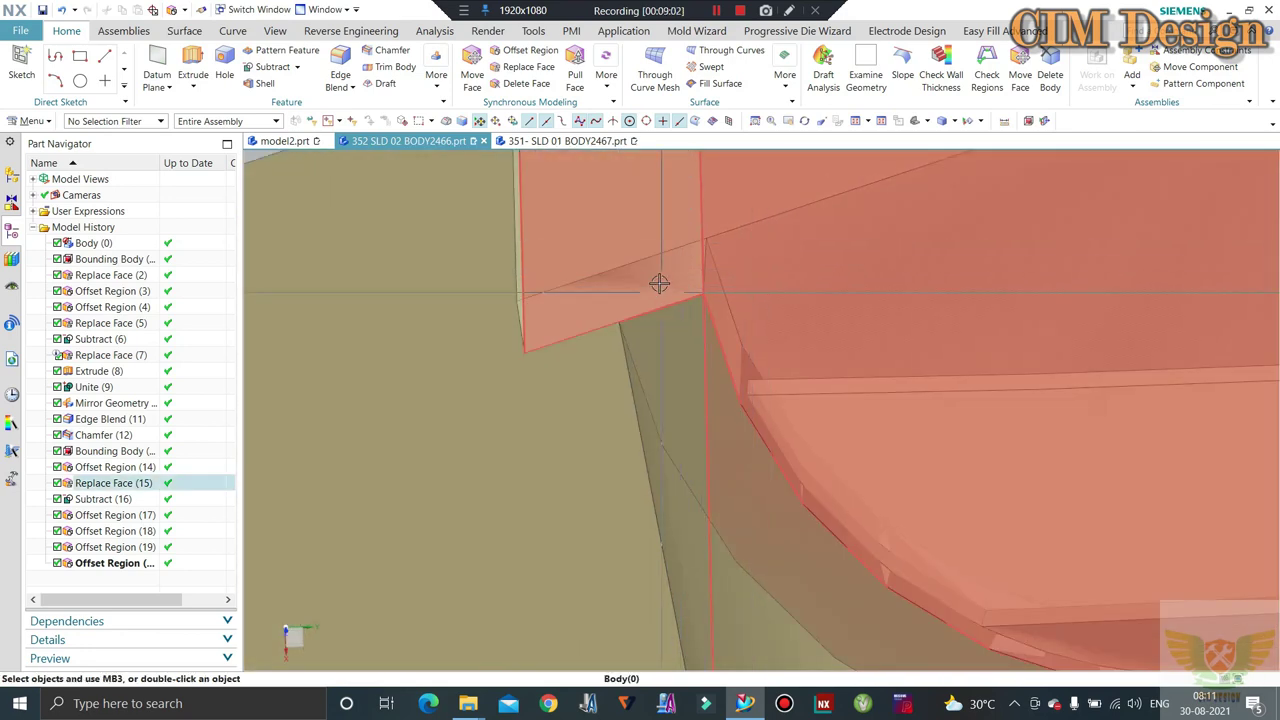
pyautogui.scroll(3, 724, 295)
pyautogui.scroll(1, 620, 240)
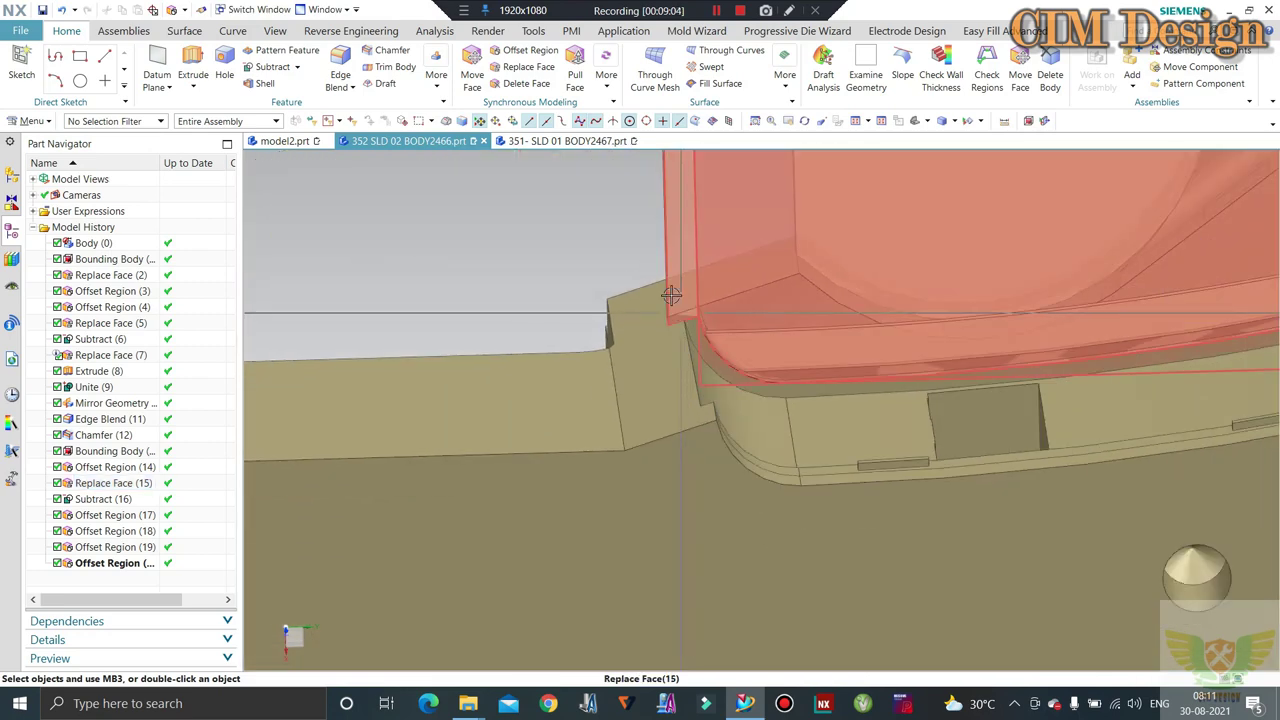
pyautogui.scroll(2, 502, 179)
pyautogui.click(272, 67)
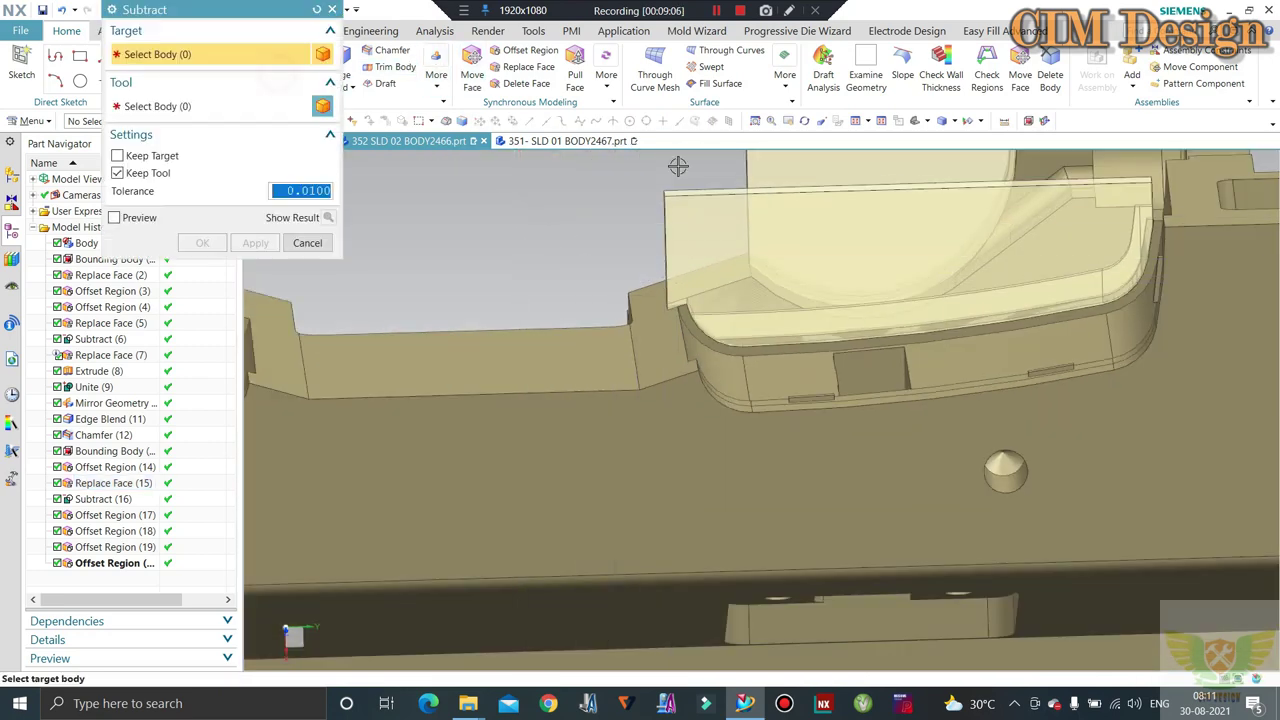
pyautogui.click(912, 266)
pyautogui.click(651, 316)
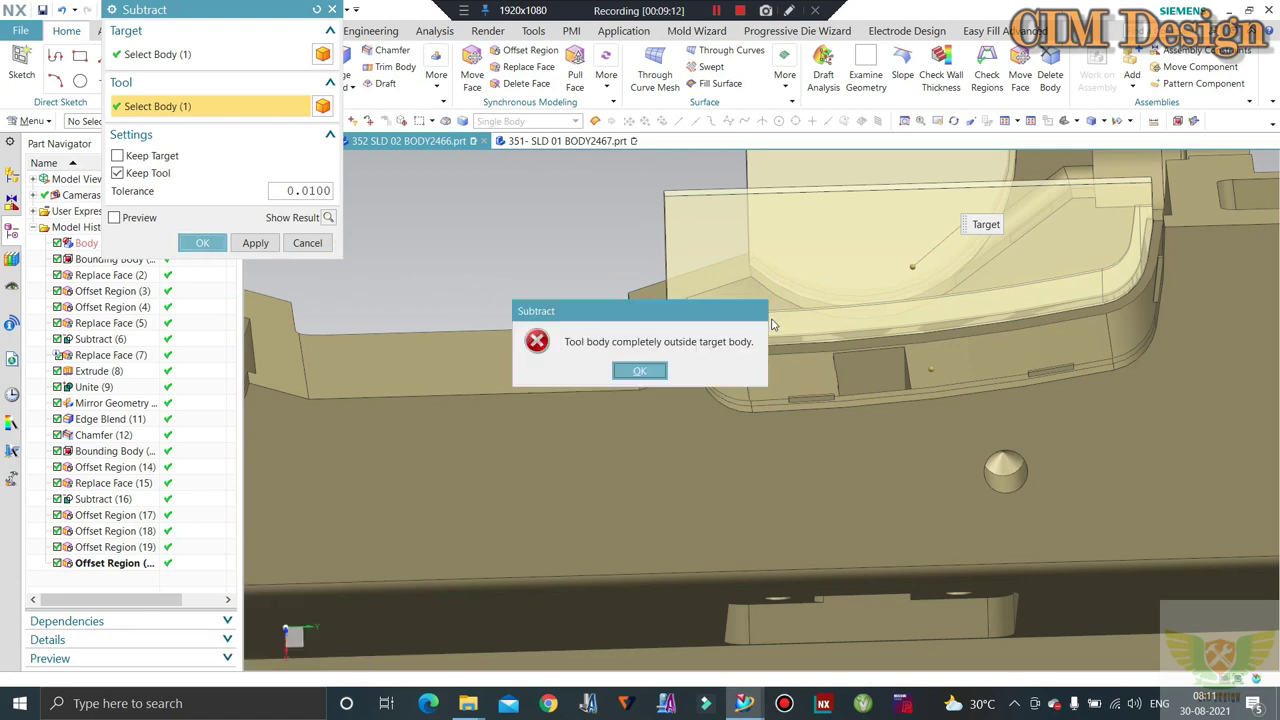
pyautogui.click(643, 370)
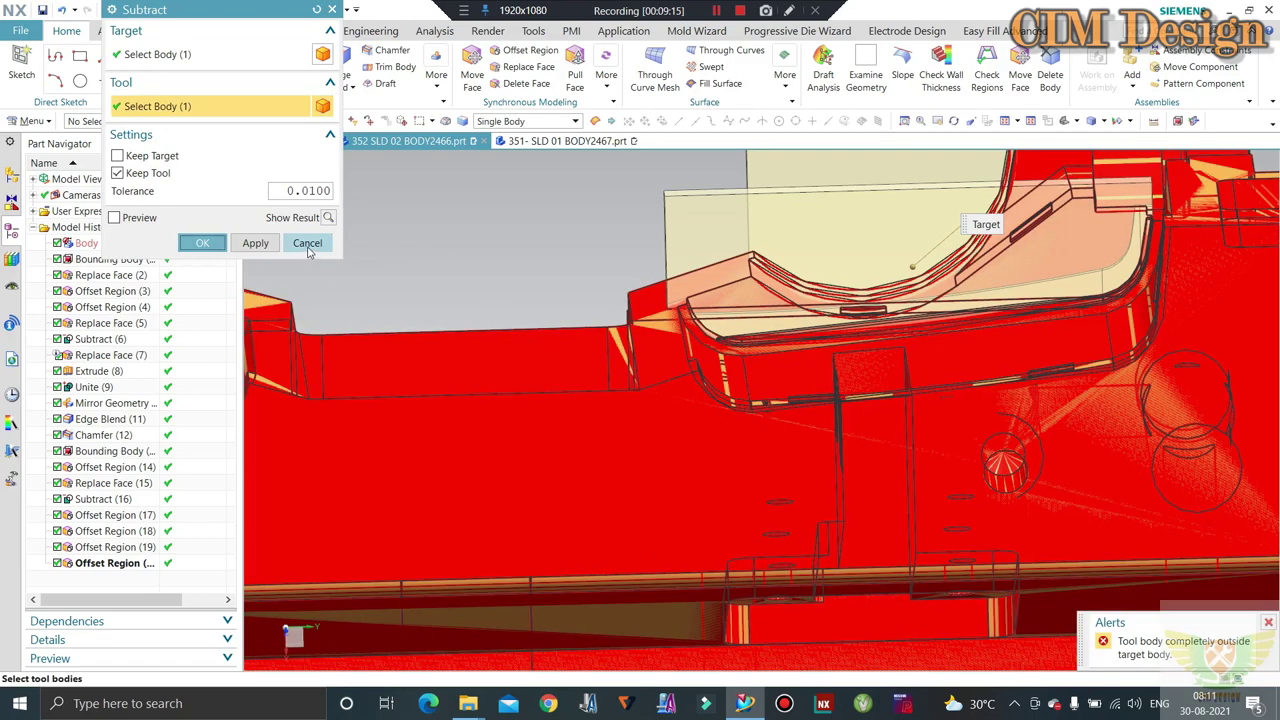
pyautogui.click(309, 243)
pyautogui.moveTo(606, 283)
pyautogui.mouseDown(button='middle')
pyautogui.moveTo(567, 216)
pyautogui.moveTo(1009, 317)
pyautogui.mouseUp(button='middle')
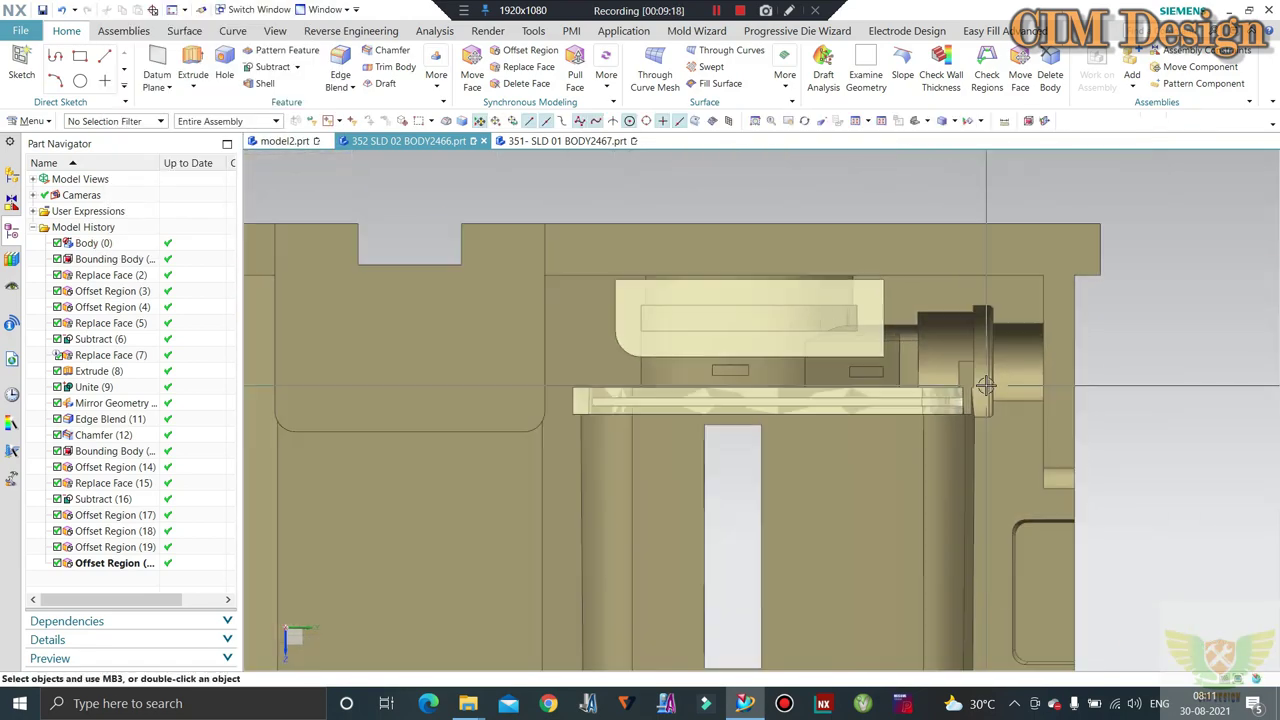
pyautogui.hotkey('ctrl', 'alt', 'f')
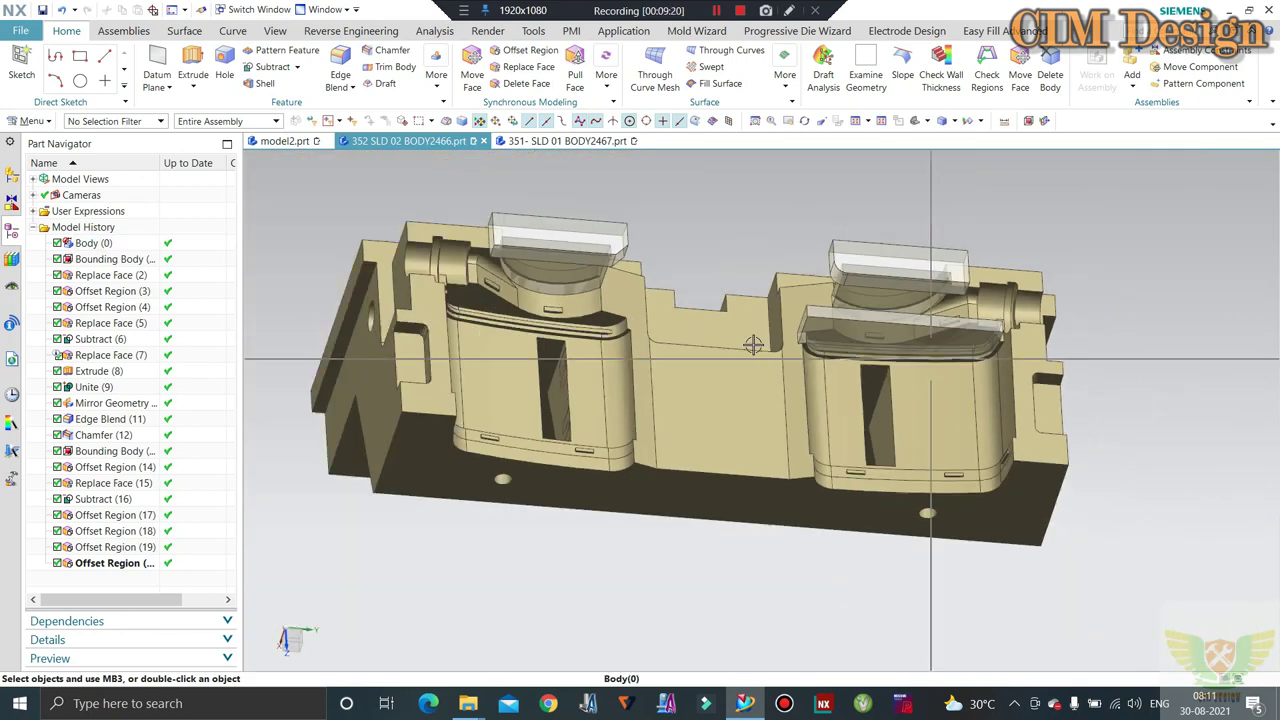
pyautogui.scroll(4, 850, 302)
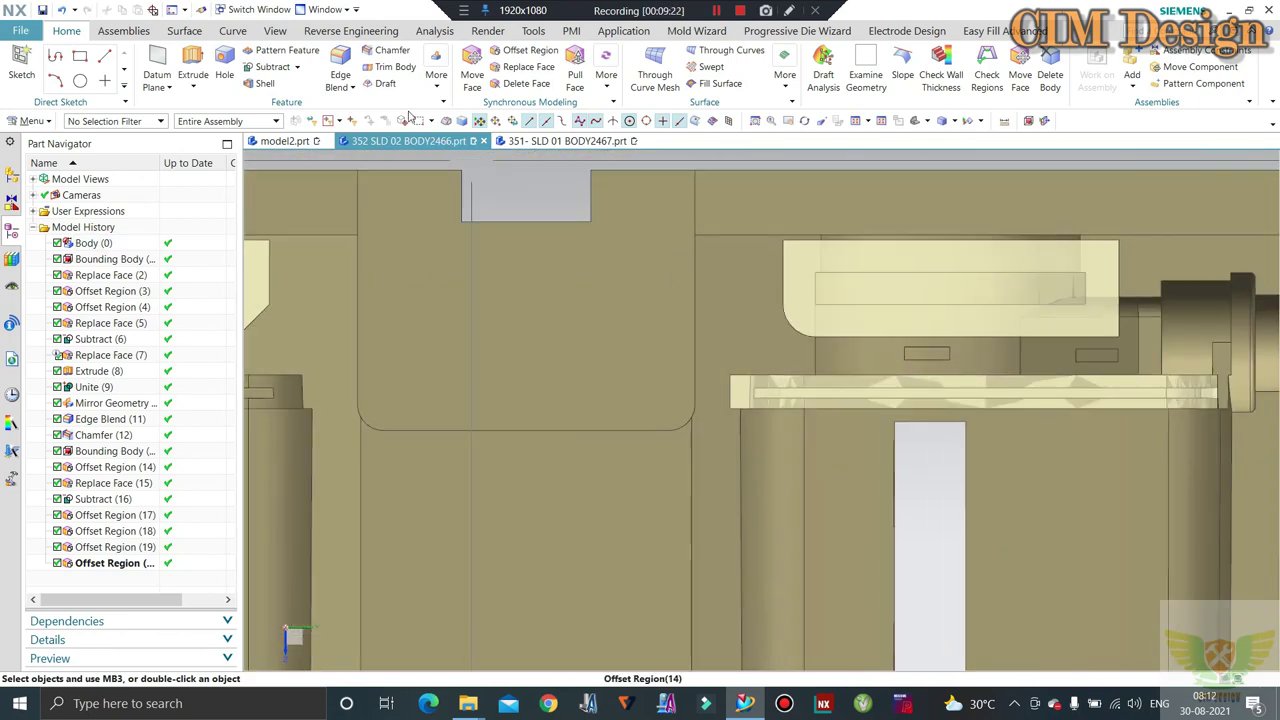
pyautogui.press('F4')
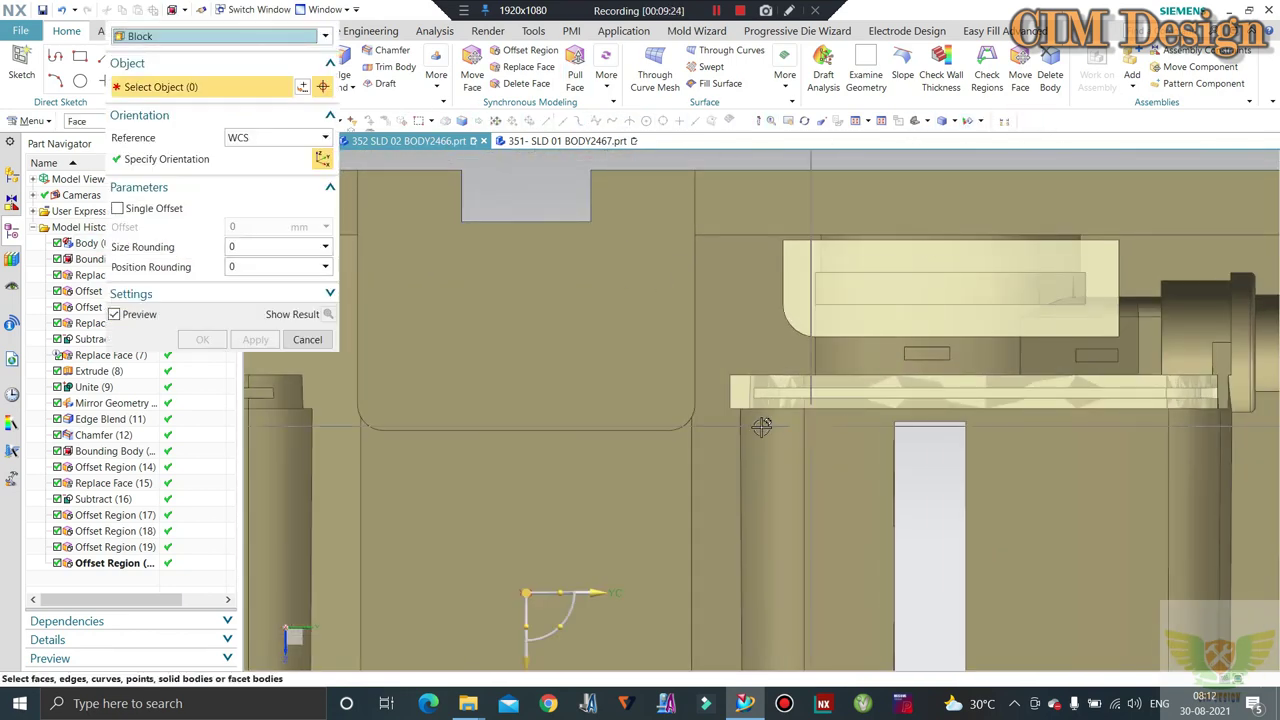
pyautogui.press('Home')
pyautogui.scroll(5, 800, 358)
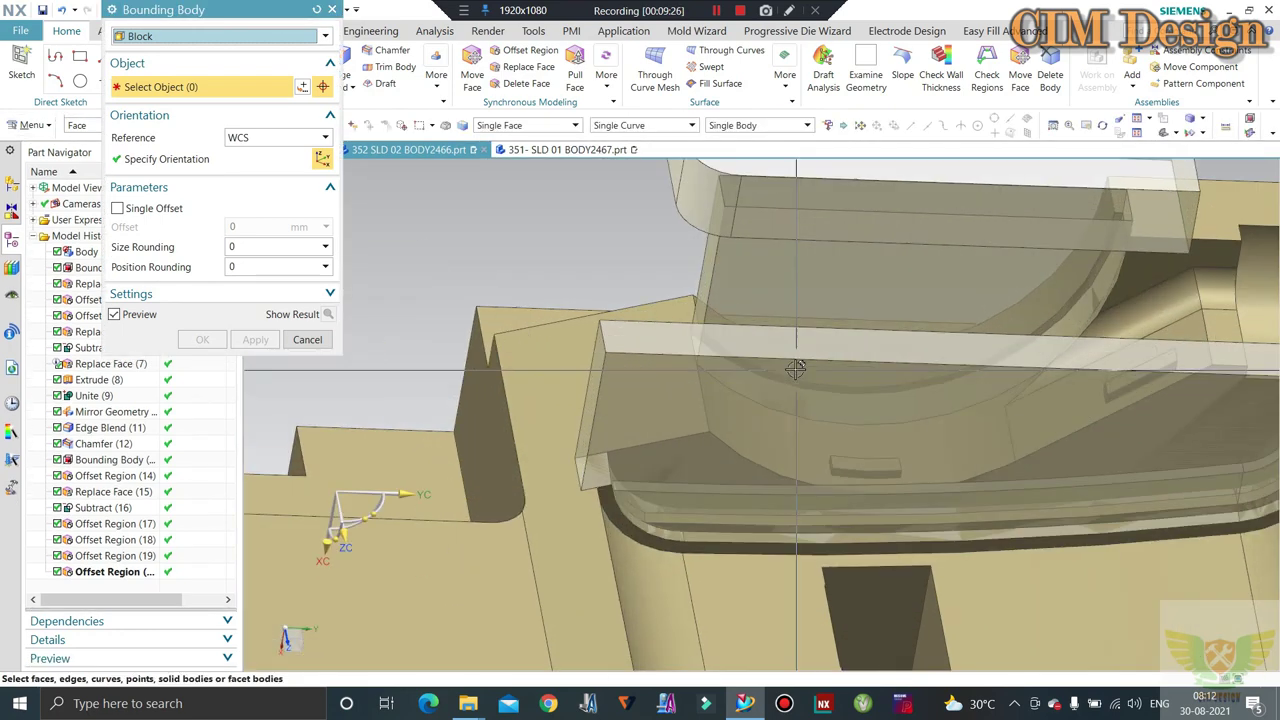
pyautogui.click(720, 330)
pyautogui.scroll(-3, 690, 341)
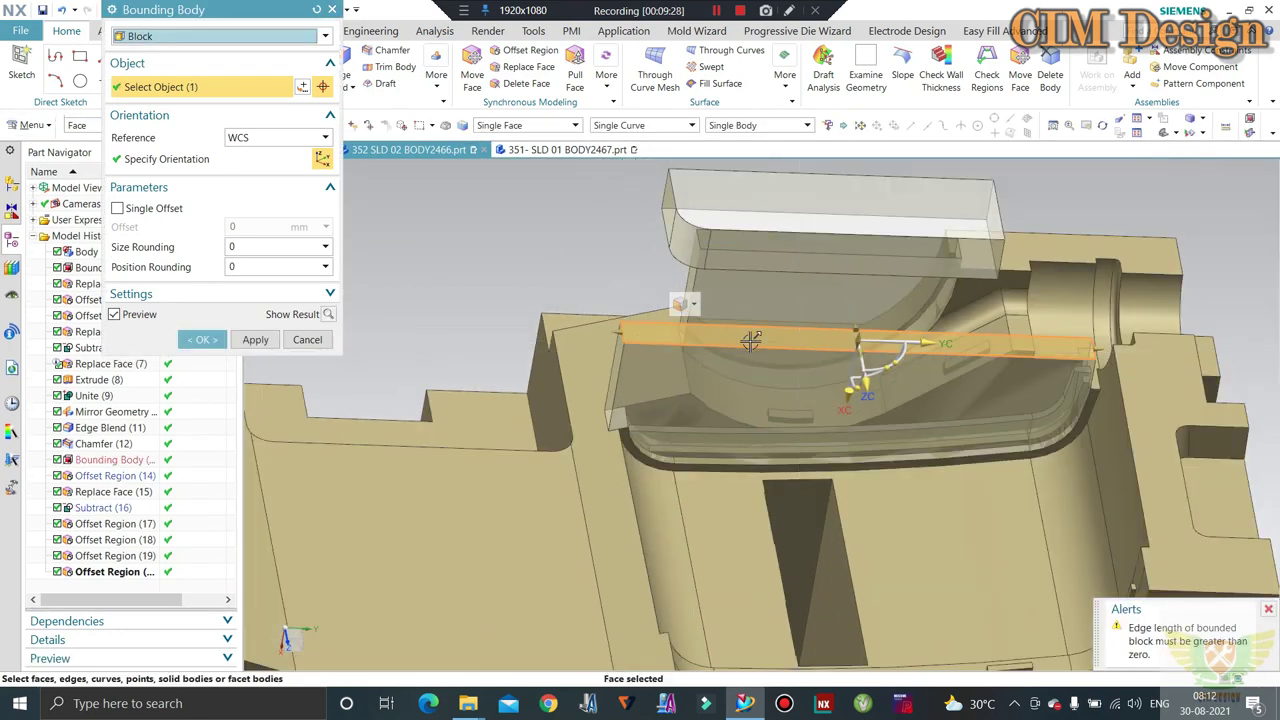
pyautogui.moveTo(1052, 306); pyautogui.dragTo(533, 303, button='middle')
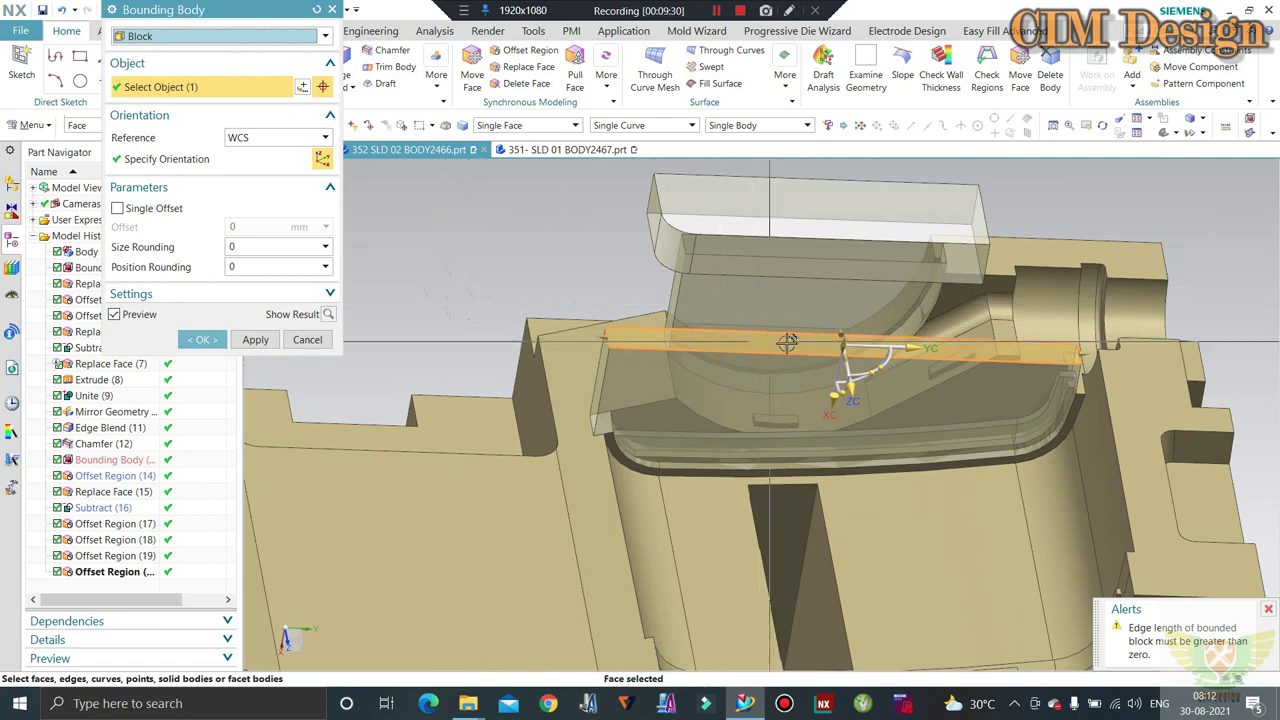
pyautogui.scroll(2, 843, 347)
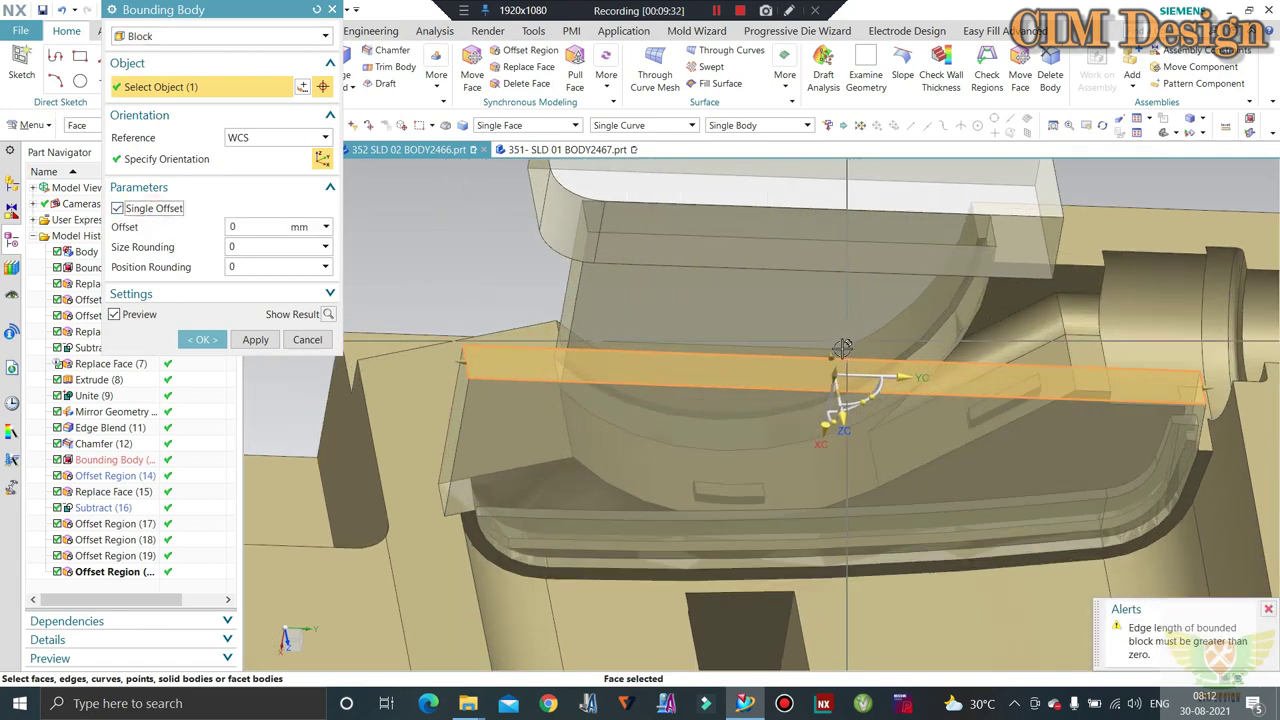
pyautogui.moveTo(836, 362); pyautogui.dragTo(606, 332)
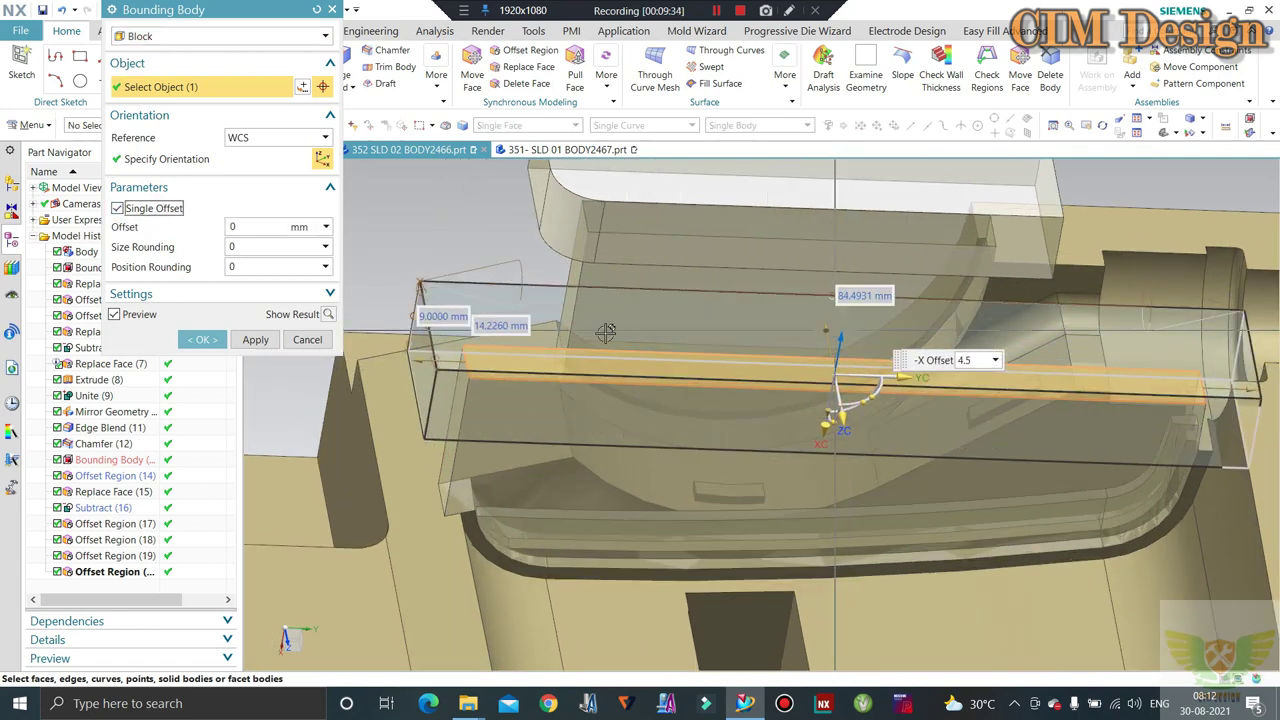
pyautogui.moveTo(711, 320); pyautogui.dragTo(733, 289, button='middle')
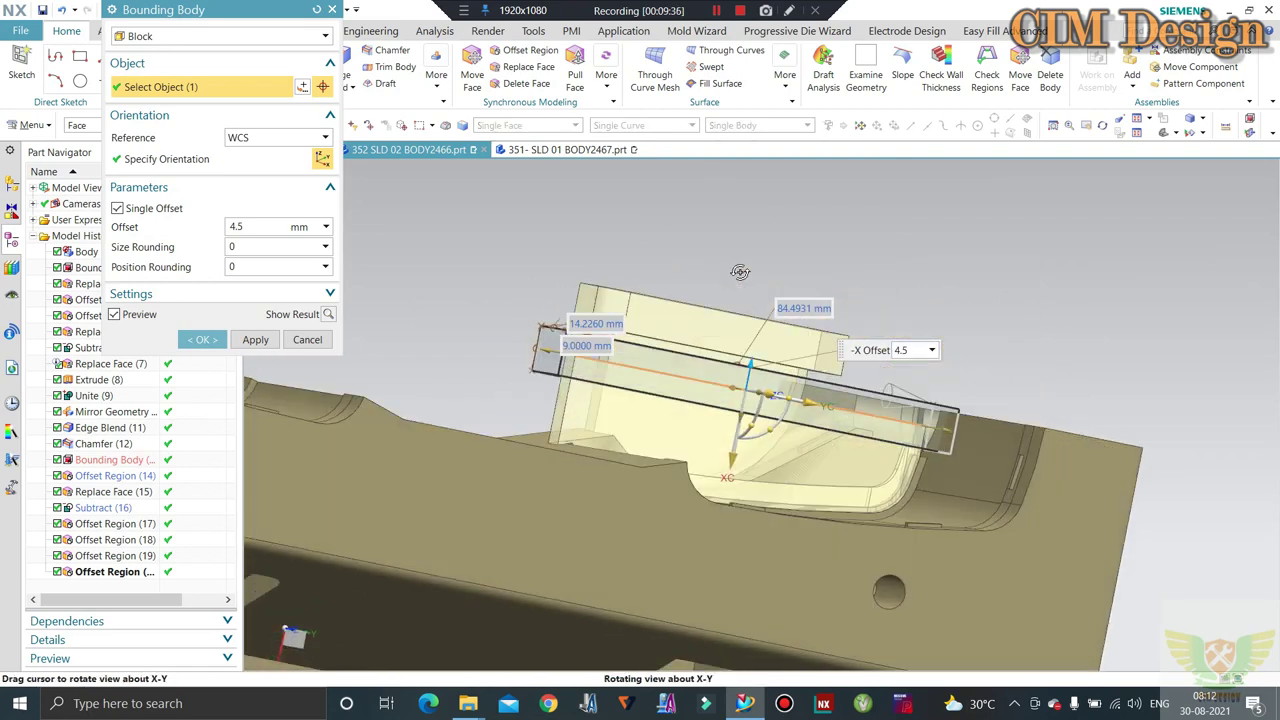
pyautogui.click(167, 208)
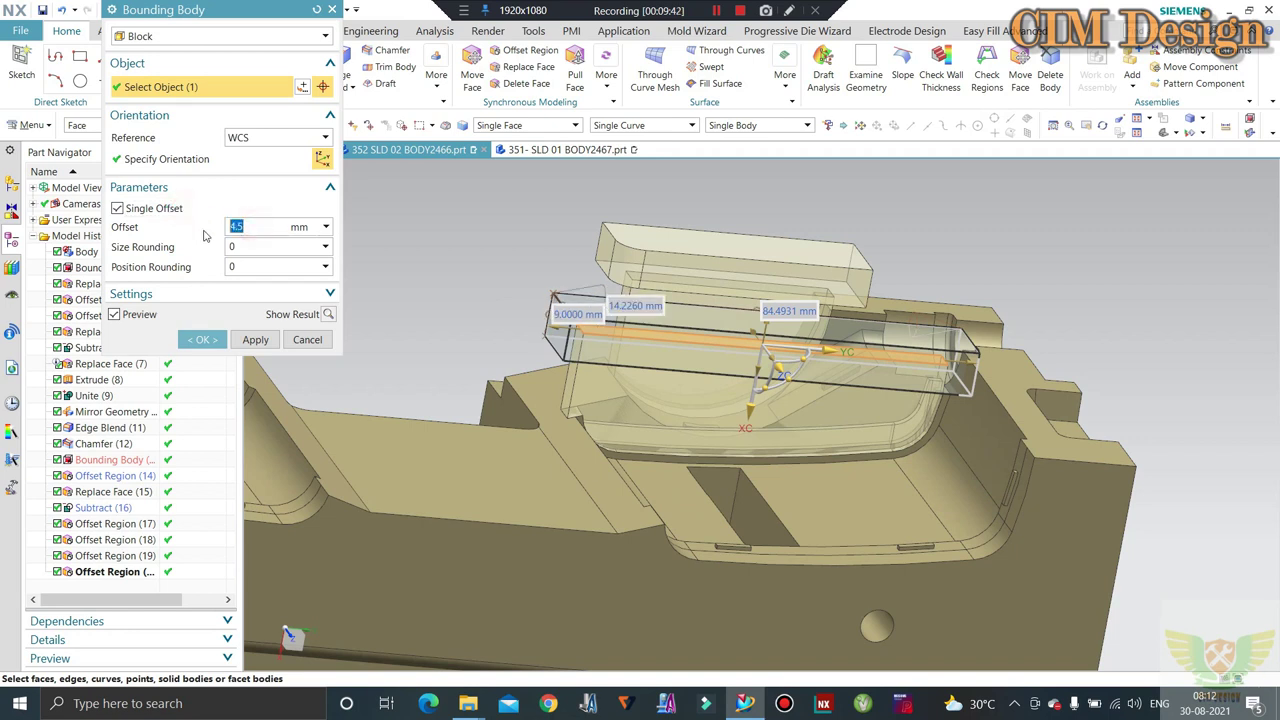
pyautogui.write('0')
pyautogui.press('Return')
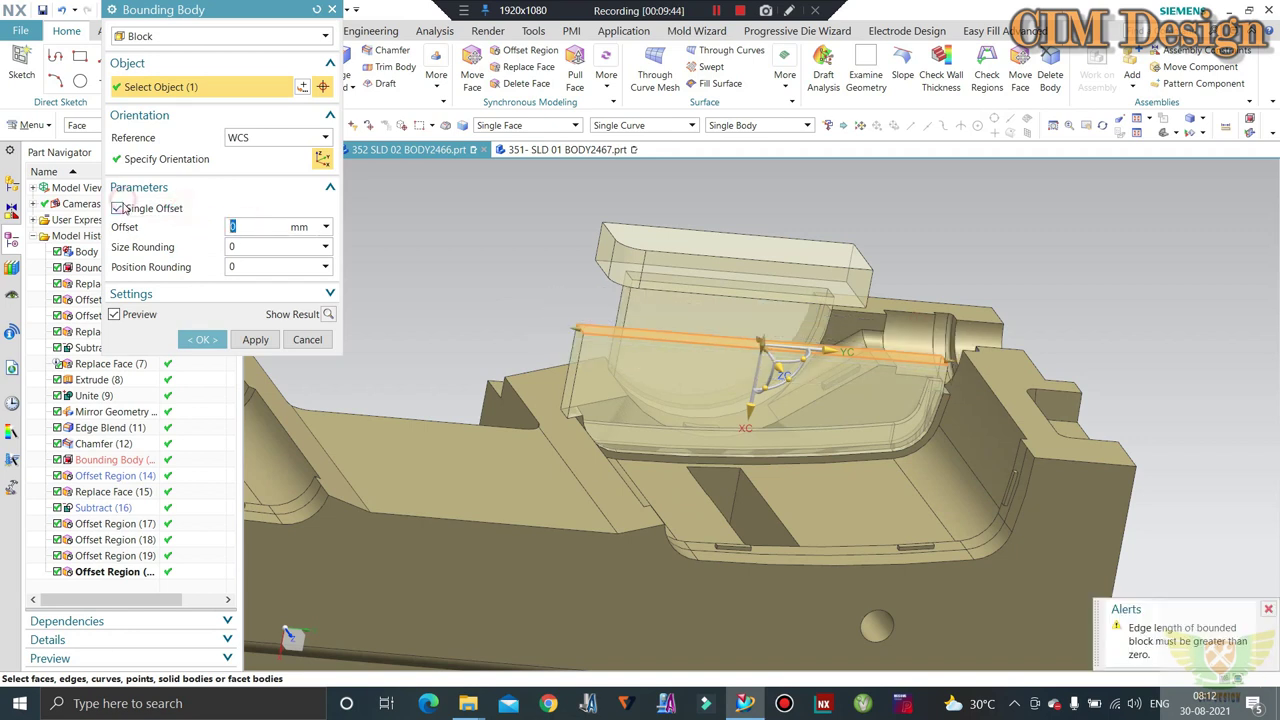
pyautogui.scroll(1, 765, 342)
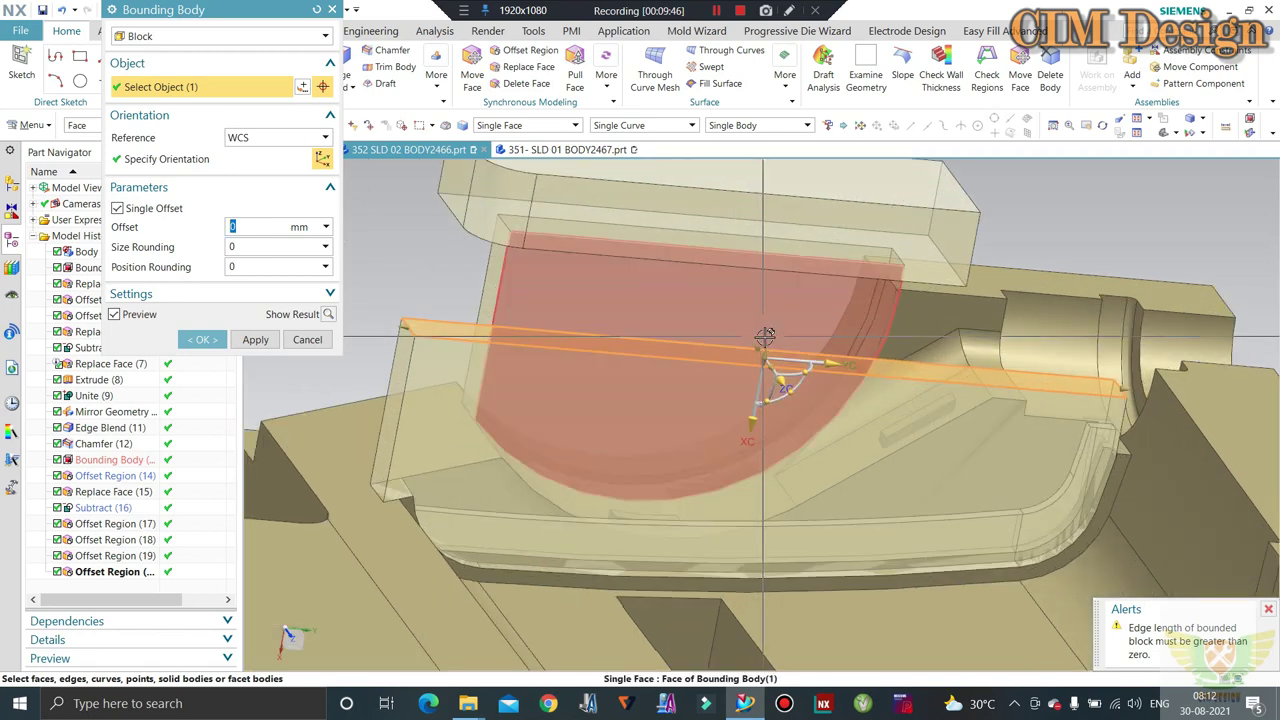
pyautogui.scroll(1, 771, 345)
pyautogui.write('1.5')
pyautogui.press('Return')
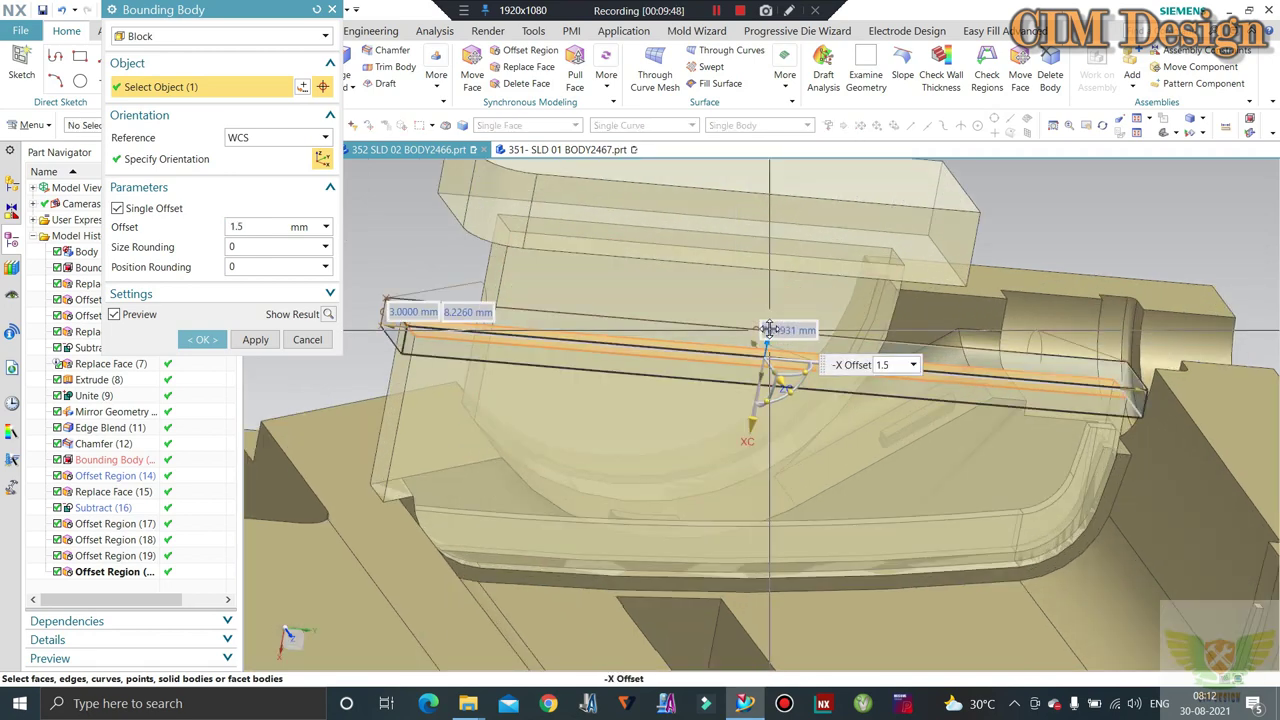
pyautogui.write('2')
pyautogui.press('Return')
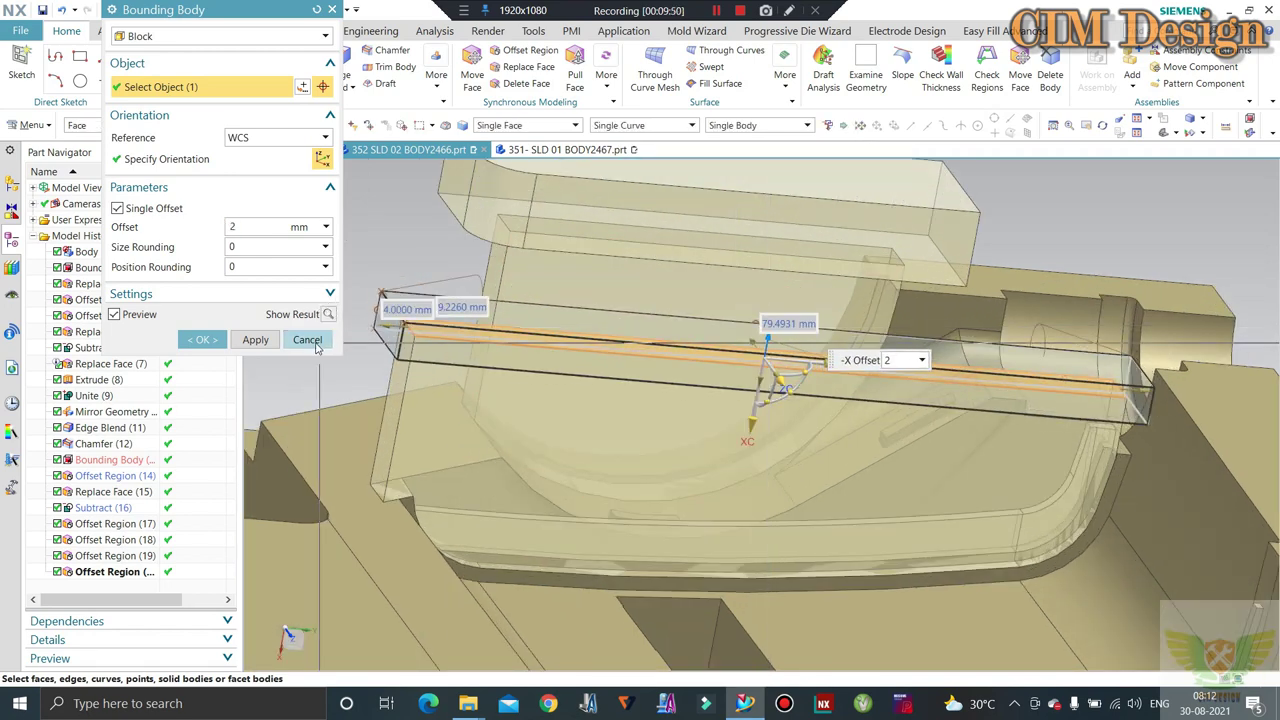
pyautogui.click(307, 340)
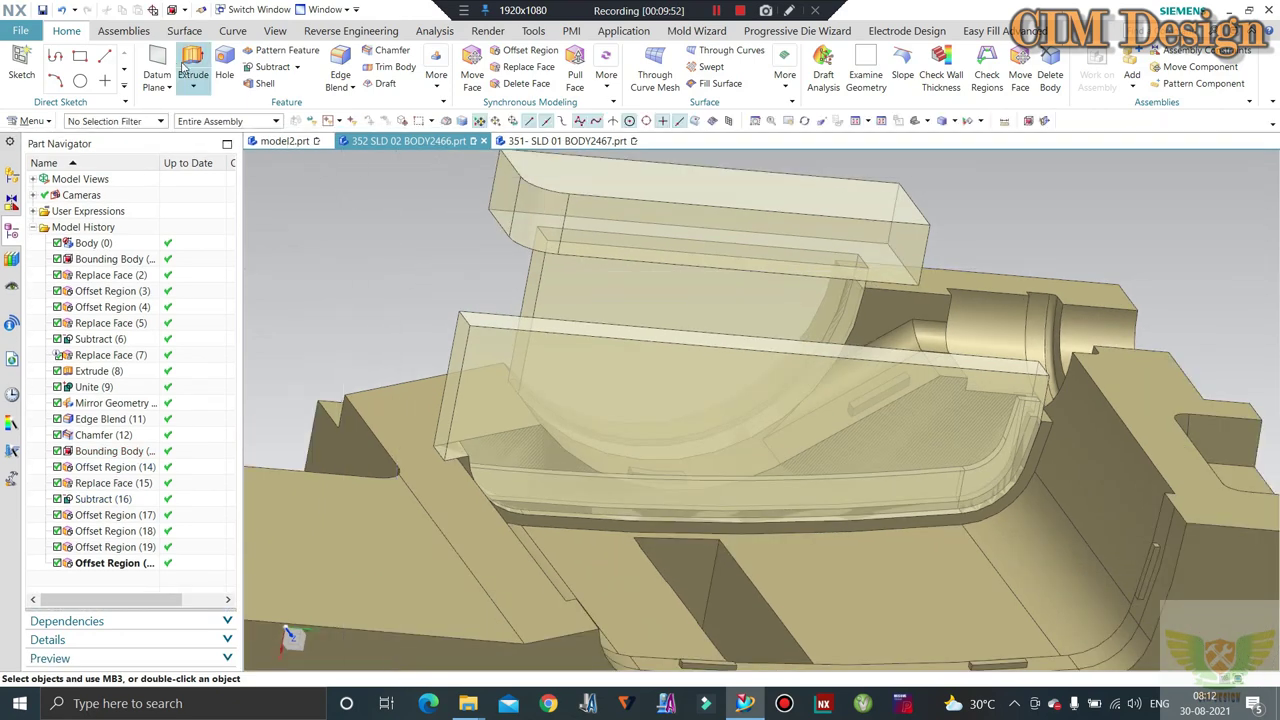
# Cancel the Extrude and draw a 92 × 16 rectangle enclosing the rib block in a new sketch
pyautogui.click(194, 63)
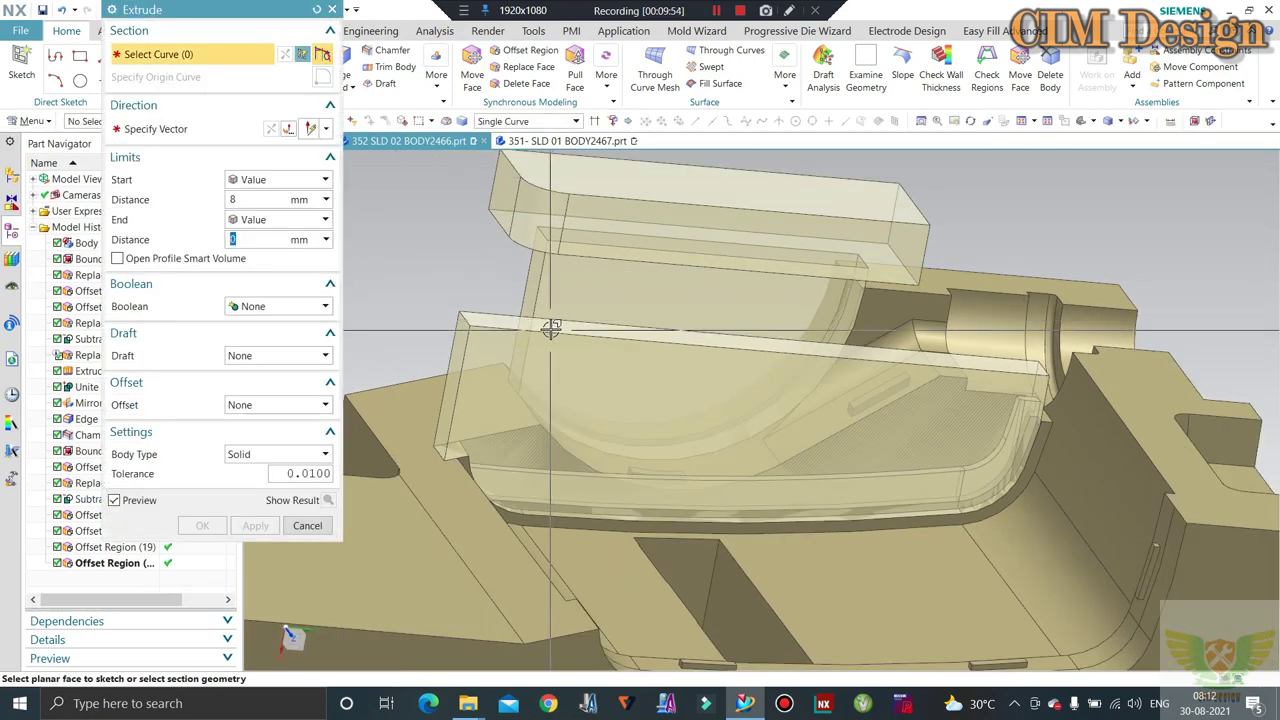
pyautogui.press('Escape')
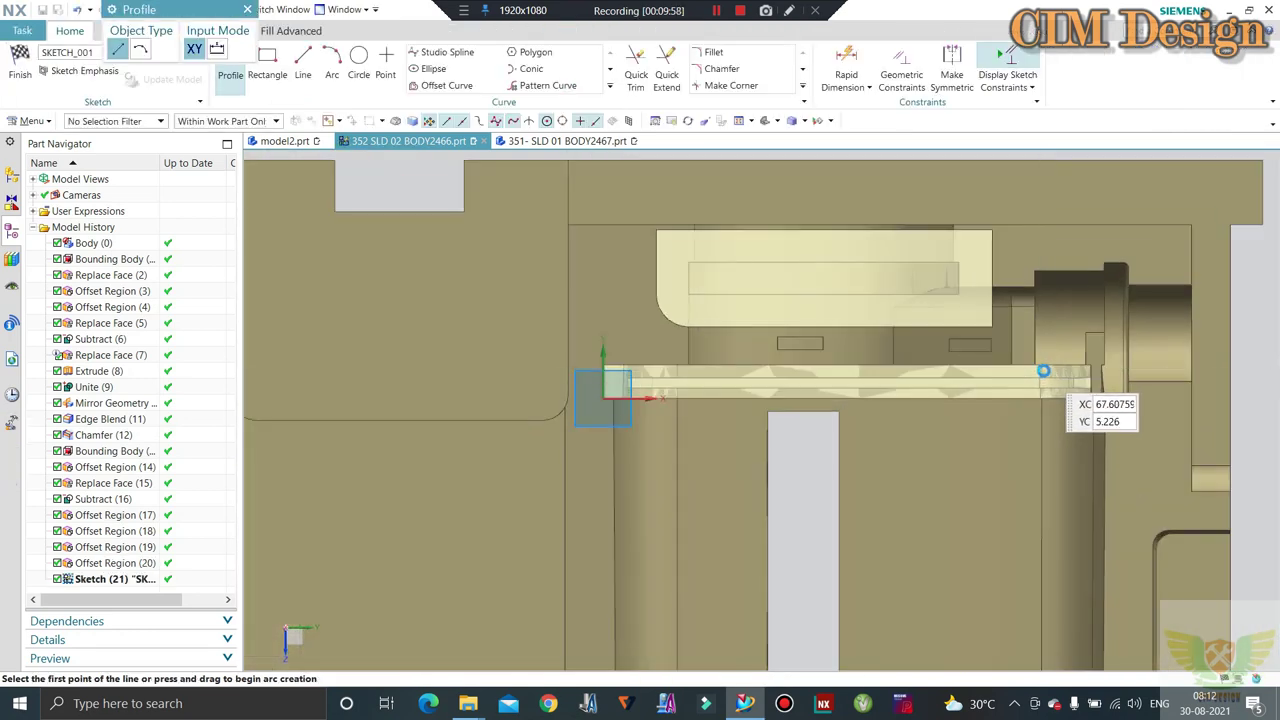
pyautogui.click(268, 58)
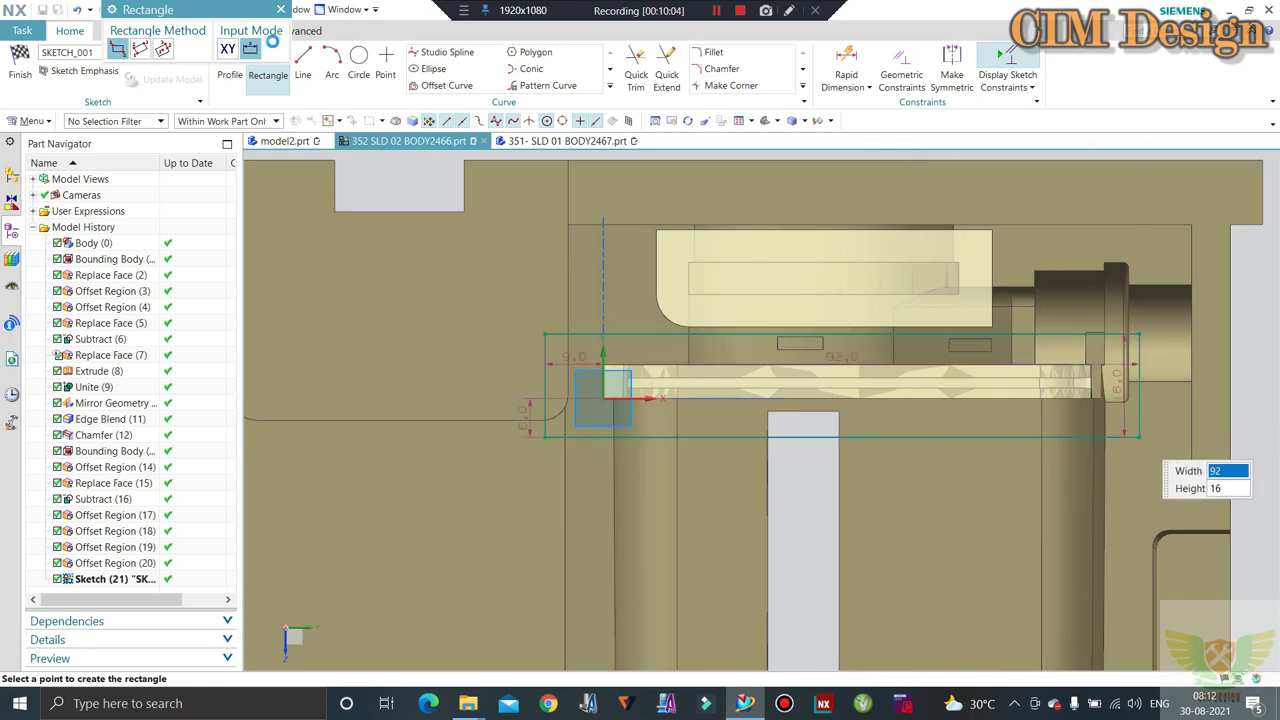
pyautogui.click(281, 10)
pyautogui.scroll(-3, 694, 330)
# Orbit around the sketch rectangle, then view the sketch plane head-on
pyautogui.moveTo(694, 349); pyautogui.dragTo(692, 232, button='middle')
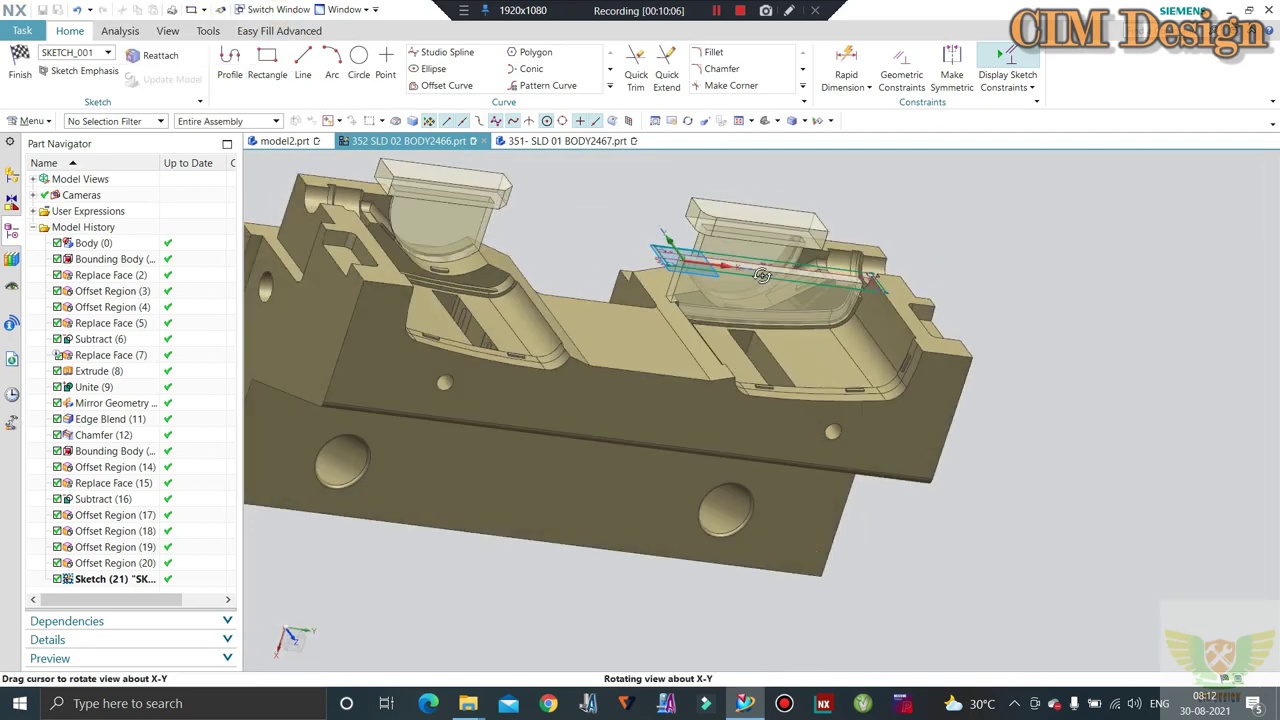
pyautogui.scroll(3, 677, 237)
pyautogui.scroll(3, 751, 266)
pyautogui.scroll(2, 751, 266)
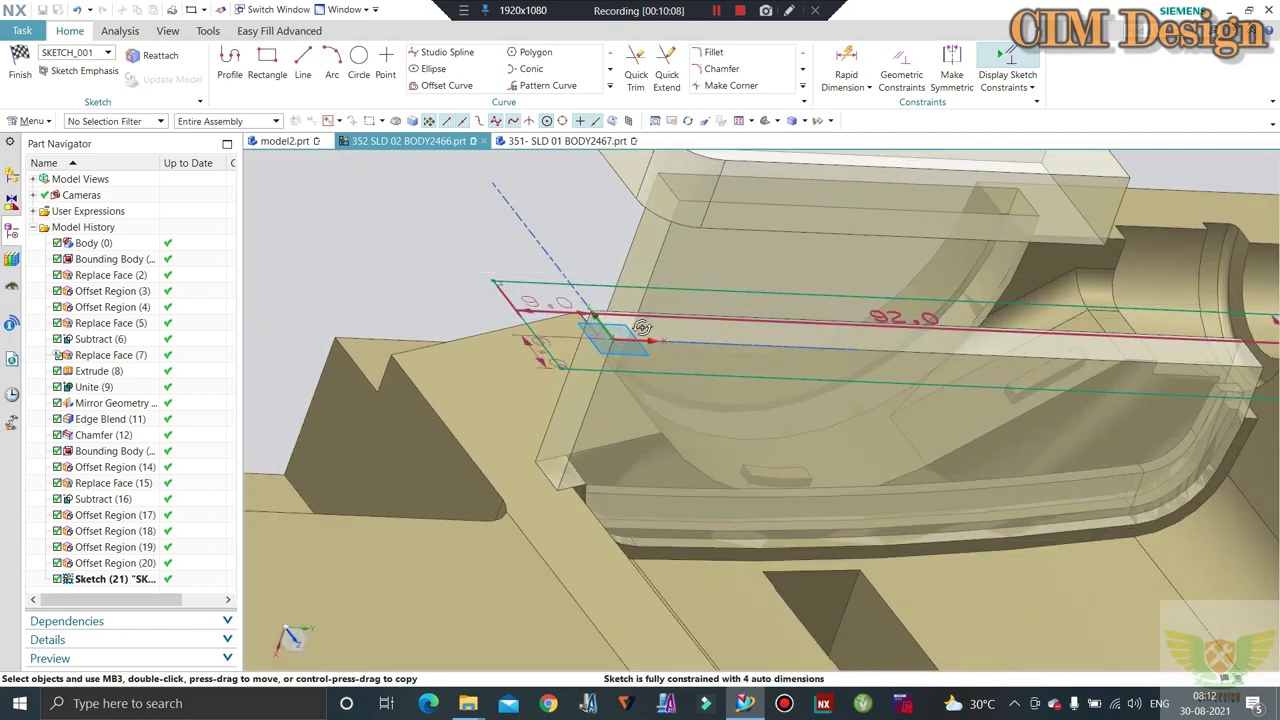
pyautogui.moveTo(751, 266)
pyautogui.mouseDown(button='middle')
pyautogui.moveTo(616, 362)
pyautogui.moveTo(791, 354)
pyautogui.mouseUp(button='middle')
pyautogui.scroll(-3, 791, 354)
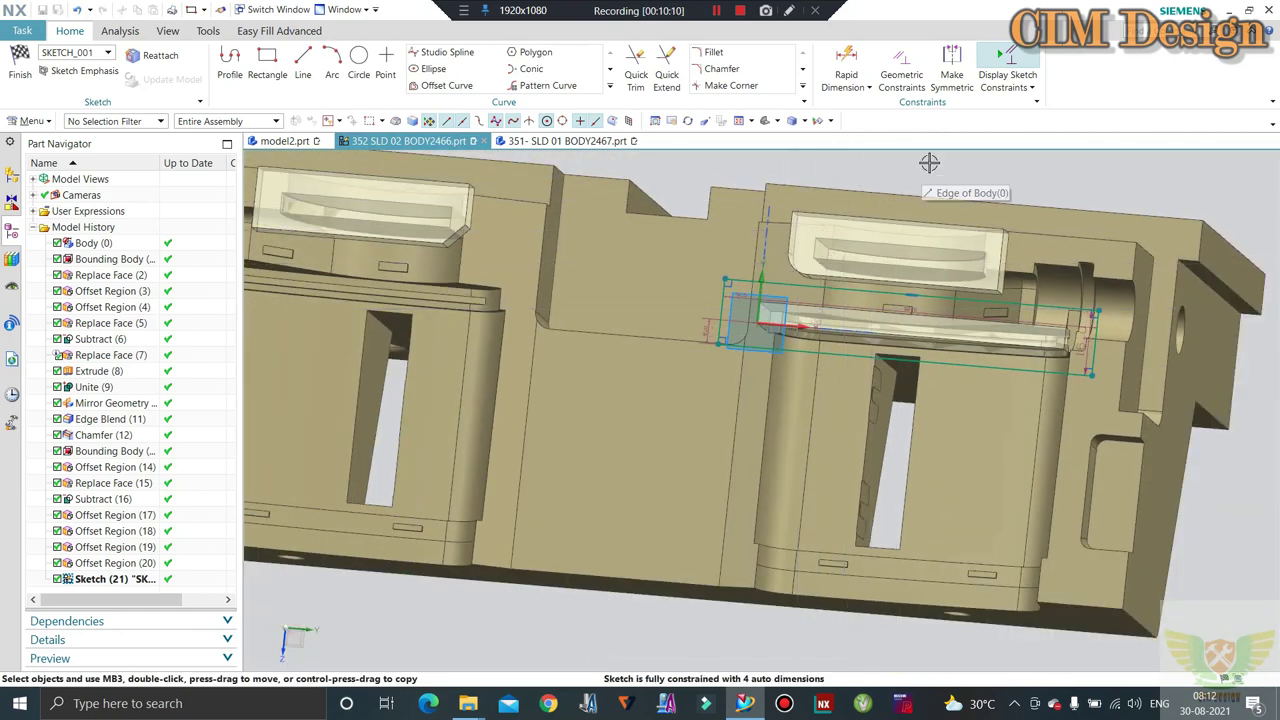
pyautogui.press('F8')
pyautogui.scroll(3, 770, 320)
pyautogui.scroll(2, 729, 299)
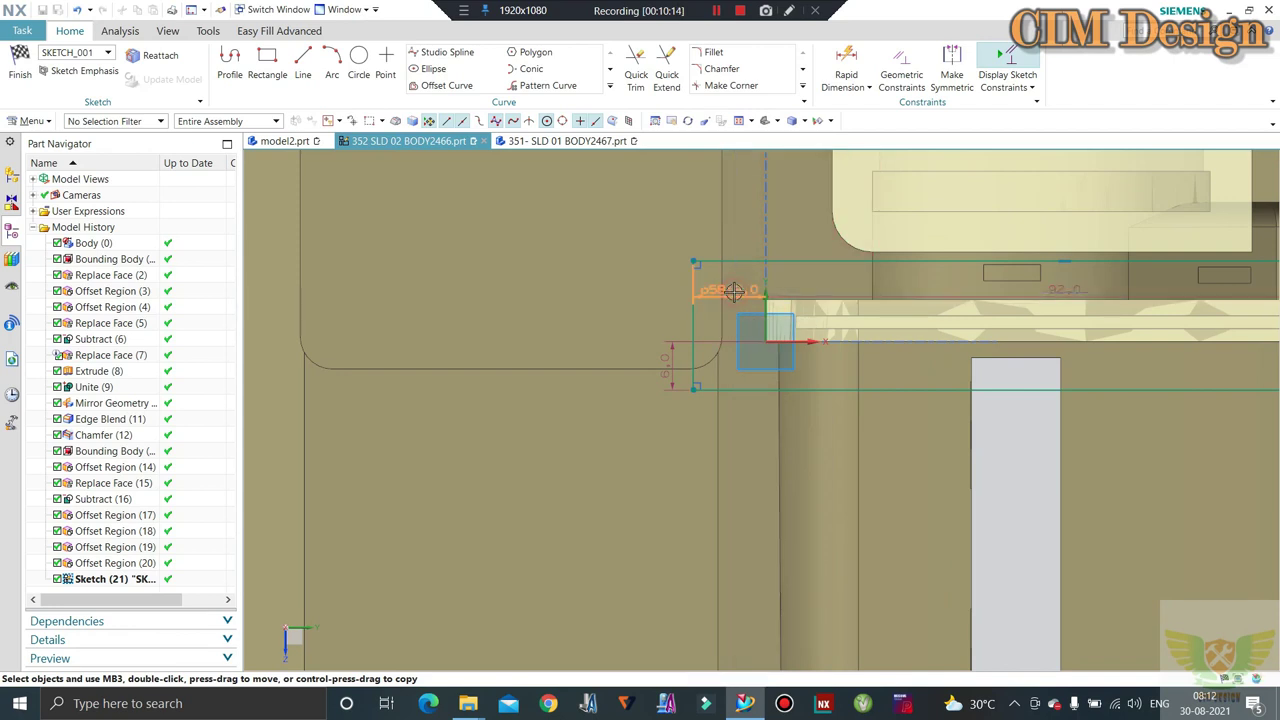
# Keep the p58 offset dimension at 5
pyautogui.doubleClick(733, 290)
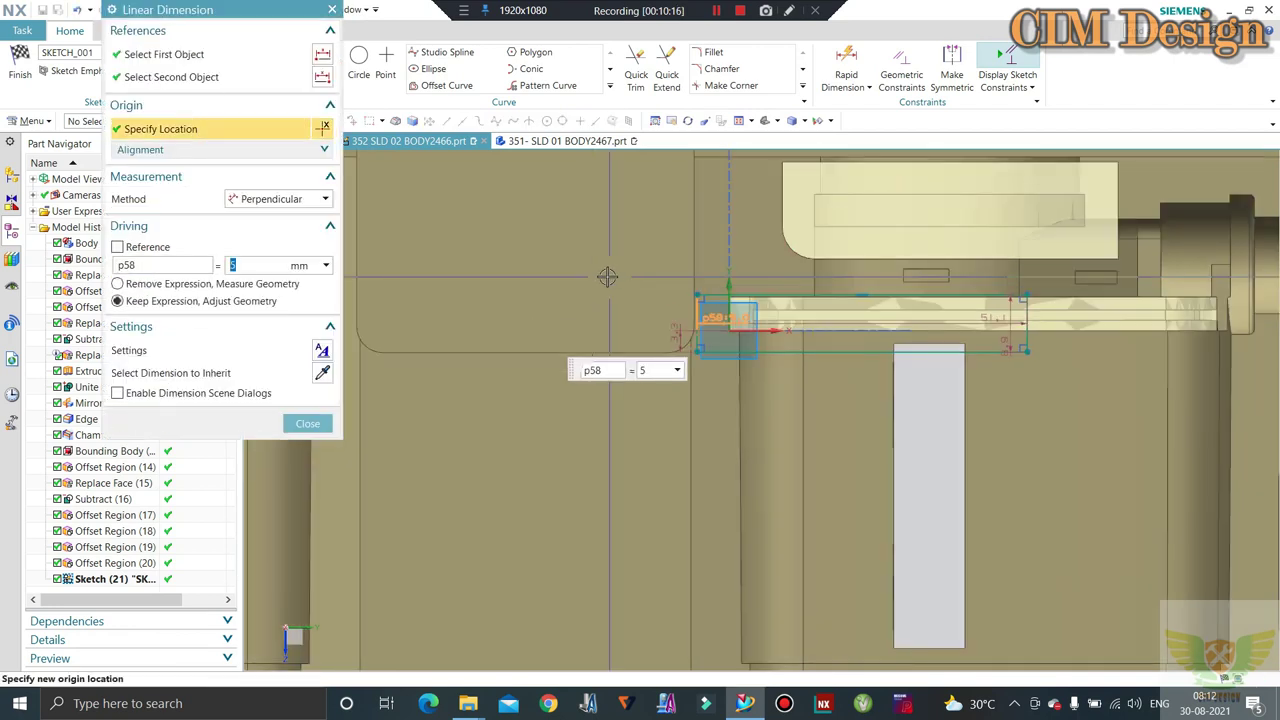
pyautogui.scroll(-2, 600, 285)
pyautogui.middleClick(970, 318)
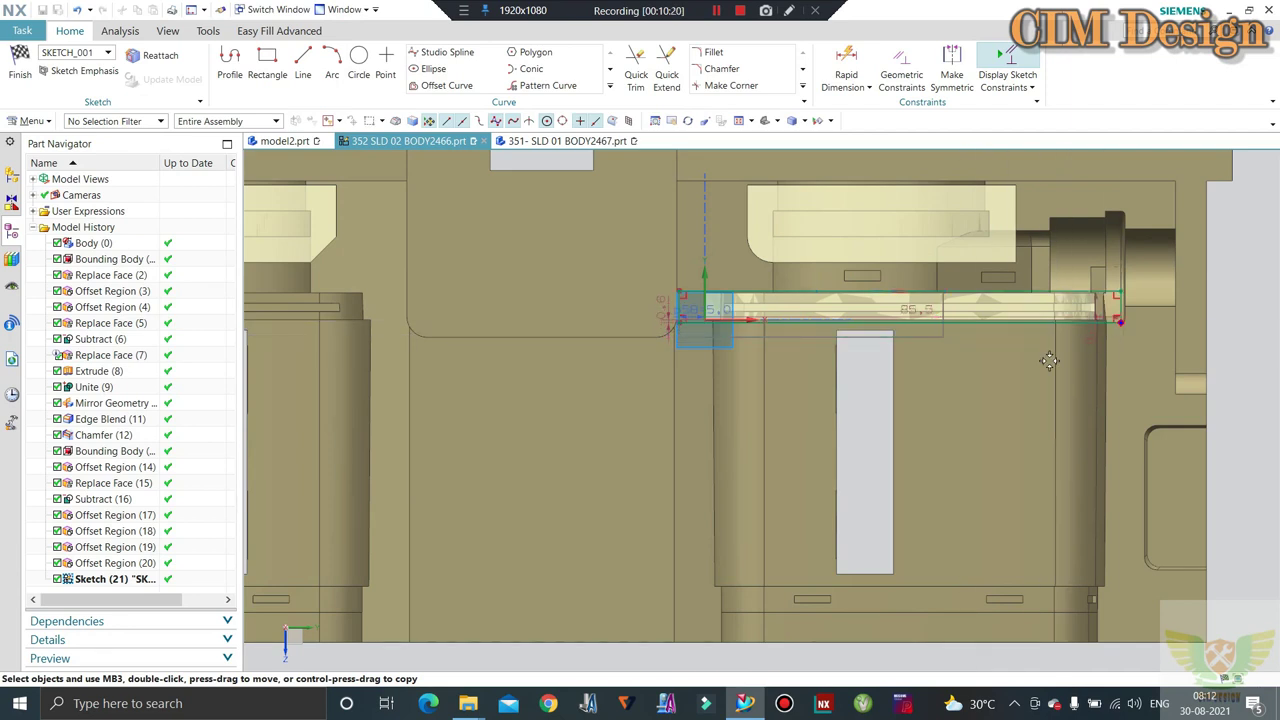
pyautogui.scroll(1, 1045, 336)
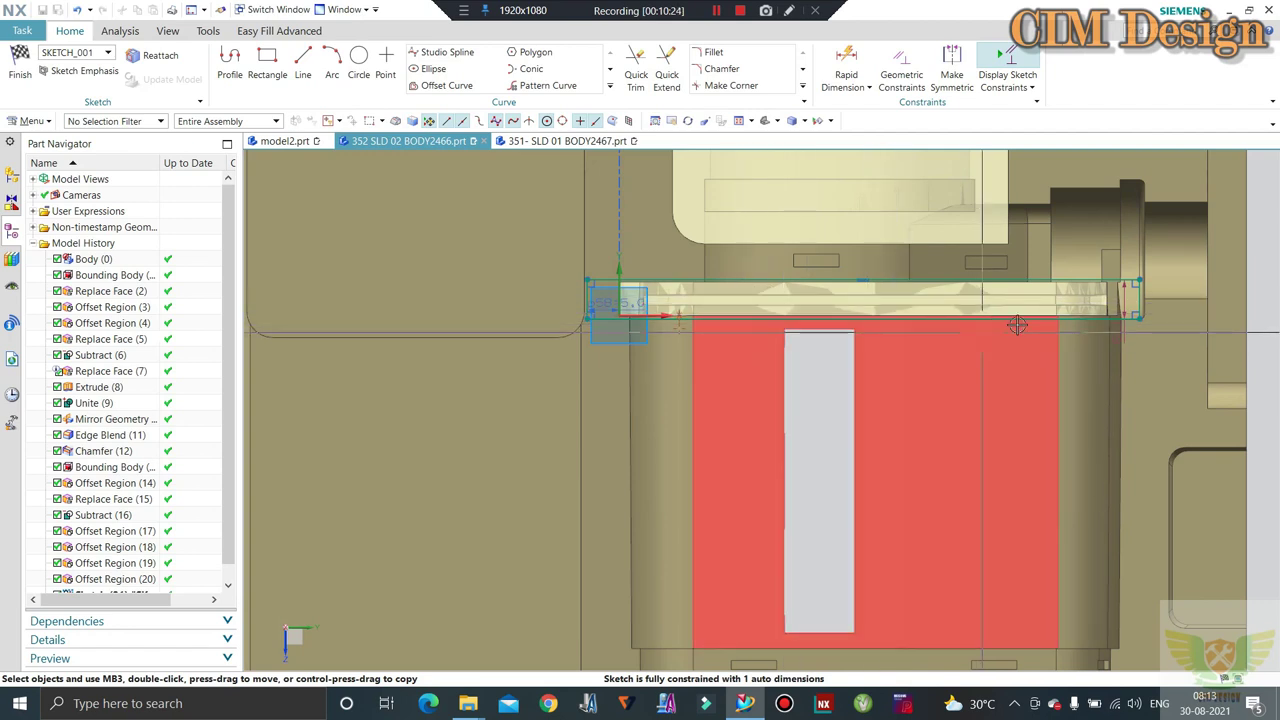
pyautogui.scroll(3, 655, 306)
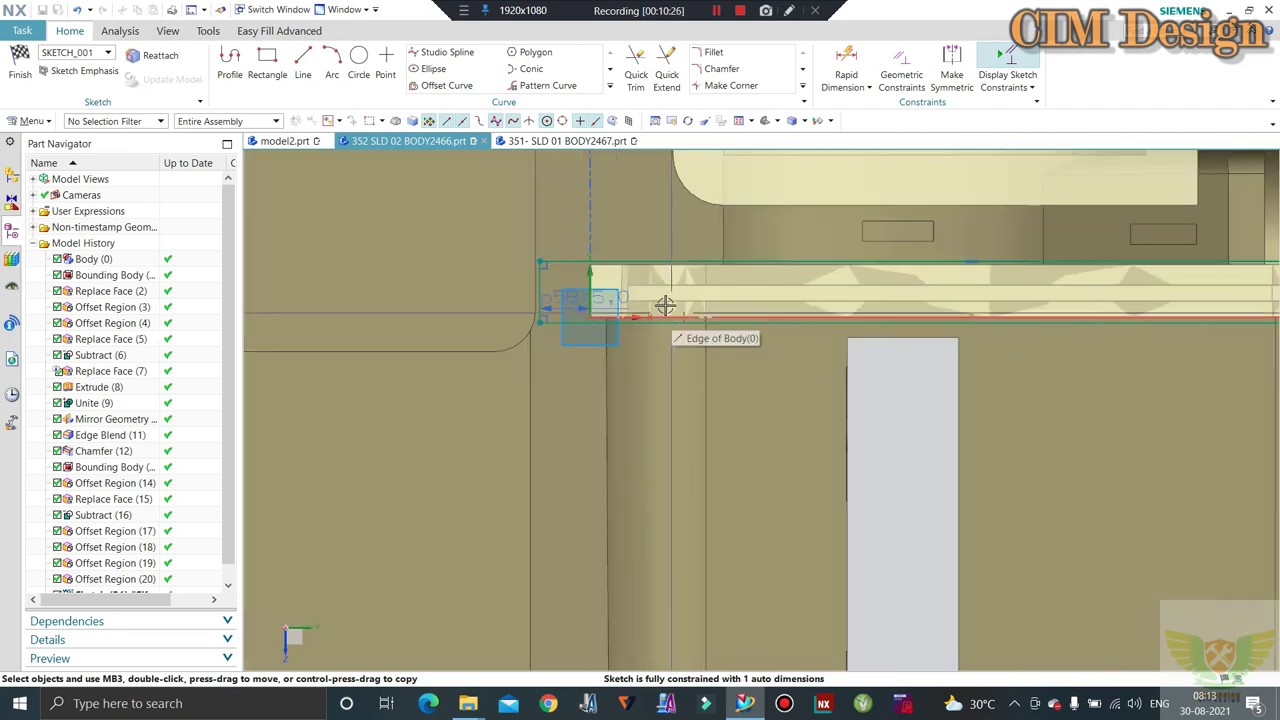
pyautogui.scroll(-3, 558, 320)
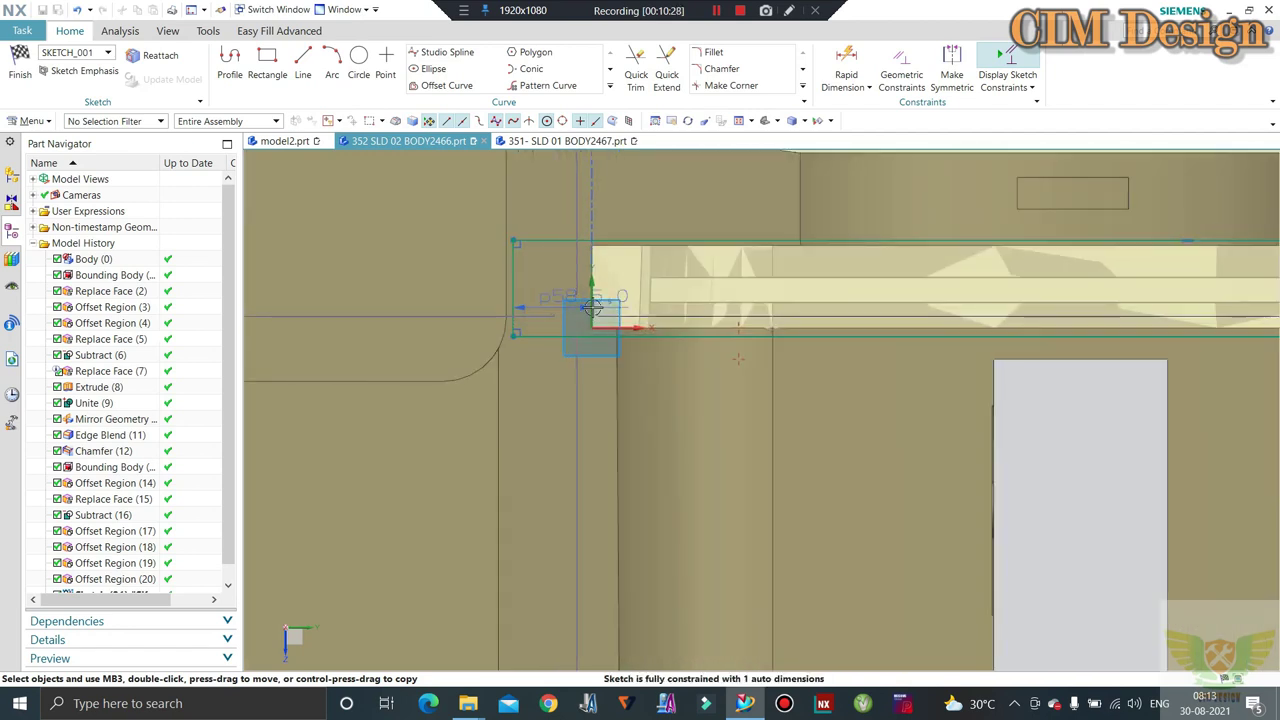
pyautogui.scroll(3, 831, 297)
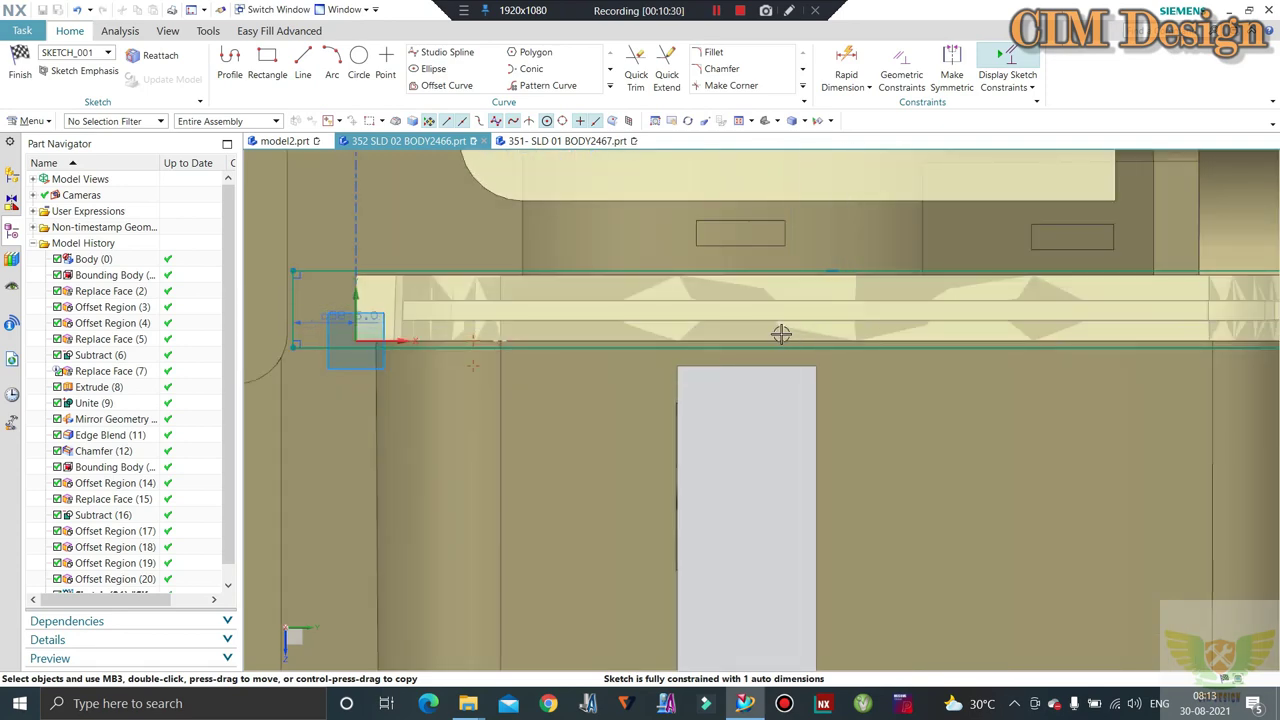
pyautogui.scroll(-2, 780, 336)
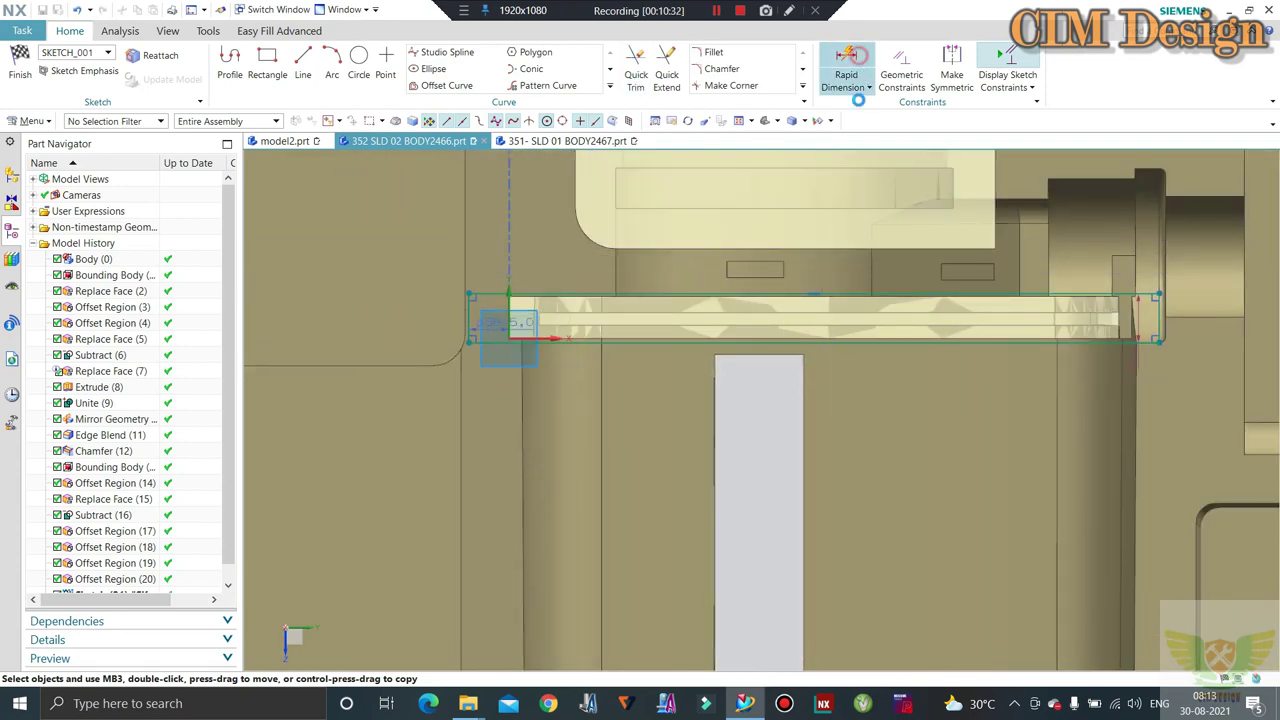
# Add a length dimension between two rectangle edges and dismiss the overconstrained warning
pyautogui.click(472, 345)
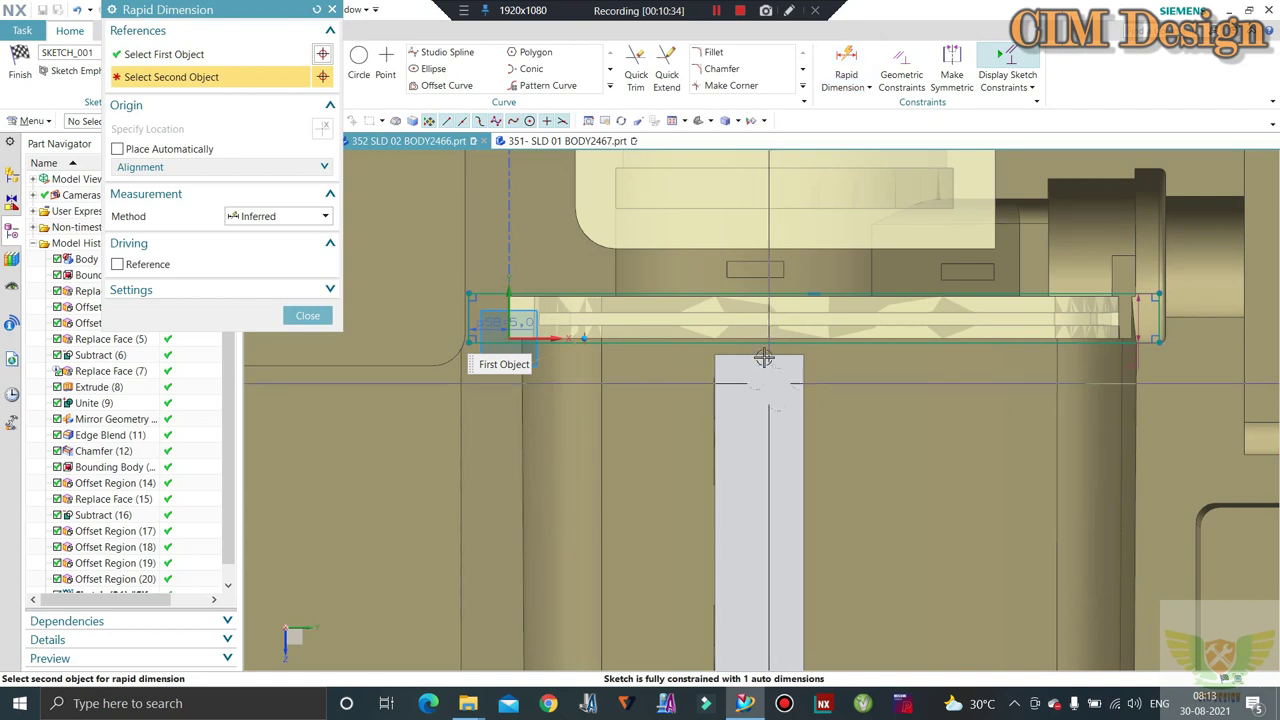
pyautogui.press('Escape')
pyautogui.click(846, 70)
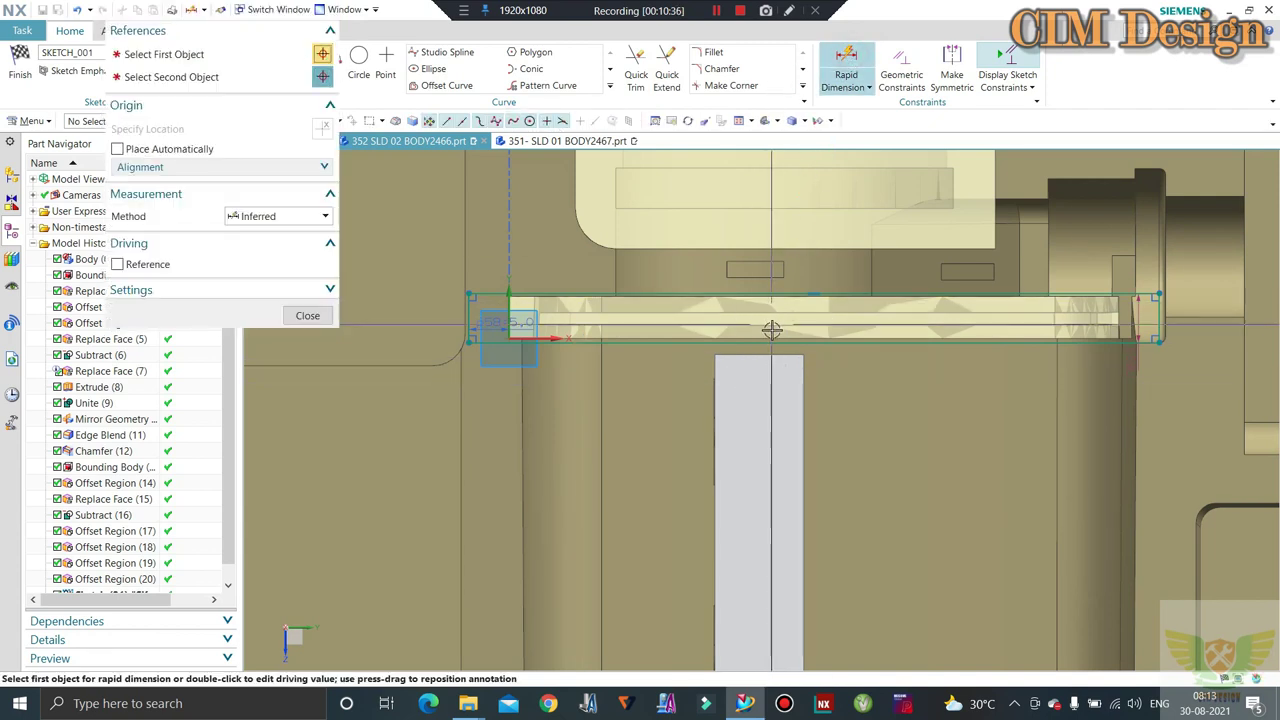
pyautogui.scroll(1, 770, 335)
pyautogui.click(763, 350)
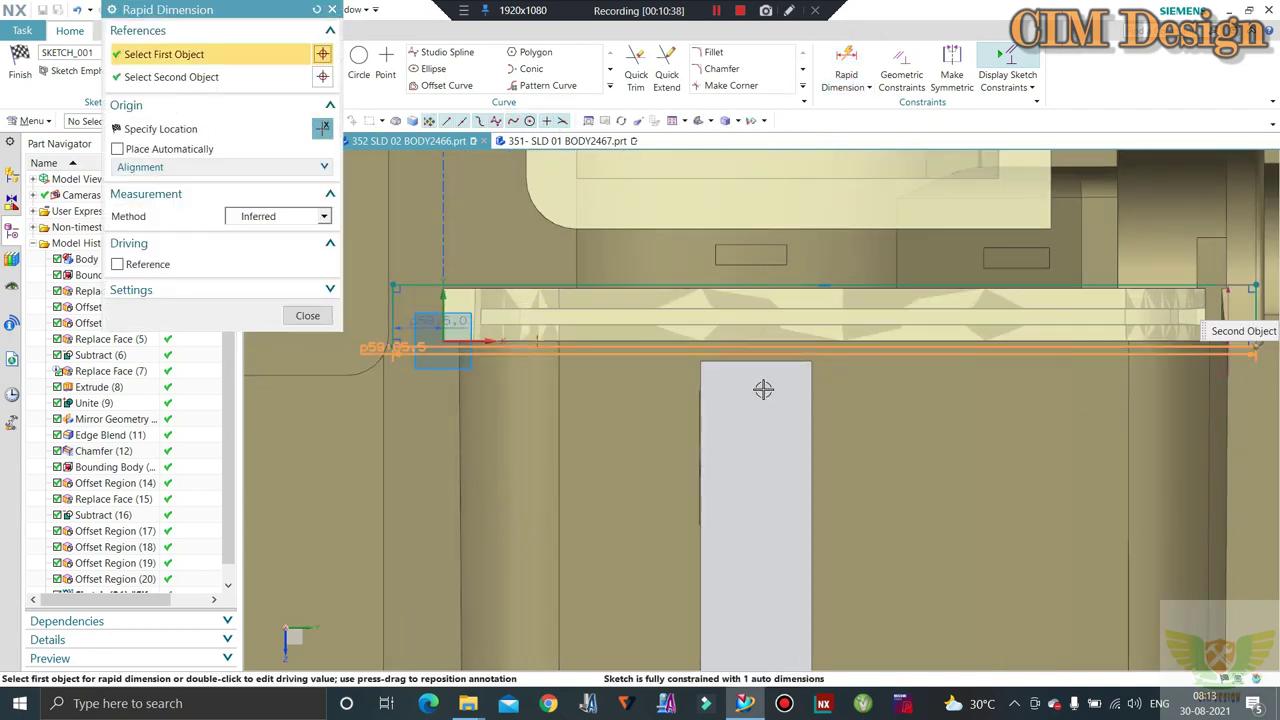
pyautogui.click(762, 386)
pyautogui.click(854, 418)
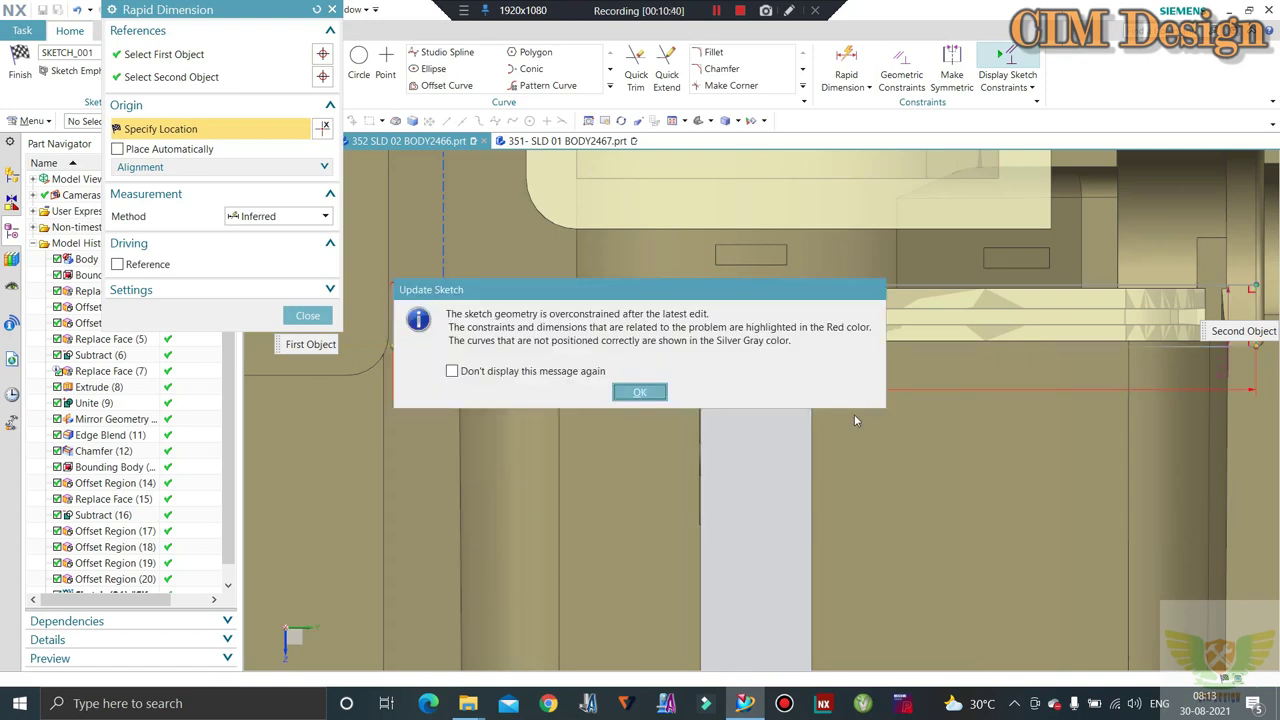
pyautogui.click(638, 392)
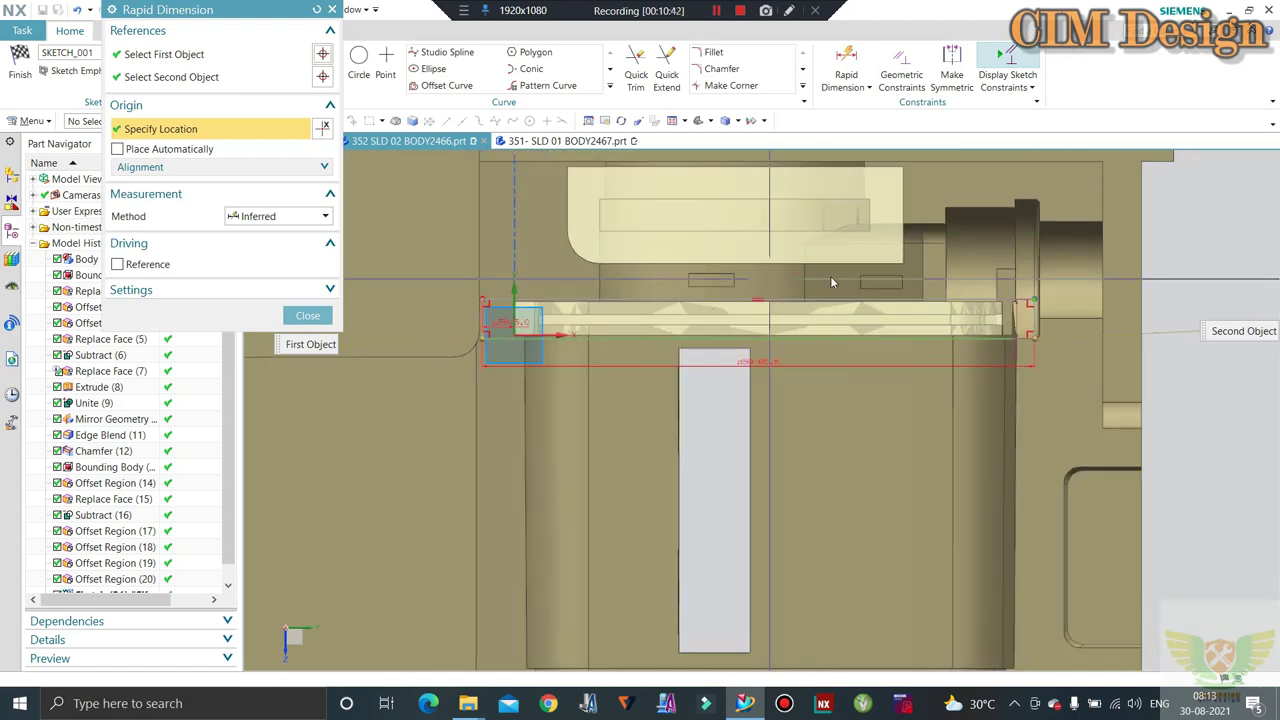
pyautogui.press('Escape')
pyautogui.scroll(1, 1107, 355)
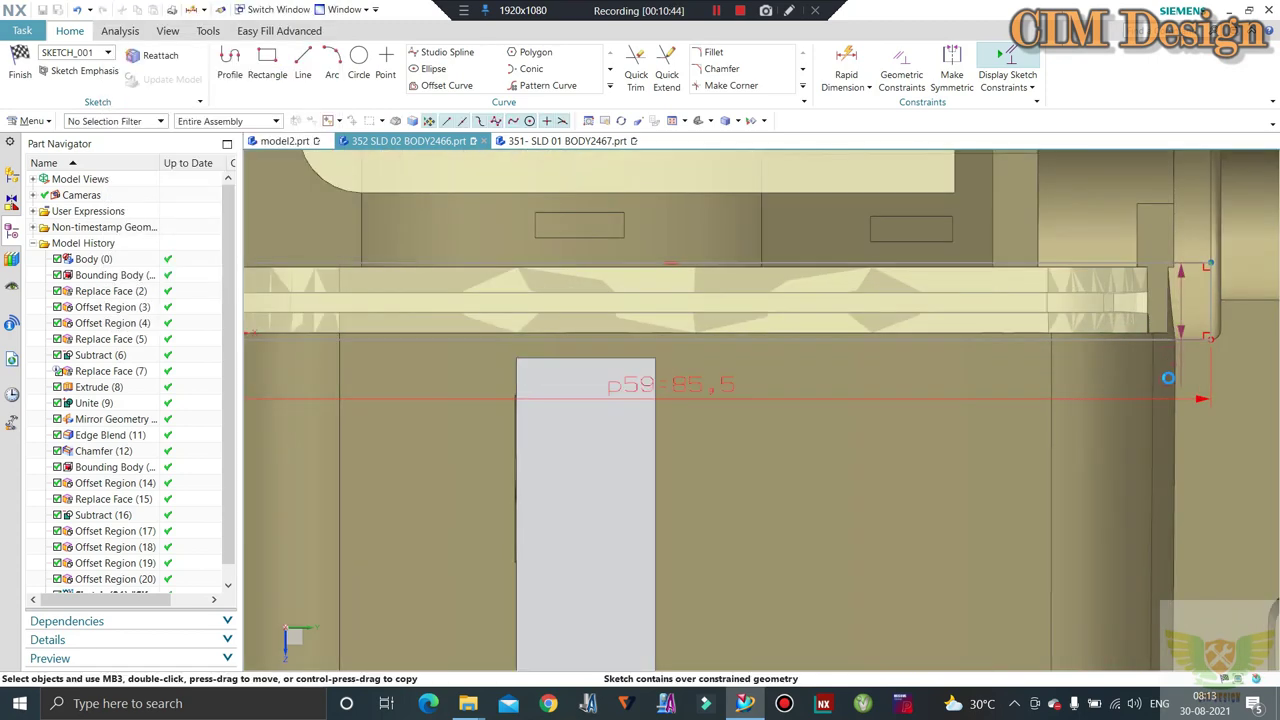
# Restore the unsolved line endpoint and pull the rectangle's right corner left to shorten it
pyautogui.rightClick(1235, 261)
pyautogui.press('Escape')
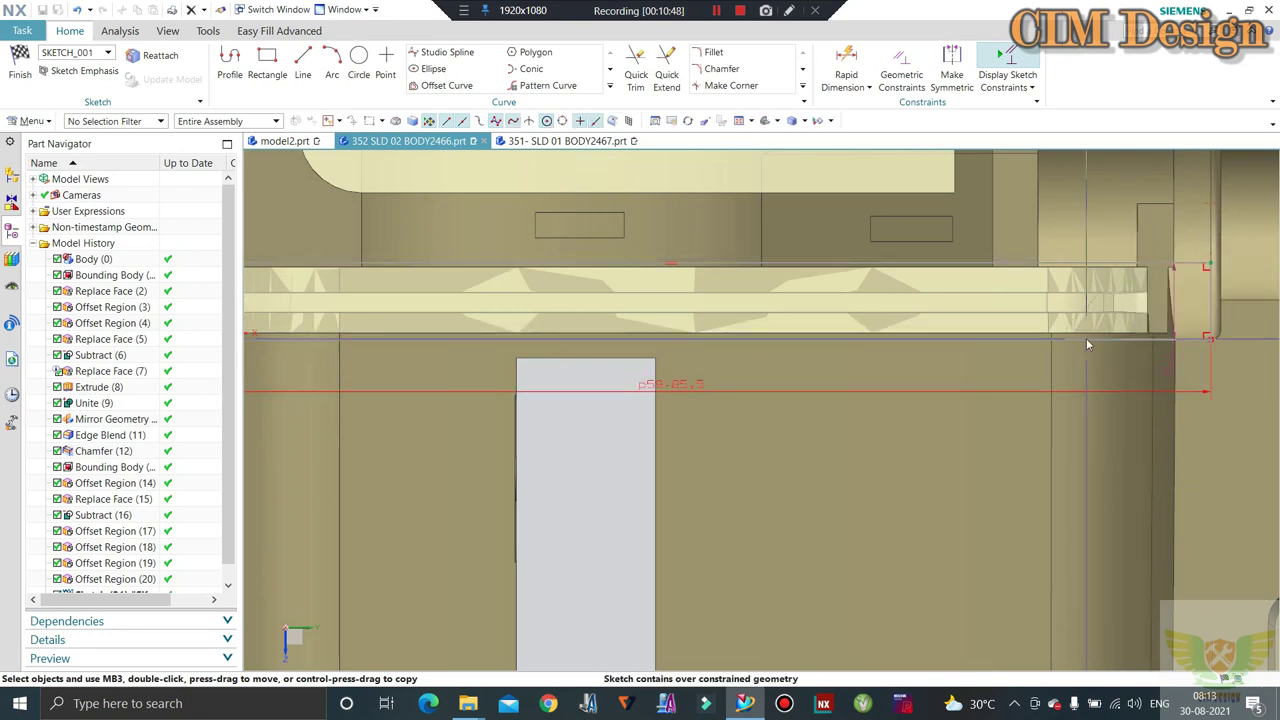
pyautogui.scroll(-2, 1088, 328)
pyautogui.moveTo(1040, 319); pyautogui.dragTo(1030, 306)
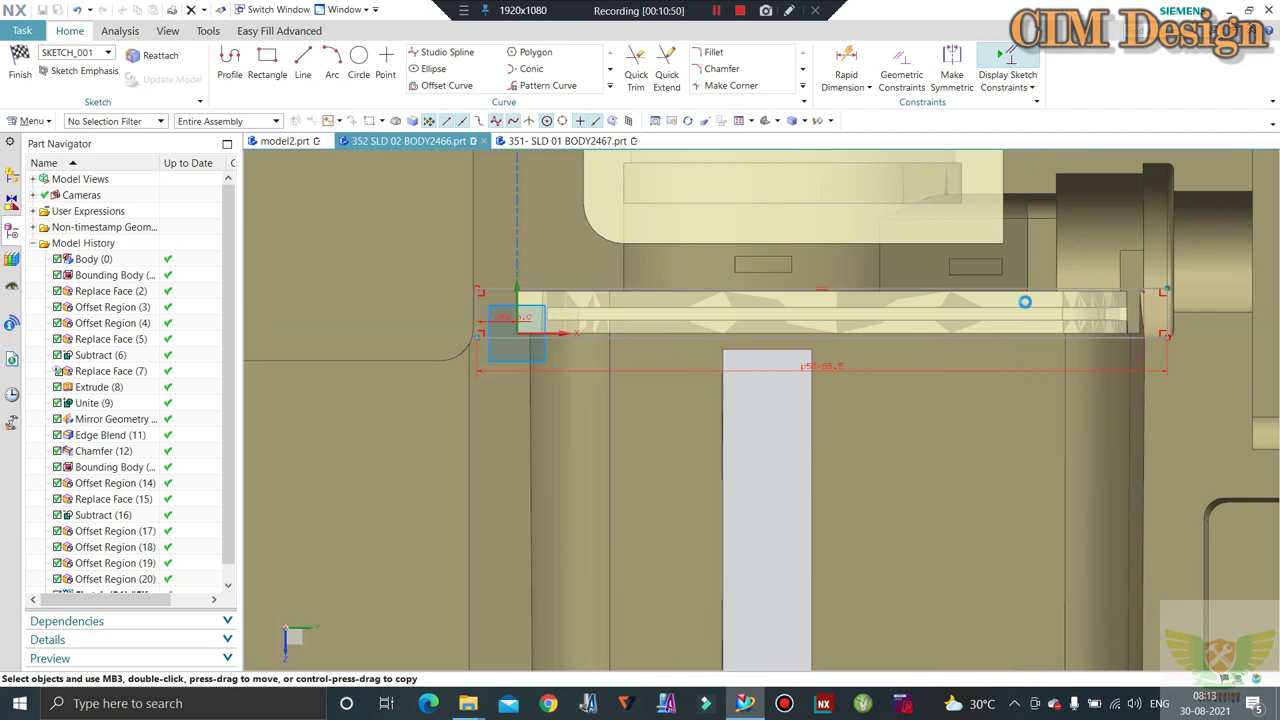
pyautogui.click(1128, 302)
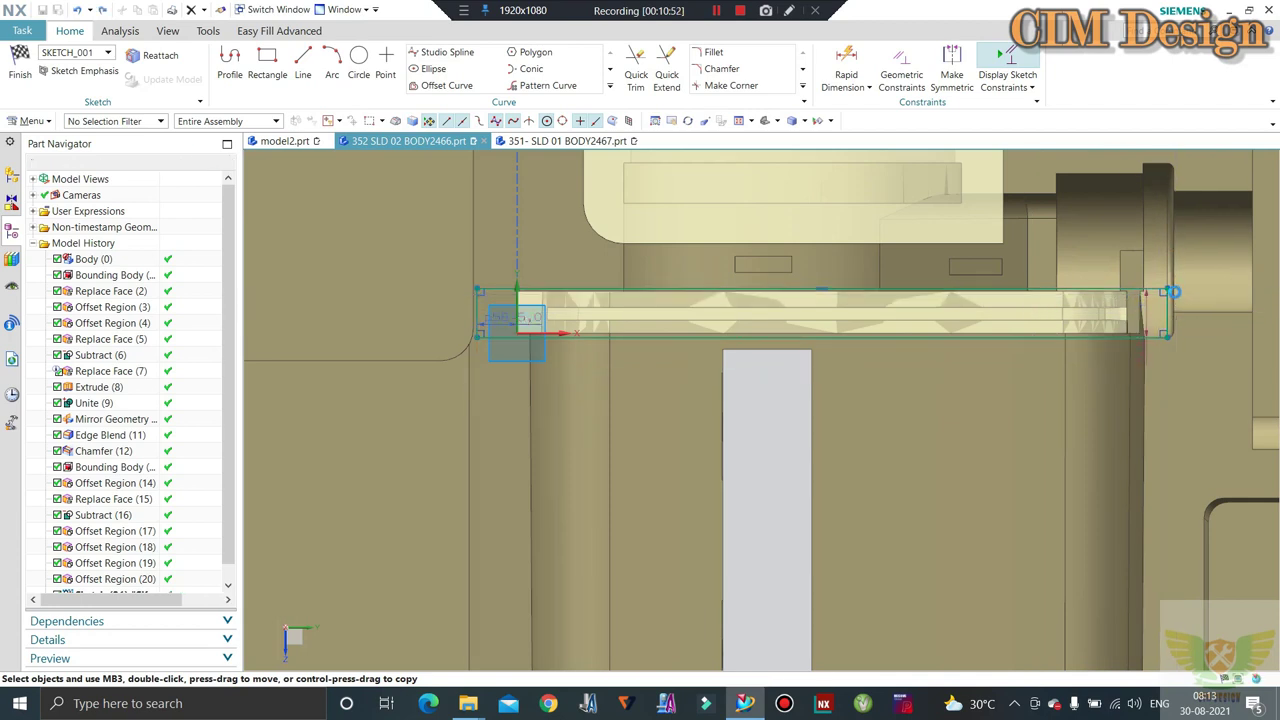
pyautogui.moveTo(1172, 292); pyautogui.dragTo(887, 293)
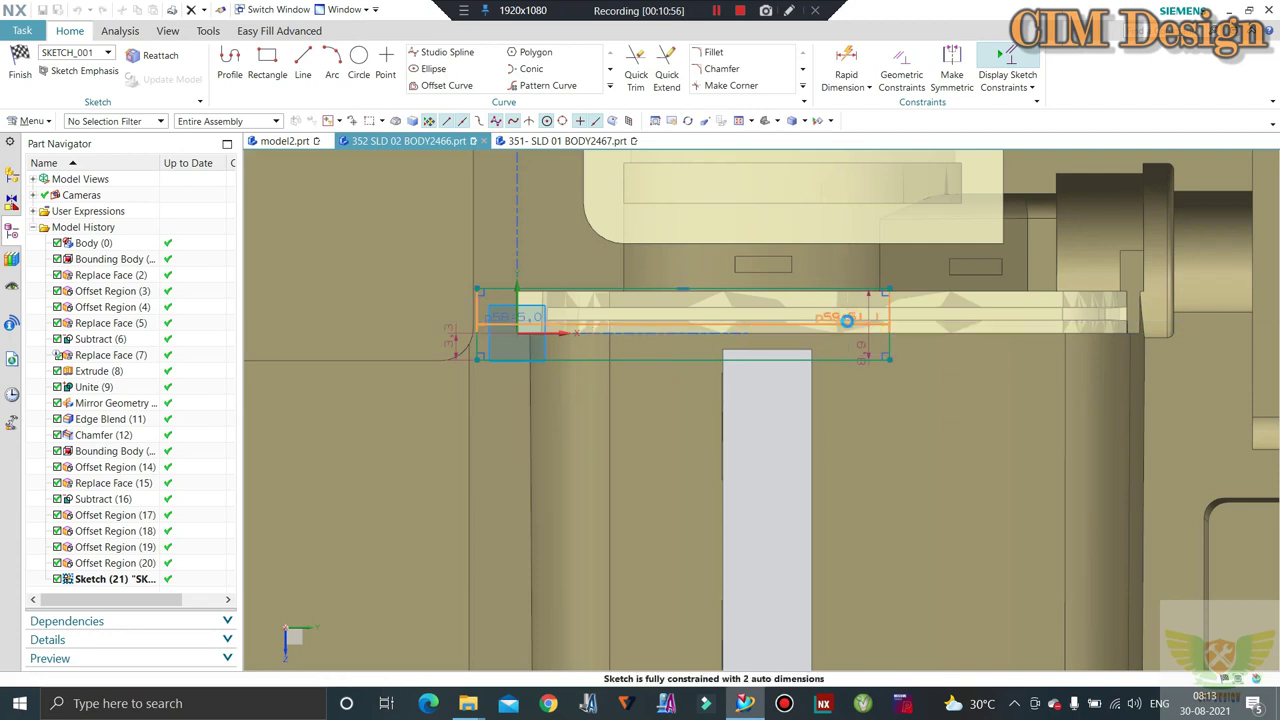
# Set the rectangle length dimension p59 to 85 mm
pyautogui.doubleClick(847, 320)
pyautogui.write('0')
pyautogui.press('Return')
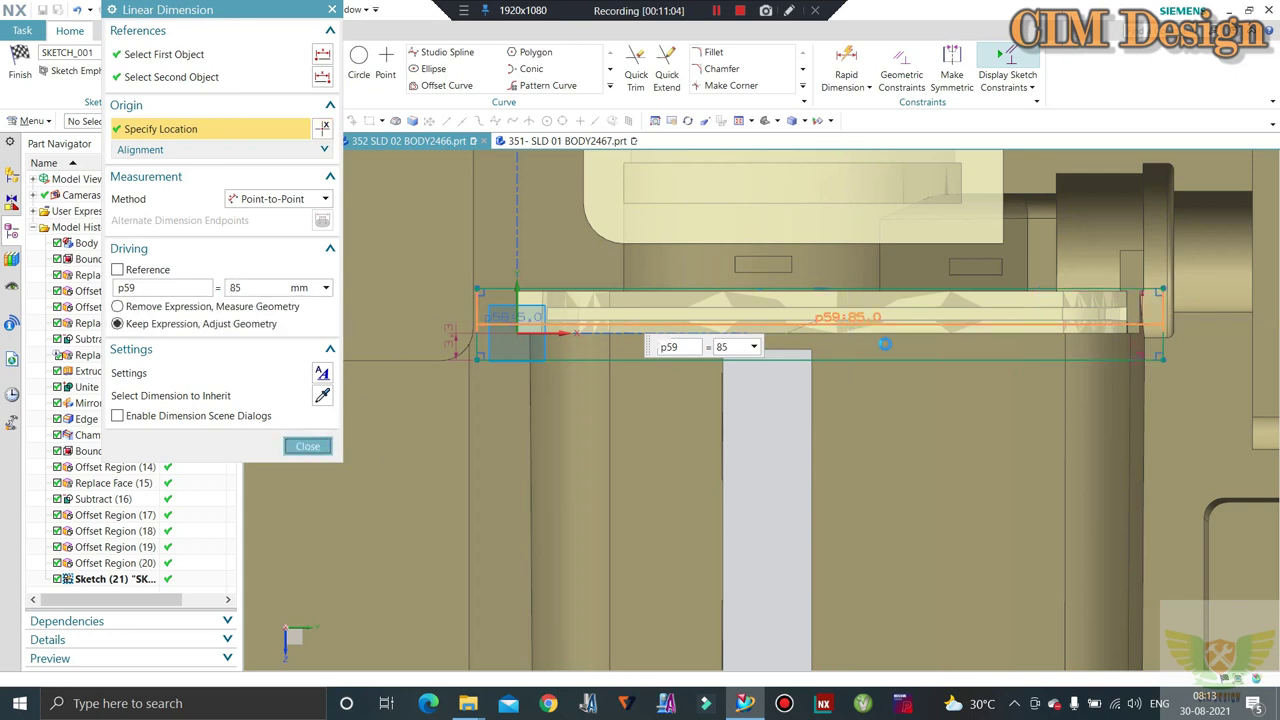
pyautogui.scroll(-1, 654, 471)
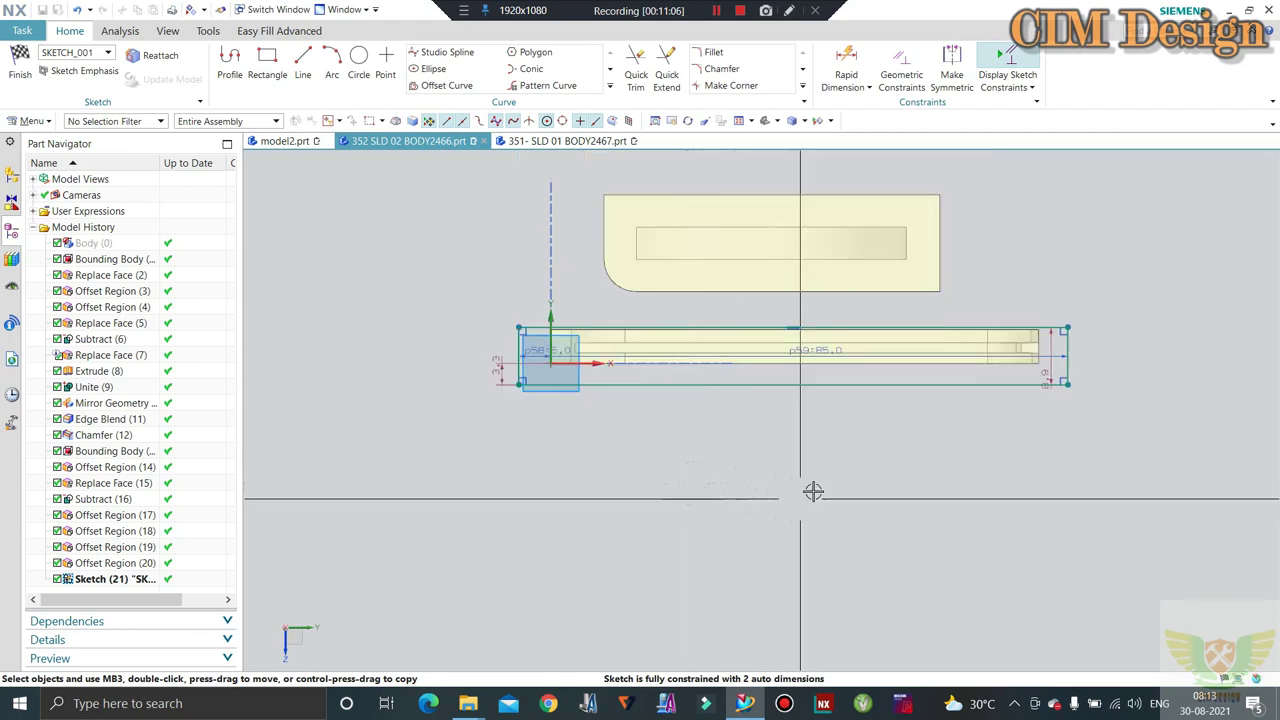
# Add a vertical offset dimension between the rectangle edge and the rib block
pyautogui.scroll(2, 651, 360)
pyautogui.scroll(1, 563, 354)
pyautogui.scroll(1, 531, 366)
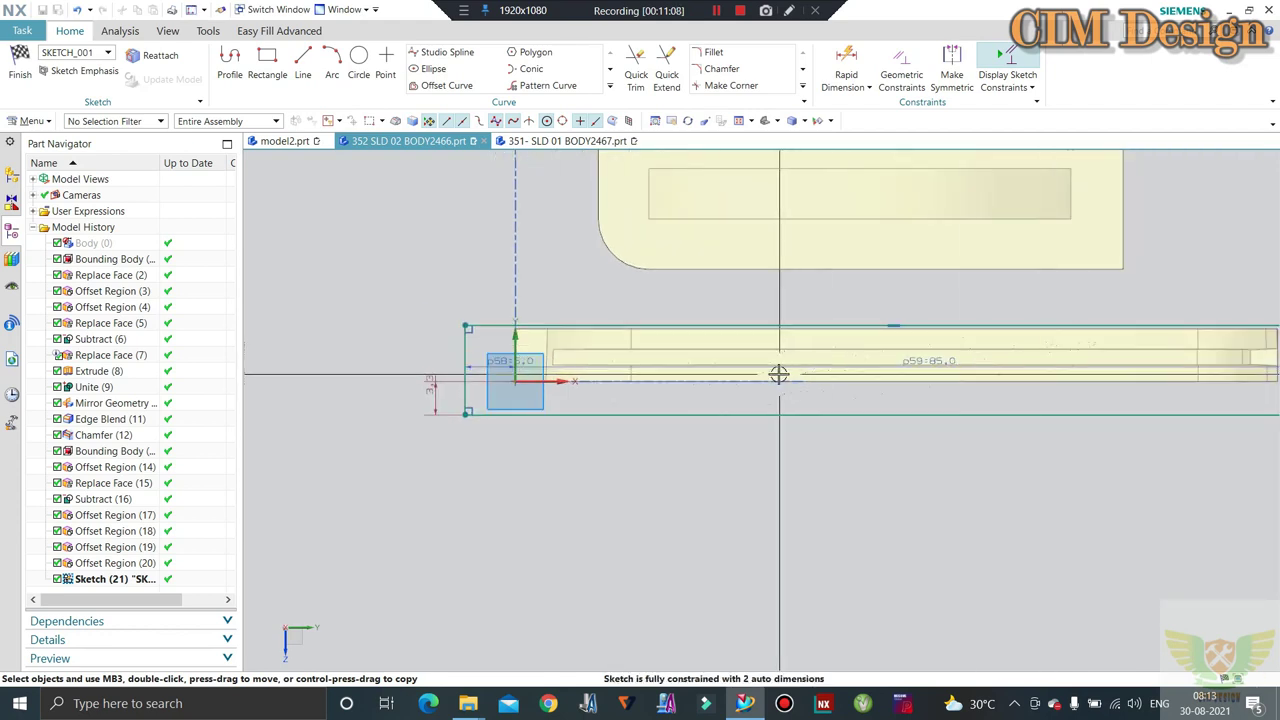
pyautogui.scroll(-1, 1123, 336)
pyautogui.scroll(1, 1124, 332)
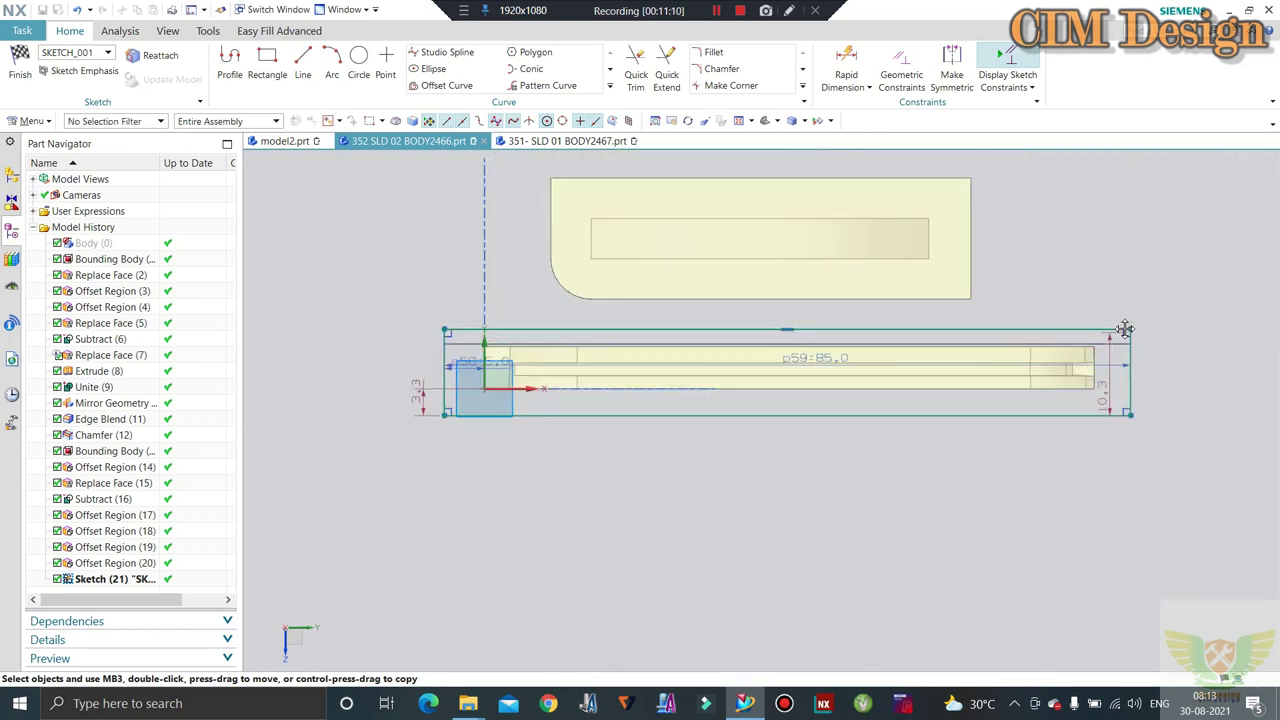
pyautogui.scroll(1, 1093, 403)
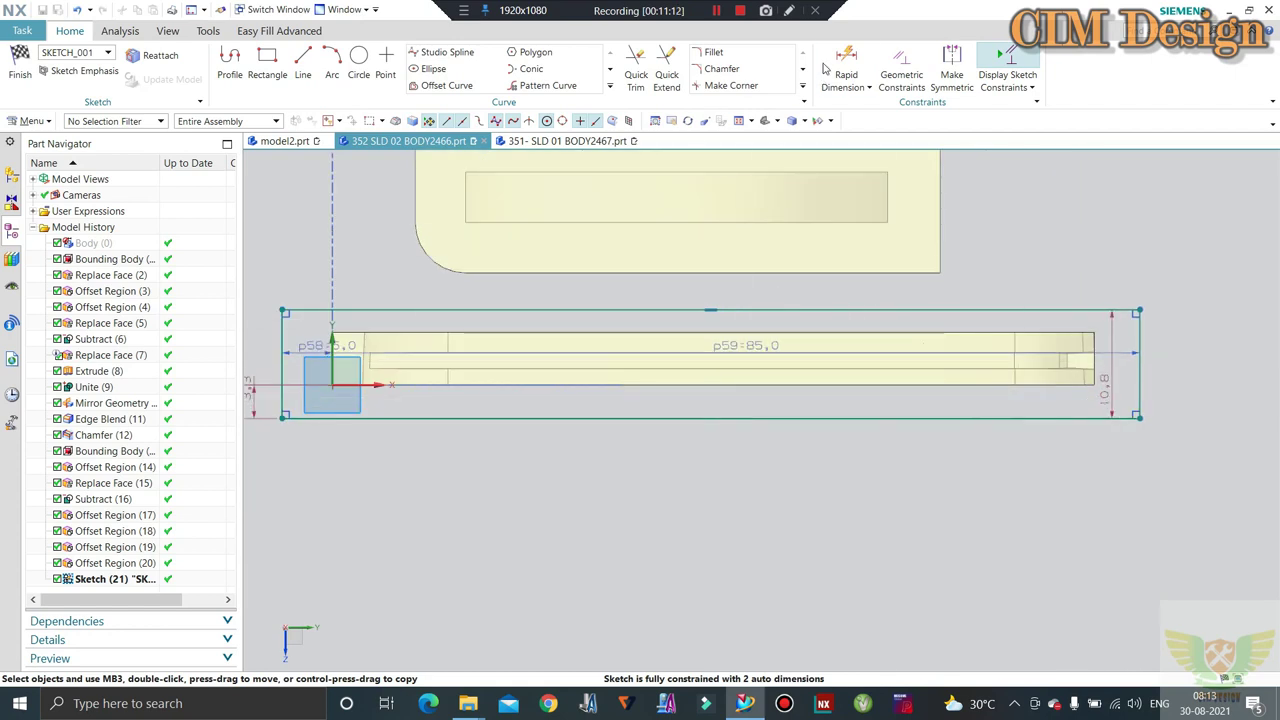
pyautogui.click(1000, 311)
pyautogui.click(968, 335)
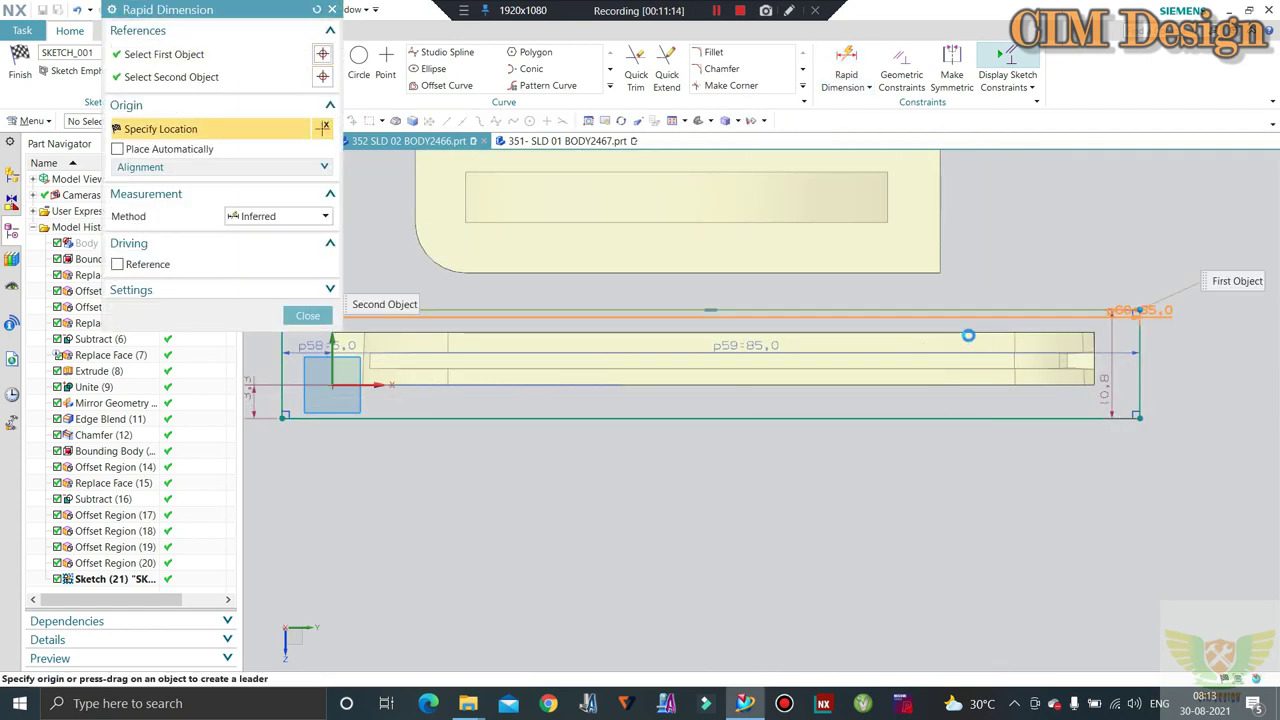
pyautogui.click(968, 335)
pyautogui.click(1178, 327)
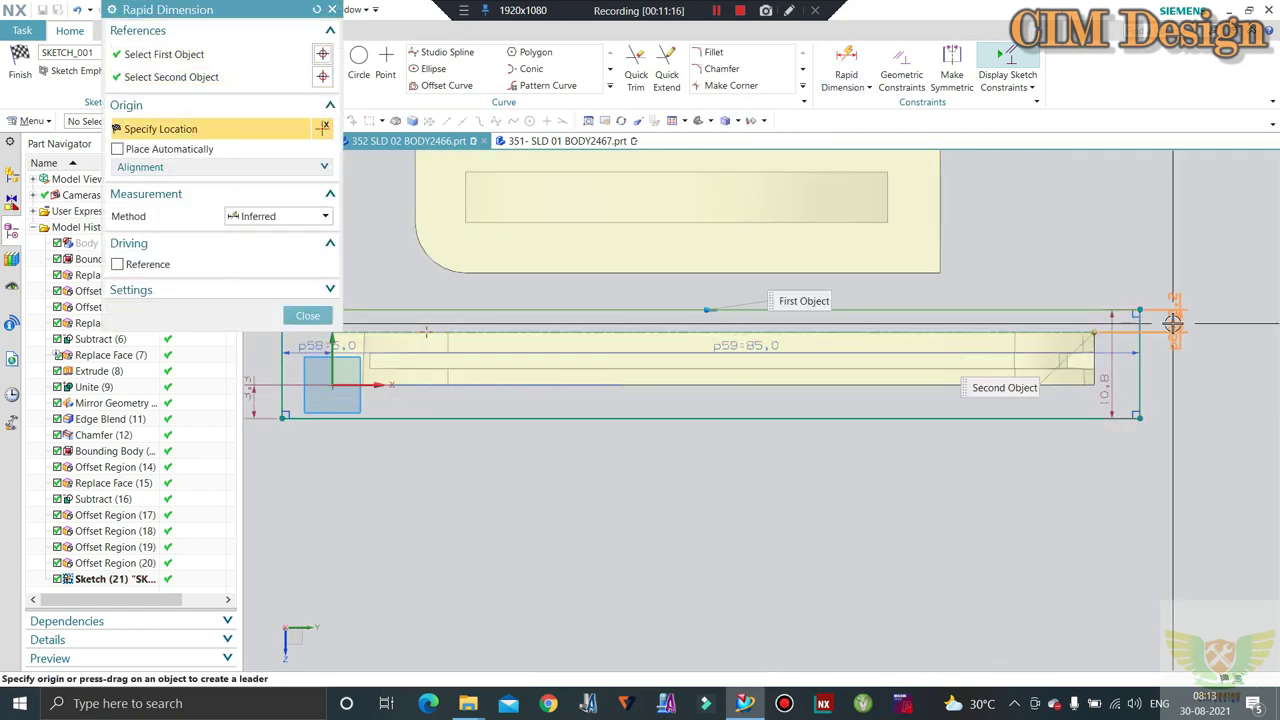
pyautogui.click(1173, 325)
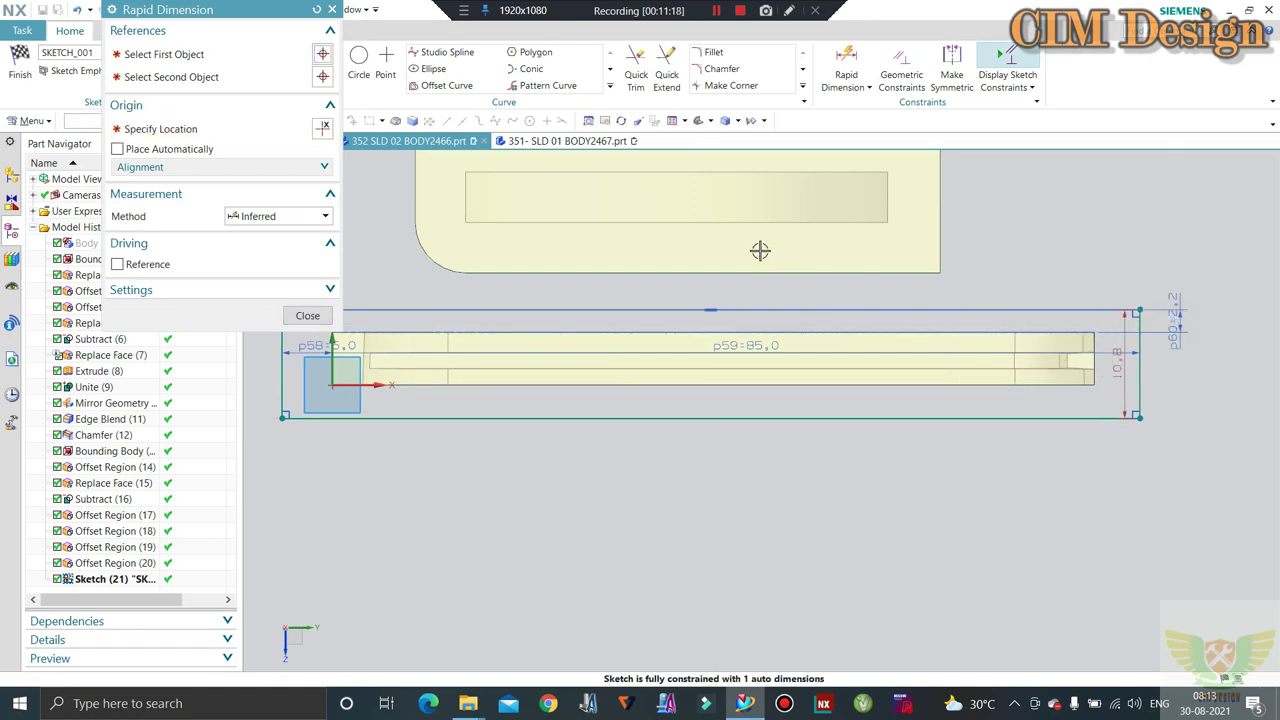
pyautogui.click(299, 313)
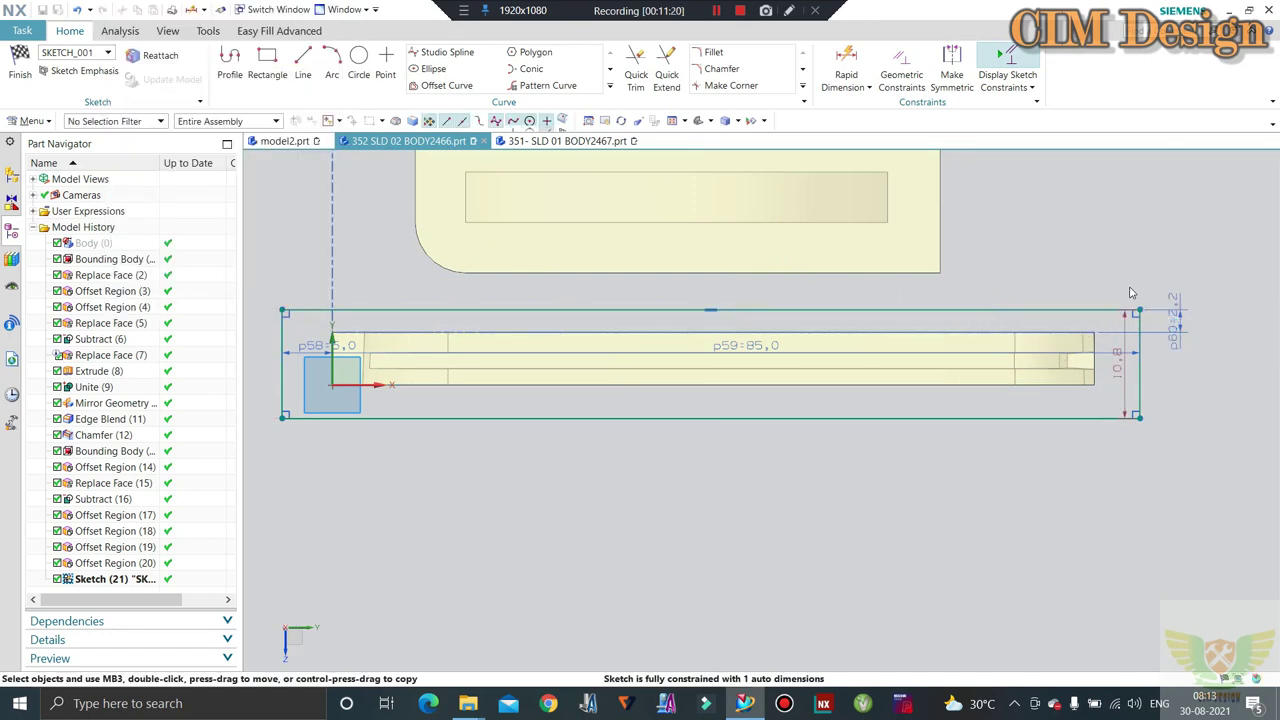
# Set dimension p60 to 5 mm and the p61 rectangle height to 15 mm
pyautogui.doubleClick(1175, 316)
pyautogui.write('5')
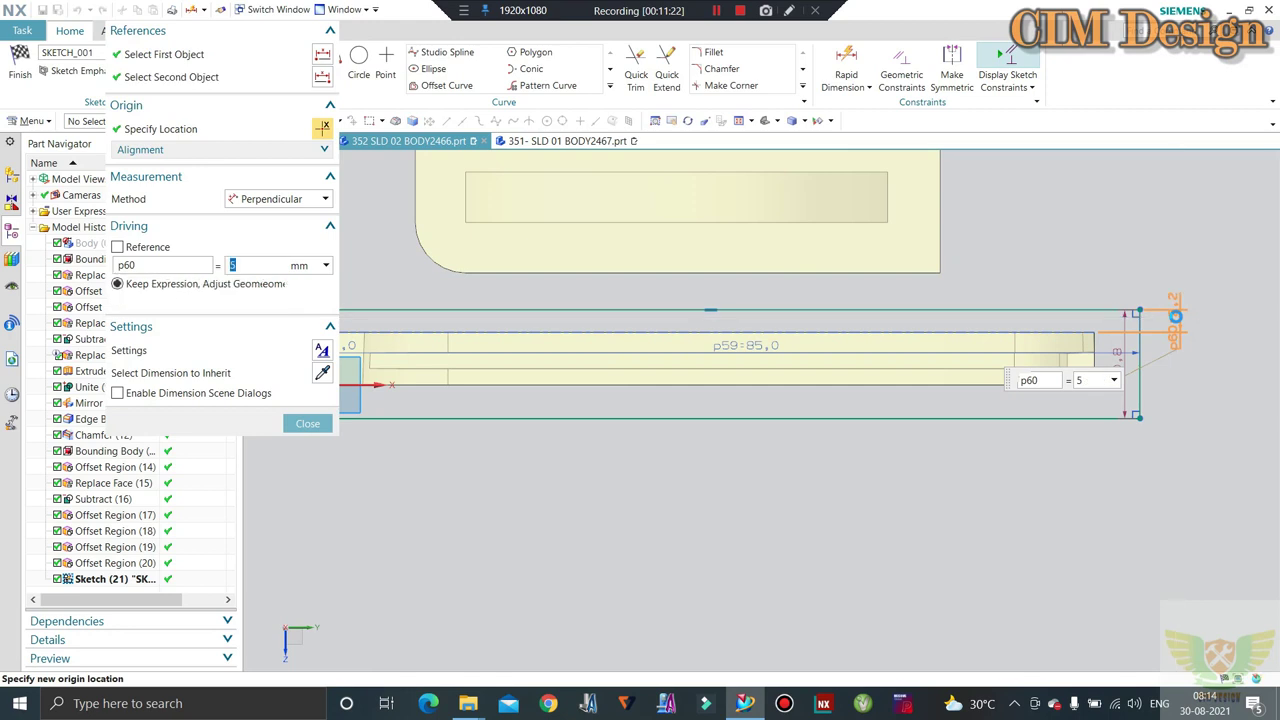
pyautogui.press('Return')
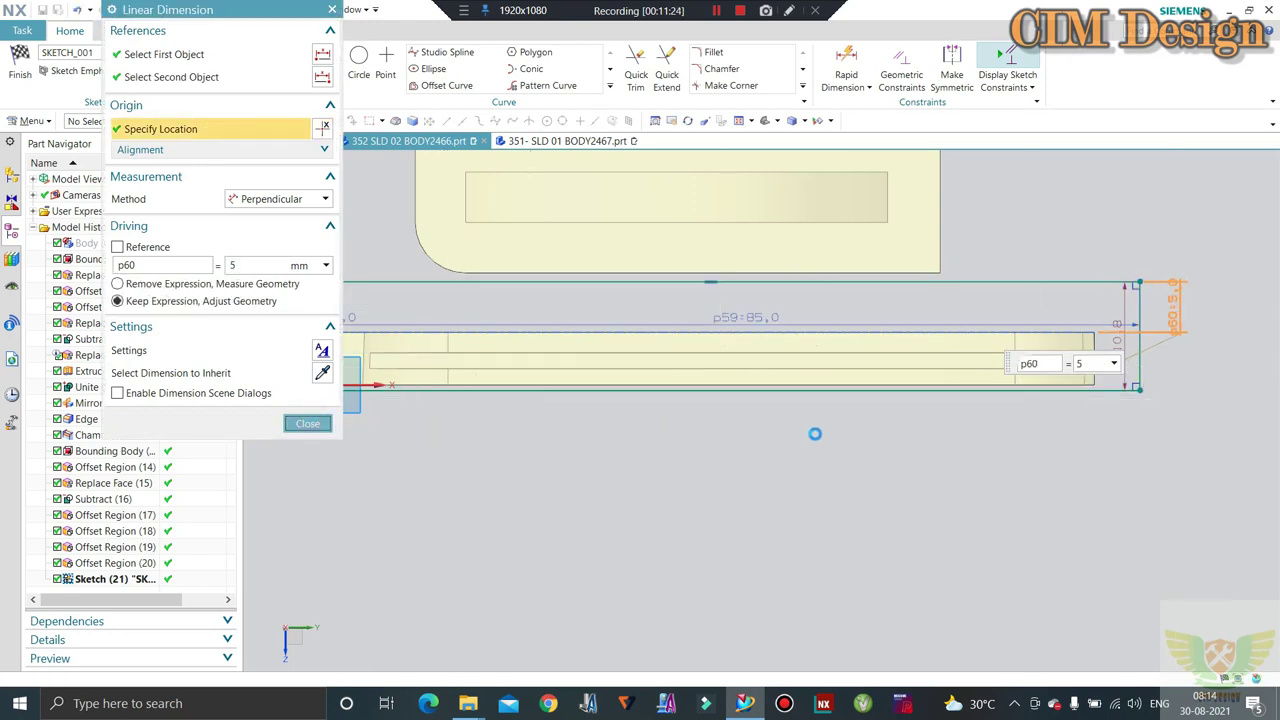
pyautogui.doubleClick(1120, 345)
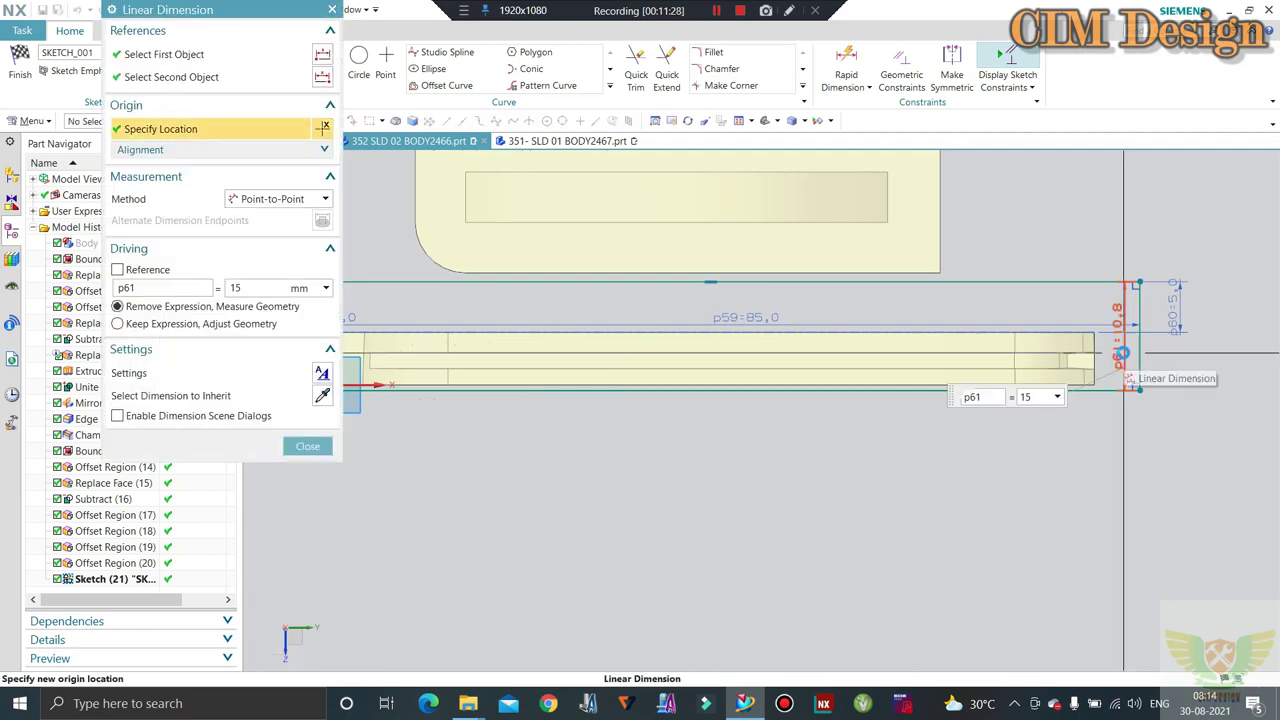
pyautogui.press('Return')
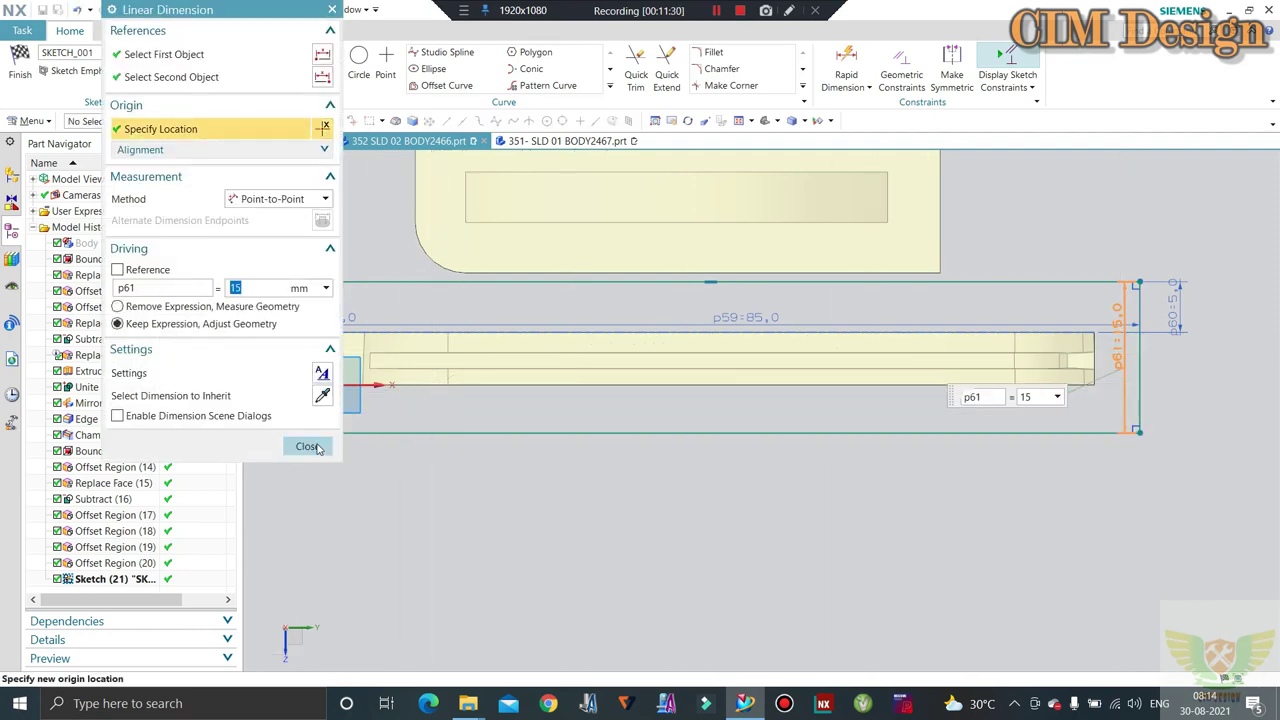
# Extrude the sketch rectangle 8 mm into a new solid block
pyautogui.click(308, 446)
pyautogui.moveTo(634, 314); pyautogui.dragTo(640, 356, button='middle')
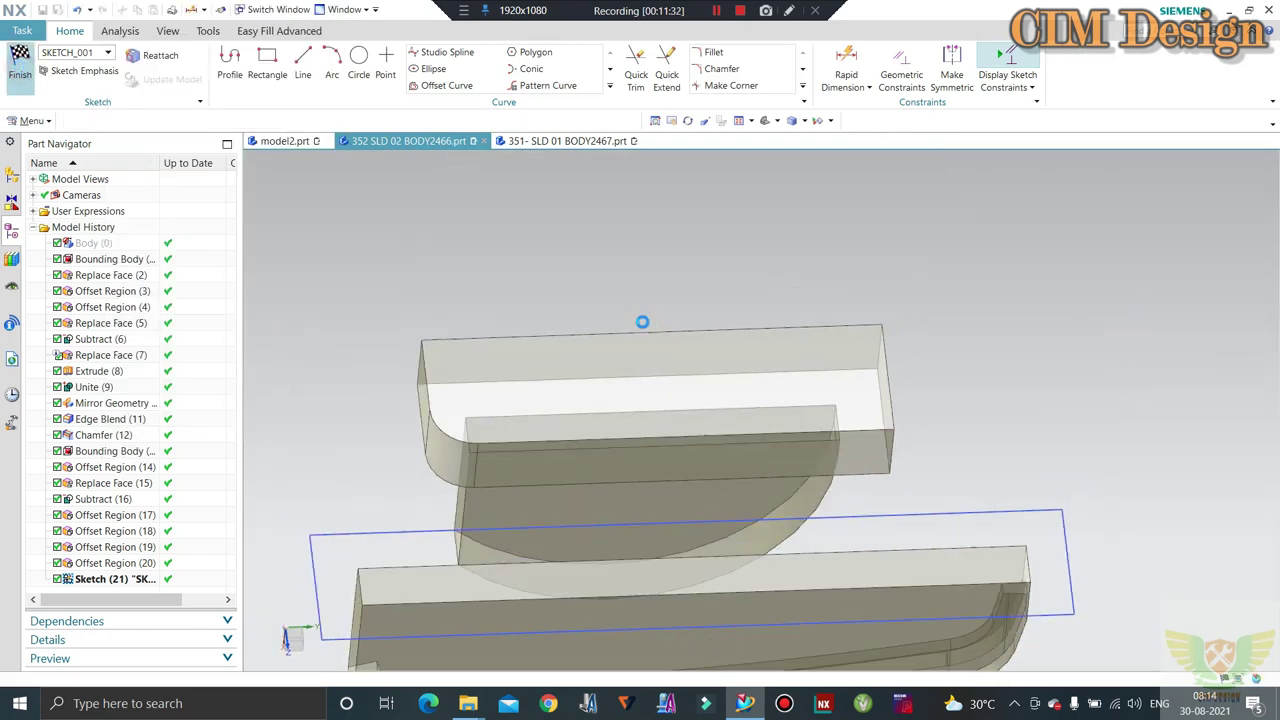
pyautogui.write('x')
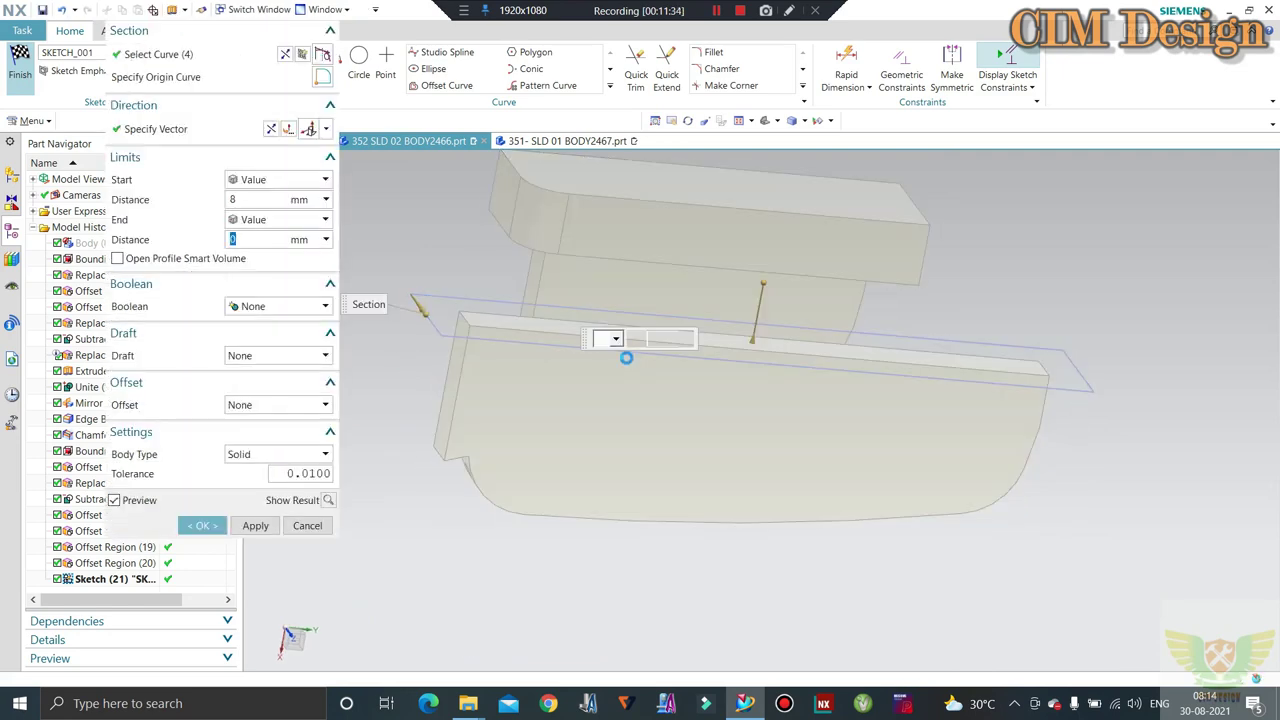
pyautogui.write('8')
pyautogui.press('Tab')
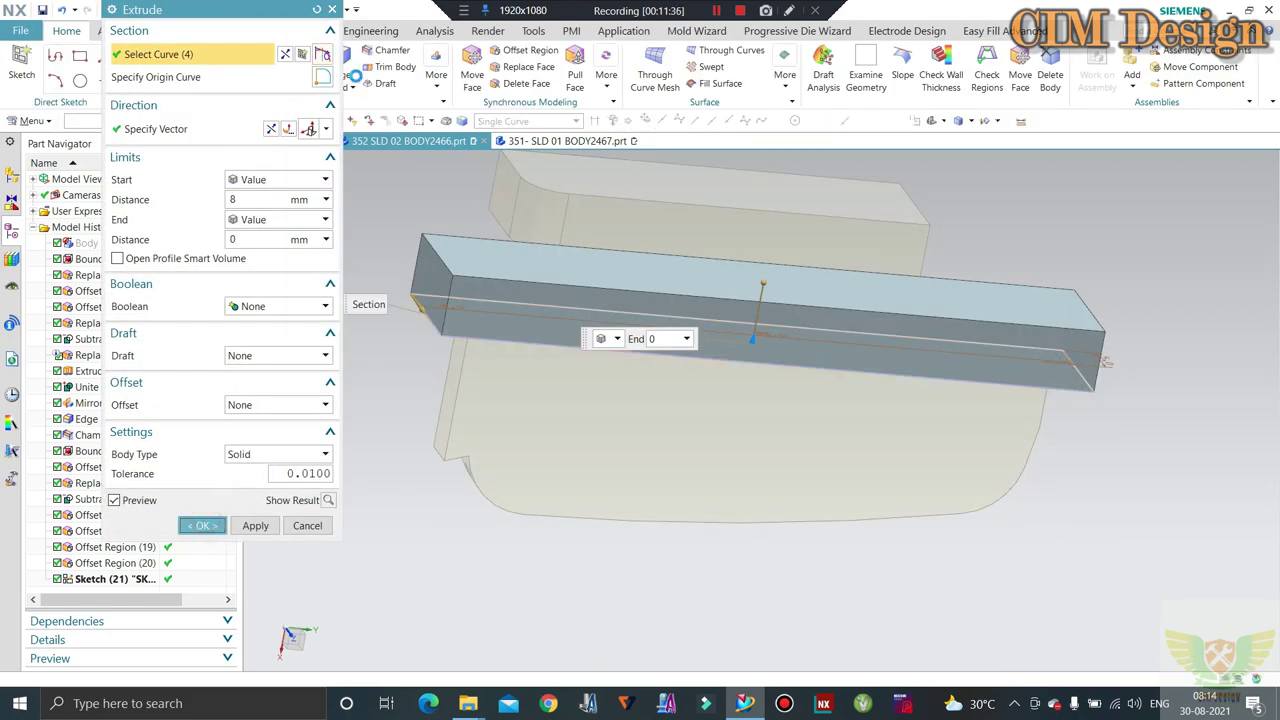
pyautogui.press('Return')
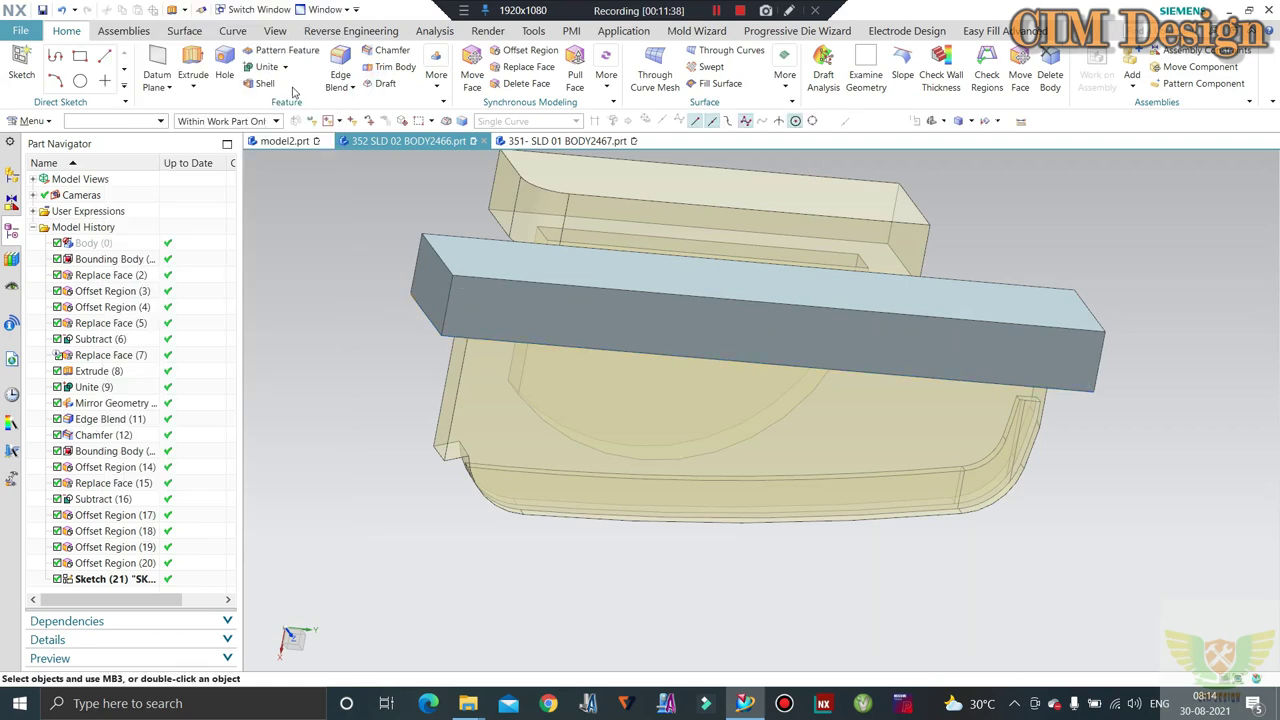
# Cancel the Unite operation and show the hidden main mold body again
pyautogui.click(262, 66)
pyautogui.moveTo(556, 415)
pyautogui.mouseDown(button='middle')
pyautogui.moveTo(821, 331)
pyautogui.moveTo(1049, 457)
pyautogui.mouseUp(button='middle')
pyautogui.press('Escape')
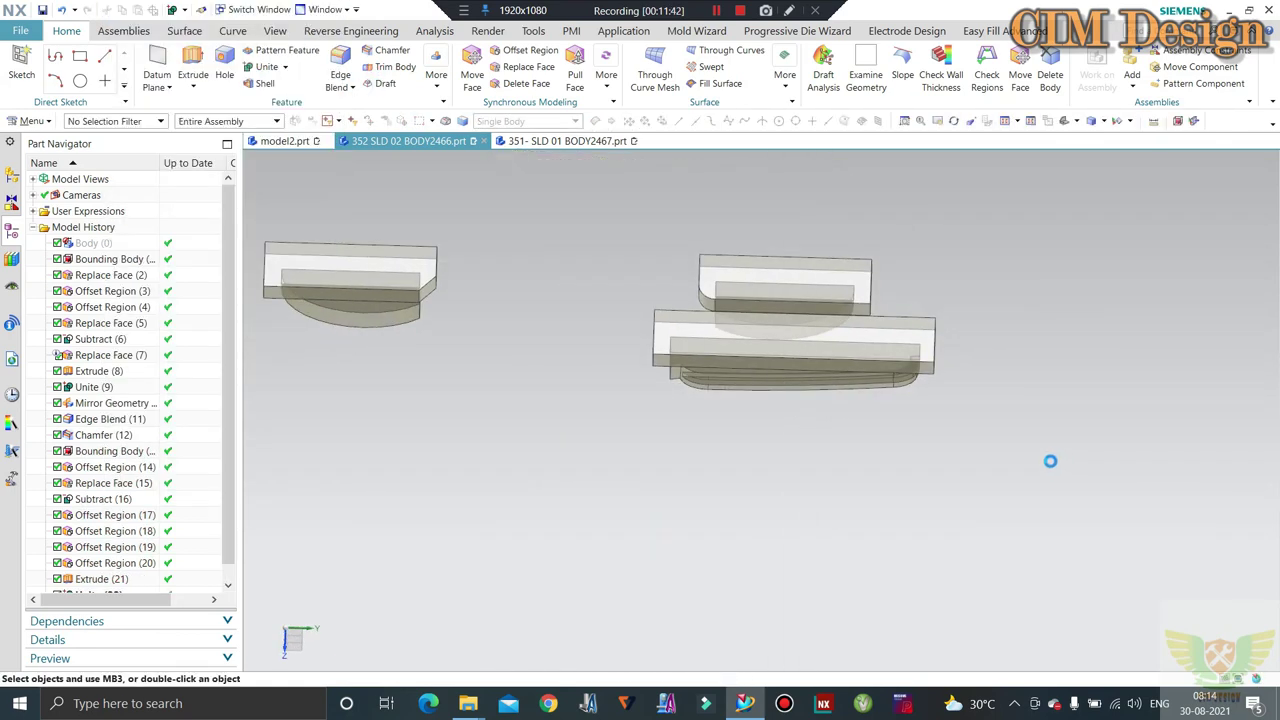
pyautogui.press('F8')
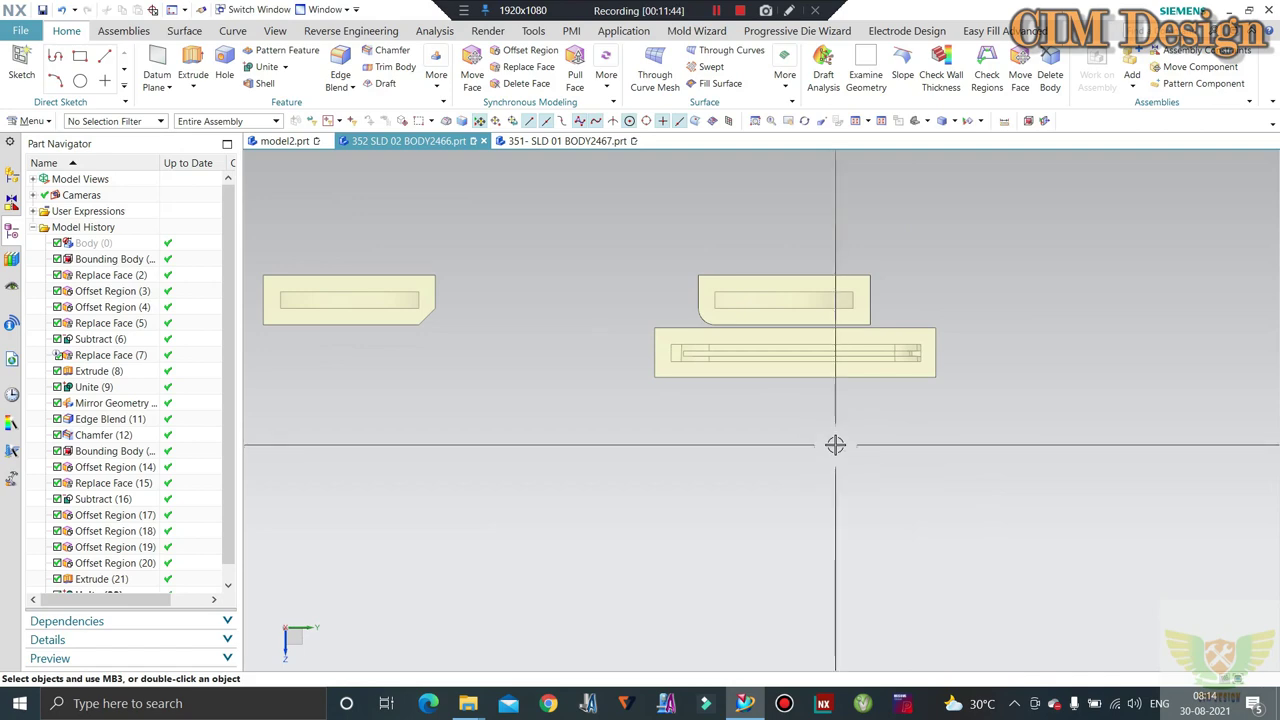
pyautogui.hotkey('ctrl', 'shift', 'u')
pyautogui.moveTo(838, 438); pyautogui.dragTo(626, 257, button='middle')
# Mirror the new rib block across to the other cavity
pyautogui.scroll(-3, 626, 257)
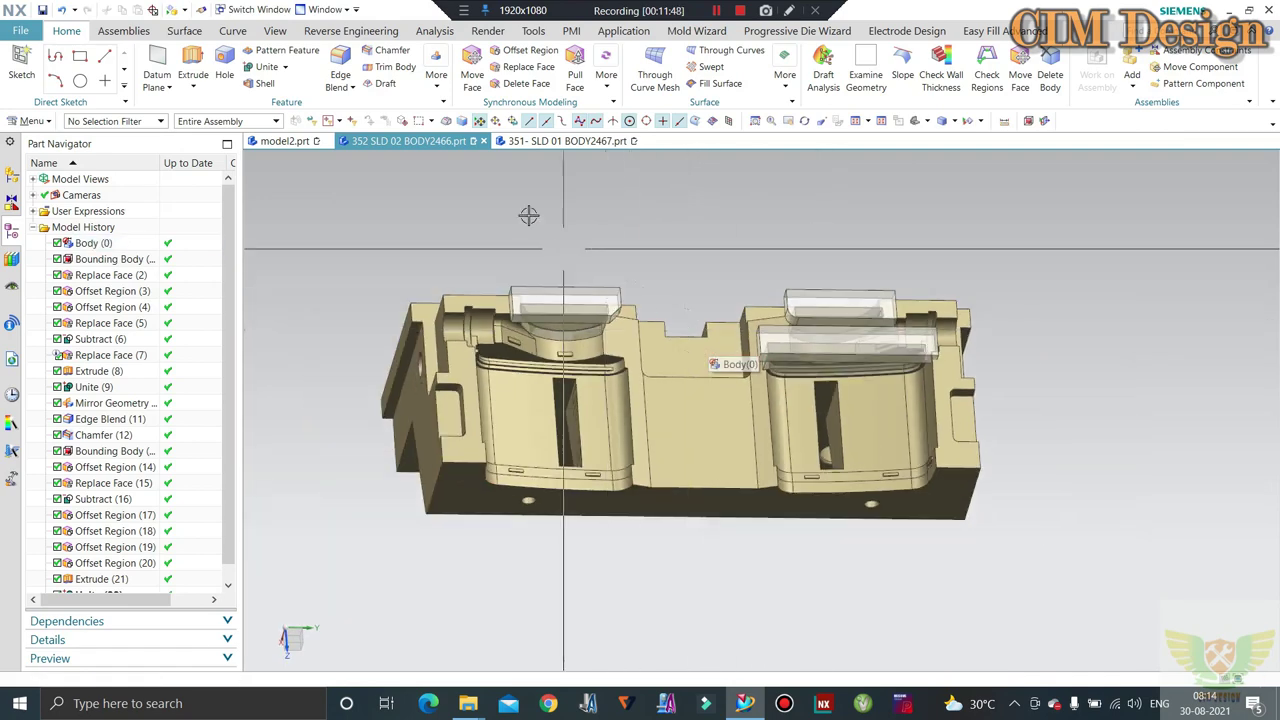
pyautogui.click(437, 88)
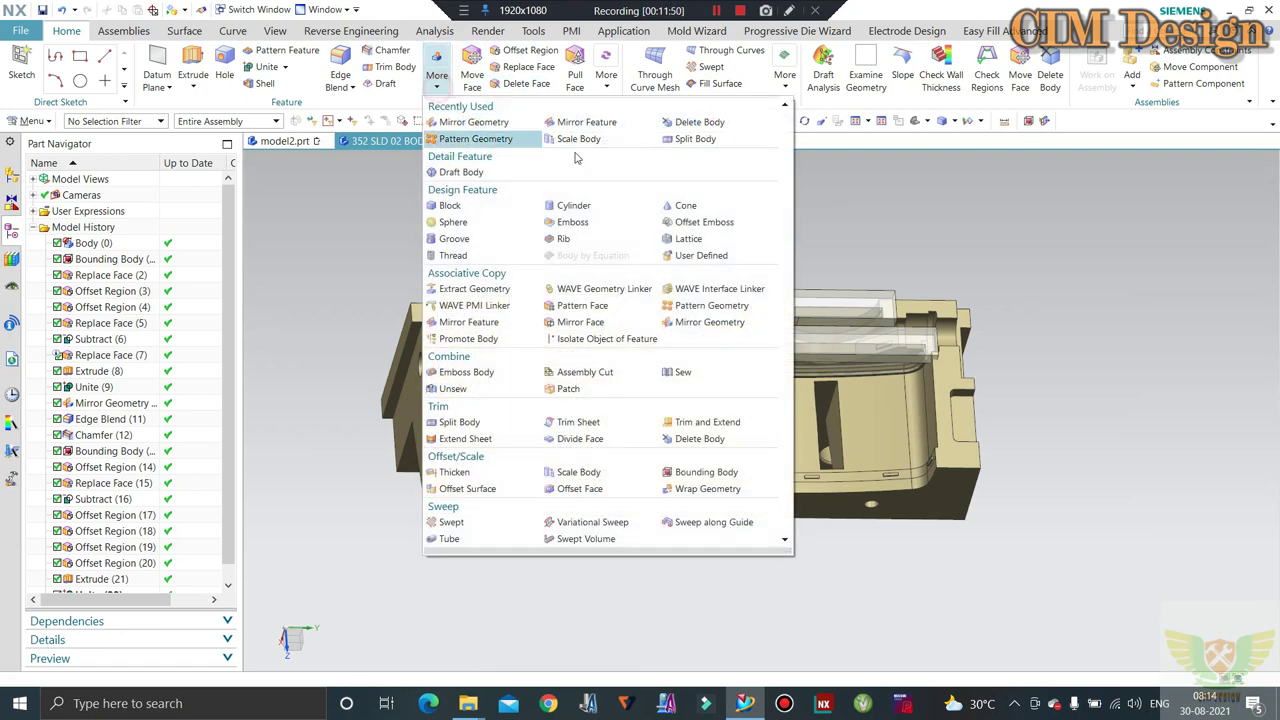
pyautogui.click(707, 321)
pyautogui.click(848, 345)
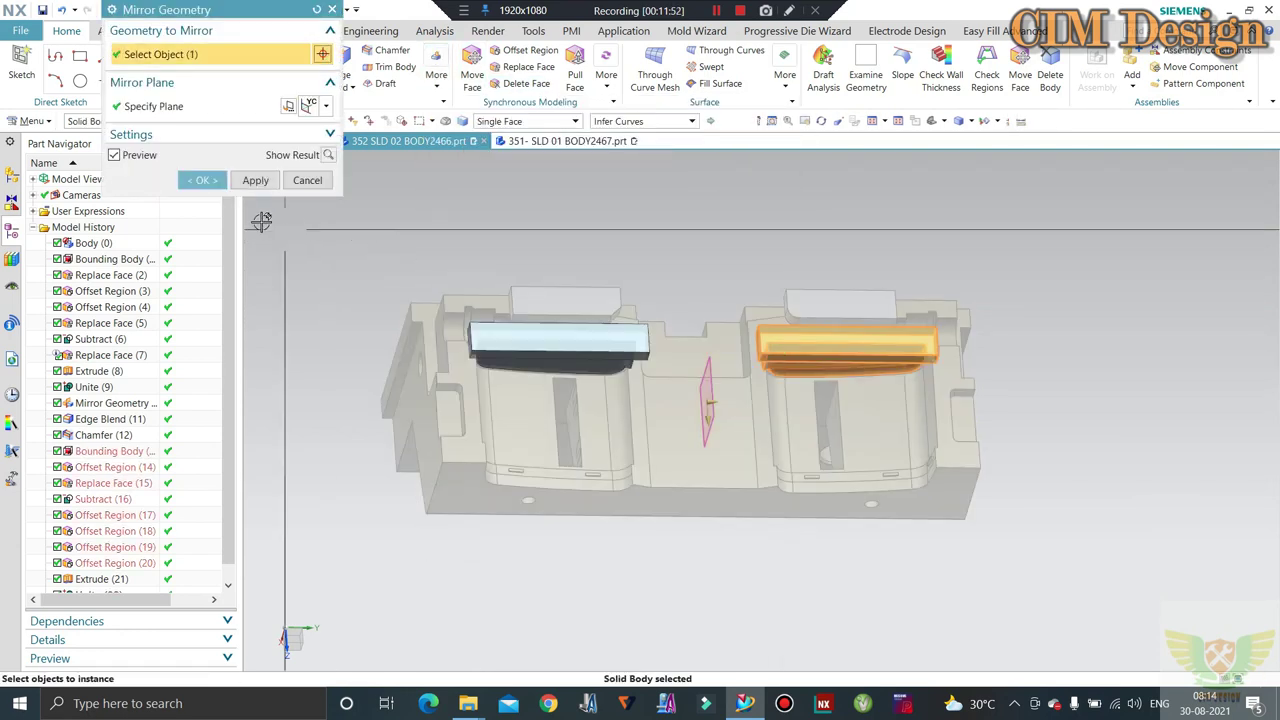
pyautogui.click(200, 179)
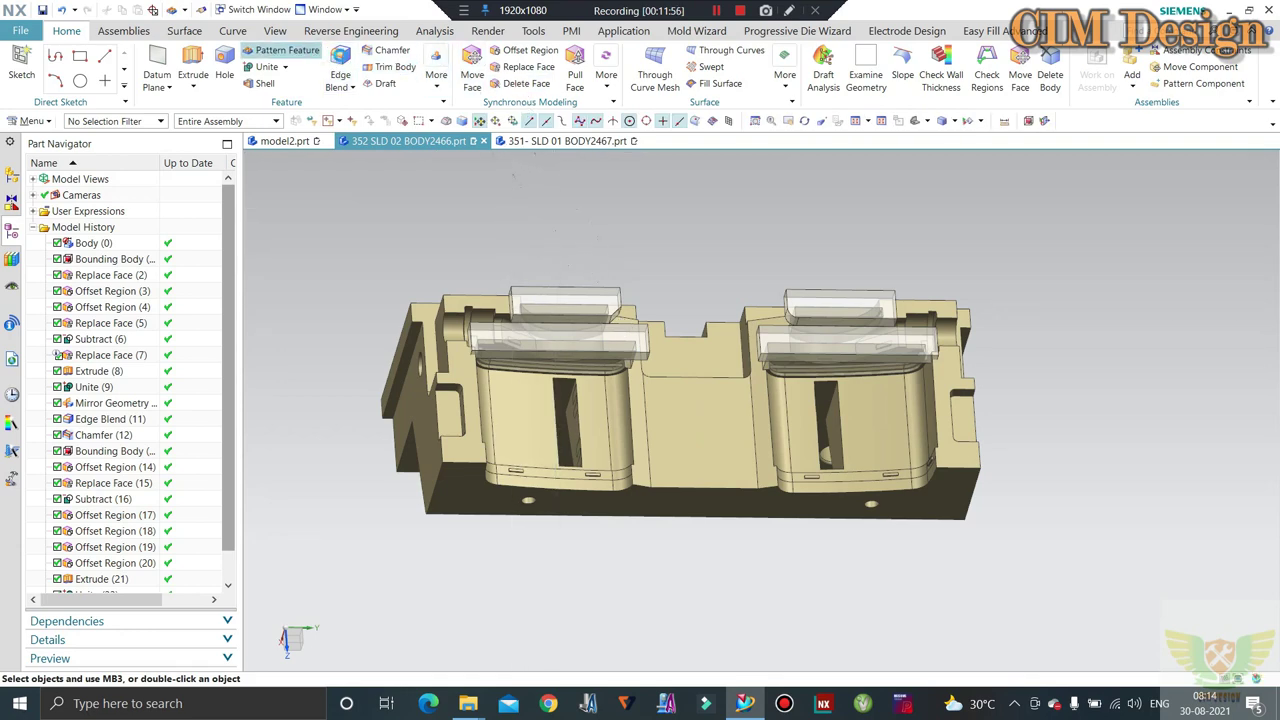
# Chamfer one corner edge of the block by 5 mm
pyautogui.click(281, 50)
pyautogui.press('Escape')
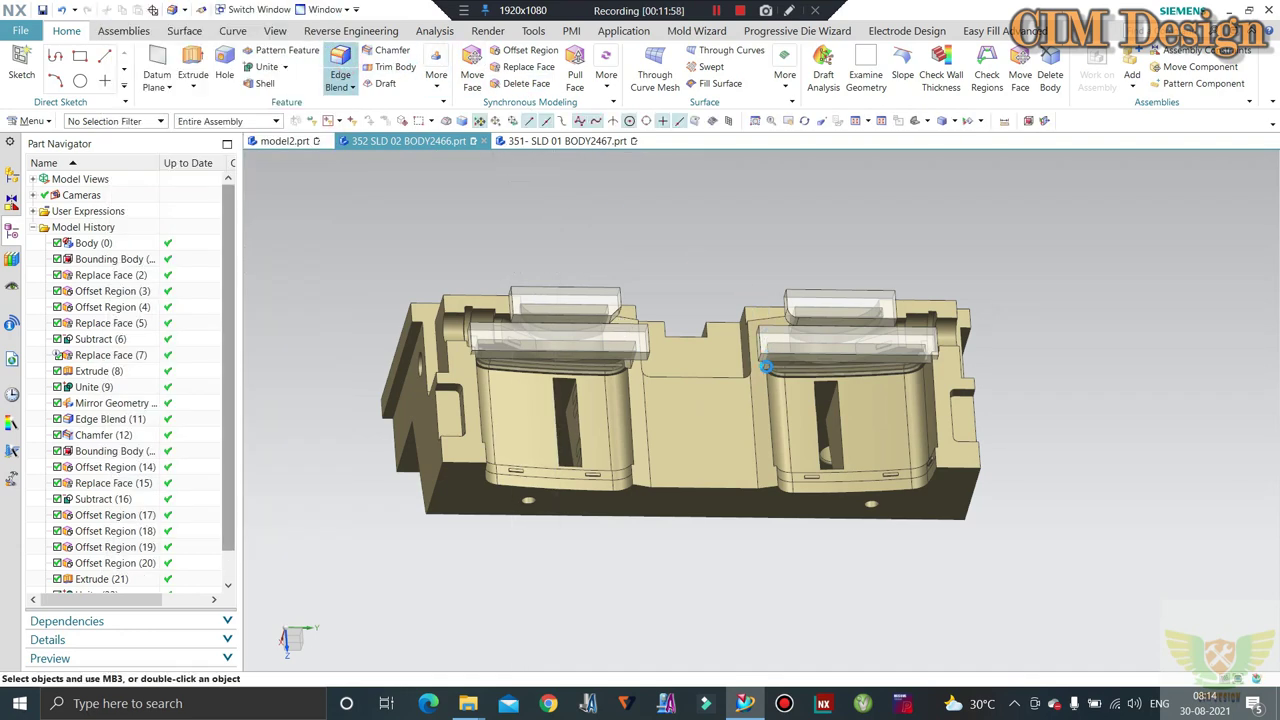
pyautogui.press('b')
pyautogui.scroll(3, 765, 367)
pyautogui.scroll(3, 755, 355)
pyautogui.click(745, 341)
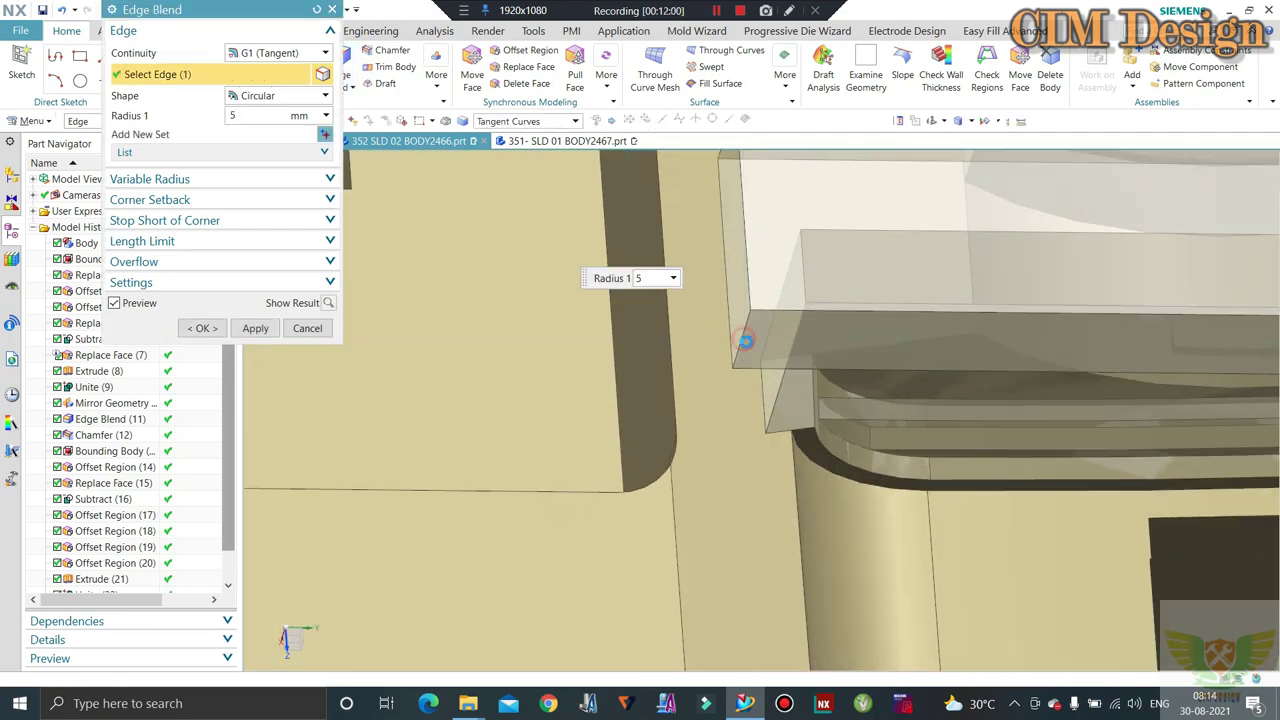
pyautogui.scroll(-3, 745, 341)
pyautogui.scroll(-3, 951, 323)
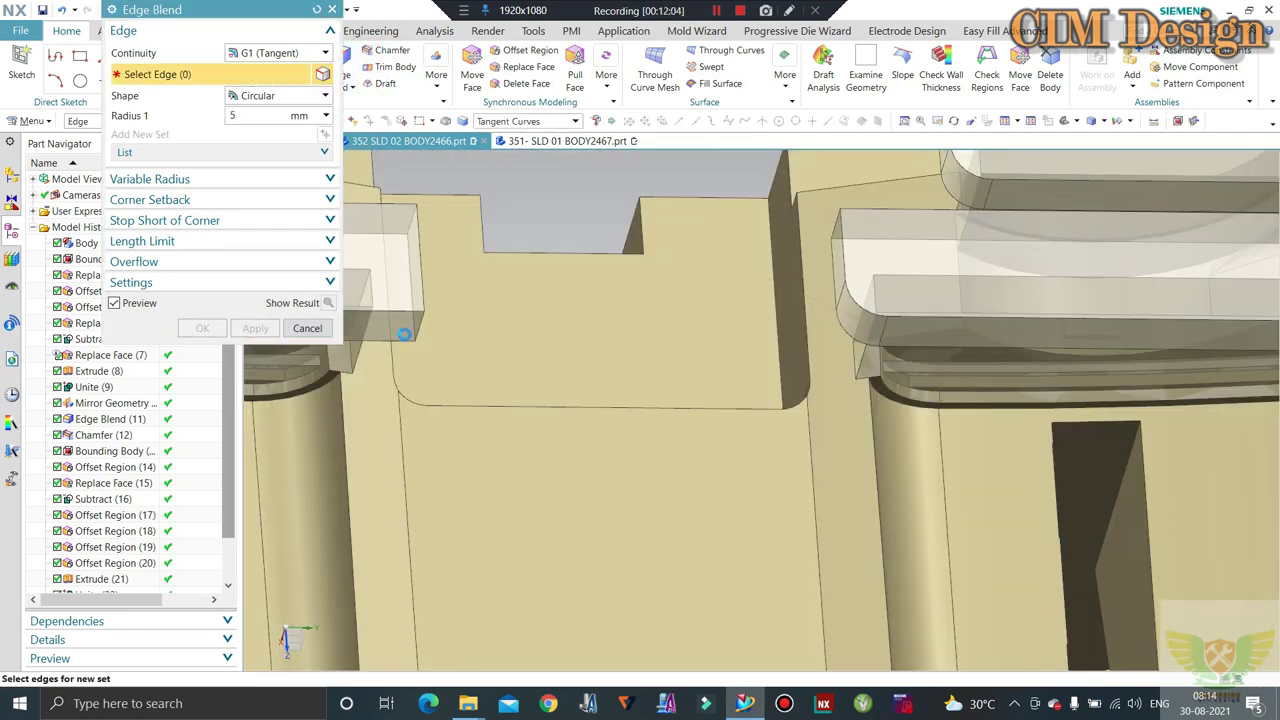
pyautogui.click(388, 50)
pyautogui.click(419, 325)
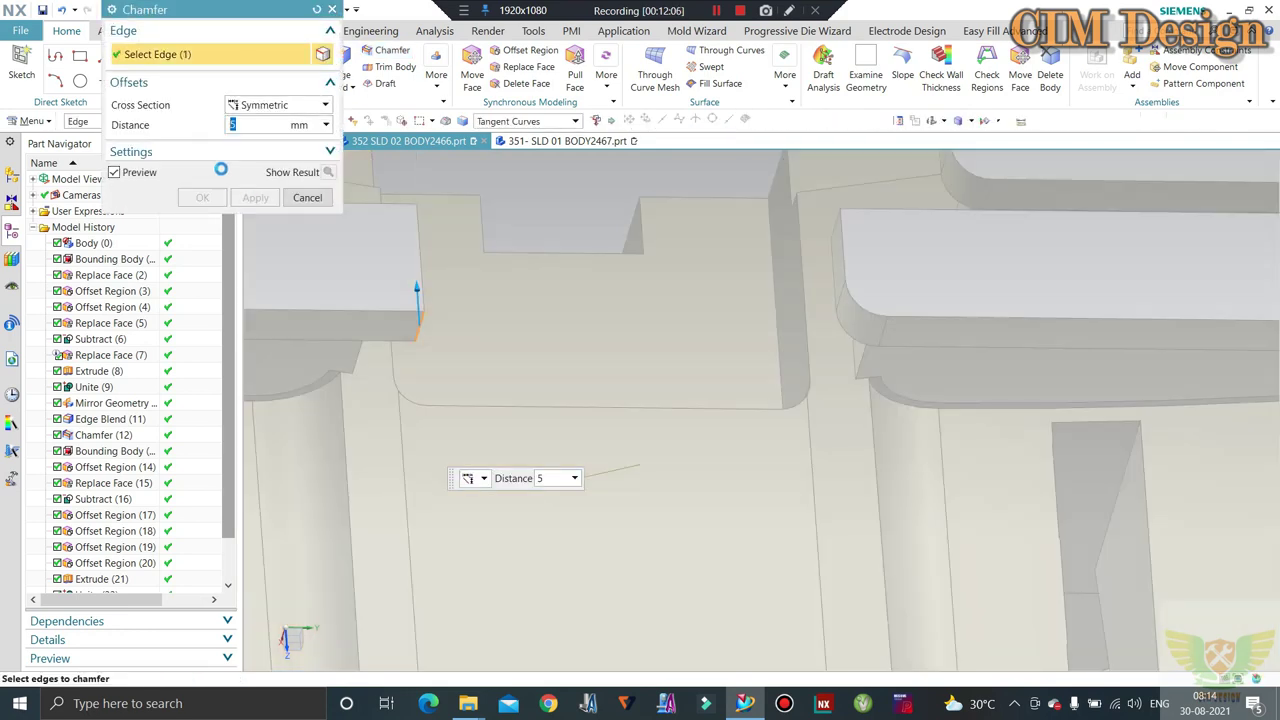
pyautogui.click(202, 197)
pyautogui.hotkey('ctrl', 'f')
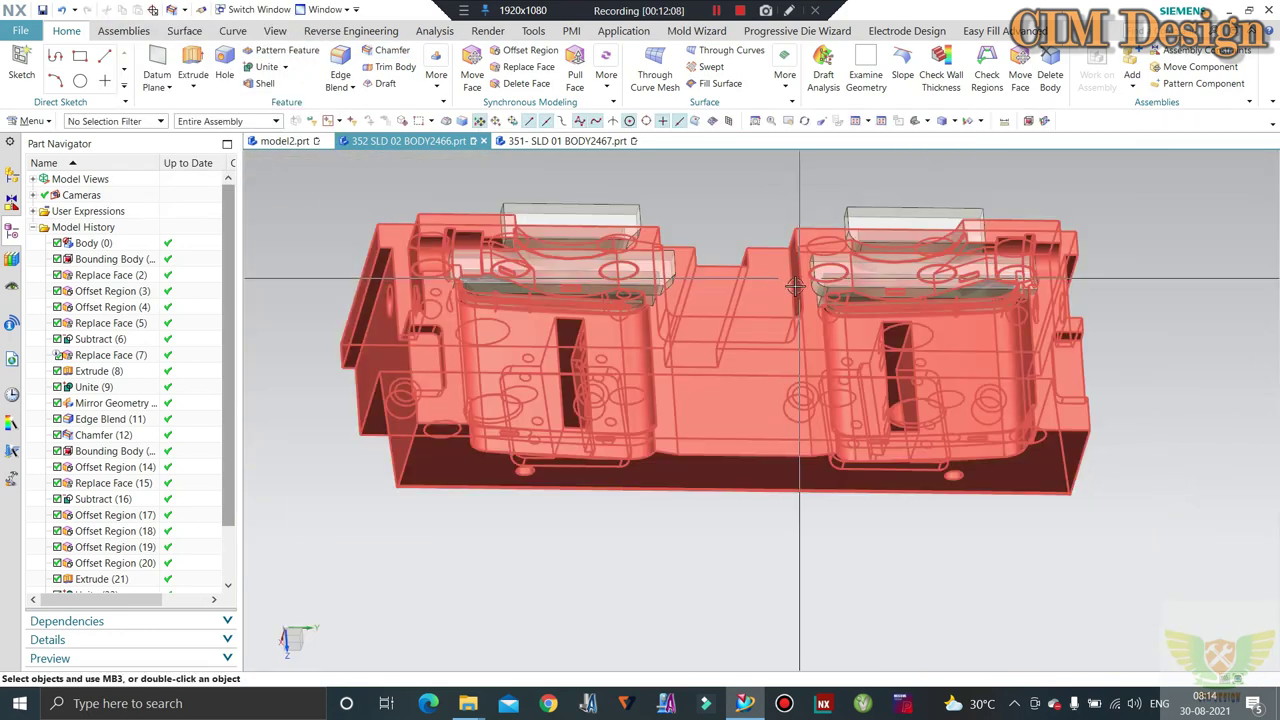
pyautogui.moveTo(797, 272); pyautogui.dragTo(530, 221, button='middle')
pyautogui.moveTo(596, 282); pyautogui.dragTo(832, 319, button='middle')
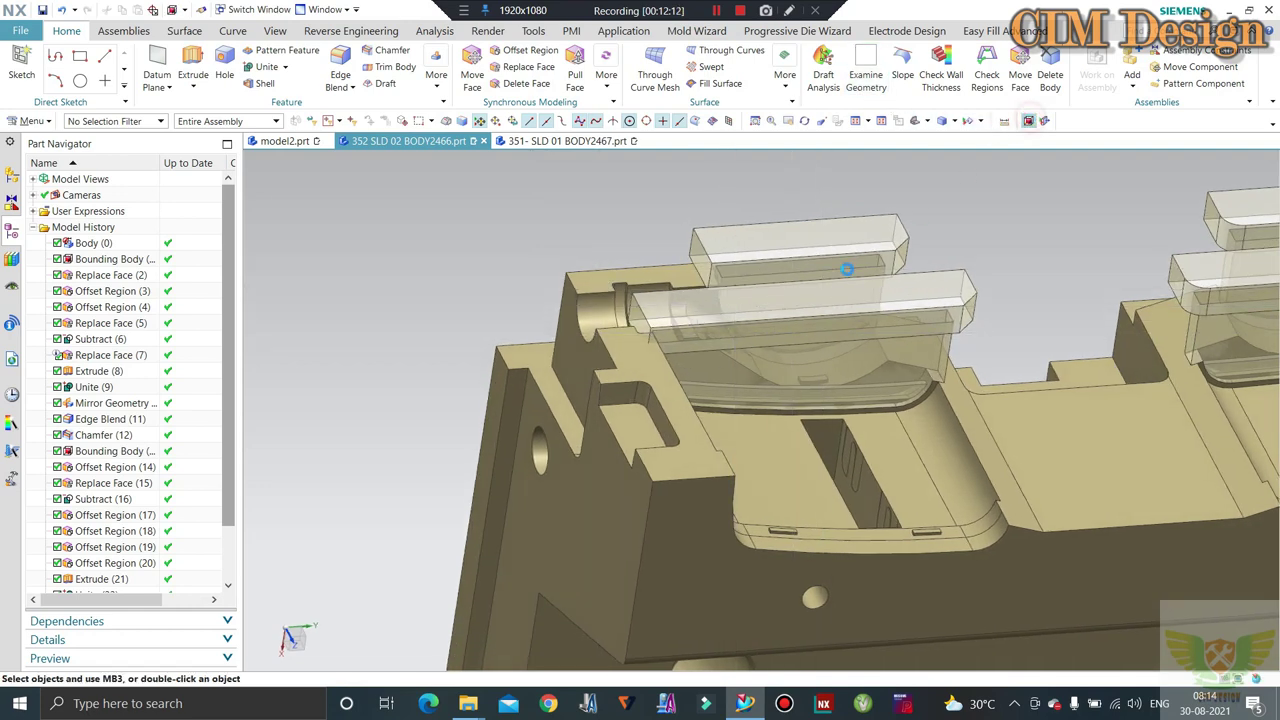
pyautogui.click(828, 306)
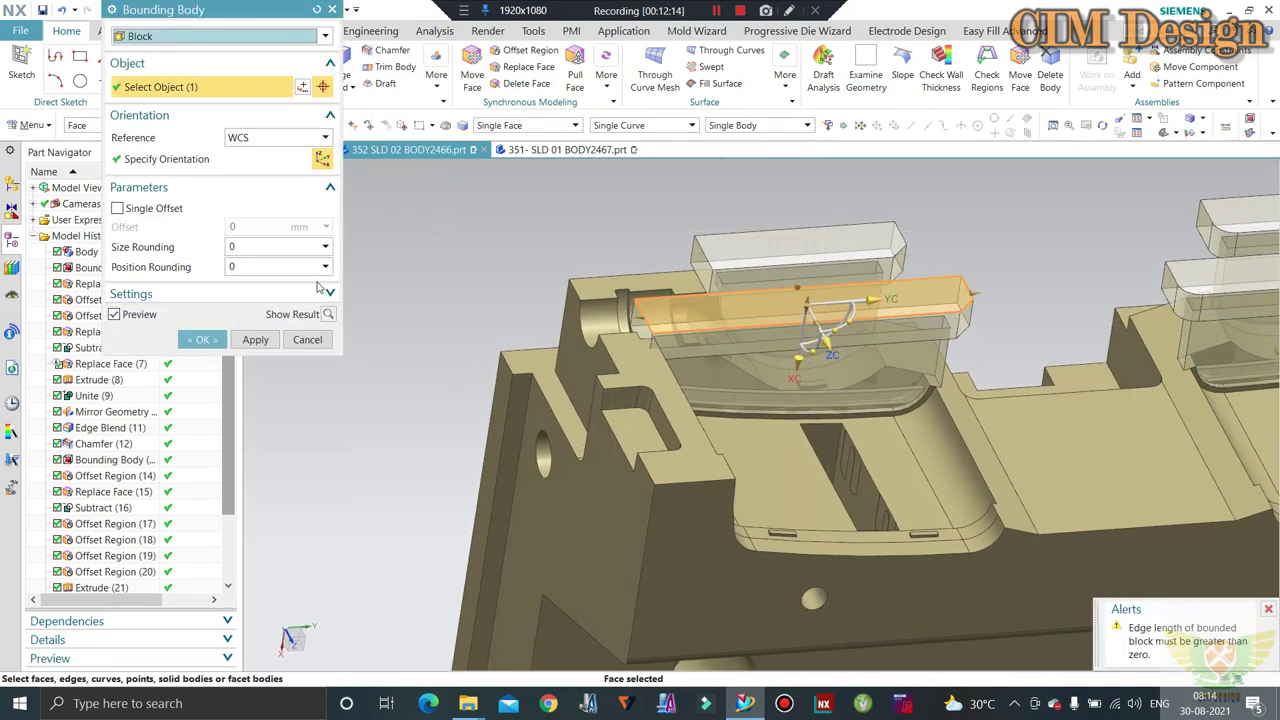
pyautogui.click(307, 340)
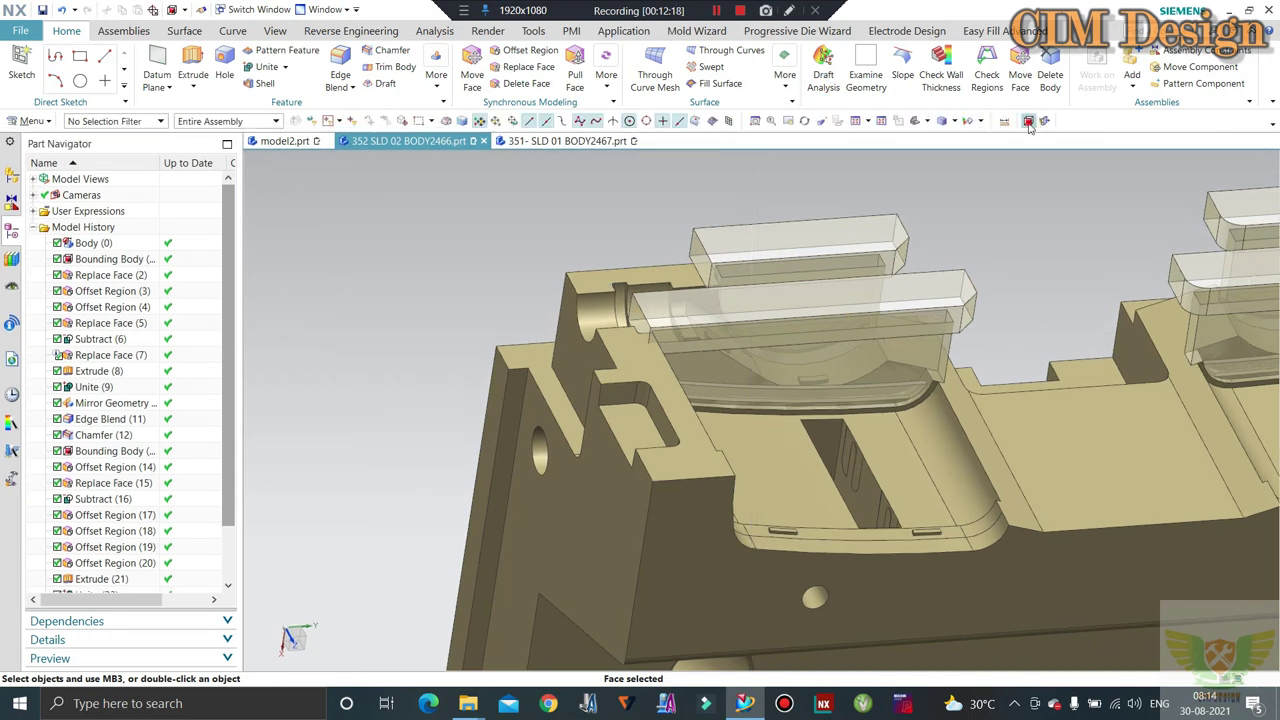
pyautogui.click(1029, 121)
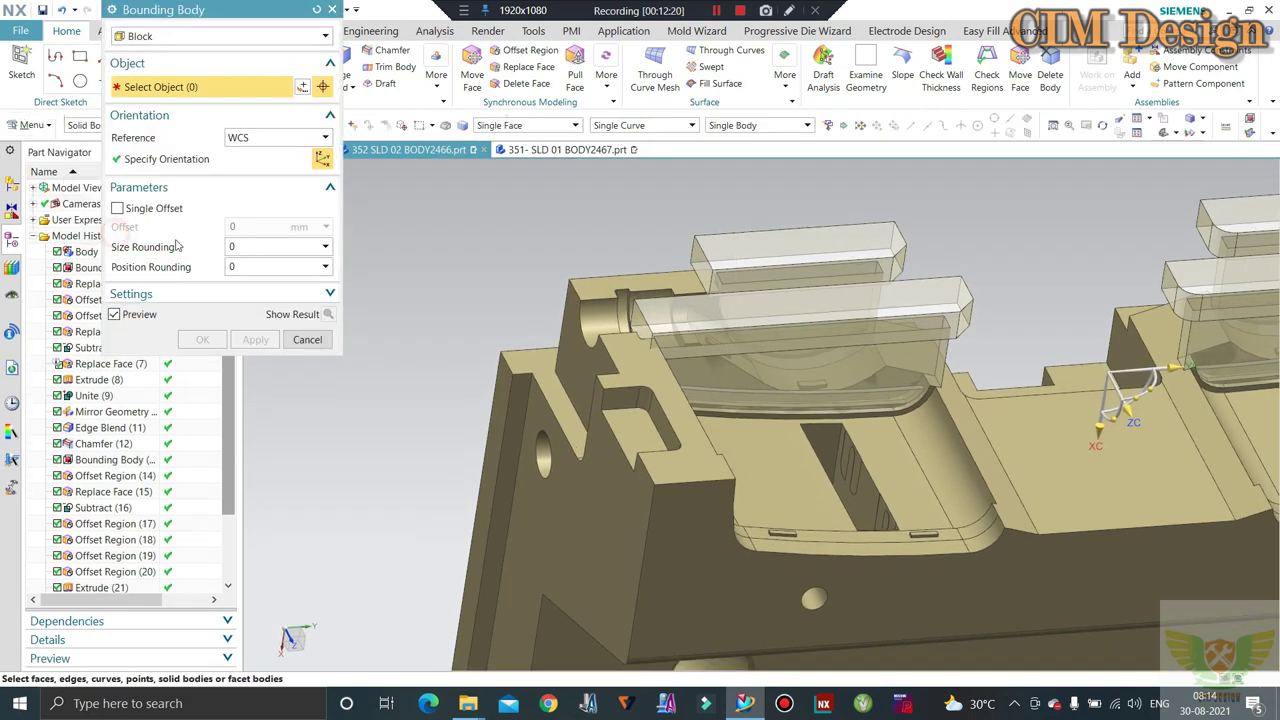
pyautogui.click(790, 265)
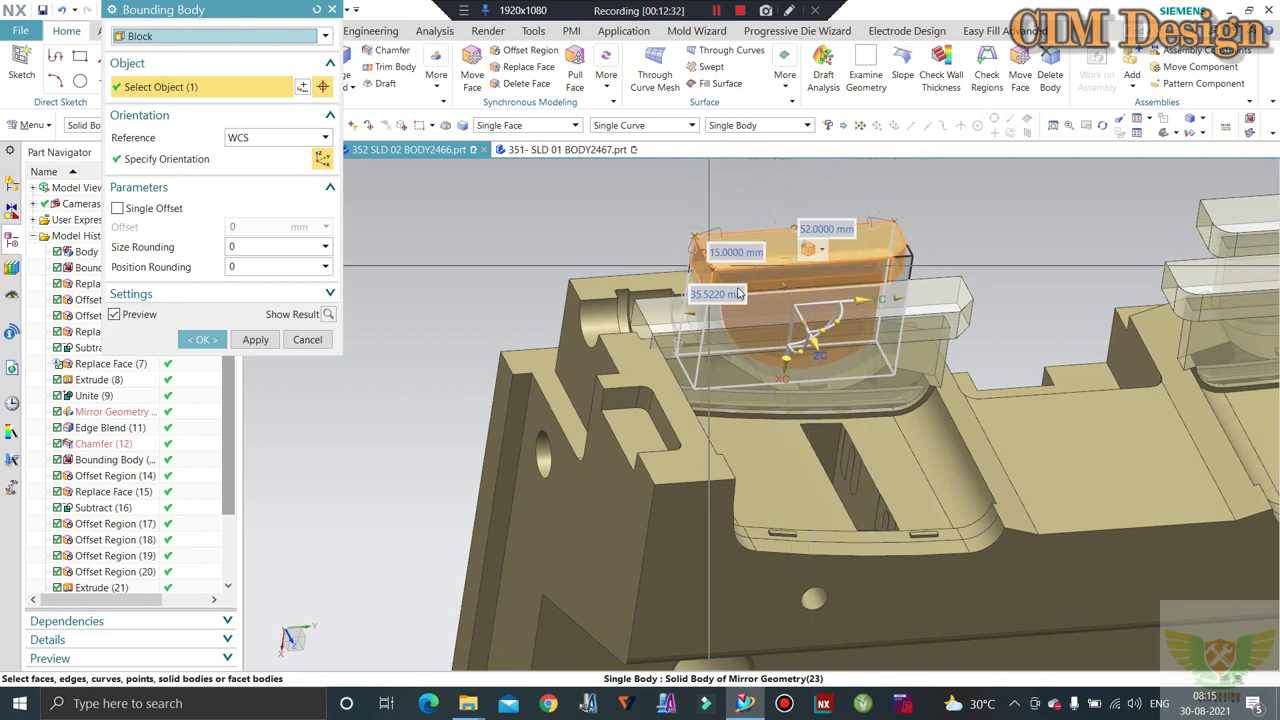
pyautogui.click(309, 339)
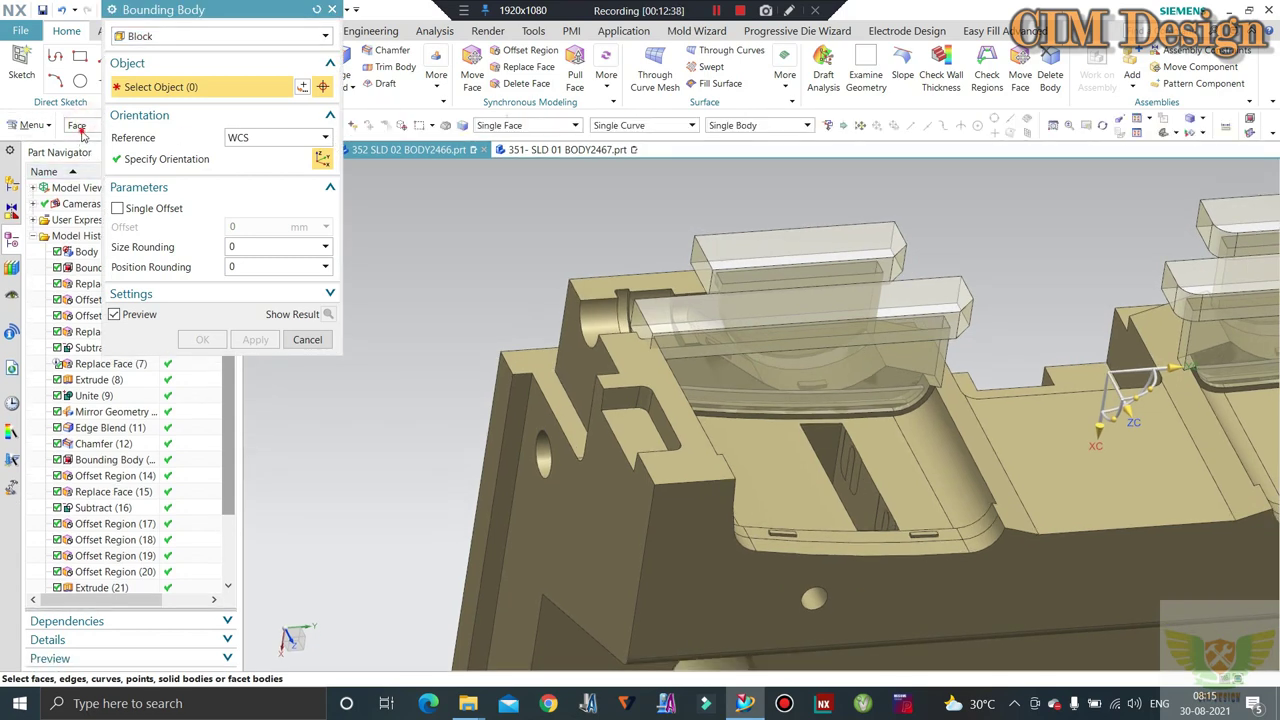
pyautogui.click(88, 240)
pyautogui.click(890, 330)
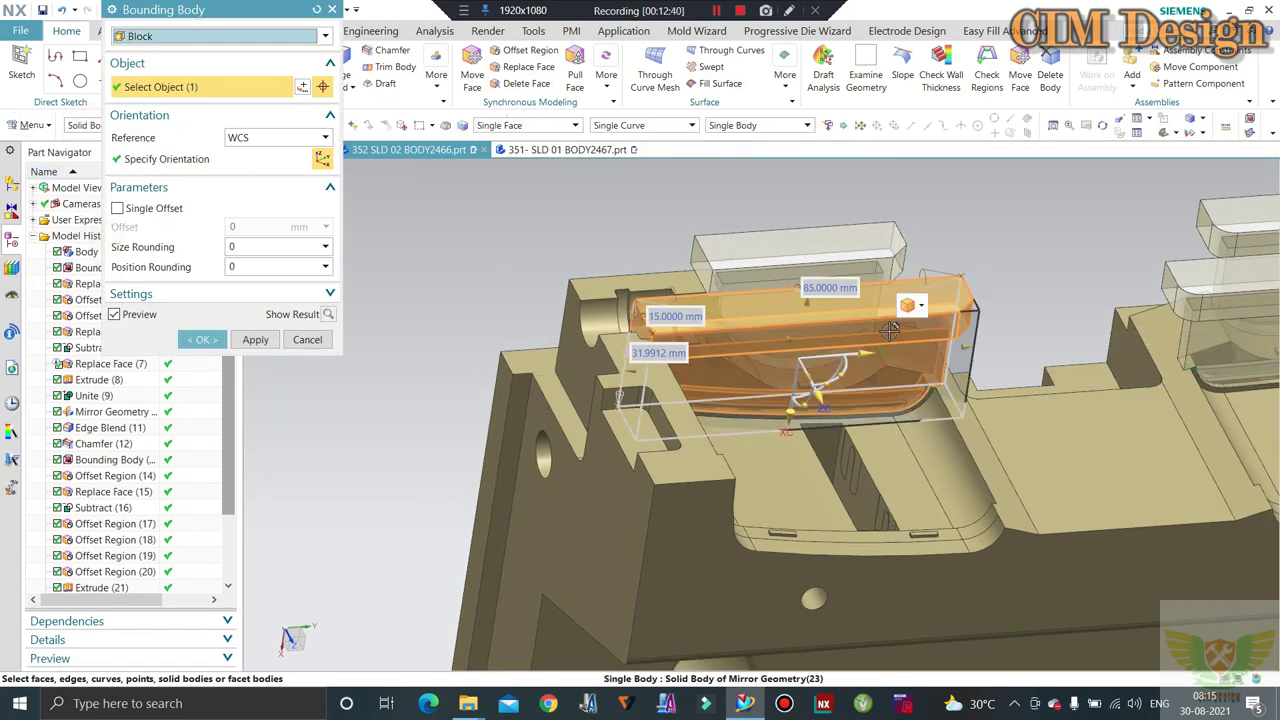
pyautogui.click(307, 340)
# Orbit and zoom around the transparent rib blocks to inspect the insert
pyautogui.press('Home')
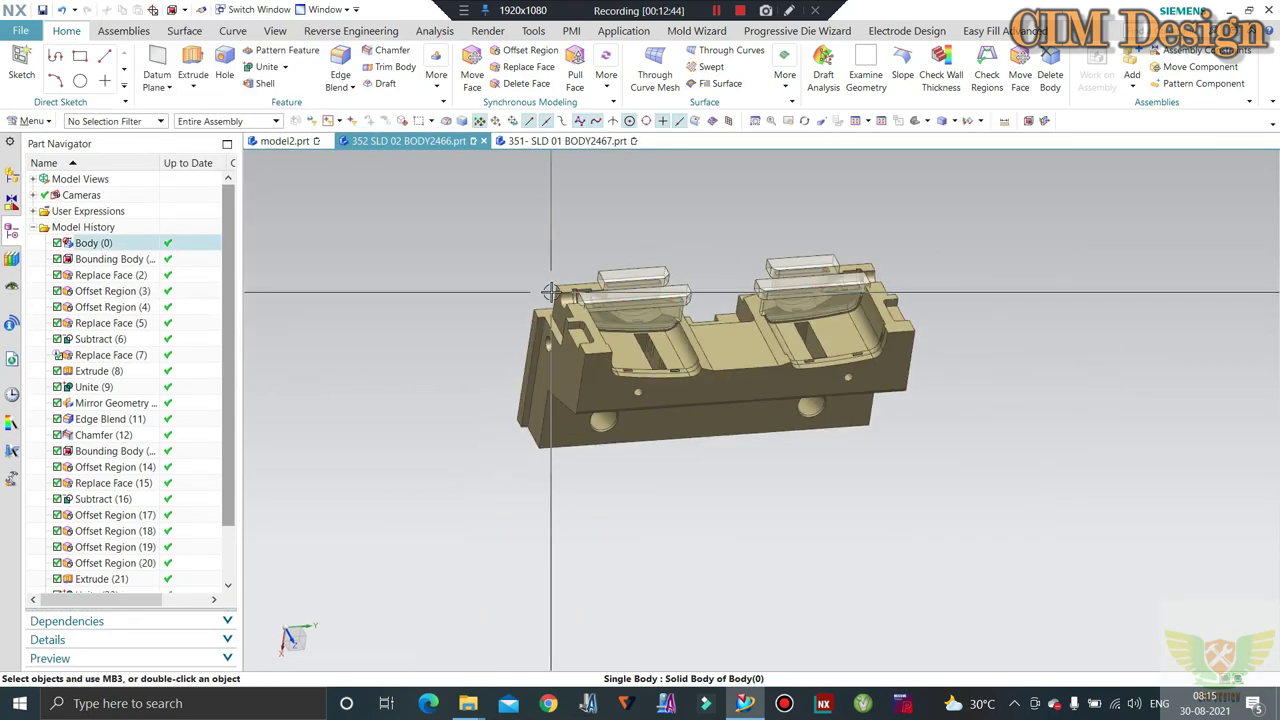
pyautogui.moveTo(550, 291); pyautogui.dragTo(628, 257, button='middle')
pyautogui.hotkey('ctrl', 'alt', 'f')
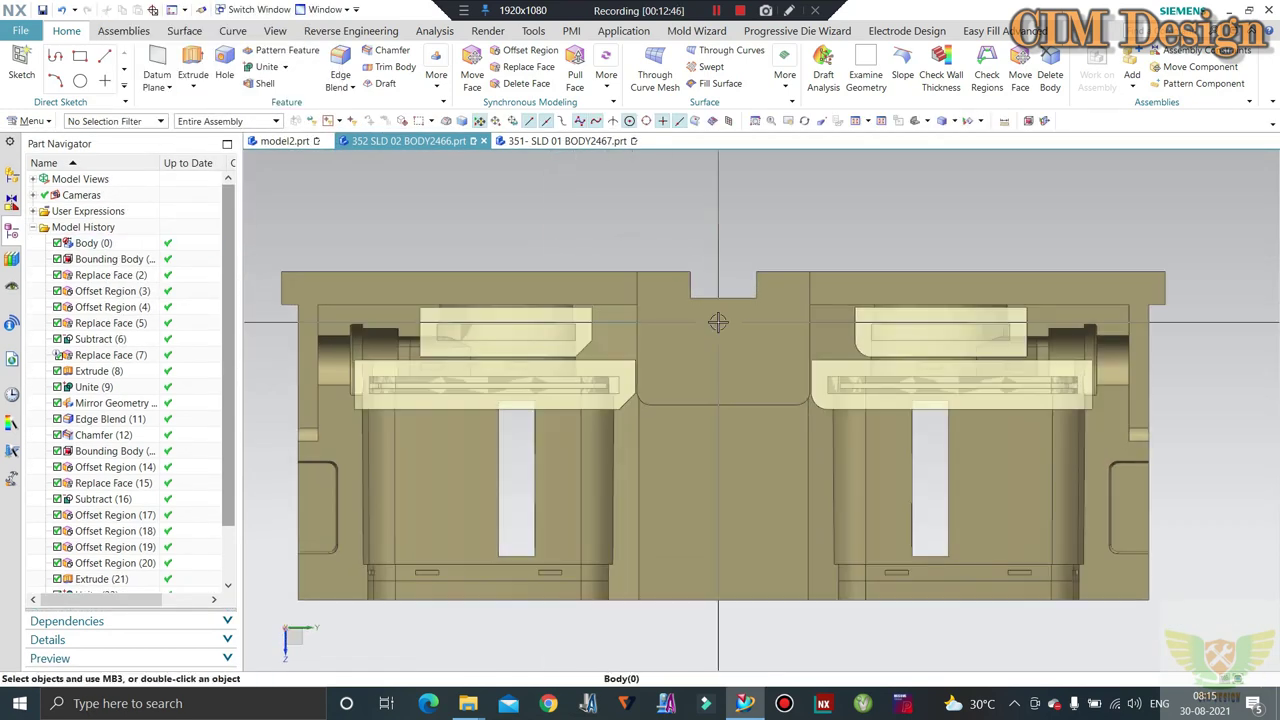
pyautogui.scroll(-2, 718, 321)
pyautogui.moveTo(718, 321); pyautogui.dragTo(740, 197, button='middle')
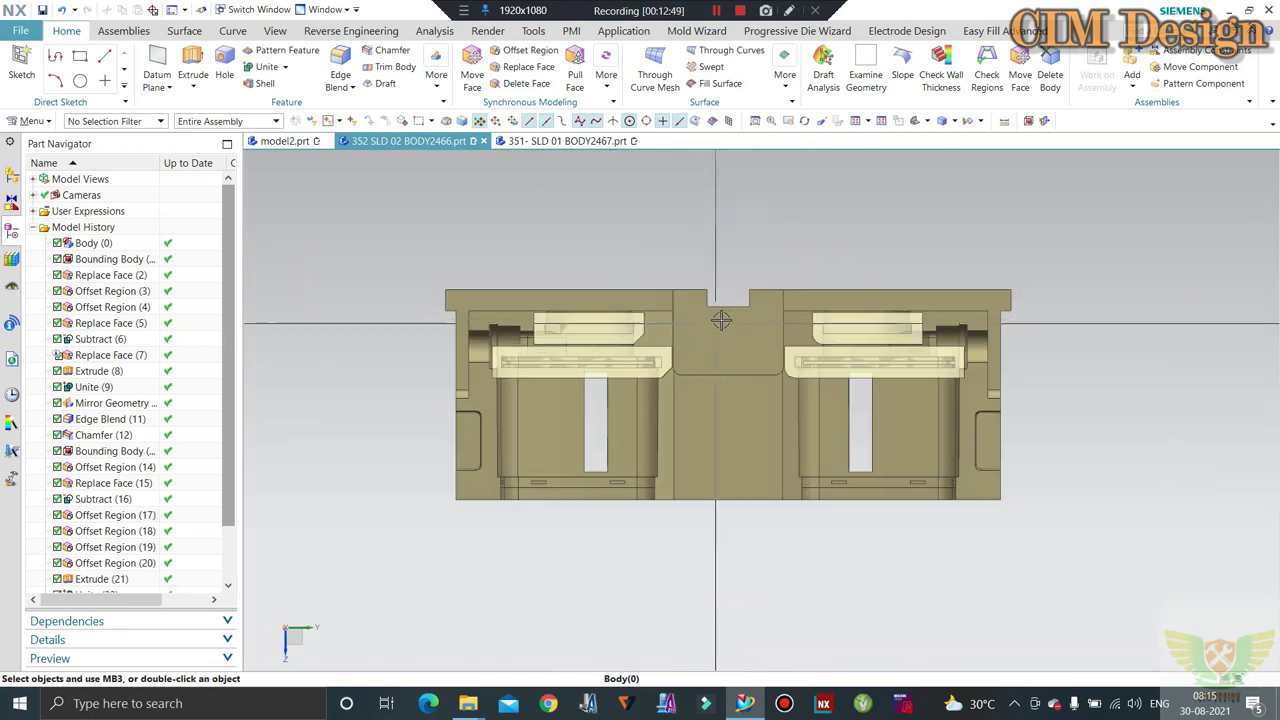
pyautogui.moveTo(679, 336); pyautogui.dragTo(625, 255, button='middle')
pyautogui.scroll(-2, 703, 262)
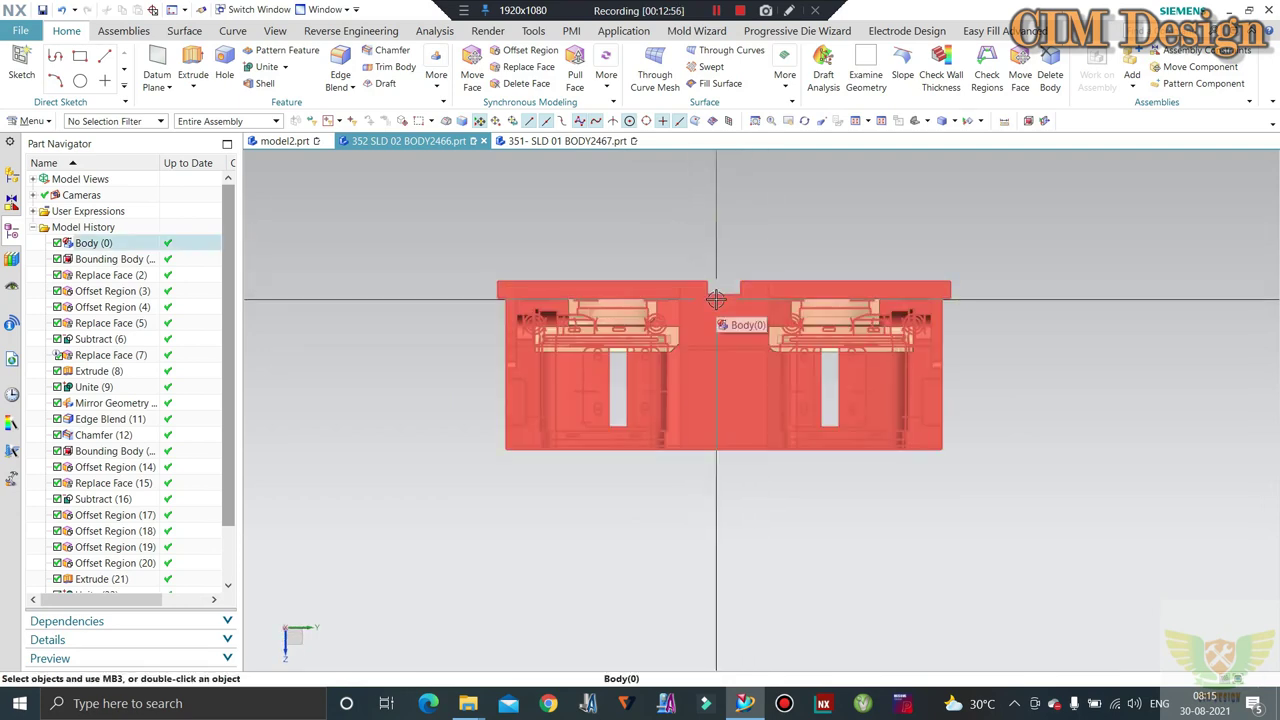
pyautogui.moveTo(716, 299); pyautogui.dragTo(726, 260, button='middle')
pyautogui.scroll(5, 737, 217)
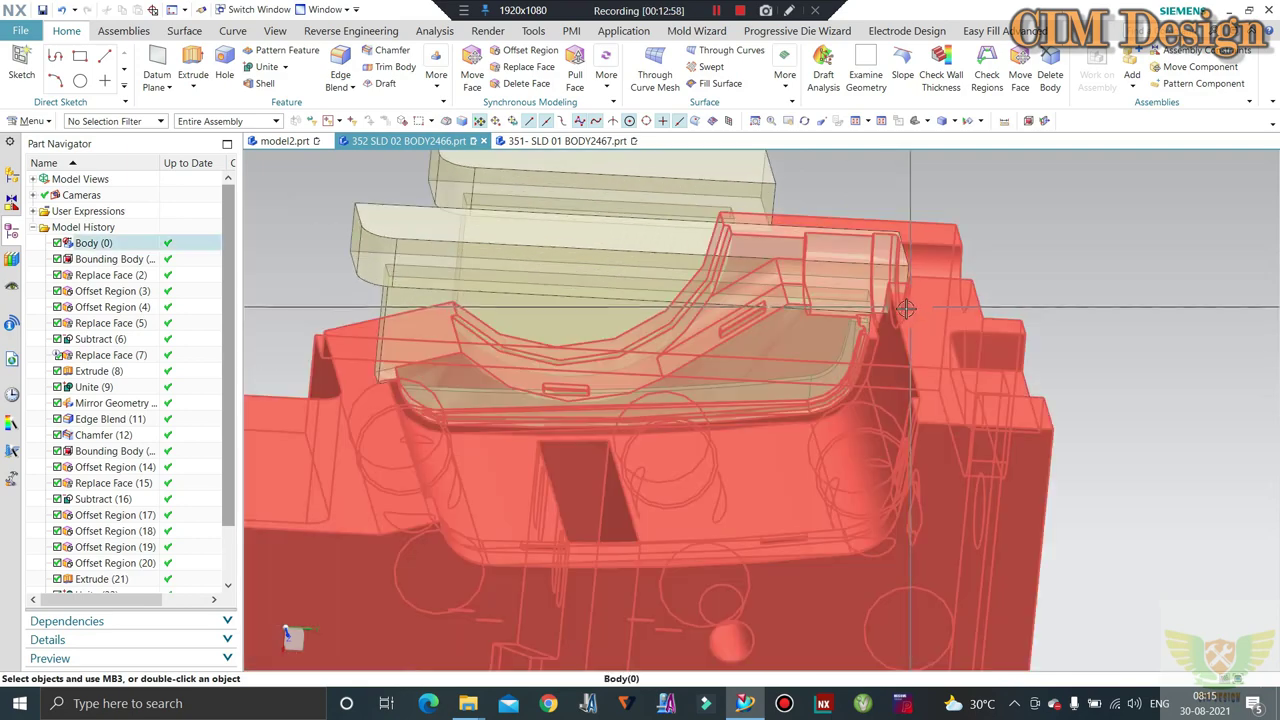
pyautogui.moveTo(760, 300)
pyautogui.mouseDown(button='middle')
pyautogui.moveTo(902, 345)
pyautogui.moveTo(889, 351)
pyautogui.moveTo(926, 278)
pyautogui.moveTo(880, 303)
pyautogui.moveTo(733, 322)
pyautogui.mouseUp(button='middle')
pyautogui.scroll(3, 898, 338)
pyautogui.scroll(2, 900, 336)
pyautogui.scroll(-5, 900, 336)
pyautogui.scroll(2, 733, 322)
pyautogui.scroll(2, 771, 380)
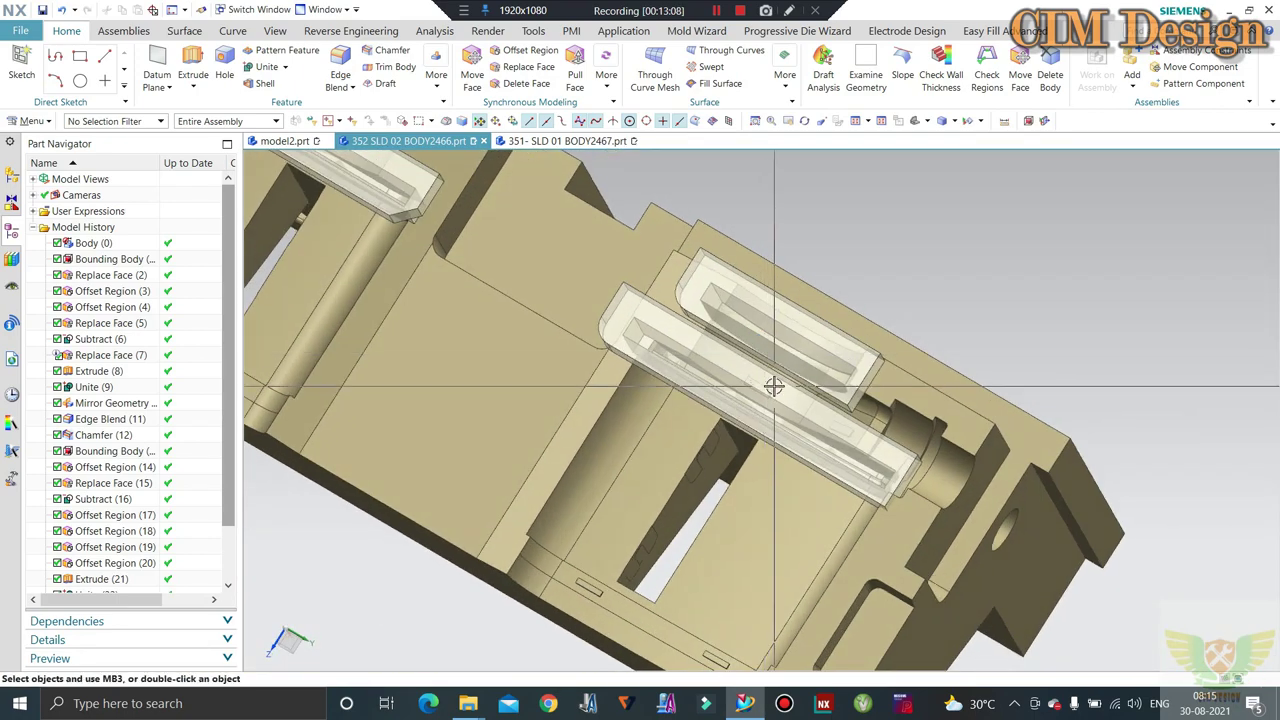
pyautogui.scroll(2, 711, 438)
pyautogui.scroll(-5, 738, 372)
pyautogui.moveTo(738, 372)
pyautogui.mouseDown(button='middle')
pyautogui.moveTo(741, 330)
pyautogui.moveTo(790, 315)
pyautogui.mouseUp(button='middle')
pyautogui.scroll(1, 730, 355)
pyautogui.scroll(-2, 731, 354)
pyautogui.scroll(3, 785, 300)
pyautogui.scroll(2, 780, 285)
pyautogui.scroll(2, 775, 270)
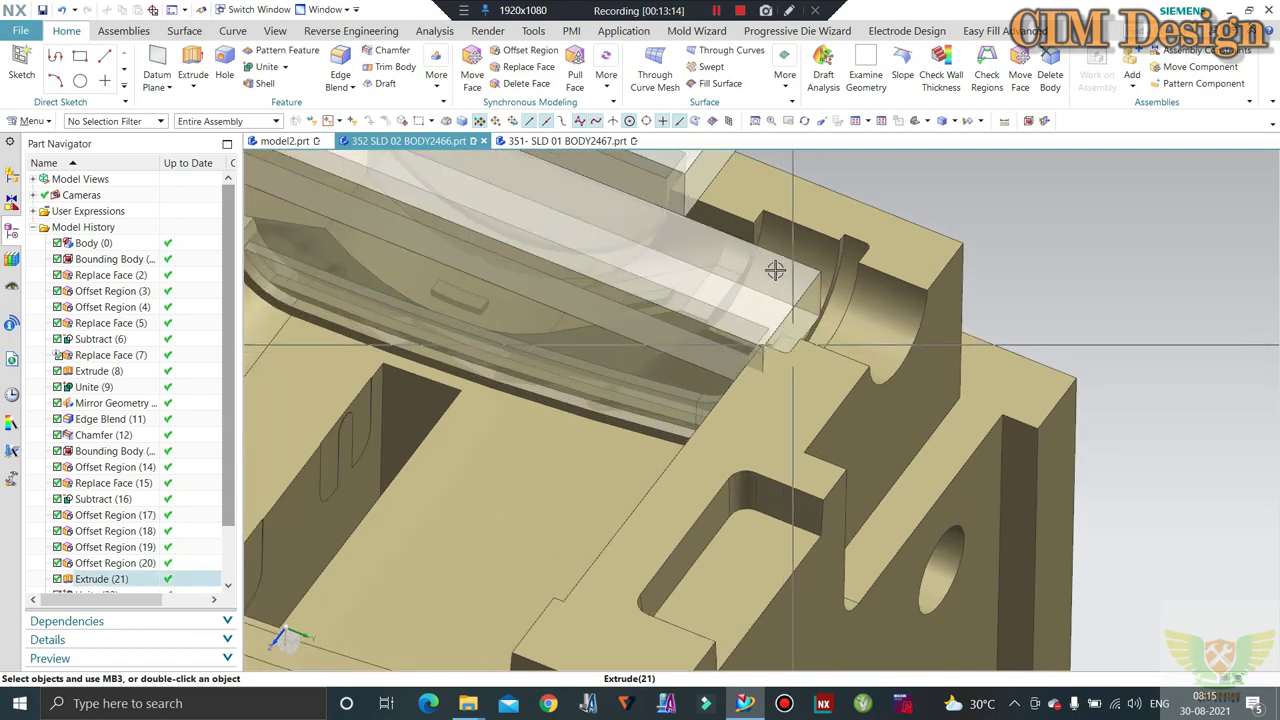
pyautogui.press('Home')
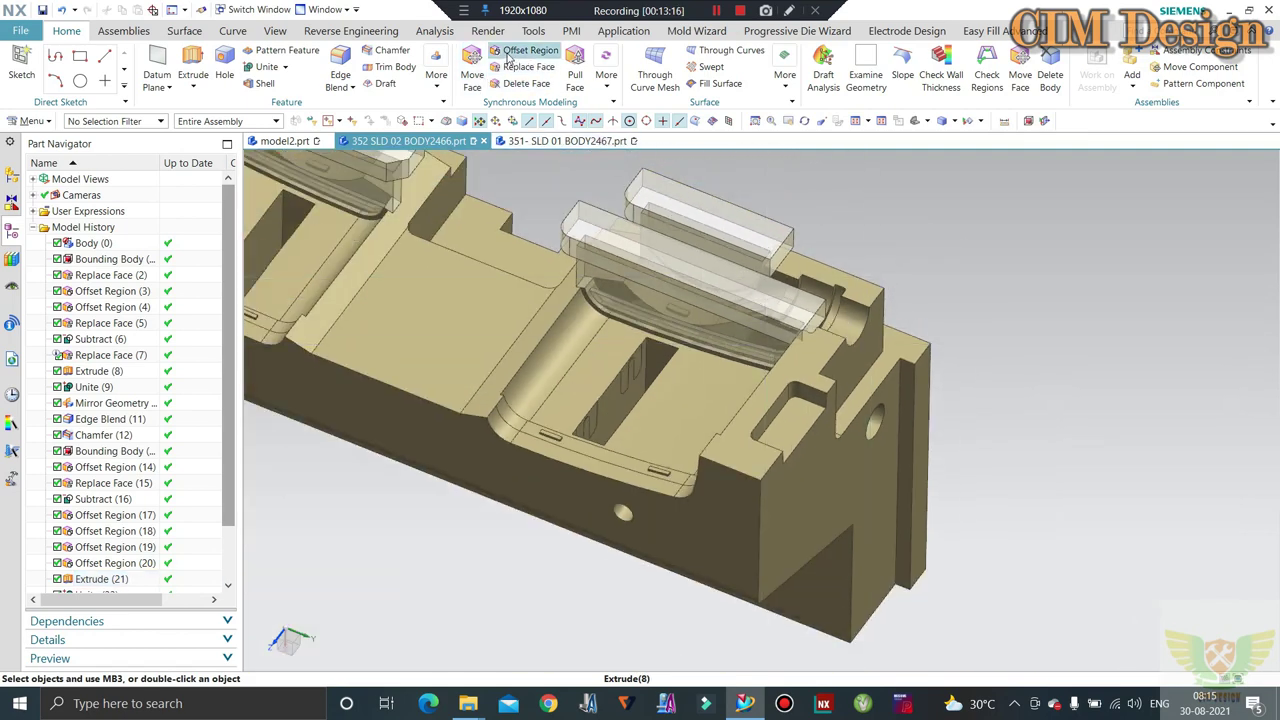
pyautogui.scroll(-3, 771, 215)
pyautogui.moveTo(771, 249); pyautogui.dragTo(777, 249, button='middle')
pyautogui.scroll(3, 775, 273)
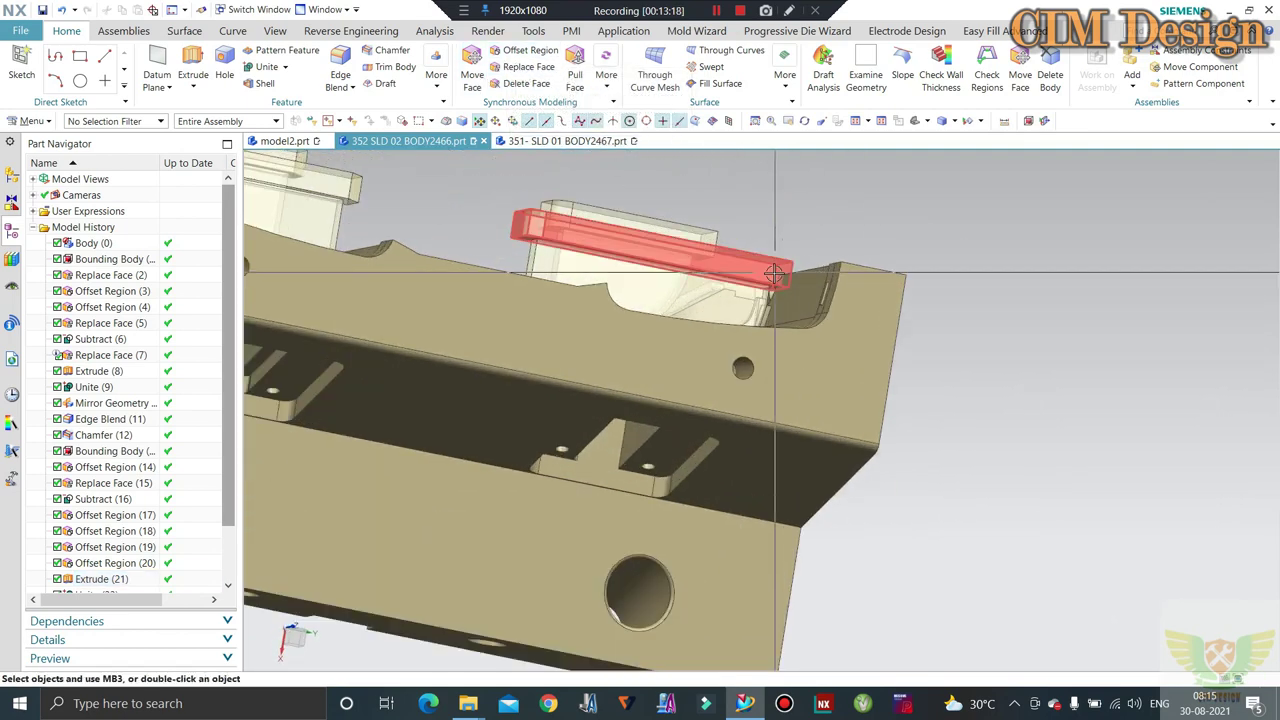
pyautogui.scroll(3, 774, 262)
pyautogui.scroll(-3, 760, 247)
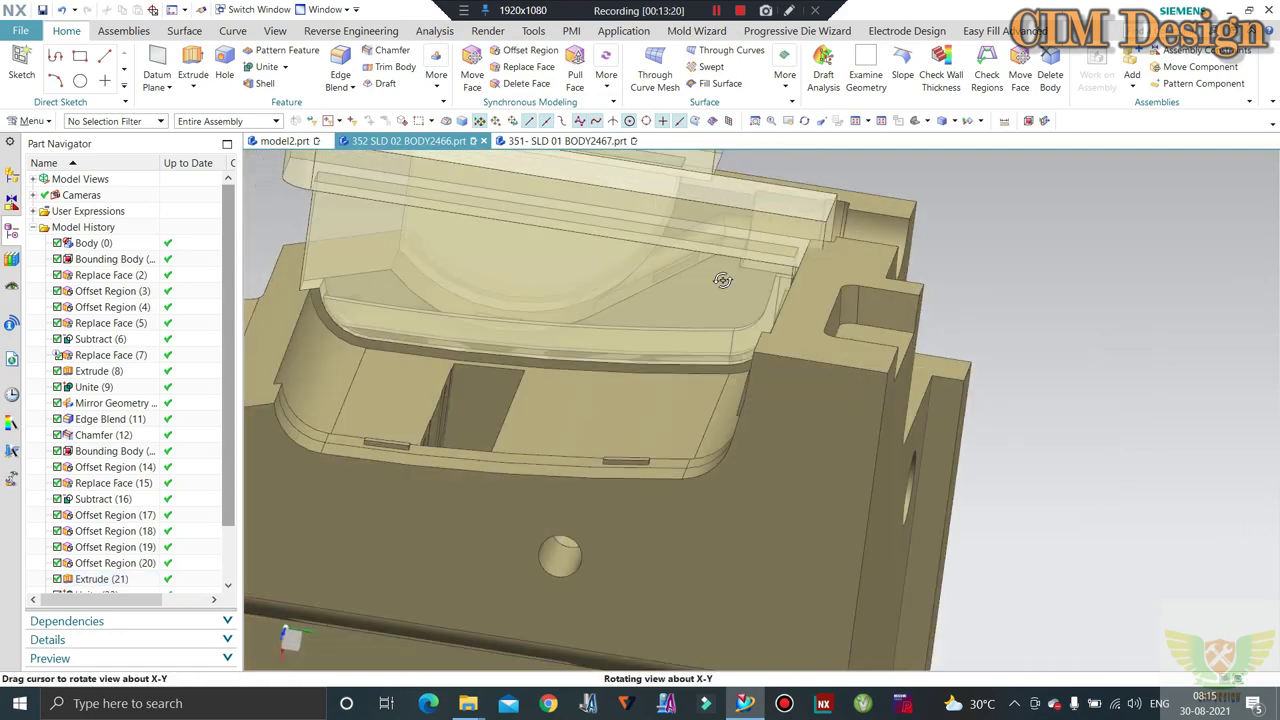
pyautogui.moveTo(760, 247); pyautogui.dragTo(700, 300, button='middle')
# Create an Offset Region on the curved face at the rib block end
pyautogui.click(510, 52)
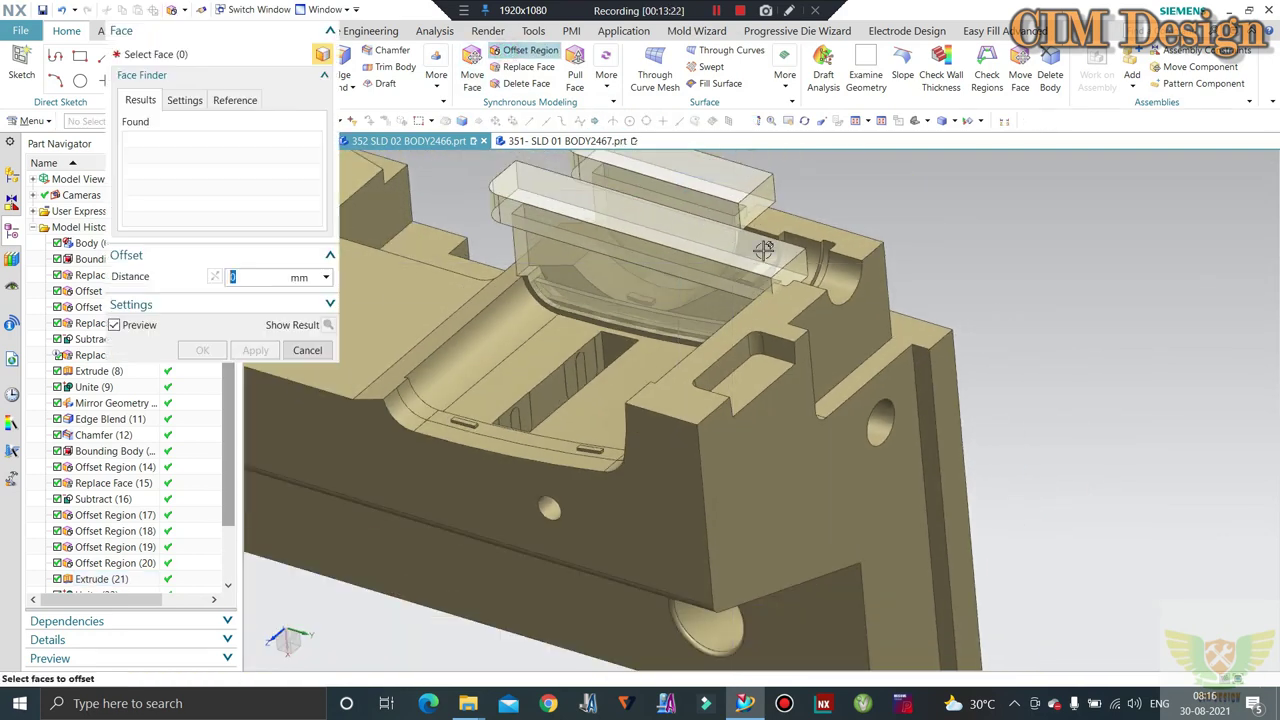
pyautogui.scroll(3, 797, 277)
pyautogui.click(938, 274)
pyautogui.write('-3')
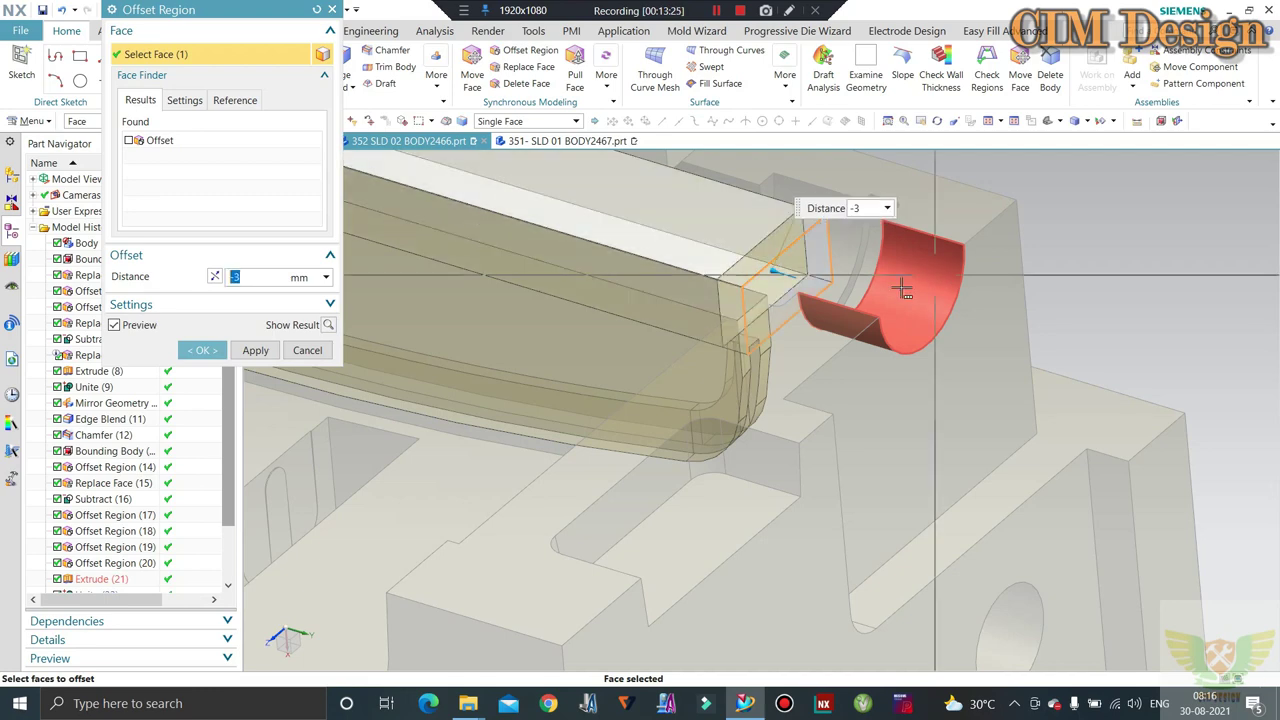
pyautogui.scroll(-2, 902, 289)
pyautogui.middleClick(857, 305)
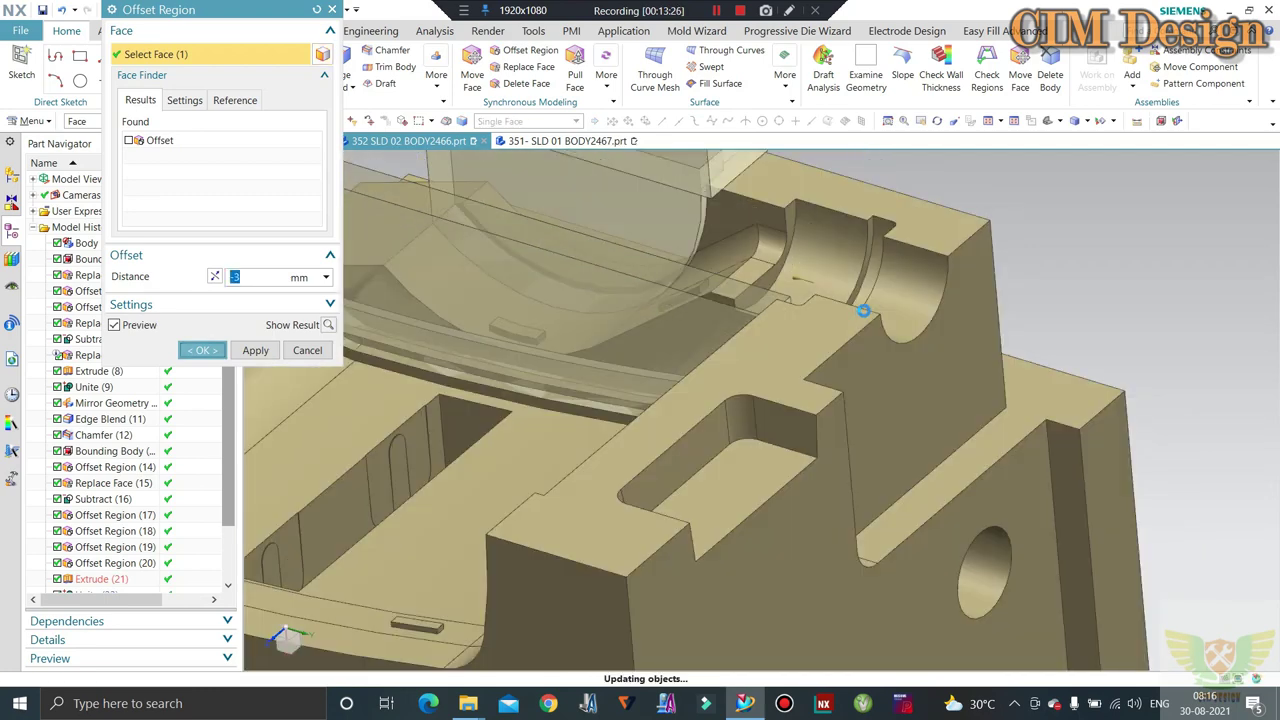
pyautogui.moveTo(894, 305)
pyautogui.mouseDown(button='middle')
pyautogui.moveTo(914, 300)
pyautogui.moveTo(775, 356)
pyautogui.mouseUp(button='middle')
pyautogui.scroll(-2, 104, 580)
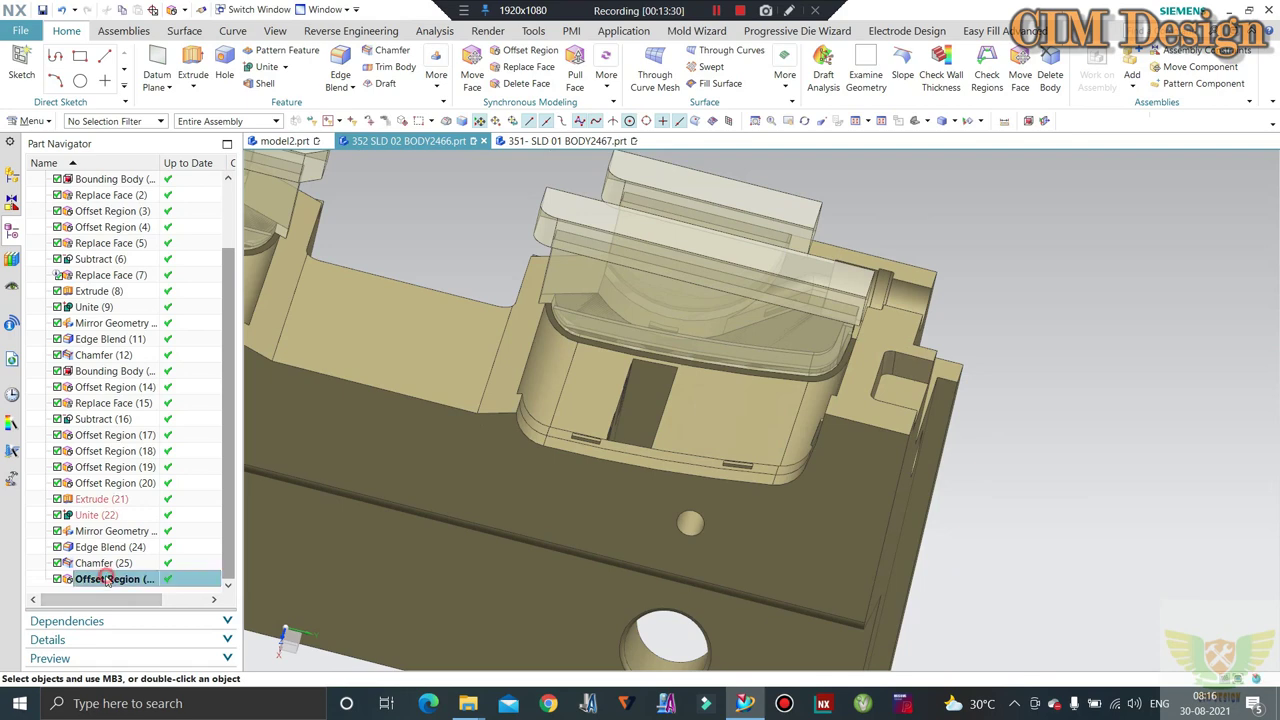
# Edit the offset region to -4 mm and add a second face to it
pyautogui.doubleClick(107, 580)
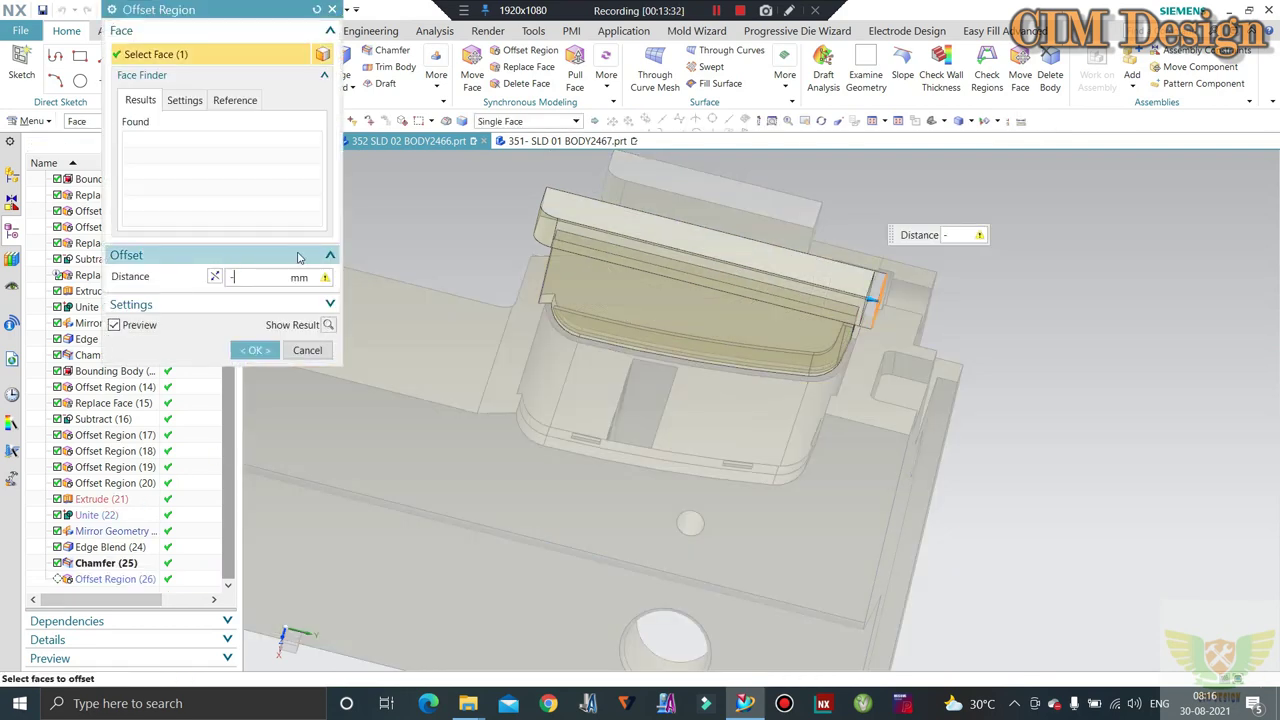
pyautogui.press('Home')
pyautogui.scroll(1, 987, 328)
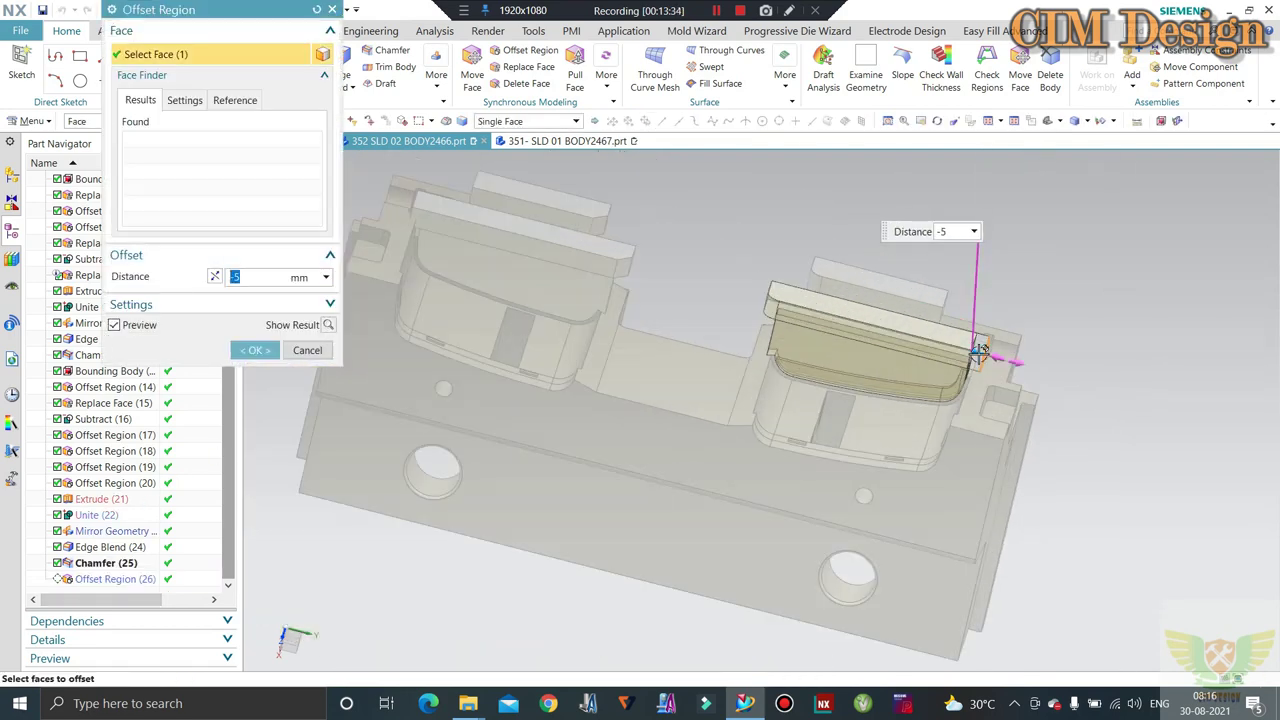
pyautogui.scroll(3, 980, 340)
pyautogui.scroll(2, 900, 320)
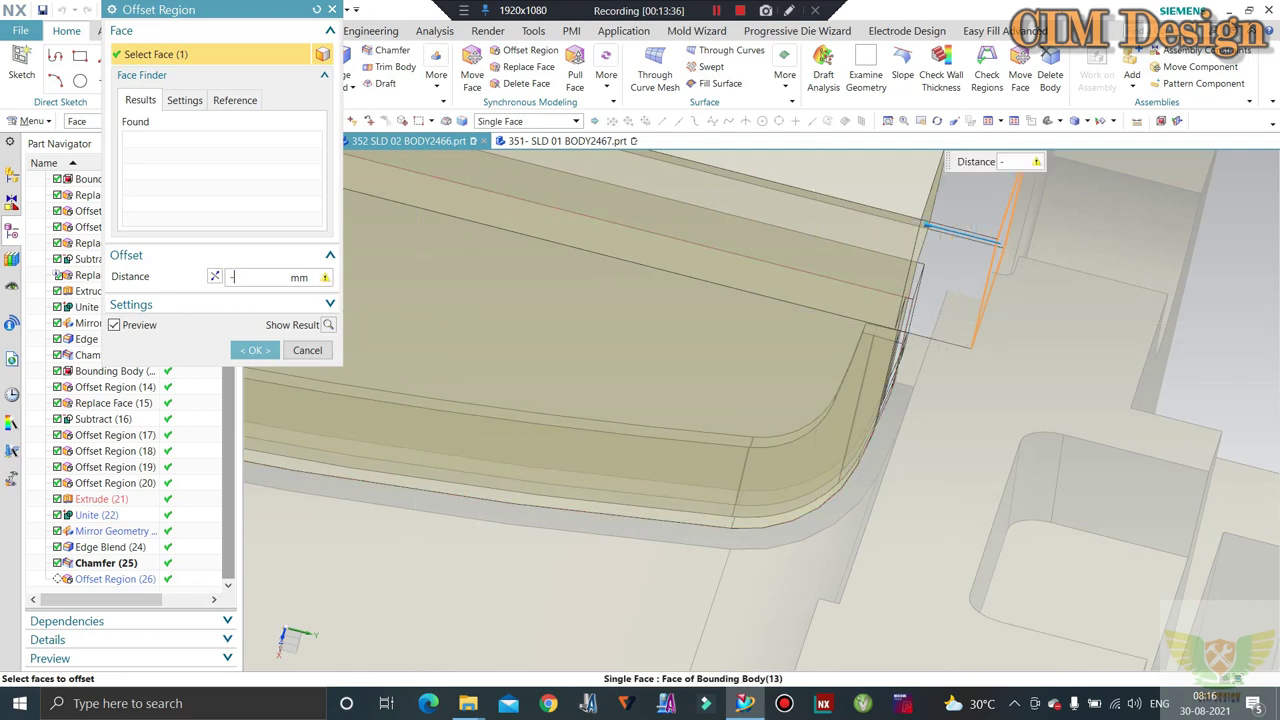
pyautogui.scroll(-2, 1150, 376)
pyautogui.scroll(-2, 1150, 376)
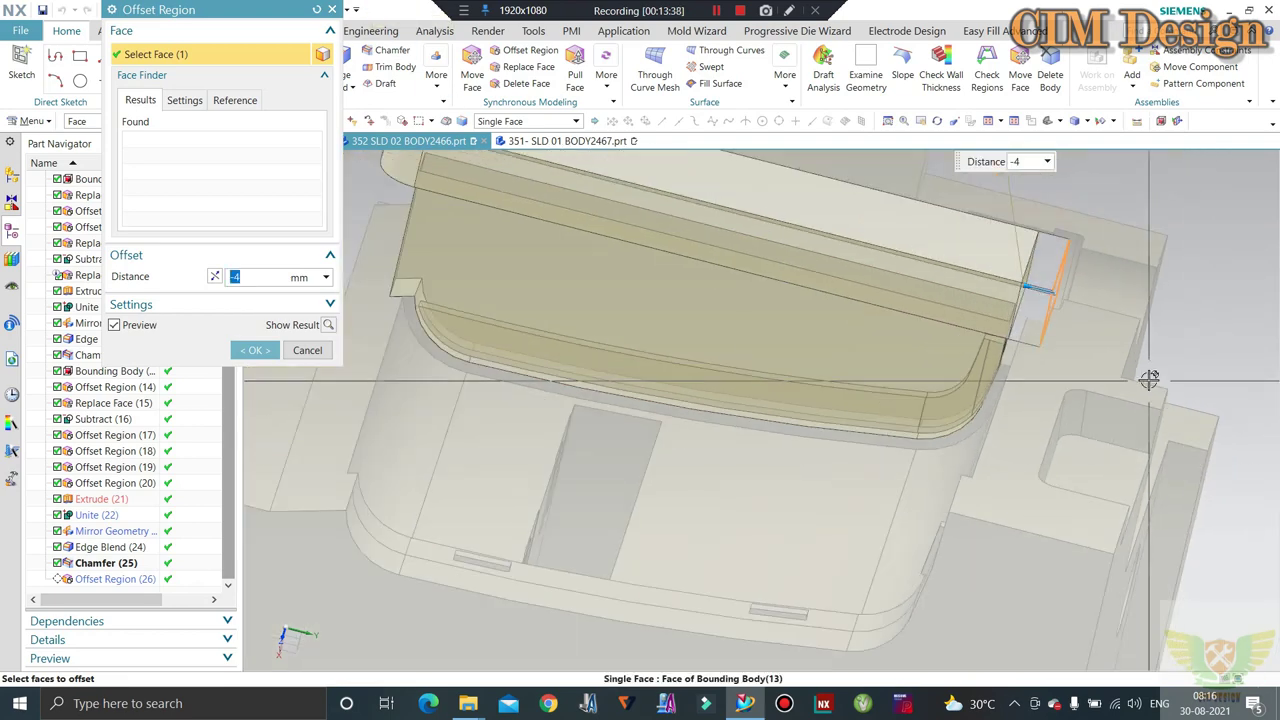
pyautogui.scroll(-2, 1149, 378)
pyautogui.scroll(-2, 1149, 378)
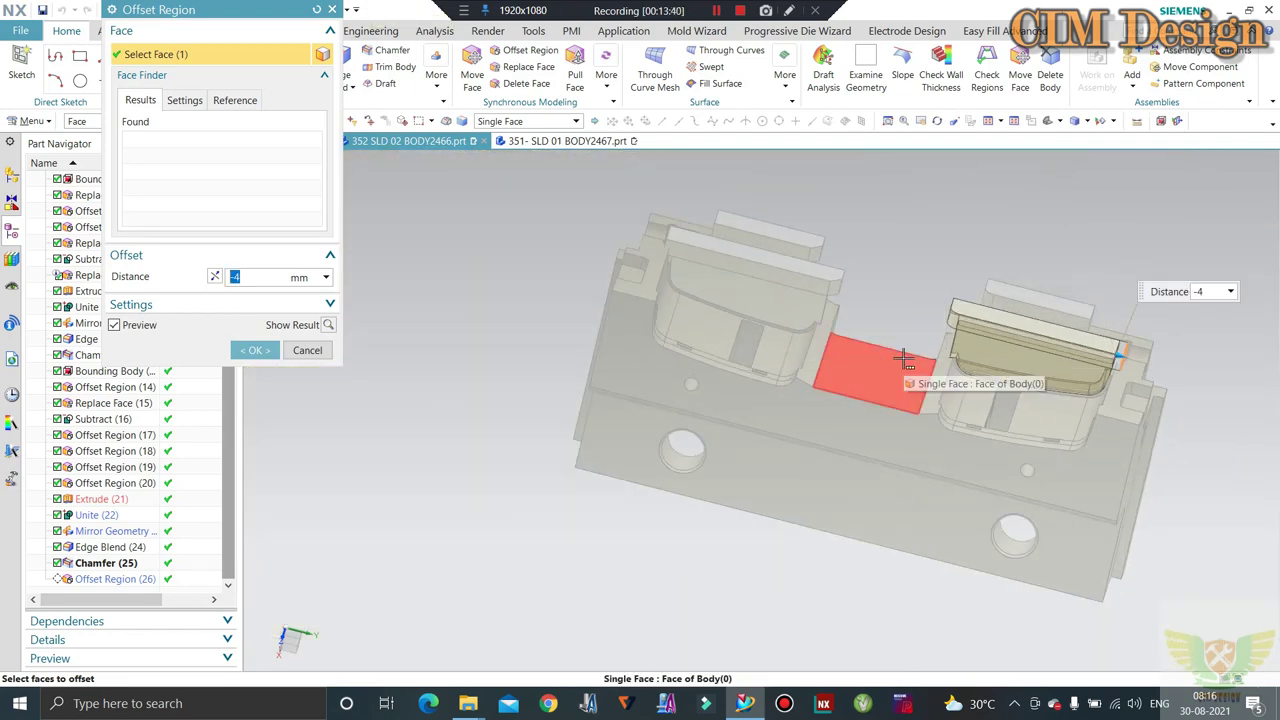
pyautogui.moveTo(623, 238); pyautogui.dragTo(700, 280, button='middle')
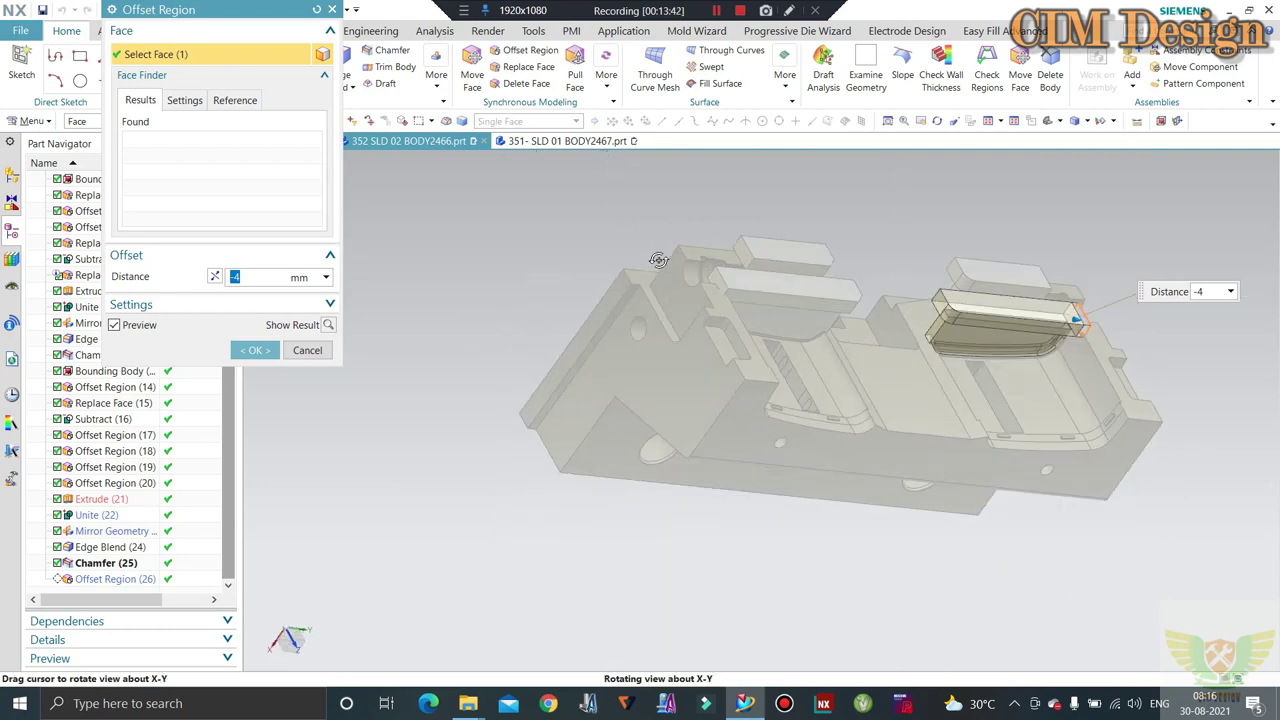
pyautogui.scroll(3, 729, 280)
pyautogui.click(738, 290)
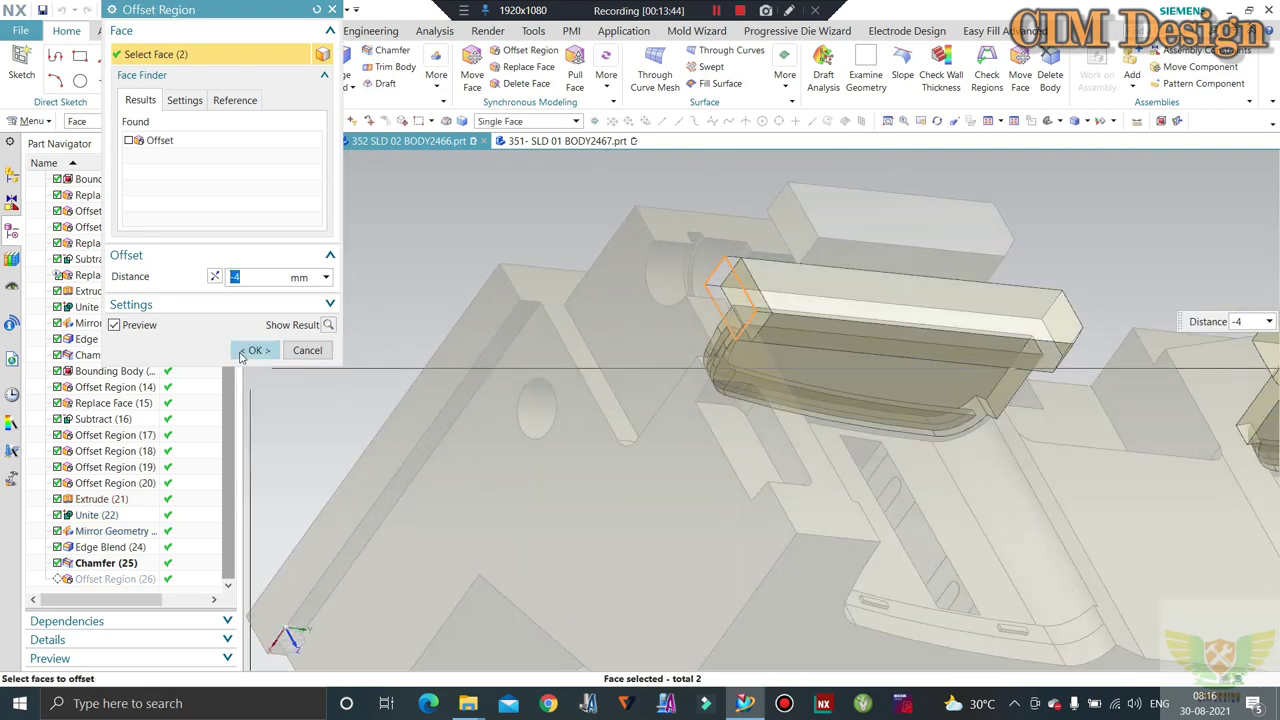
pyautogui.click(252, 350)
pyautogui.scroll(-2, 548, 295)
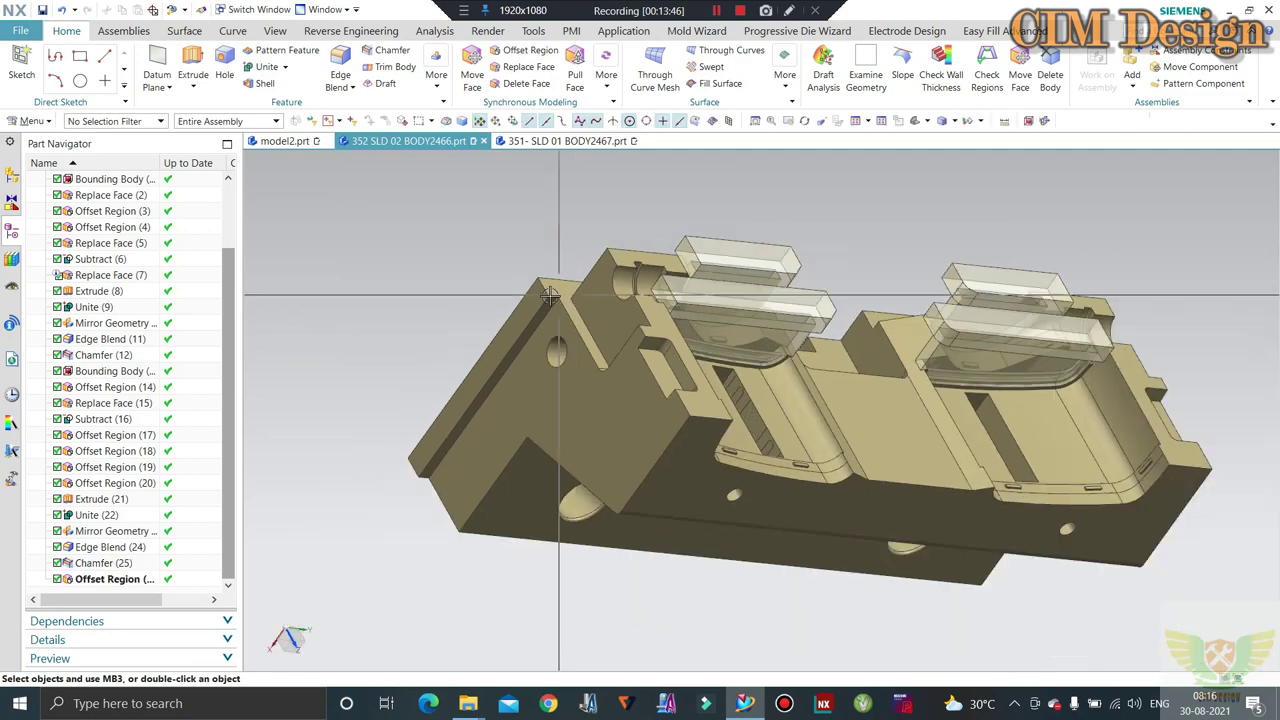
pyautogui.moveTo(548, 295)
pyautogui.mouseDown(button='middle')
pyautogui.moveTo(528, 320)
pyautogui.moveTo(519, 294)
pyautogui.moveTo(560, 330)
pyautogui.mouseUp(button='middle')
pyautogui.scroll(3, 528, 320)
pyautogui.scroll(-3, 930, 430)
pyautogui.scroll(3, 930, 430)
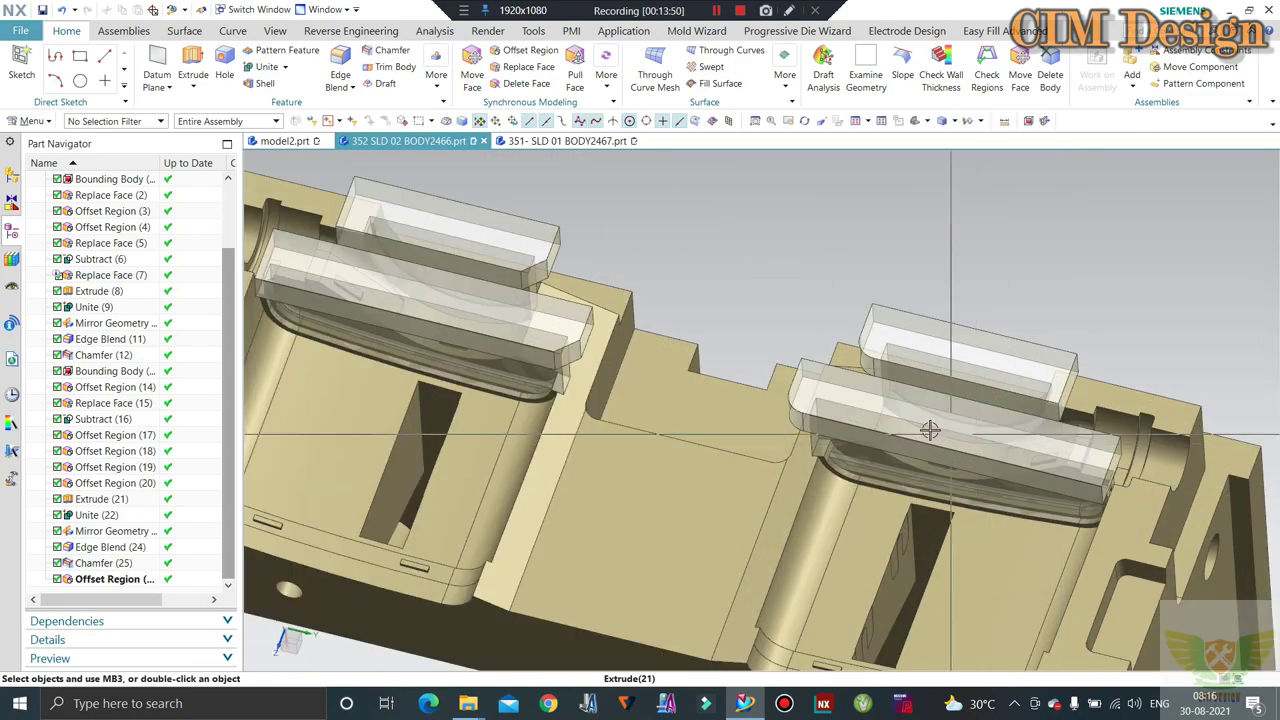
pyautogui.scroll(-3, 930, 430)
pyautogui.scroll(-1, 860, 425)
pyautogui.scroll(5, 822, 438)
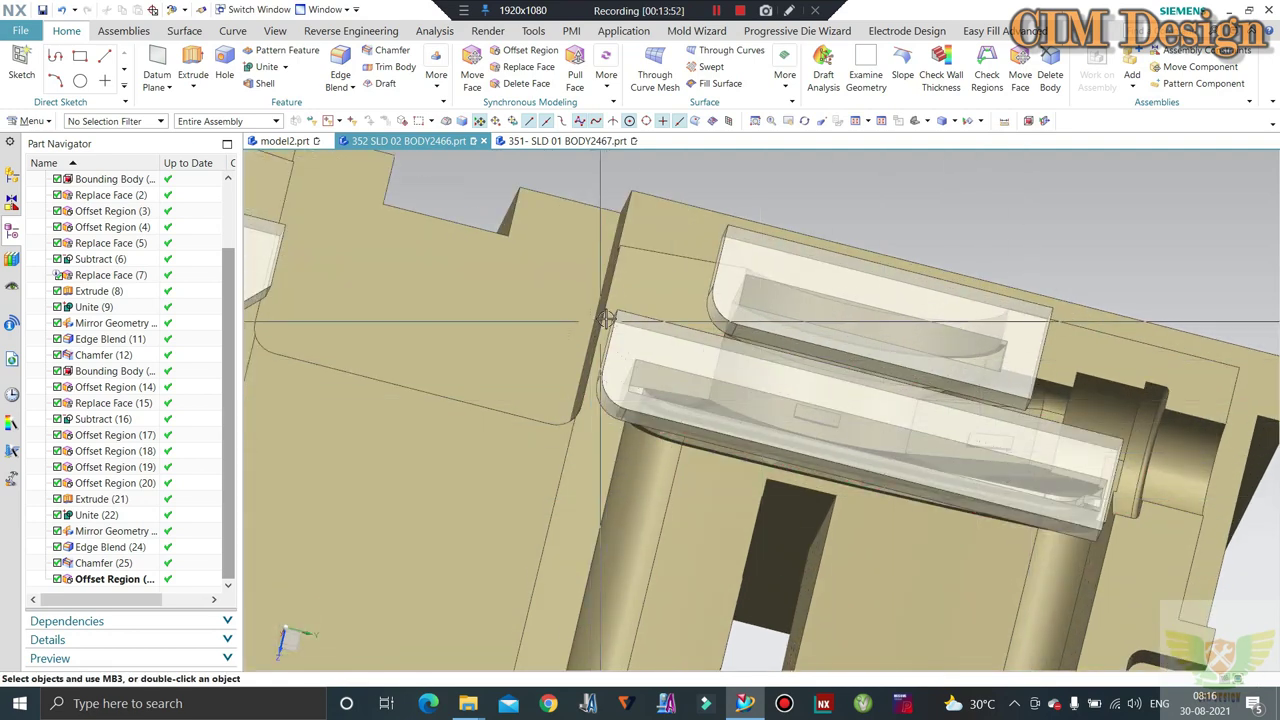
pyautogui.scroll(-3, 918, 438)
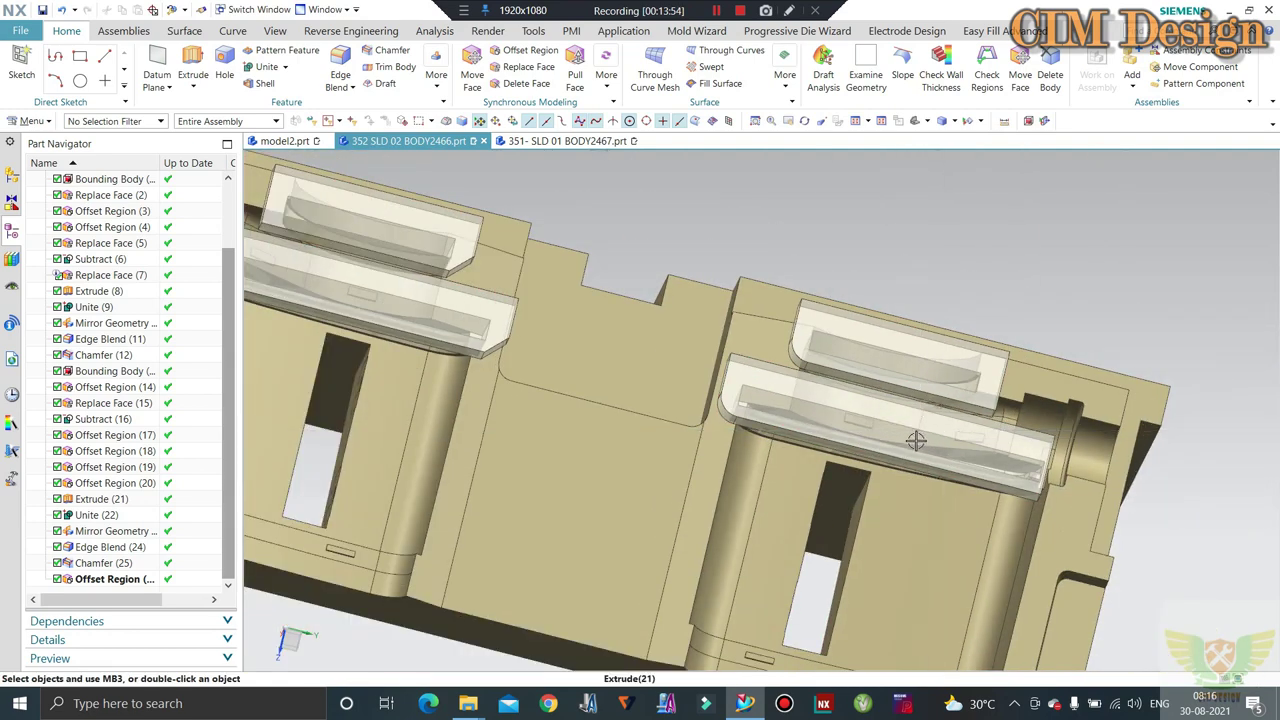
pyautogui.moveTo(908, 437); pyautogui.dragTo(900, 357, button='middle')
pyautogui.scroll(-1, 642, 275)
pyautogui.press('F8')
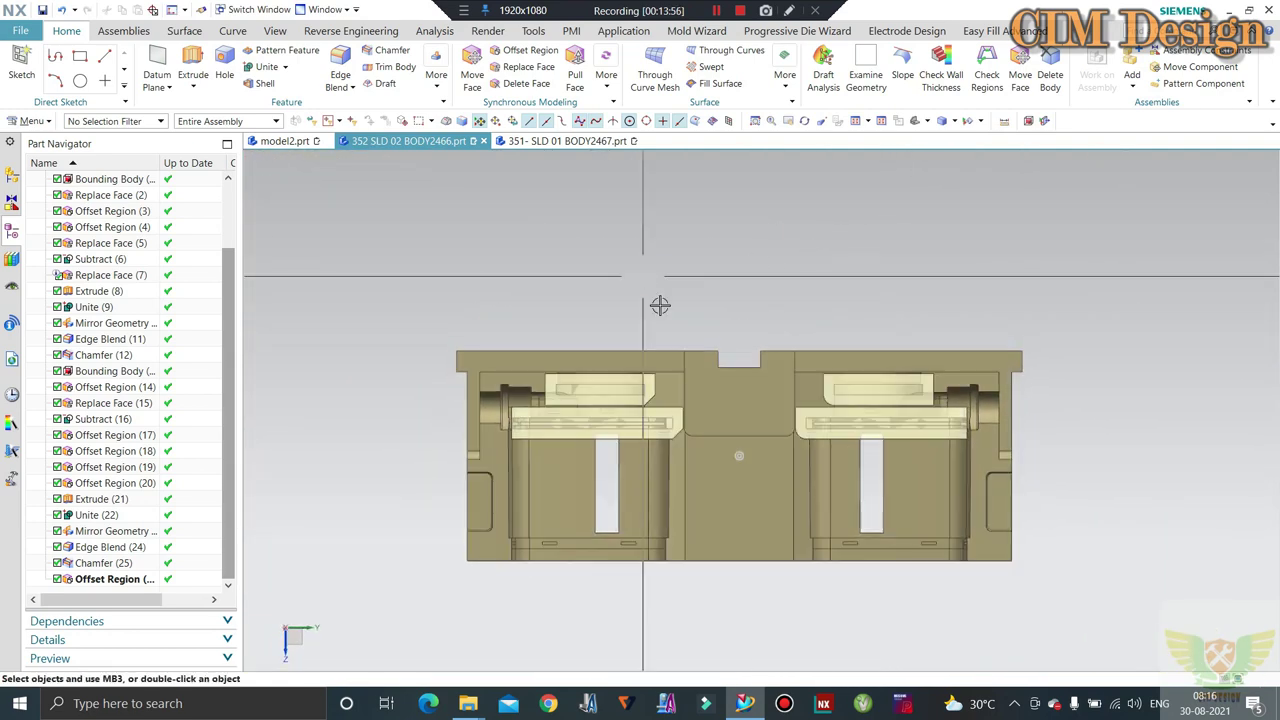
pyautogui.scroll(2, 714, 400)
pyautogui.moveTo(714, 400)
pyautogui.mouseDown(button='middle')
pyautogui.moveTo(694, 279)
pyautogui.moveTo(728, 363)
pyautogui.moveTo(778, 322)
pyautogui.mouseUp(button='middle')
pyautogui.scroll(-2, 694, 279)
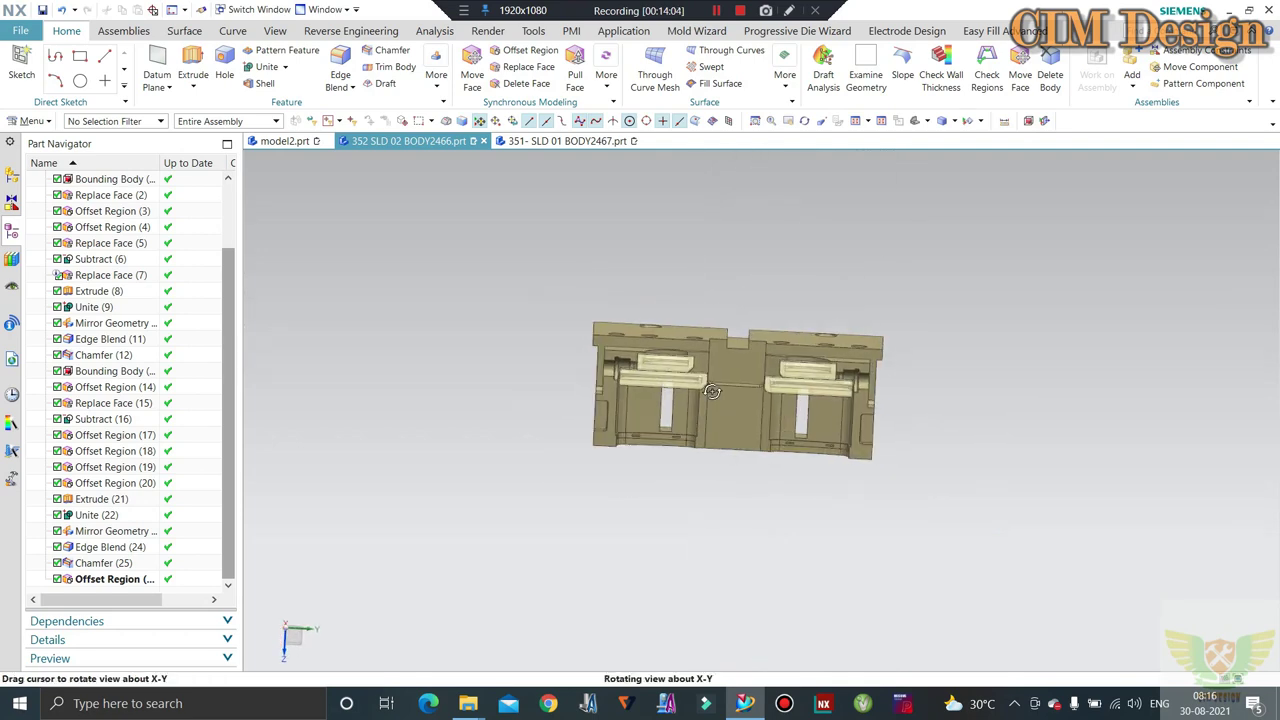
pyautogui.scroll(2, 641, 389)
pyautogui.moveTo(641, 389)
pyautogui.mouseDown(button='middle')
pyautogui.moveTo(635, 232)
pyautogui.moveTo(509, 300)
pyautogui.mouseUp(button='middle')
pyautogui.scroll(1, 635, 232)
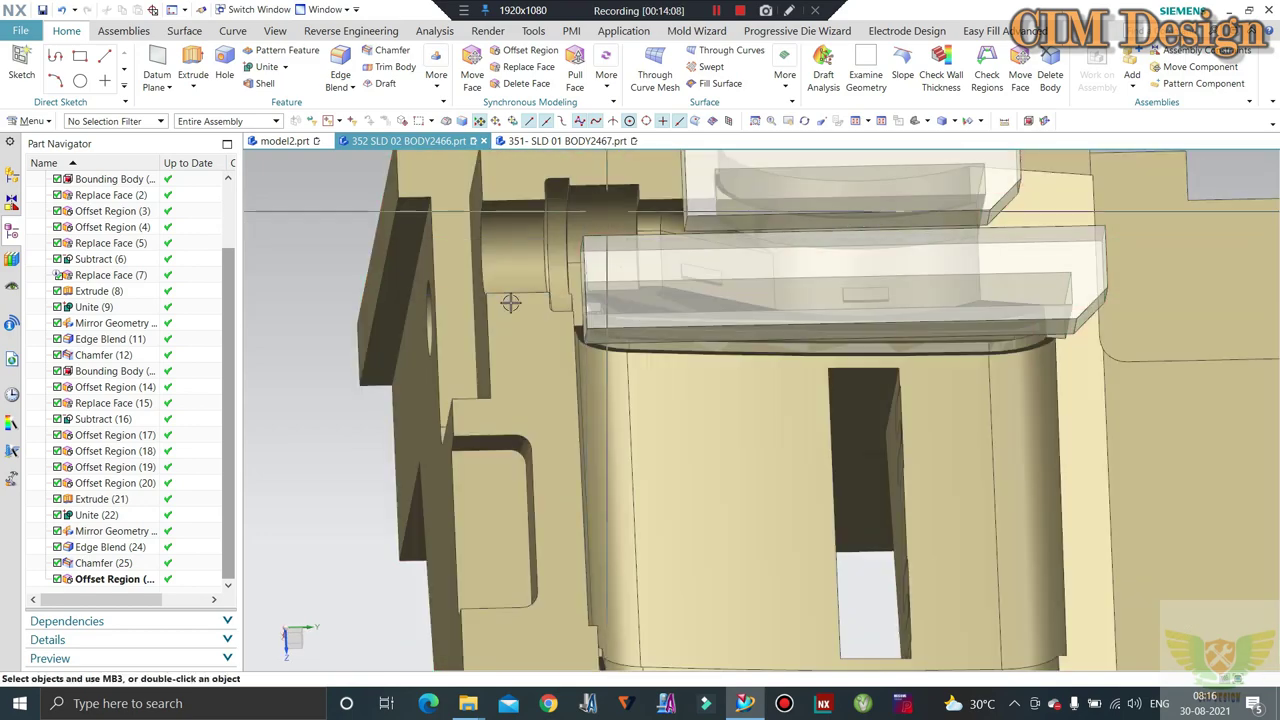
pyautogui.scroll(-3, 509, 300)
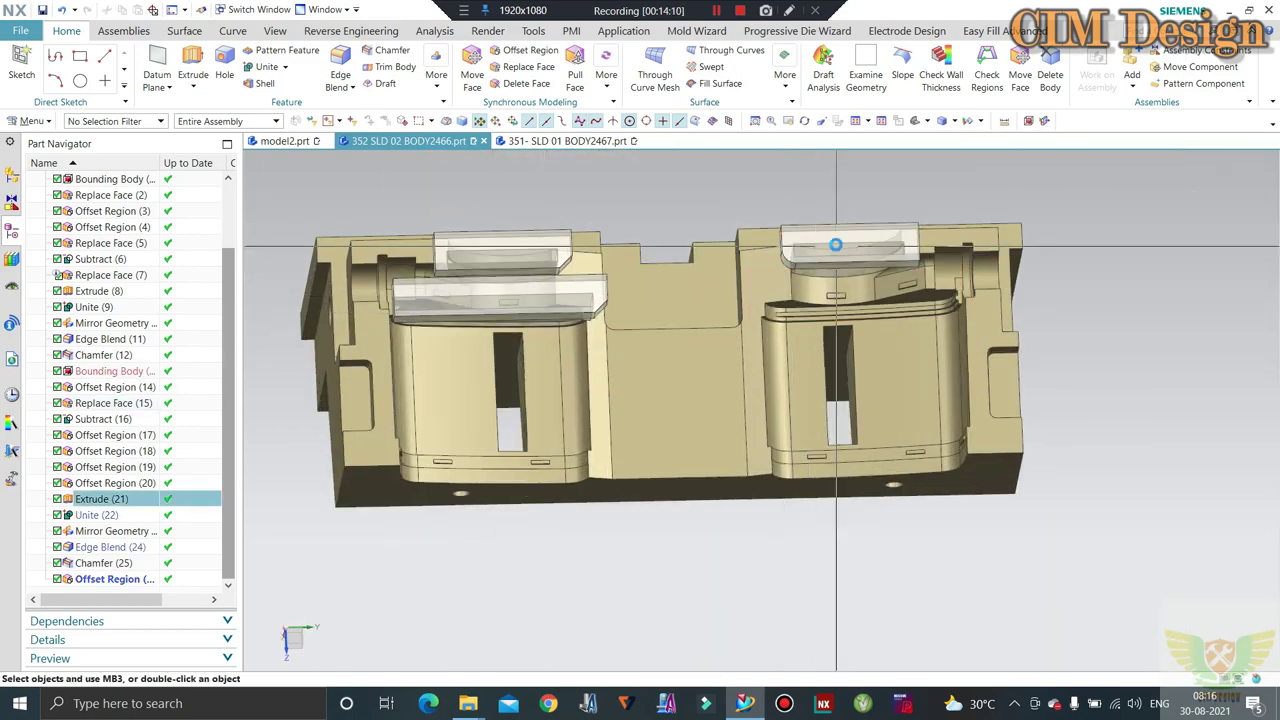
pyautogui.scroll(3, 830, 250)
pyautogui.moveTo(830, 250)
pyautogui.mouseDown(button='middle')
pyautogui.moveTo(795, 288)
pyautogui.moveTo(800, 266)
pyautogui.moveTo(833, 335)
pyautogui.mouseUp(button='middle')
pyautogui.scroll(2, 795, 288)
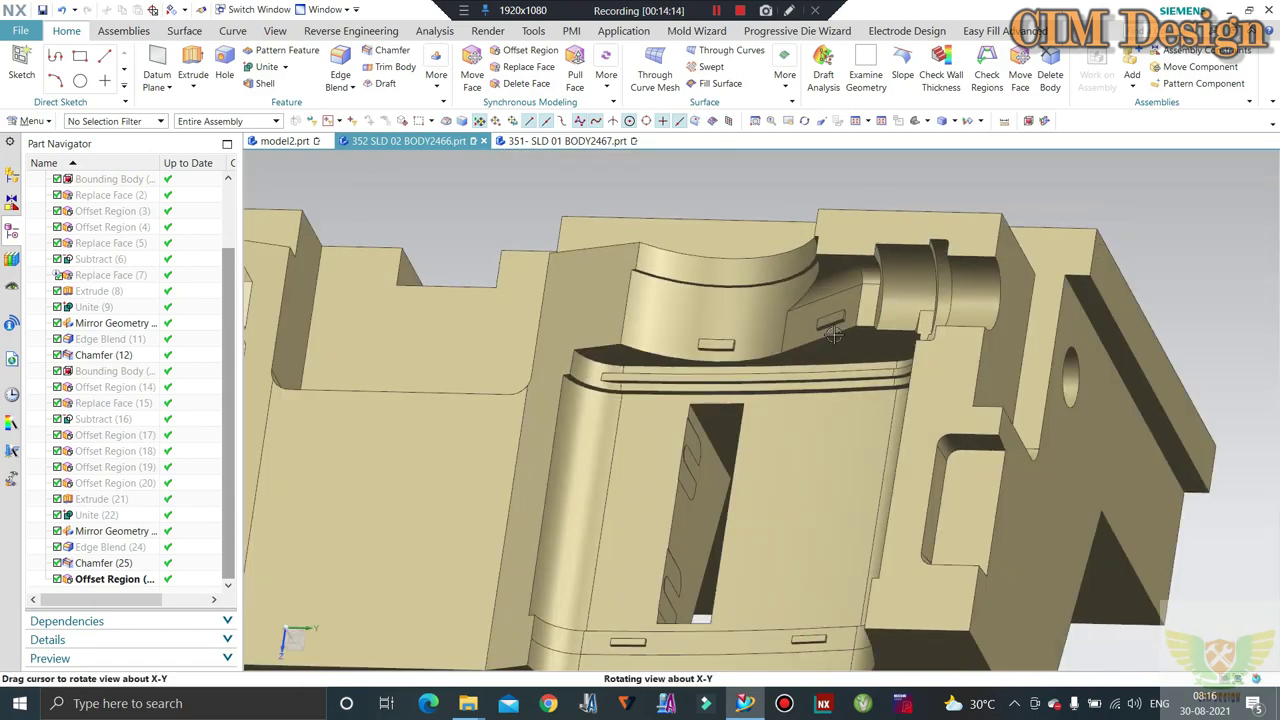
pyautogui.scroll(-3, 925, 282)
pyautogui.moveTo(925, 282)
pyautogui.mouseDown(button='middle')
pyautogui.moveTo(905, 337)
pyautogui.moveTo(594, 397)
pyautogui.moveTo(557, 476)
pyautogui.mouseUp(button='middle')
pyautogui.scroll(3, 858, 319)
pyautogui.scroll(-3, 858, 319)
pyautogui.scroll(3, 594, 397)
pyautogui.scroll(2, 557, 476)
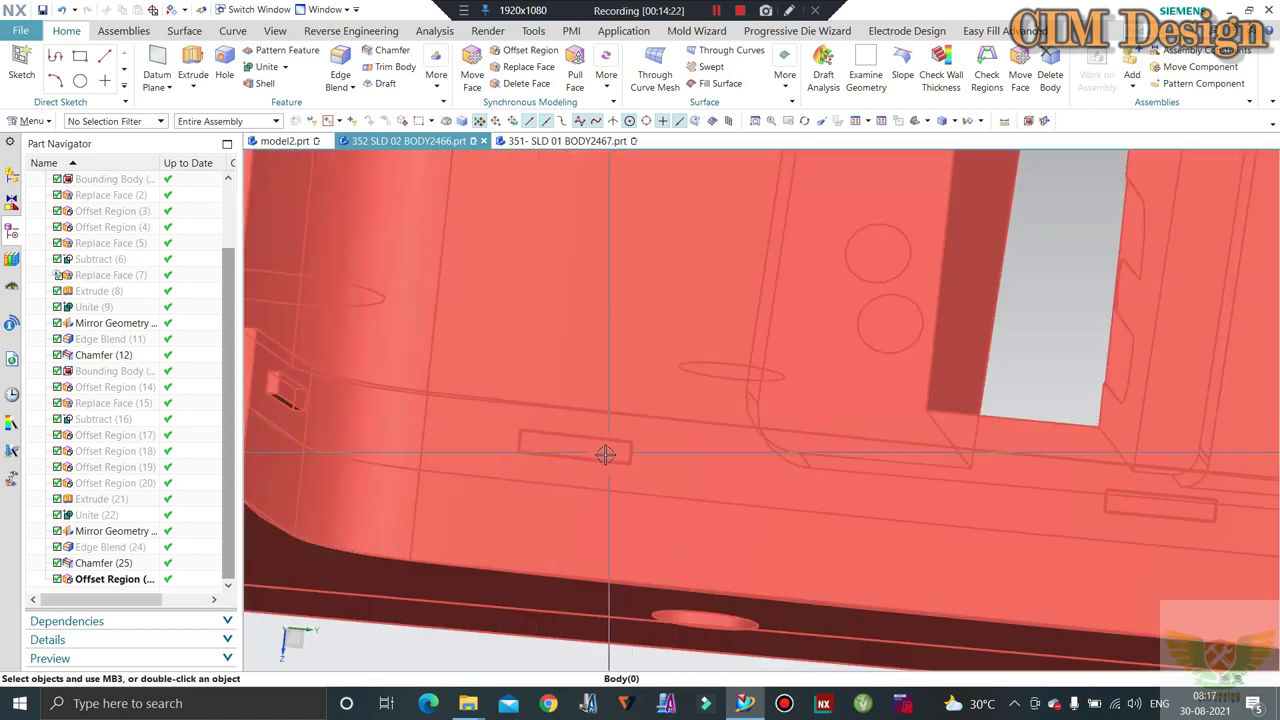
pyautogui.scroll(-2, 793, 337)
pyautogui.scroll(-3, 793, 337)
pyautogui.scroll(3, 1157, 386)
pyautogui.scroll(1, 1051, 377)
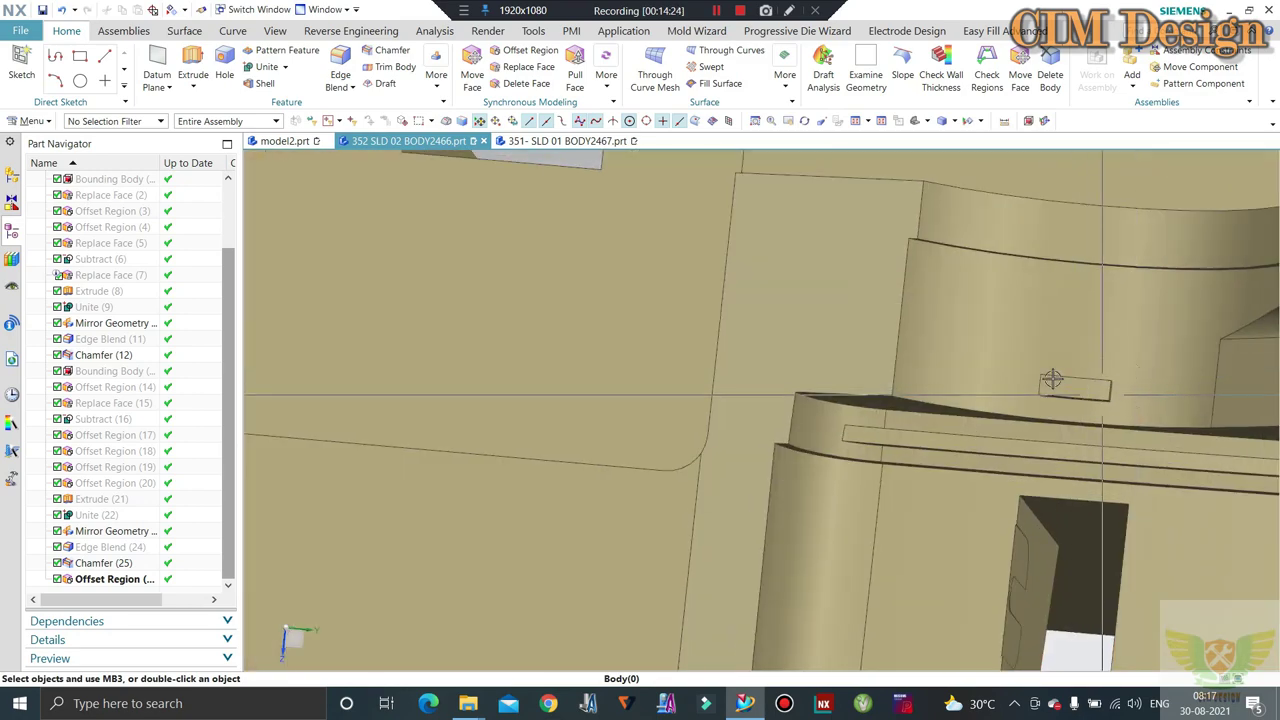
pyautogui.scroll(-2, 766, 346)
pyautogui.moveTo(766, 346); pyautogui.dragTo(905, 315, button='middle')
pyautogui.scroll(3, 914, 306)
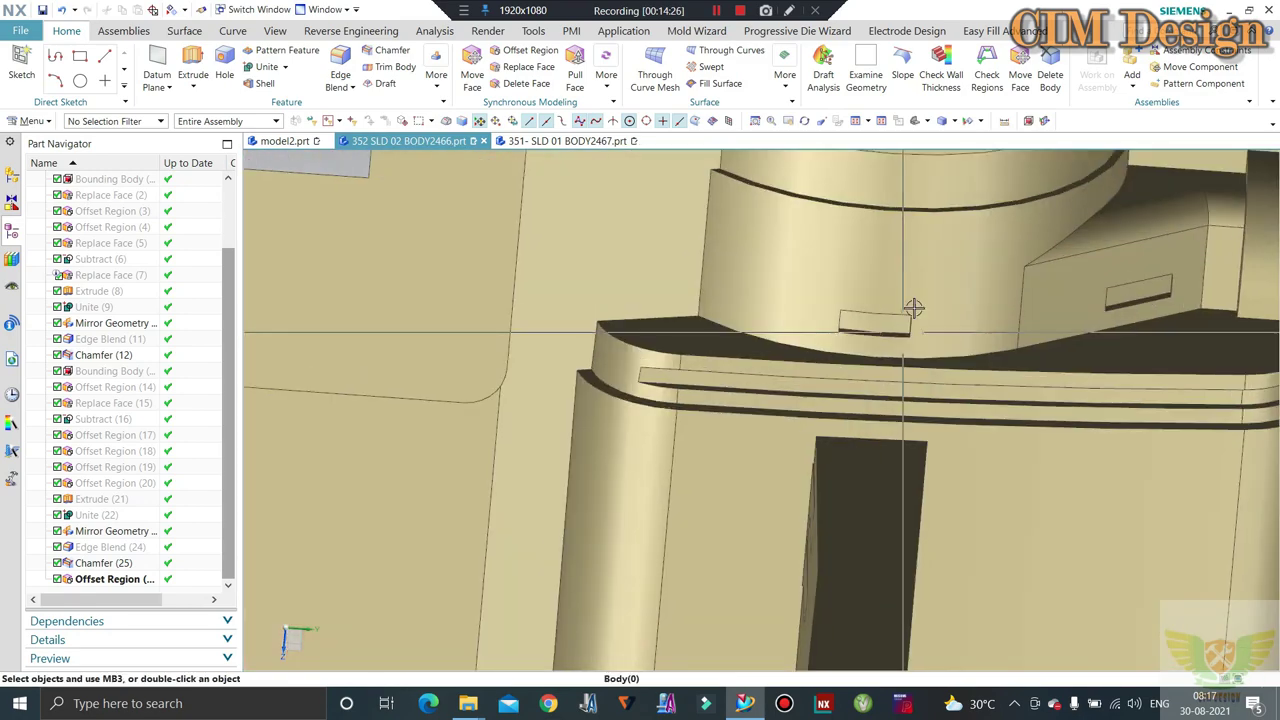
pyautogui.scroll(2, 924, 268)
pyautogui.moveTo(924, 268); pyautogui.dragTo(842, 288, button='middle')
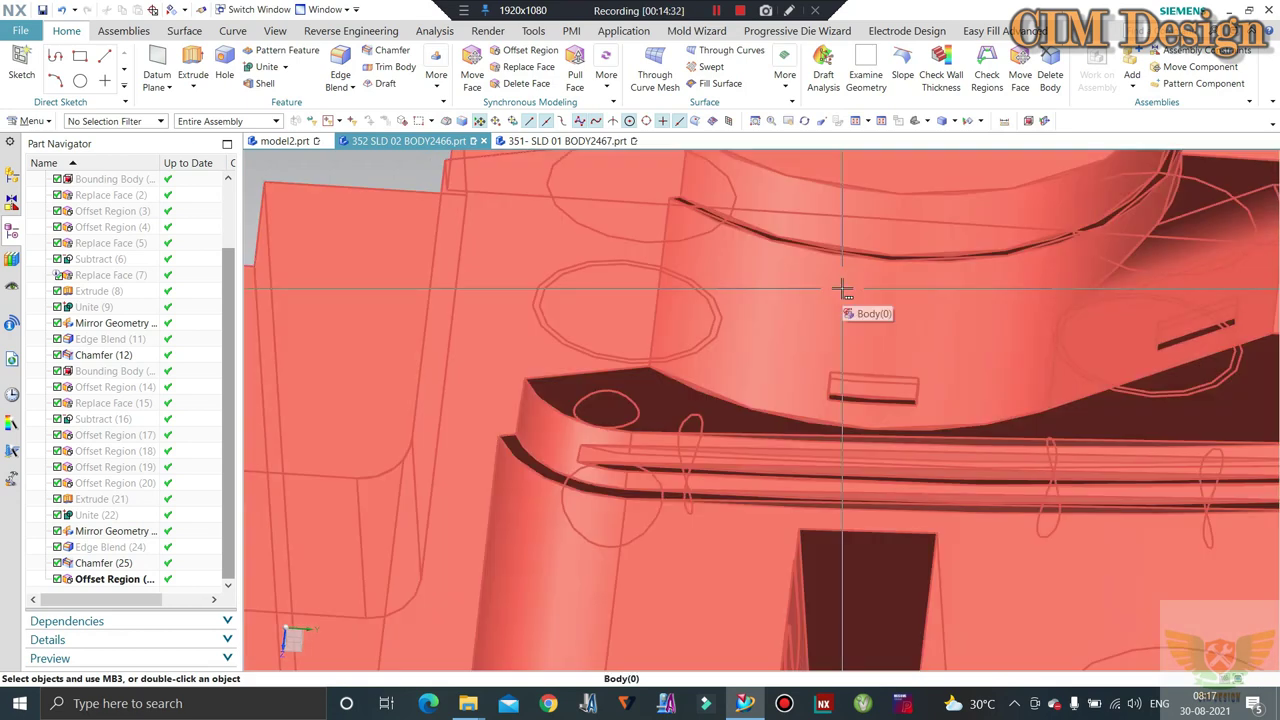
pyautogui.moveTo(864, 331)
pyautogui.mouseDown(button='middle')
pyautogui.moveTo(903, 374)
pyautogui.moveTo(798, 316)
pyautogui.moveTo(820, 320)
pyautogui.moveTo(790, 143)
pyautogui.mouseUp(button='middle')
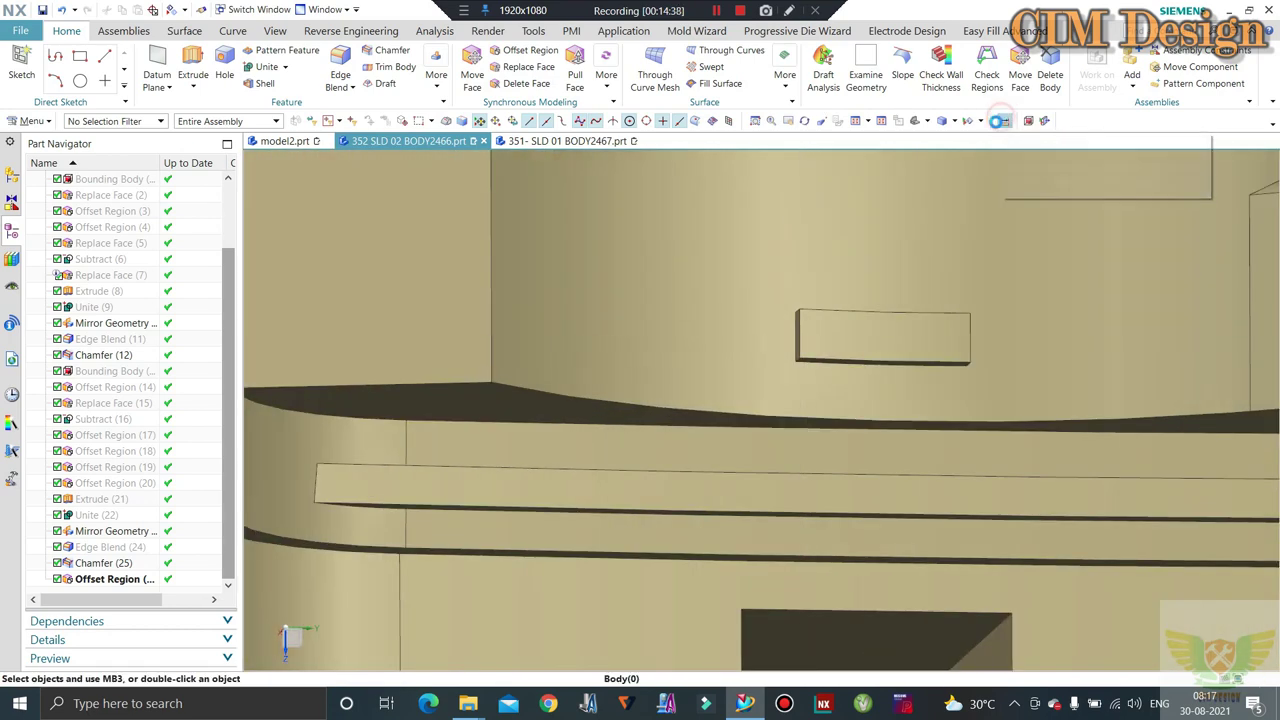
pyautogui.click(1004, 121)
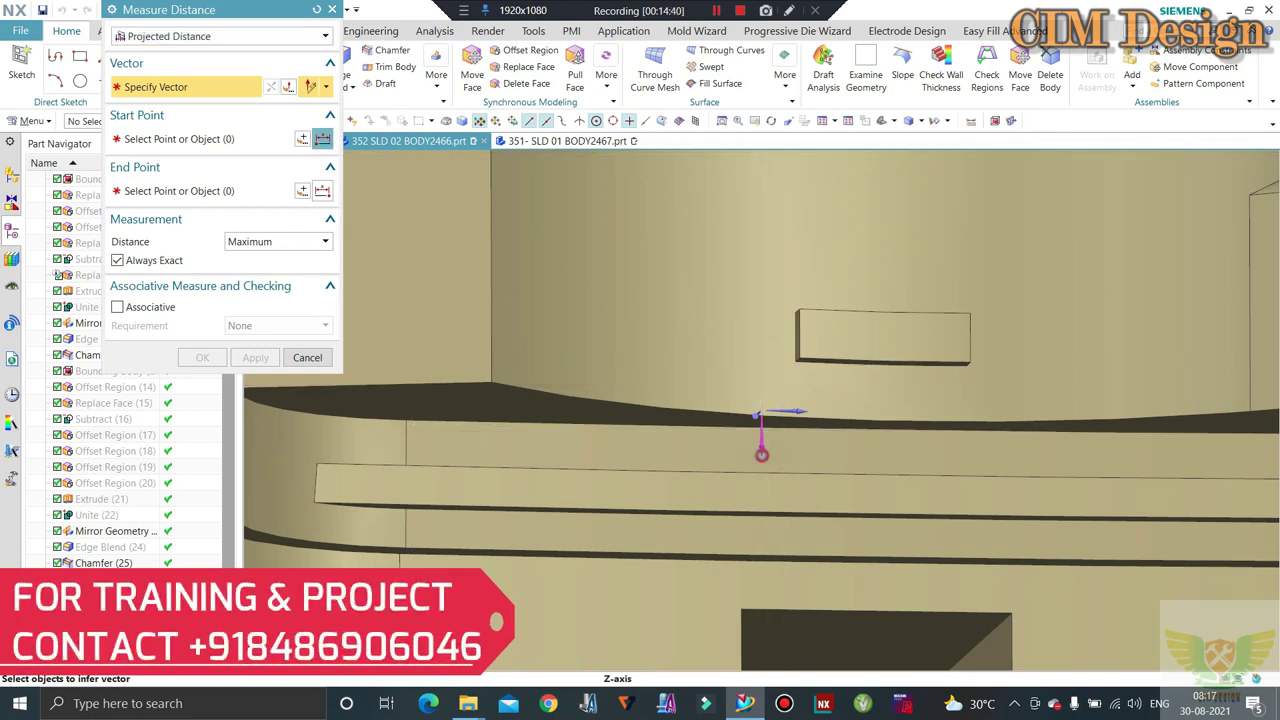
pyautogui.click(761, 450)
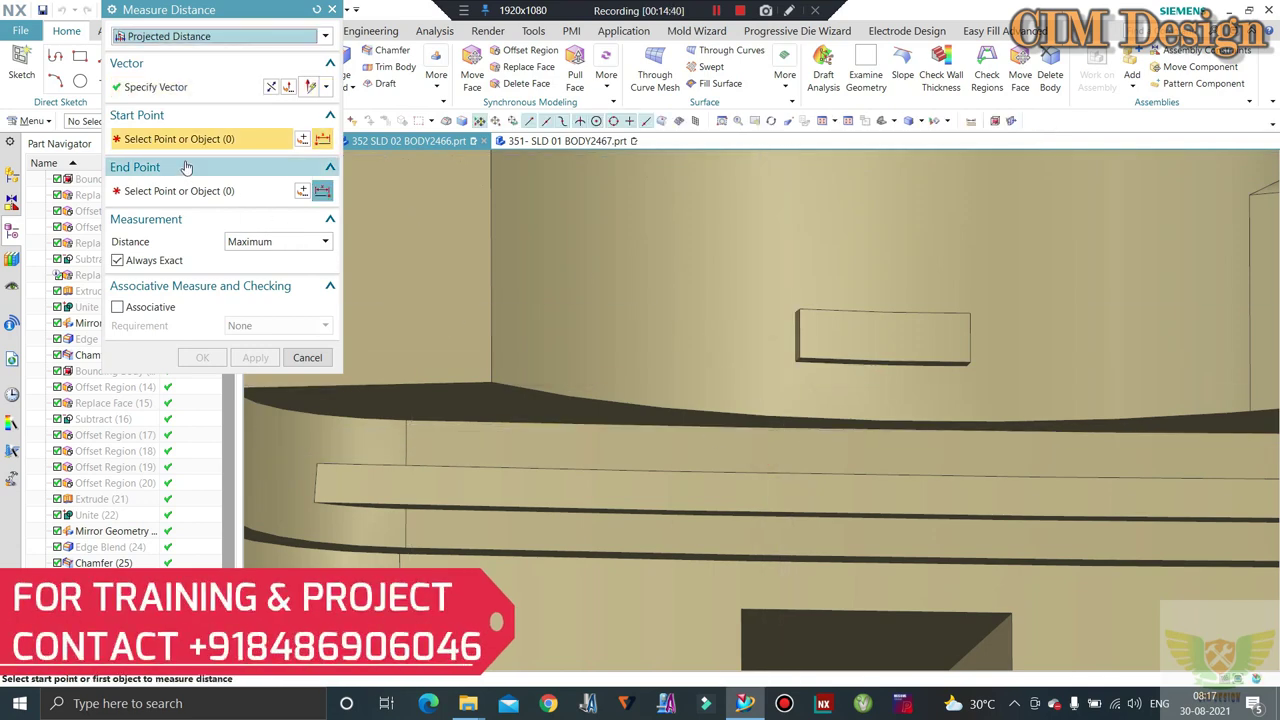
pyautogui.click(799, 310)
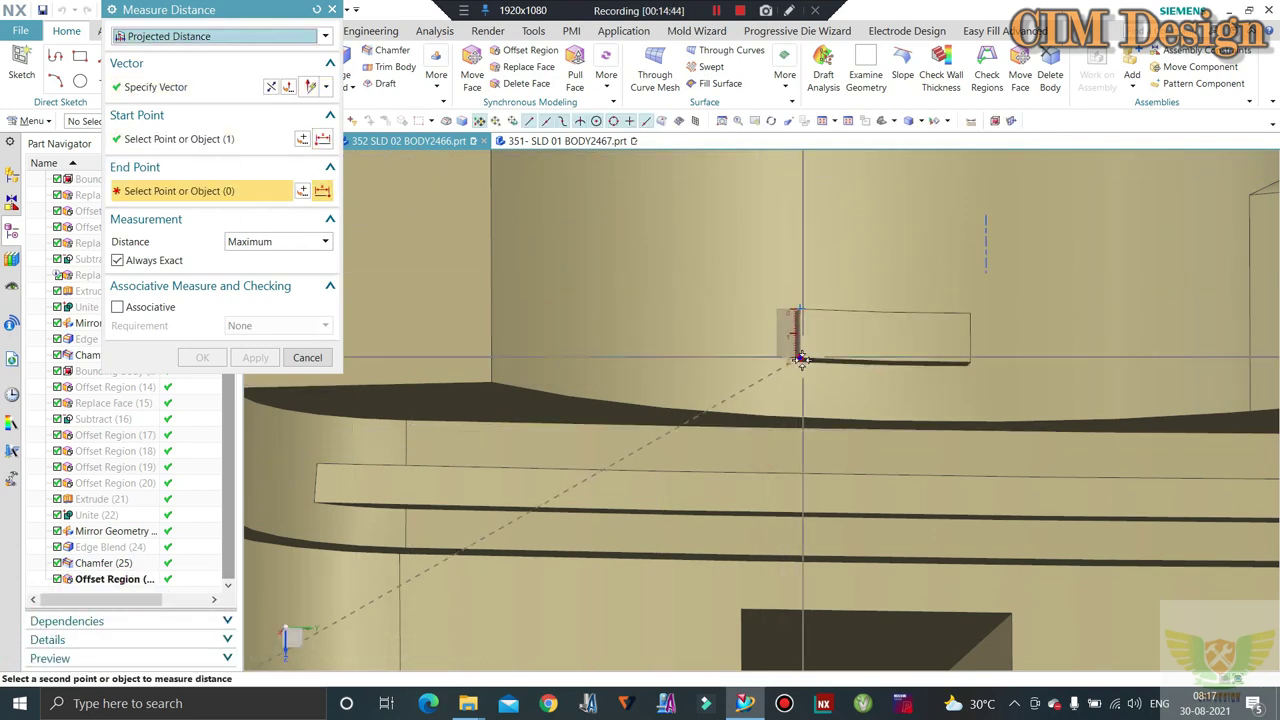
pyautogui.click(801, 361)
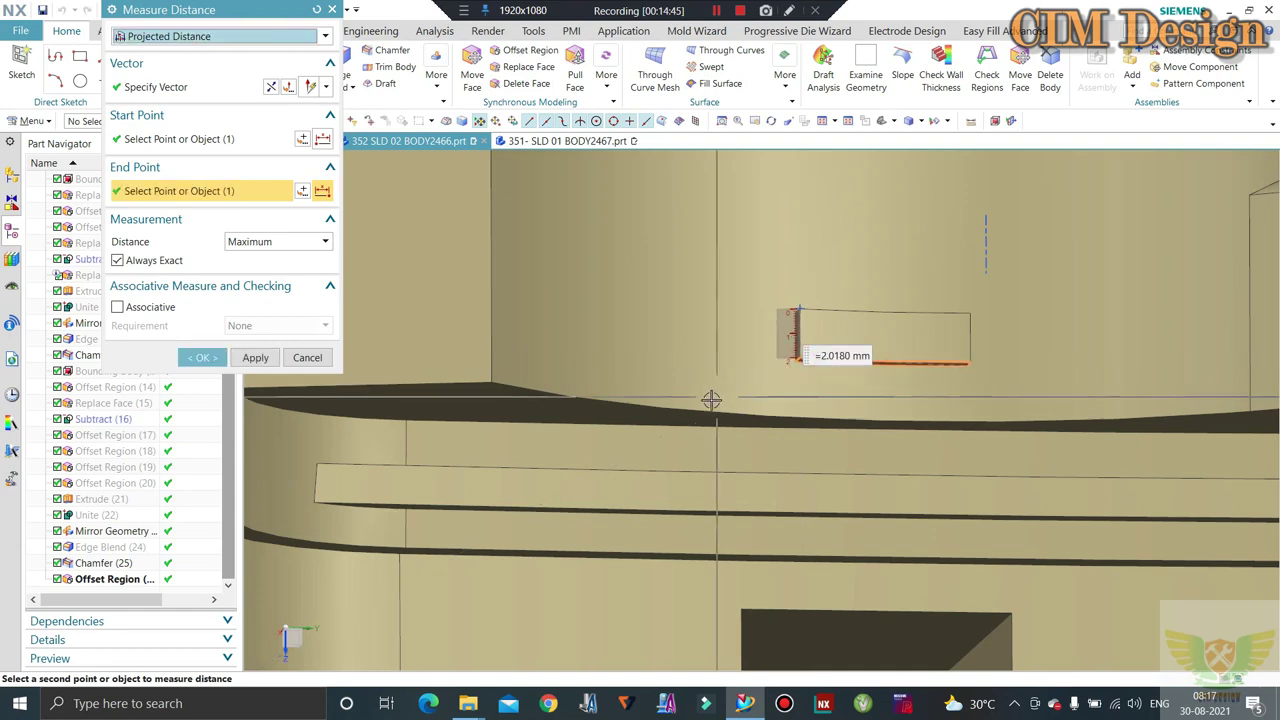
pyautogui.click(305, 358)
pyautogui.moveTo(684, 300); pyautogui.dragTo(759, 366, button='middle')
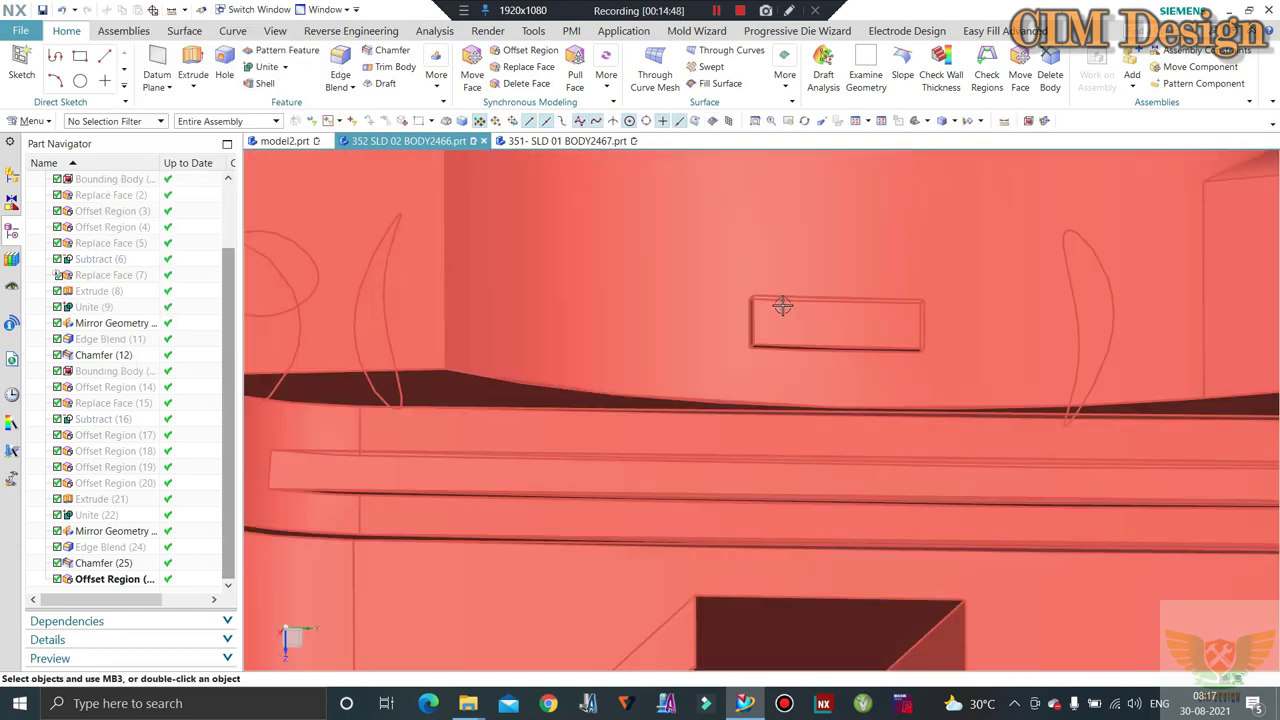
pyautogui.scroll(-2, 759, 366)
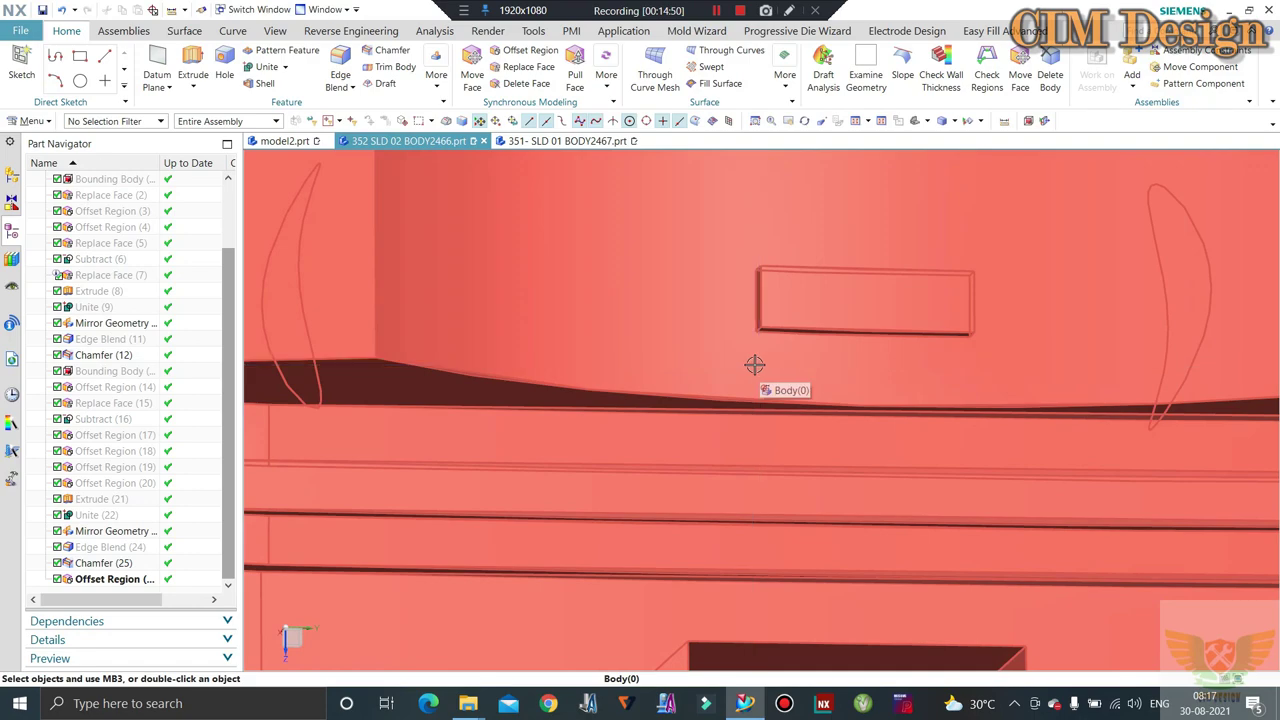
pyautogui.scroll(3, 755, 365)
pyautogui.moveTo(757, 357); pyautogui.dragTo(661, 232, button='middle')
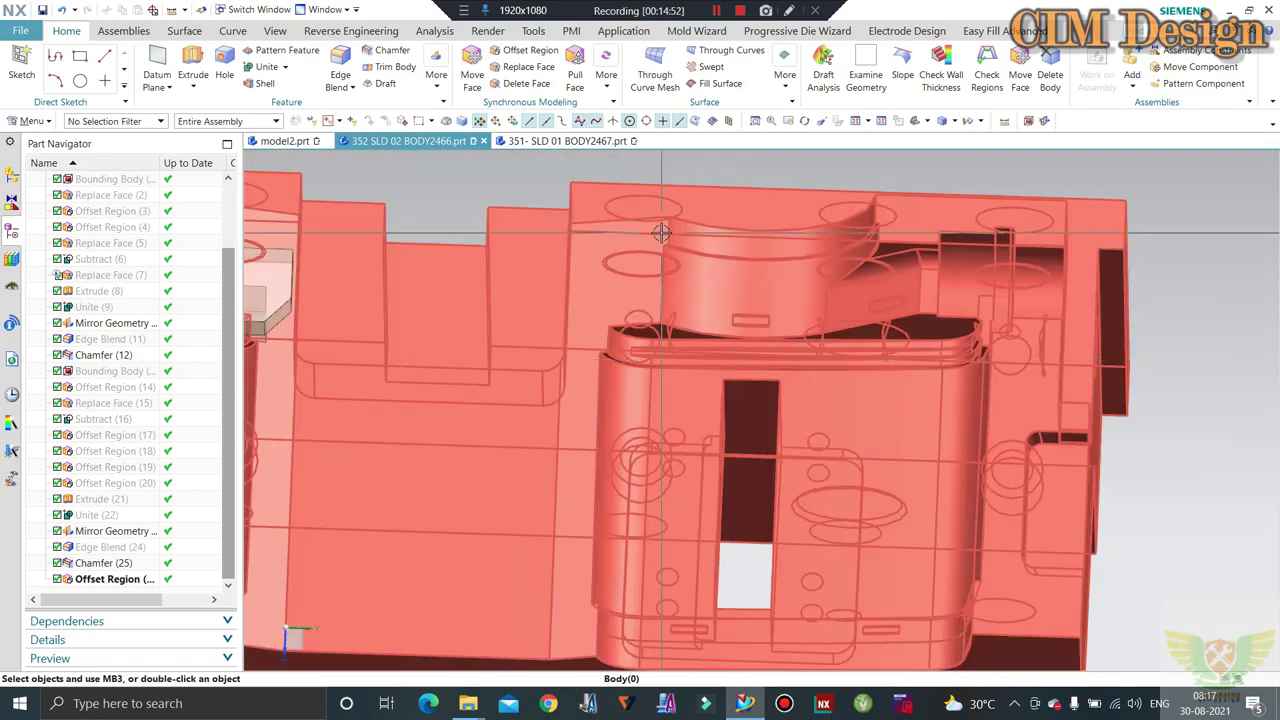
pyautogui.moveTo(713, 376); pyautogui.dragTo(749, 300, button='middle')
pyautogui.scroll(-2, 749, 300)
pyautogui.scroll(-2, 886, 343)
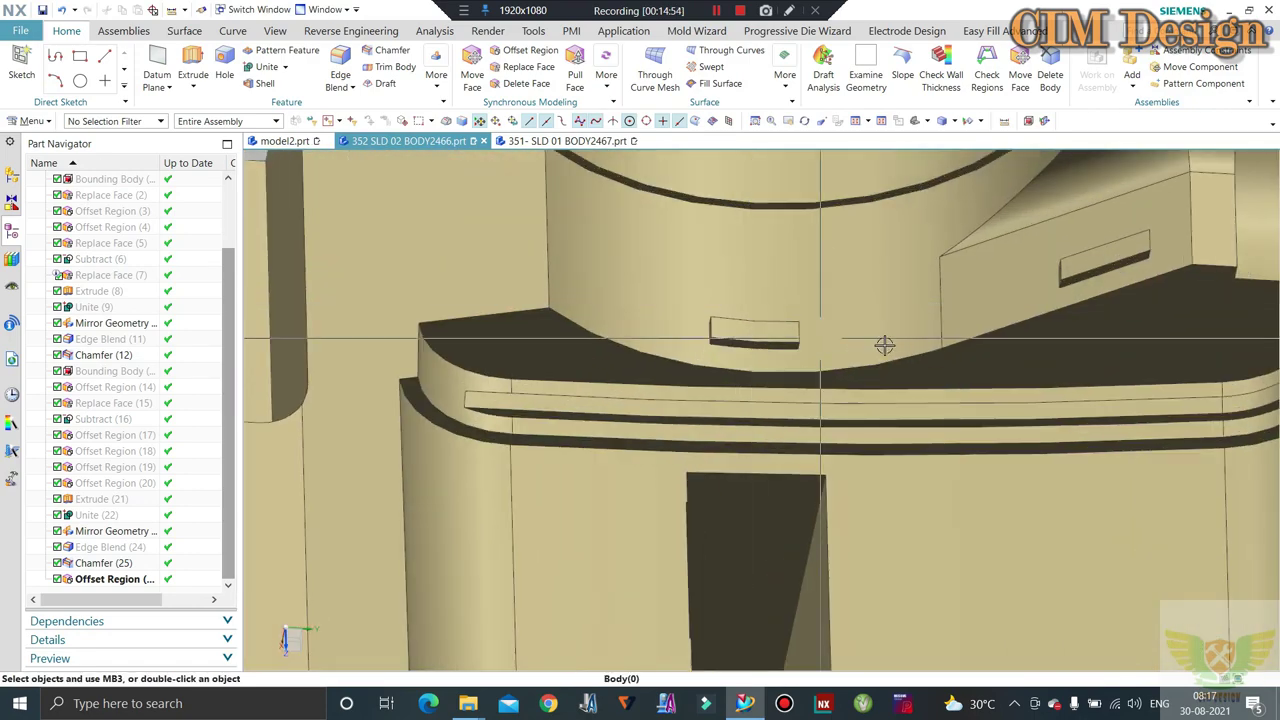
pyautogui.scroll(-2, 886, 343)
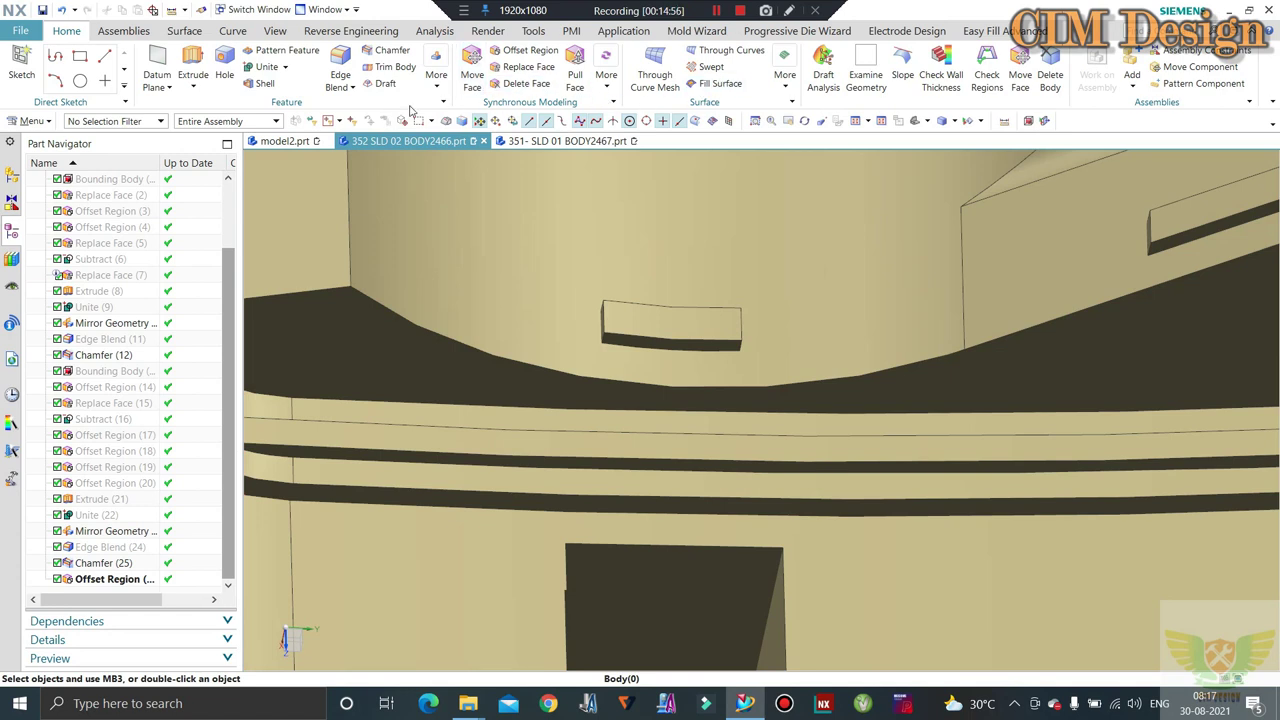
# Create a bounding body around the small rib block, dragging its Z handle down
pyautogui.click(1028, 121)
pyautogui.scroll(-2, 671, 329)
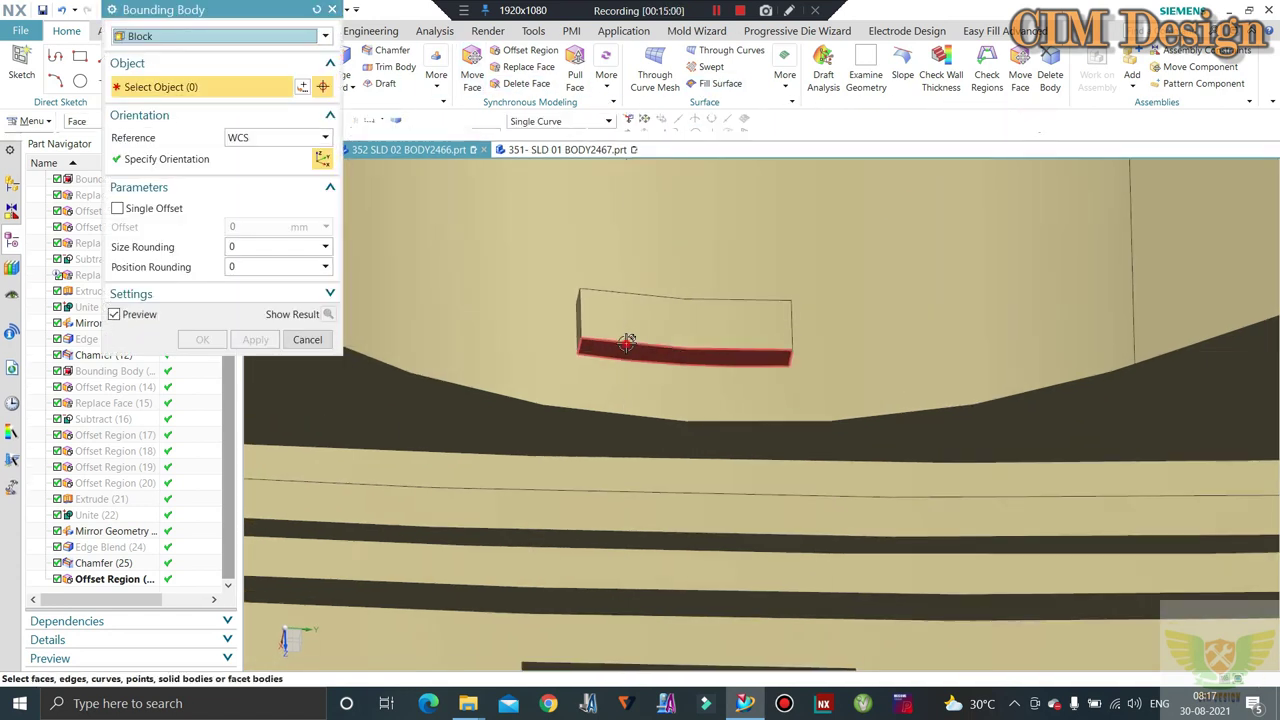
pyautogui.click(623, 338)
pyautogui.scroll(-2, 680, 400)
pyautogui.scroll(-2, 689, 353)
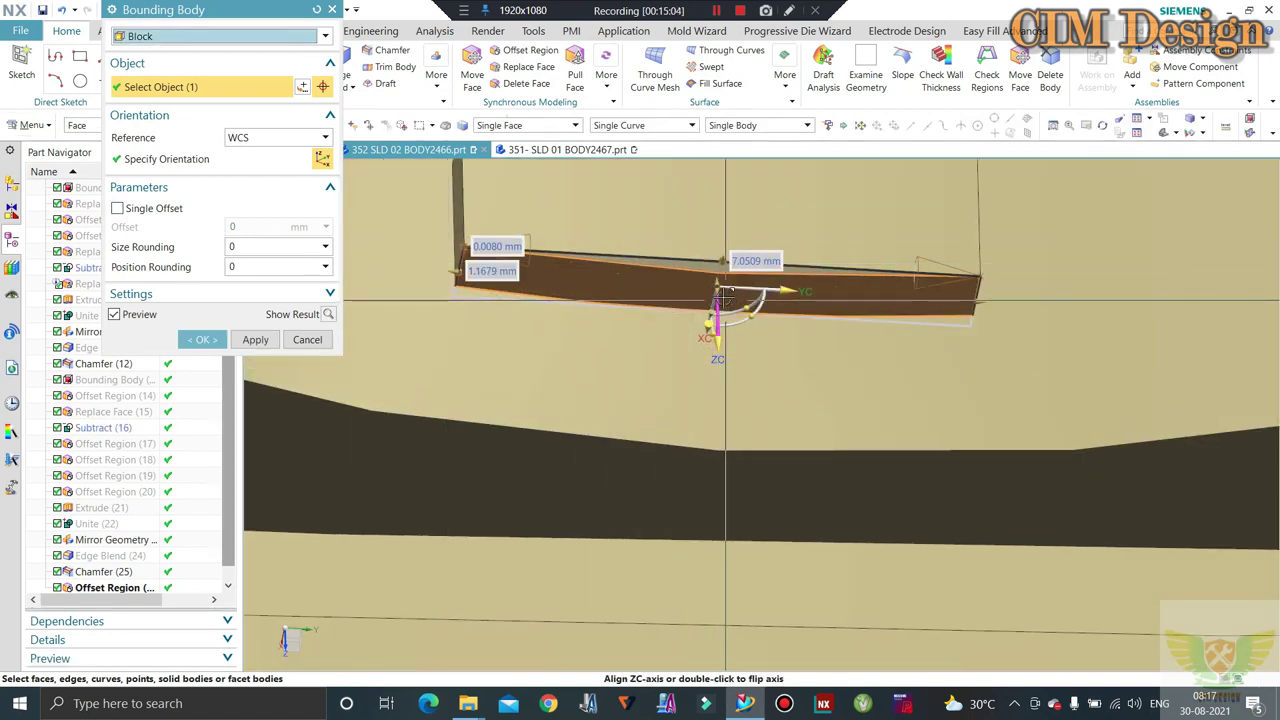
pyautogui.moveTo(710, 318)
pyautogui.mouseDown(button='middle')
pyautogui.moveTo(734, 334)
pyautogui.moveTo(604, 262)
pyautogui.mouseUp(button='middle')
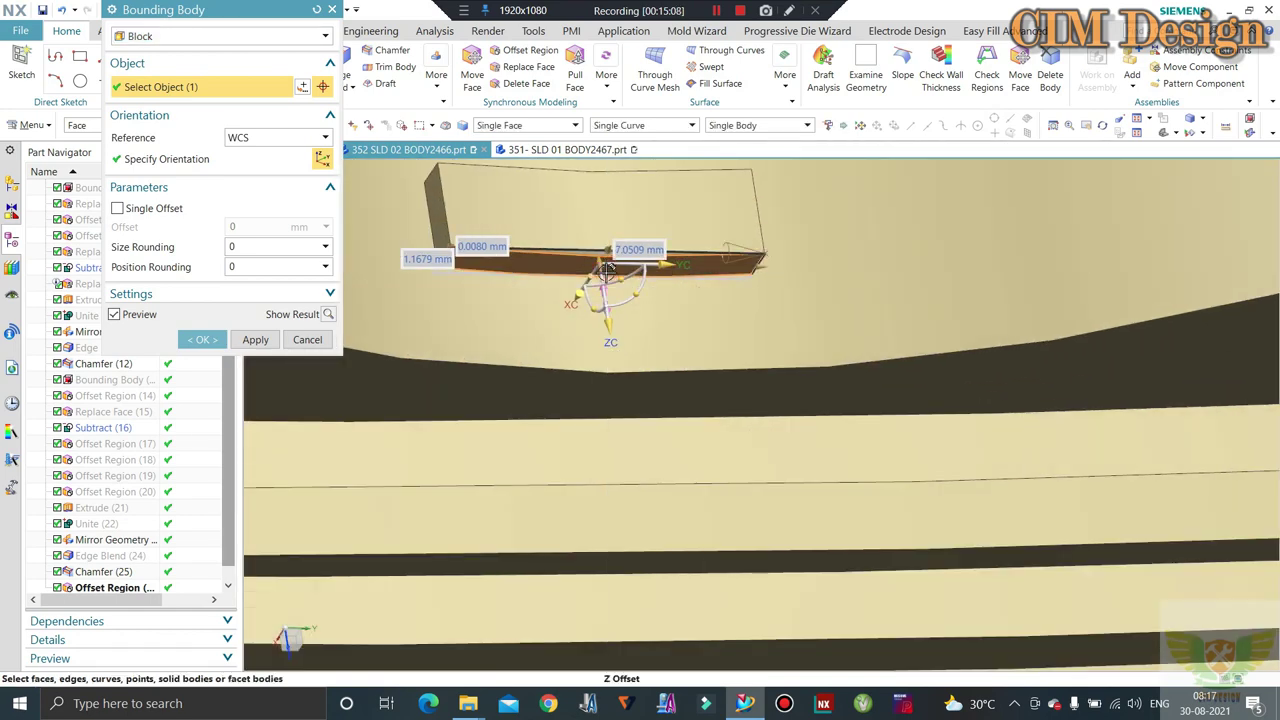
pyautogui.moveTo(610, 295)
pyautogui.mouseDown()
pyautogui.moveTo(617, 331)
pyautogui.moveTo(600, 287)
pyautogui.moveTo(642, 276)
pyautogui.moveTo(704, 299)
pyautogui.mouseUp()
# Extend the bounding body 2.6 mm in −X and confirm it
pyautogui.moveTo(704, 299); pyautogui.dragTo(478, 273, button='middle')
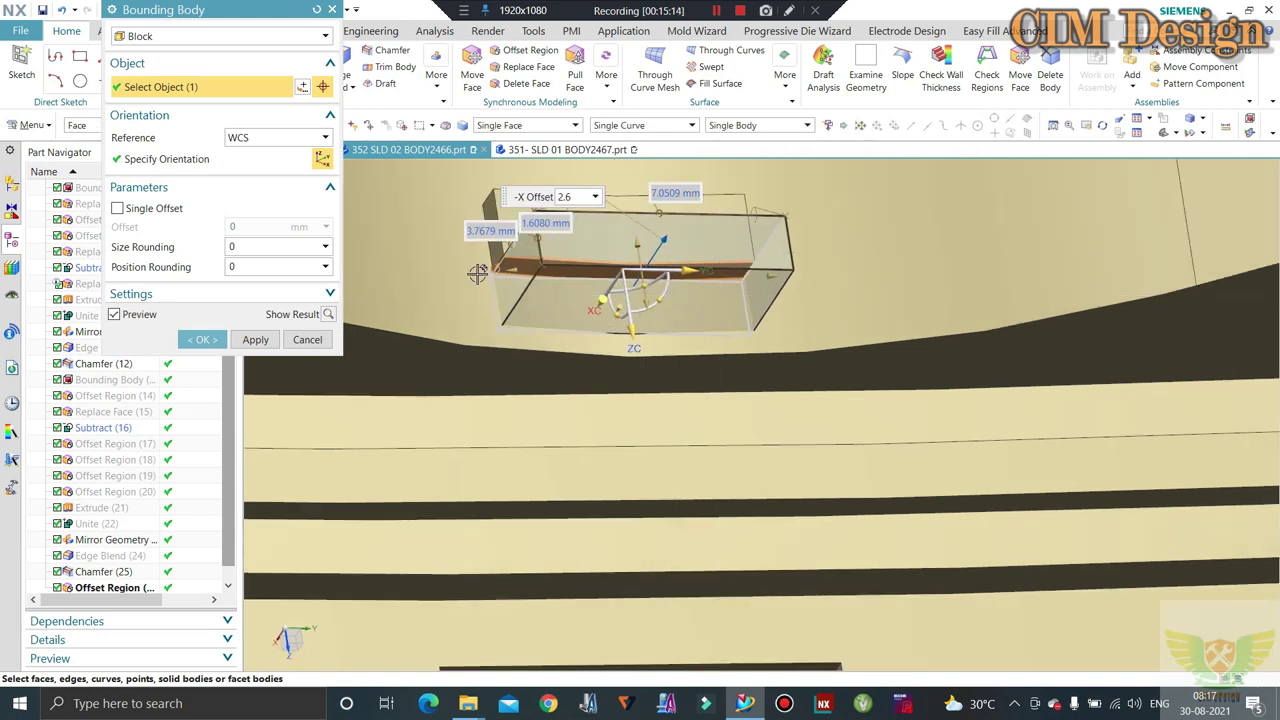
pyautogui.moveTo(614, 280); pyautogui.dragTo(640, 292, button='middle')
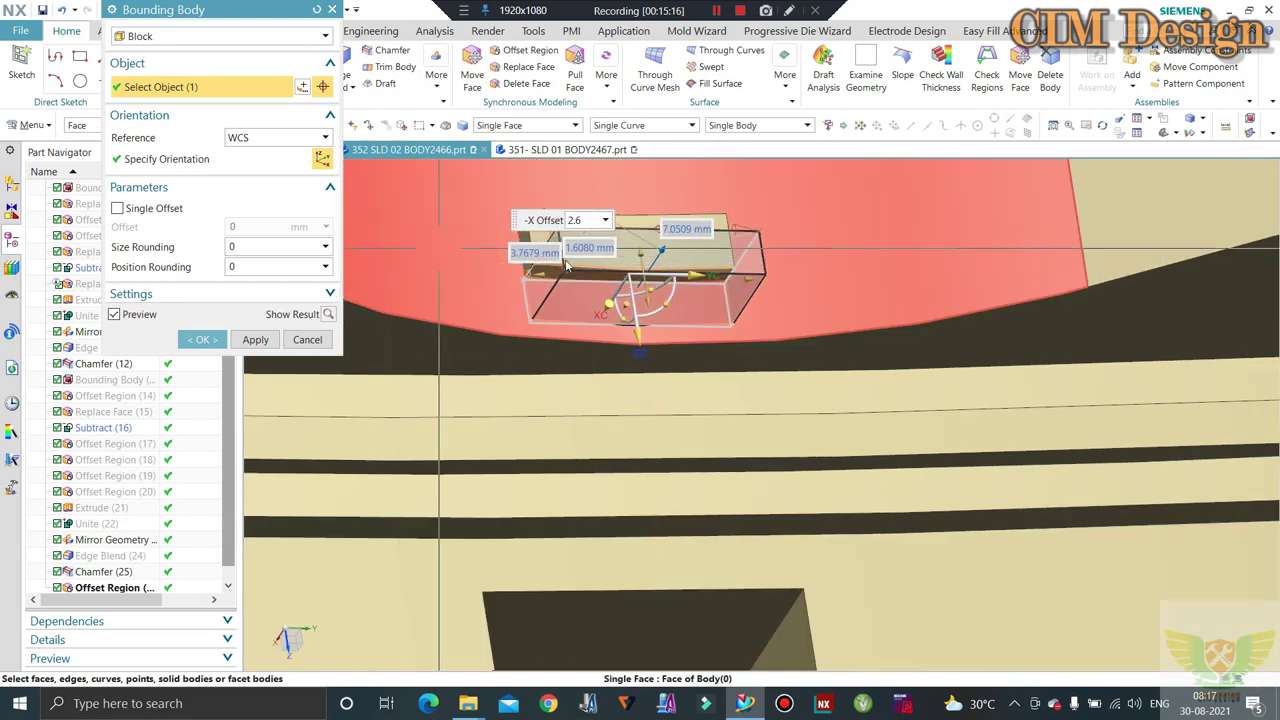
pyautogui.scroll(-3, 620, 300)
pyautogui.moveTo(620, 300)
pyautogui.mouseDown(button='middle')
pyautogui.moveTo(800, 303)
pyautogui.moveTo(717, 297)
pyautogui.mouseUp(button='middle')
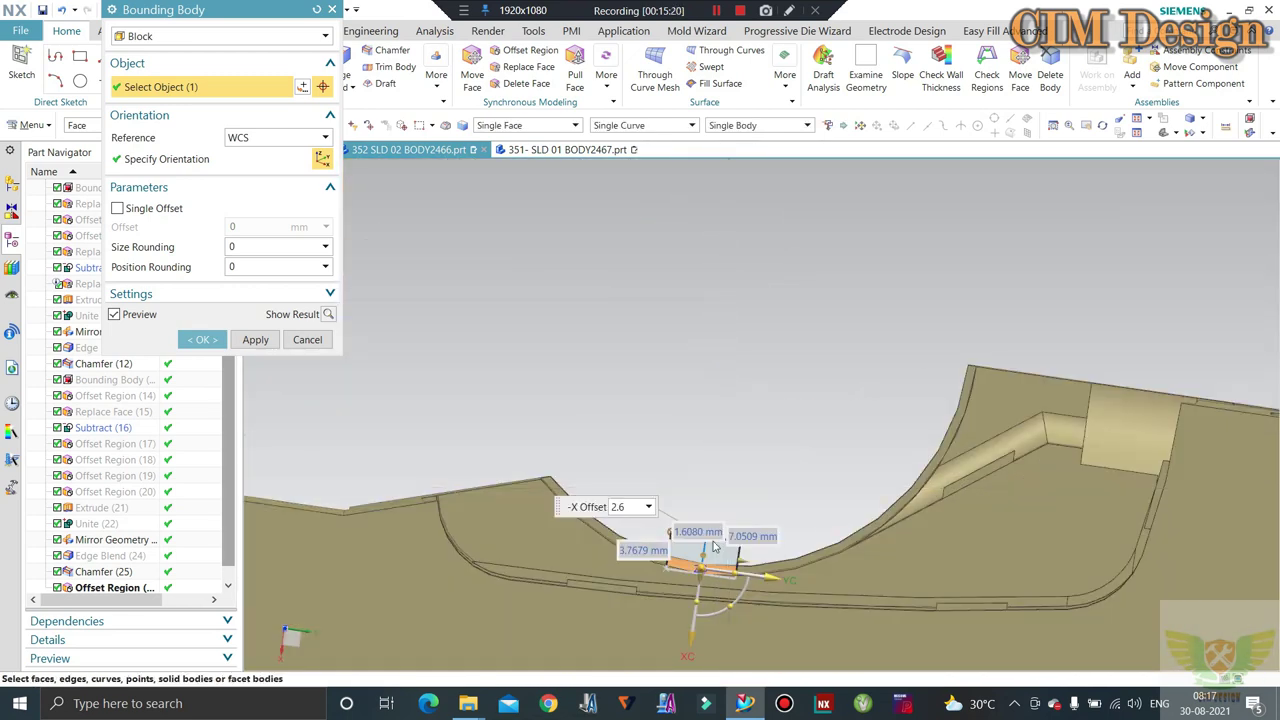
pyautogui.scroll(2, 590, 263)
pyautogui.moveTo(590, 263); pyautogui.dragTo(420, 320, button='middle')
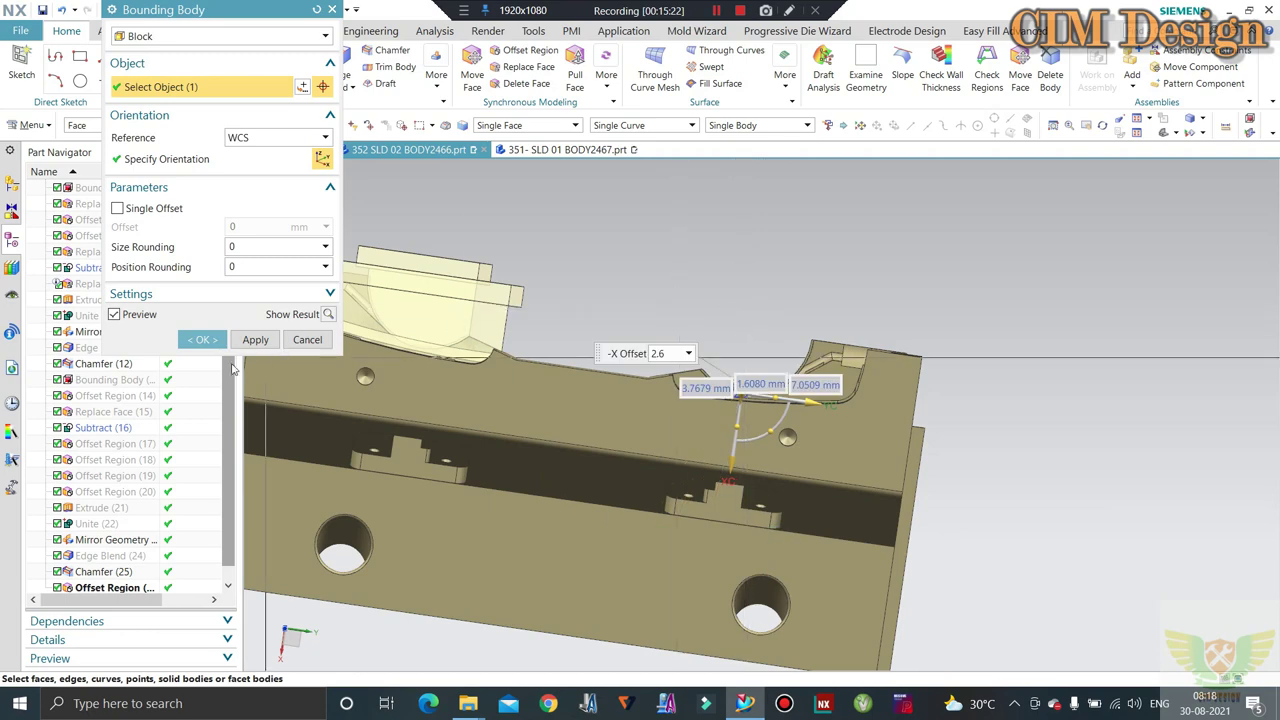
pyautogui.moveTo(709, 271)
pyautogui.mouseDown(button='middle')
pyautogui.moveTo(597, 271)
pyautogui.moveTo(726, 334)
pyautogui.mouseUp(button='middle')
pyautogui.scroll(3, 744, 378)
pyautogui.scroll(-3, 744, 378)
pyautogui.moveTo(683, 274); pyautogui.dragTo(646, 243, button='middle')
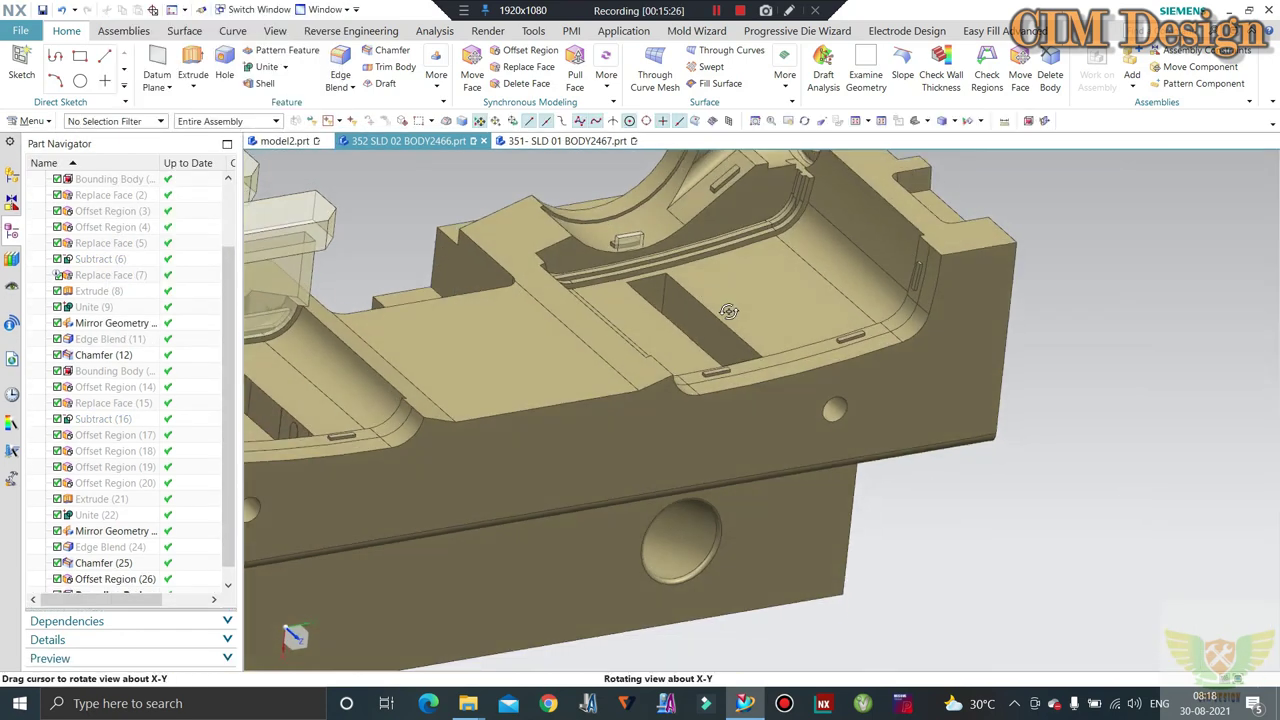
pyautogui.scroll(5, 646, 243)
# Replace the bounding block's face with the adjacent sloped insert surface
pyautogui.moveTo(700, 286); pyautogui.dragTo(657, 271, button='middle')
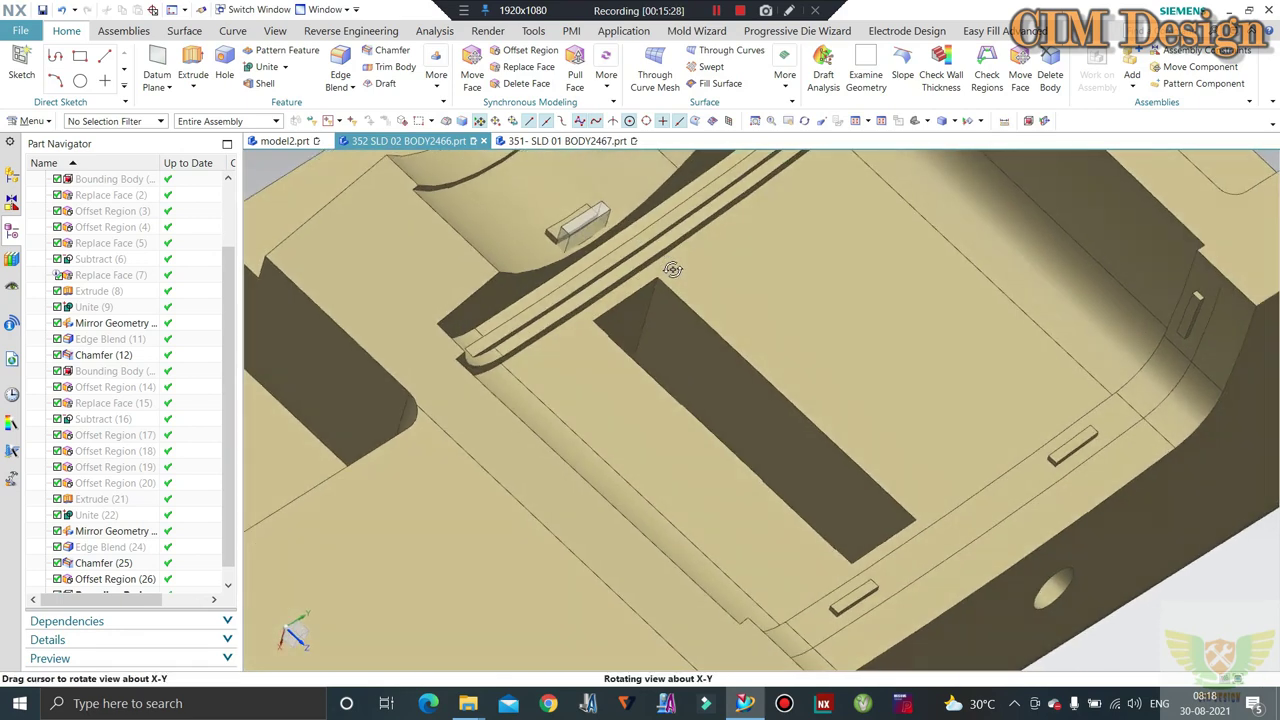
pyautogui.scroll(2, 657, 271)
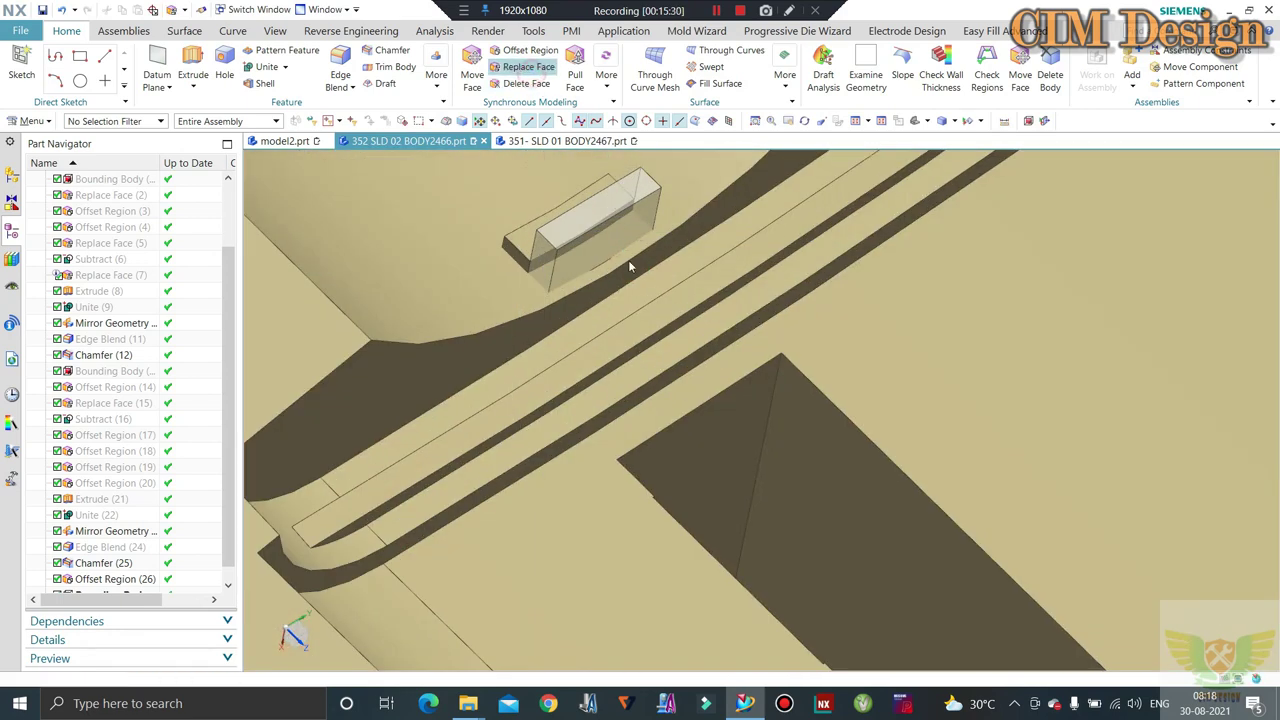
pyautogui.middleClick(606, 295)
pyautogui.click(603, 300)
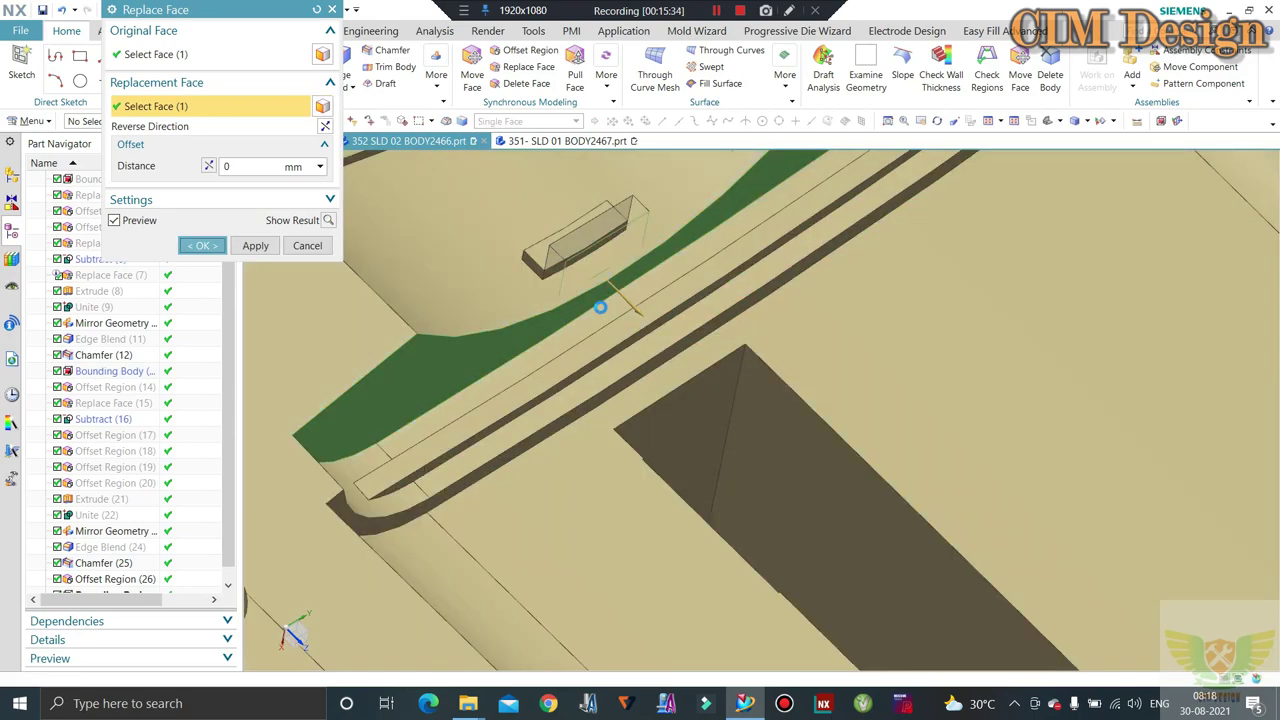
pyautogui.middleClick(601, 303)
pyautogui.moveTo(604, 285); pyautogui.dragTo(628, 304, button='middle')
pyautogui.scroll(3, 651, 334)
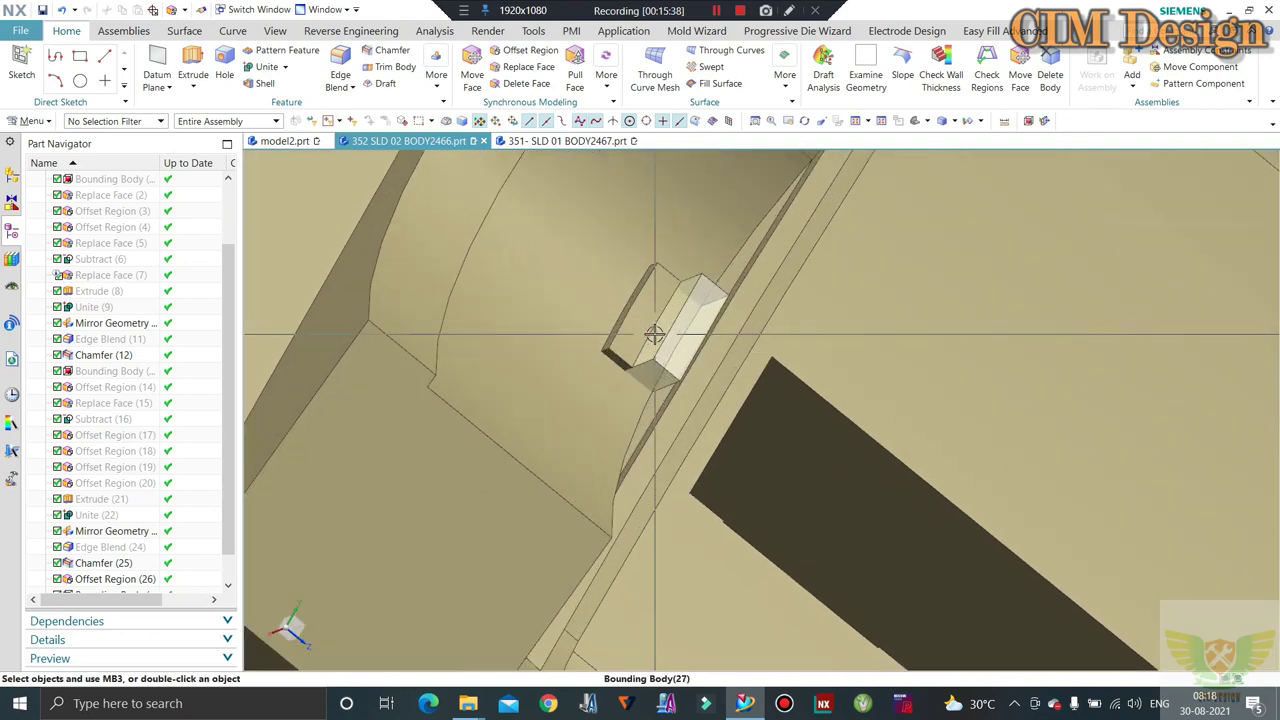
pyautogui.scroll(2, 654, 334)
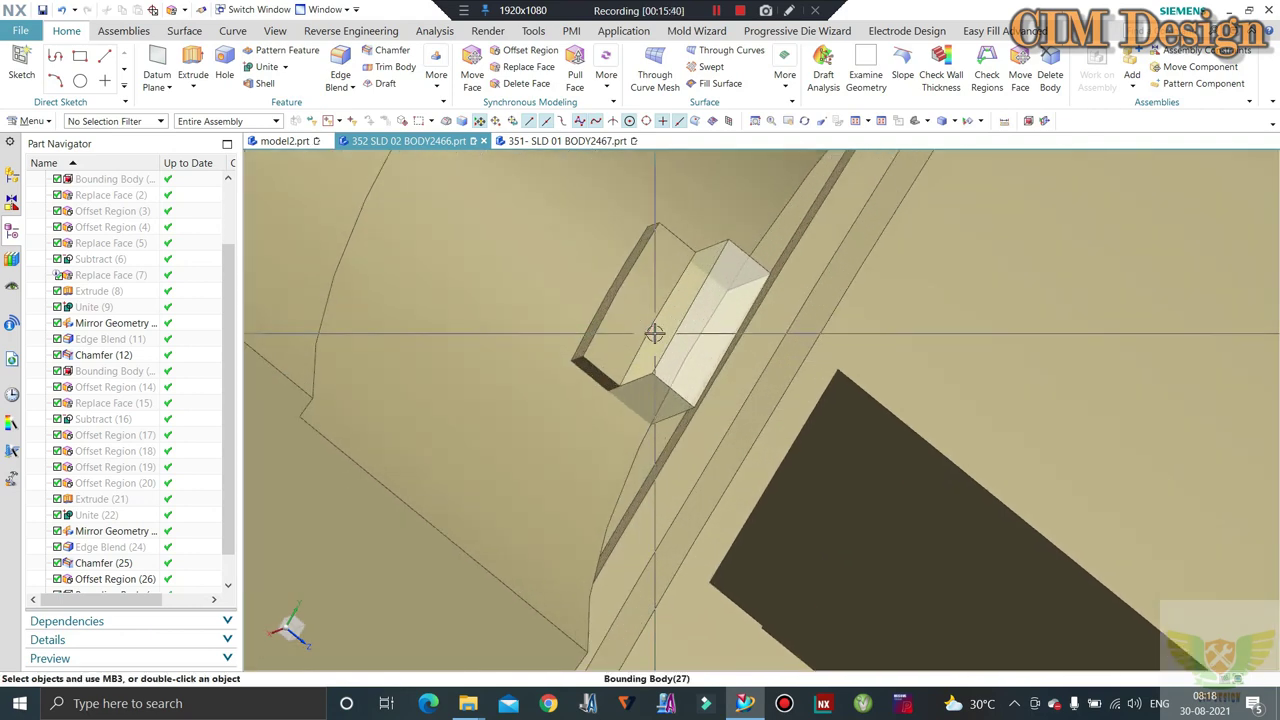
pyautogui.scroll(-2, 654, 334)
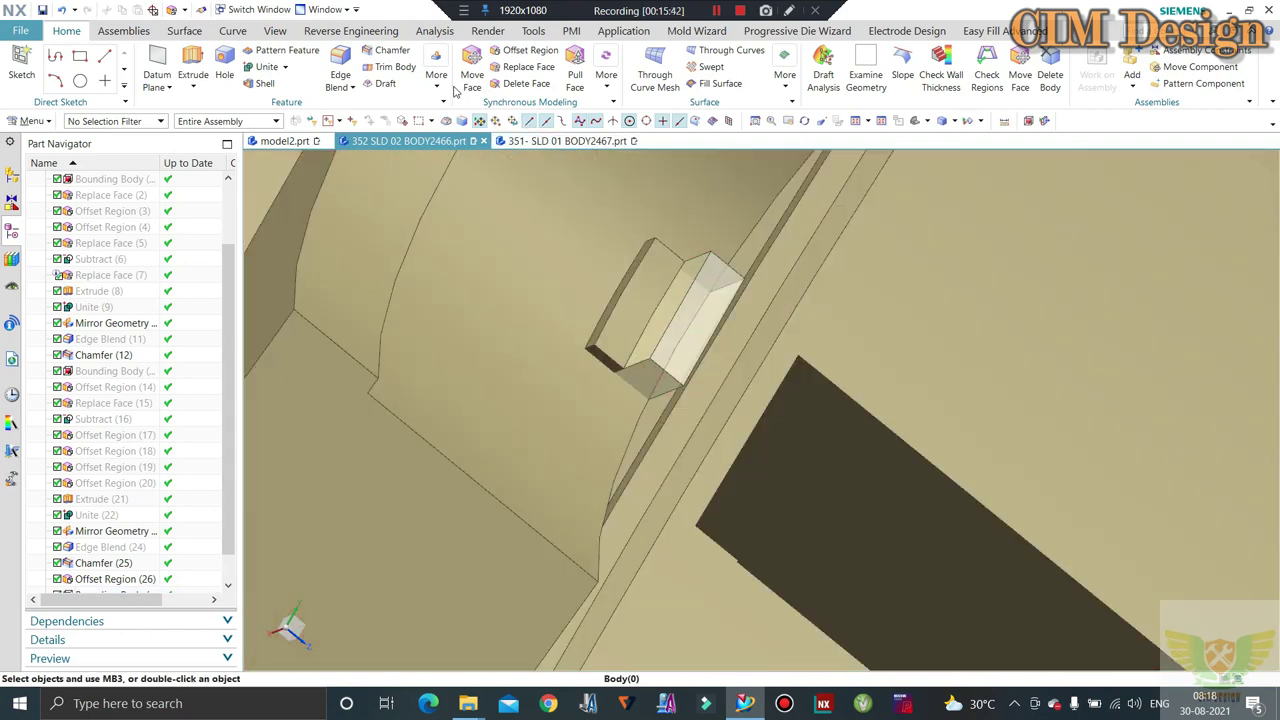
# Mirror the trimmed block about a plane through the edge midpoint
pyautogui.click(444, 88)
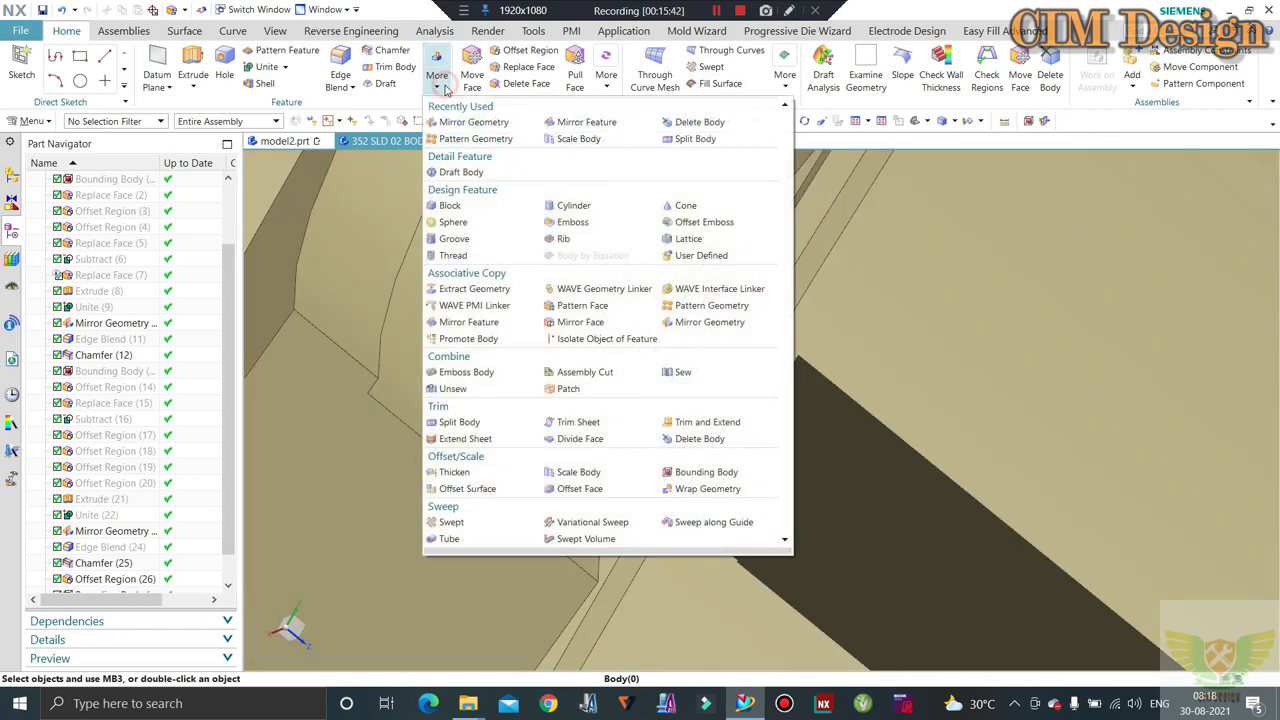
pyautogui.click(697, 322)
pyautogui.click(685, 328)
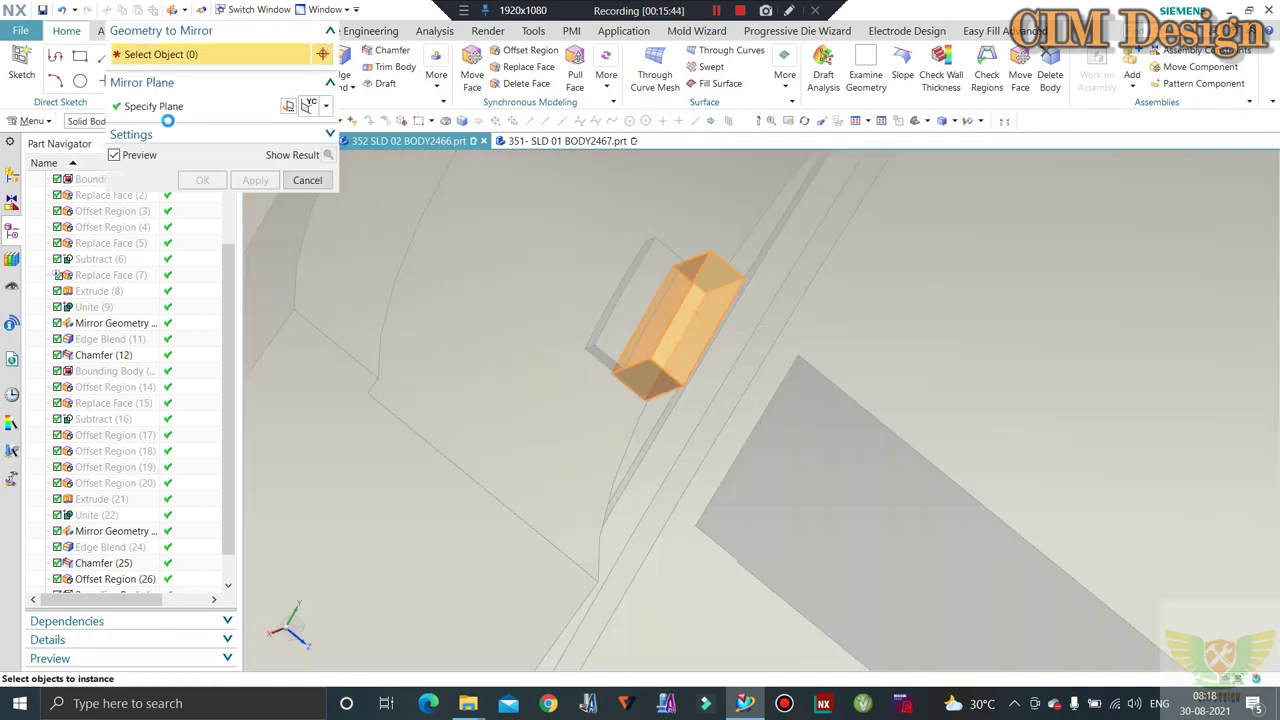
pyautogui.click(170, 108)
pyautogui.click(326, 105)
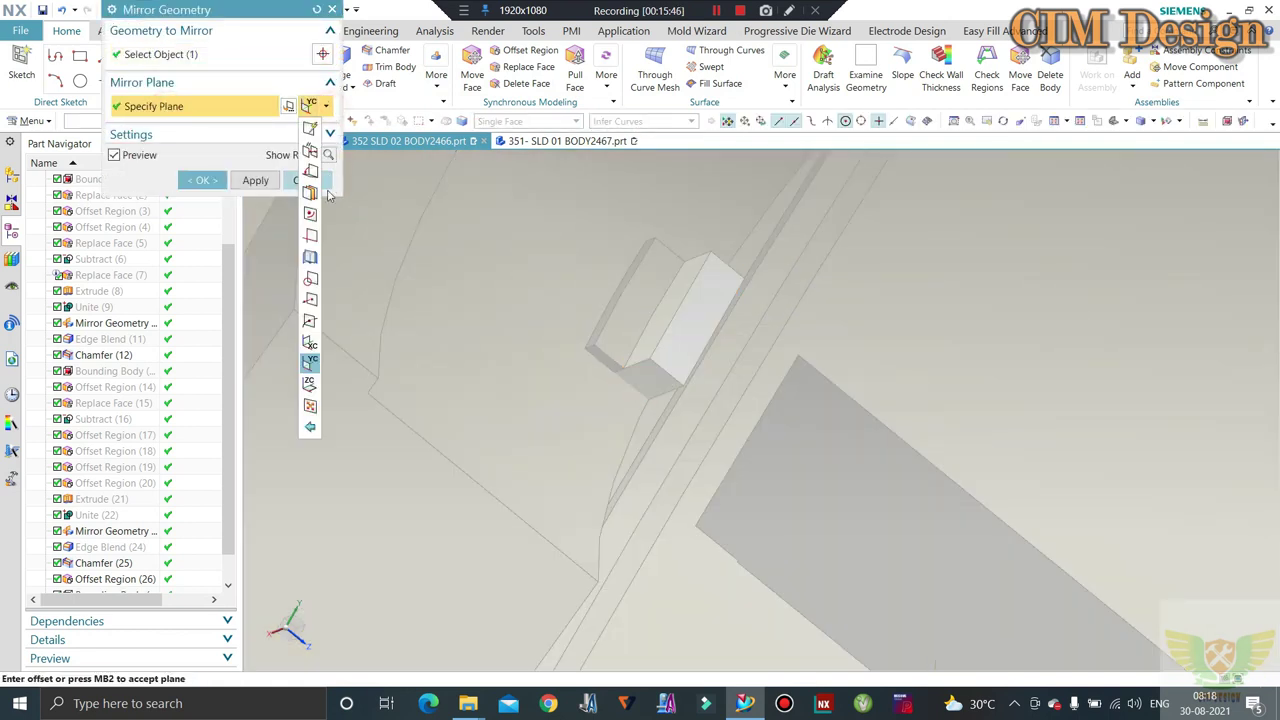
pyautogui.click(309, 311)
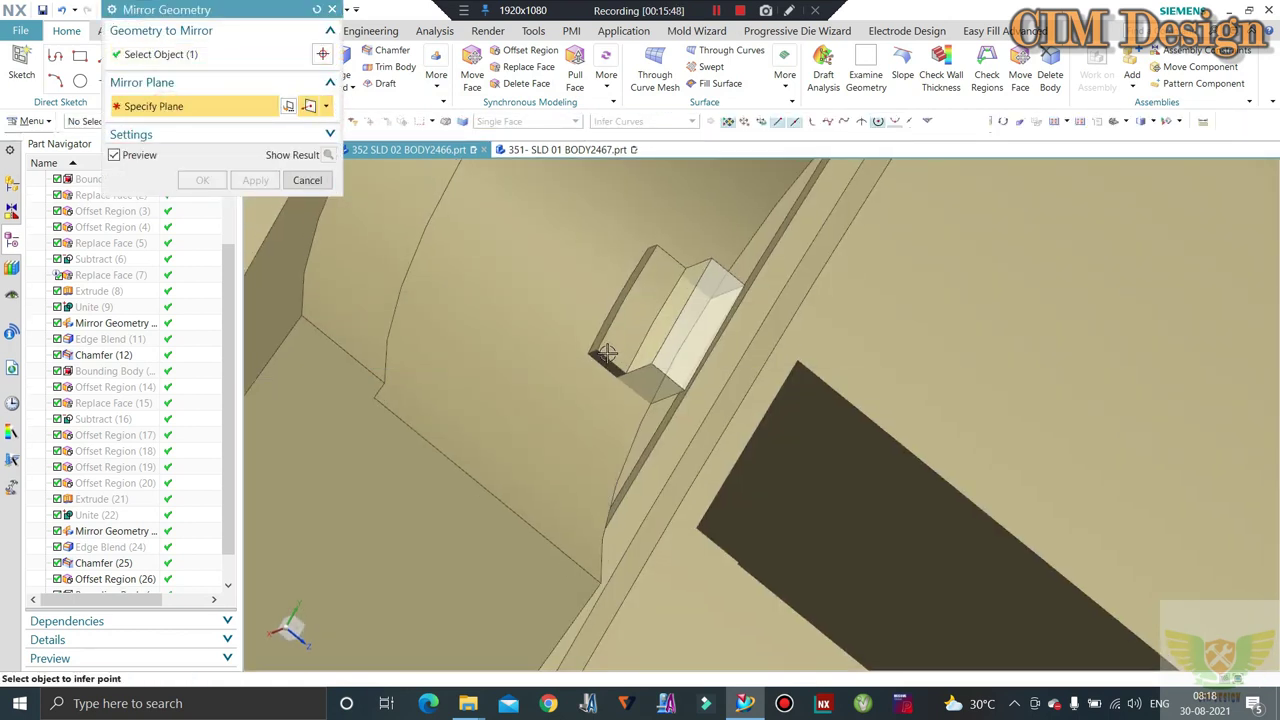
pyautogui.click(609, 358)
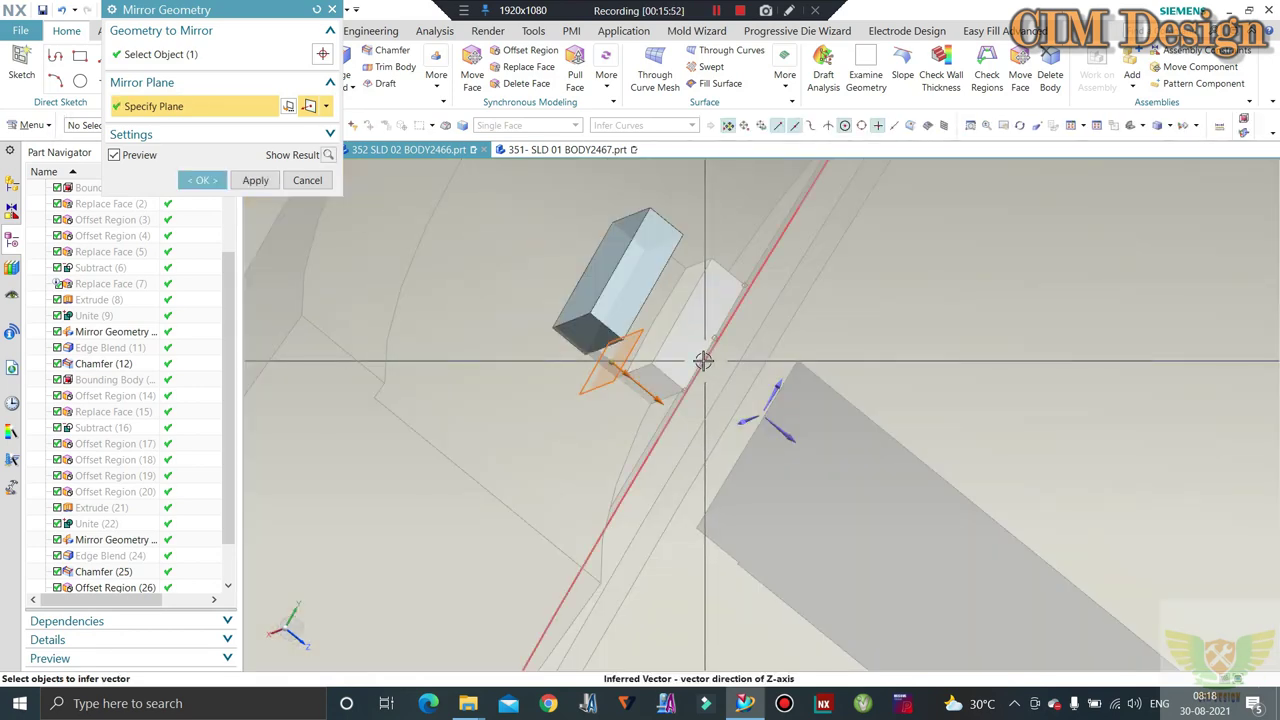
pyautogui.middleClick(703, 360)
pyautogui.moveTo(700, 357)
pyautogui.mouseDown(button='middle')
pyautogui.moveTo(656, 313)
pyautogui.moveTo(664, 292)
pyautogui.mouseUp(button='middle')
pyautogui.scroll(2, 664, 292)
pyautogui.scroll(2, 664, 292)
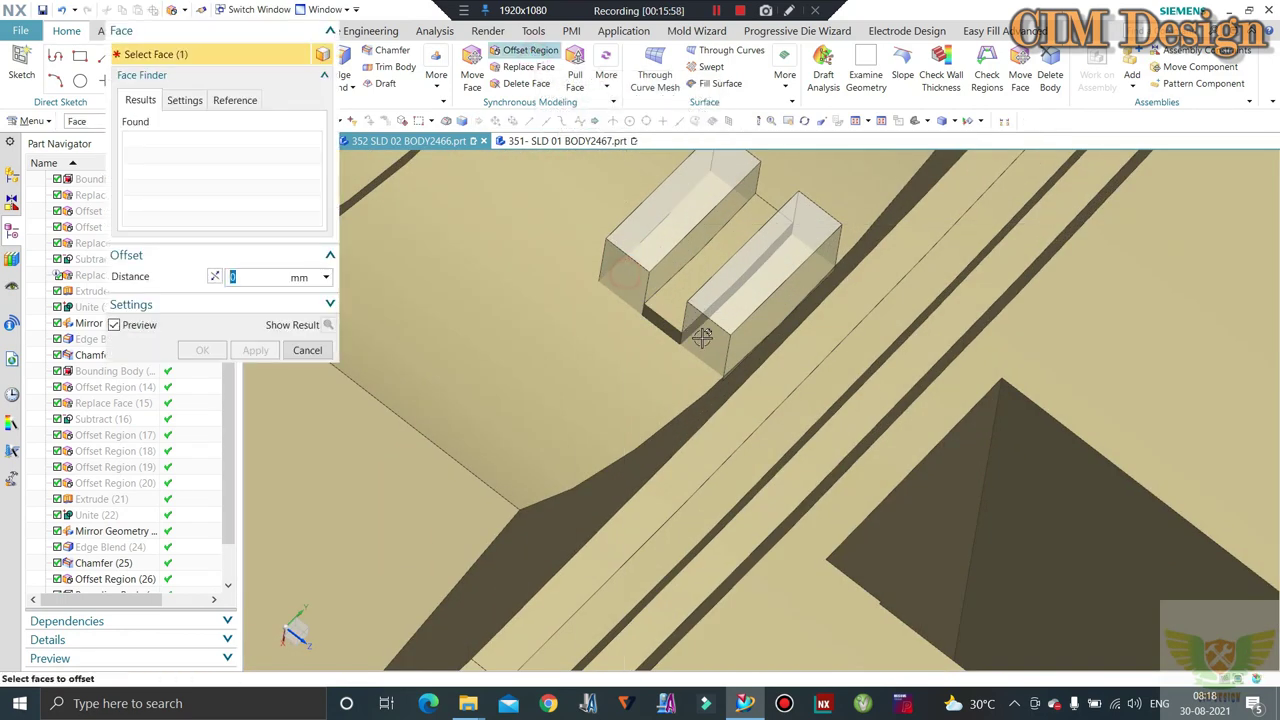
# Offset the first rib block's angled end face outward by 2 mm
pyautogui.click(625, 276)
pyautogui.write('2')
pyautogui.press('Return')
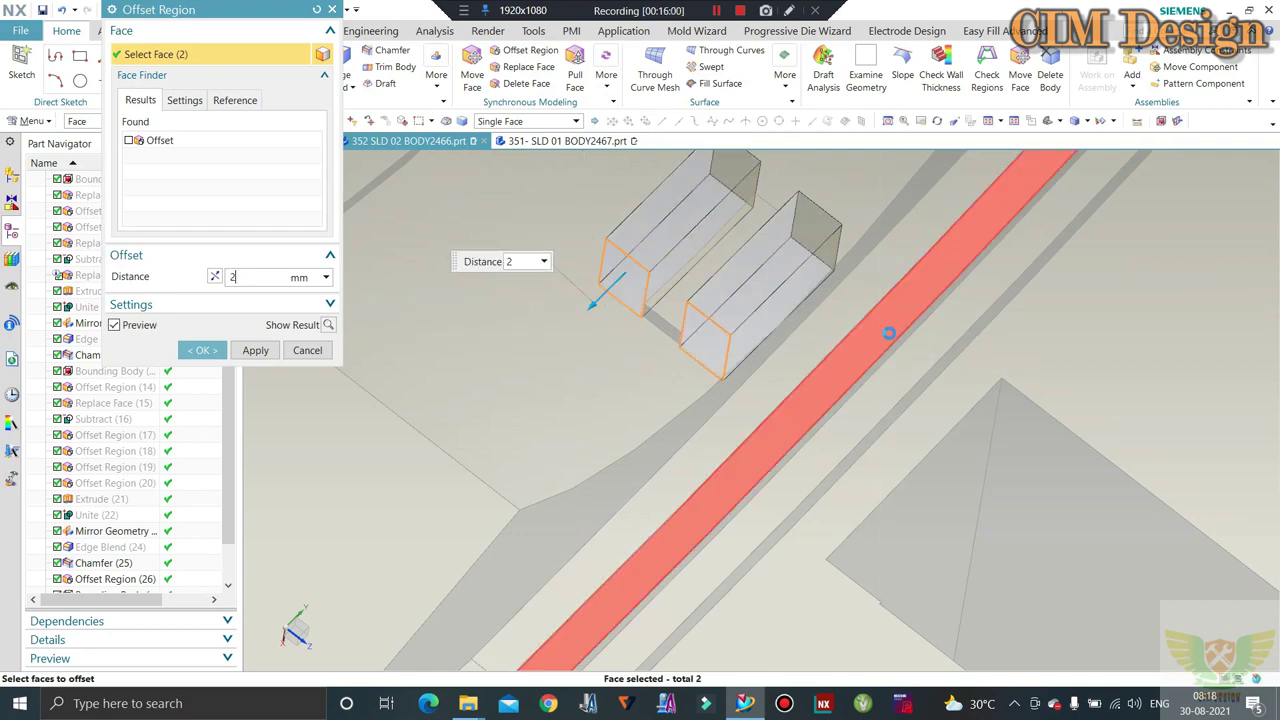
pyautogui.click(250, 348)
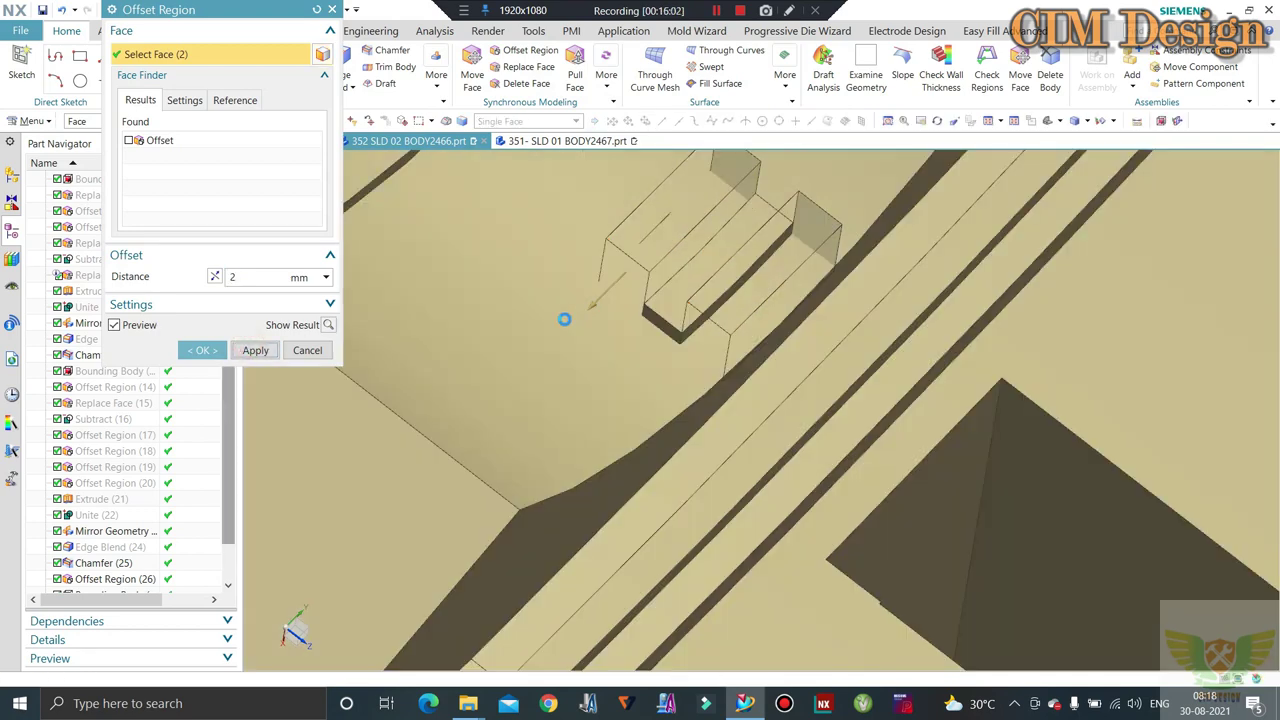
pyautogui.scroll(-2, 583, 357)
pyautogui.scroll(-1, 585, 358)
pyautogui.moveTo(551, 362); pyautogui.dragTo(738, 247, button='middle')
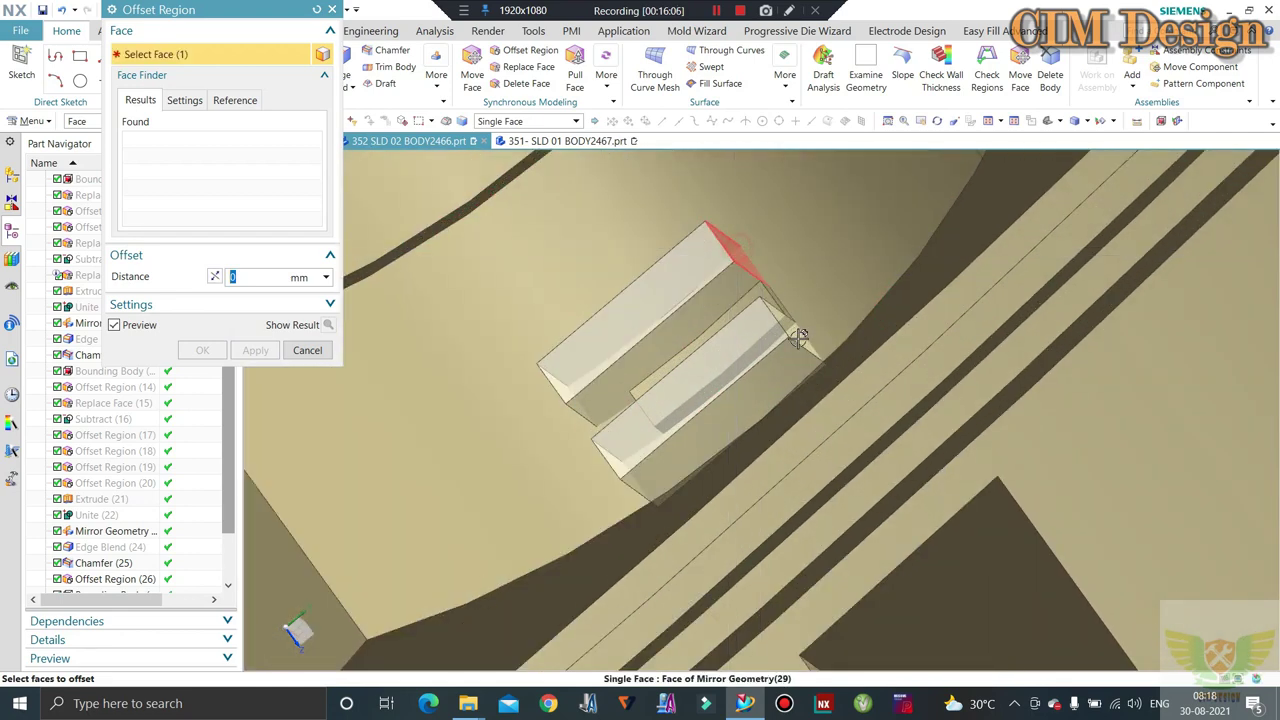
# Offset the second rib block's angled end face outward by 2 mm, then inspect both blocks
pyautogui.click(799, 337)
pyautogui.write('2')
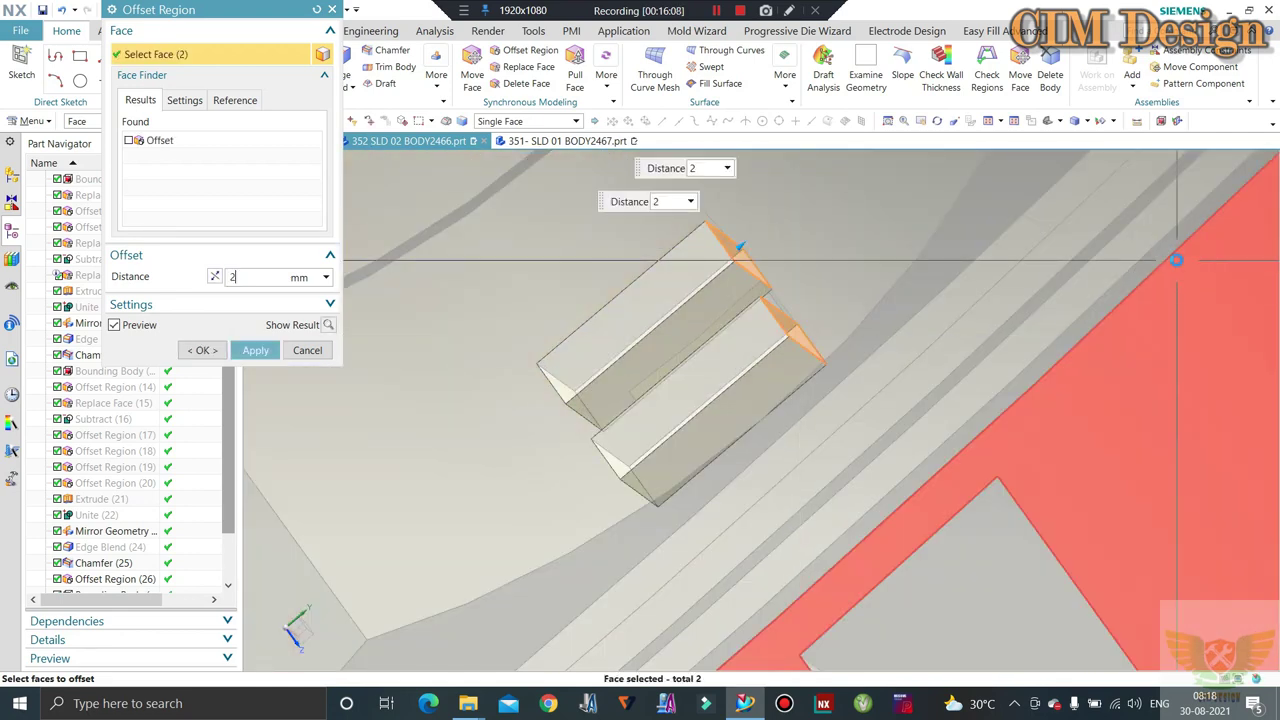
pyautogui.click(203, 350)
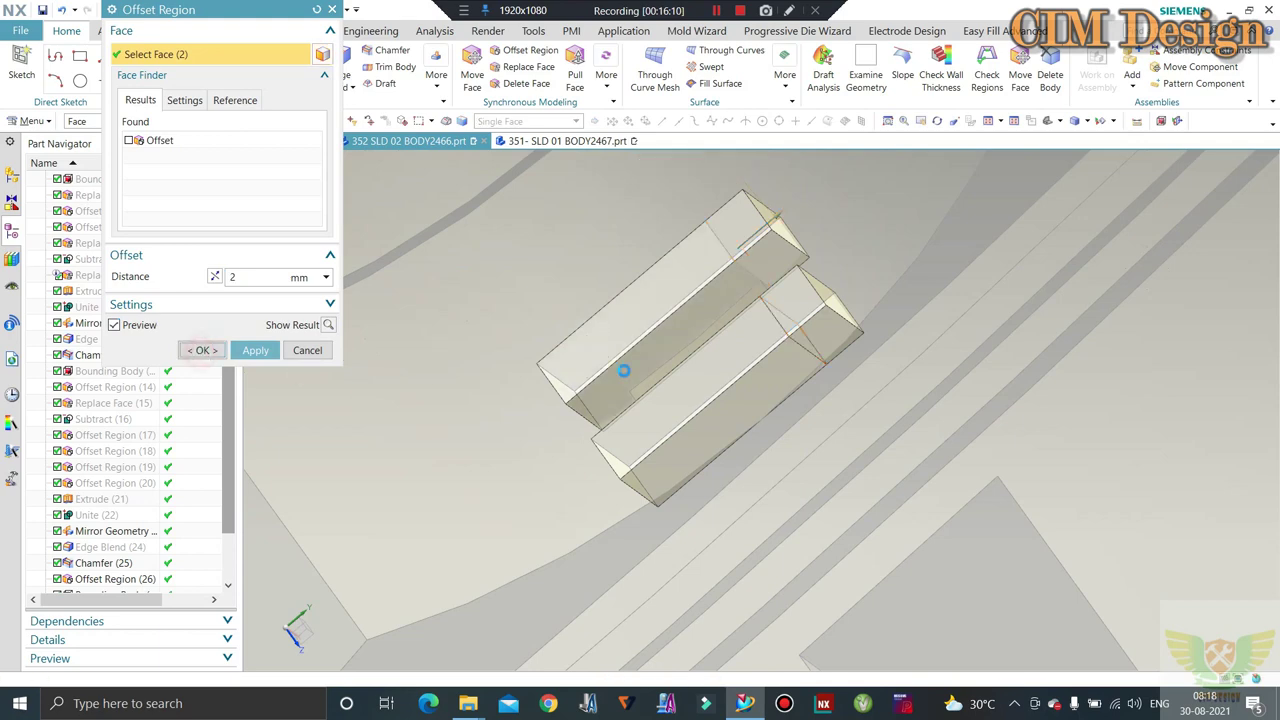
pyautogui.moveTo(620, 360)
pyautogui.mouseDown(button='middle')
pyautogui.moveTo(655, 325)
pyautogui.moveTo(629, 337)
pyautogui.mouseUp(button='middle')
pyautogui.scroll(-3, 457, 491)
pyautogui.scroll(2, 629, 337)
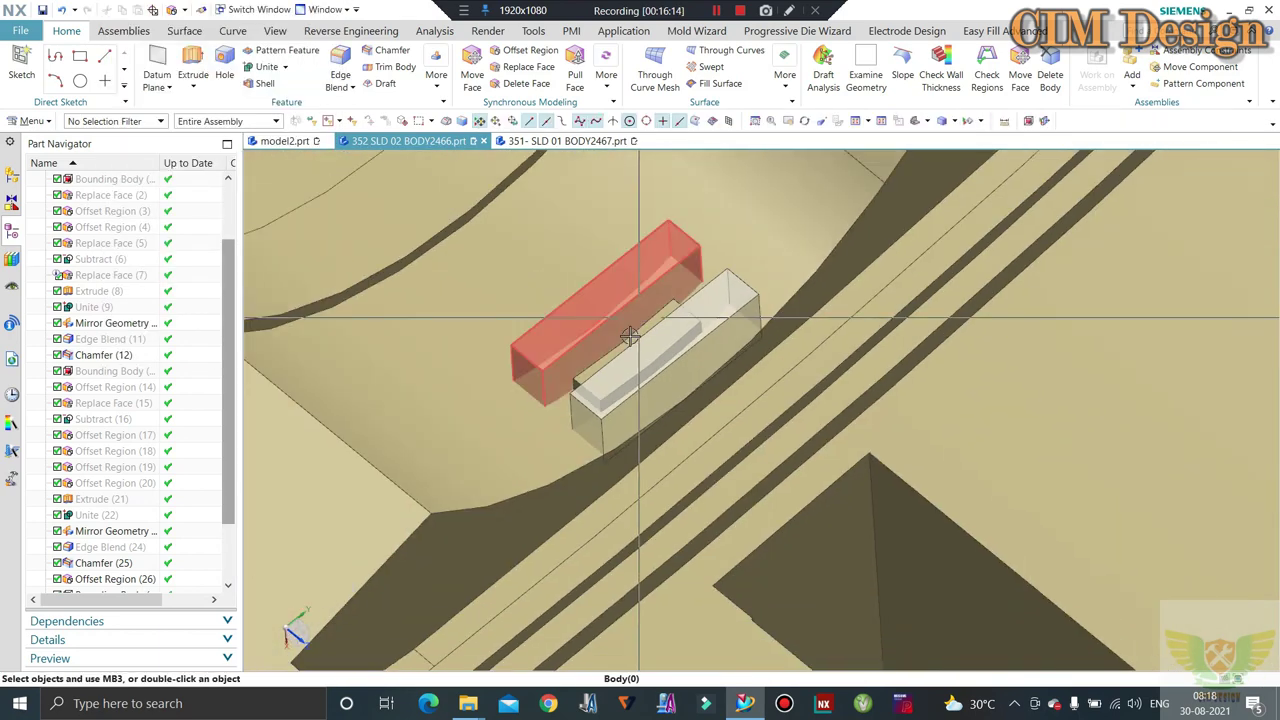
pyautogui.scroll(-2, 616, 448)
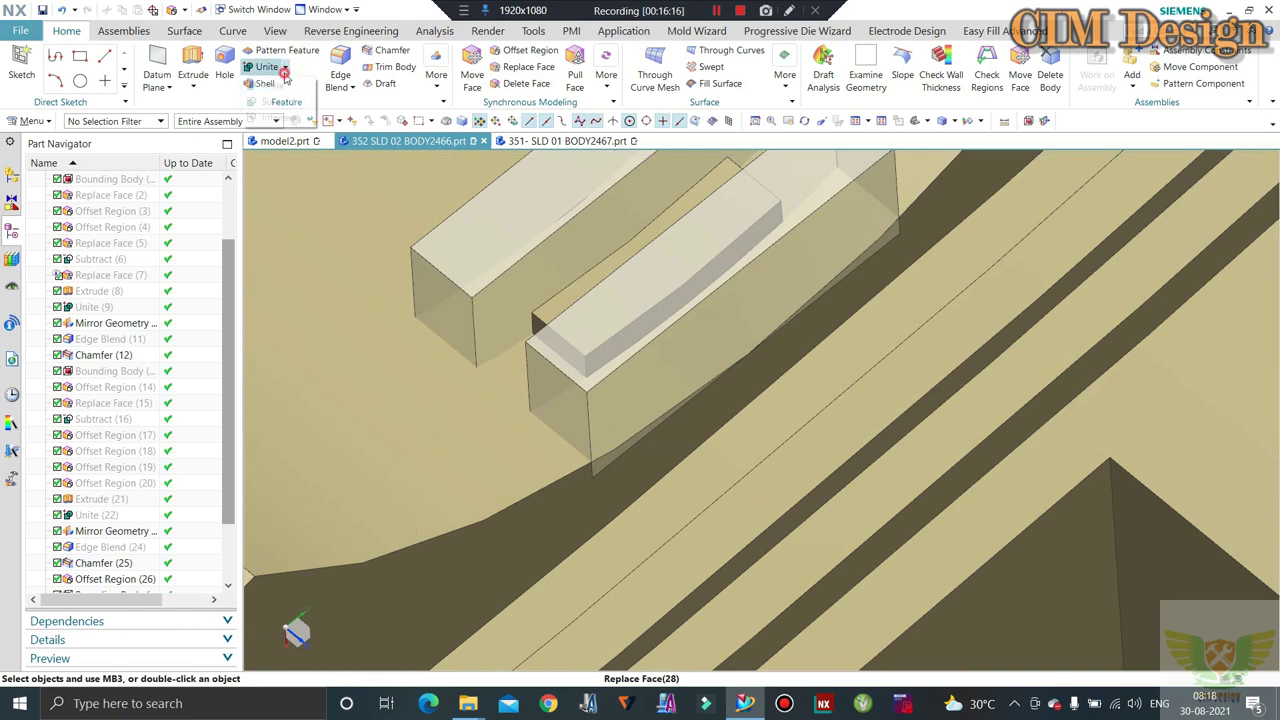
# Subtract the large mold body from each of the two rib blocks, keeping the mold body as tool
pyautogui.click(291, 100)
pyautogui.click(741, 315)
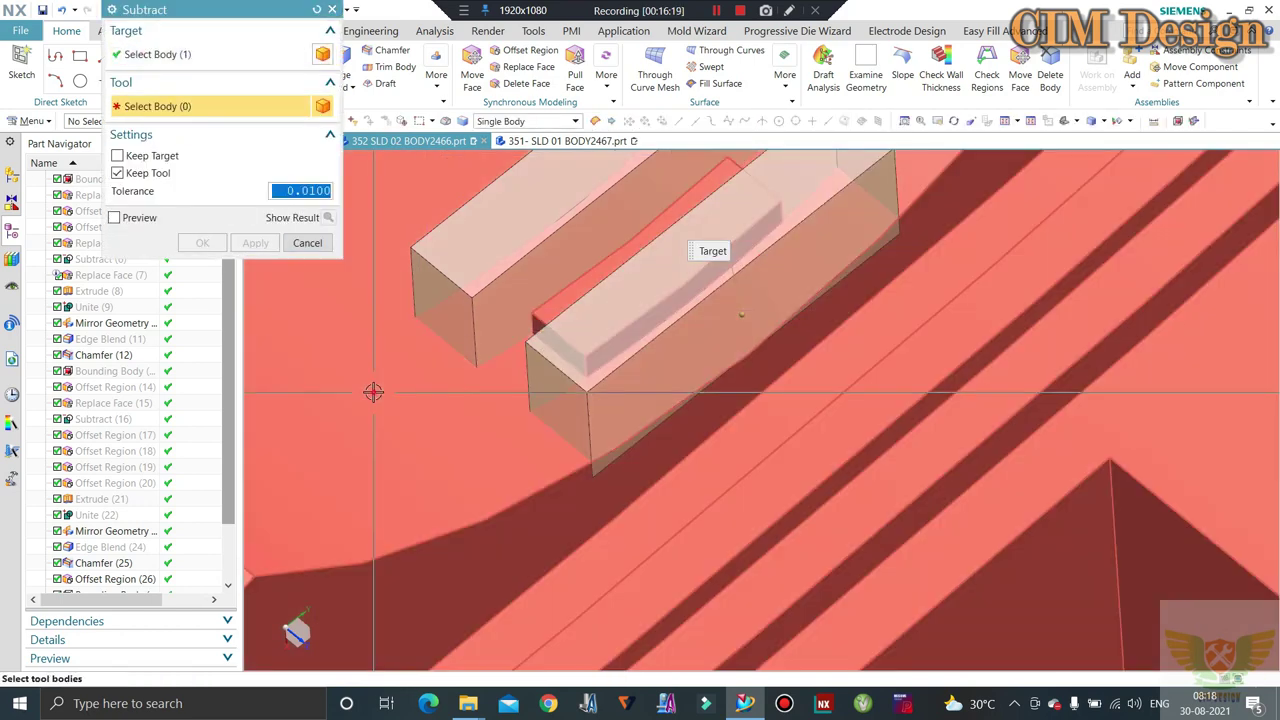
pyautogui.click(372, 390)
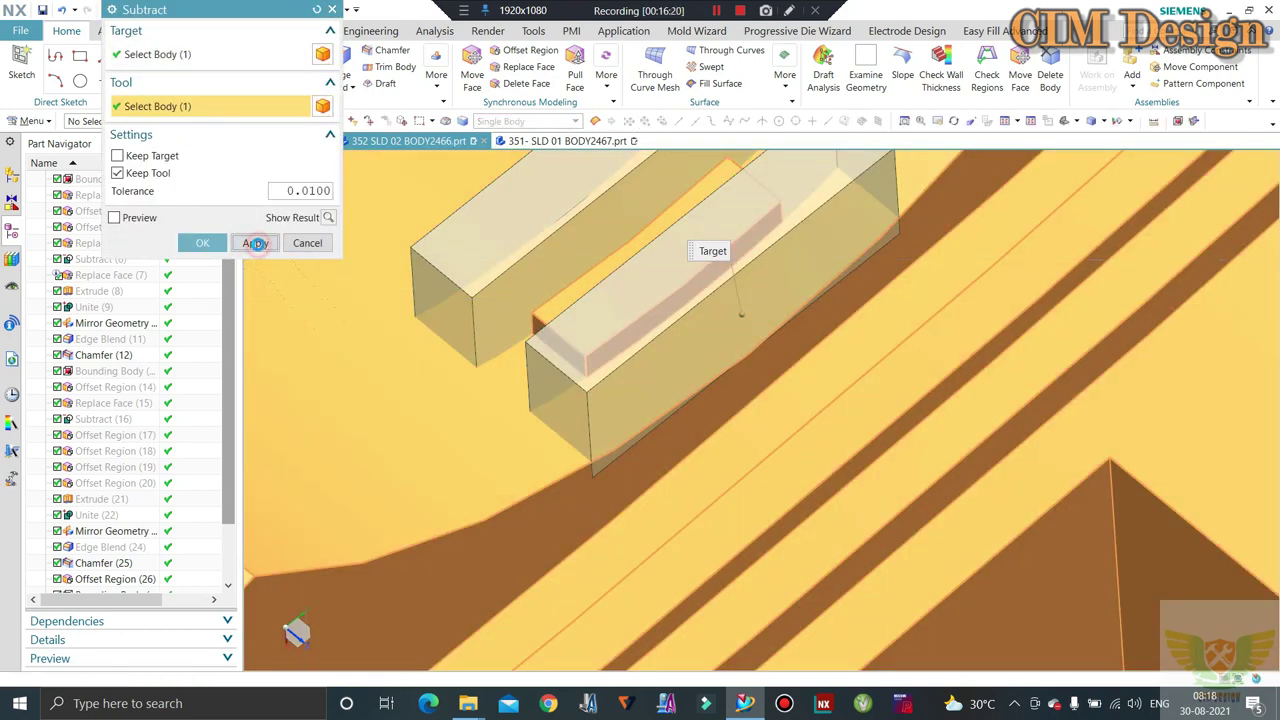
pyautogui.click(255, 243)
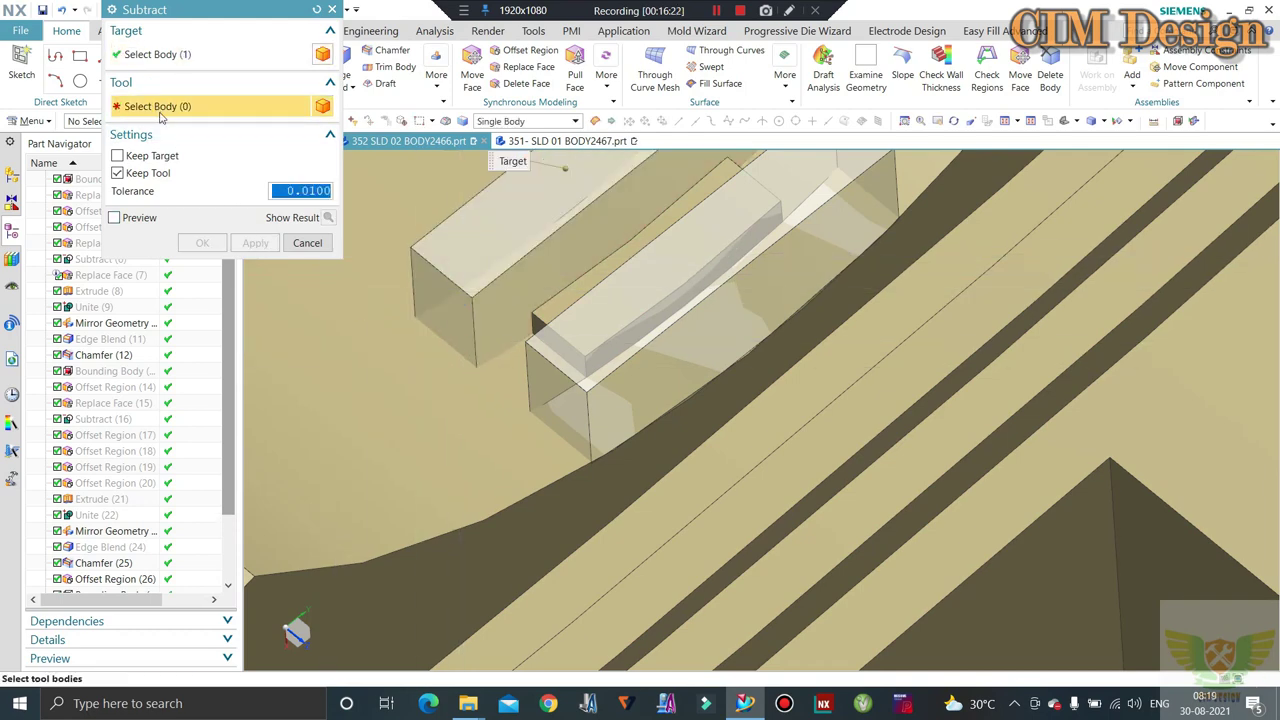
pyautogui.click(320, 328)
pyautogui.click(202, 241)
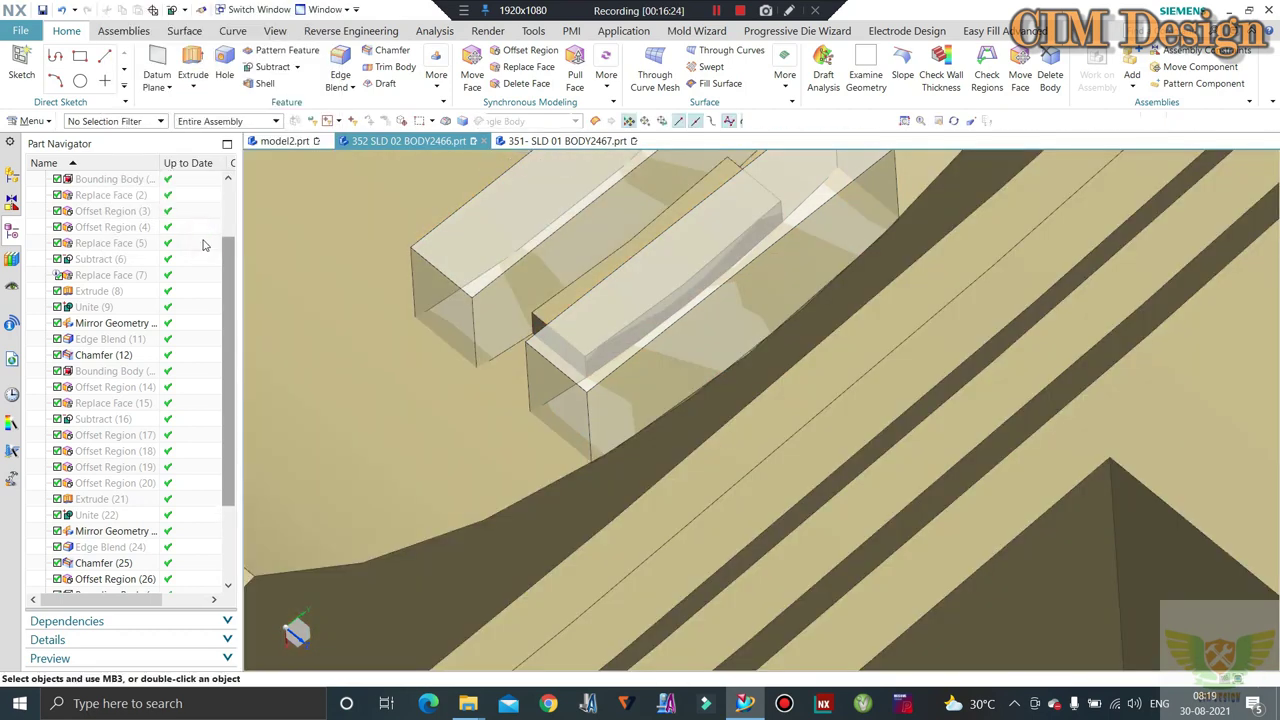
pyautogui.moveTo(700, 400)
pyautogui.mouseDown(button='middle')
pyautogui.moveTo(778, 349)
pyautogui.moveTo(737, 409)
pyautogui.mouseUp(button='middle')
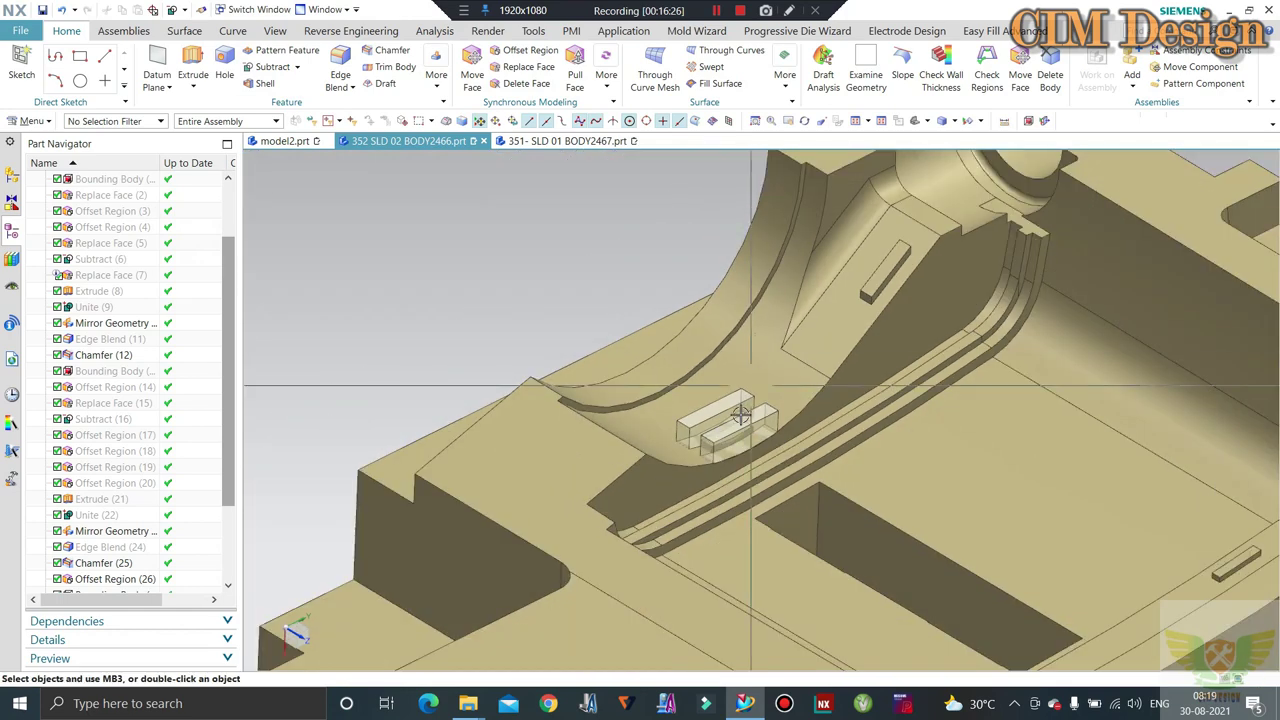
pyautogui.scroll(3, 737, 409)
pyautogui.scroll(2, 737, 400)
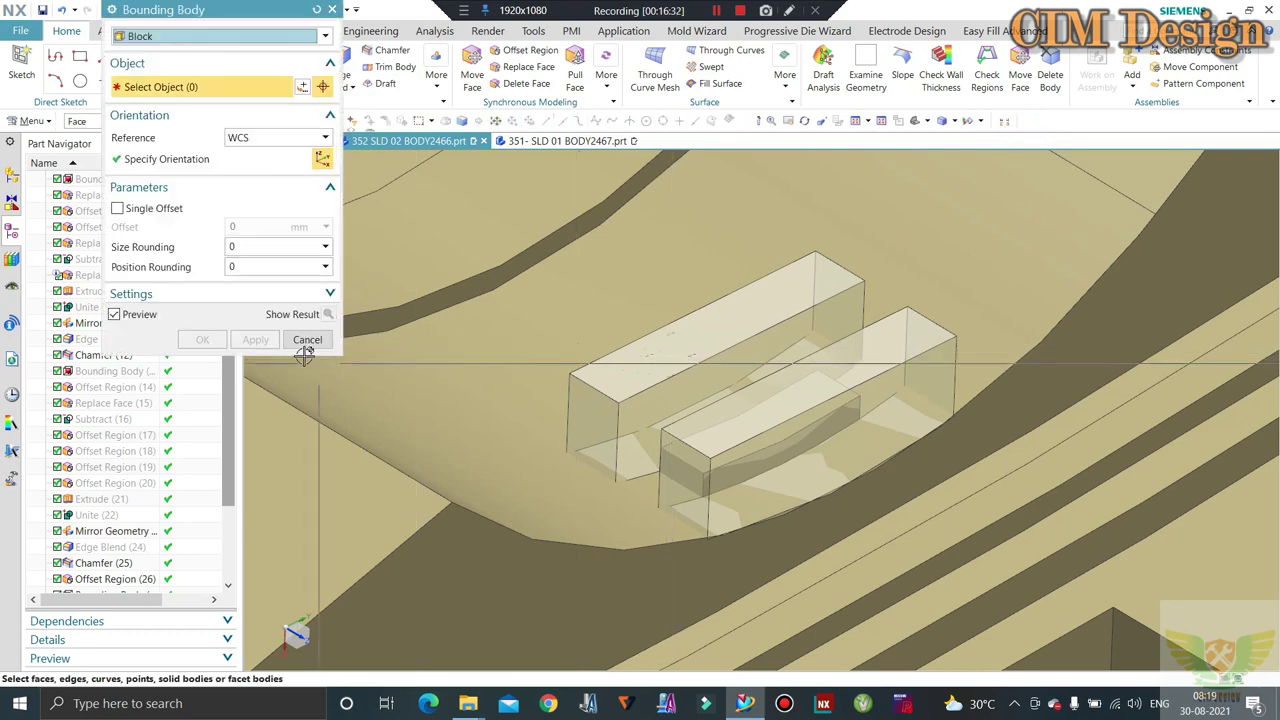
# Dismiss the Bounding Body dialog and back out of Extrude
pyautogui.click(306, 337)
pyautogui.click(193, 66)
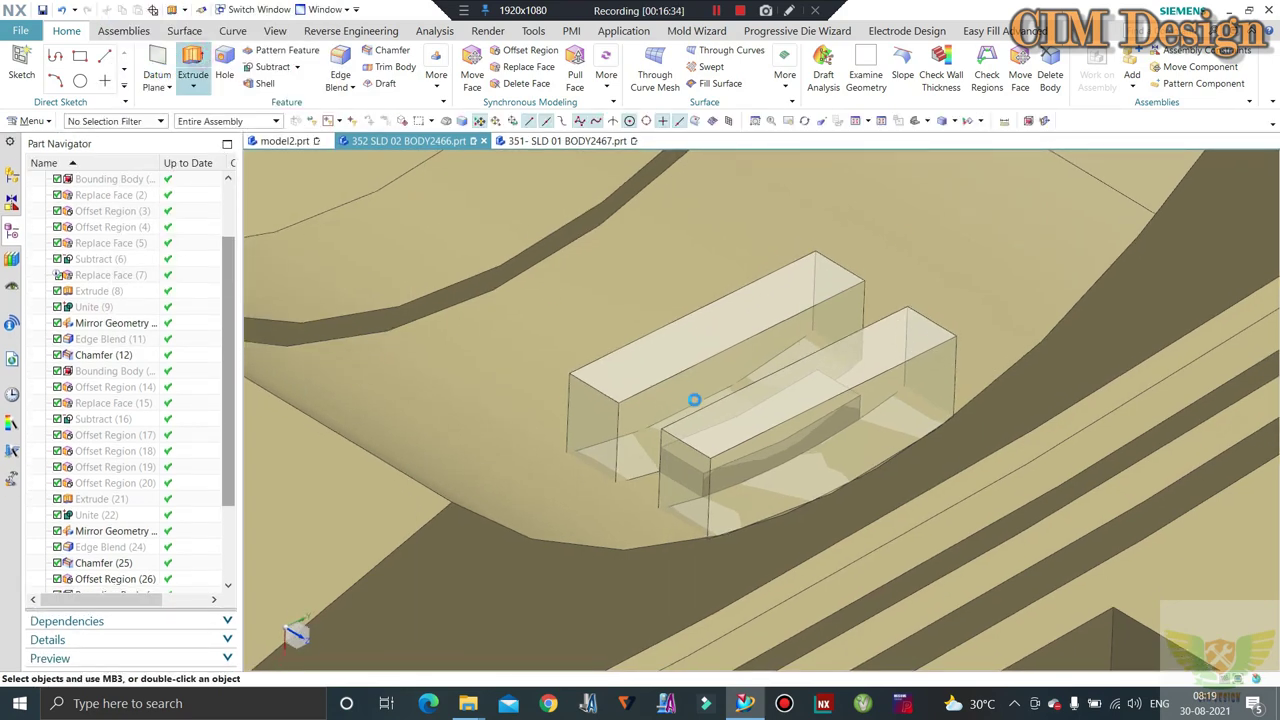
pyautogui.press('Escape')
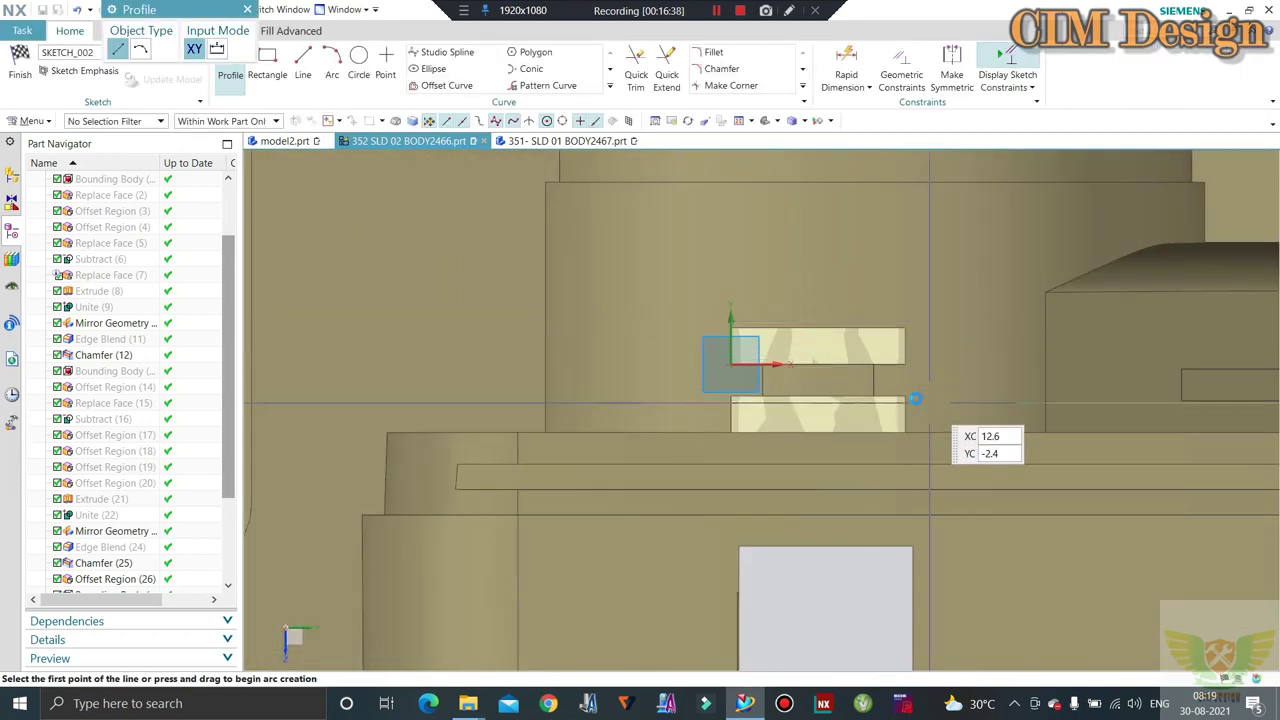
# Draw a rectangle in the sketch enclosing the two rib blocks
pyautogui.click(267, 62)
pyautogui.click(686, 300)
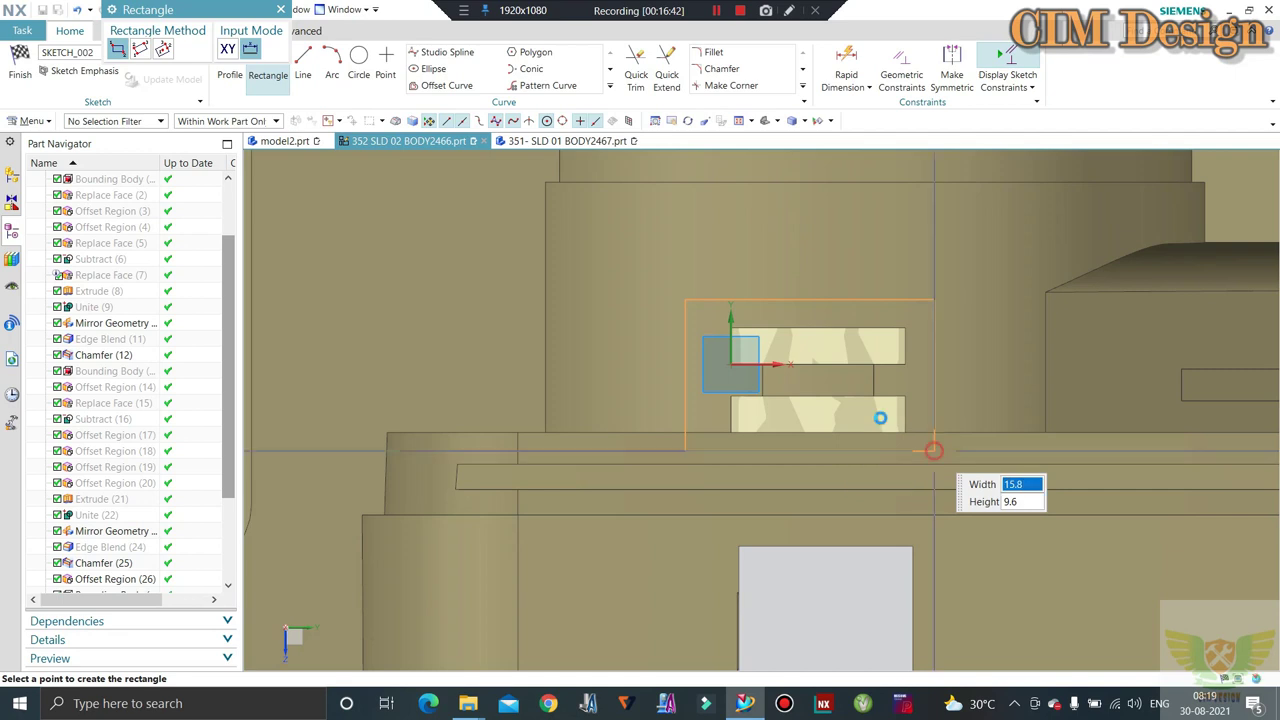
pyautogui.click(281, 10)
pyautogui.scroll(3, 708, 326)
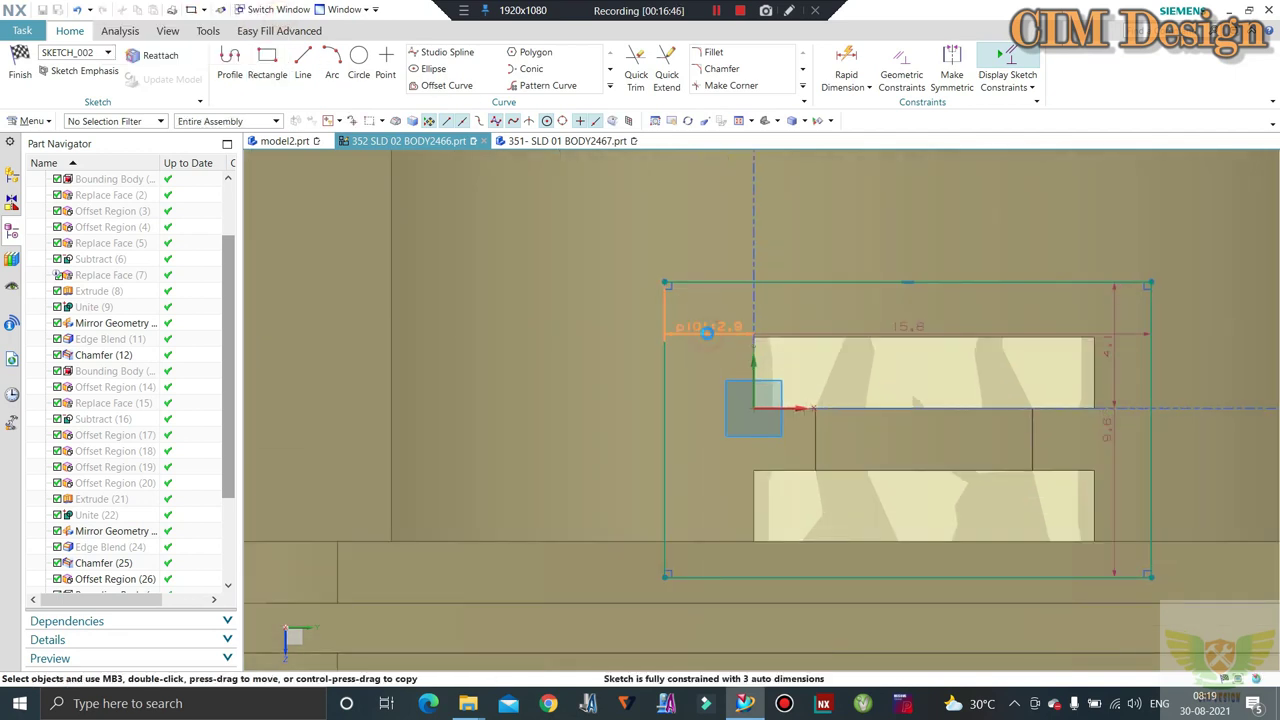
# Set the rectangle's horizontal offset to 5 and its width to 21
pyautogui.doubleClick(707, 328)
pyautogui.write('5')
pyautogui.press('Return')
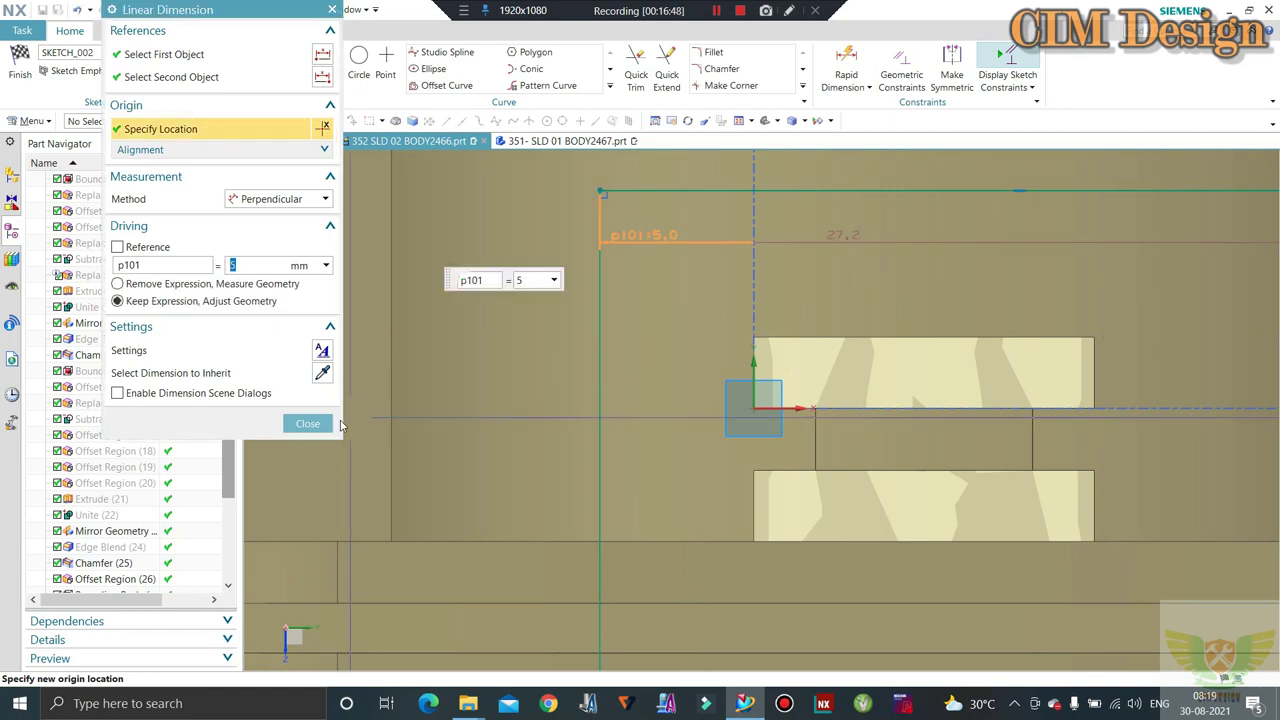
pyautogui.click(308, 423)
pyautogui.scroll(-3, 700, 326)
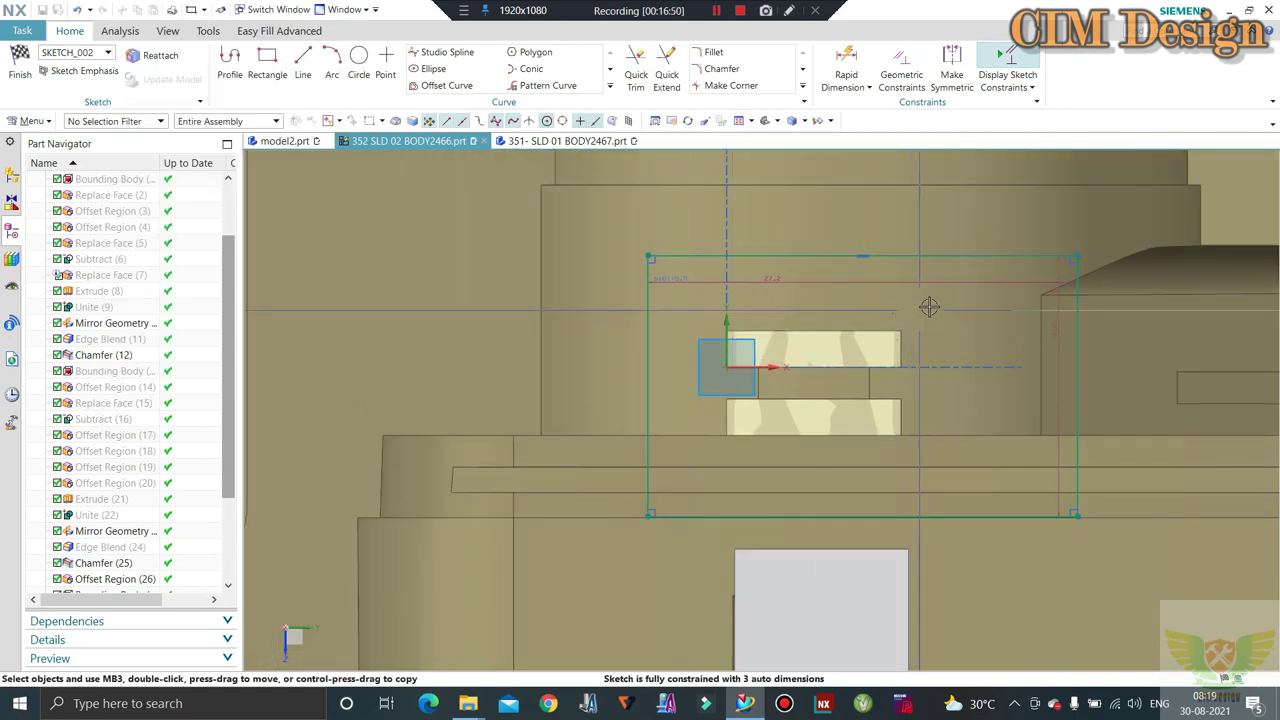
pyautogui.doubleClick(771, 279)
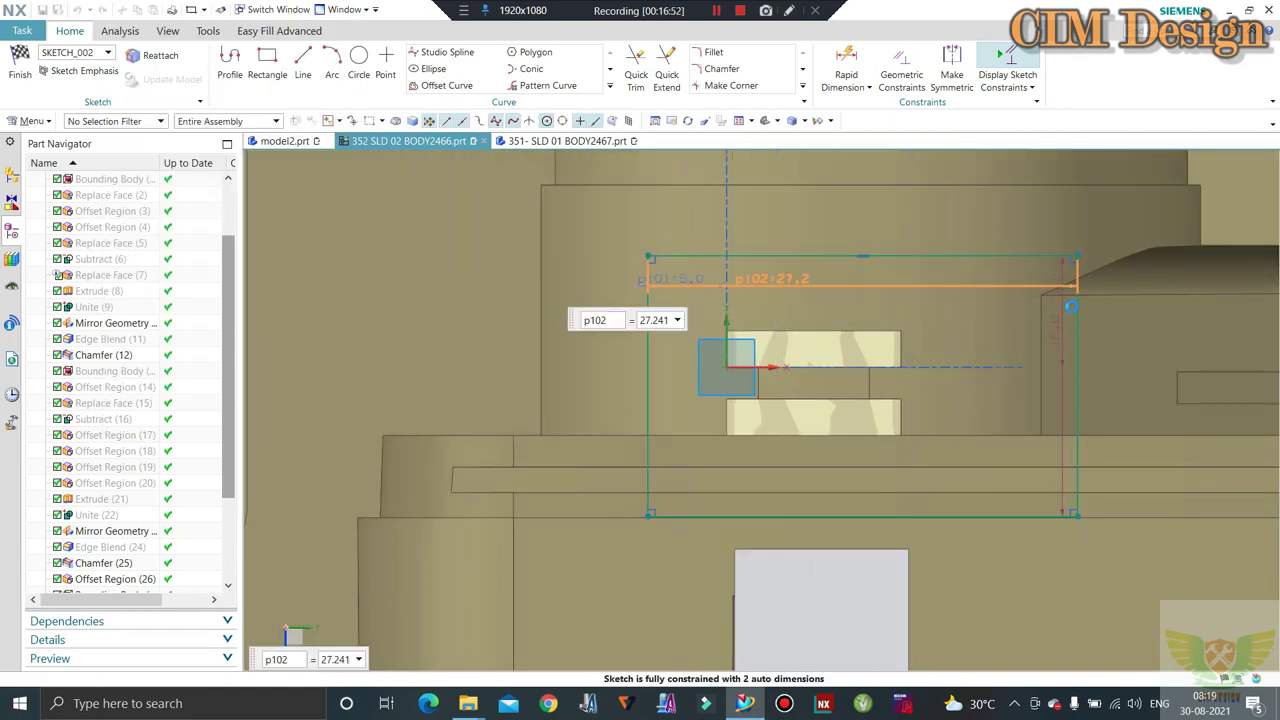
pyautogui.write('20')
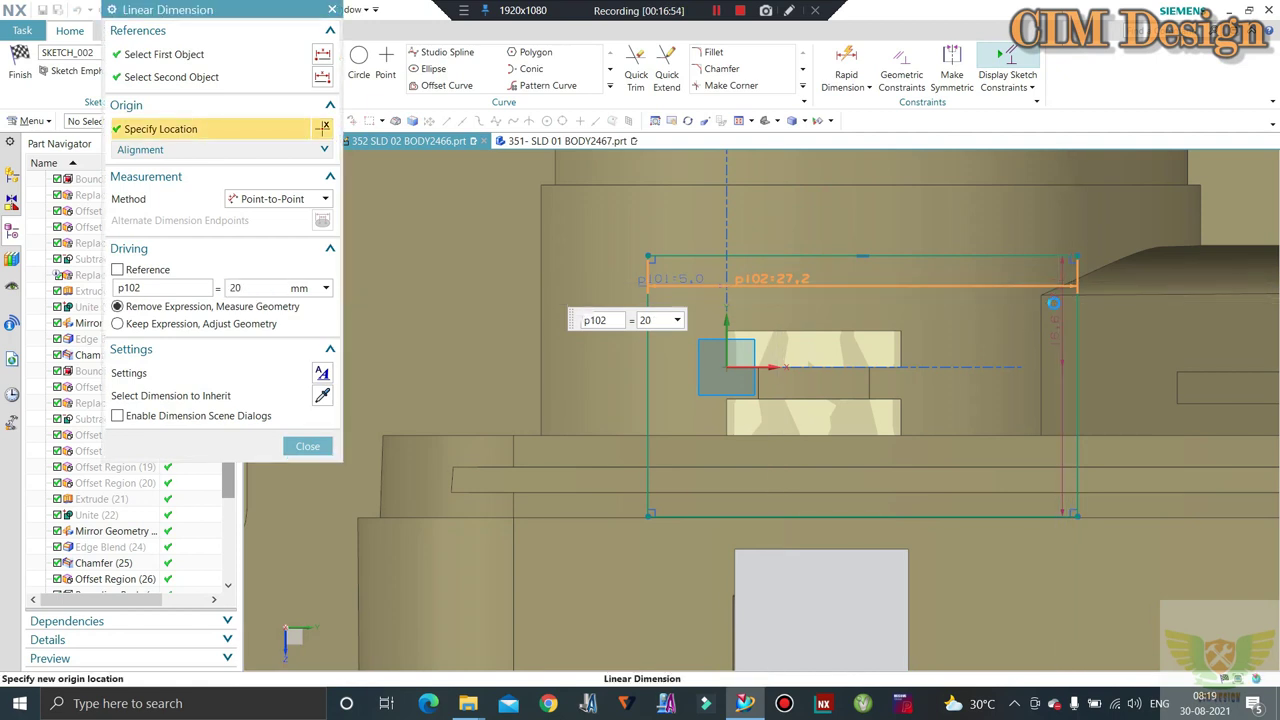
pyautogui.middleClick(995, 307)
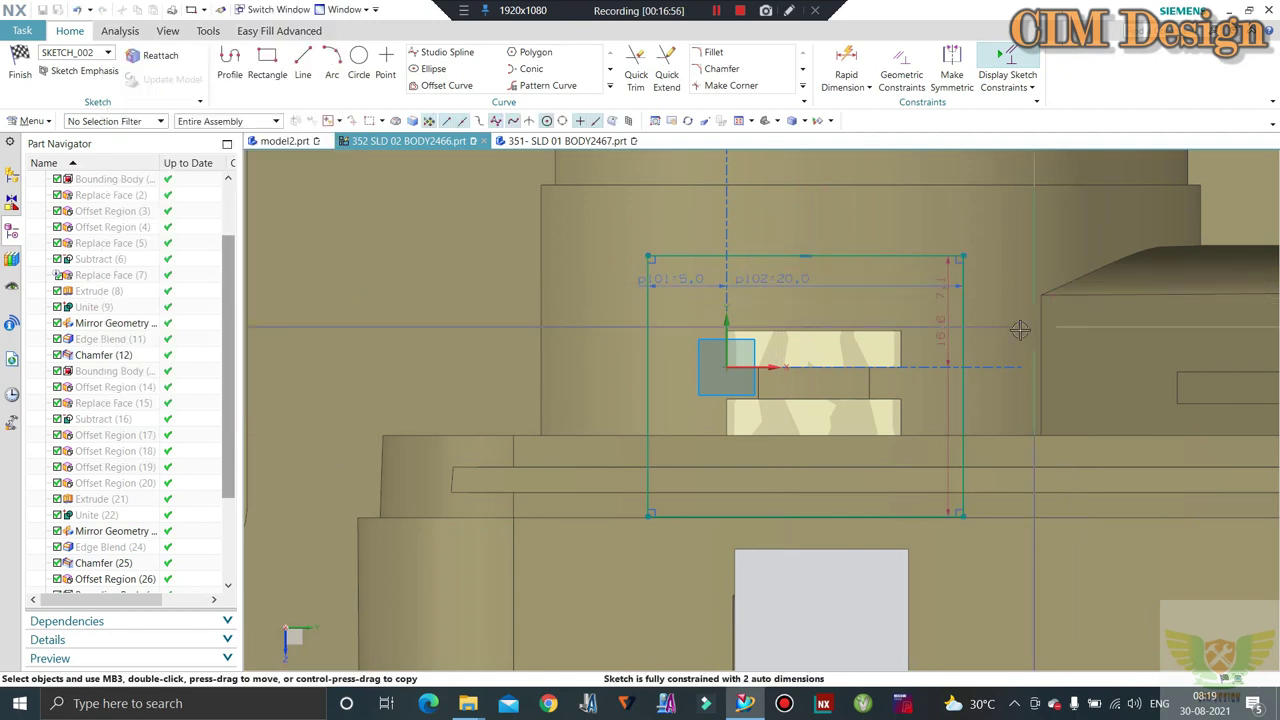
pyautogui.doubleClick(775, 281)
pyautogui.write('21')
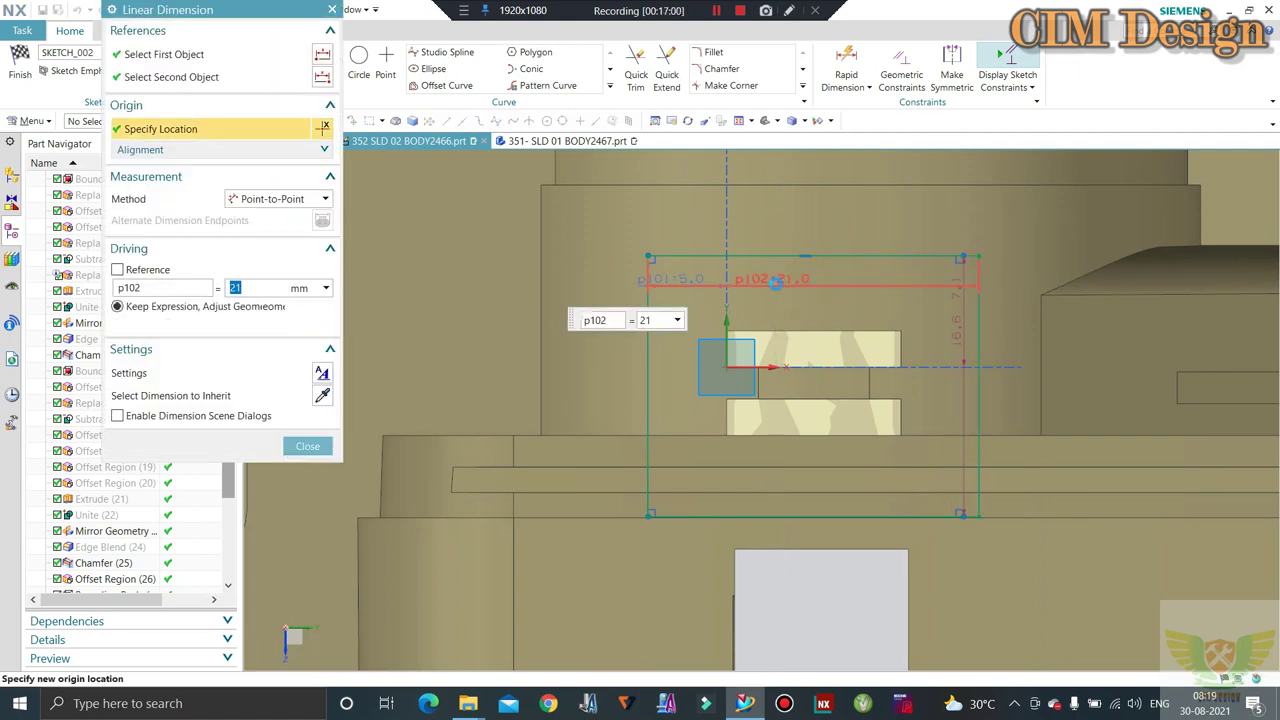
pyautogui.click(310, 446)
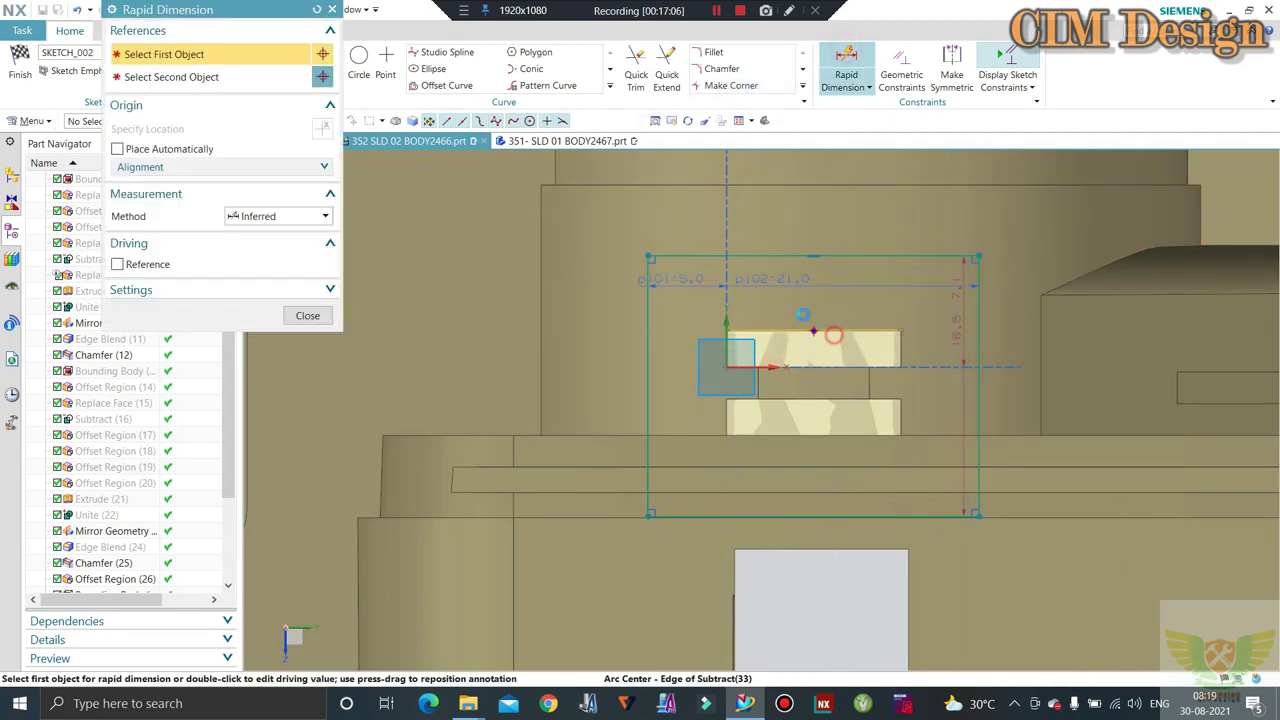
# Add a 4.8 vertical dimension, set the height to 15, and finish the sketch
pyautogui.click(803, 315)
pyautogui.click(563, 322)
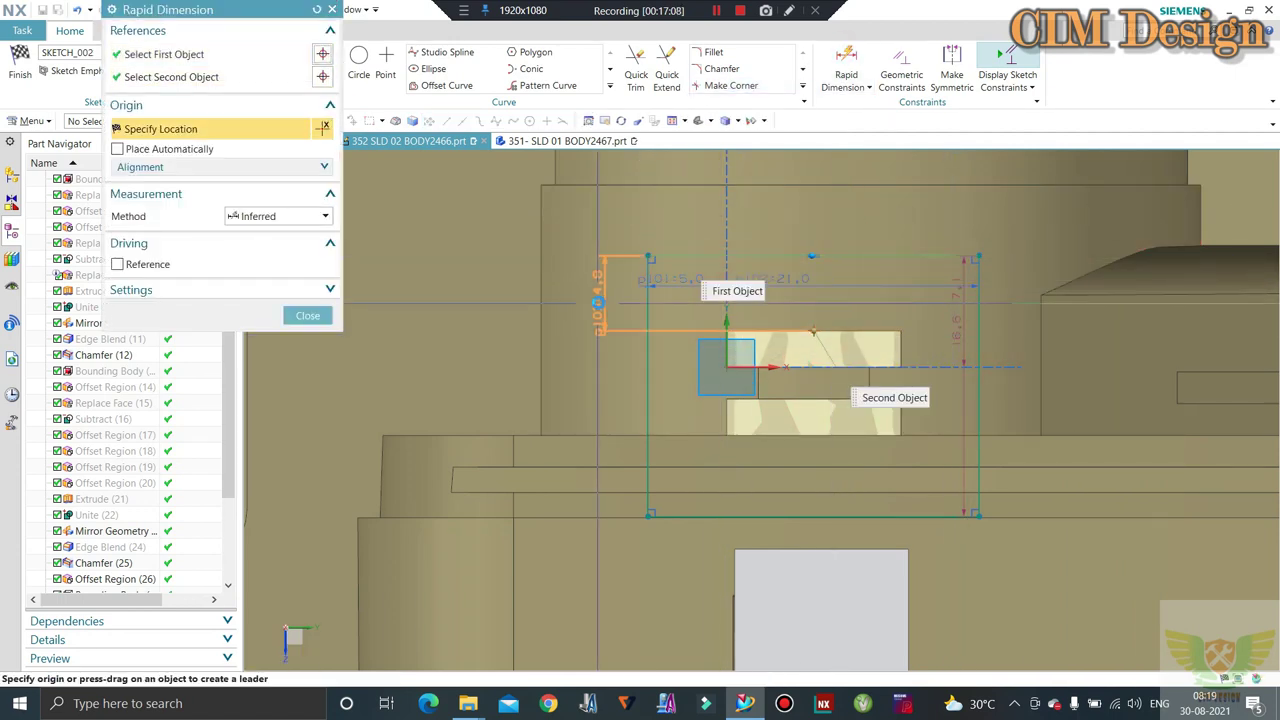
pyautogui.click(728, 328)
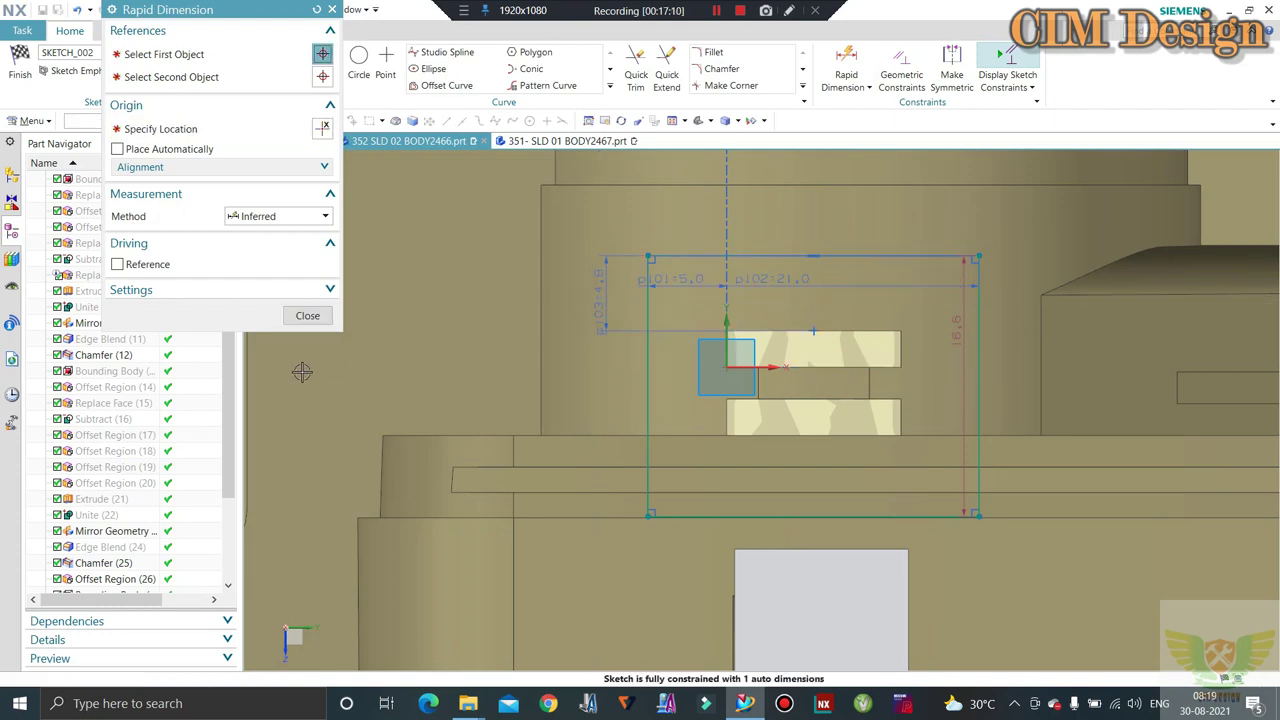
pyautogui.click(307, 315)
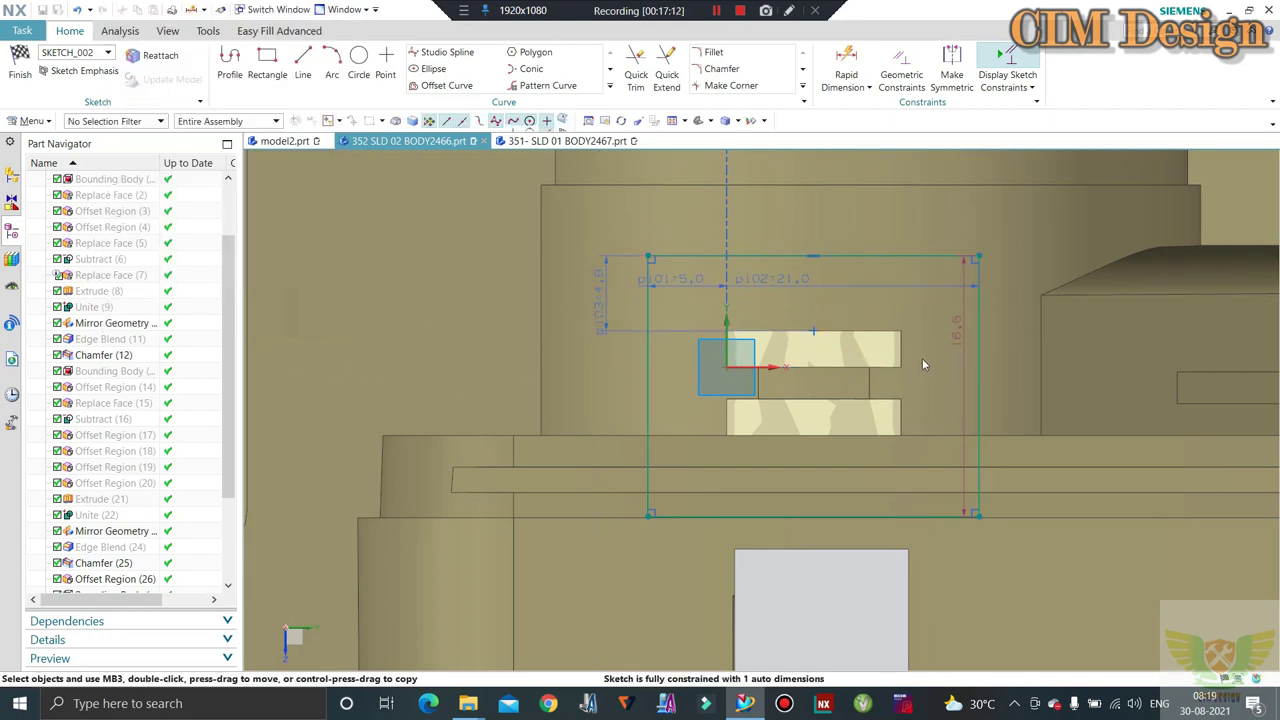
pyautogui.doubleClick(955, 330)
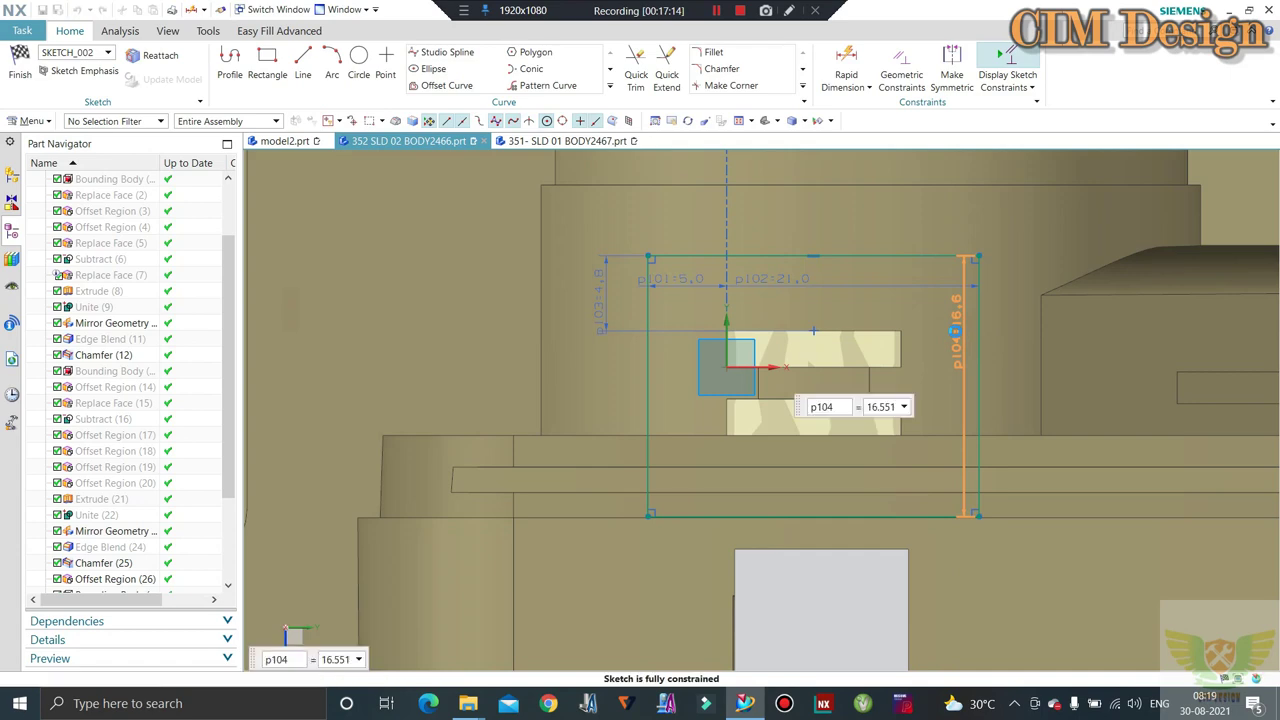
pyautogui.middleClick(504, 315)
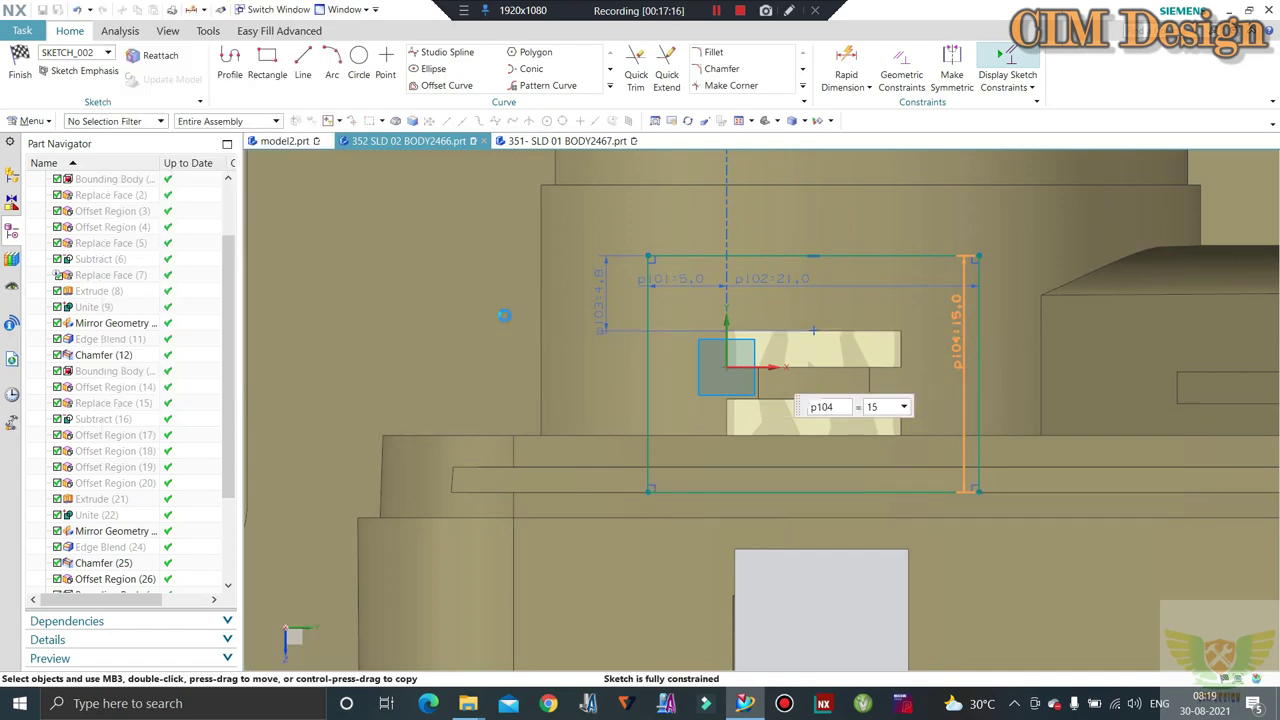
pyautogui.moveTo(933, 300); pyautogui.dragTo(940, 294, button='middle')
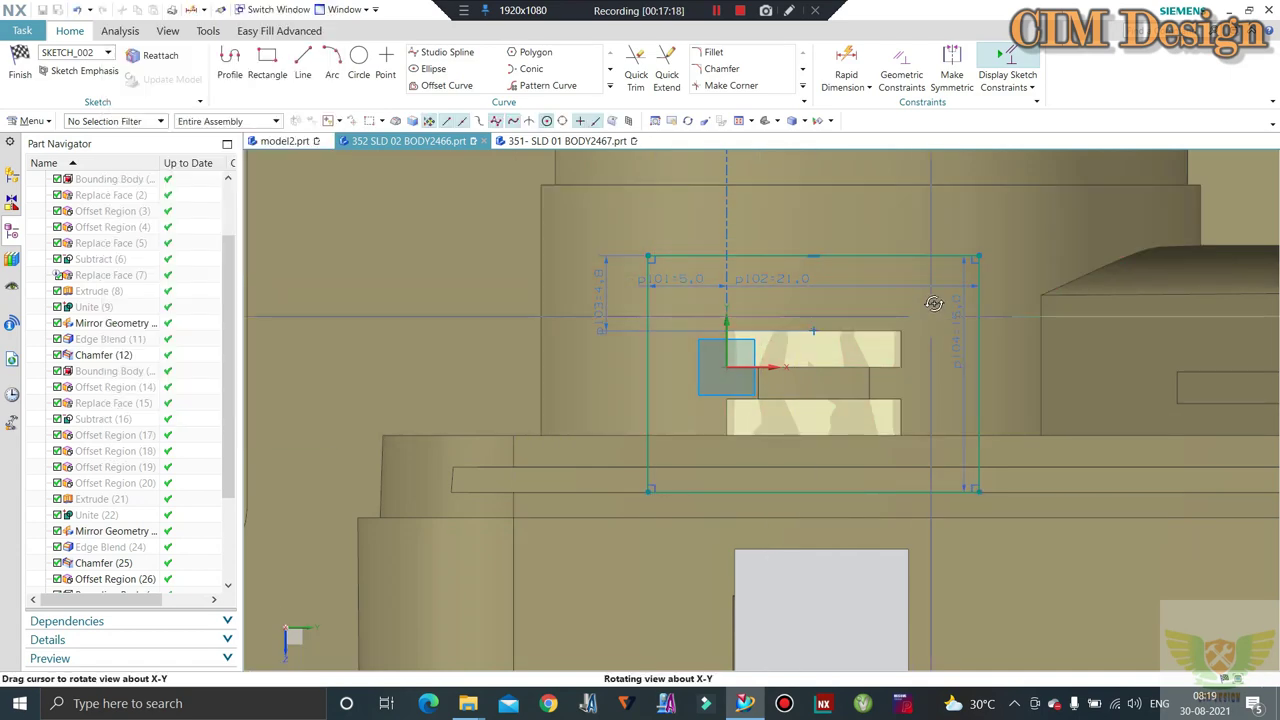
pyautogui.click(20, 66)
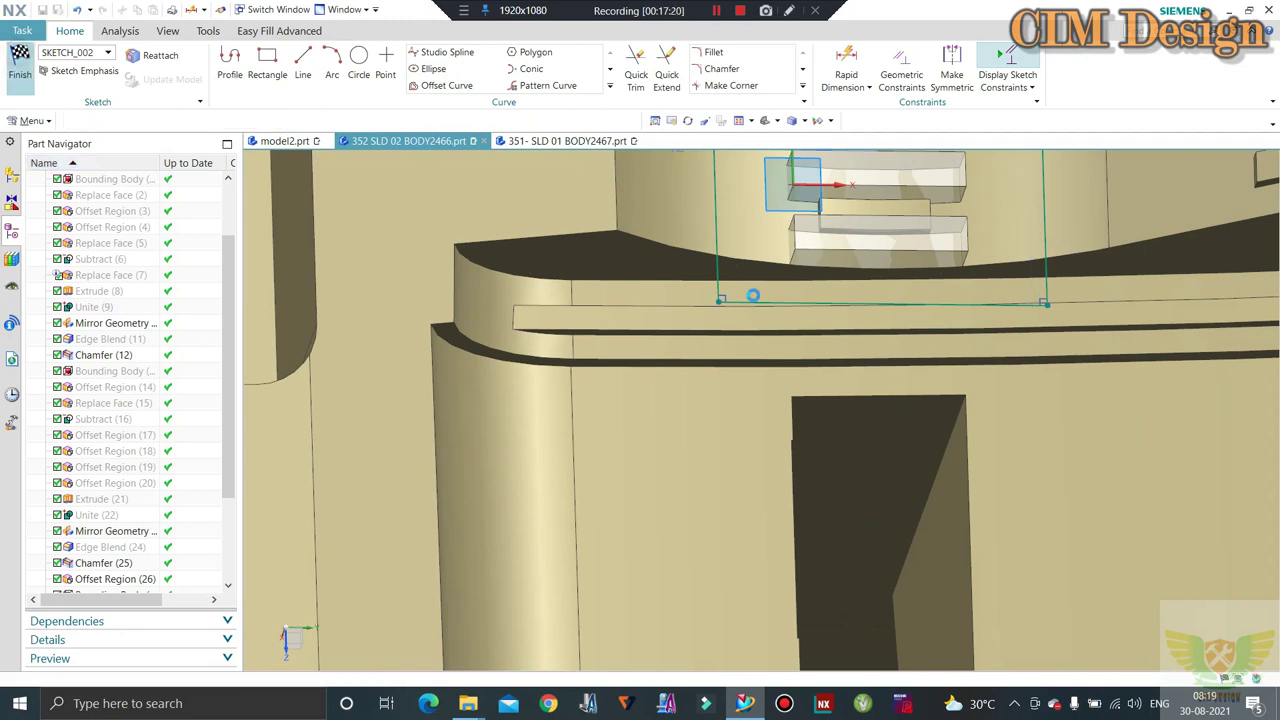
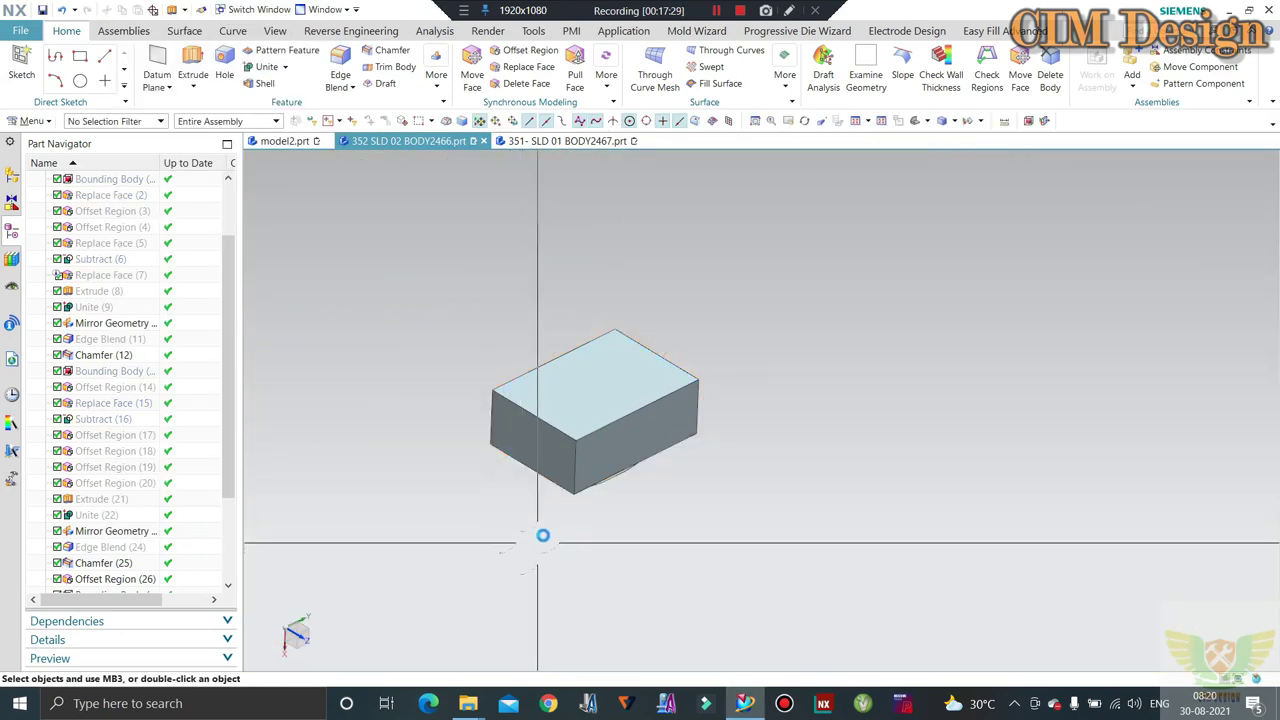
# Unite the rib prisms into the base insert block as one solid
pyautogui.moveTo(543, 534); pyautogui.dragTo(563, 366, button='middle')
pyautogui.scroll(3, 572, 495)
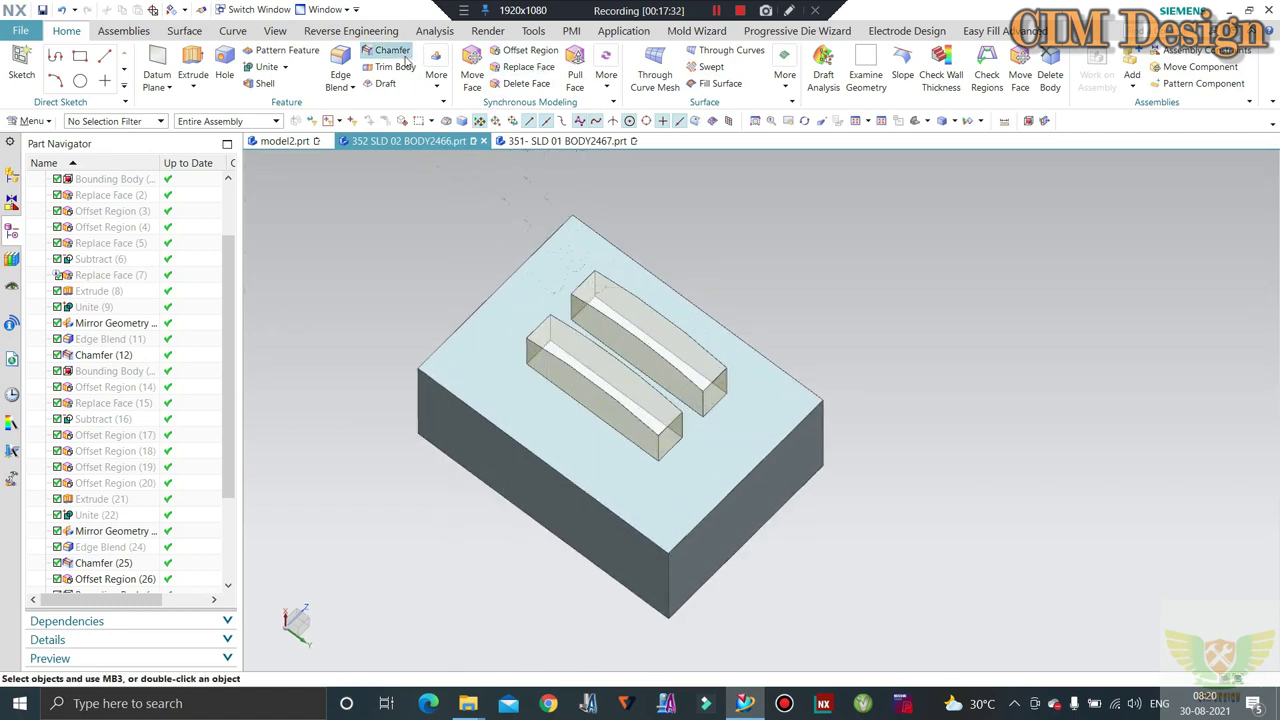
pyautogui.click(591, 397)
pyautogui.click(625, 333)
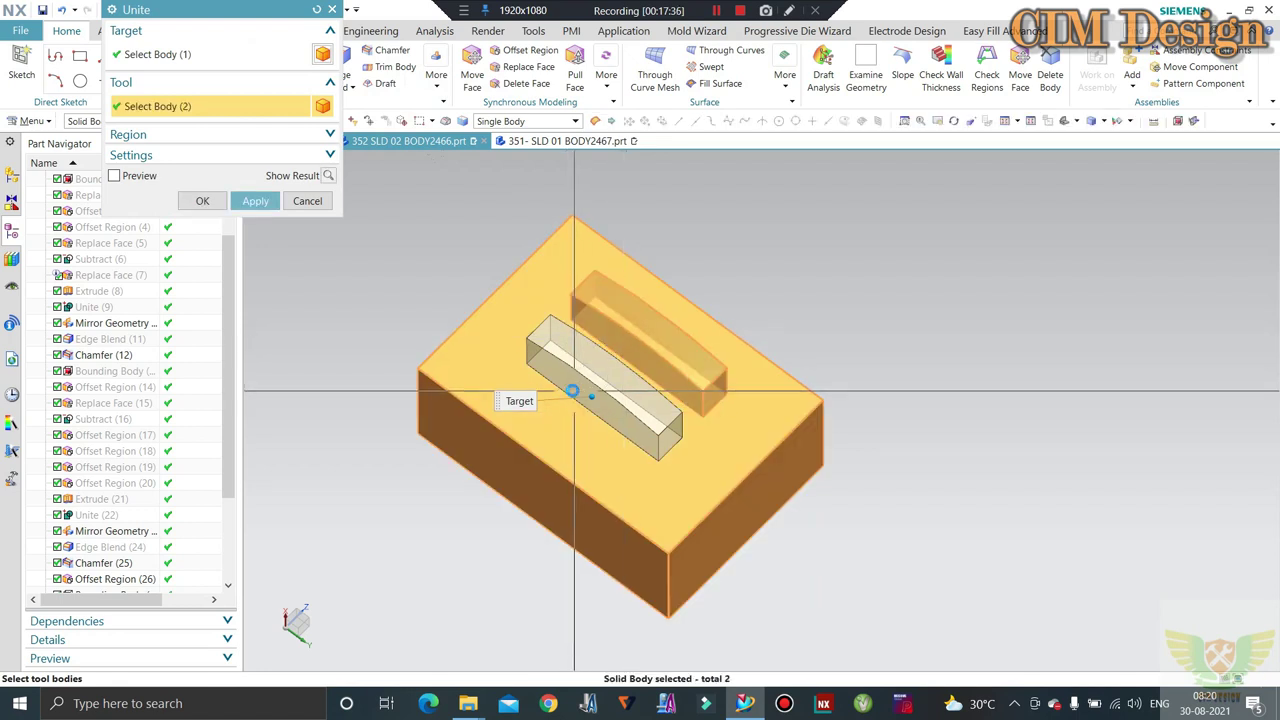
pyautogui.middleClick(625, 333)
# Check the merged solid from front and oblique views, then close the Unite dialog
pyautogui.scroll(-3, 640, 360)
pyautogui.moveTo(651, 386)
pyautogui.mouseDown(button='middle')
pyautogui.moveTo(660, 338)
pyautogui.moveTo(648, 350)
pyautogui.moveTo(787, 283)
pyautogui.moveTo(720, 500)
pyautogui.mouseUp(button='middle')
pyautogui.scroll(5, 648, 350)
pyautogui.hotkey('ctrl', 'alt', 'f')
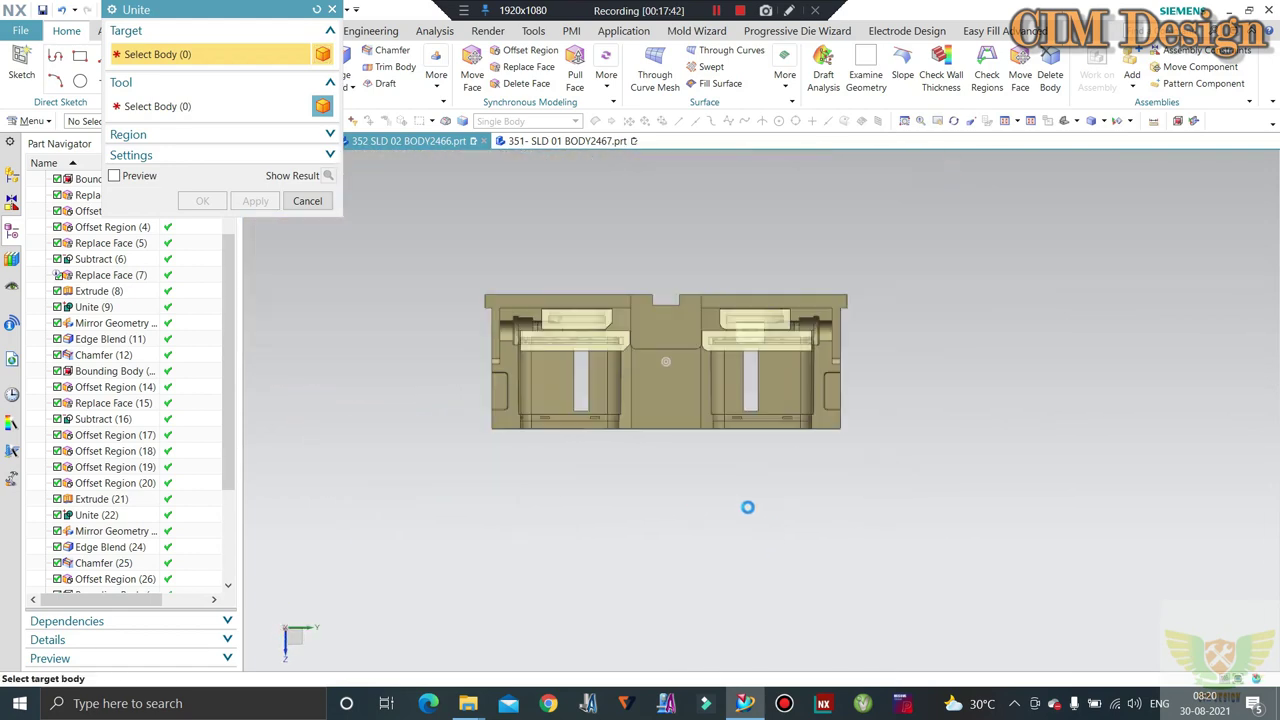
pyautogui.scroll(2, 651, 466)
pyautogui.scroll(2, 563, 420)
pyautogui.moveTo(563, 420)
pyautogui.mouseDown(button='middle')
pyautogui.moveTo(680, 360)
pyautogui.moveTo(779, 280)
pyautogui.moveTo(514, 168)
pyautogui.mouseUp(button='middle')
pyautogui.scroll(-2, 680, 360)
pyautogui.scroll(4, 779, 280)
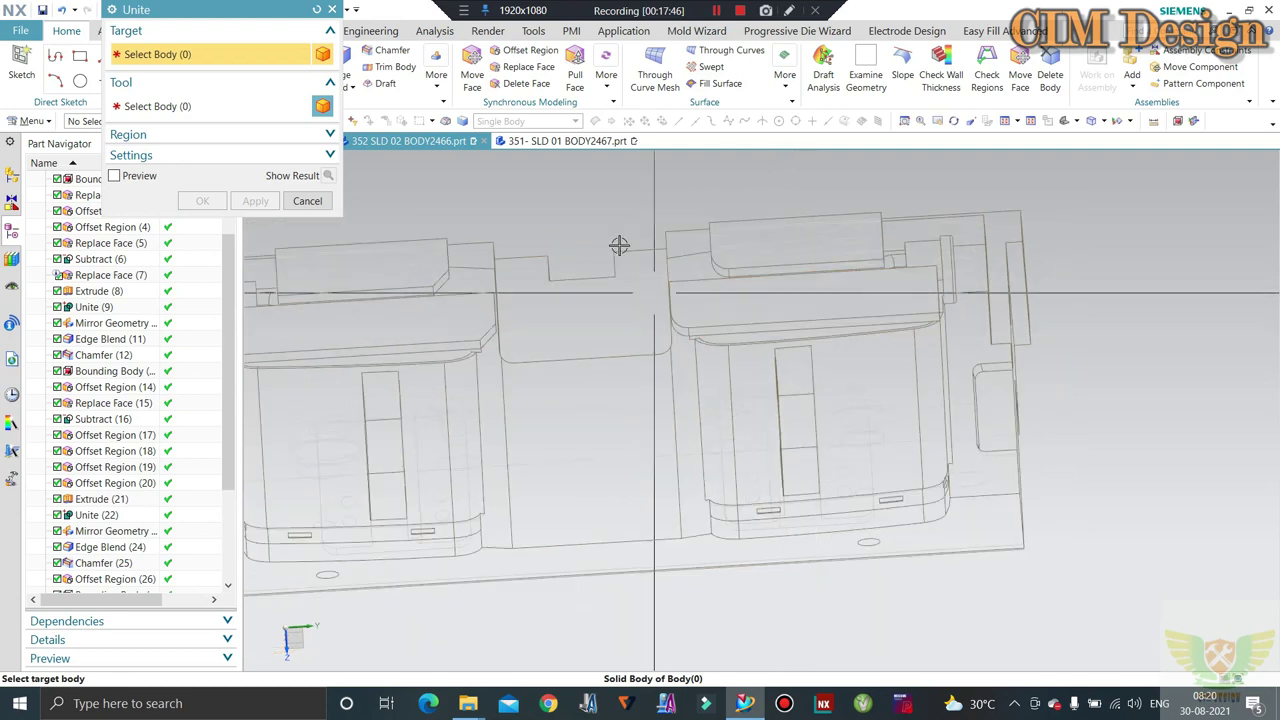
pyautogui.click(307, 202)
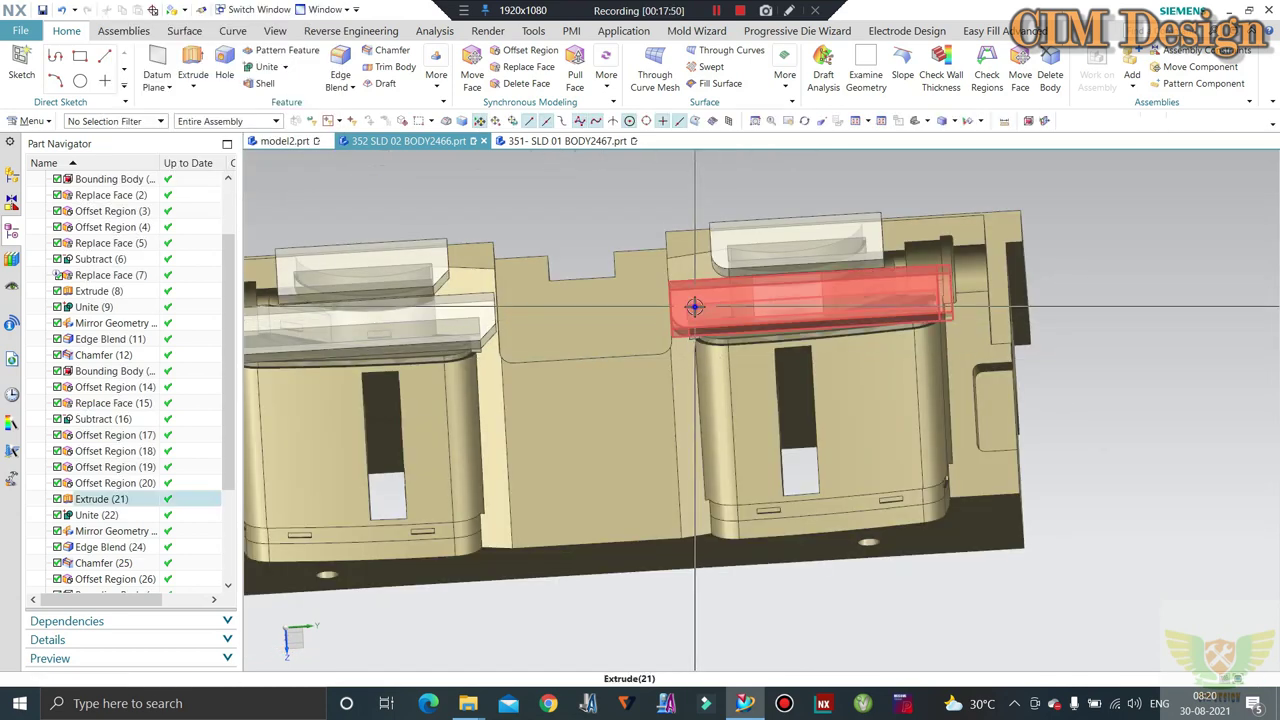
# Round the small block's vertical edge with a 5 mm edge blend
pyautogui.moveTo(691, 300)
pyautogui.mouseDown(button='middle')
pyautogui.moveTo(777, 363)
pyautogui.moveTo(776, 264)
pyautogui.moveTo(760, 237)
pyautogui.moveTo(752, 251)
pyautogui.moveTo(786, 260)
pyautogui.moveTo(679, 219)
pyautogui.mouseUp(button='middle')
pyautogui.scroll(-1, 738, 355)
pyautogui.scroll(3, 738, 355)
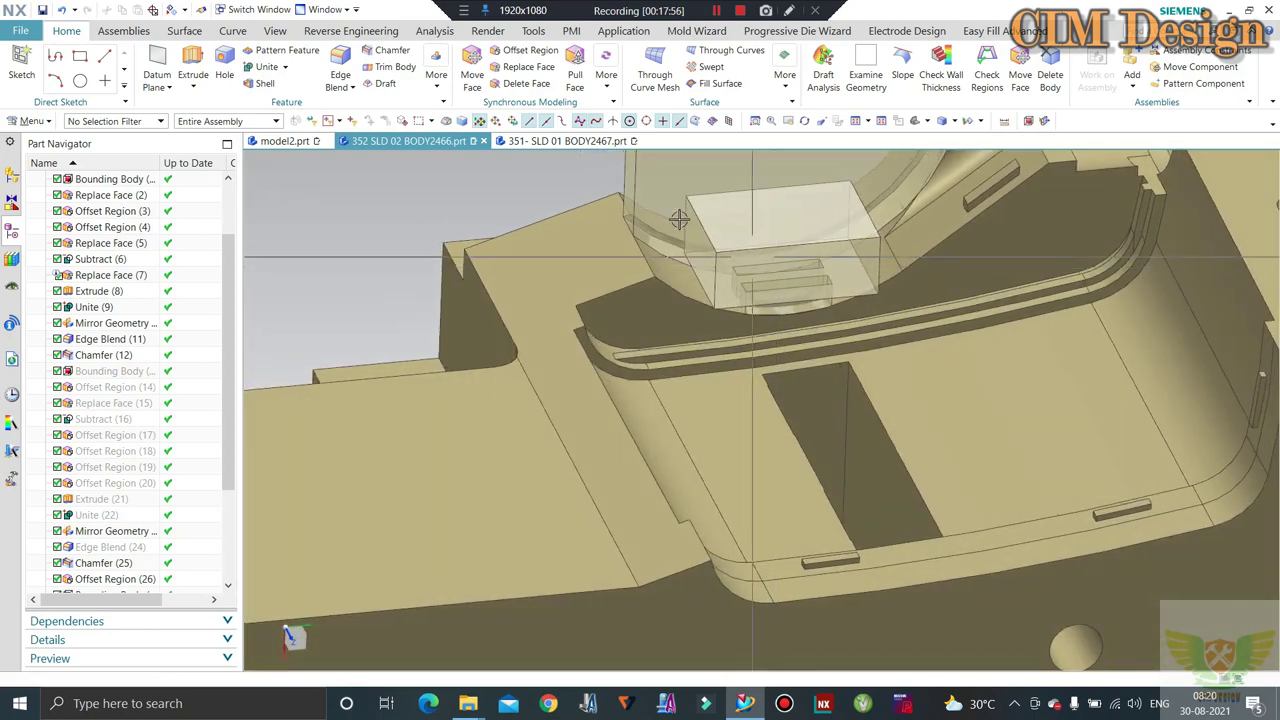
pyautogui.press('b')
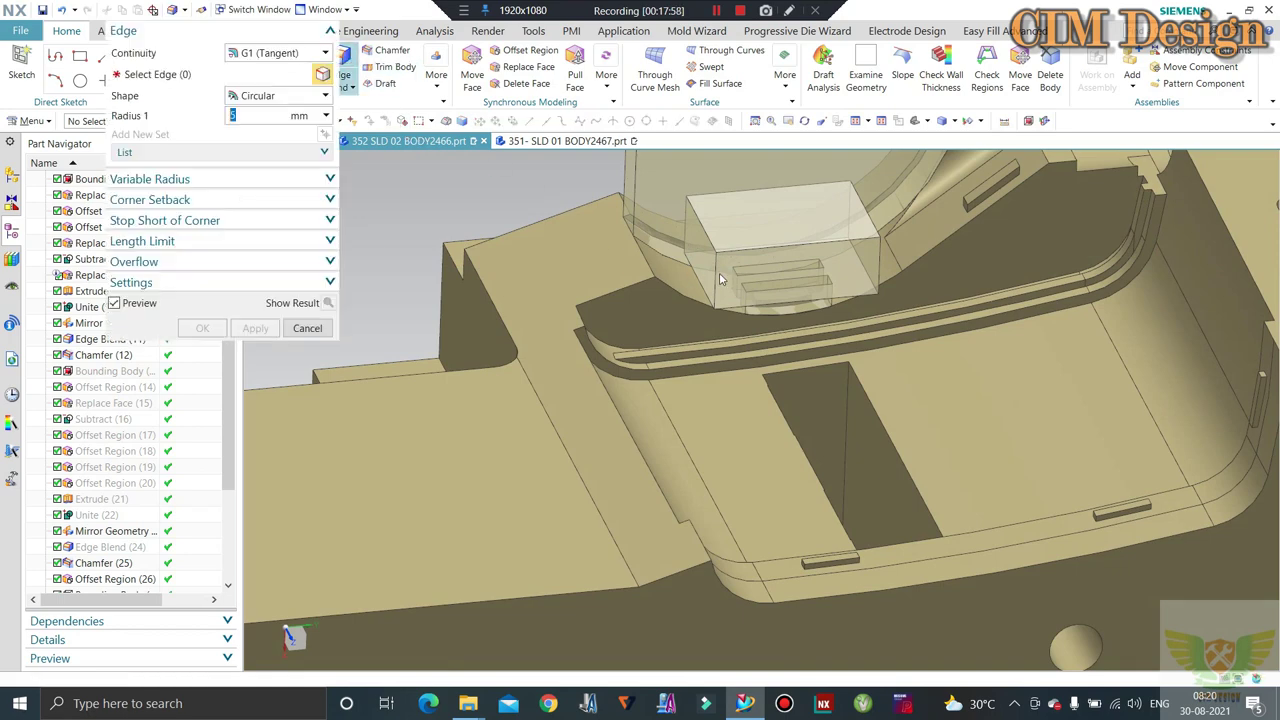
pyautogui.click(718, 277)
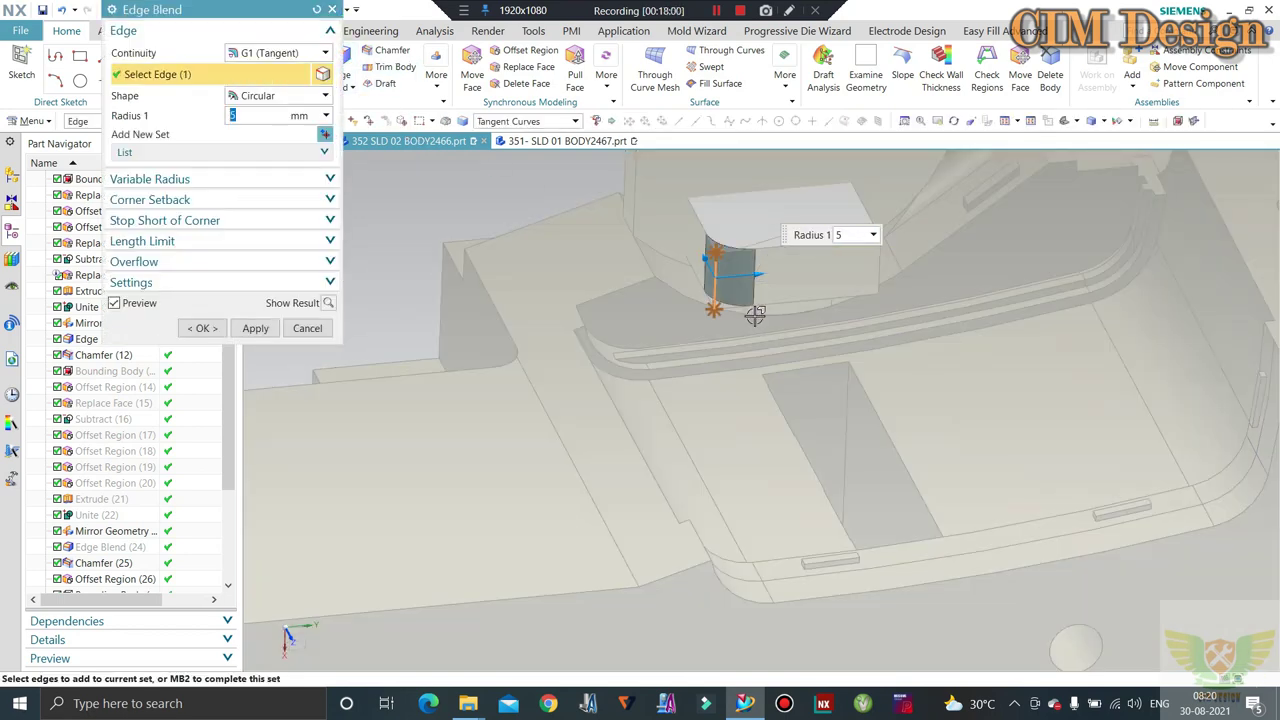
pyautogui.click(203, 328)
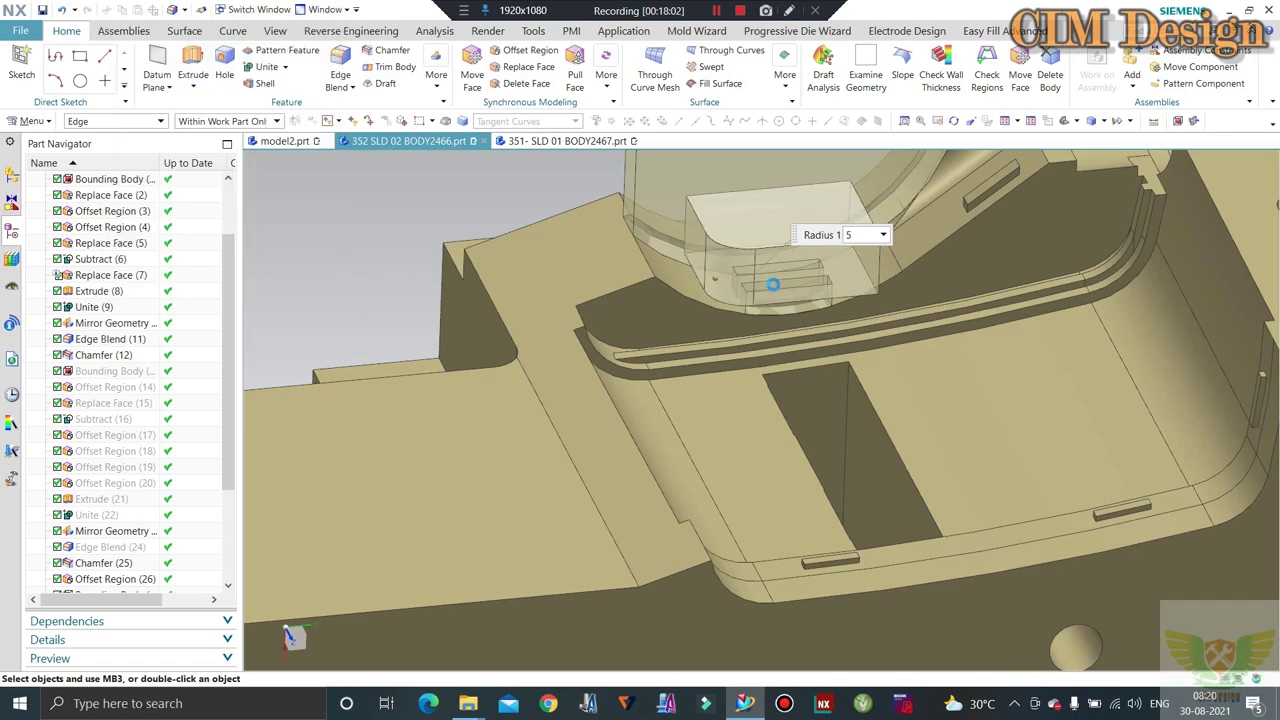
pyautogui.moveTo(766, 280)
pyautogui.mouseDown(button='middle')
pyautogui.moveTo(738, 344)
pyautogui.moveTo(765, 337)
pyautogui.mouseUp(button='middle')
# Zoom and orbit around the small rib on the curved insert face to inspect it from several sides
pyautogui.scroll(1, 765, 337)
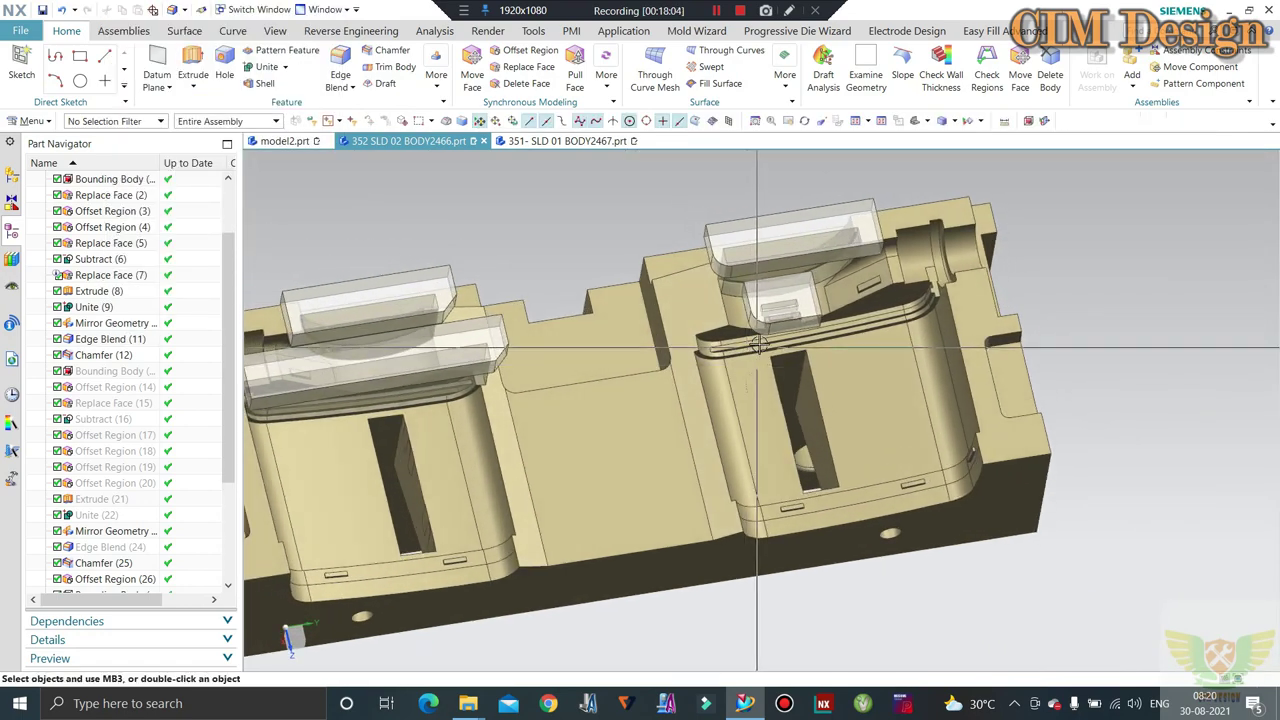
pyautogui.scroll(2, 765, 337)
pyautogui.scroll(3, 765, 337)
pyautogui.scroll(2, 765, 337)
pyautogui.scroll(-3, 708, 366)
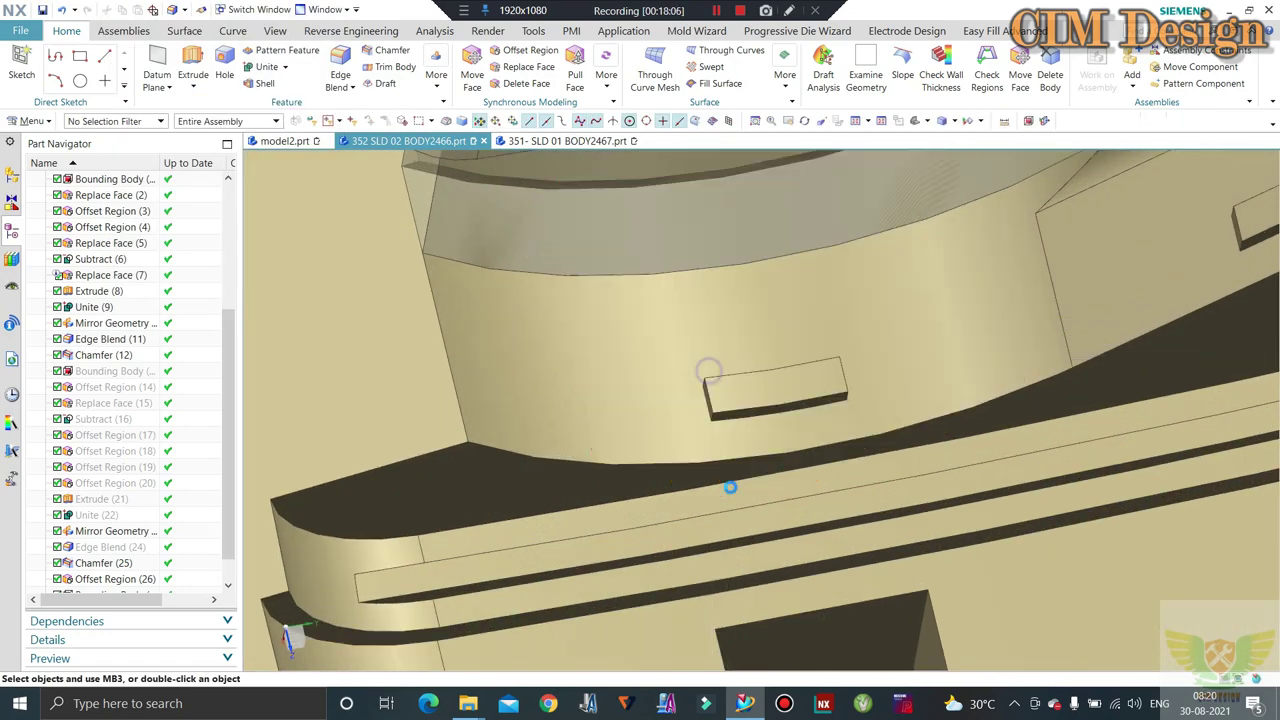
pyautogui.scroll(1, 791, 343)
pyautogui.scroll(4, 823, 357)
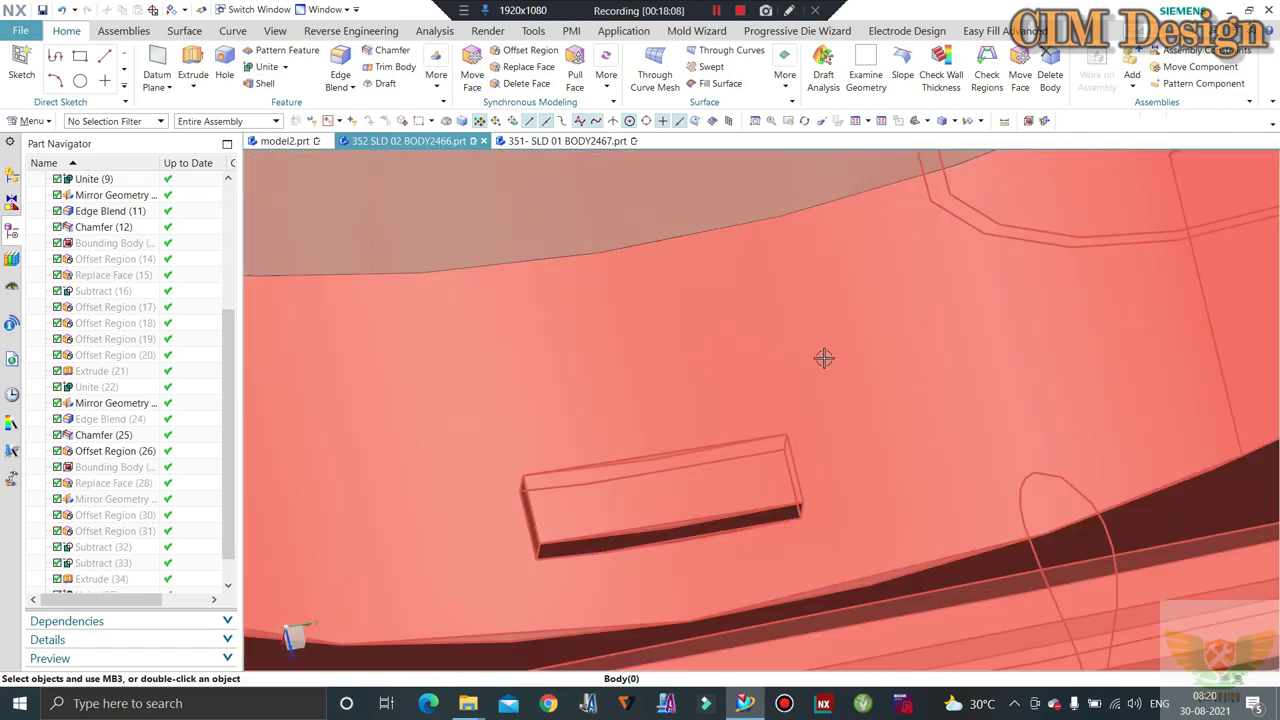
pyautogui.scroll(-3, 651, 466)
pyautogui.scroll(2, 666, 500)
pyautogui.scroll(-3, 666, 500)
pyautogui.moveTo(666, 500); pyautogui.dragTo(660, 380, button='middle')
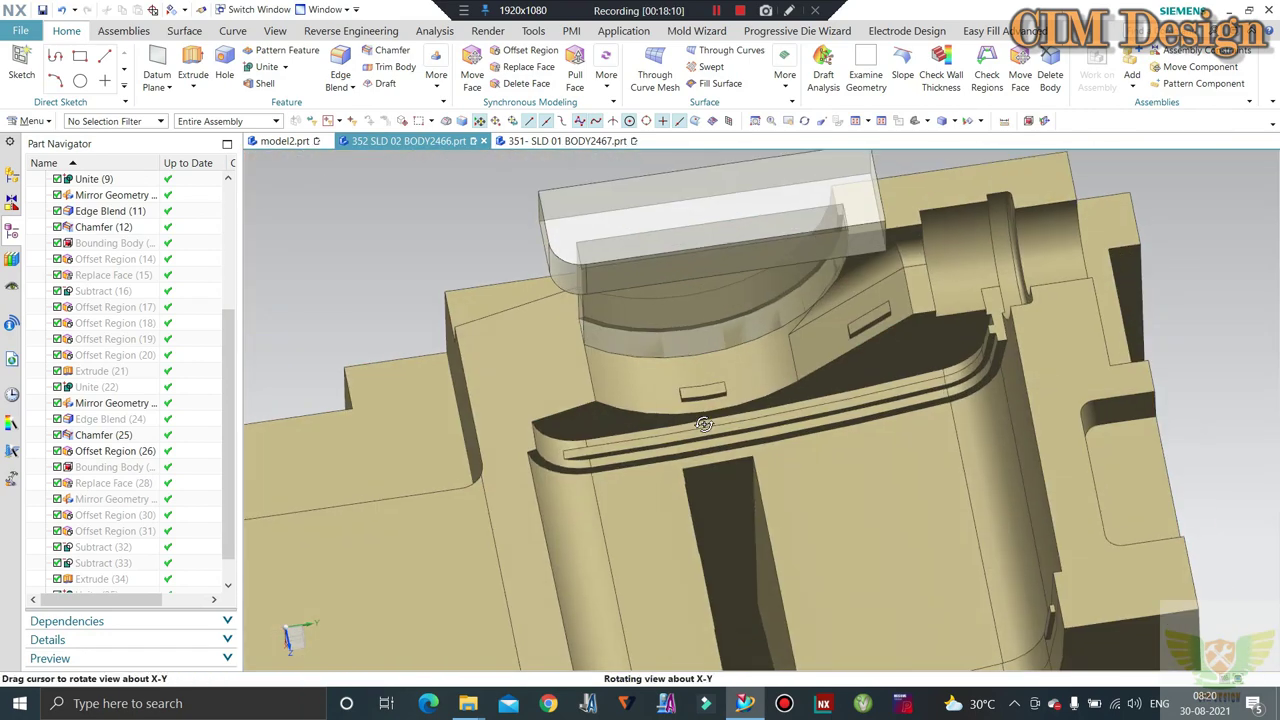
pyautogui.scroll(2, 660, 360)
pyautogui.scroll(3, 659, 353)
pyautogui.scroll(2, 659, 353)
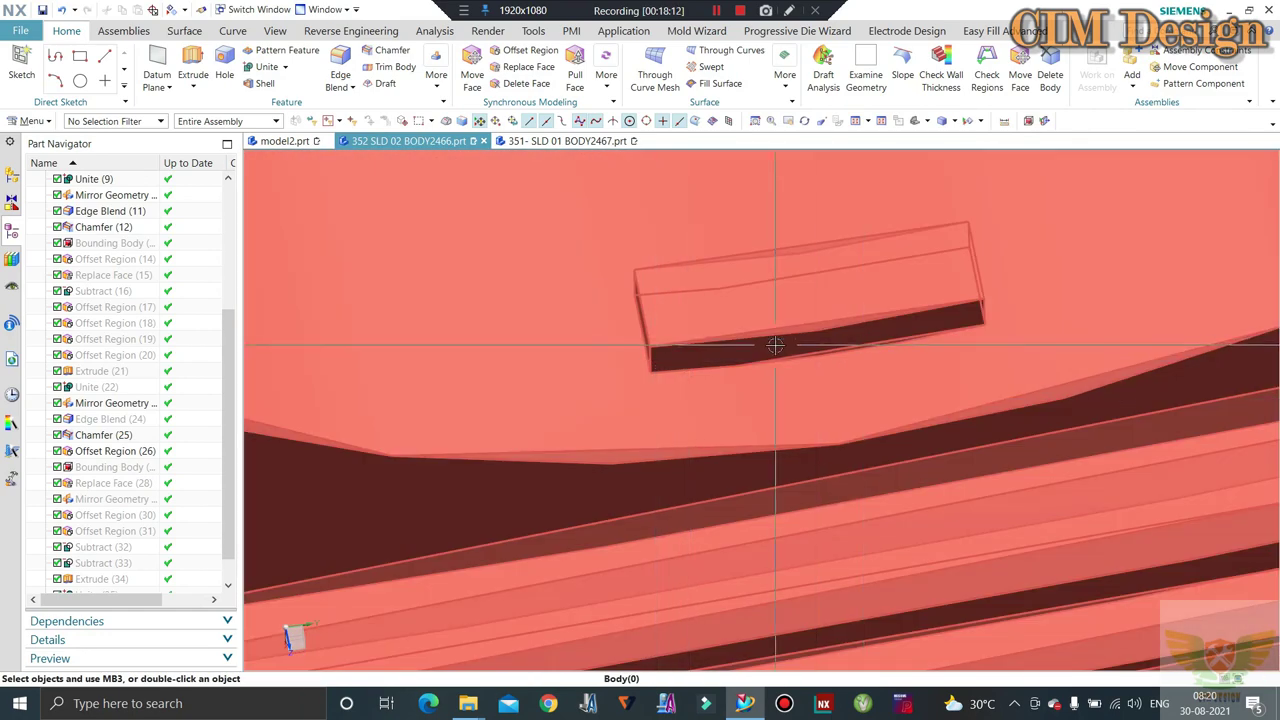
pyautogui.scroll(-3, 700, 350)
pyautogui.scroll(-2, 686, 294)
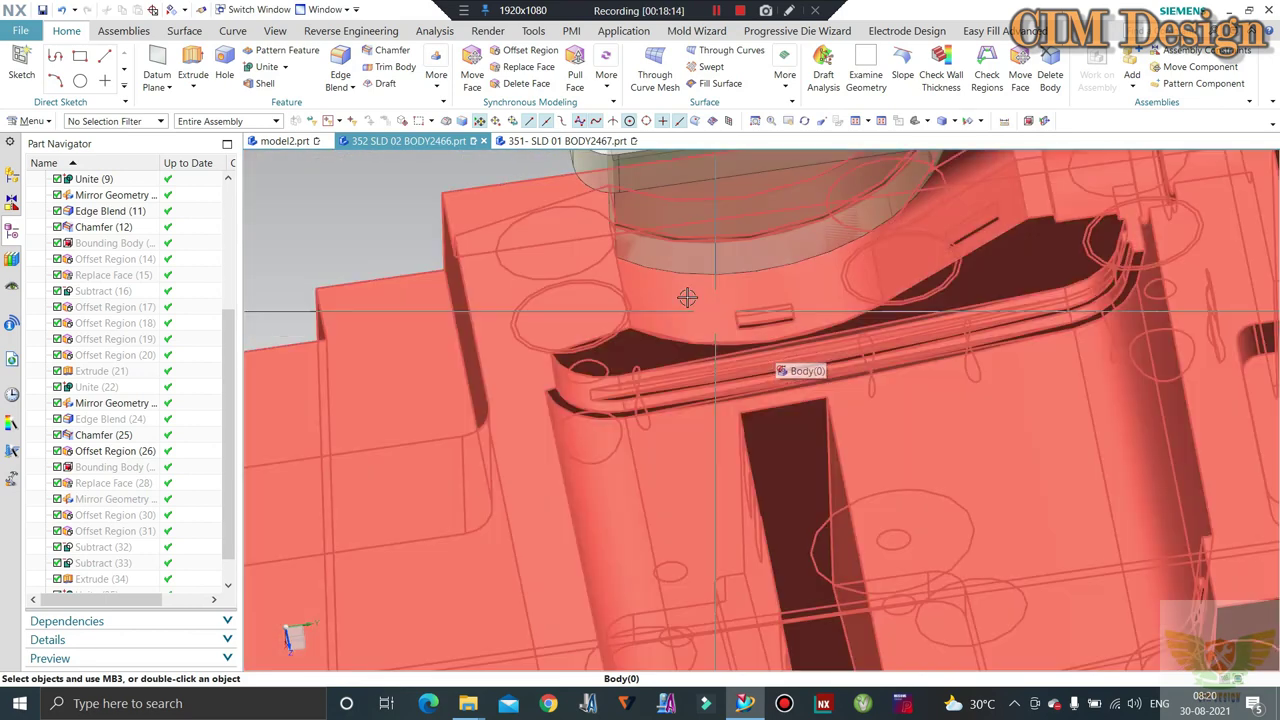
pyautogui.moveTo(686, 294)
pyautogui.mouseDown(button='middle')
pyautogui.moveTo(771, 363)
pyautogui.moveTo(730, 320)
pyautogui.mouseUp(button='middle')
pyautogui.scroll(3, 770, 346)
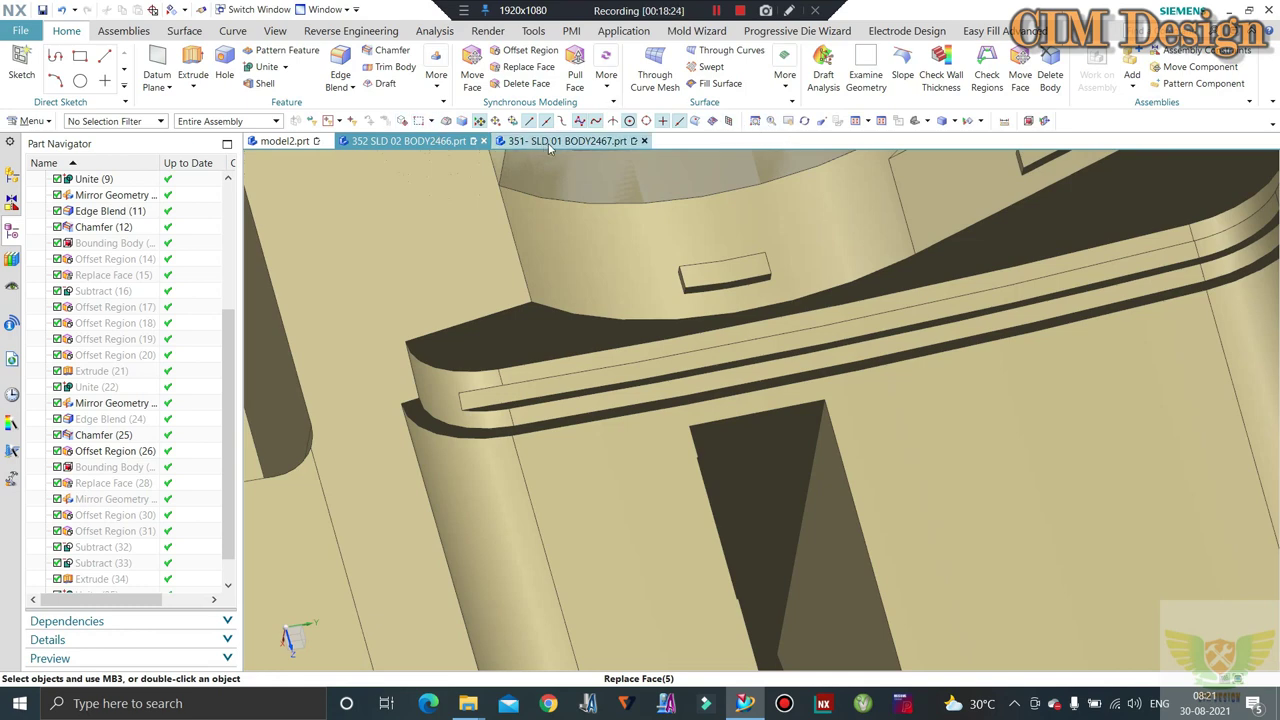
pyautogui.scroll(-3, 600, 220)
pyautogui.scroll(3, 670, 250)
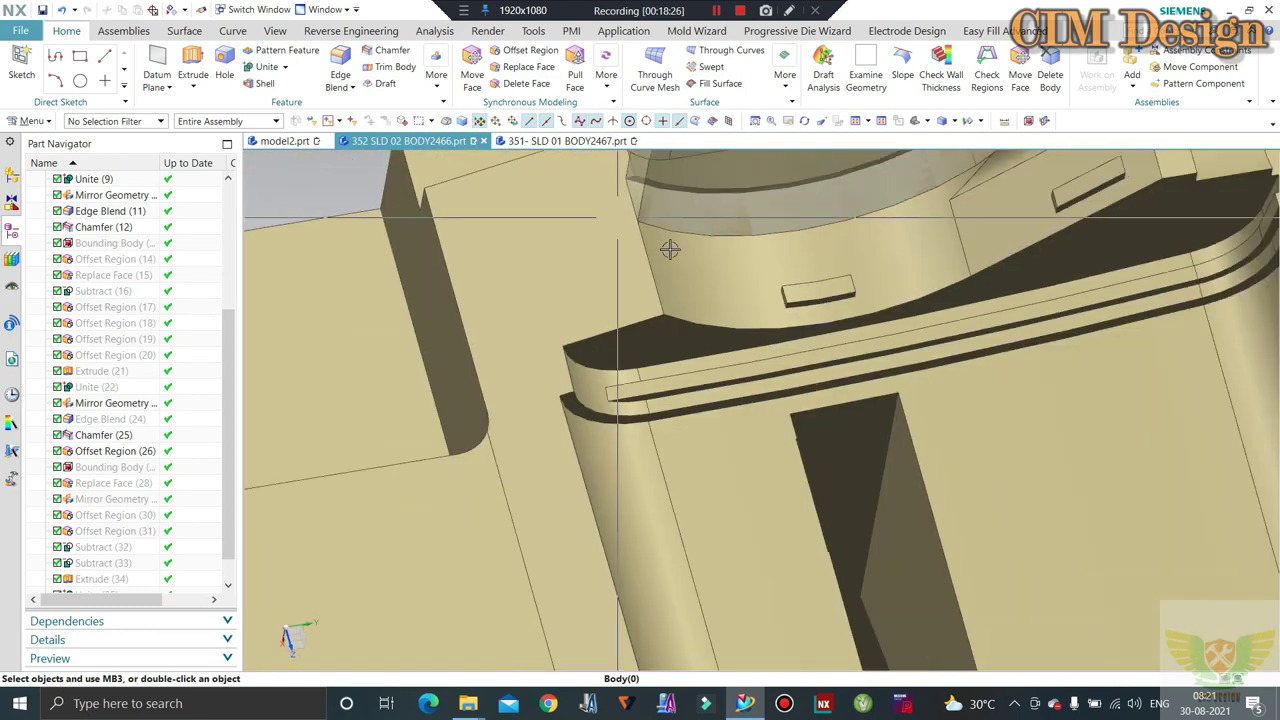
pyautogui.scroll(3, 660, 235)
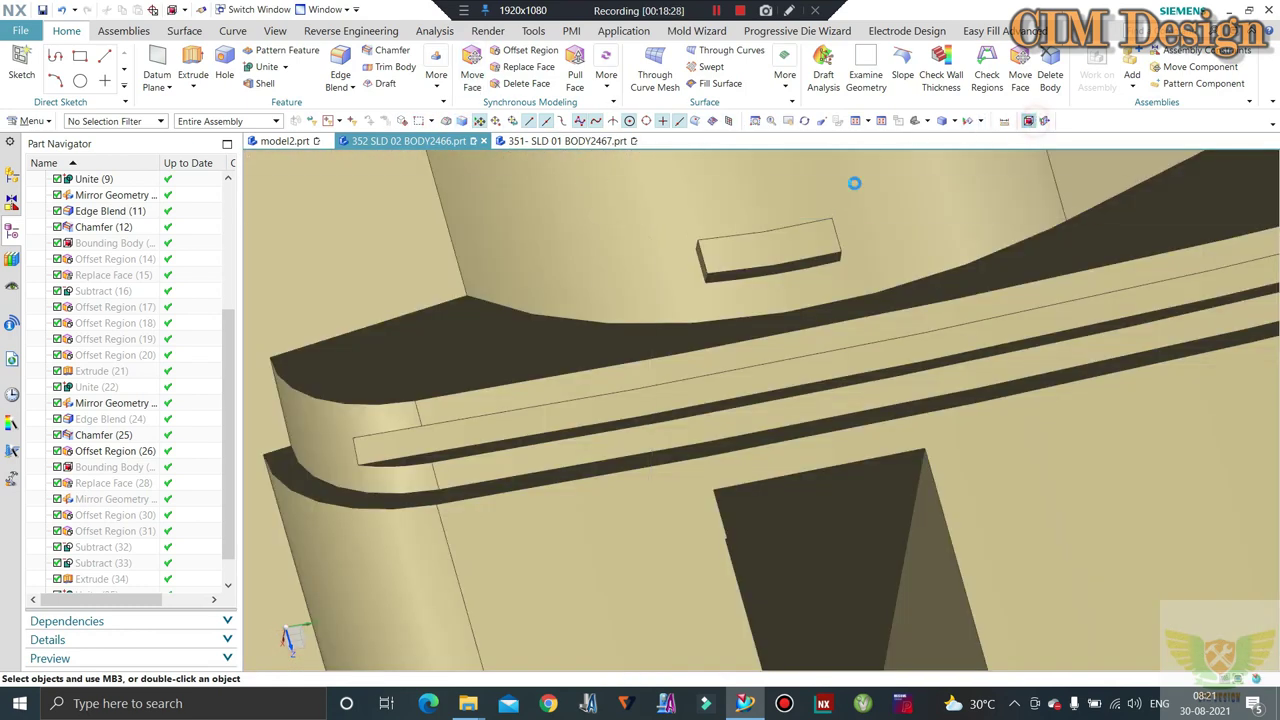
pyautogui.scroll(3, 738, 252)
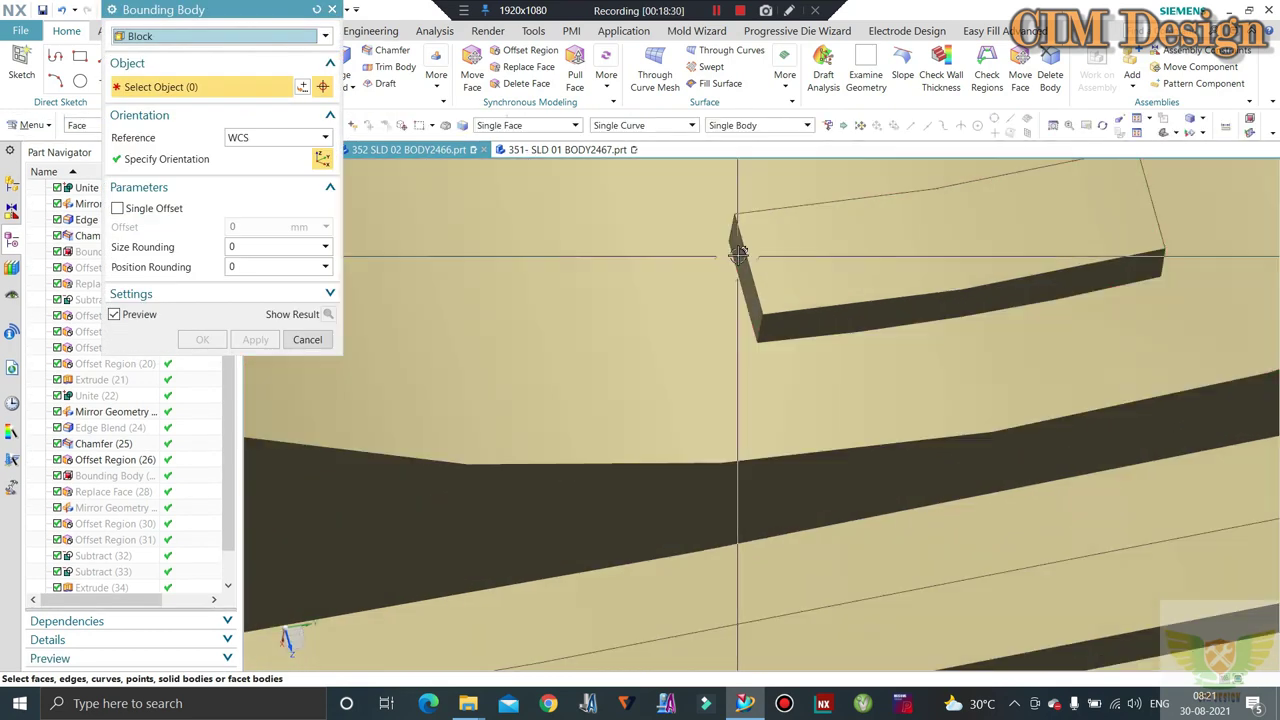
# Create a block bounding body around the rib end face and curved face with Y offset -27.5
pyautogui.click(738, 252)
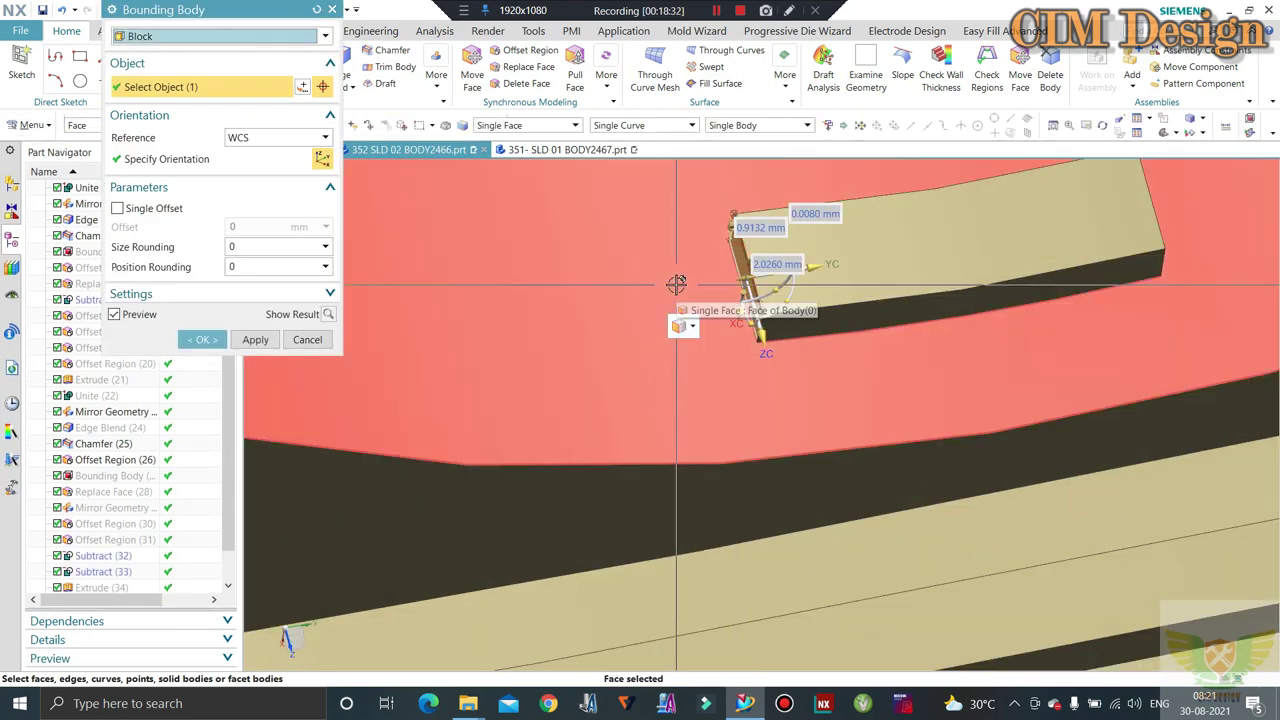
pyautogui.click(677, 284)
pyautogui.scroll(-5, 755, 353)
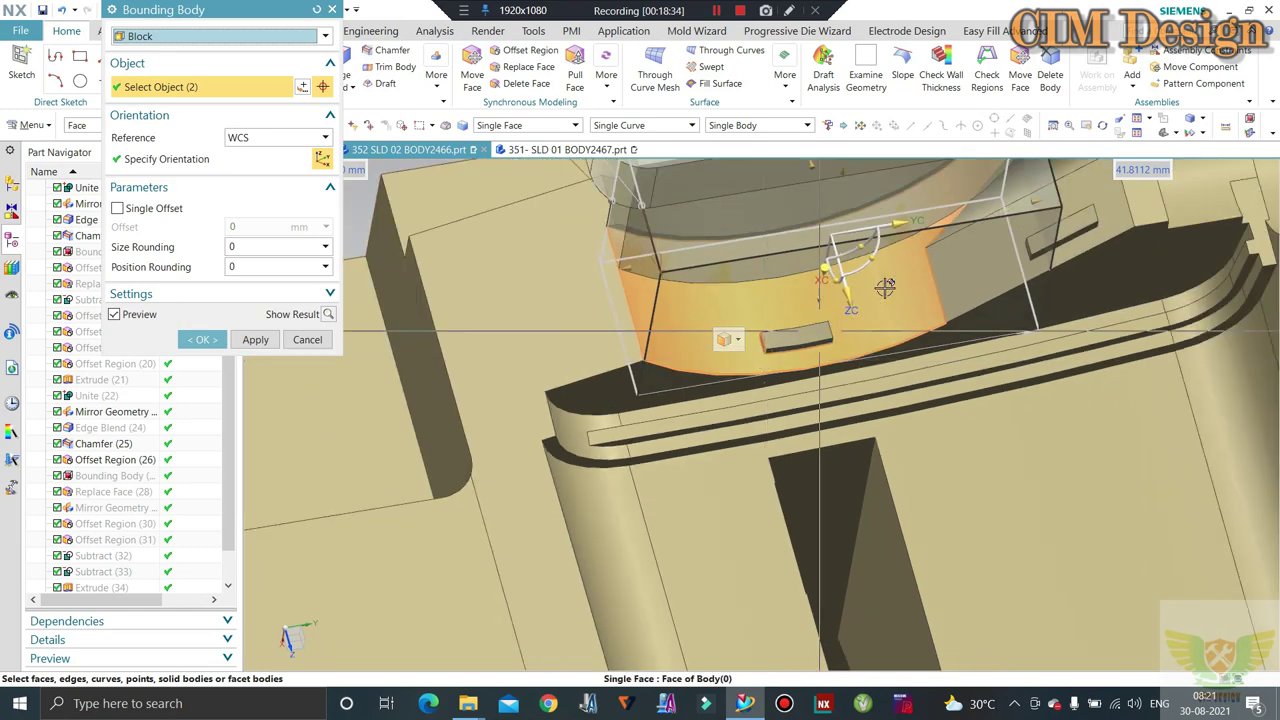
pyautogui.moveTo(907, 271); pyautogui.dragTo(777, 318)
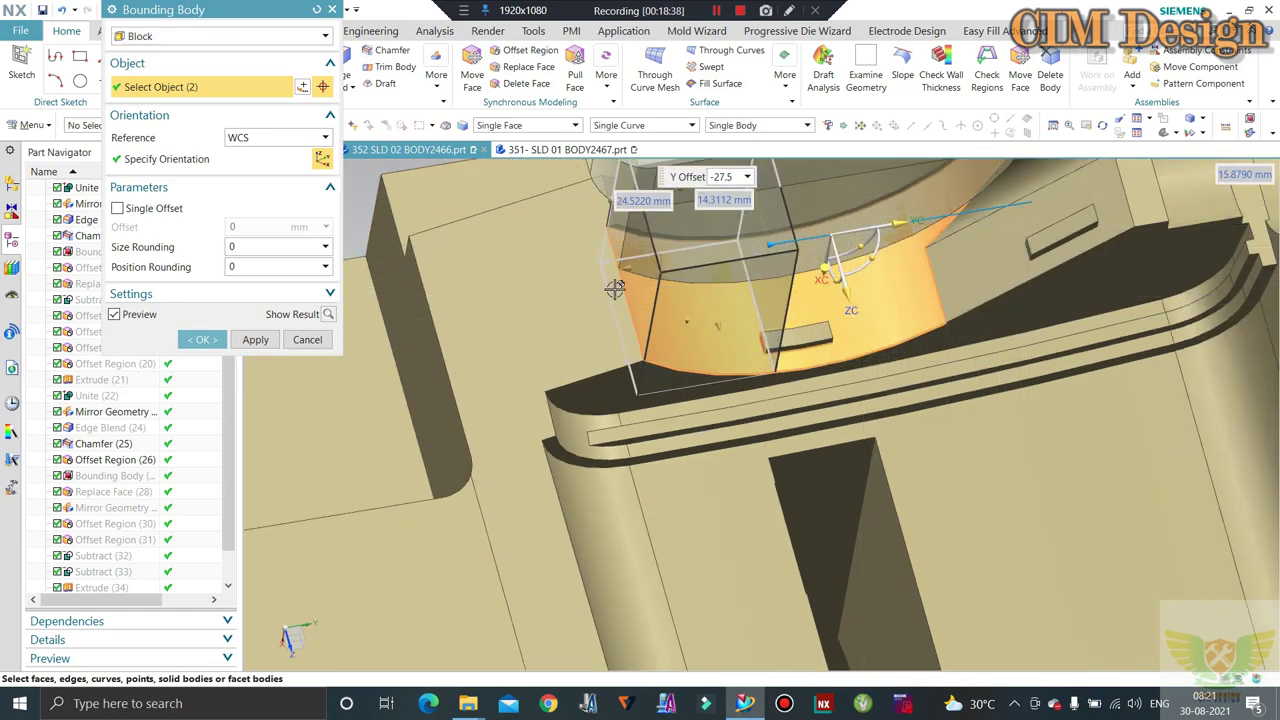
pyautogui.moveTo(614, 286); pyautogui.dragTo(757, 337, button='middle')
pyautogui.scroll(3, 915, 381)
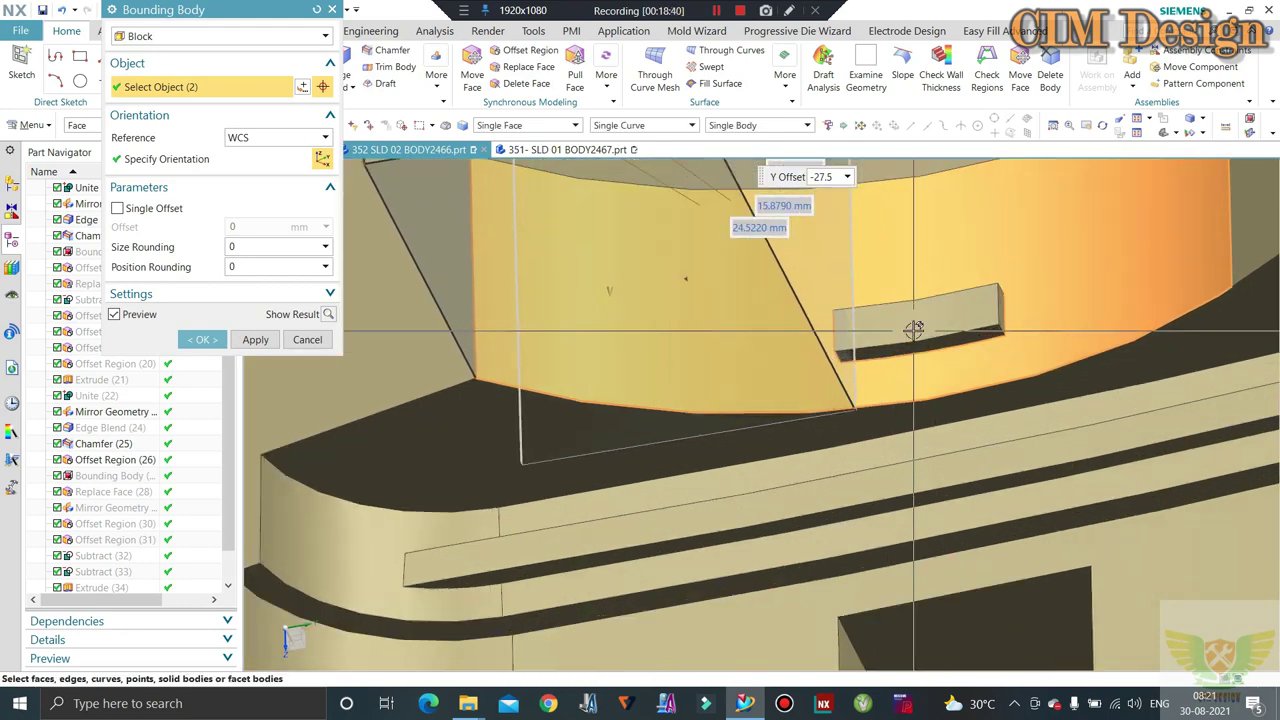
pyautogui.scroll(-2, 900, 363)
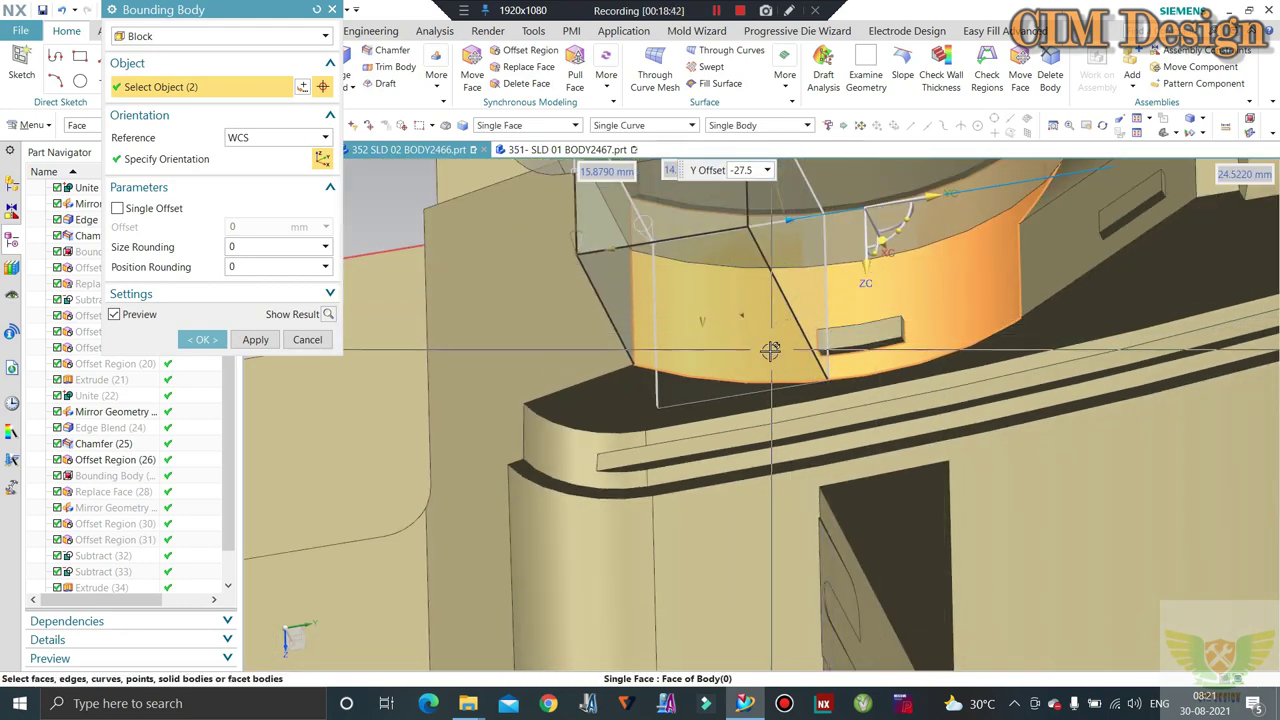
pyautogui.middleClick(770, 349)
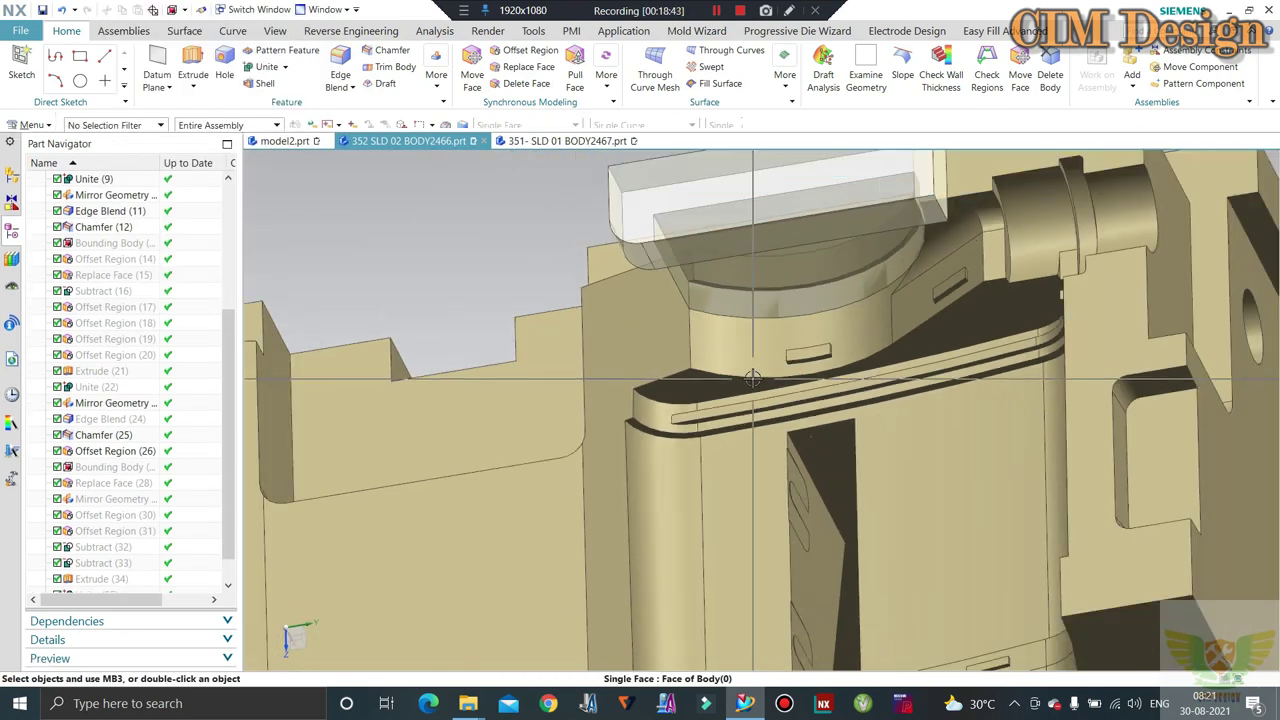
pyautogui.moveTo(750, 374); pyautogui.dragTo(844, 333, button='middle')
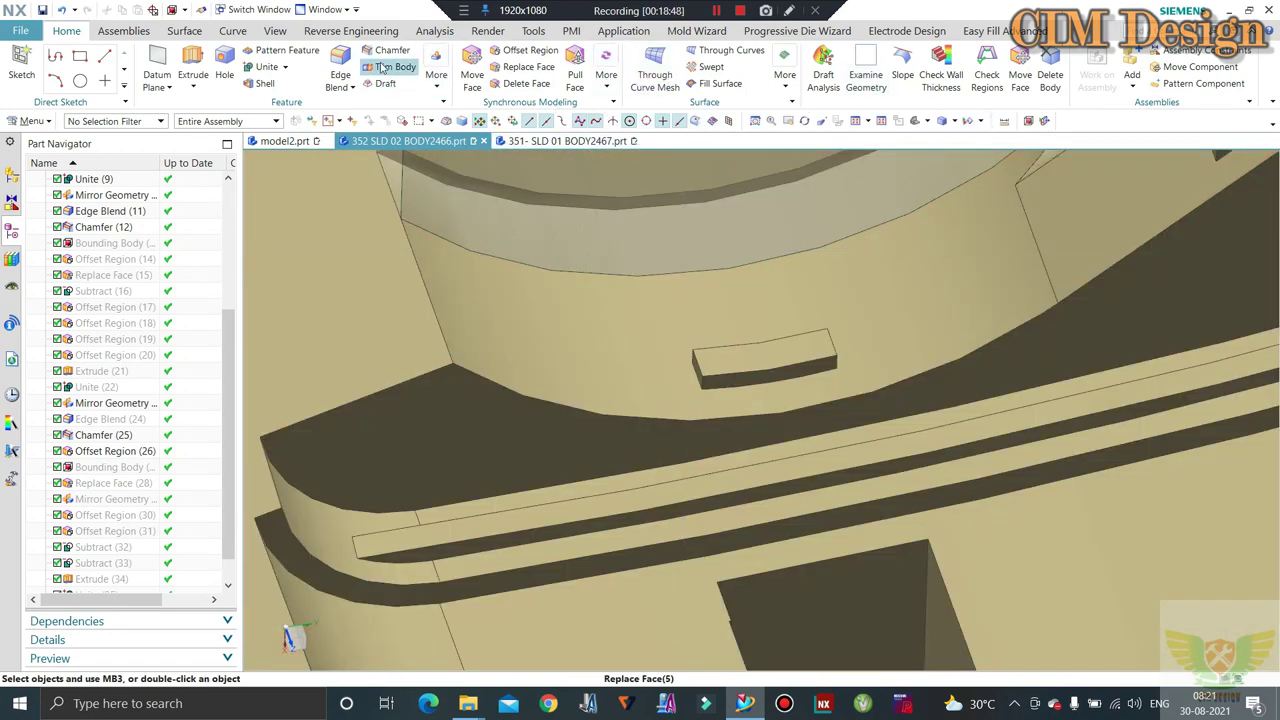
# Create a bounding block on the small rib end, extended 0.7 mm in -Y and 1 mm taller in -Z
pyautogui.scroll(-3, 702, 353)
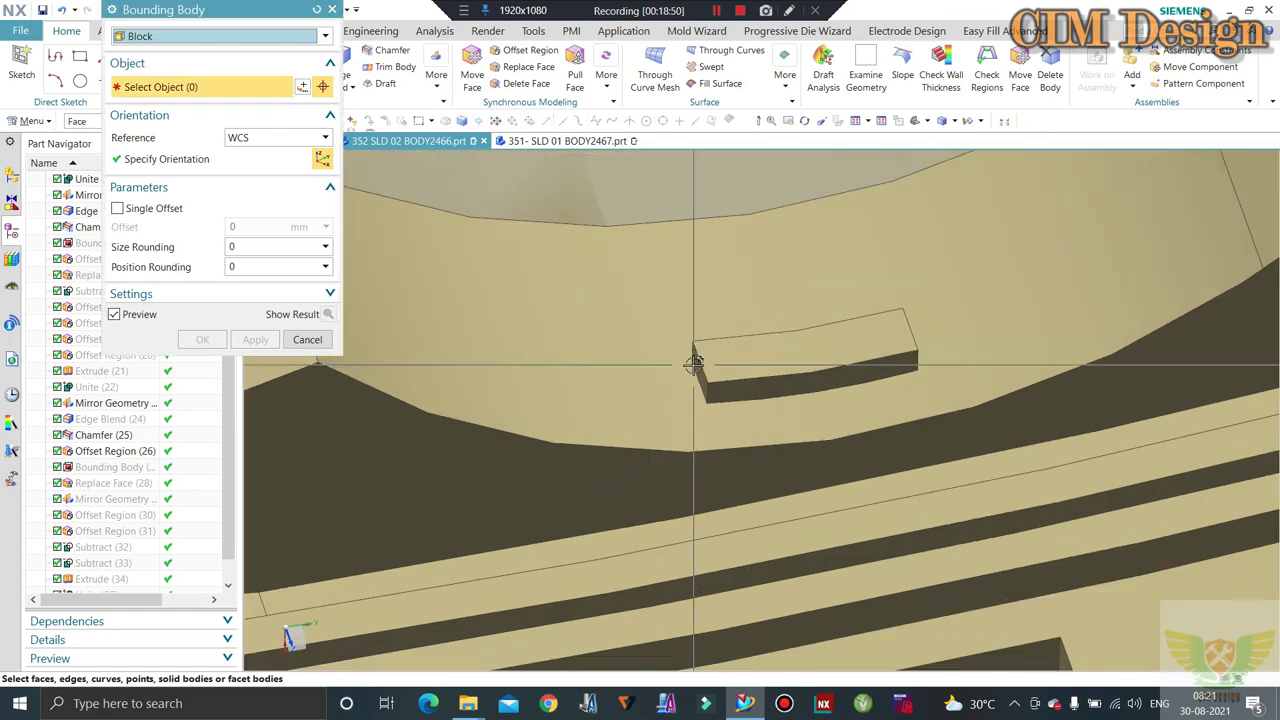
pyautogui.scroll(-2, 700, 360)
pyautogui.click(693, 372)
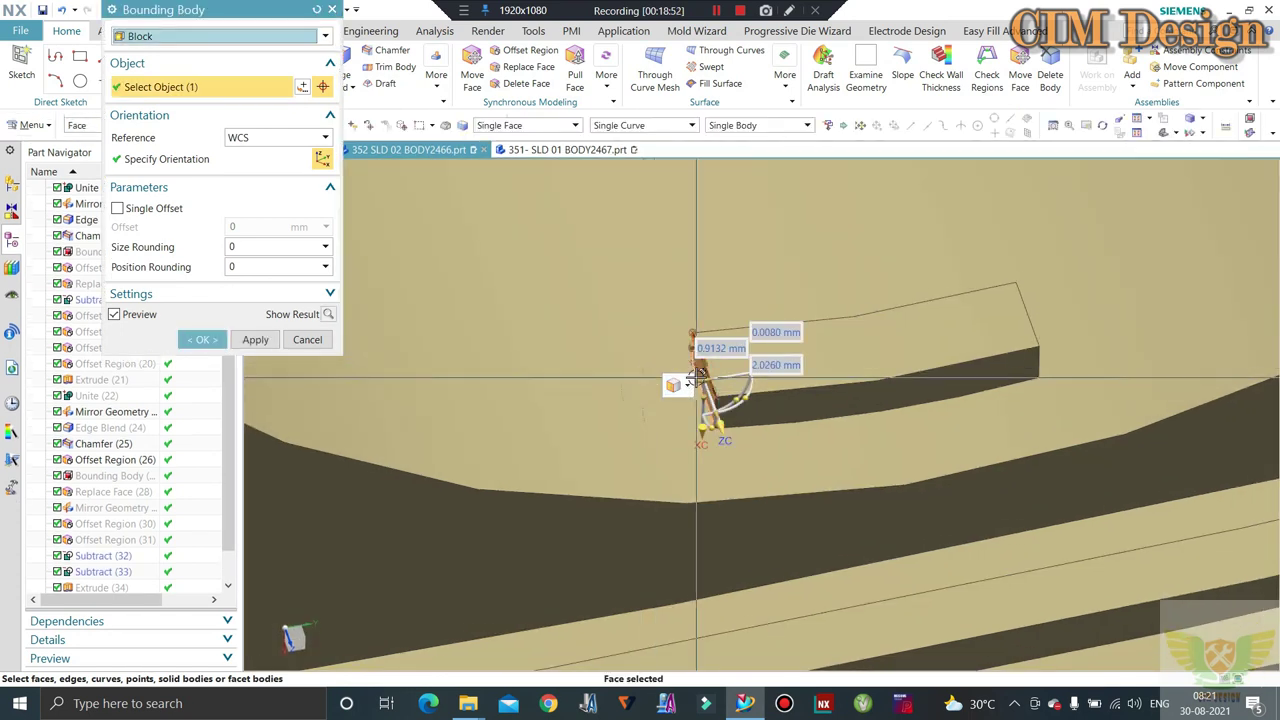
pyautogui.moveTo(680, 377); pyautogui.dragTo(657, 377)
pyautogui.write('1.4')
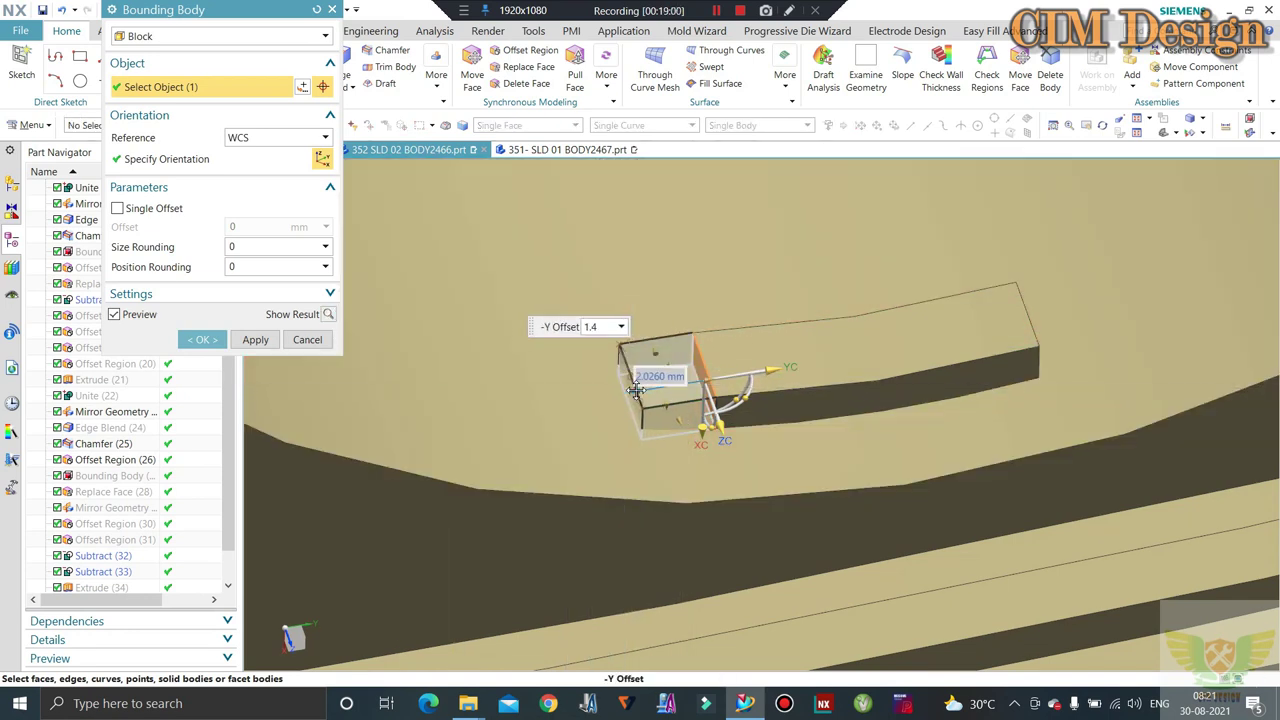
pyautogui.moveTo(695, 448); pyautogui.dragTo(710, 477)
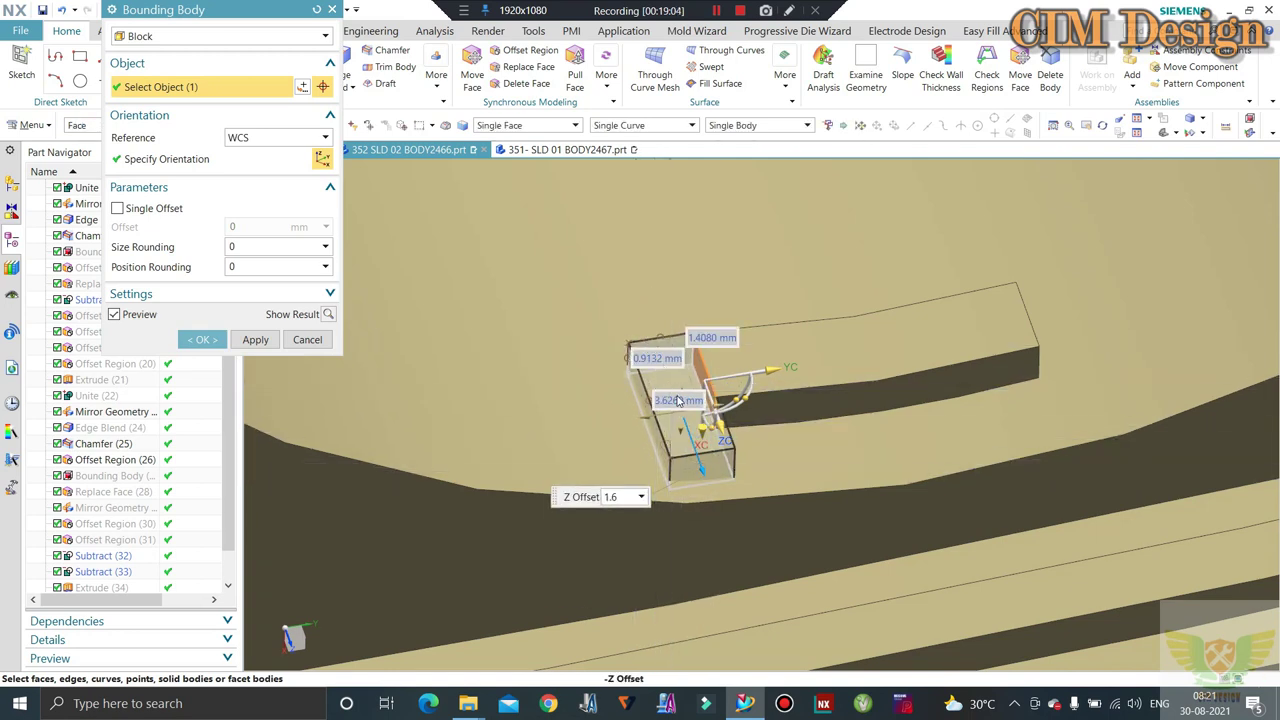
pyautogui.scroll(2, 673, 383)
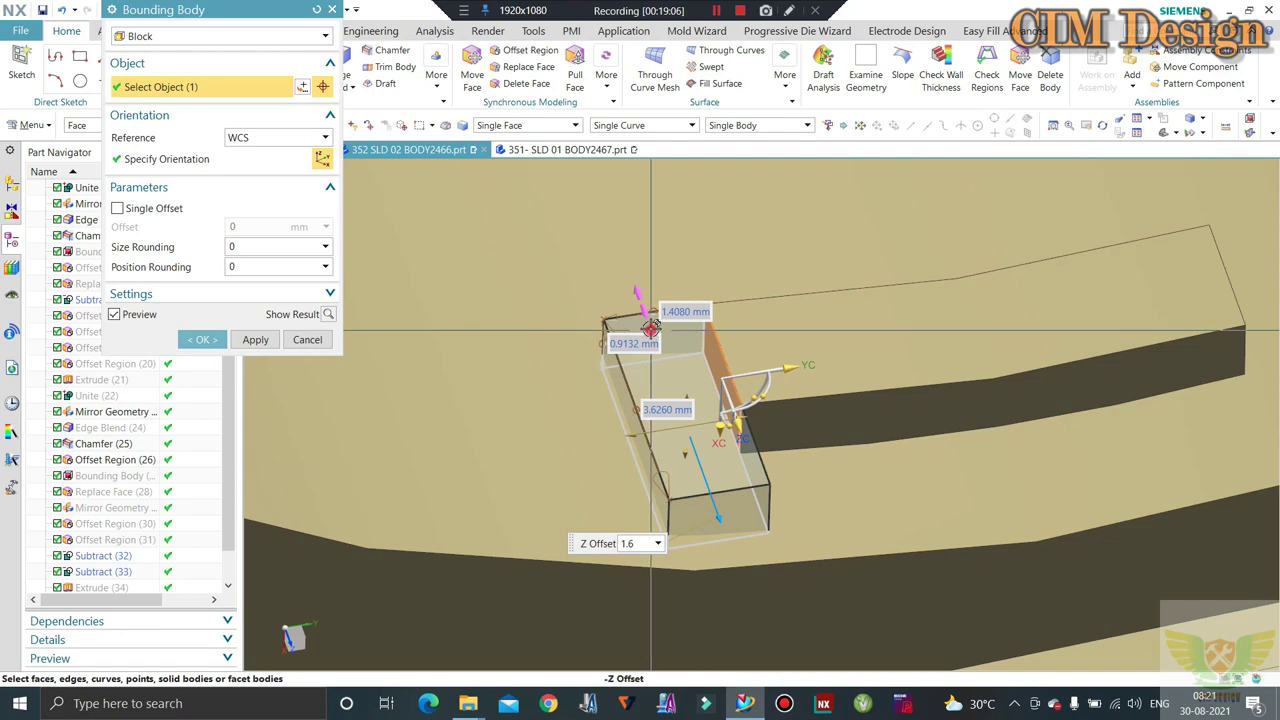
pyautogui.moveTo(650, 330); pyautogui.dragTo(606, 290)
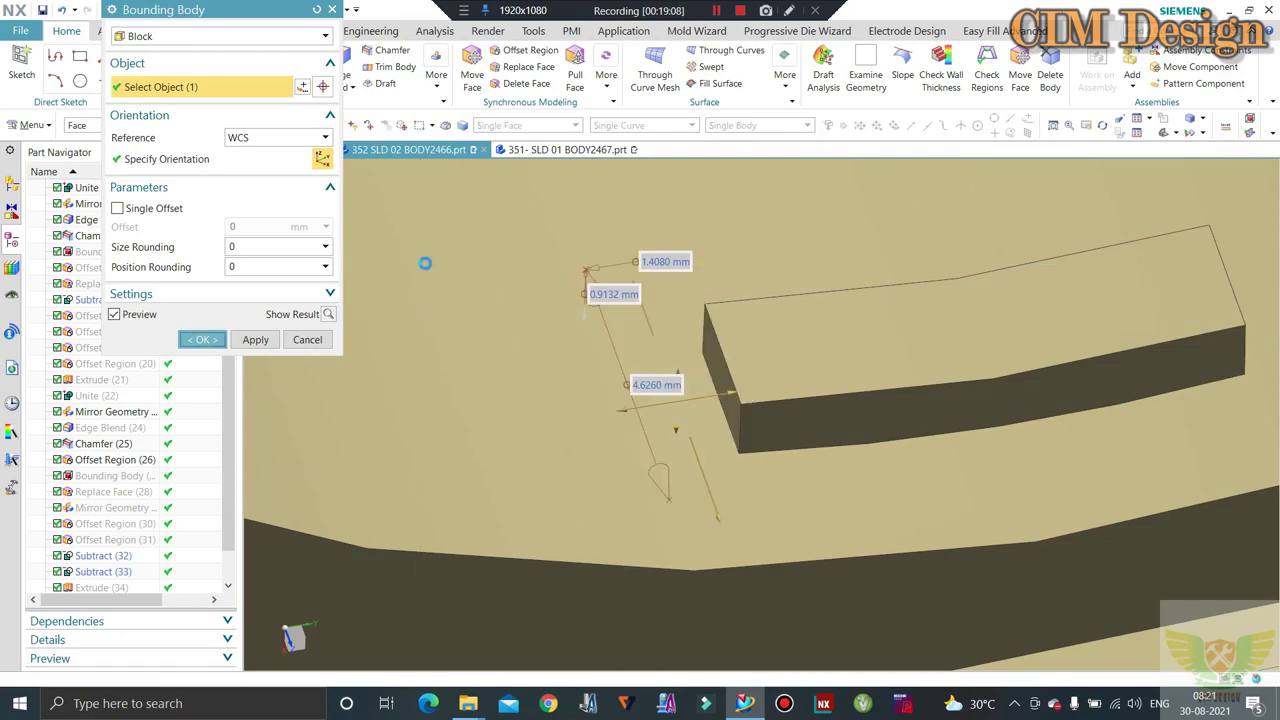
pyautogui.middleClick(422, 261)
# Replace the new block's end face with the part's large lower face so they are flush
pyautogui.click(536, 72)
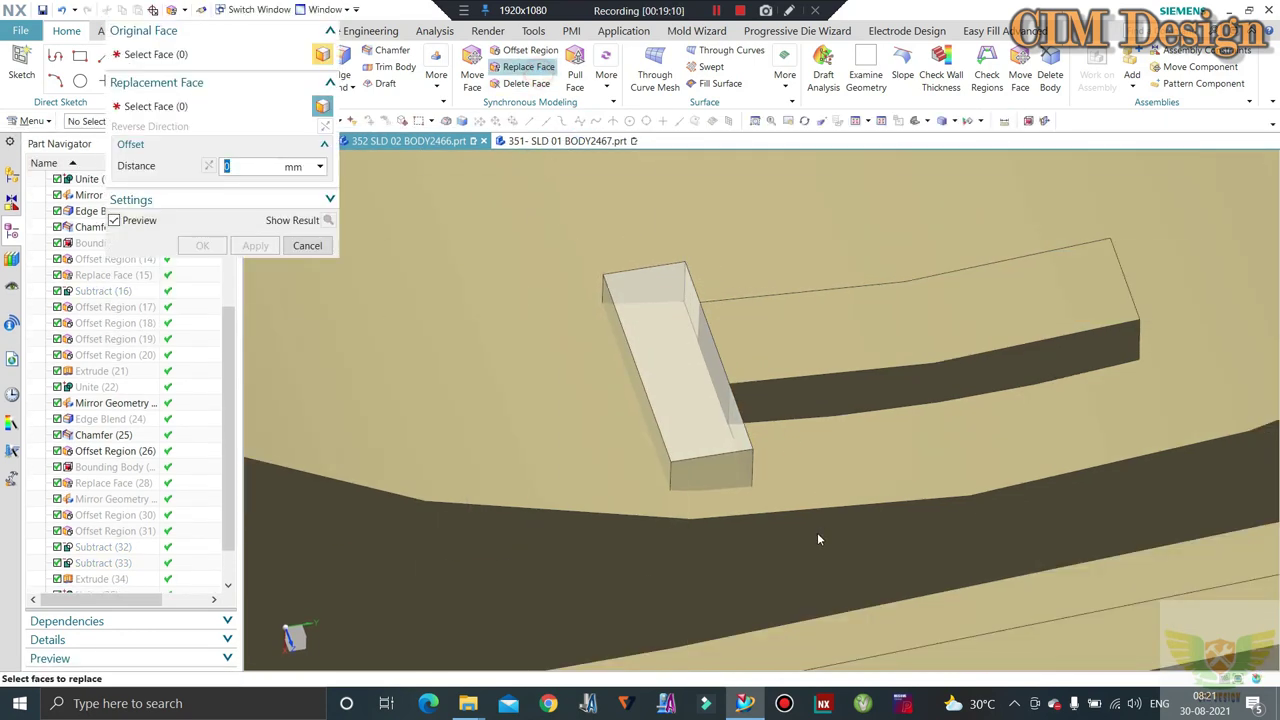
pyautogui.click(728, 470)
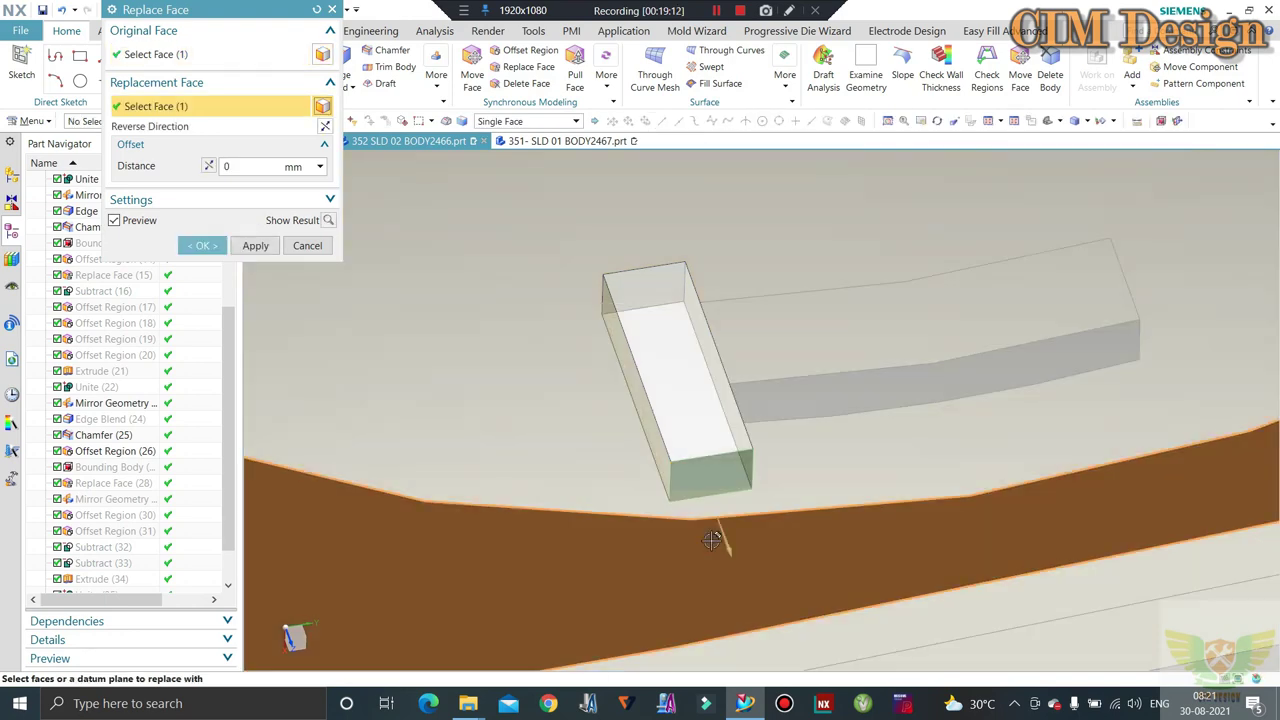
pyautogui.click(721, 525)
pyautogui.middleClick(701, 455)
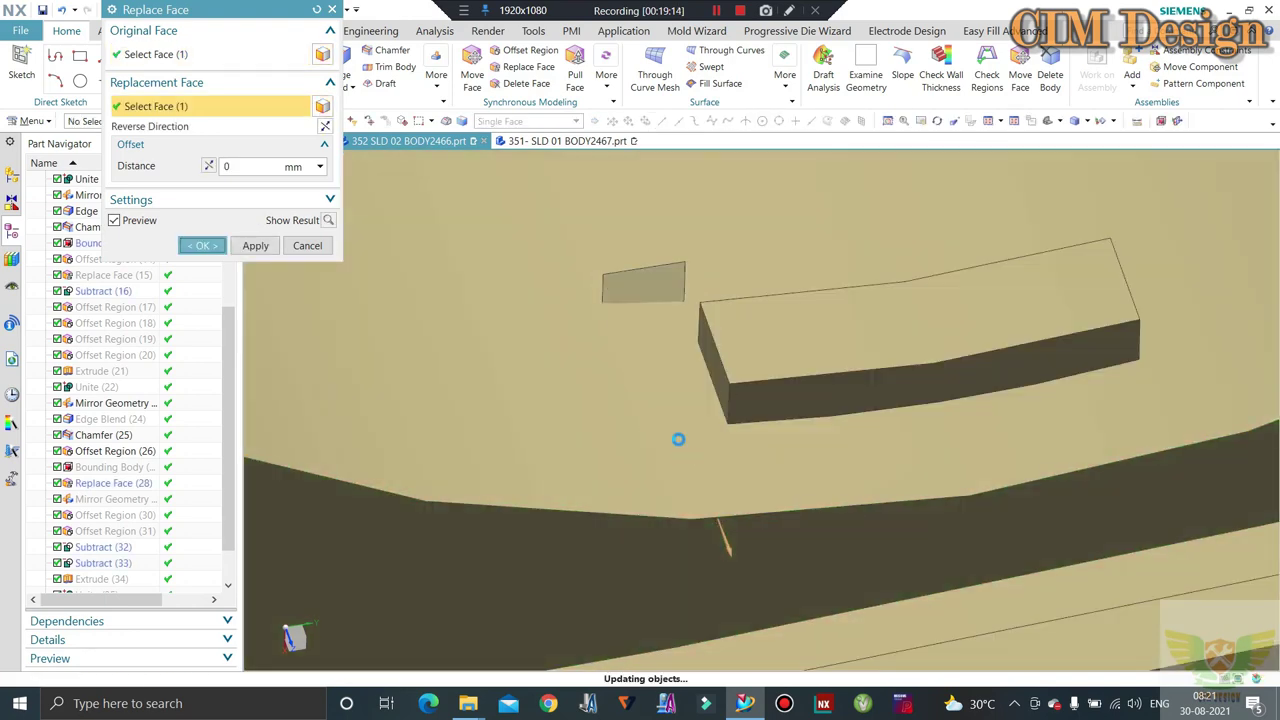
# Offset the block's top face with Offset Region, then reopen the command and cancel it
pyautogui.moveTo(643, 323)
pyautogui.mouseDown(button='middle')
pyautogui.moveTo(673, 347)
pyautogui.moveTo(622, 286)
pyautogui.moveTo(622, 266)
pyautogui.moveTo(731, 433)
pyautogui.moveTo(607, 206)
pyautogui.mouseUp(button='middle')
pyautogui.scroll(2, 621, 270)
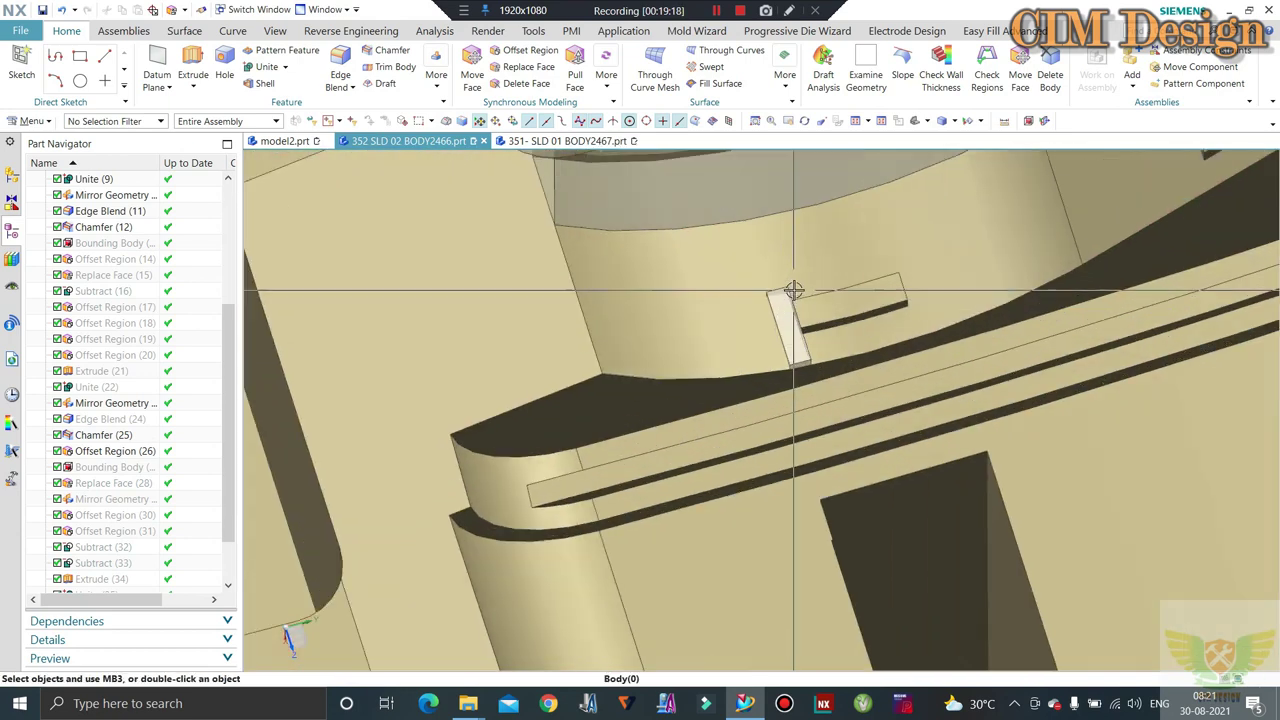
pyautogui.scroll(3, 607, 206)
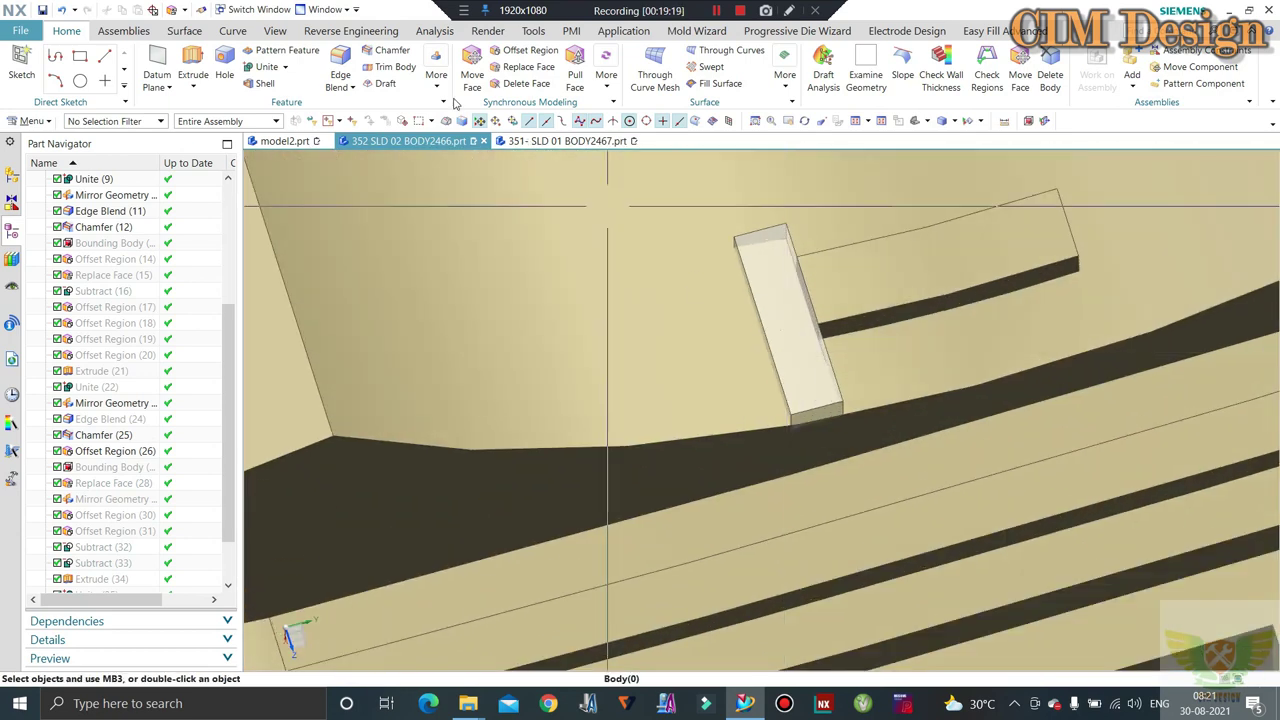
pyautogui.click(775, 286)
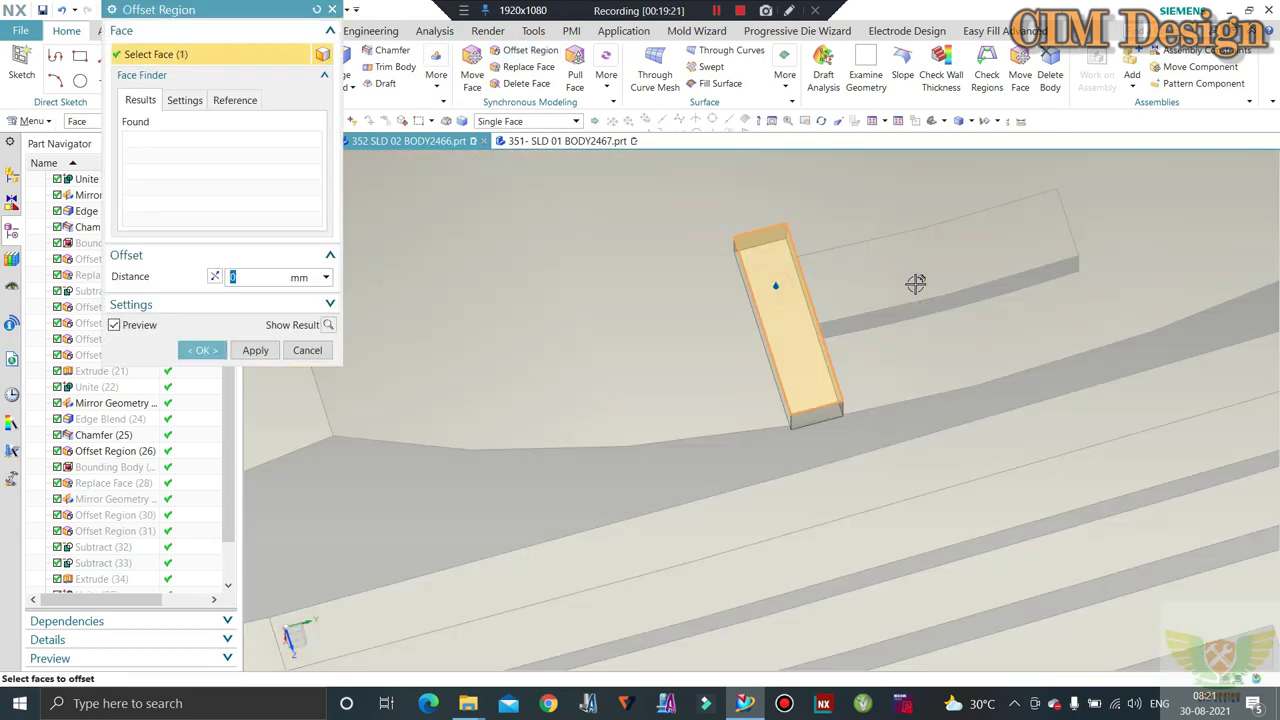
pyautogui.middleClick(648, 323)
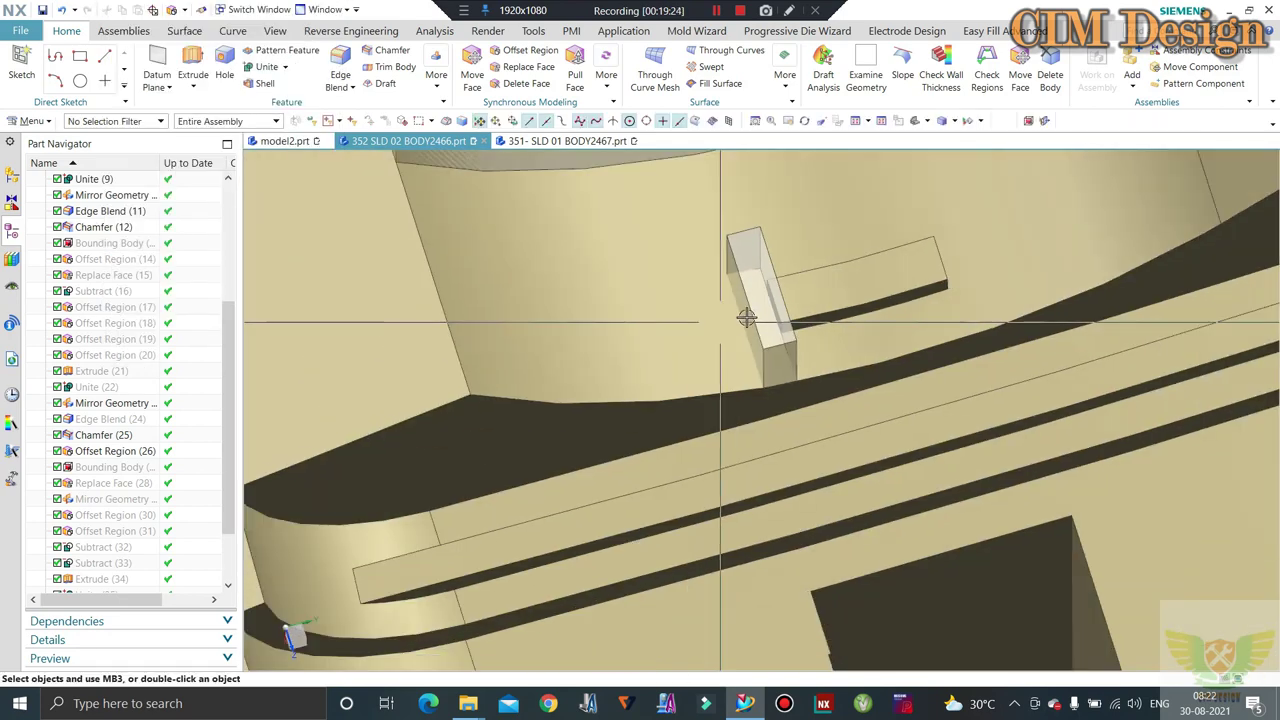
pyautogui.moveTo(747, 317)
pyautogui.mouseDown(button='middle')
pyautogui.moveTo(771, 294)
pyautogui.moveTo(506, 349)
pyautogui.mouseUp(button='middle')
pyautogui.press('F4')
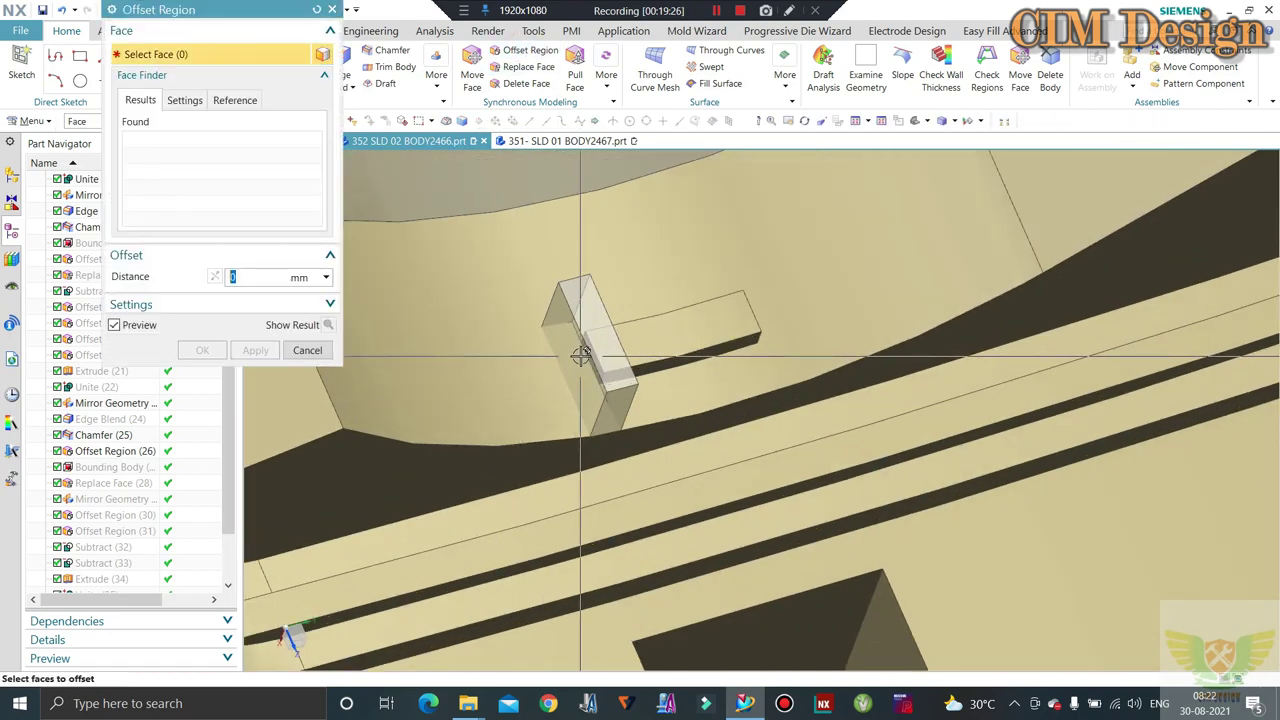
pyautogui.scroll(3, 580, 343)
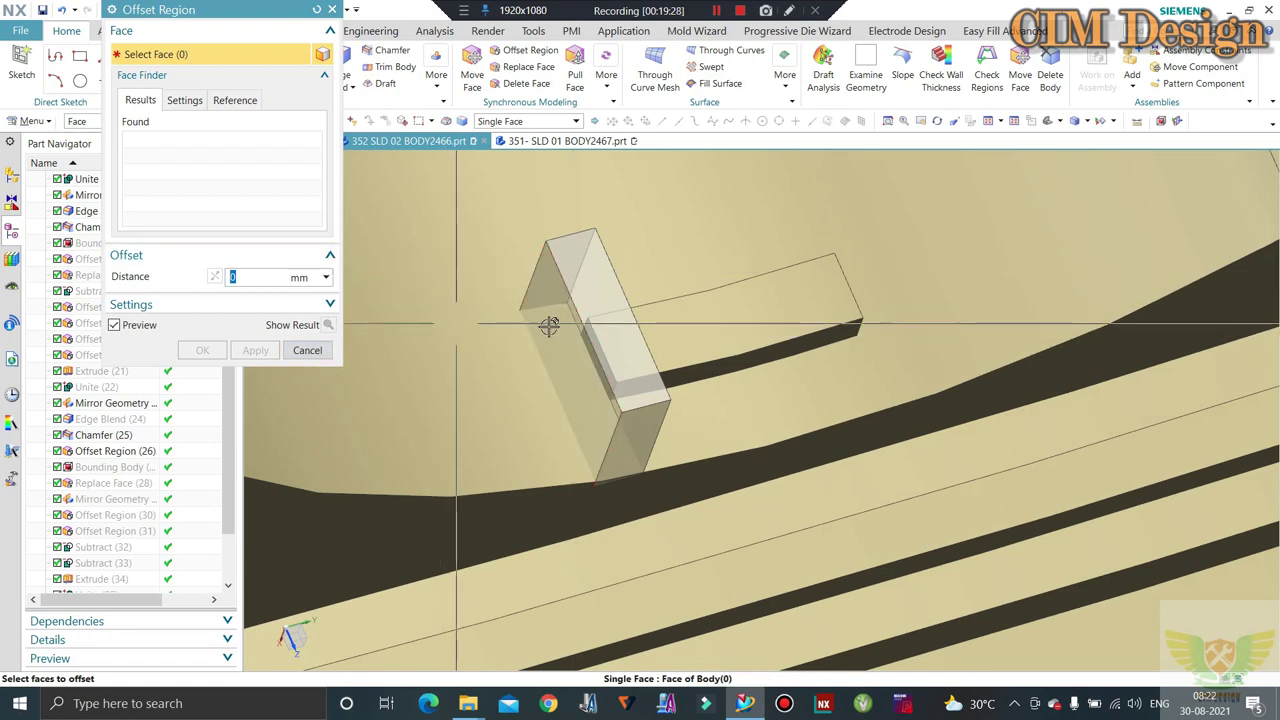
pyautogui.click(308, 351)
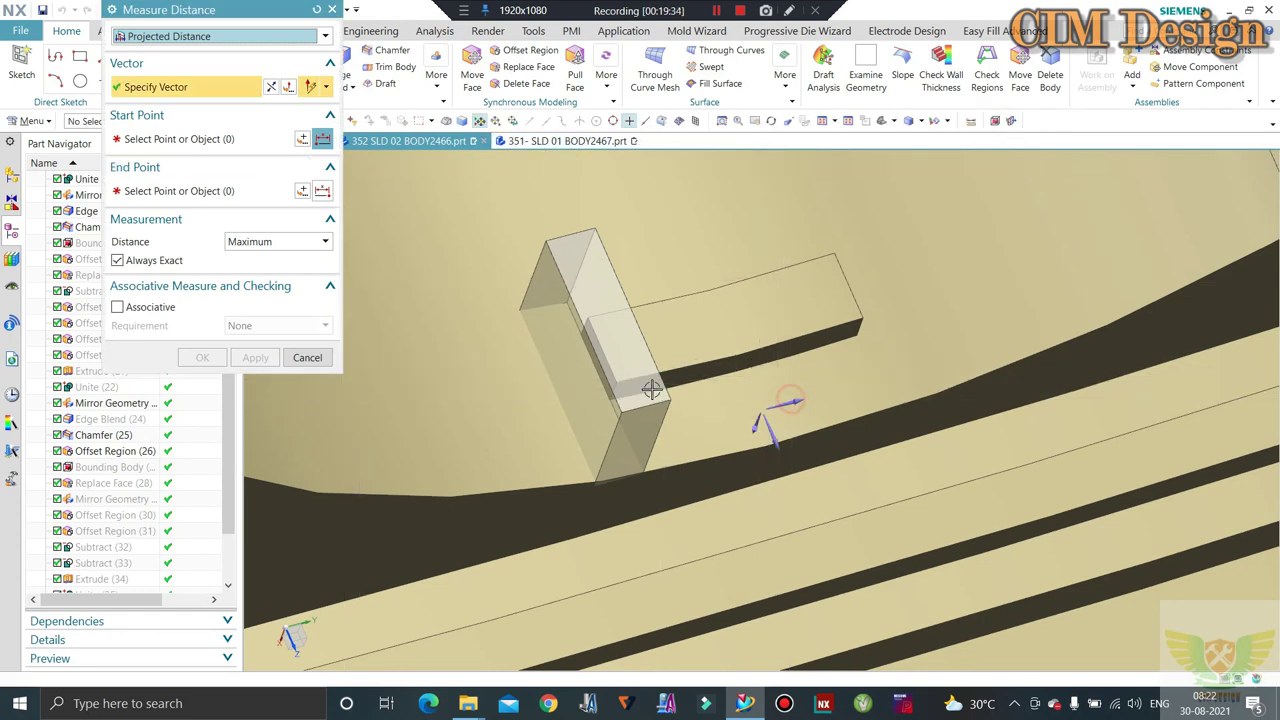
# Measure the rib thickness as a projected distance of 1.4080 mm
pyautogui.click(757, 423)
pyautogui.scroll(2, 586, 371)
pyautogui.click(630, 422)
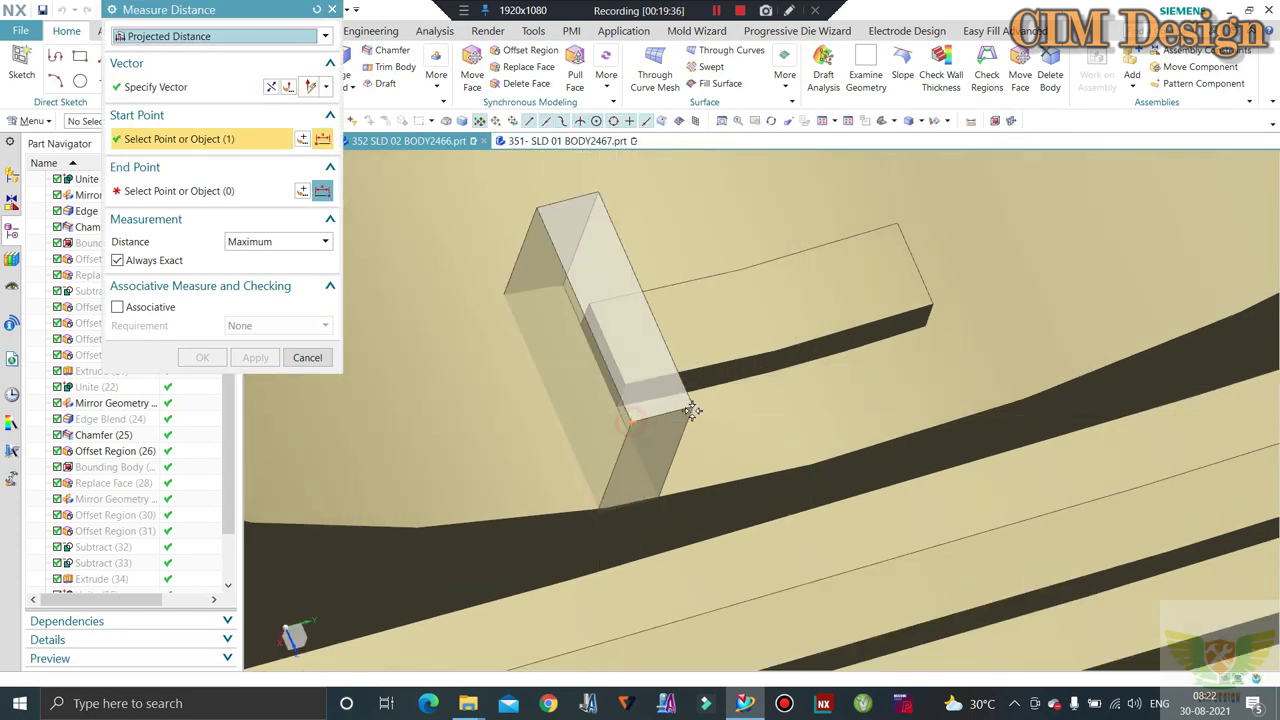
pyautogui.click(692, 410)
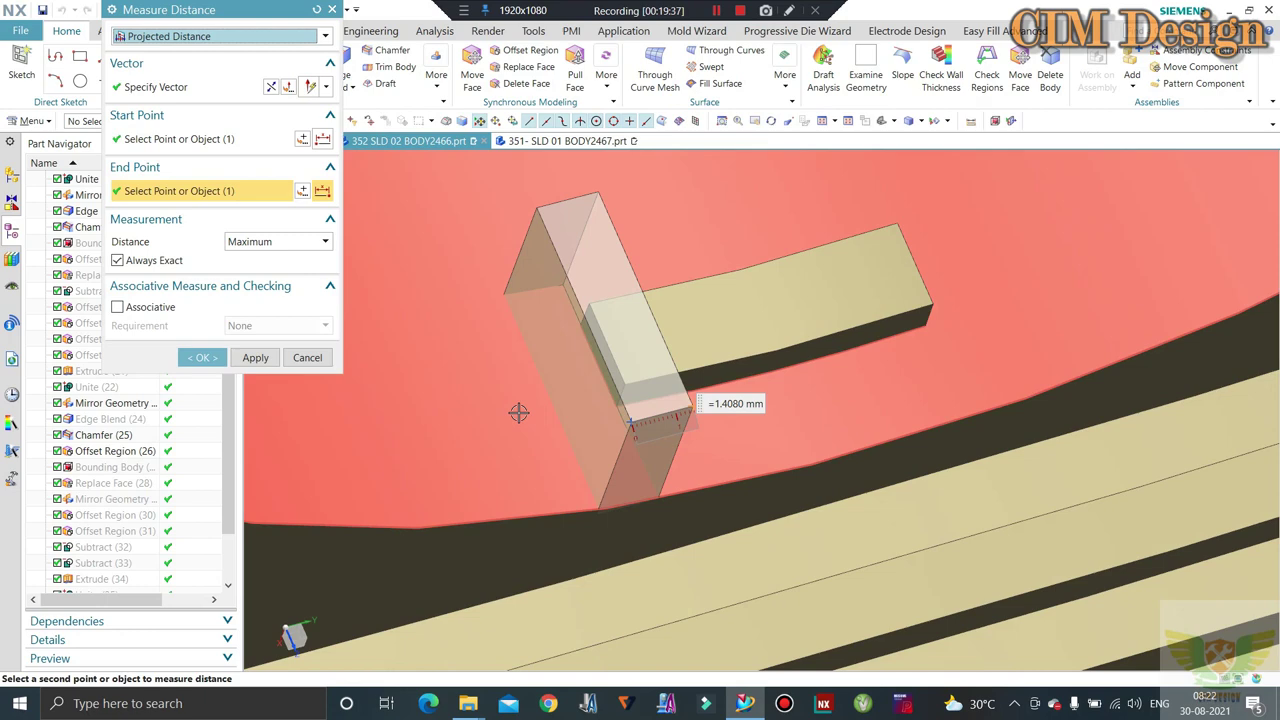
pyautogui.click(309, 358)
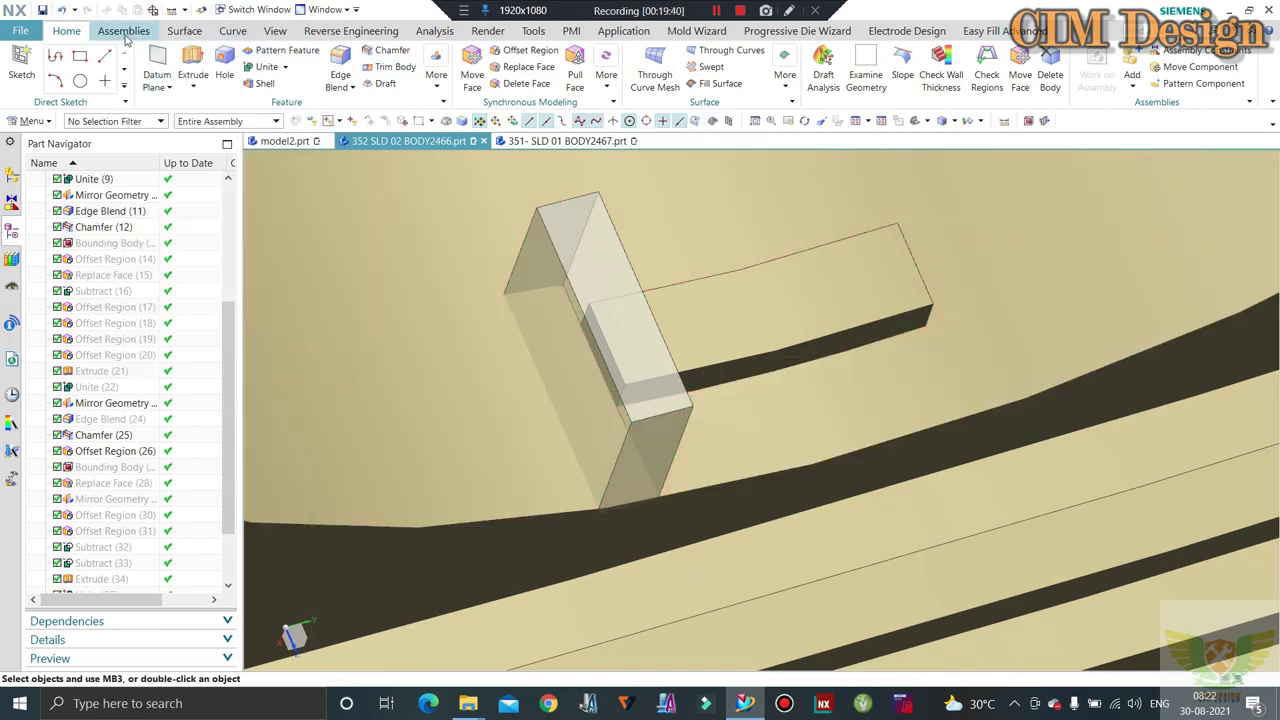
# Offset the small block's side face outward by 2 mm to widen it
pyautogui.click(549, 305)
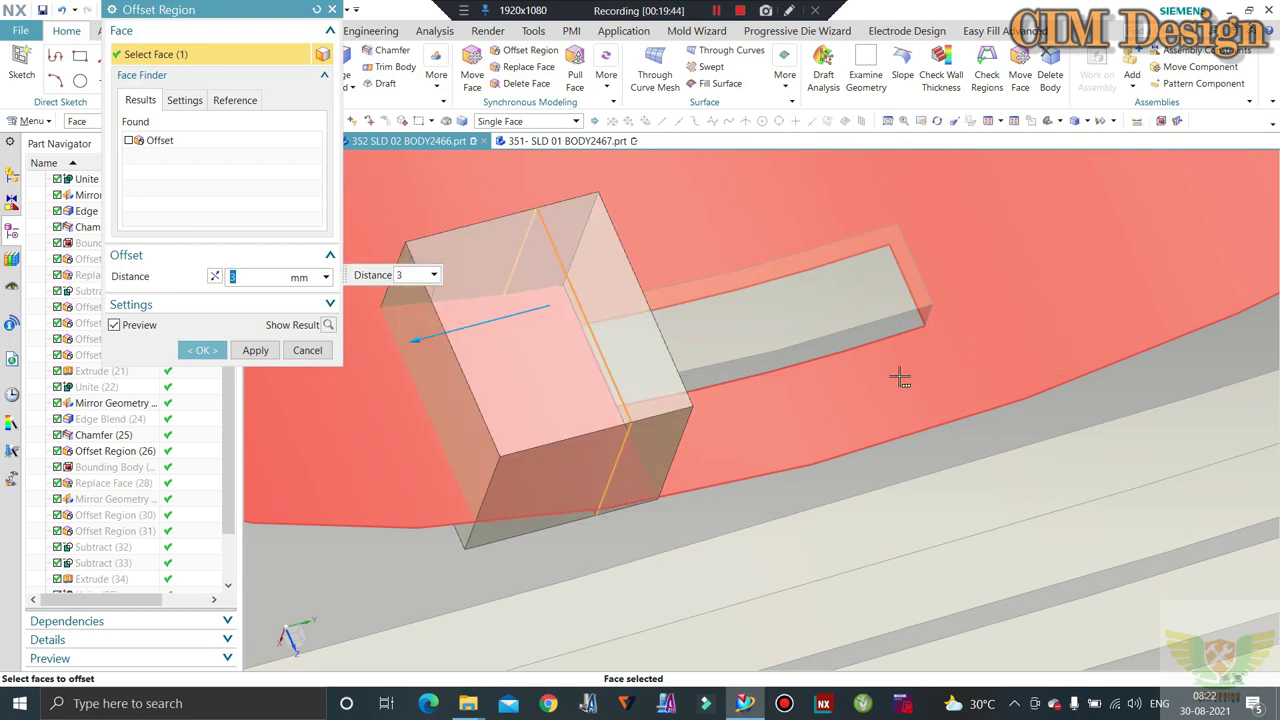
pyautogui.write('2')
pyautogui.press('Return')
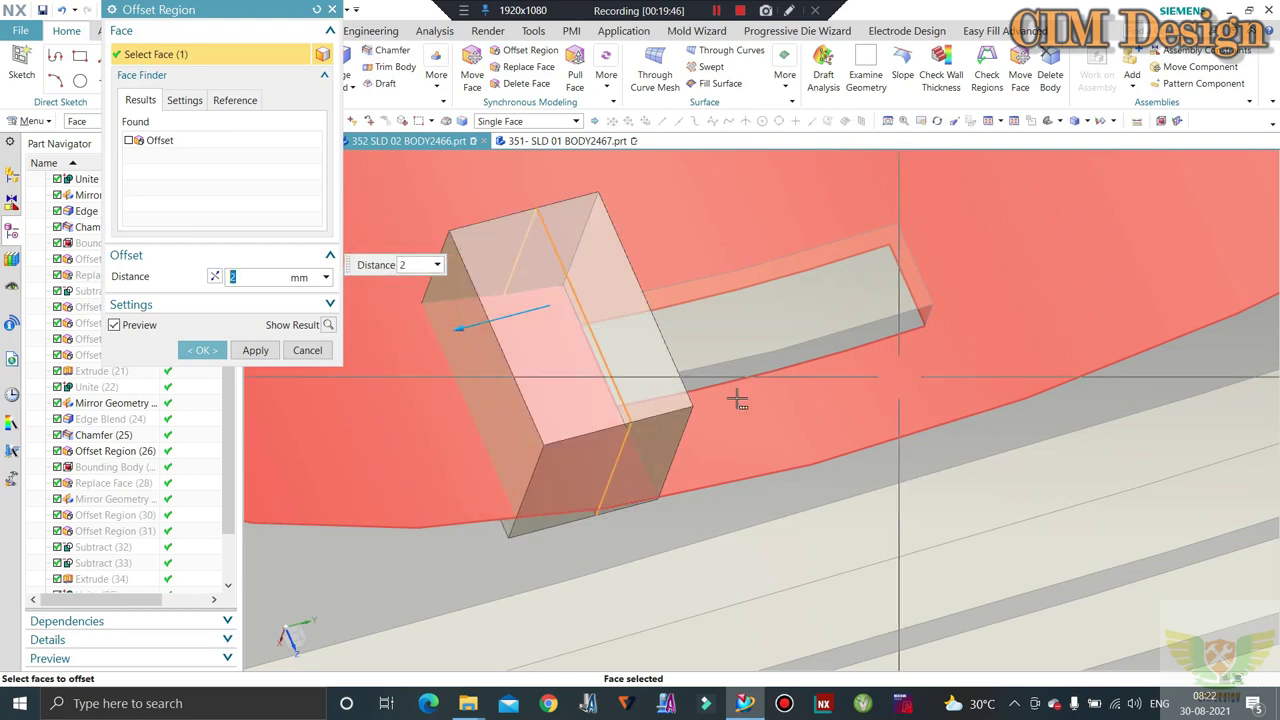
pyautogui.click(258, 351)
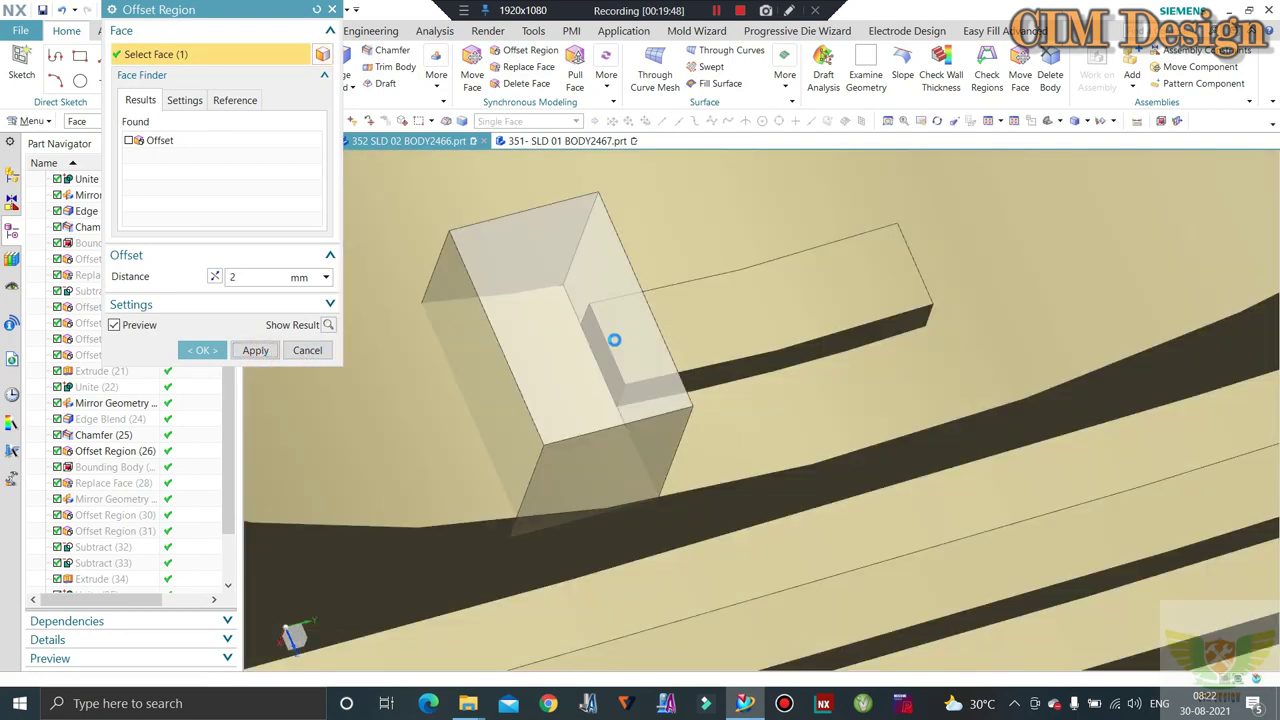
pyautogui.click(308, 351)
pyautogui.moveTo(571, 357); pyautogui.dragTo(528, 388, button='middle')
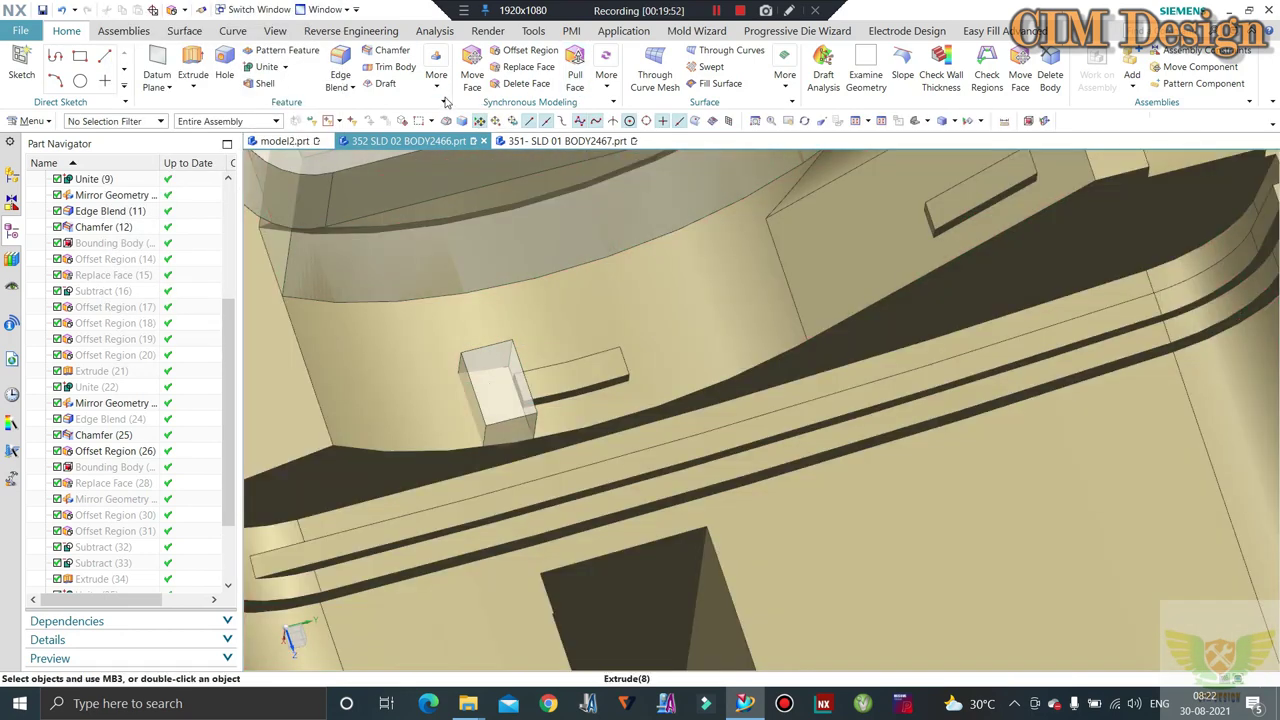
pyautogui.click(437, 78)
pyautogui.click(692, 322)
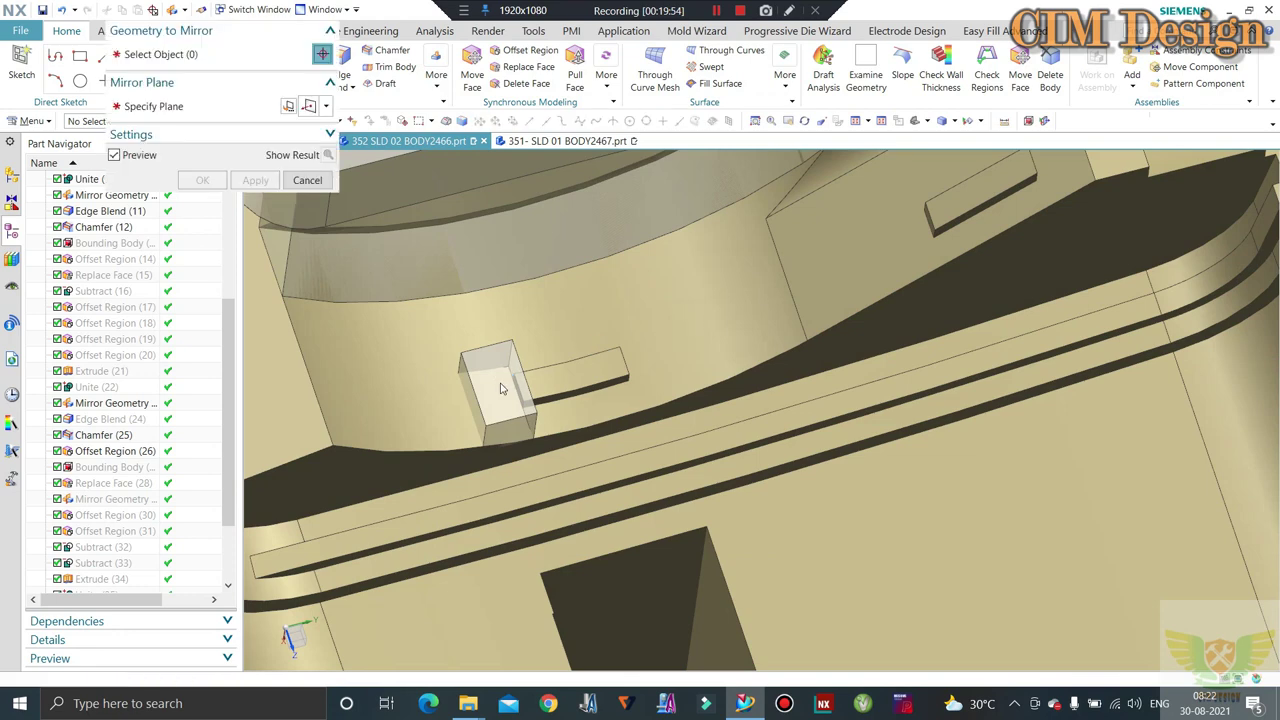
pyautogui.middleClick(240, 170)
pyautogui.scroll(-2, 671, 277)
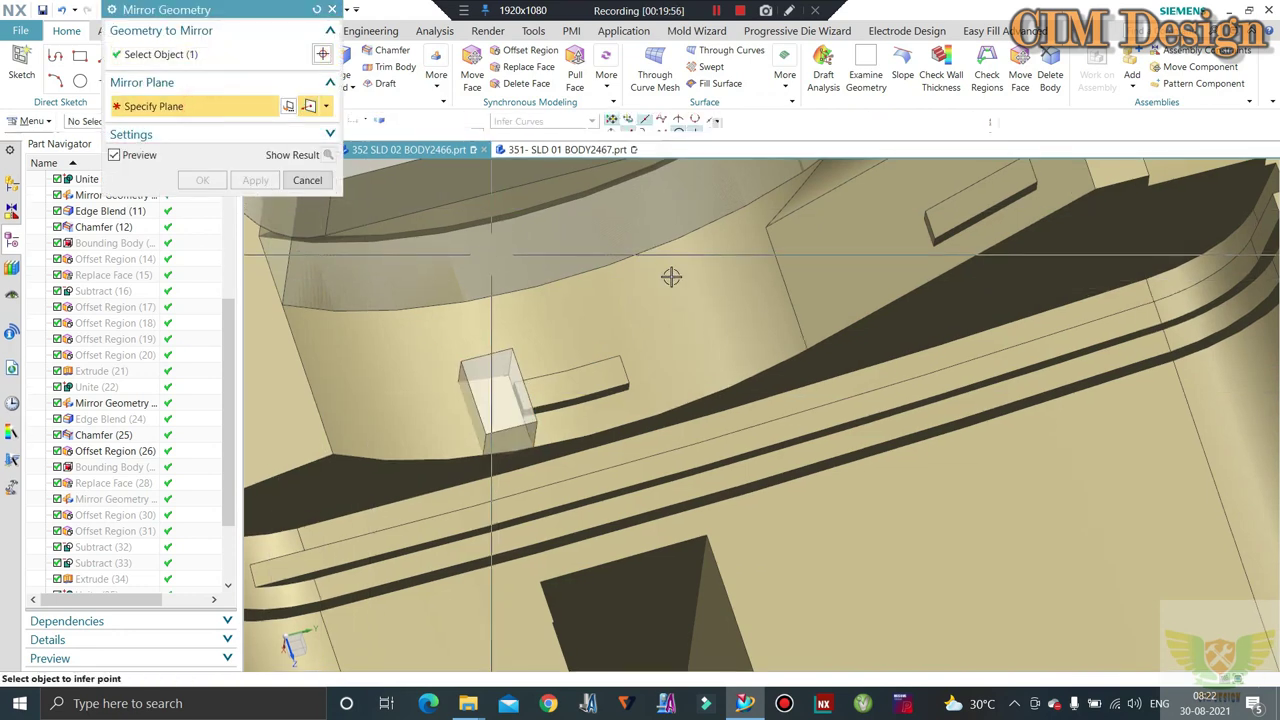
pyautogui.scroll(-2, 600, 350)
pyautogui.scroll(-2, 557, 404)
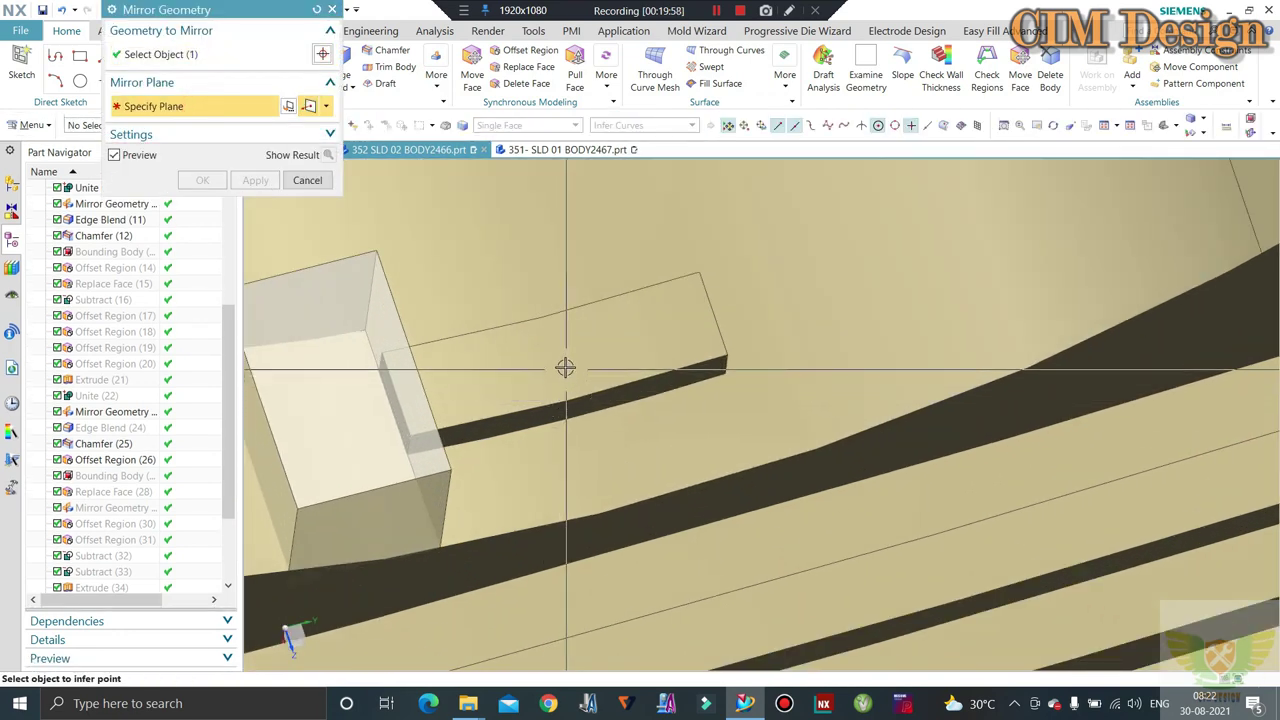
pyautogui.scroll(3, 618, 353)
pyautogui.scroll(2, 640, 449)
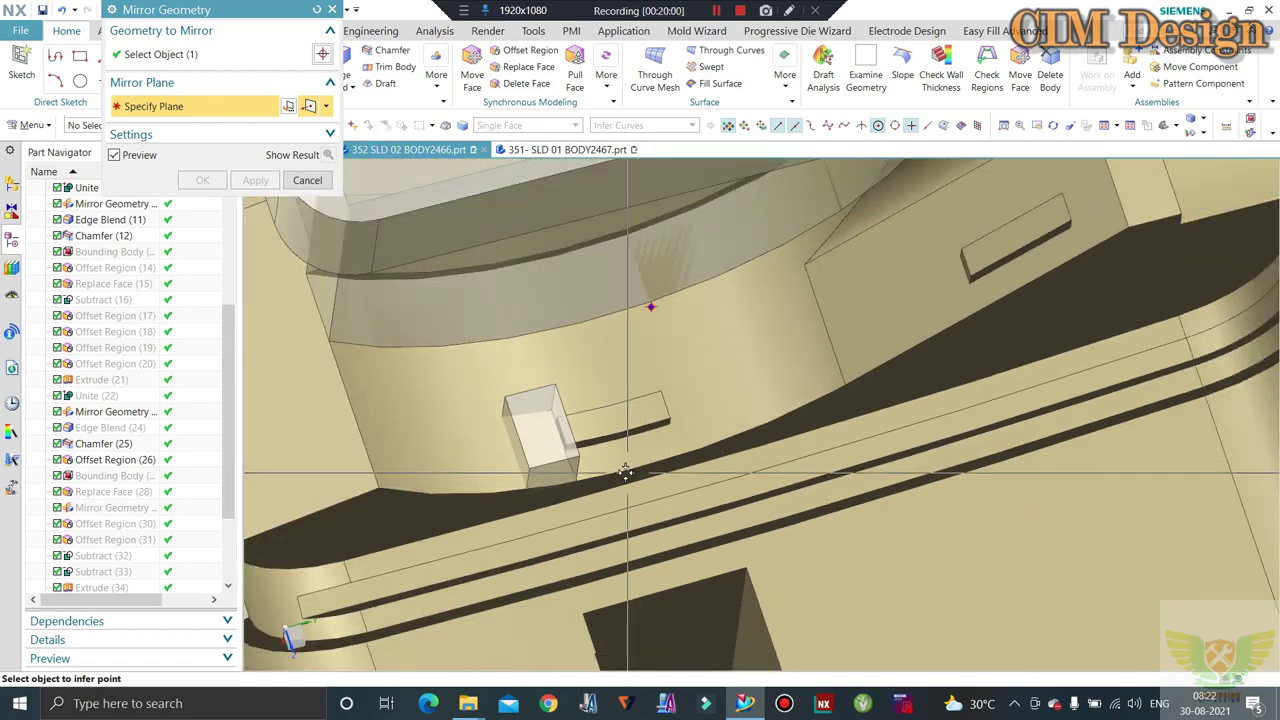
pyautogui.scroll(2, 688, 409)
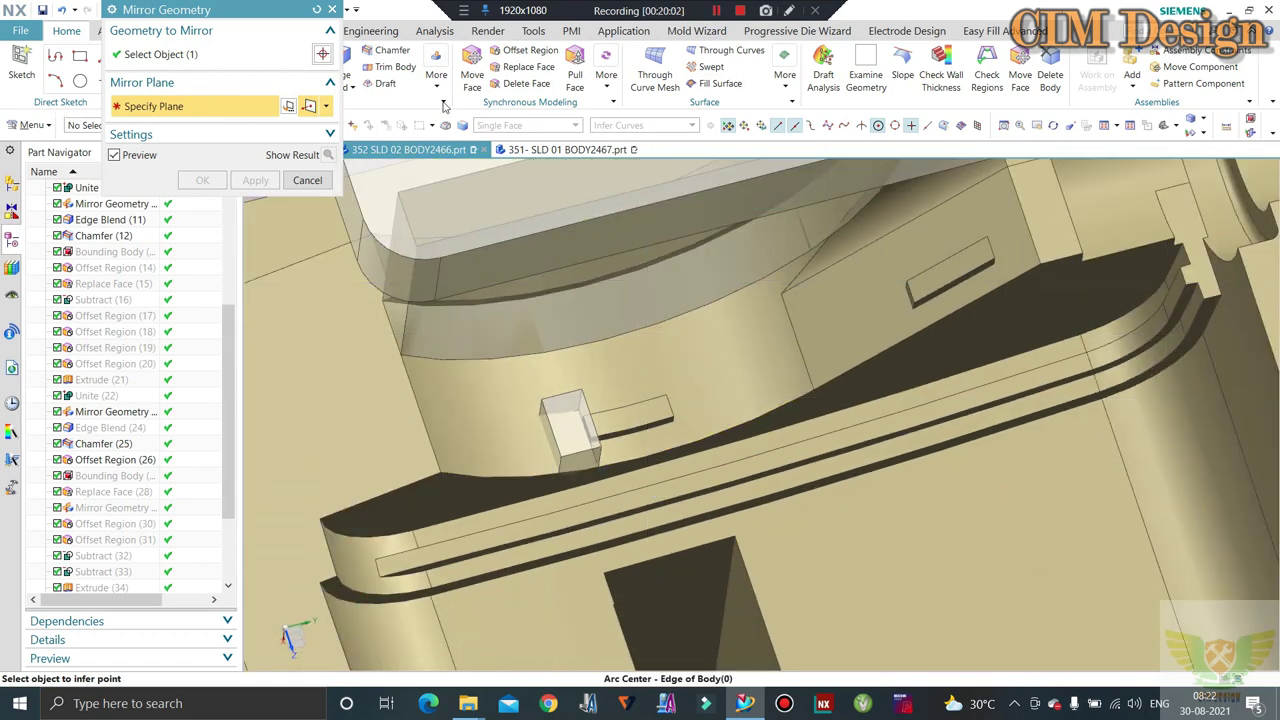
pyautogui.click(305, 181)
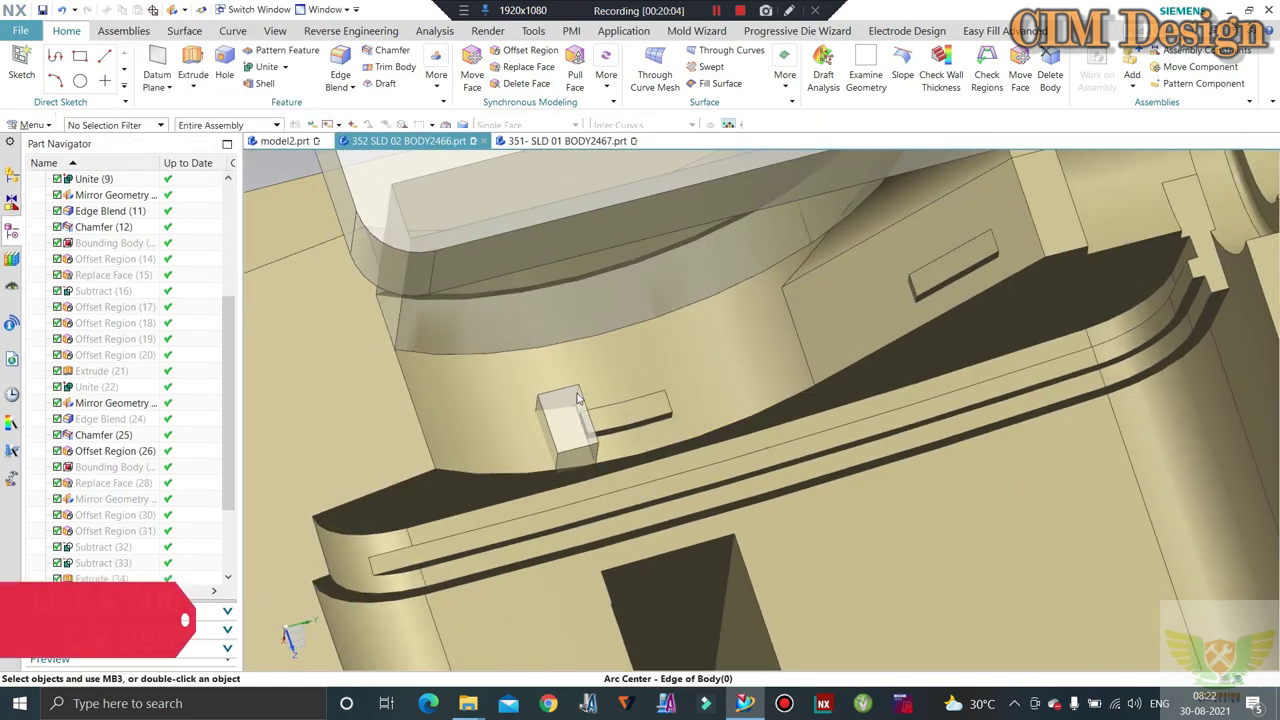
pyautogui.scroll(2, 560, 400)
pyautogui.scroll(2, 515, 413)
pyautogui.scroll(-4, 515, 413)
pyautogui.scroll(2, 700, 380)
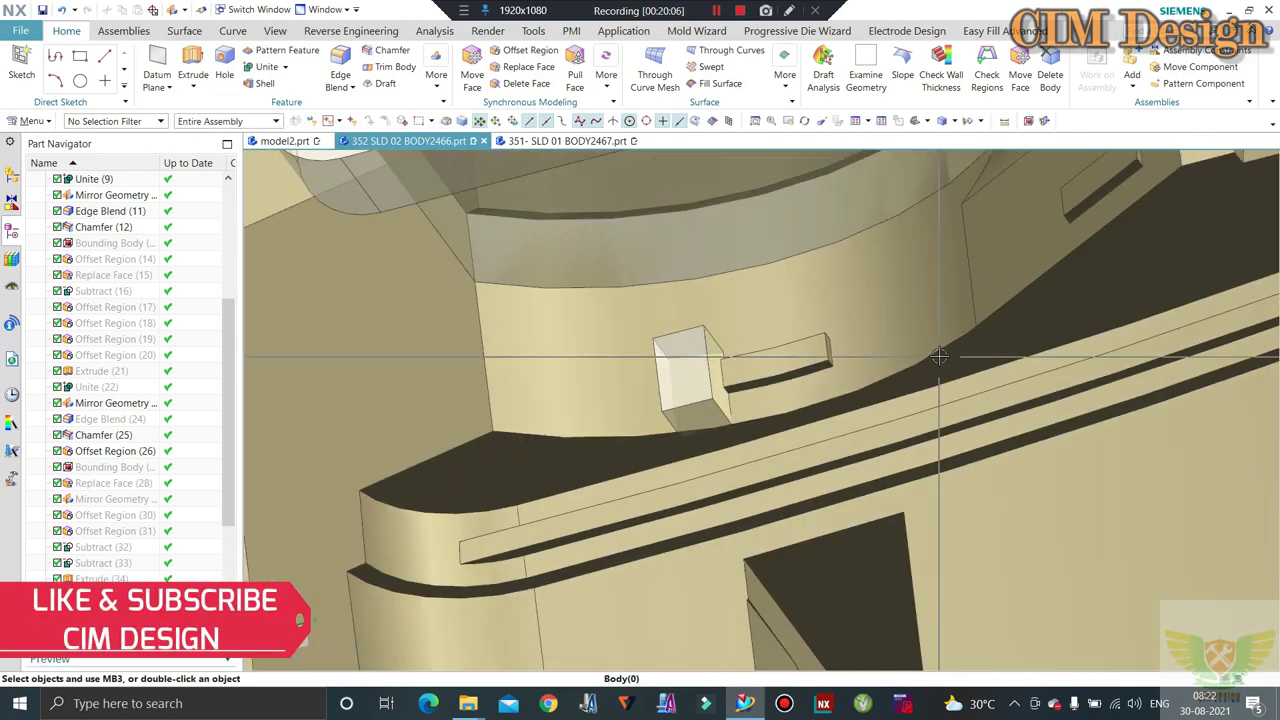
pyautogui.scroll(-1, 779, 347)
pyautogui.scroll(2, 779, 347)
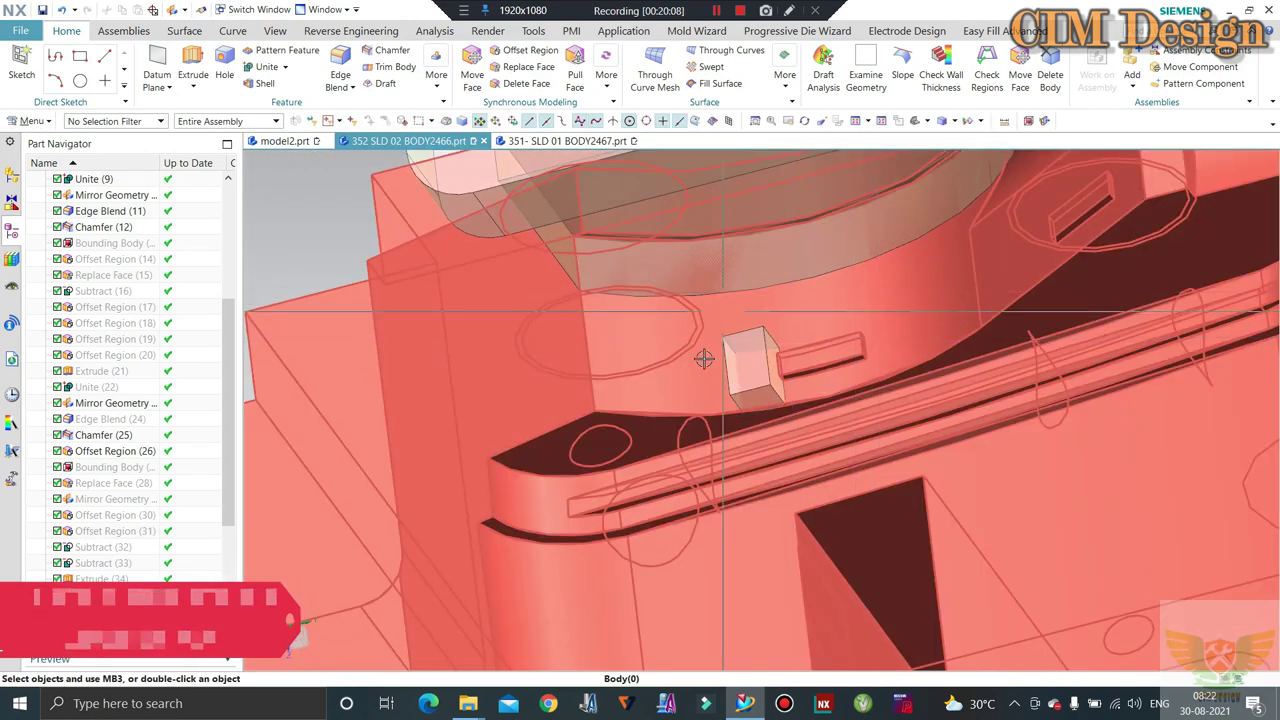
pyautogui.scroll(1, 850, 330)
# Delete the last four features: the bounding body, the replace face and two offset regions
pyautogui.scroll(3, 850, 330)
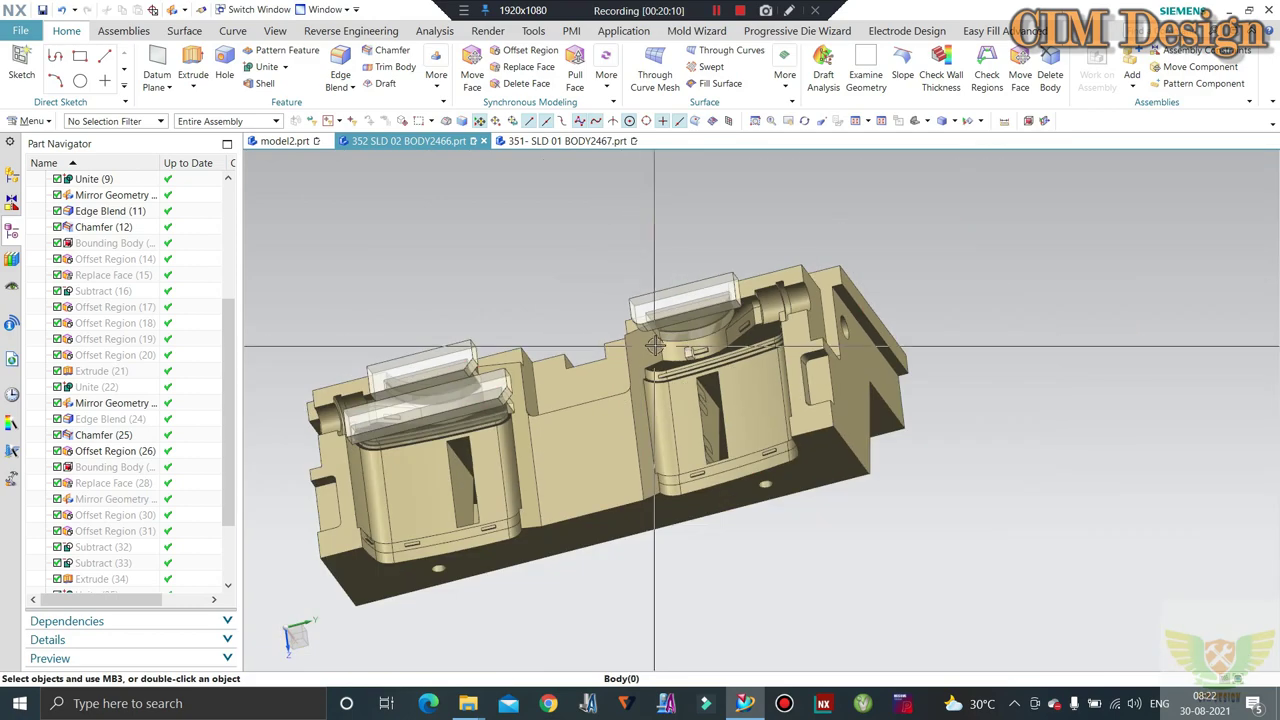
pyautogui.moveTo(830, 400)
pyautogui.mouseDown(button='middle')
pyautogui.moveTo(893, 384)
pyautogui.moveTo(629, 366)
pyautogui.moveTo(778, 363)
pyautogui.moveTo(600, 450)
pyautogui.mouseUp(button='middle')
pyautogui.scroll(-2, 160, 570)
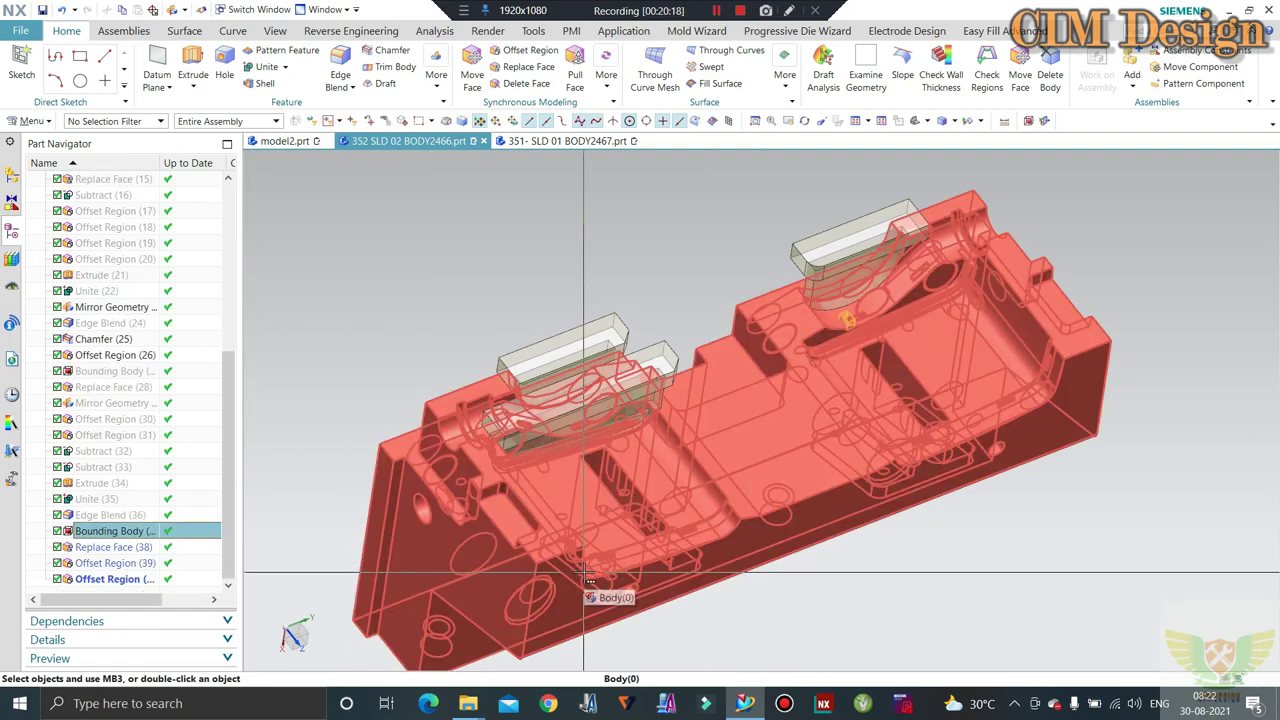
pyautogui.hotkey('shift', 'Down')
pyautogui.hotkey('shift', 'Down')
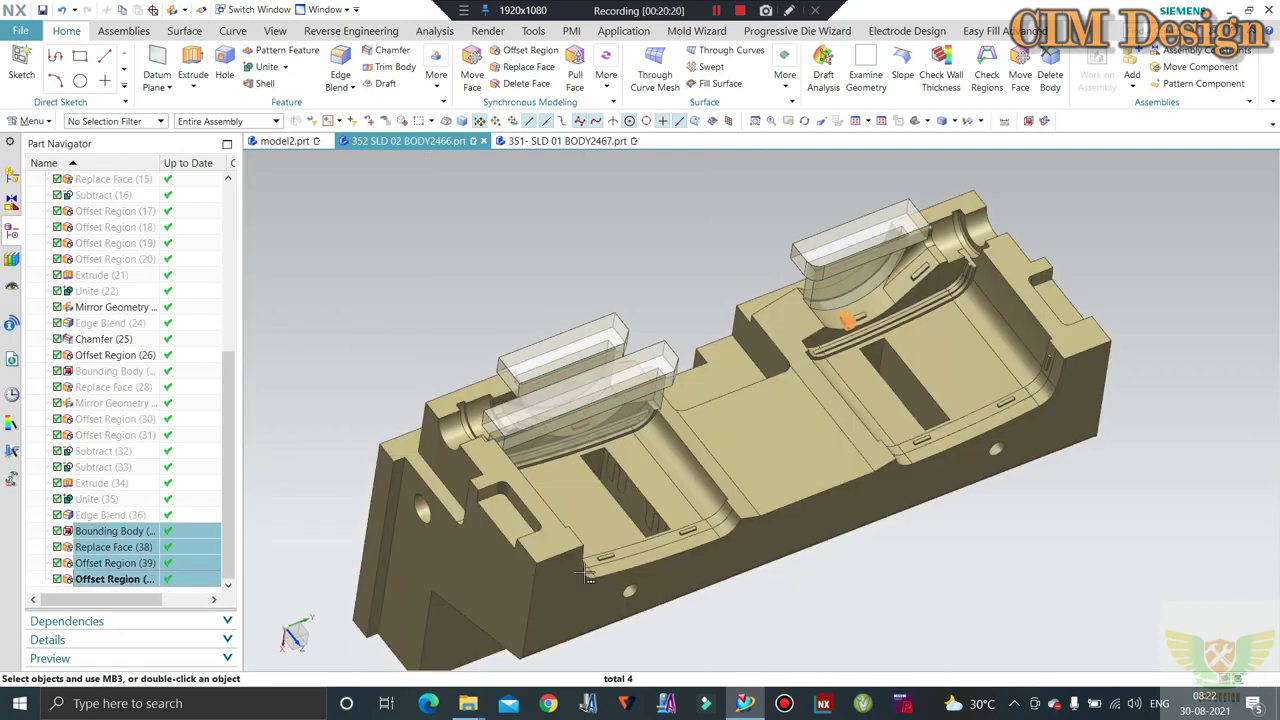
pyautogui.press('Delete')
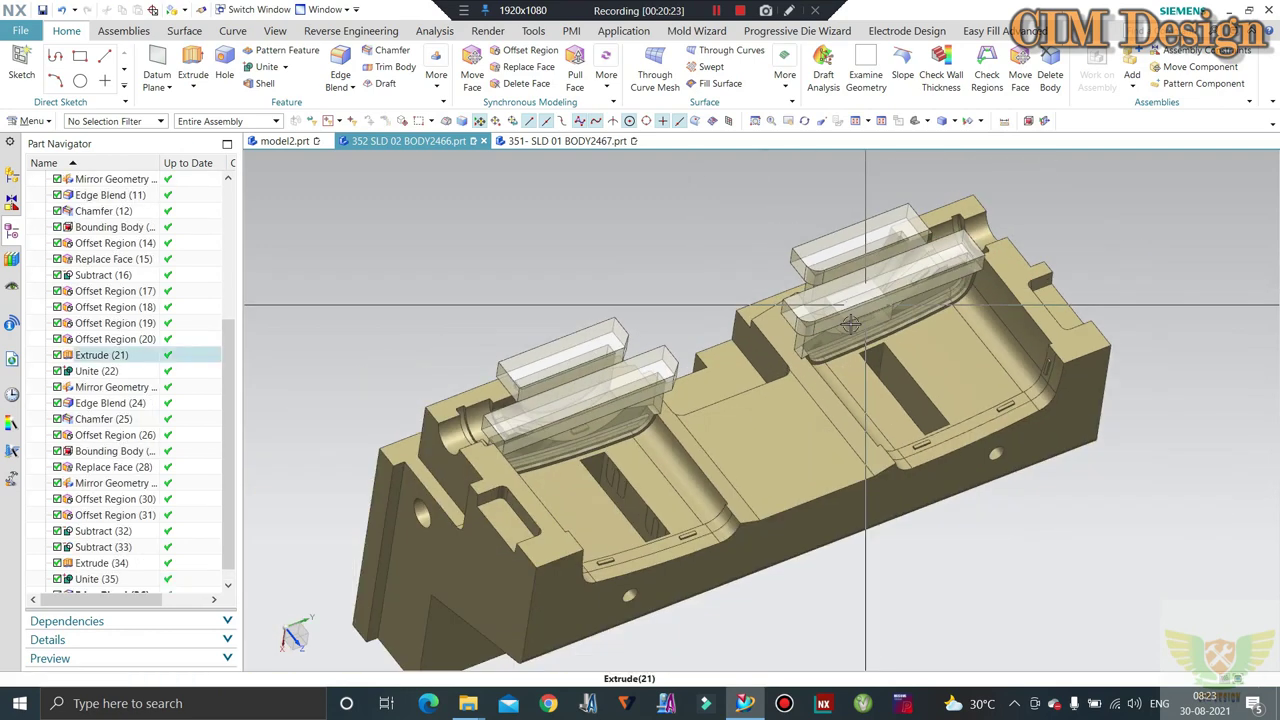
# Orbit and zoom around the part to check the inserts after the deletion
pyautogui.moveTo(865, 286); pyautogui.dragTo(750, 320, button='middle')
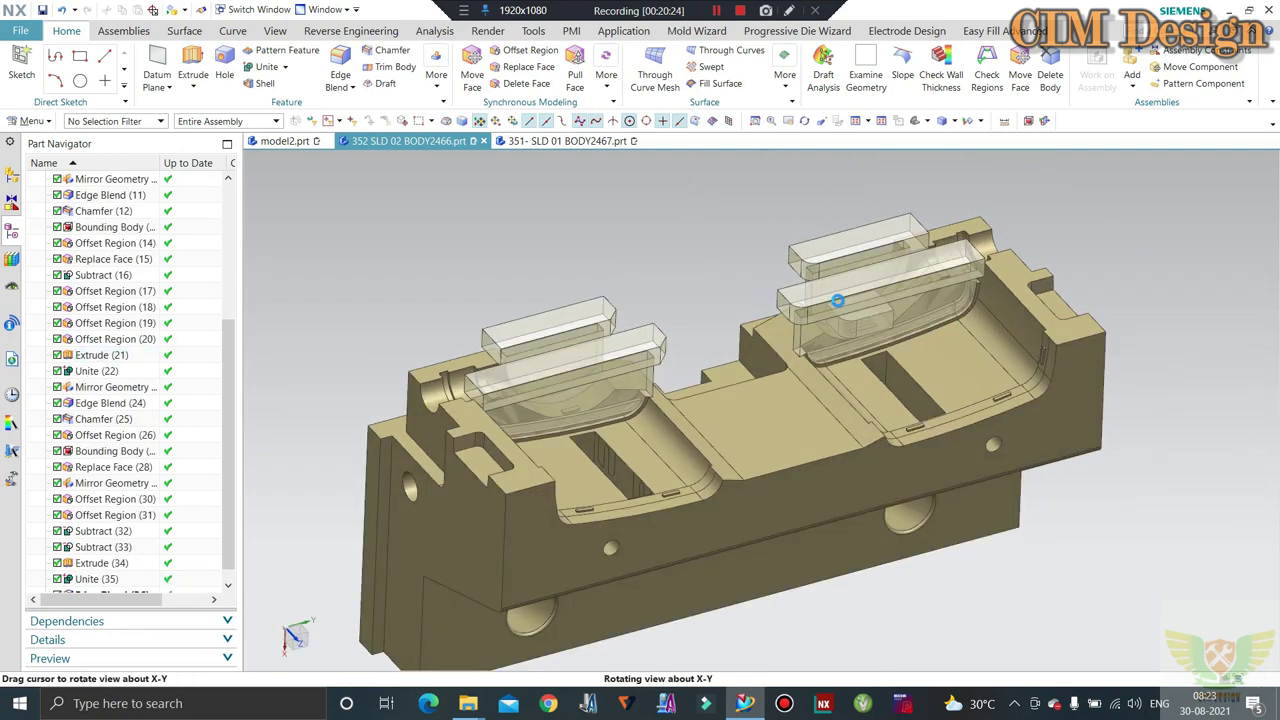
pyautogui.scroll(4, 747, 322)
pyautogui.scroll(-3, 747, 322)
pyautogui.scroll(4, 860, 260)
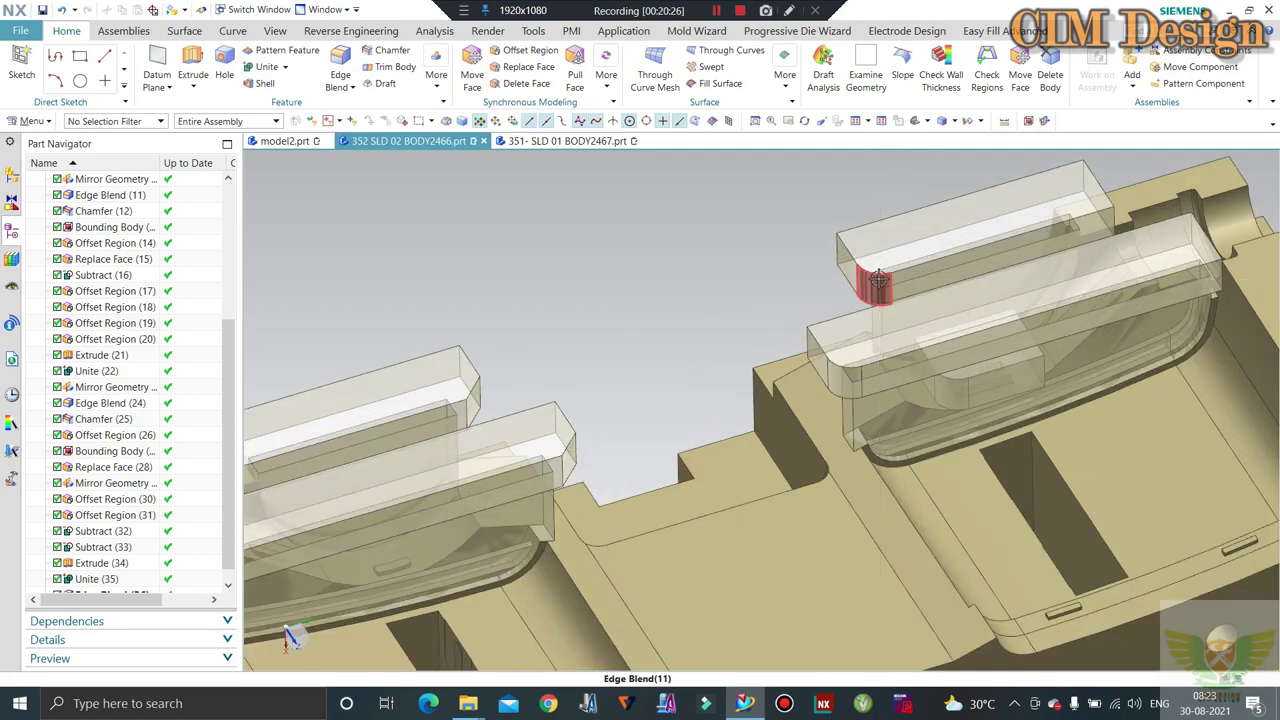
pyautogui.moveTo(880, 230)
pyautogui.mouseDown(button='middle')
pyautogui.moveTo(710, 371)
pyautogui.moveTo(690, 370)
pyautogui.mouseUp(button='middle')
pyautogui.scroll(3, 710, 371)
pyautogui.scroll(-3, 694, 357)
pyautogui.scroll(3, 680, 378)
pyautogui.scroll(-3, 680, 378)
pyautogui.scroll(2, 640, 352)
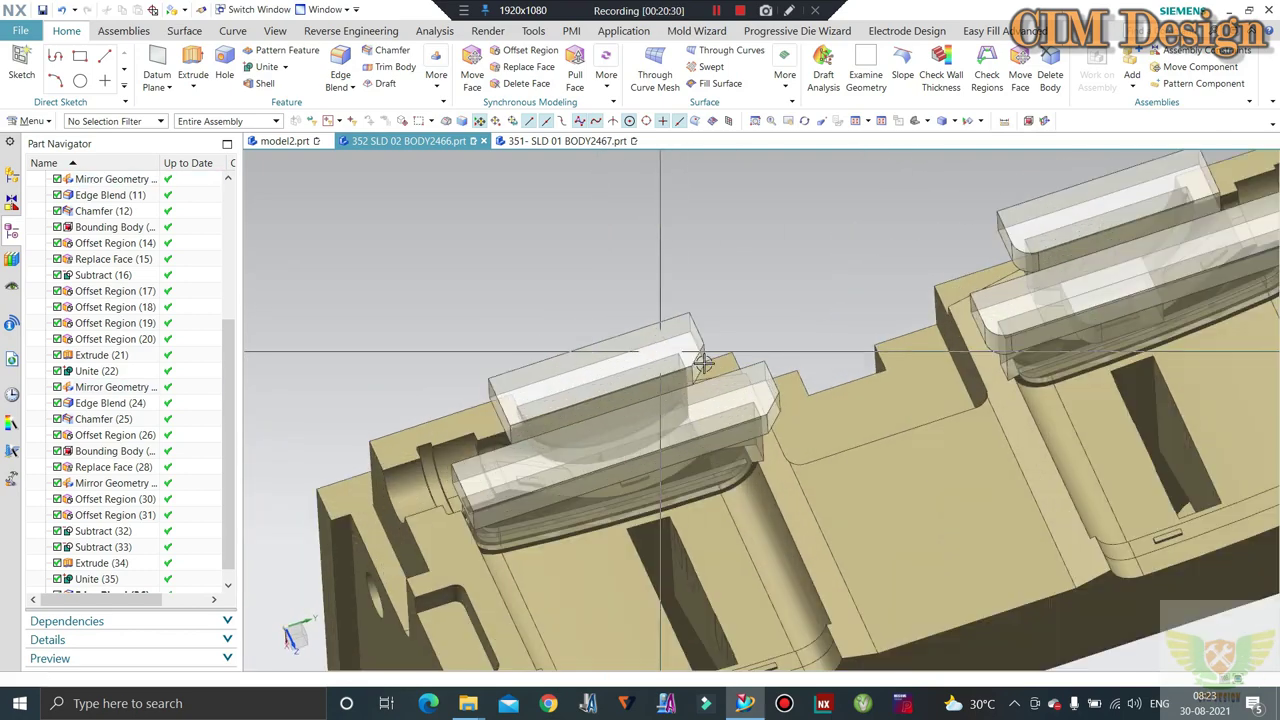
pyautogui.scroll(-2, 864, 350)
pyautogui.scroll(3, 864, 344)
pyautogui.scroll(3, 863, 344)
pyautogui.scroll(-3, 950, 320)
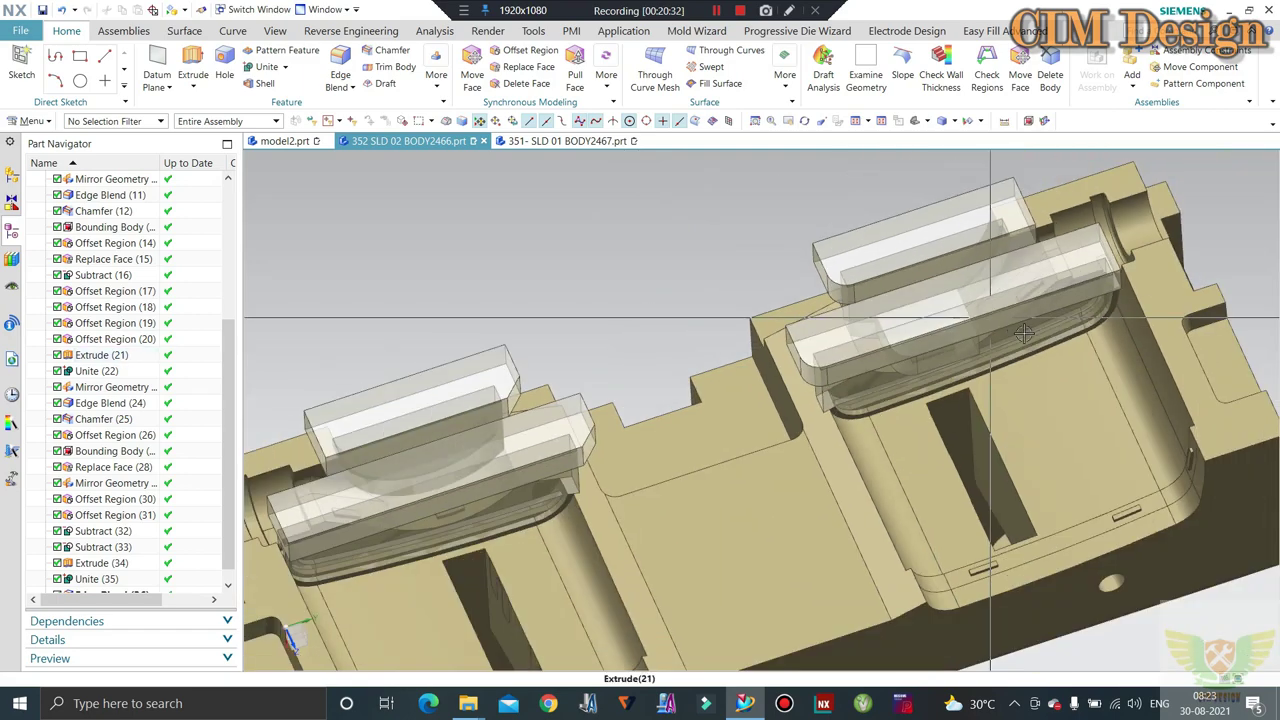
pyautogui.scroll(3, 1000, 294)
pyautogui.scroll(-3, 966, 293)
pyautogui.scroll(4, 955, 320)
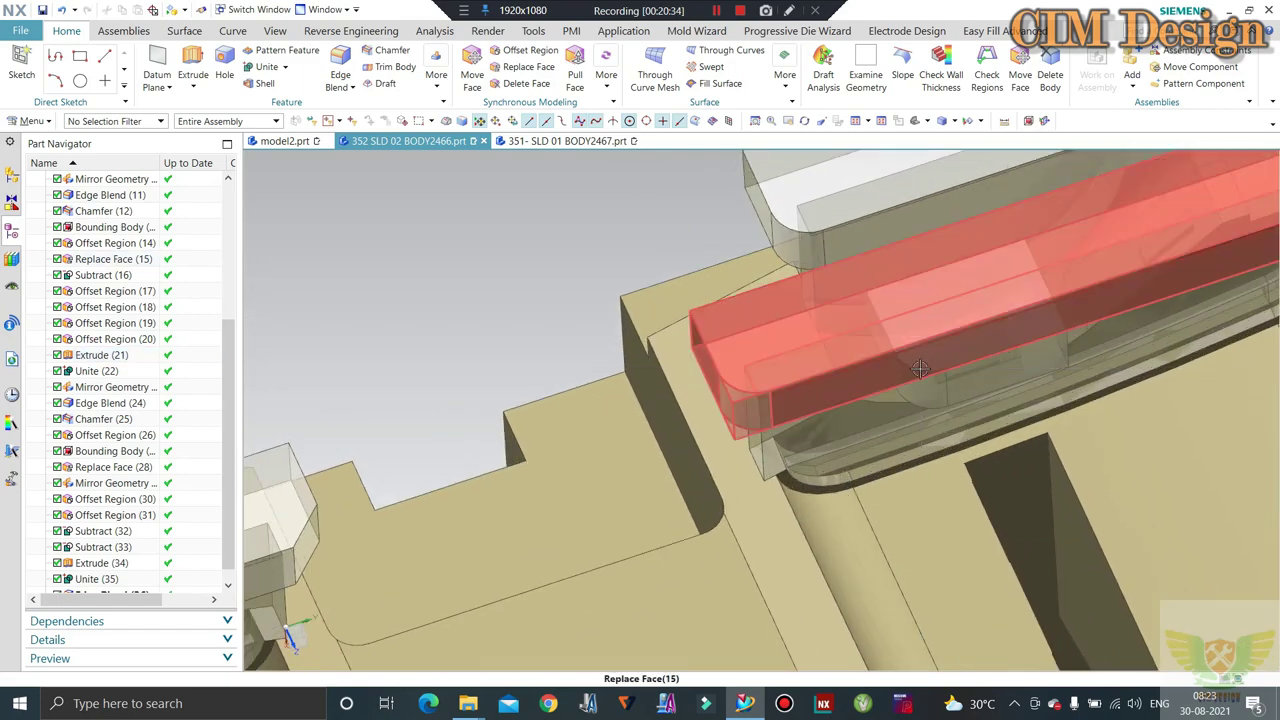
pyautogui.scroll(-2, 945, 350)
pyautogui.scroll(-1, 936, 377)
pyautogui.scroll(-3, 940, 370)
pyautogui.scroll(3, 1000, 330)
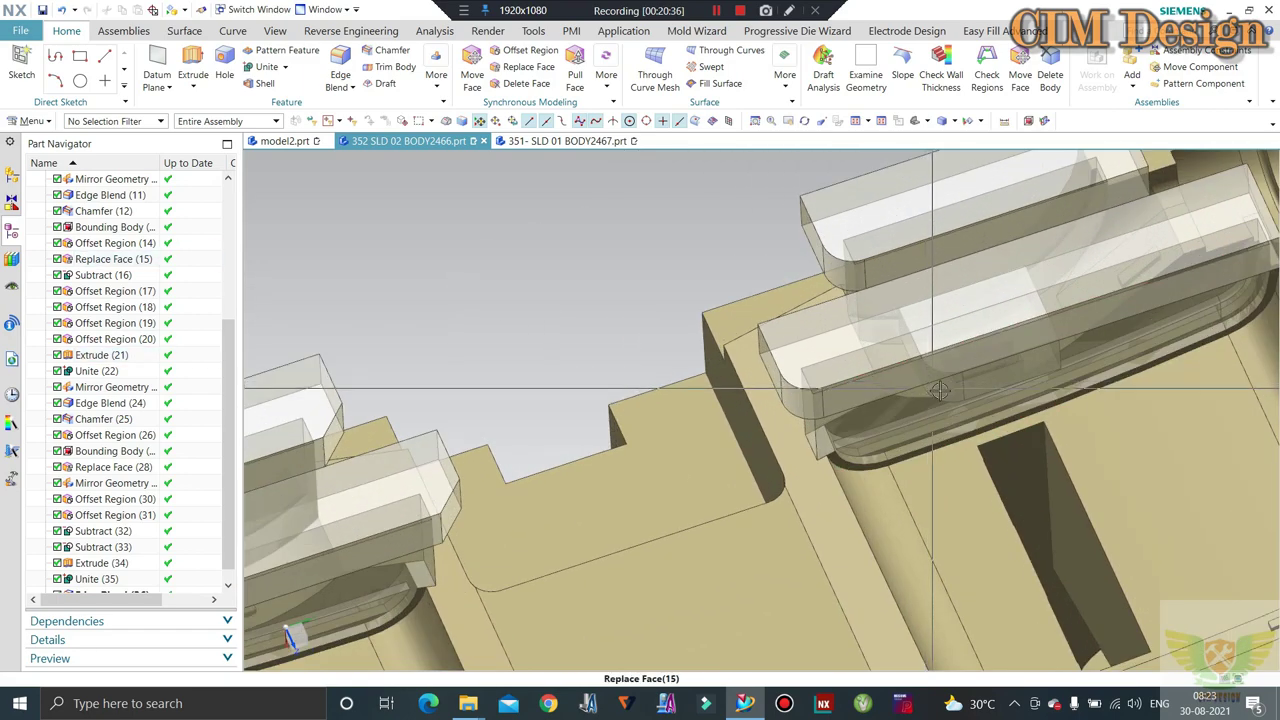
pyautogui.scroll(2, 1080, 300)
pyautogui.scroll(-1, 1137, 275)
# Identify the Extrude (21) block on the right insert and view it from oblique angles
pyautogui.click(1137, 275)
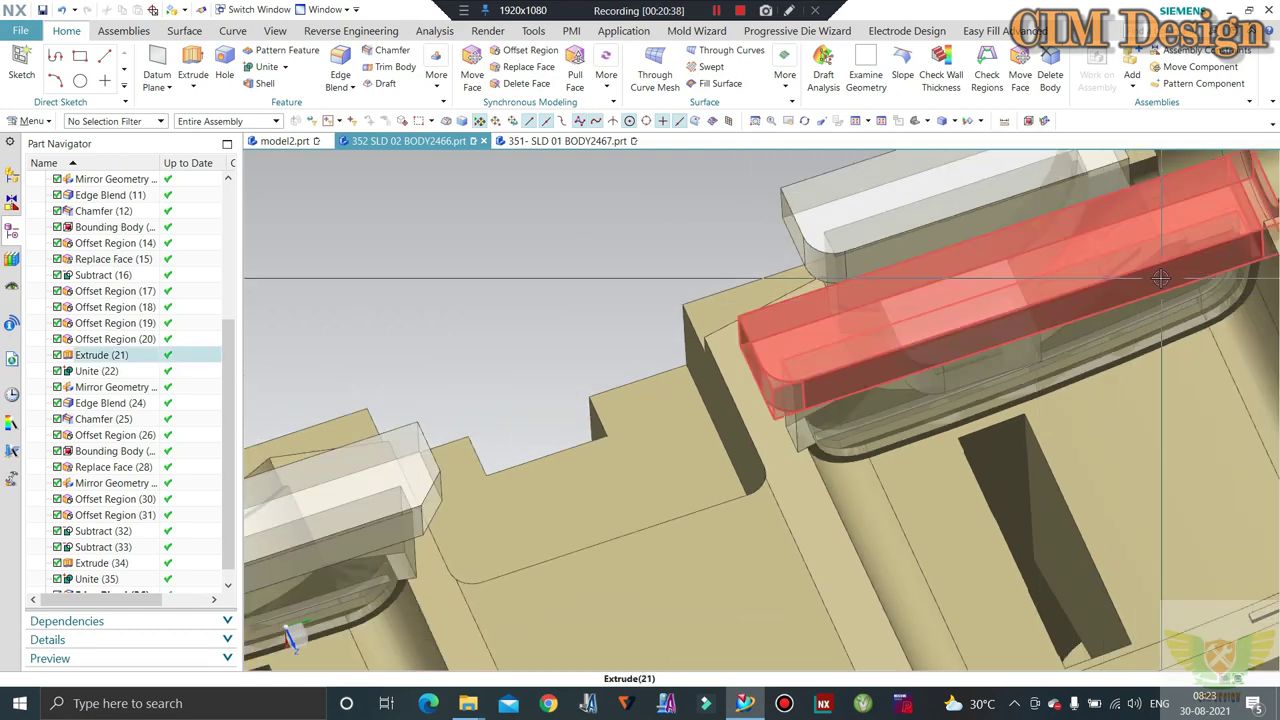
pyautogui.scroll(-3, 823, 365)
pyautogui.scroll(2, 693, 382)
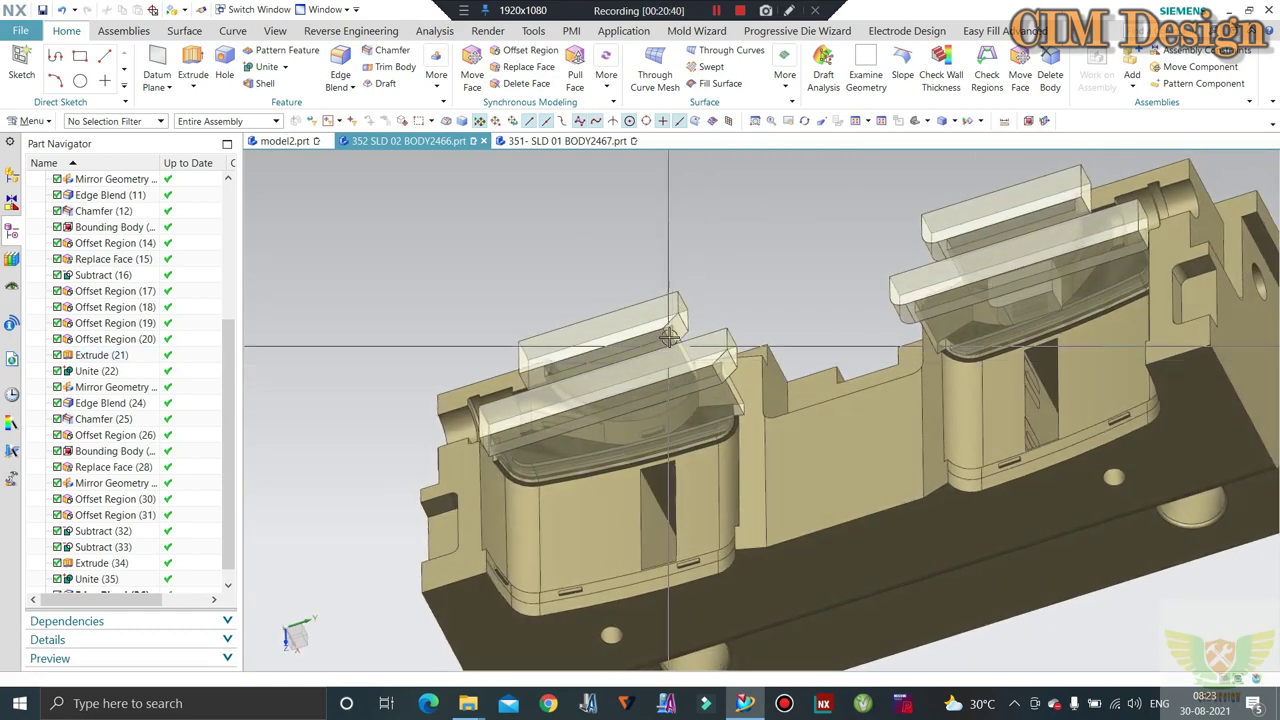
pyautogui.scroll(2, 680, 340)
pyautogui.scroll(-1, 671, 323)
pyautogui.scroll(-1, 610, 400)
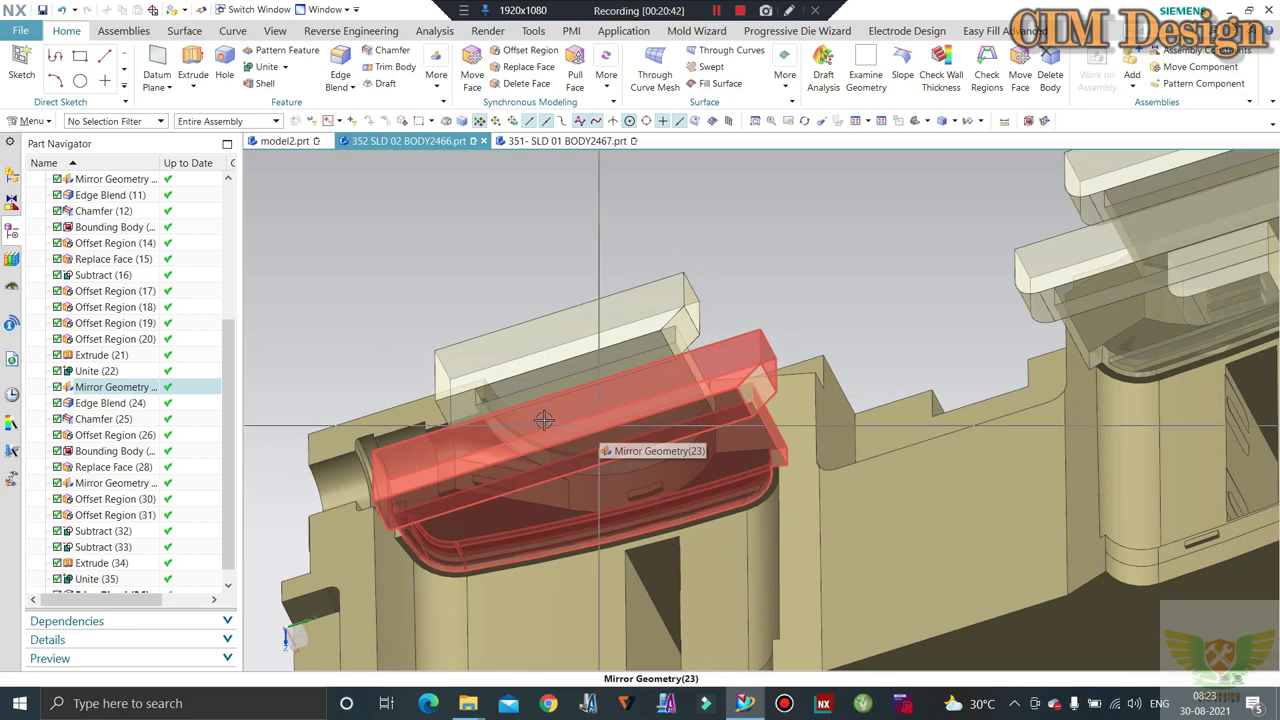
pyautogui.scroll(-3, 543, 420)
pyautogui.moveTo(608, 449)
pyautogui.mouseDown(button='middle')
pyautogui.moveTo(617, 354)
pyautogui.moveTo(646, 374)
pyautogui.moveTo(620, 453)
pyautogui.moveTo(560, 440)
pyautogui.mouseUp(button='middle')
pyautogui.scroll(-3, 700, 380)
pyautogui.moveTo(700, 380); pyautogui.dragTo(727, 375, button='middle')
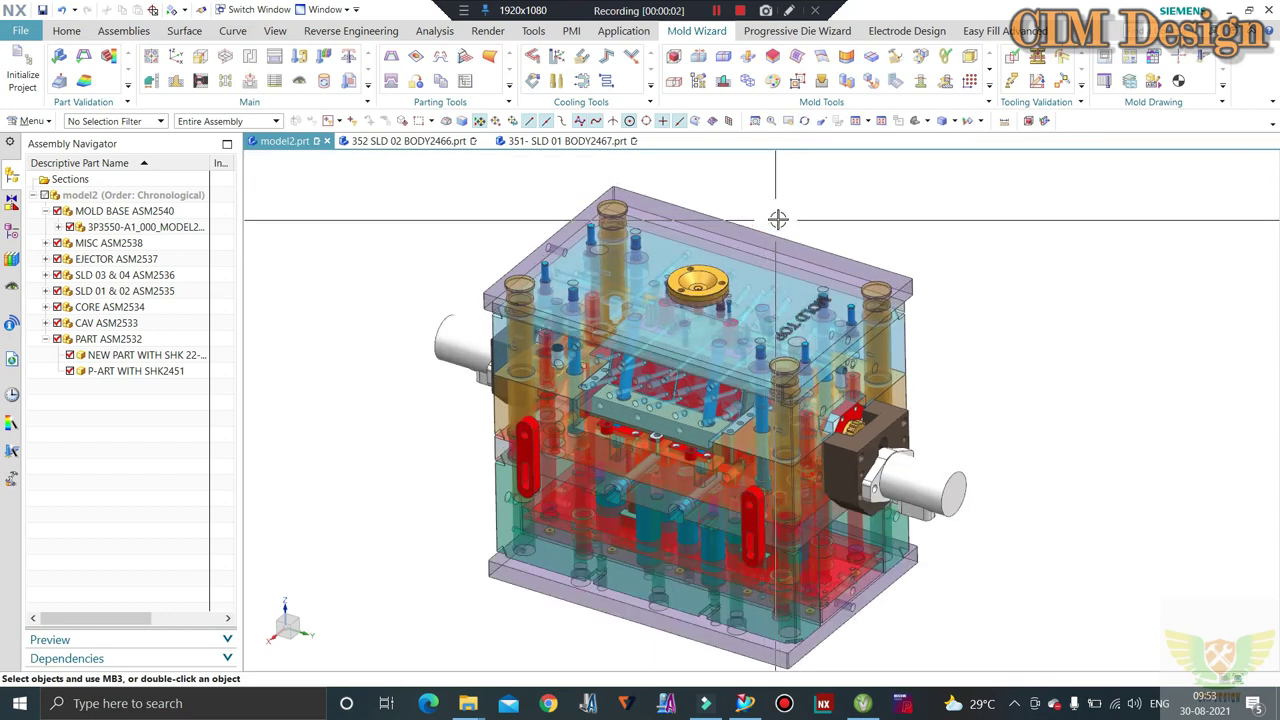
pyautogui.moveTo(778, 208); pyautogui.dragTo(774, 206, button='middle')
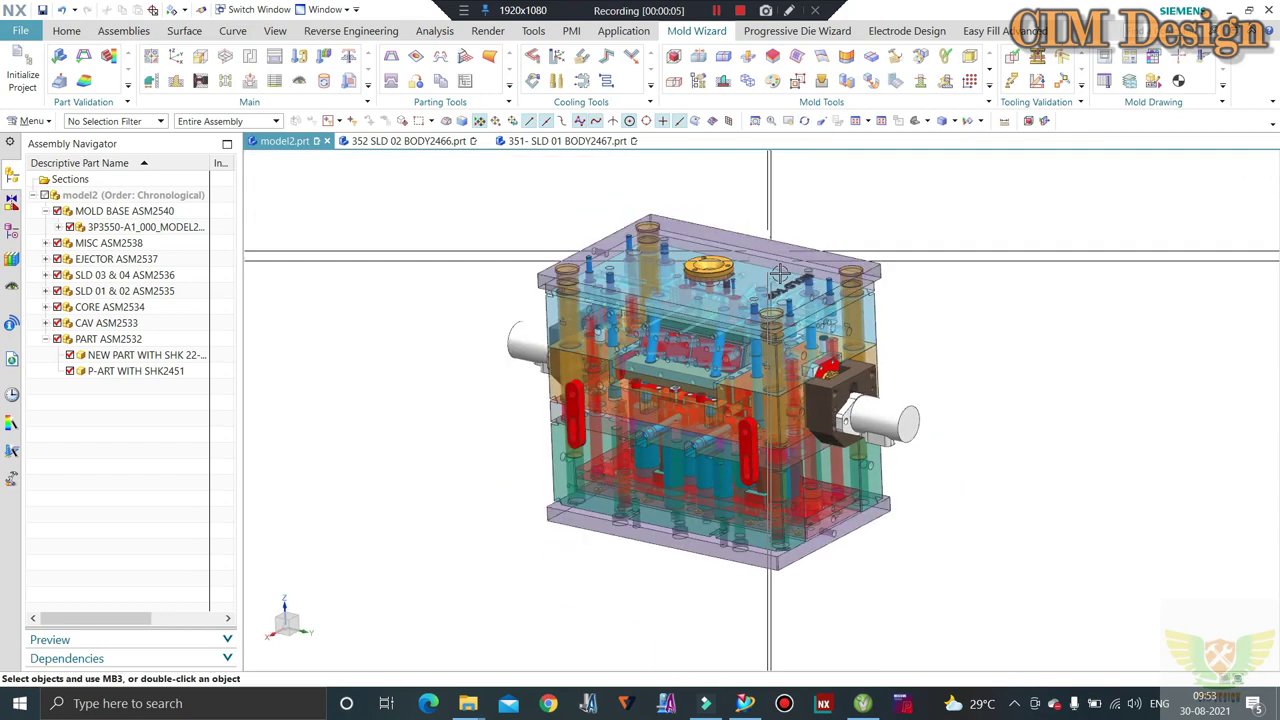
pyautogui.moveTo(803, 278)
pyautogui.mouseDown(button='middle')
pyautogui.moveTo(776, 277)
pyautogui.moveTo(969, 300)
pyautogui.moveTo(959, 282)
pyautogui.moveTo(920, 289)
pyautogui.moveTo(925, 301)
pyautogui.mouseUp(button='middle')
pyautogui.scroll(2, 925, 301)
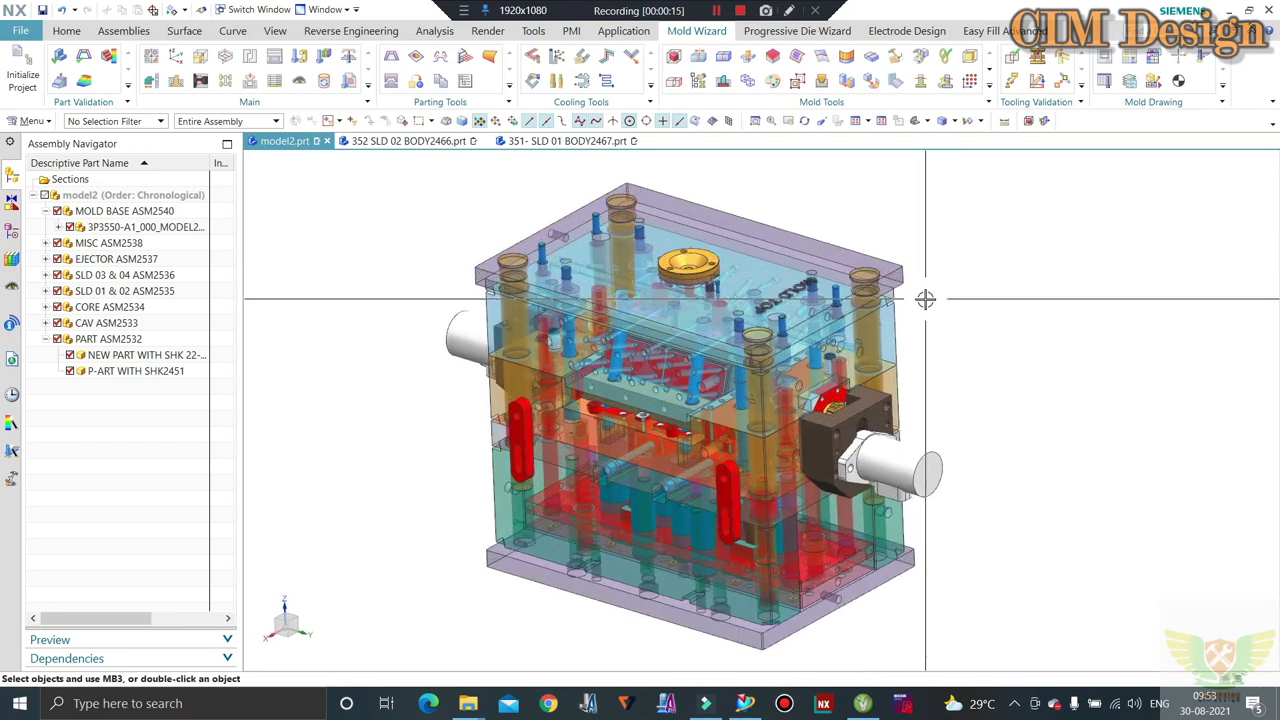
pyautogui.moveTo(932, 294); pyautogui.dragTo(936, 288, button='middle')
pyautogui.scroll(-2, 938, 297)
pyautogui.scroll(2, 946, 288)
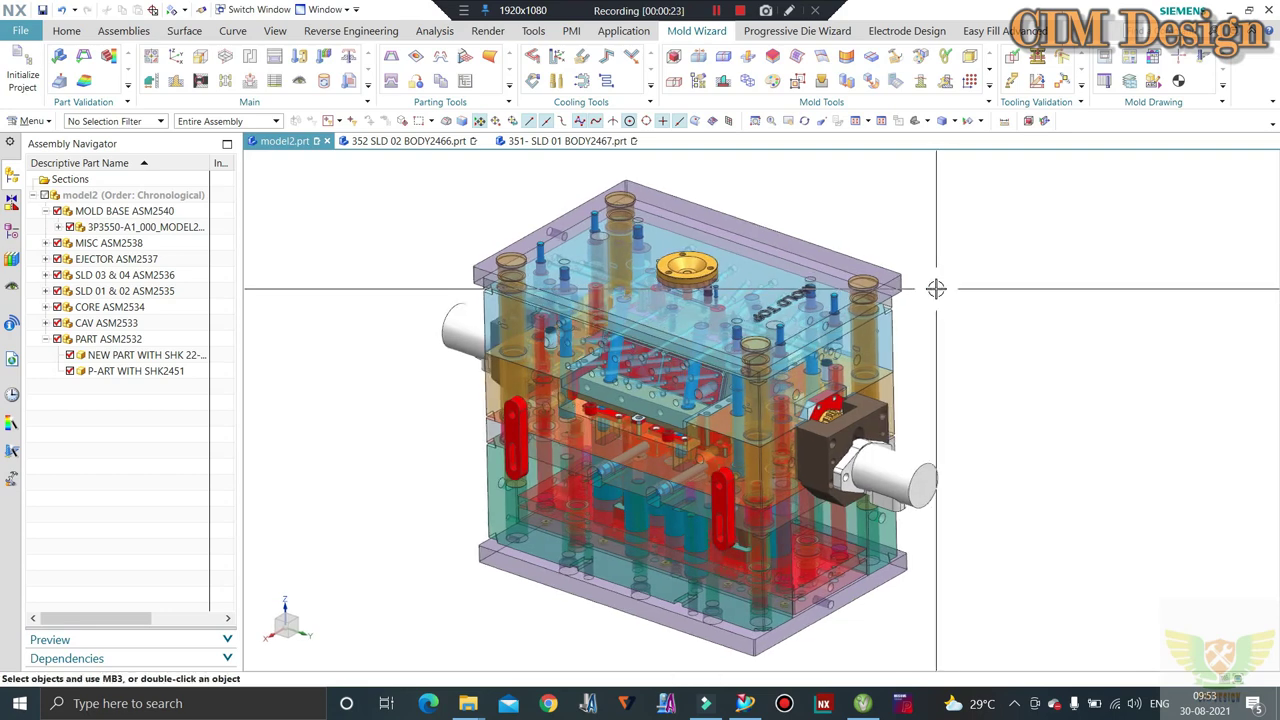
pyautogui.moveTo(845, 343); pyautogui.dragTo(906, 297, button='middle')
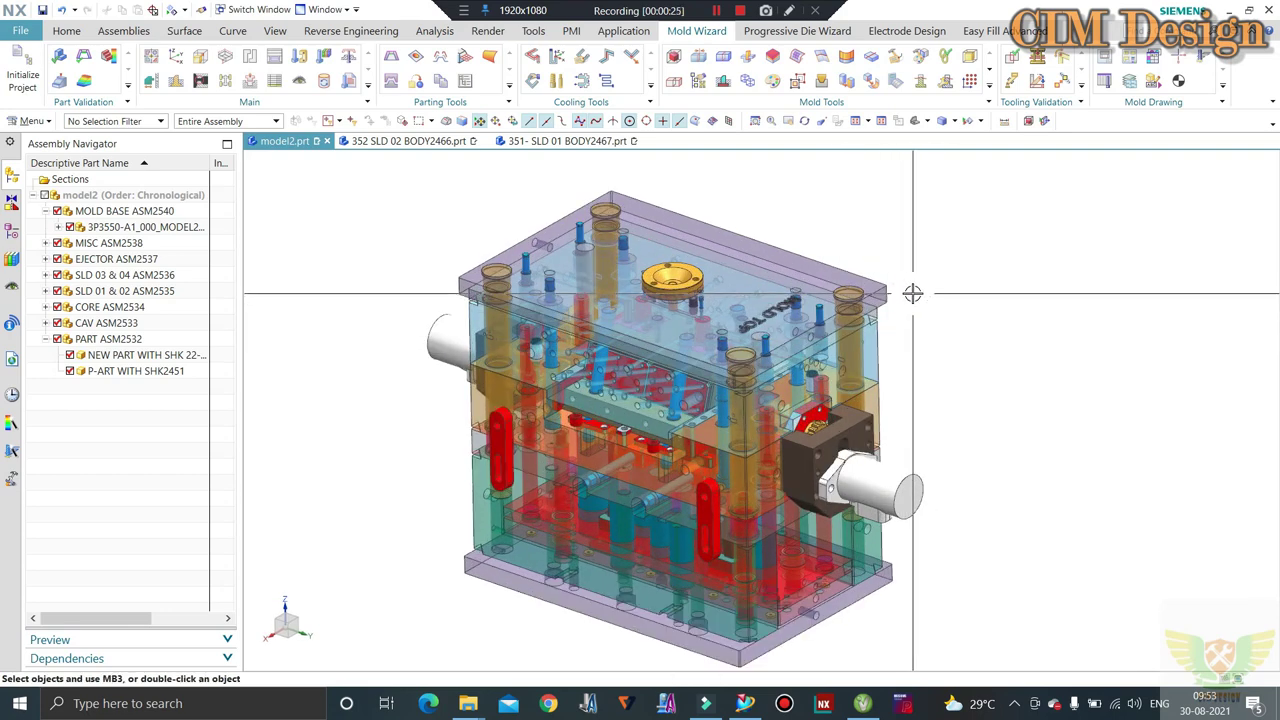
pyautogui.moveTo(665, 343); pyautogui.dragTo(893, 268, button='middle')
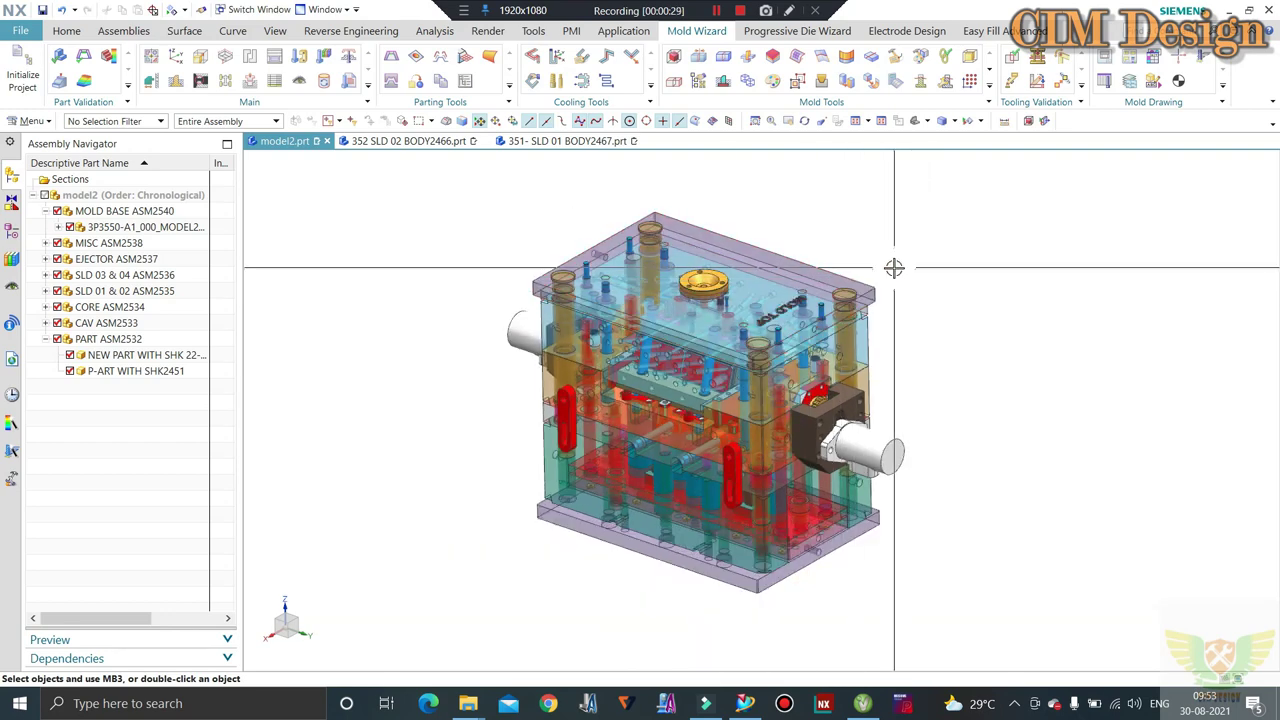
pyautogui.scroll(2, 893, 270)
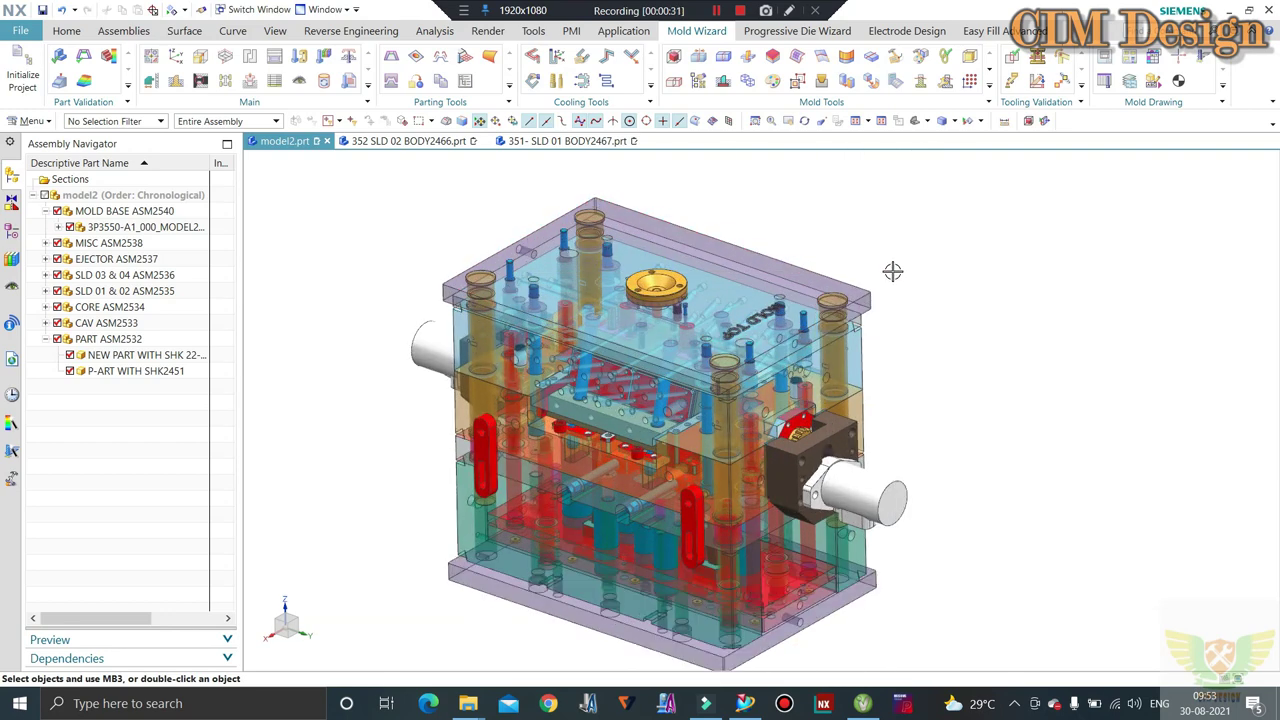
pyautogui.scroll(-2, 893, 271)
pyautogui.moveTo(893, 271)
pyautogui.mouseDown(button='middle')
pyautogui.moveTo(658, 281)
pyautogui.moveTo(650, 300)
pyautogui.mouseUp(button='middle')
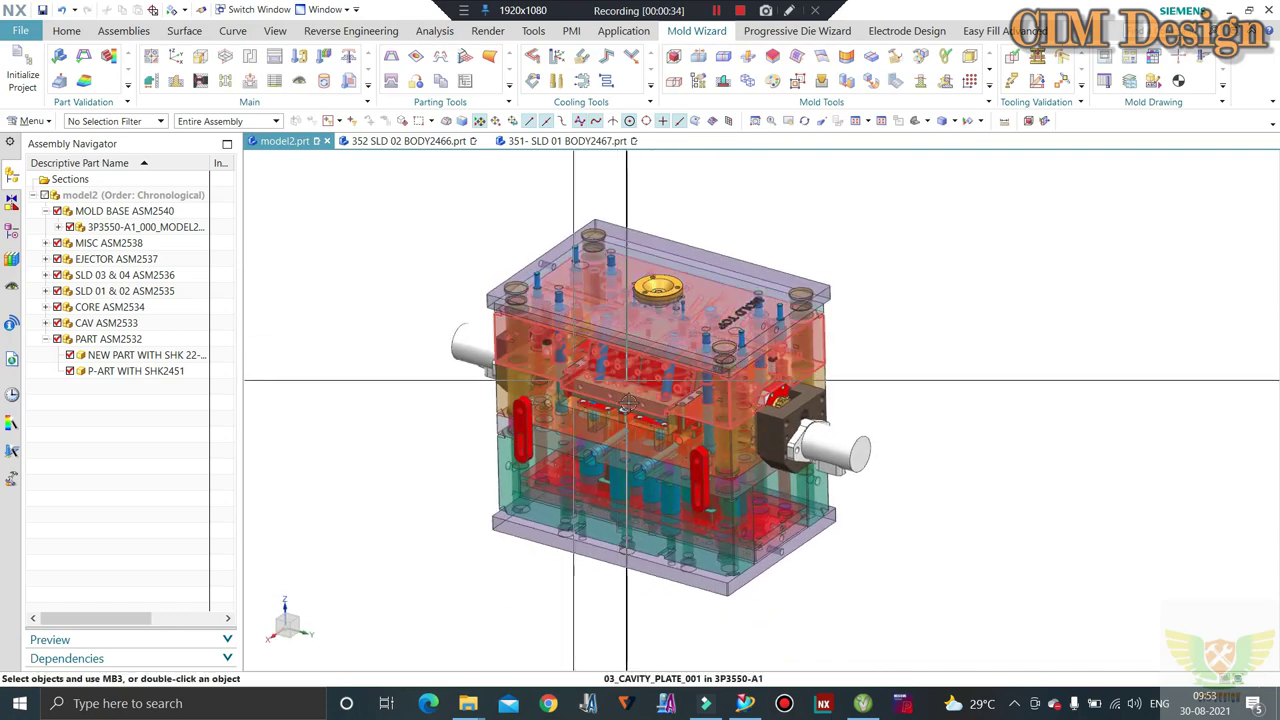
pyautogui.moveTo(633, 403)
pyautogui.mouseDown(button='middle')
pyautogui.moveTo(716, 392)
pyautogui.moveTo(700, 360)
pyautogui.moveTo(808, 369)
pyautogui.mouseUp(button='middle')
pyautogui.scroll(2, 698, 357)
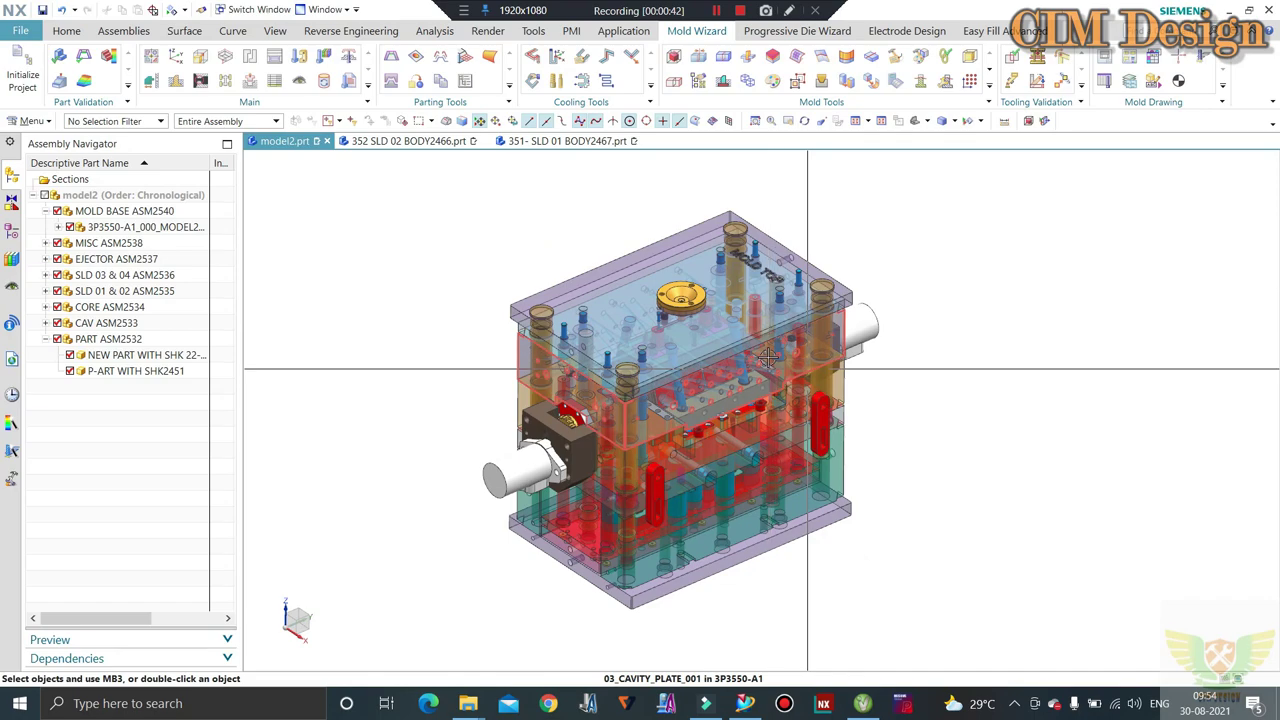
pyautogui.moveTo(768, 358)
pyautogui.mouseDown(button='middle')
pyautogui.moveTo(670, 332)
pyautogui.moveTo(958, 456)
pyautogui.mouseUp(button='middle')
pyautogui.scroll(2, 690, 336)
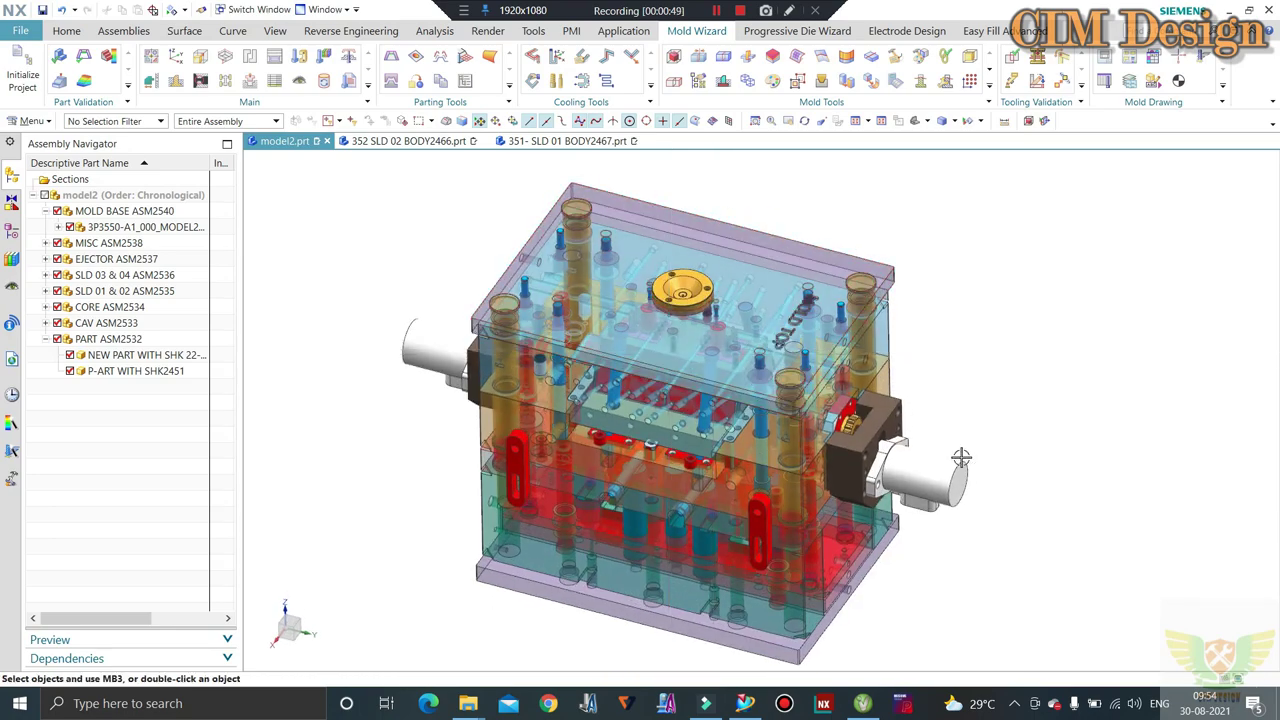
pyautogui.scroll(1, 958, 456)
pyautogui.scroll(1, 947, 355)
pyautogui.scroll(-2, 785, 335)
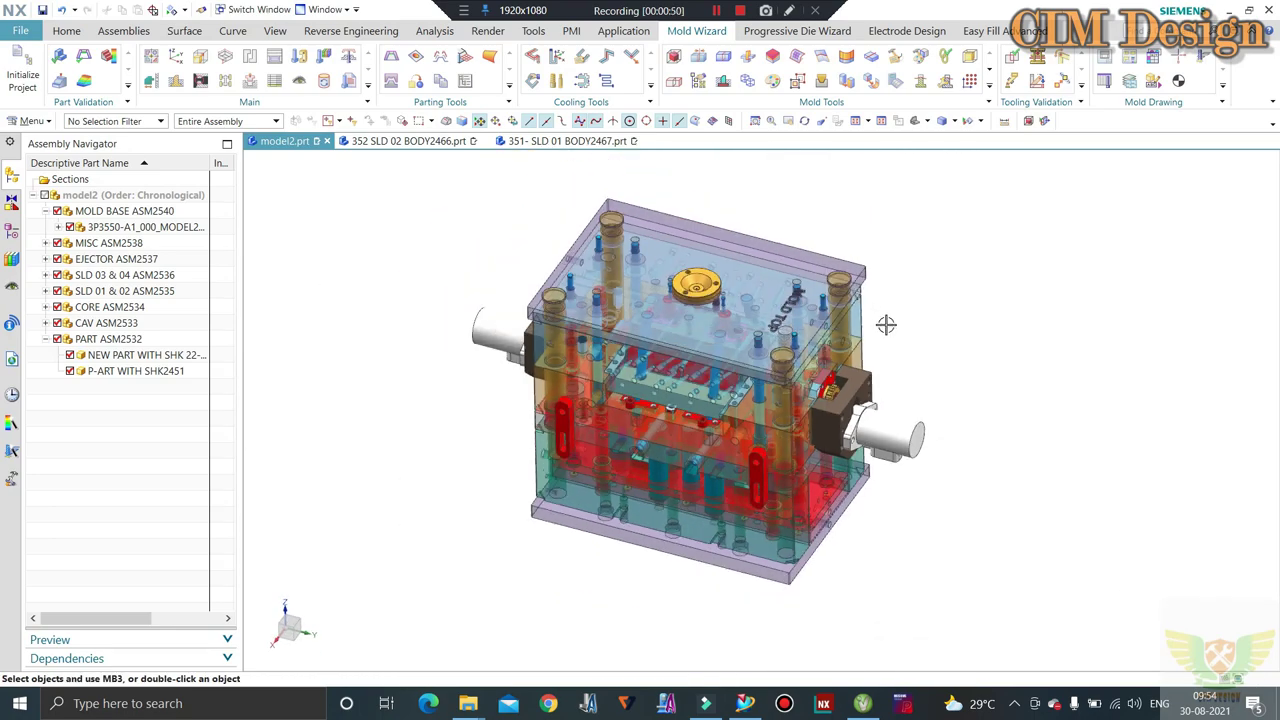
pyautogui.scroll(1, 903, 298)
pyautogui.scroll(-1, 903, 298)
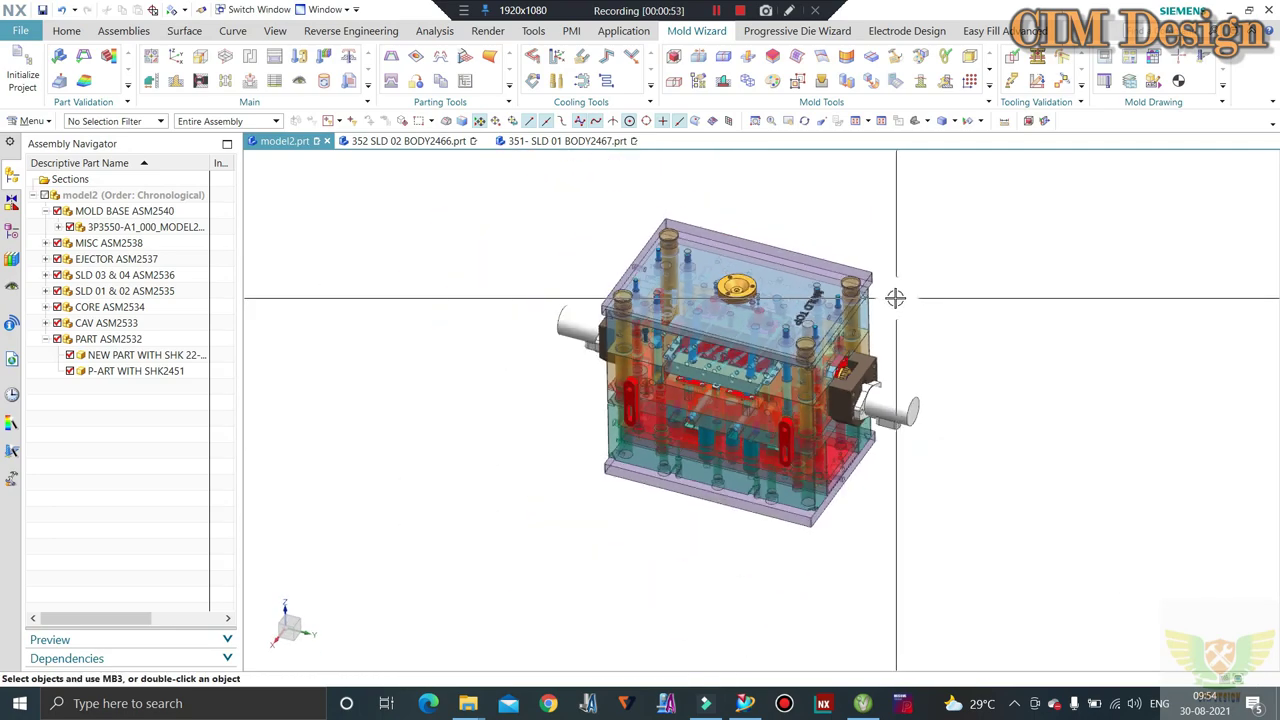
pyautogui.moveTo(891, 296); pyautogui.dragTo(889, 287, button='middle')
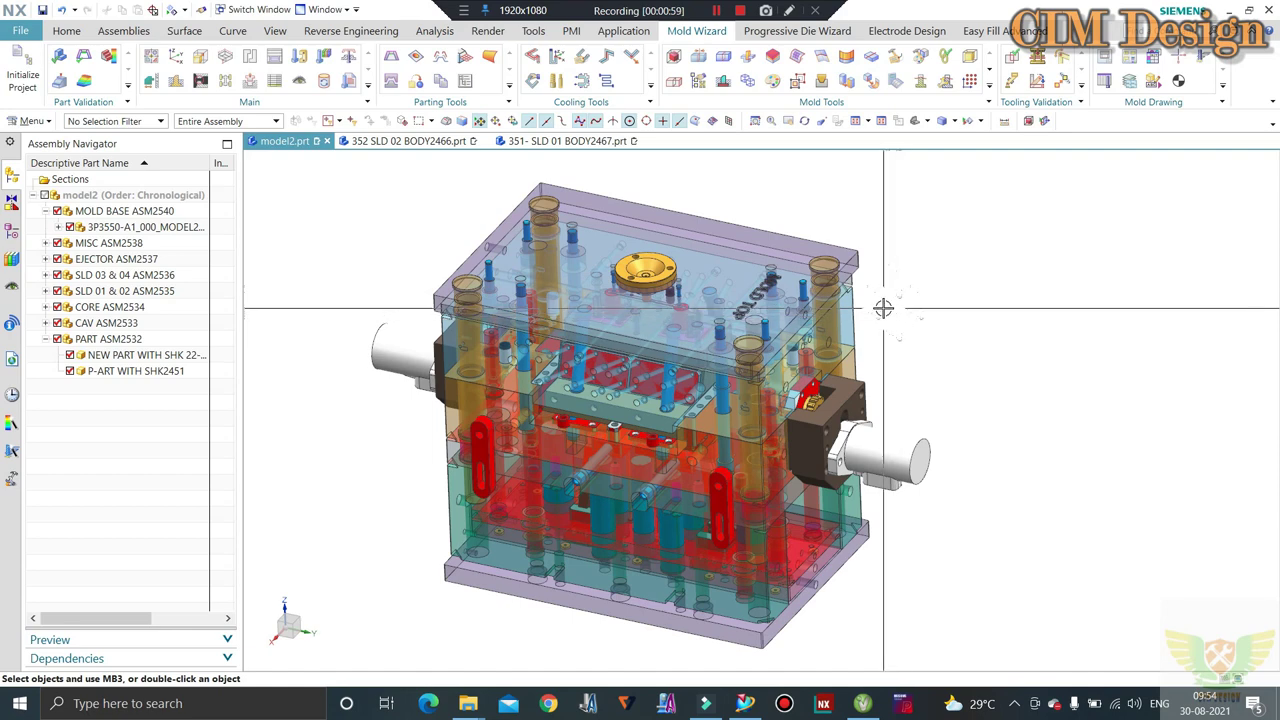
pyautogui.moveTo(902, 332)
pyautogui.mouseDown(button='middle')
pyautogui.moveTo(902, 310)
pyautogui.moveTo(884, 319)
pyautogui.moveTo(864, 307)
pyautogui.moveTo(900, 320)
pyautogui.mouseUp(button='middle')
pyautogui.rightClick(928, 305)
pyautogui.scroll(3, 1031, 348)
pyautogui.moveTo(1031, 348)
pyautogui.mouseDown(button='middle')
pyautogui.moveTo(959, 313)
pyautogui.moveTo(974, 349)
pyautogui.moveTo(874, 360)
pyautogui.moveTo(1003, 274)
pyautogui.mouseUp(button='middle')
pyautogui.scroll(-3, 959, 314)
pyautogui.scroll(2, 899, 337)
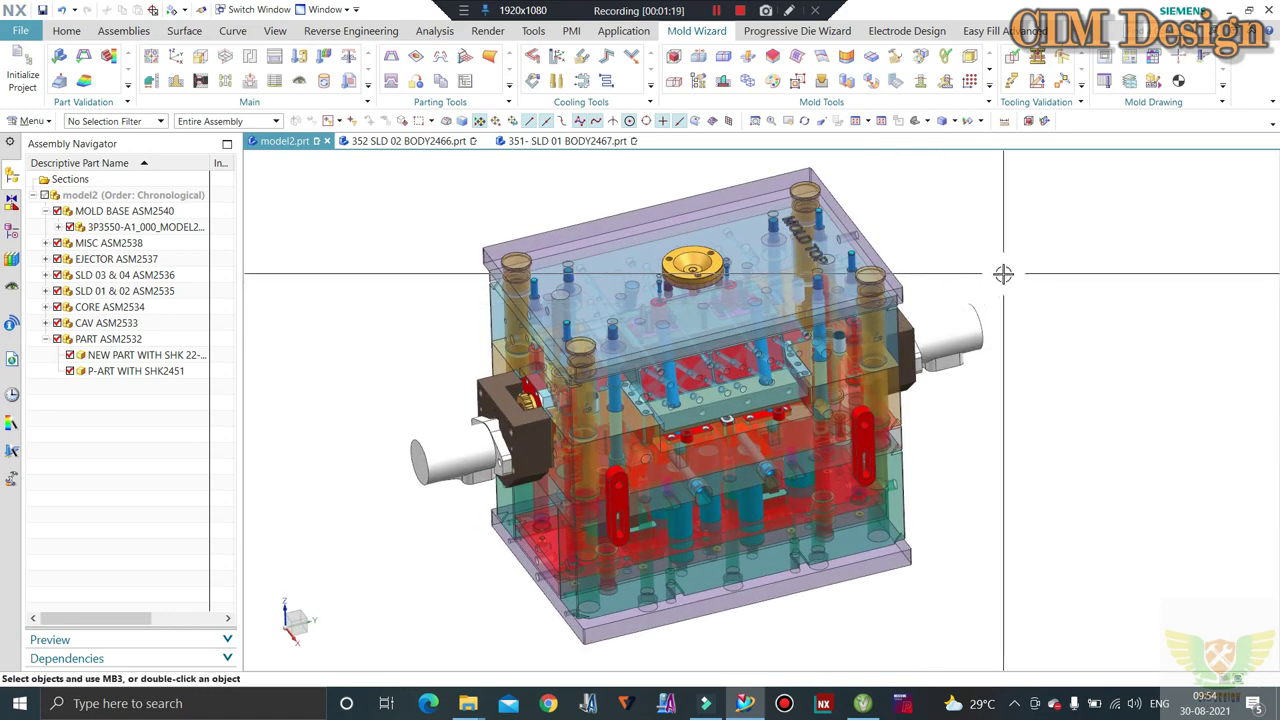
pyautogui.moveTo(960, 362); pyautogui.dragTo(845, 346, button='middle')
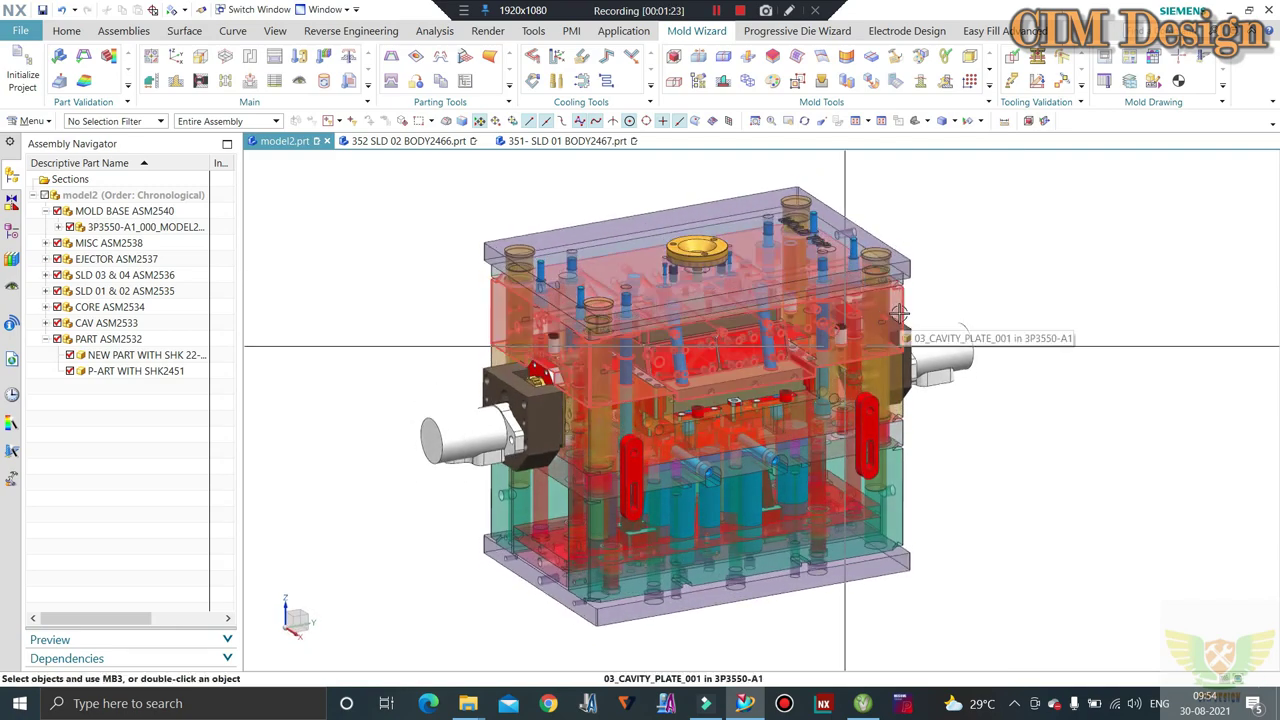
pyautogui.moveTo(963, 257)
pyautogui.mouseDown(button='middle')
pyautogui.moveTo(968, 225)
pyautogui.moveTo(926, 311)
pyautogui.moveTo(868, 298)
pyautogui.mouseUp(button='middle')
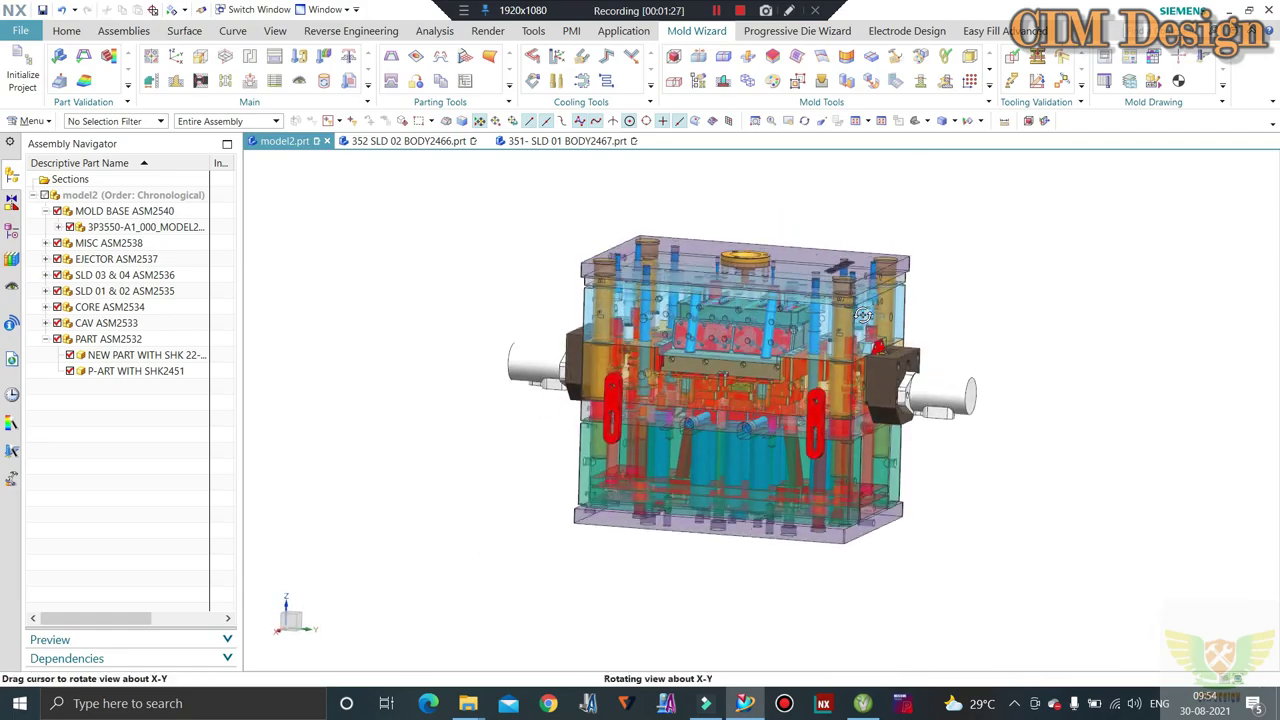